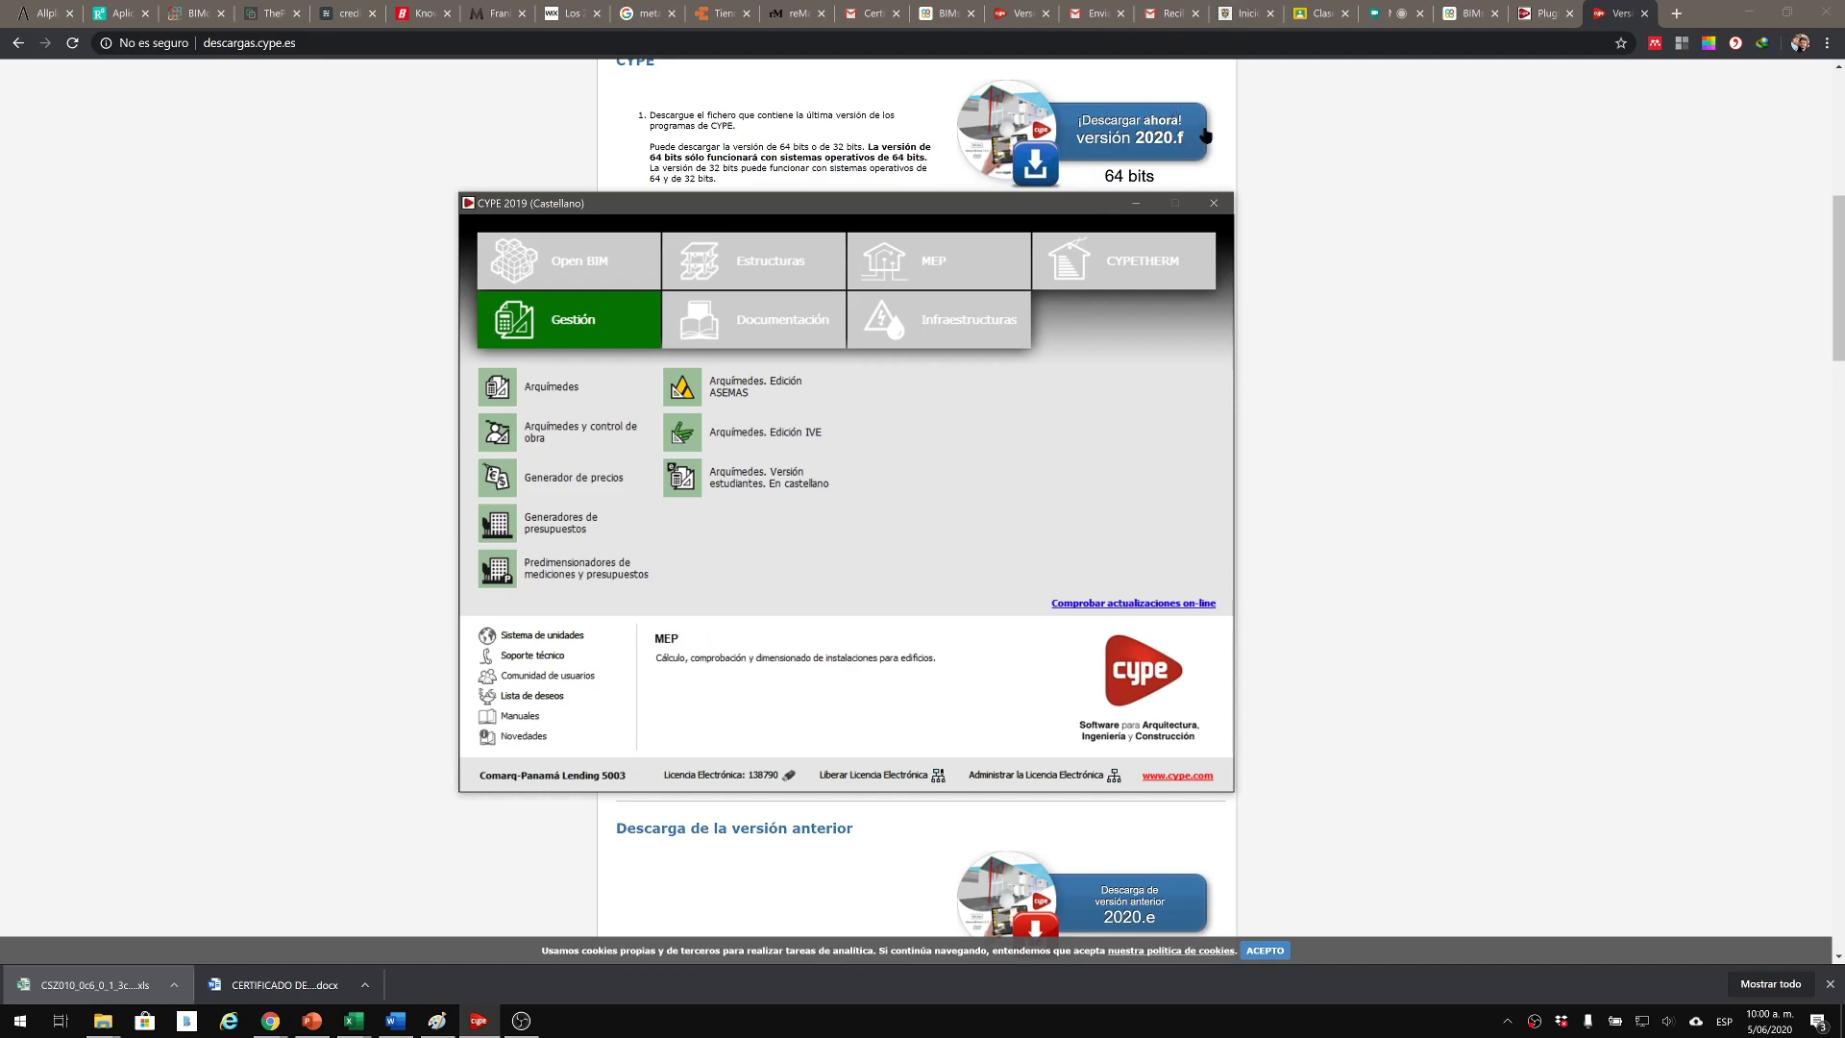
# Show the Open BIM programs in the CYPE 2019 launcher.
pyautogui.moveTo(1056, 204); pyautogui.dragTo(1217, 236)
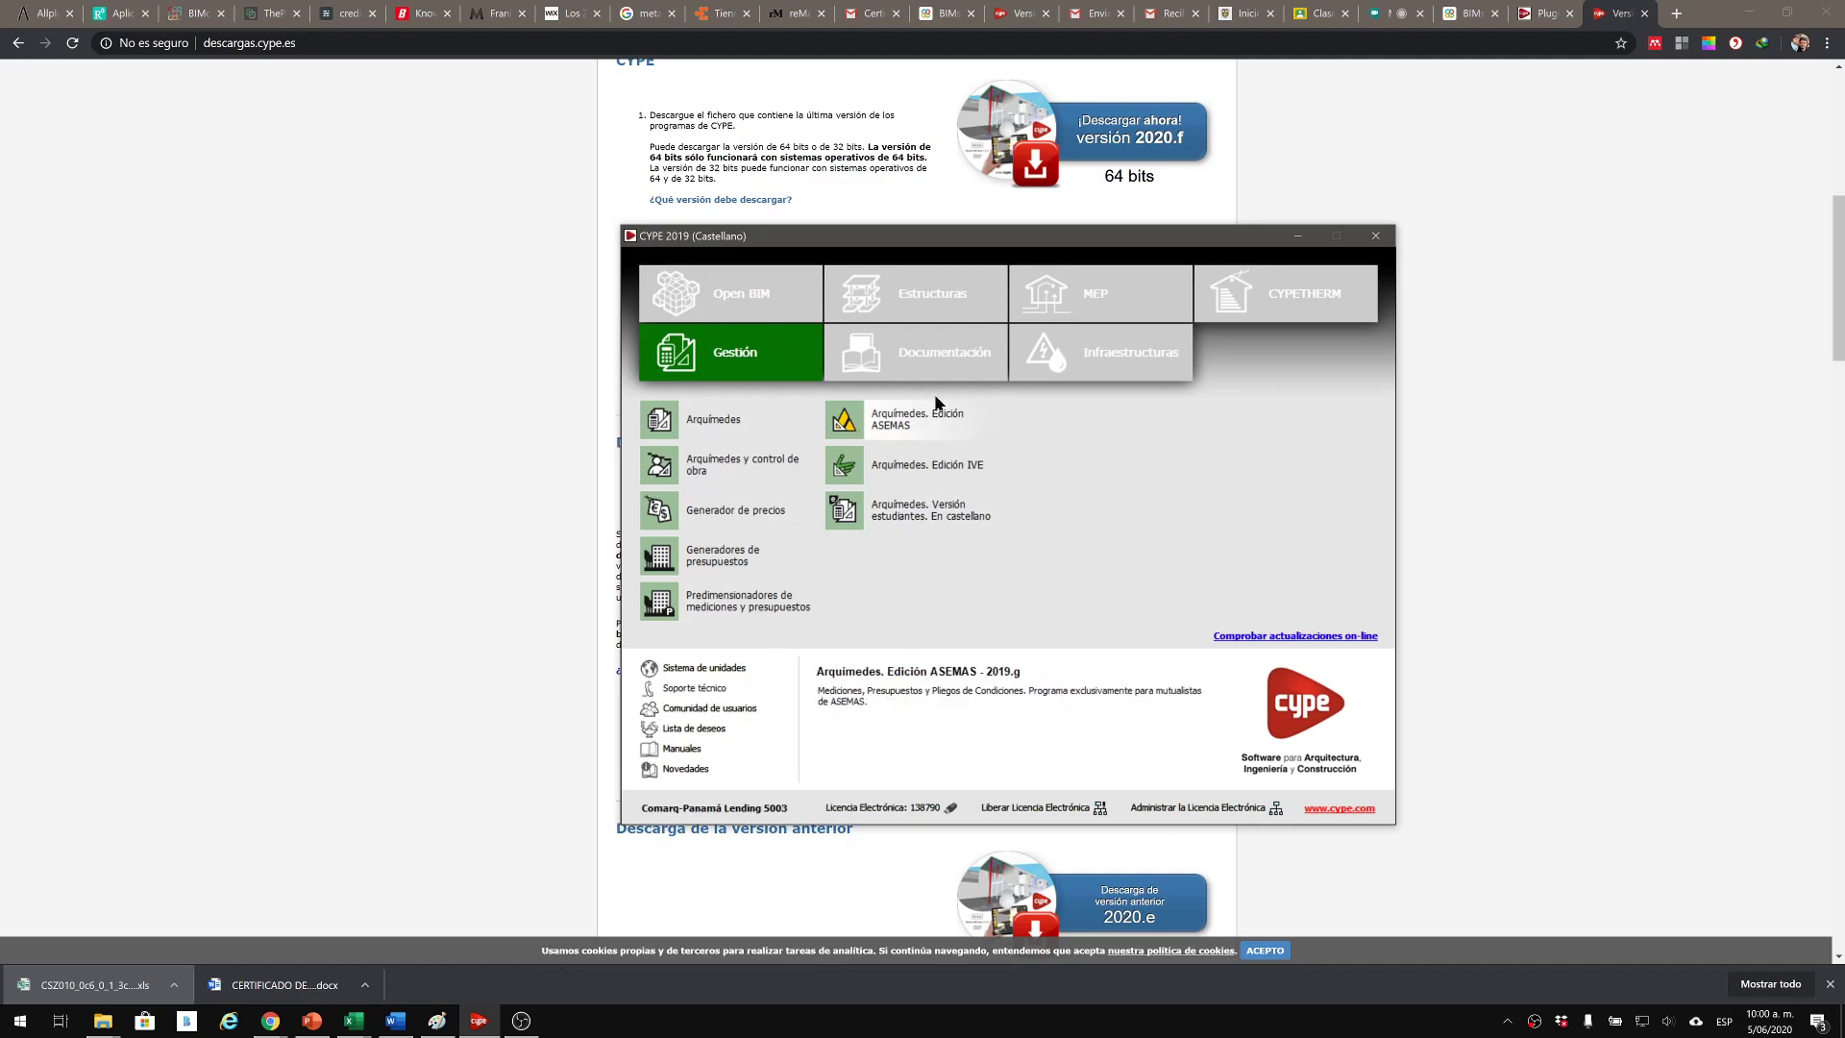
pyautogui.click(750, 317)
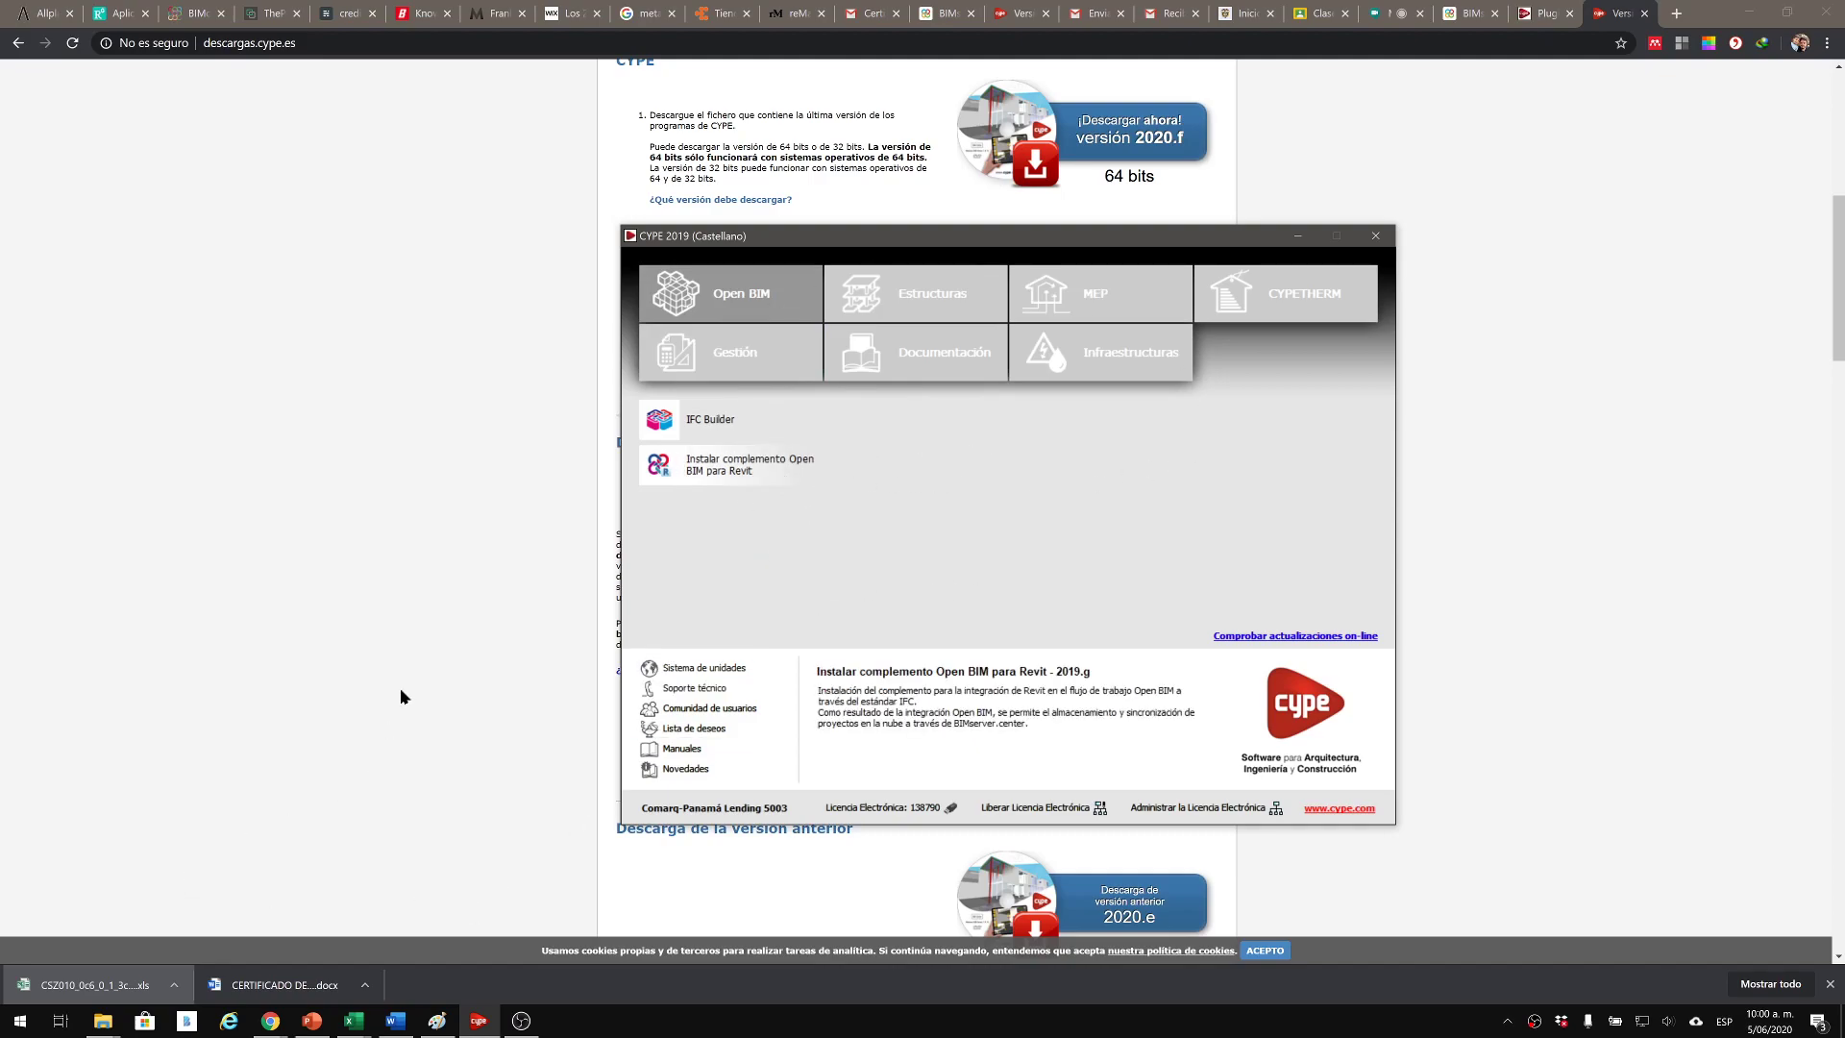
# Start Revit 2019 and open the recent EST model.
pyautogui.press('super')
pyautogui.write('revi')
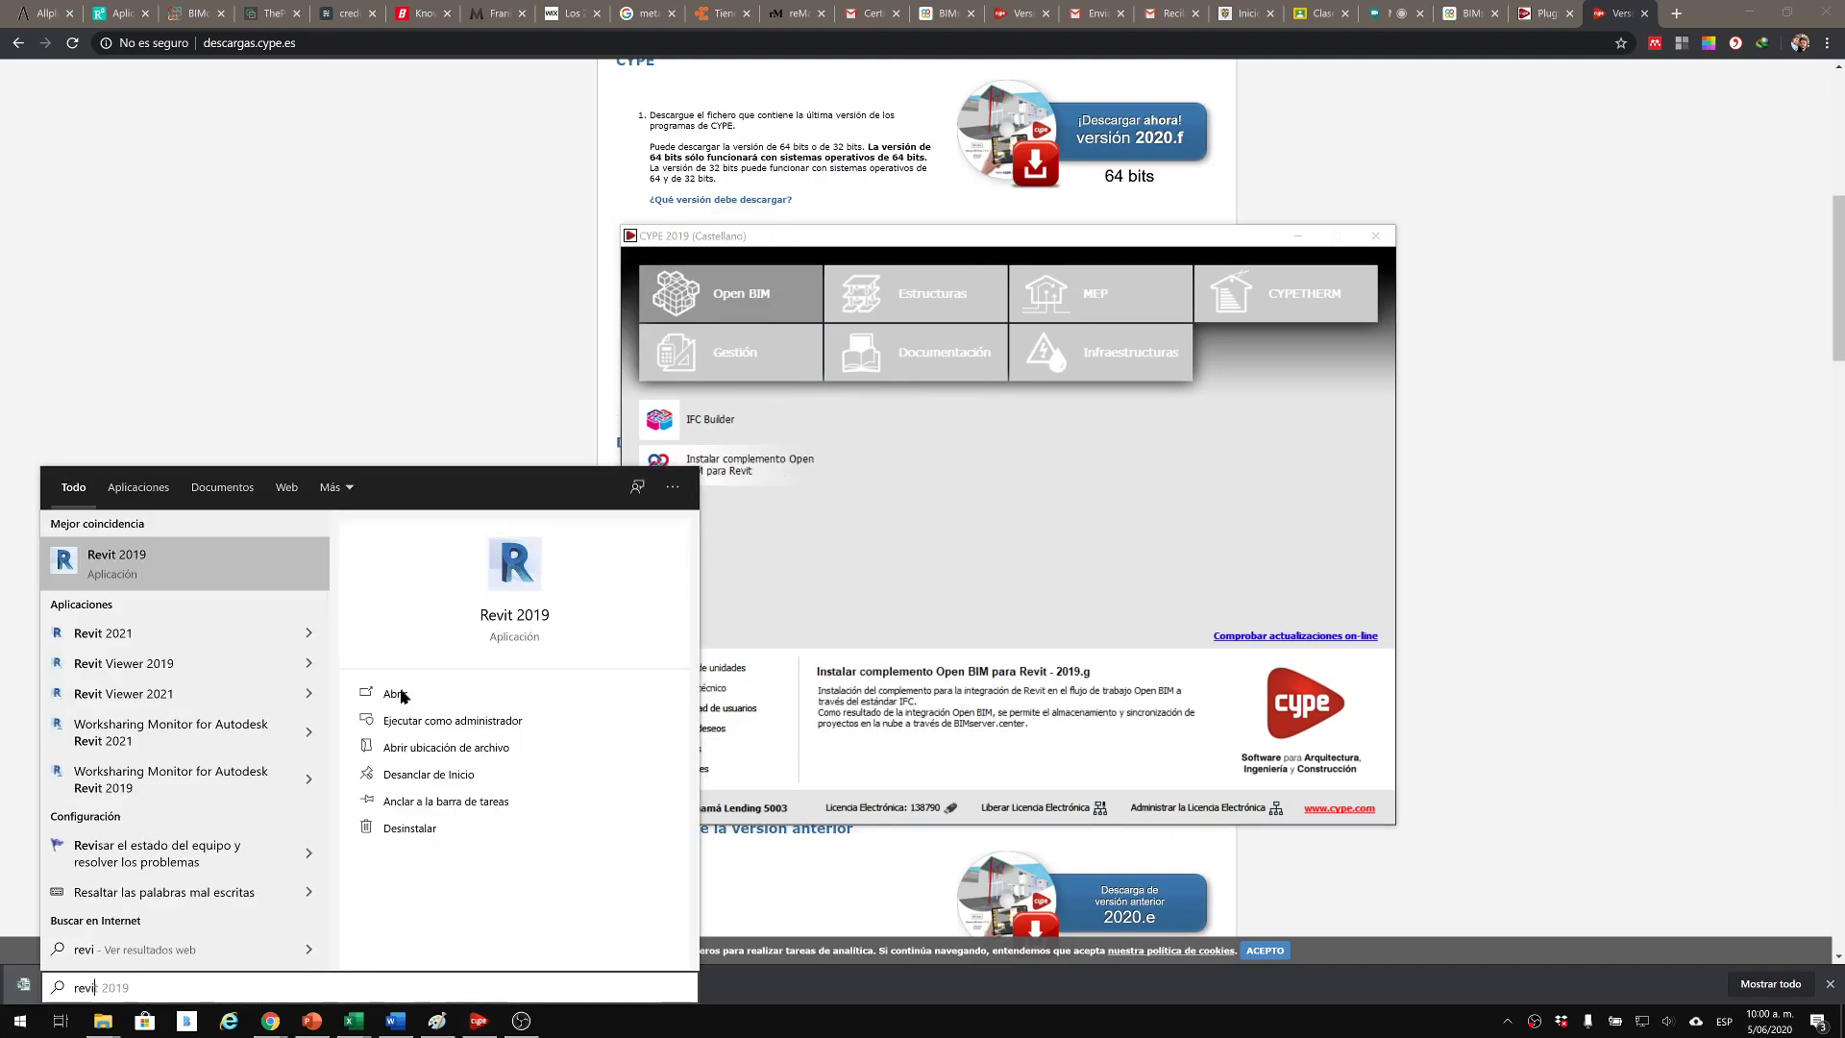
pyautogui.click(396, 694)
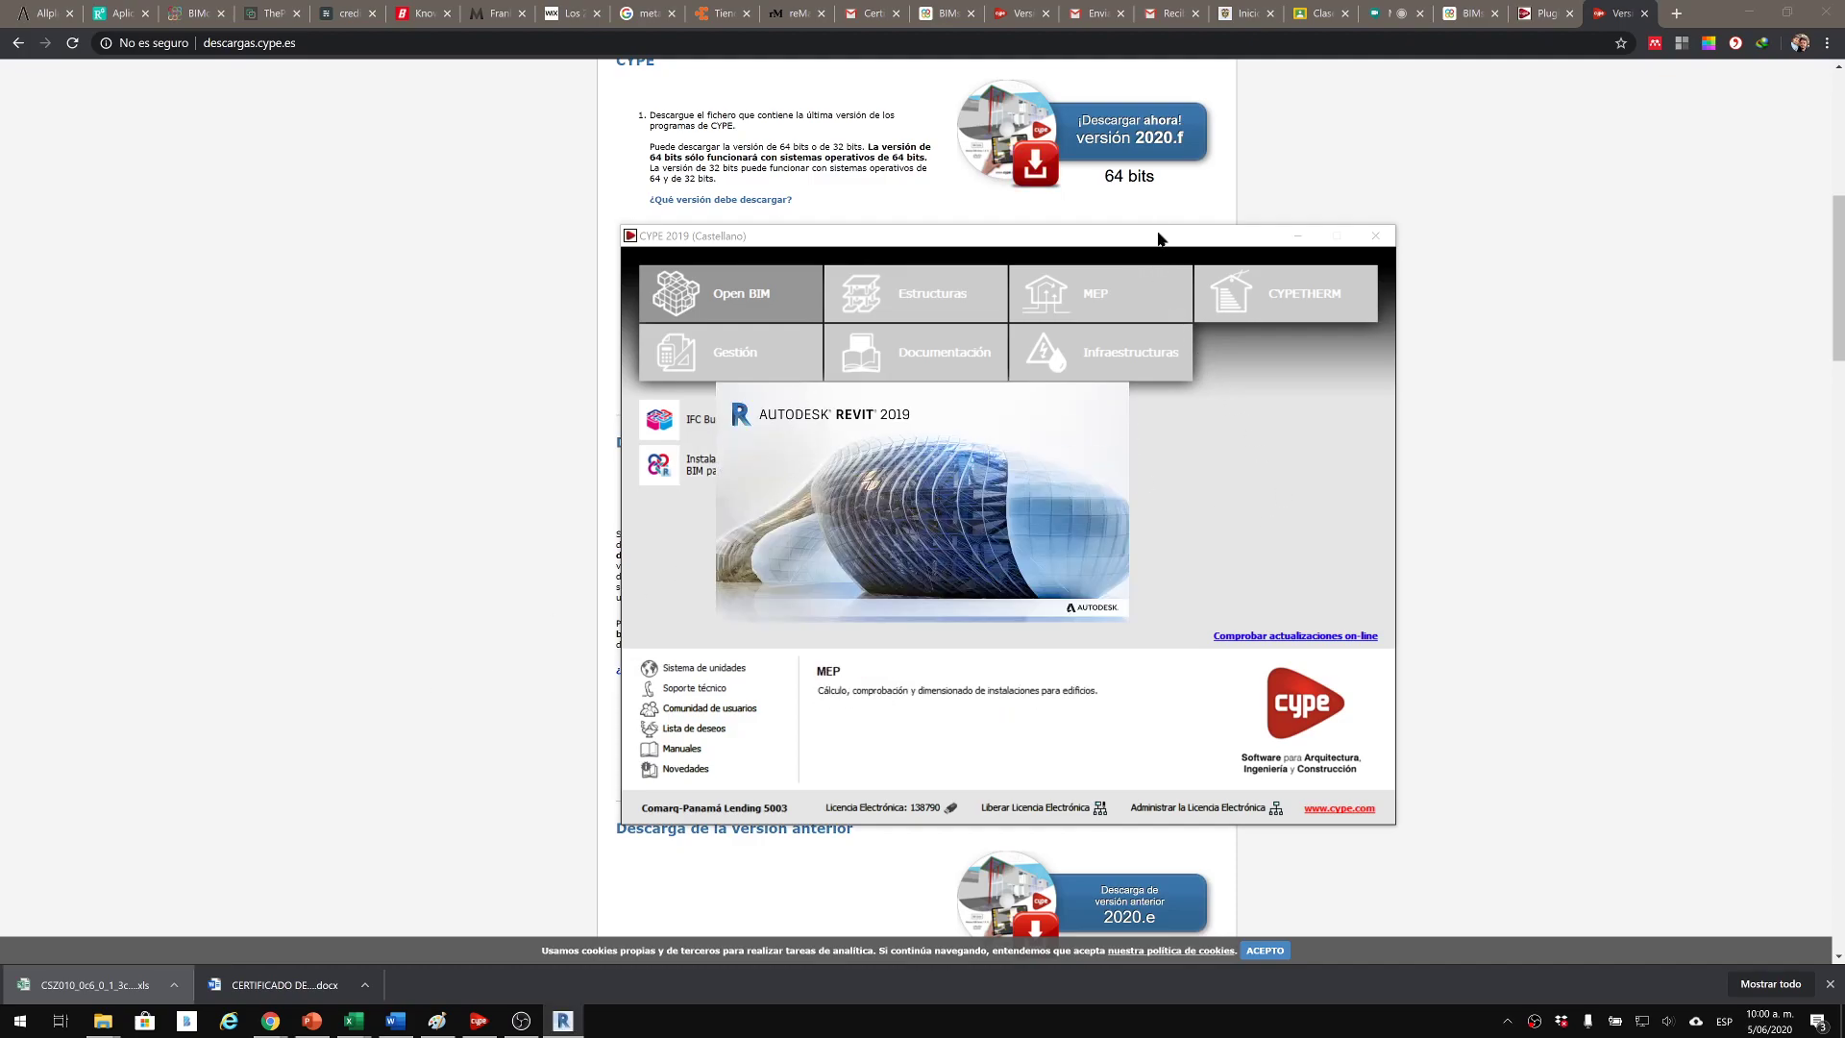
pyautogui.moveTo(1158, 239); pyautogui.dragTo(1185, 241)
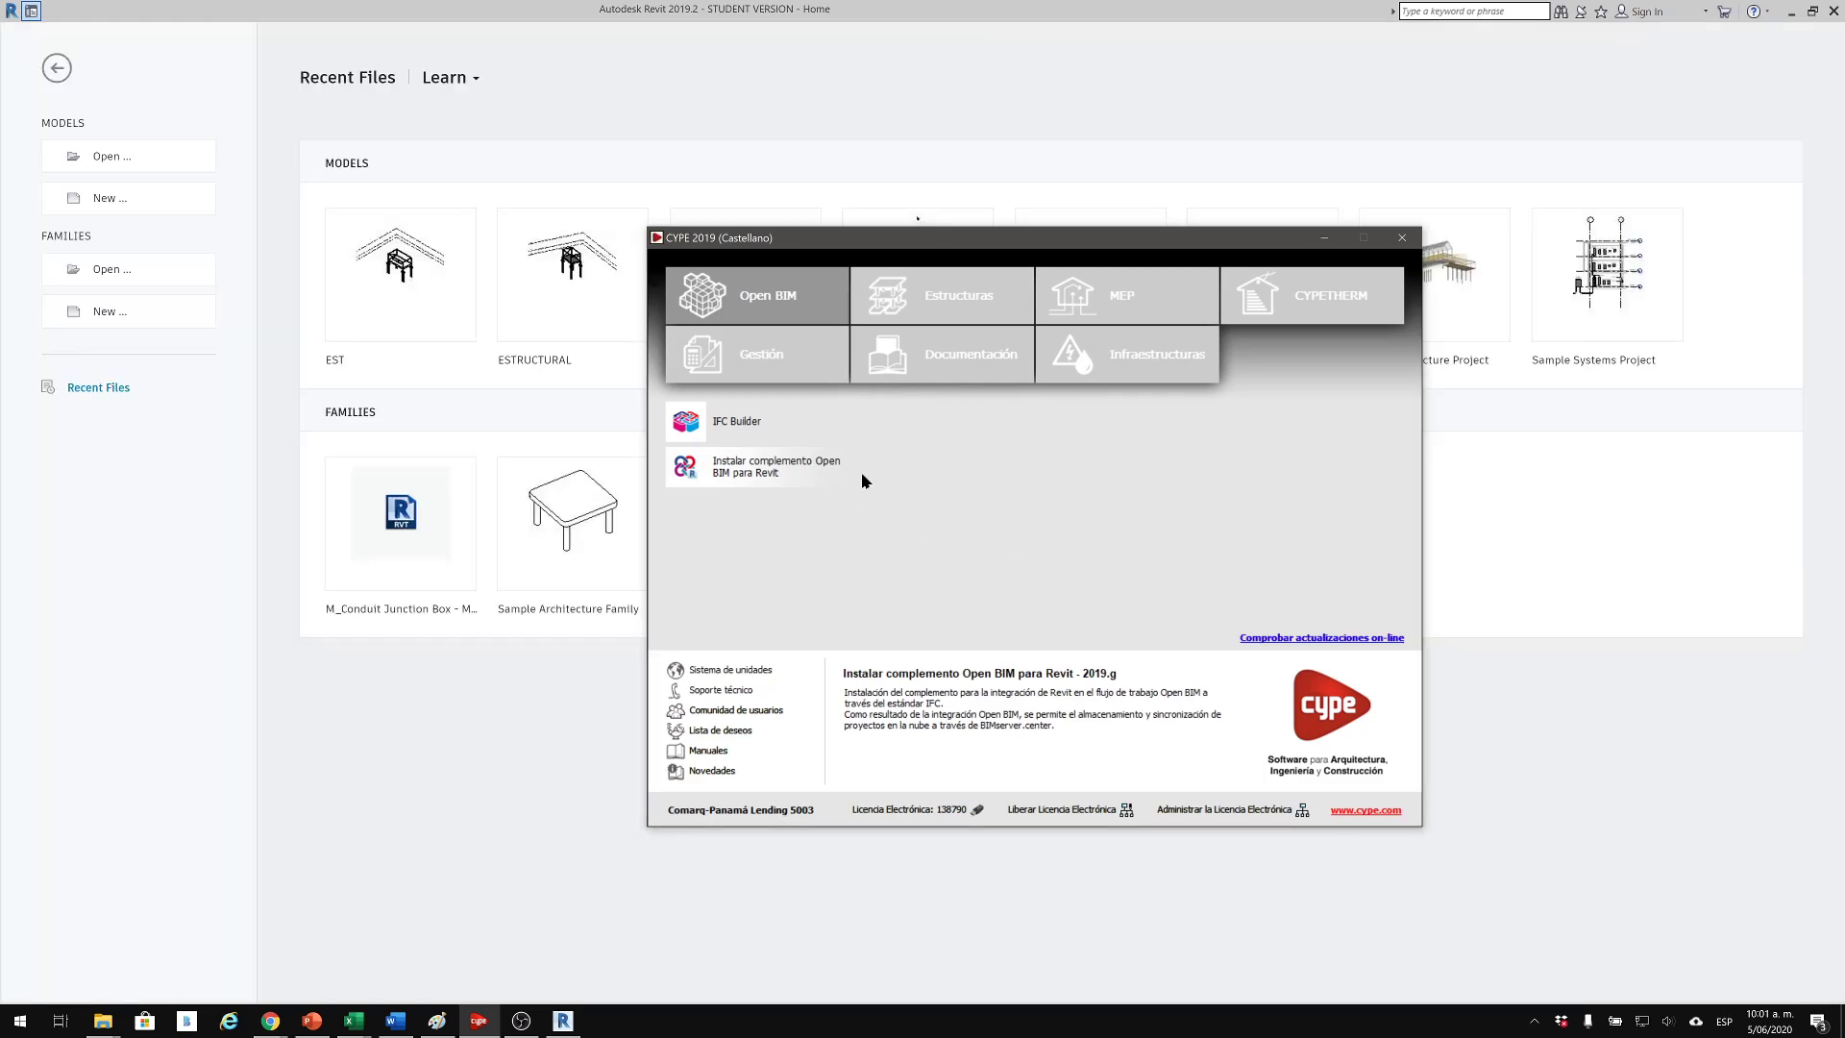
pyautogui.click(430, 286)
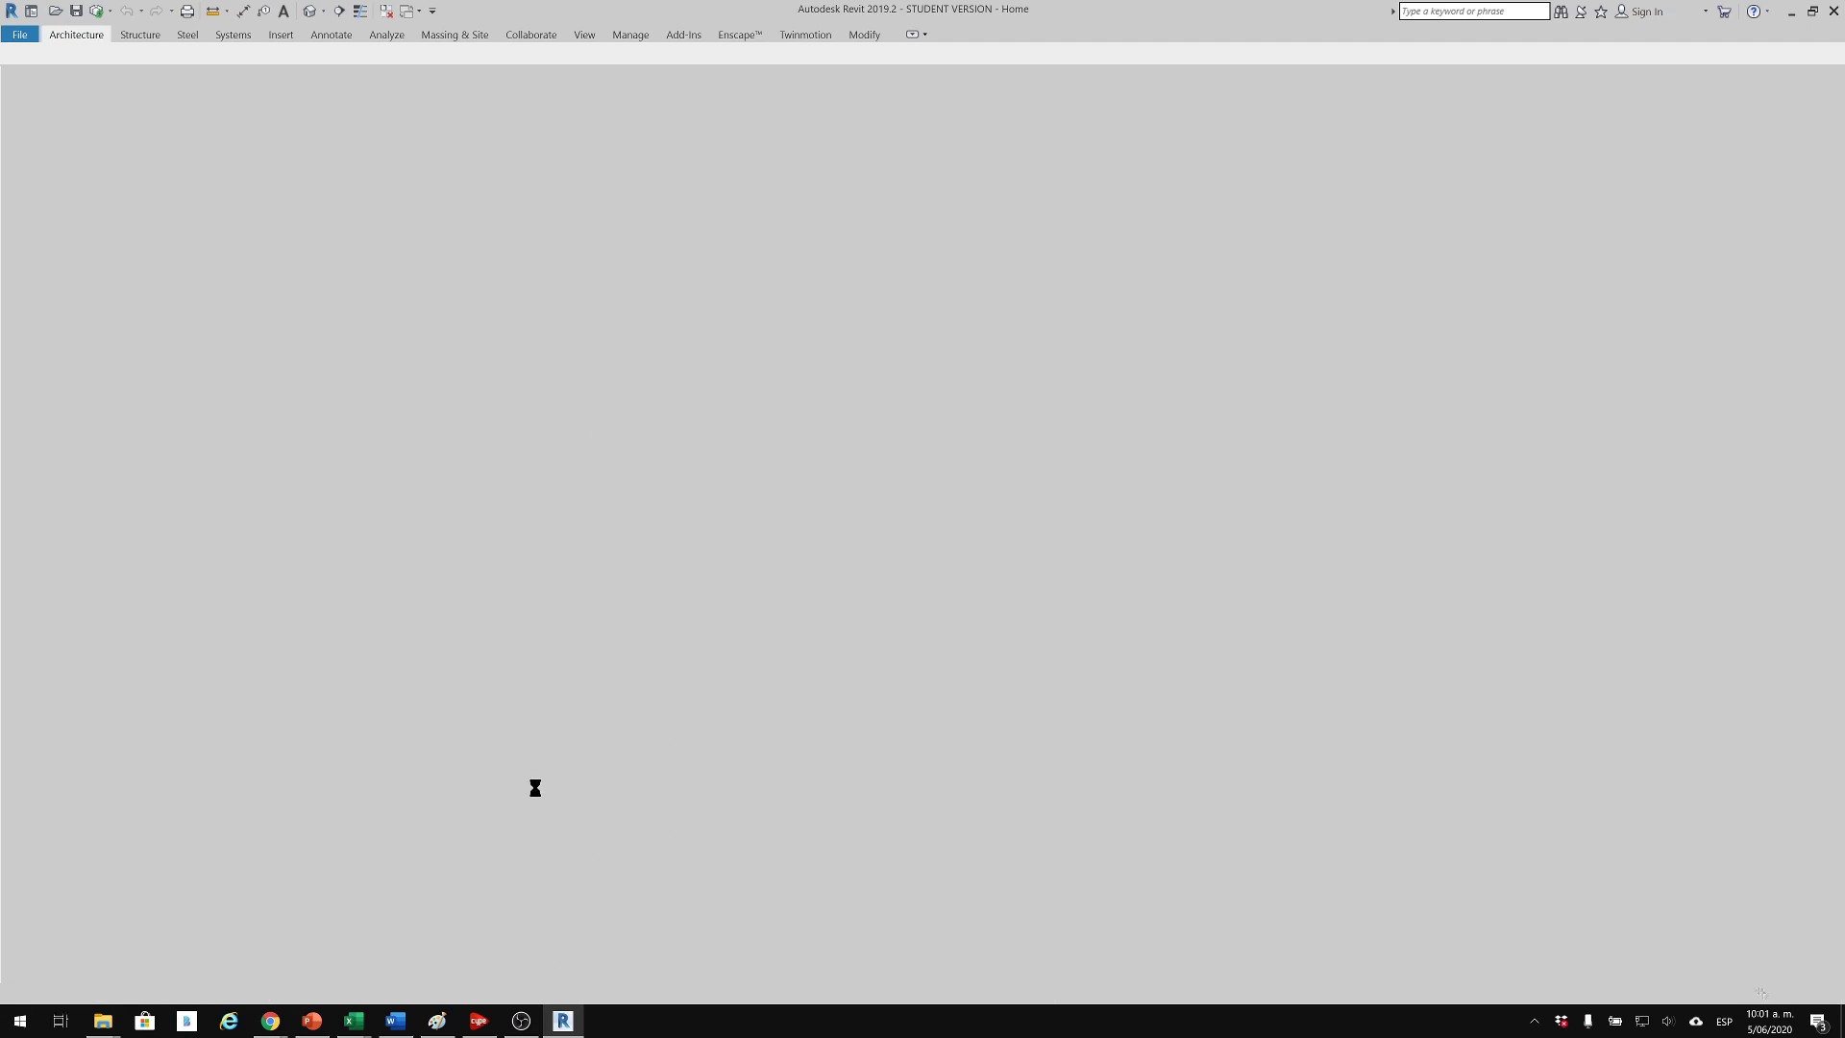
# Switch to the CYPE launcher and start Arquímedes from the Gestión programs.
pyautogui.click(479, 1020)
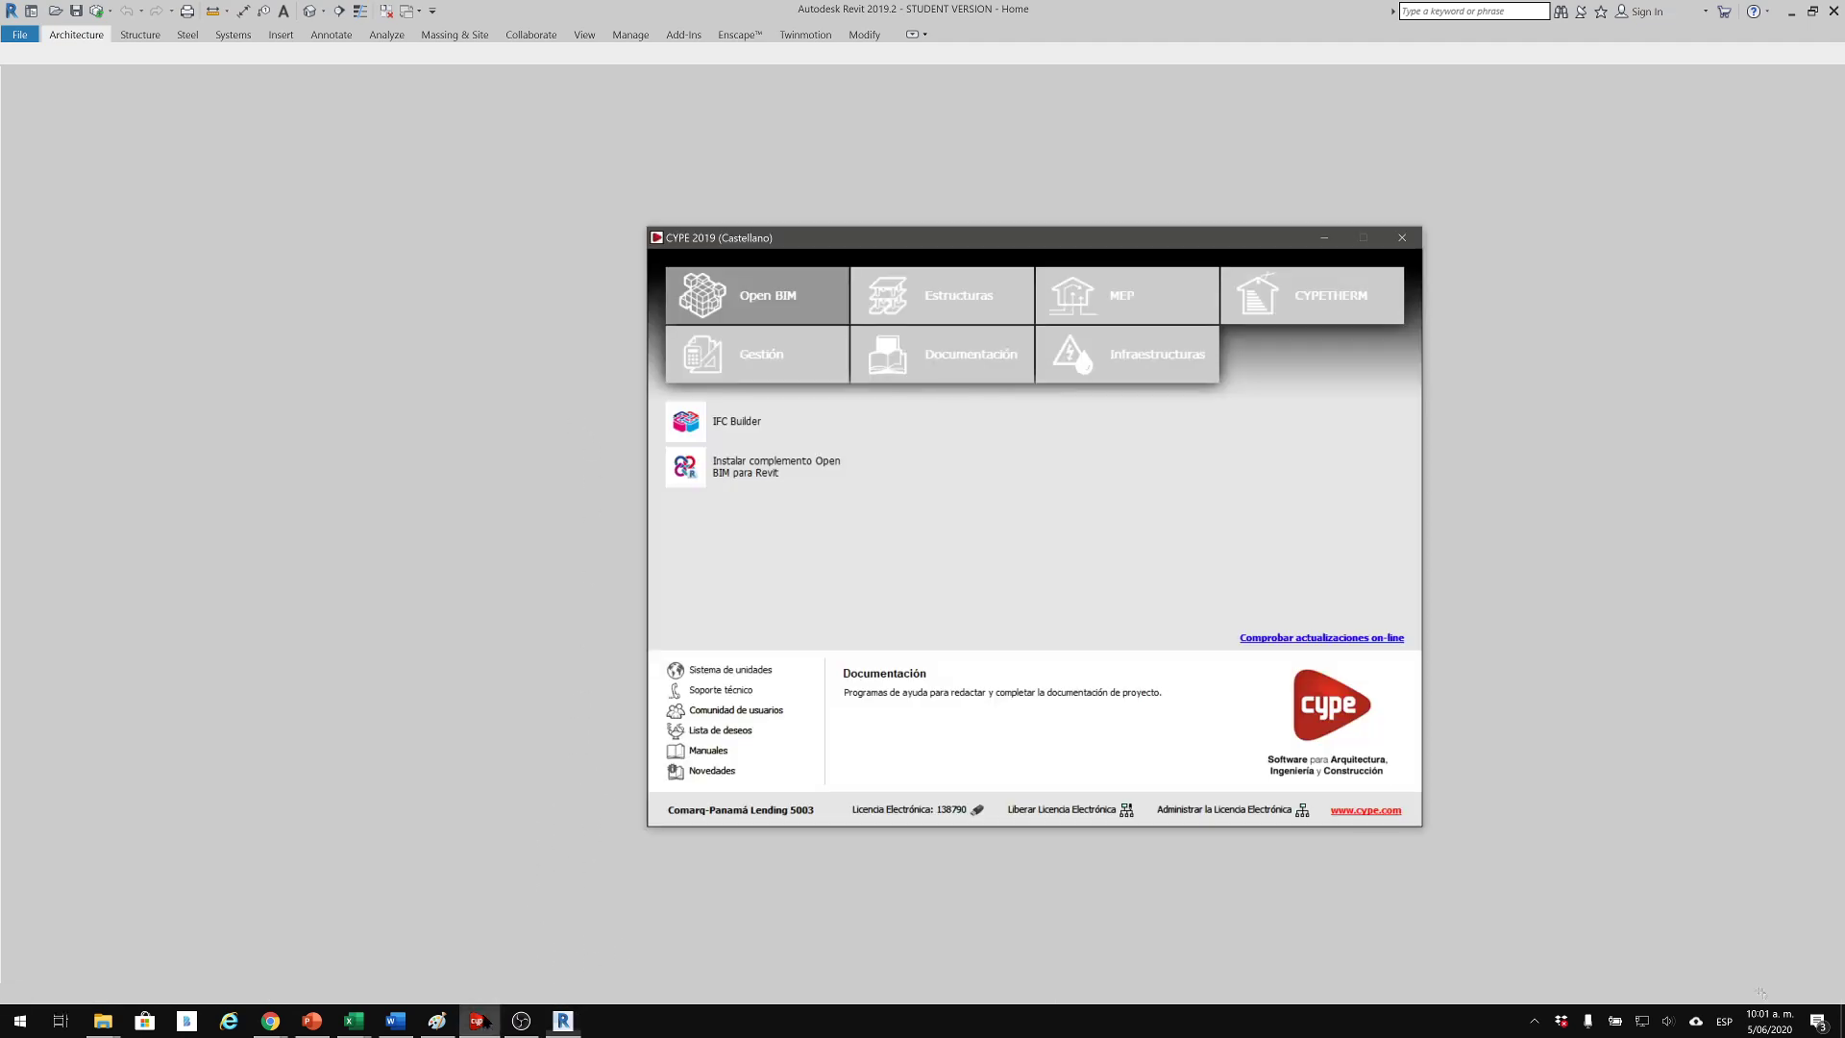
pyautogui.click(749, 363)
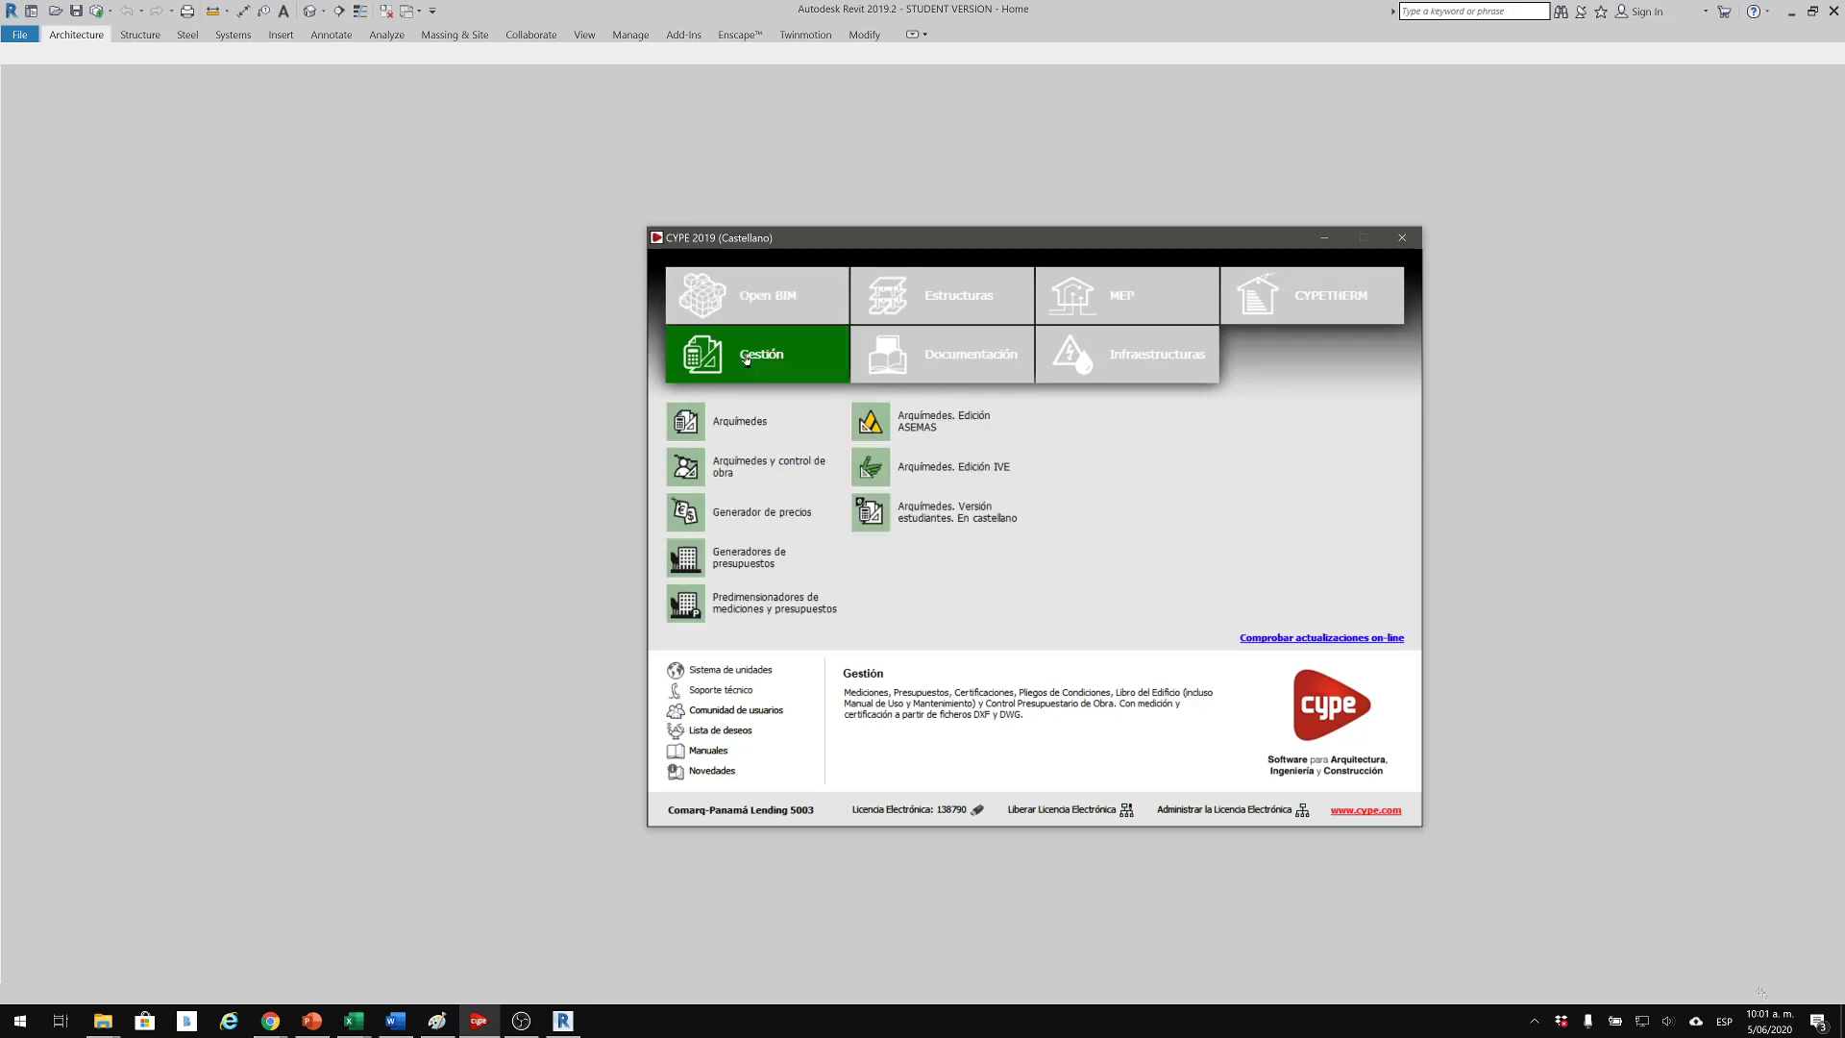
pyautogui.click(733, 420)
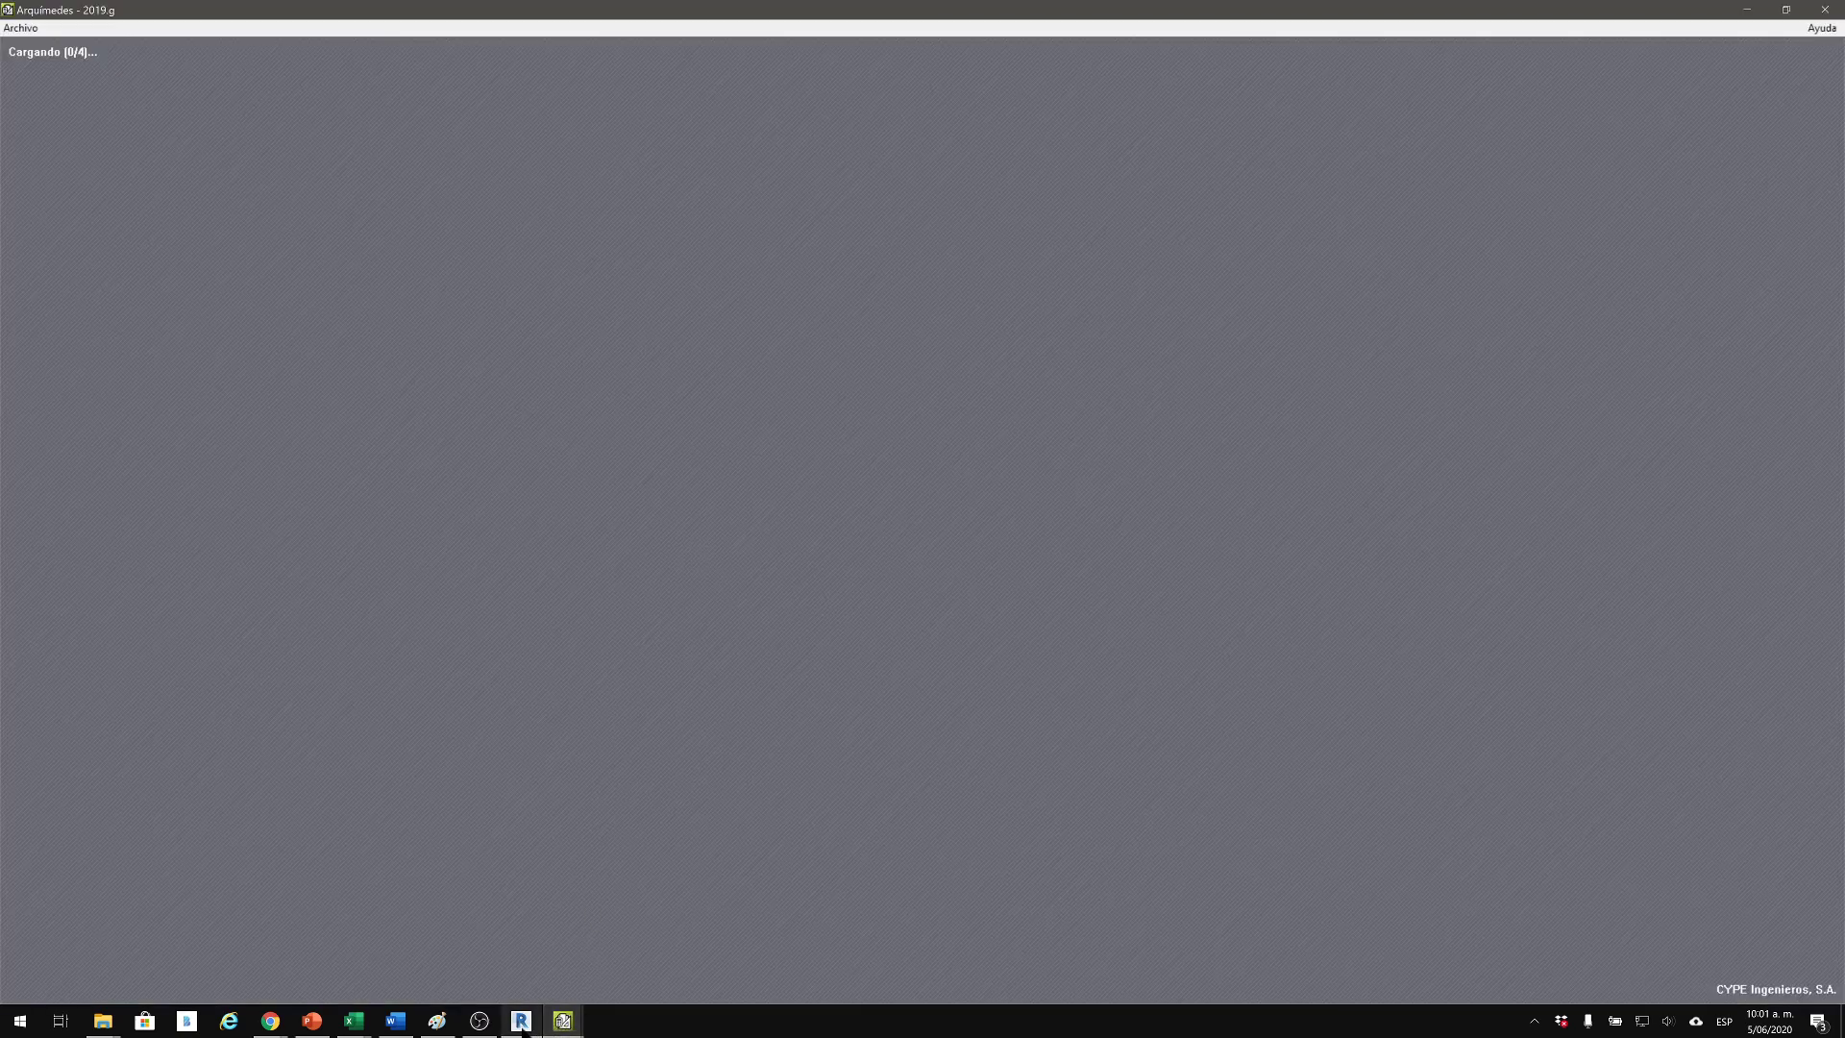
# Switch to Revit and show the CYPE add-in commands for linking with an Arquímedes job and generating a quantities extraction file.
pyautogui.moveTo(522, 1031)
pyautogui.moveTo(525, 954)
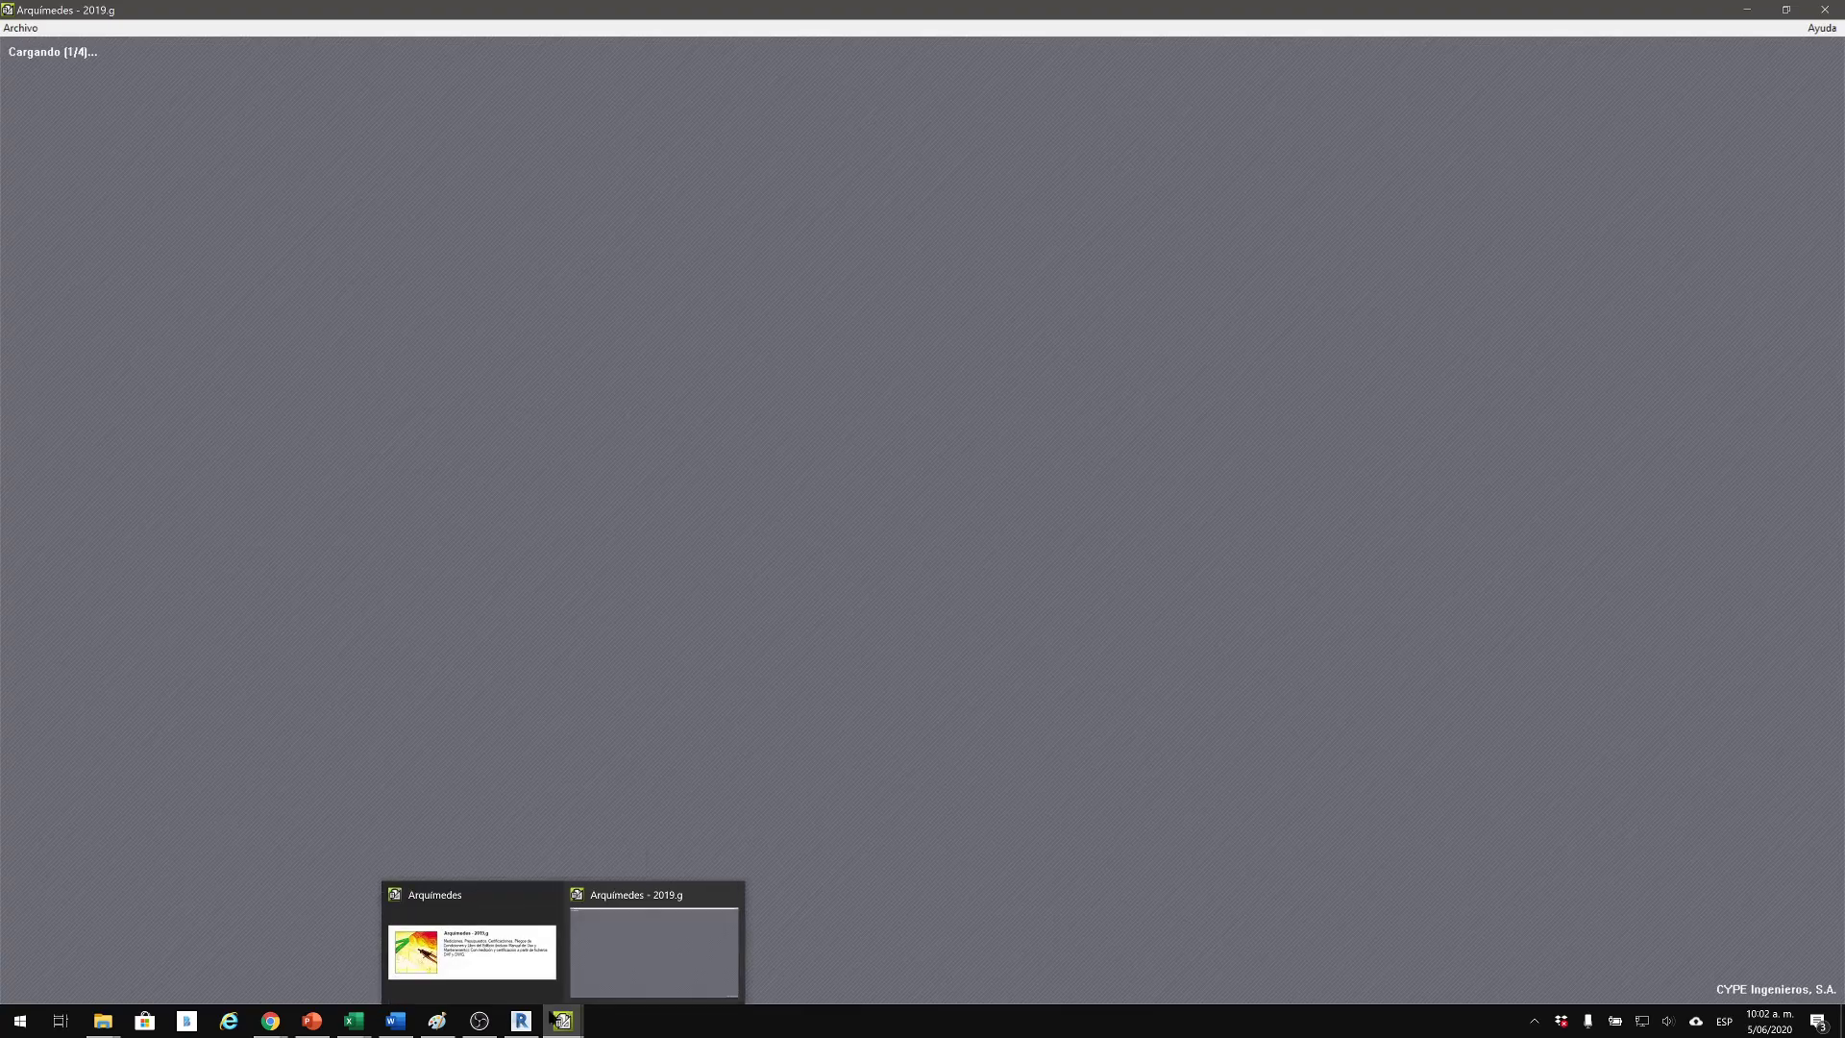
pyautogui.click(522, 1020)
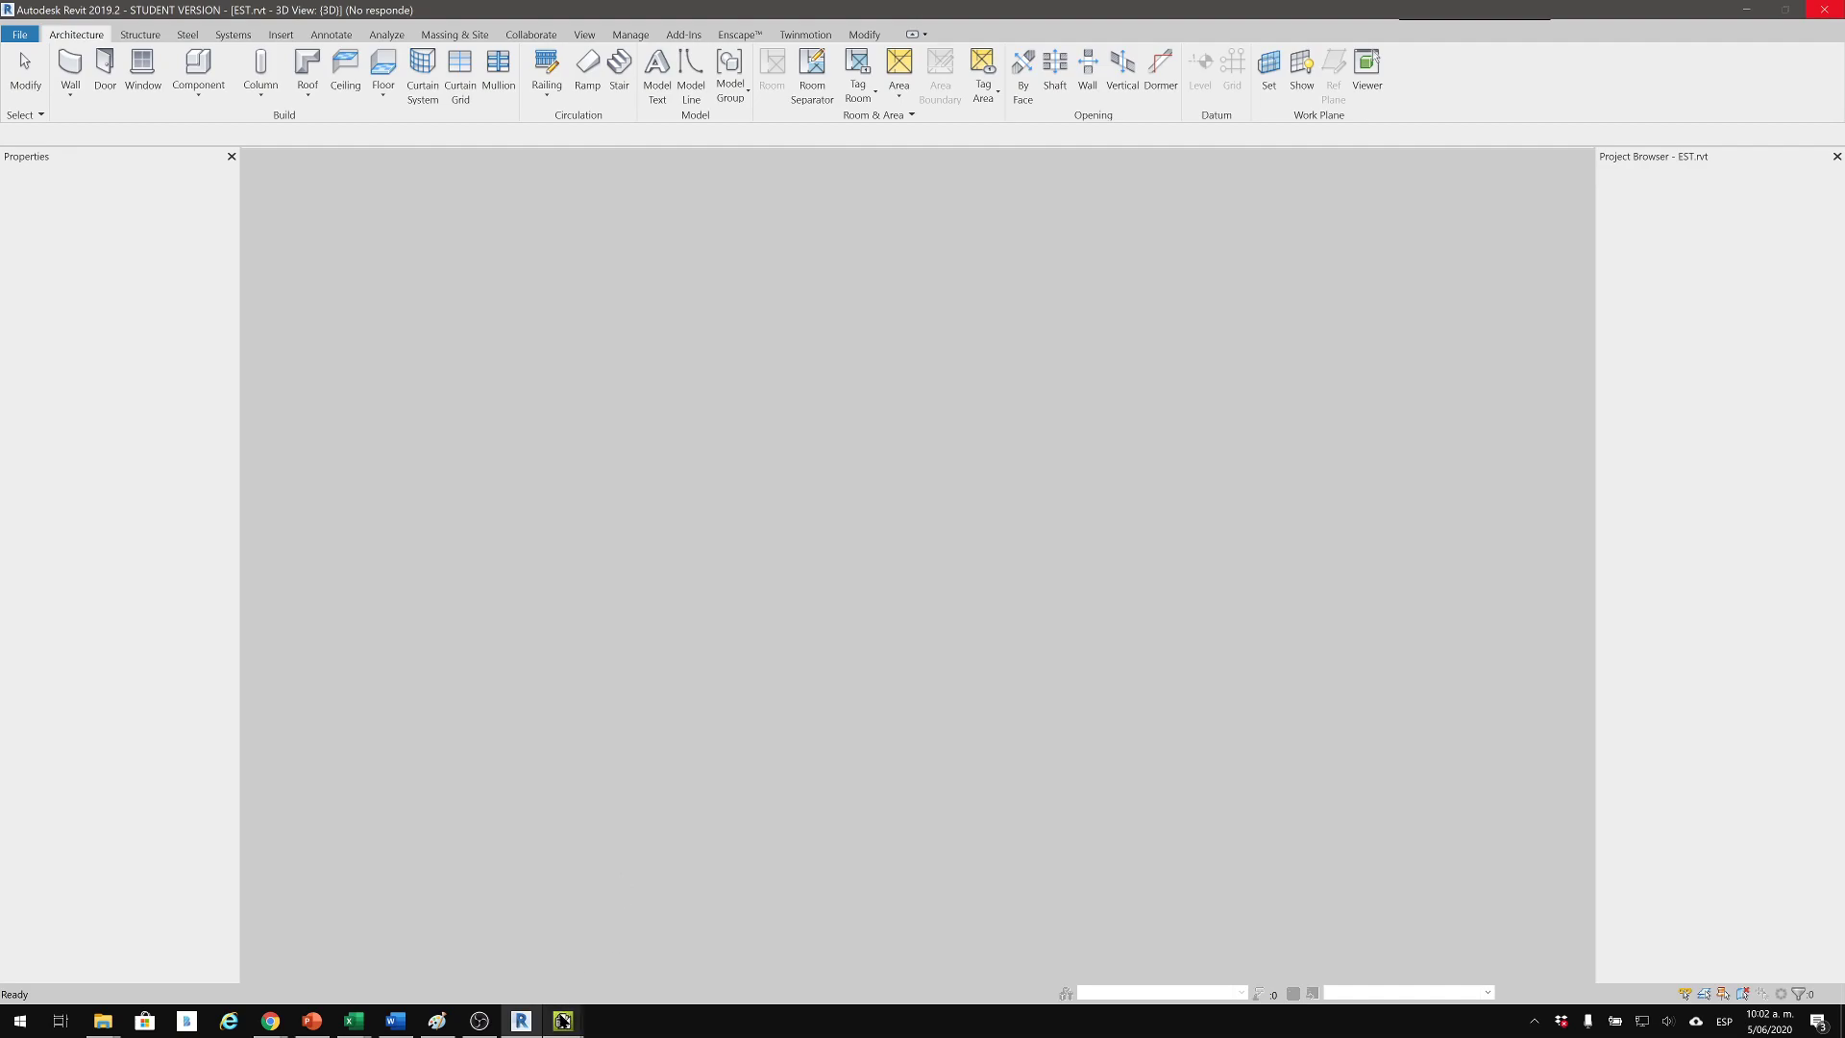
pyautogui.moveTo(564, 1021)
pyautogui.moveTo(554, 952)
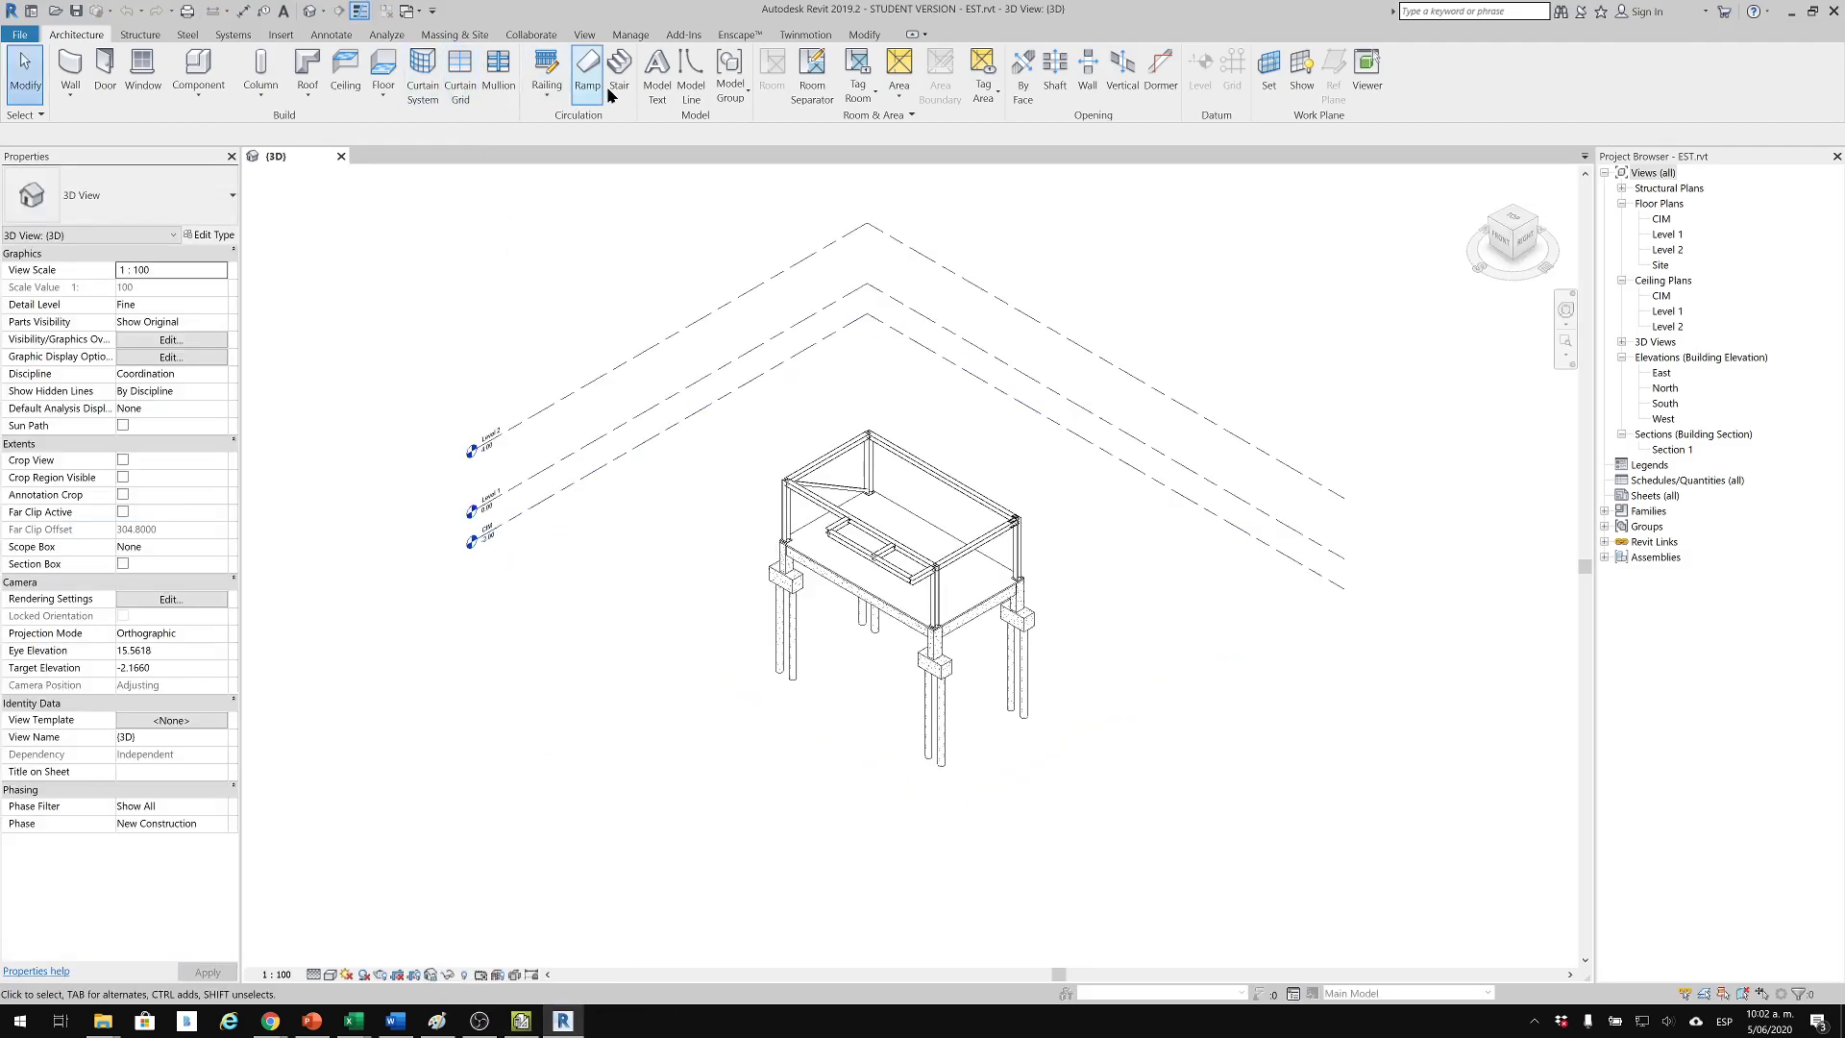
pyautogui.moveTo(847, 316); pyautogui.dragTo(726, 350, button='middle')
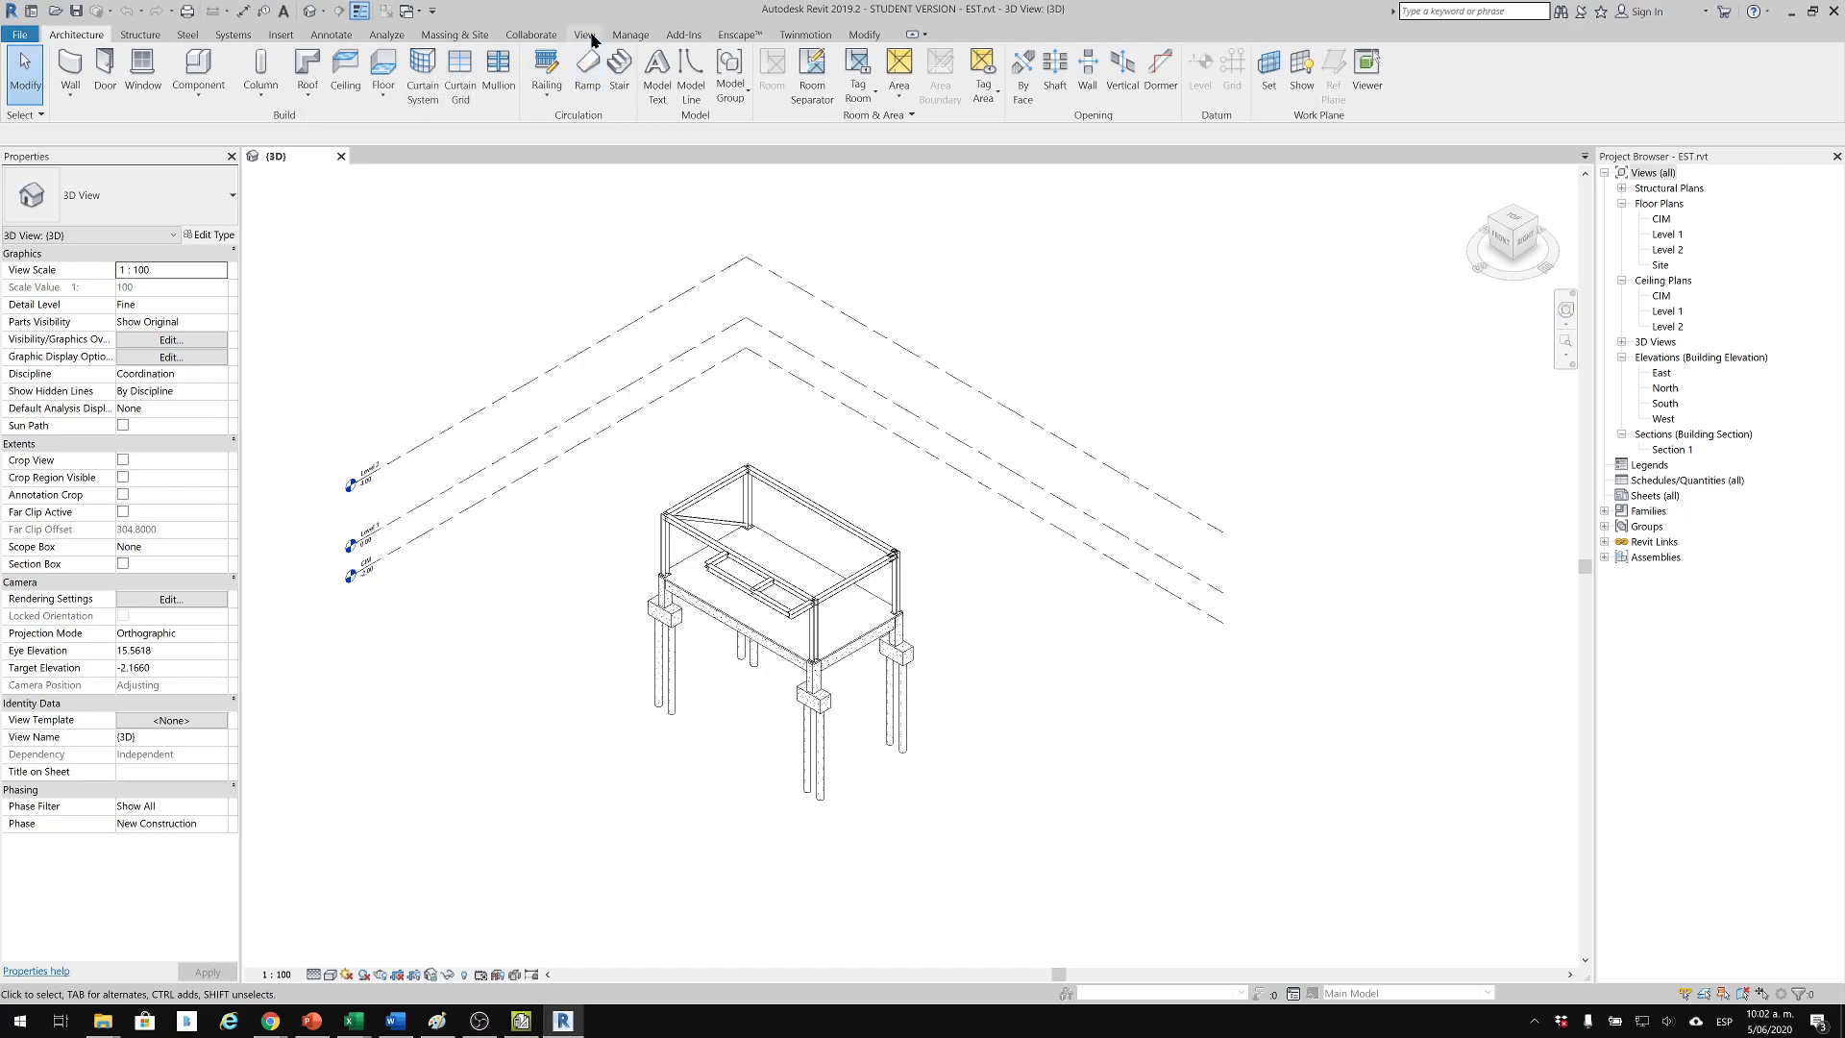
pyautogui.click(682, 36)
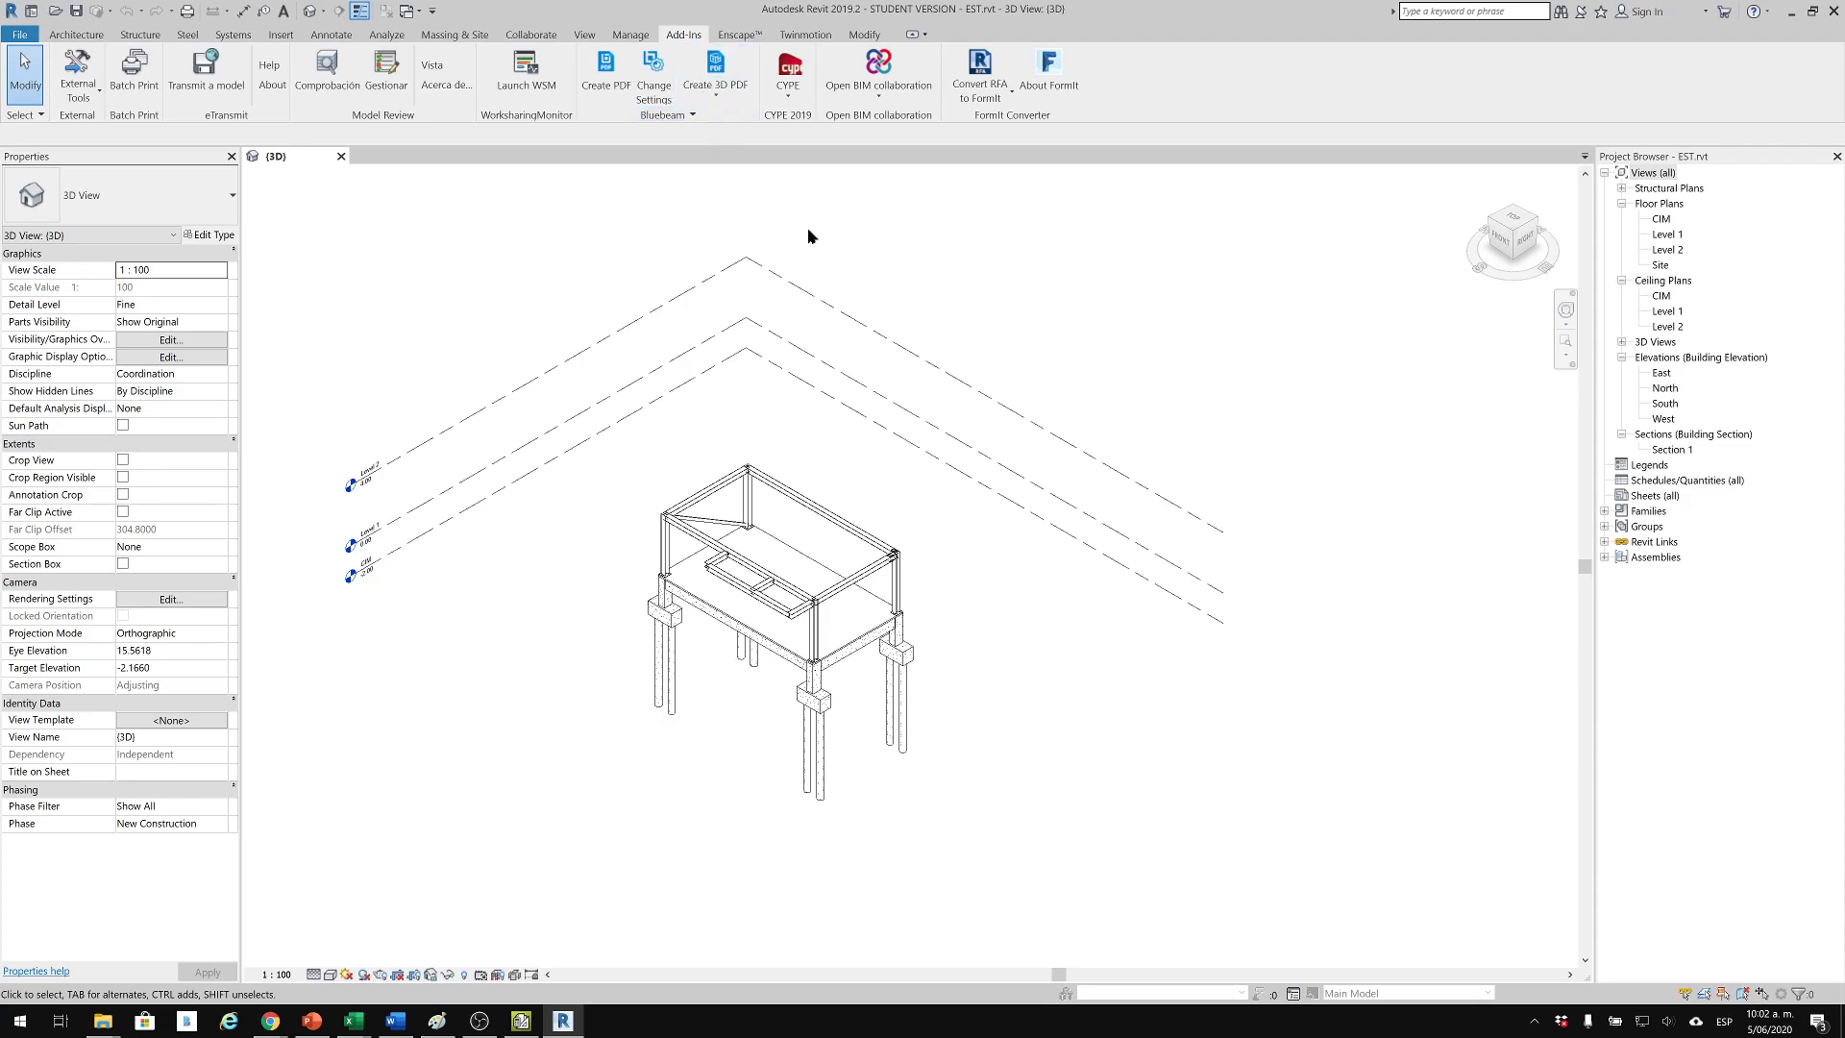
pyautogui.click(874, 96)
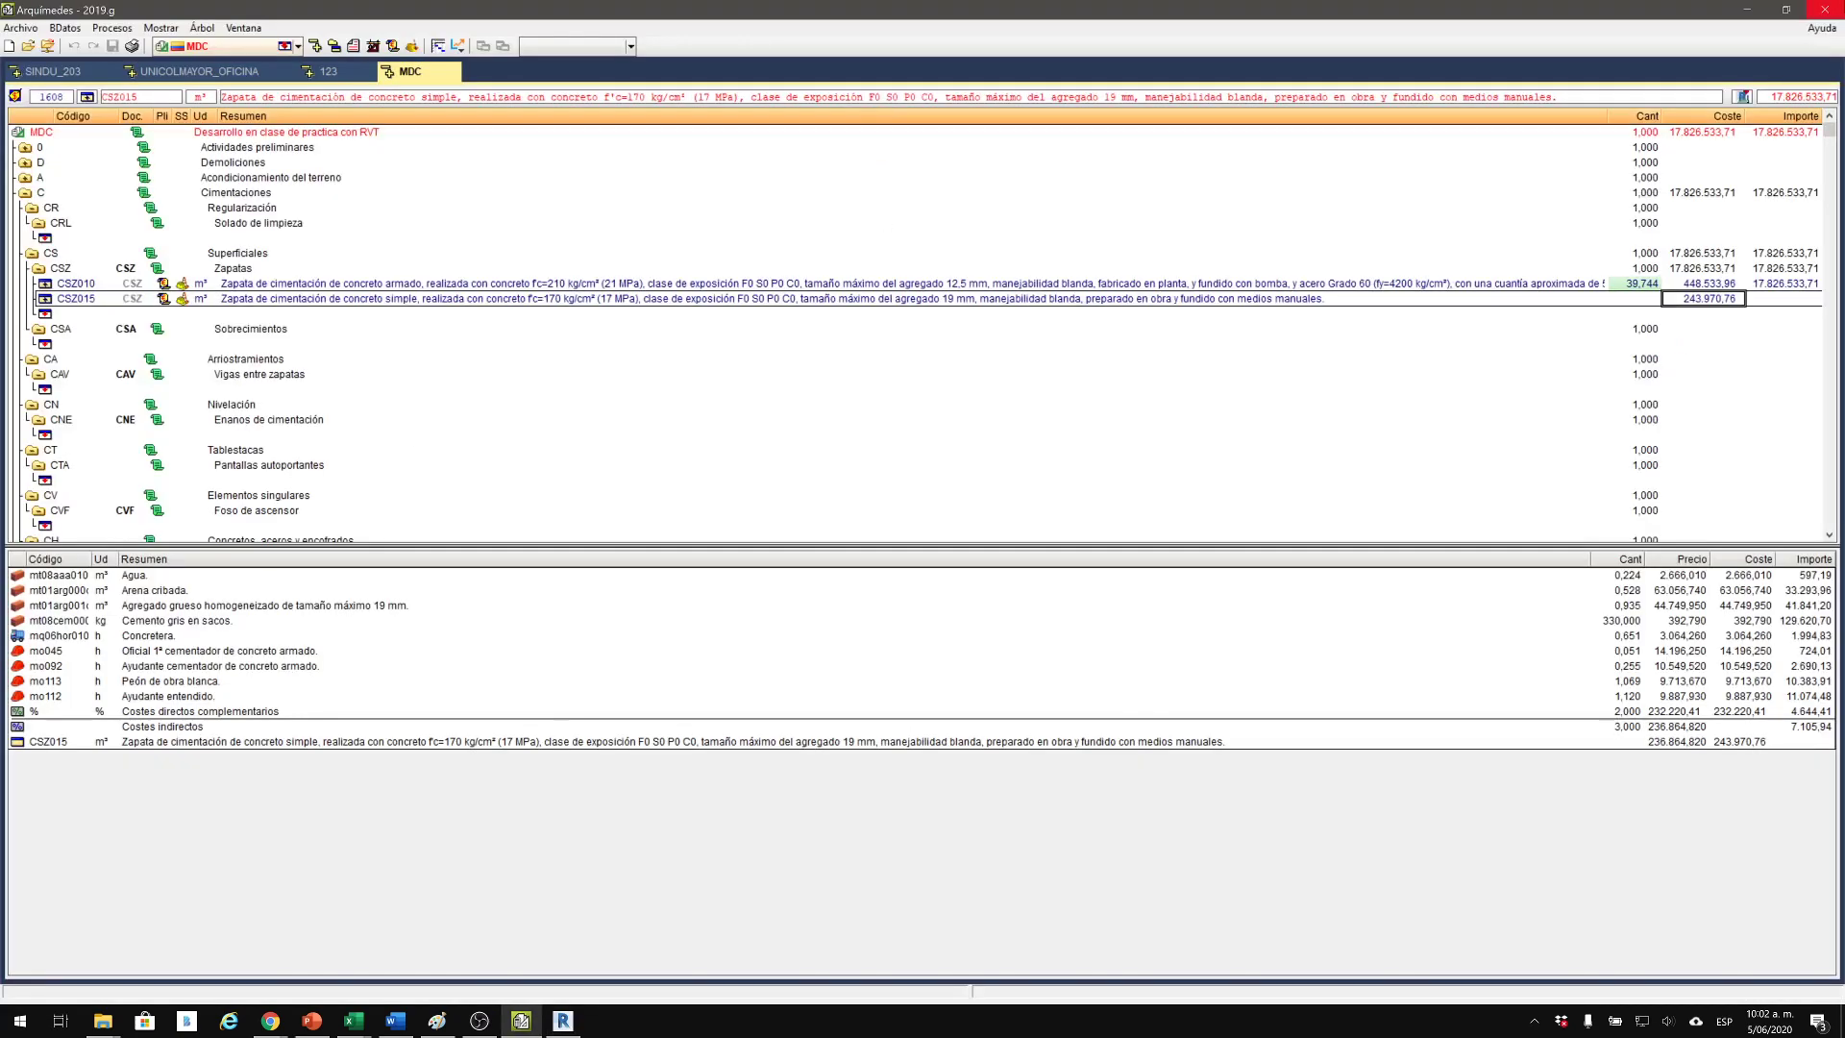
pyautogui.click(1747, 10)
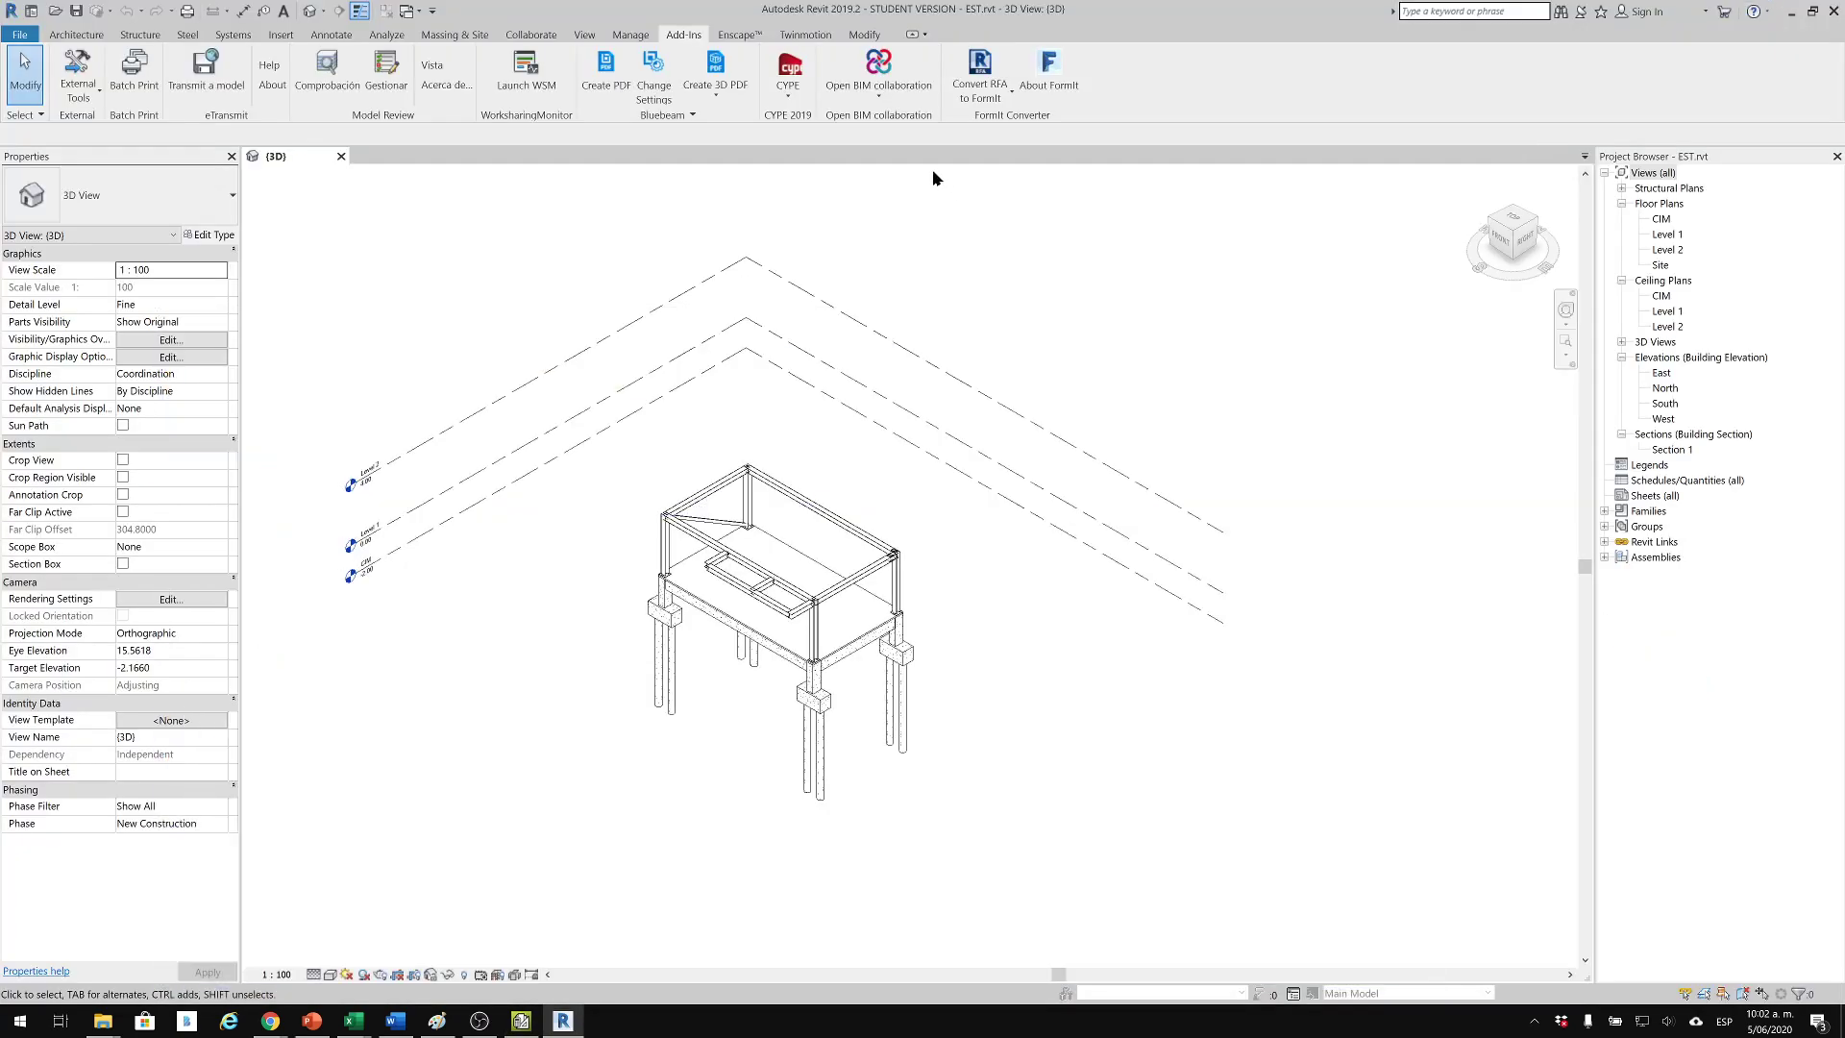
pyautogui.click(794, 95)
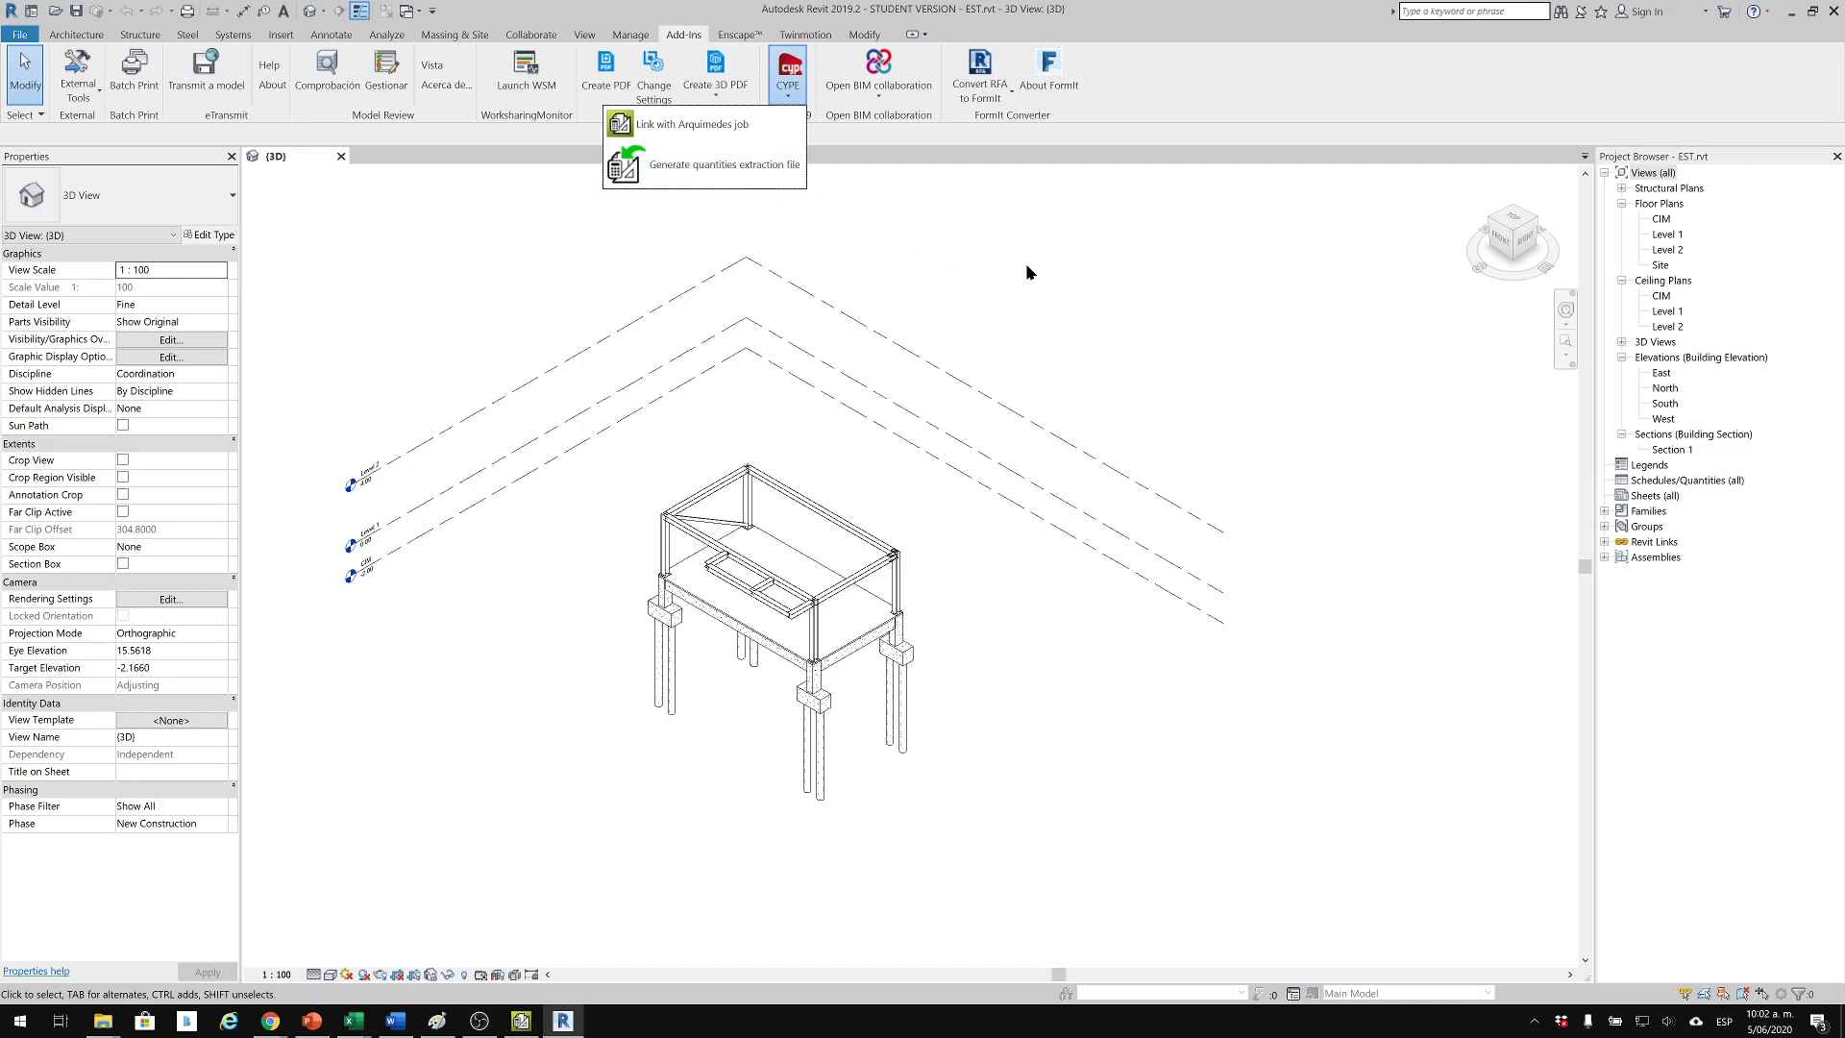
pyautogui.click(950, 262)
pyautogui.moveTo(771, 429); pyautogui.dragTo(738, 452, button='middle')
# Switch to Arquímedes and close the open budgets MDC, 123, UNICOLMAYOR_OFICINA and SINDU_203.
pyautogui.moveTo(544, 1024)
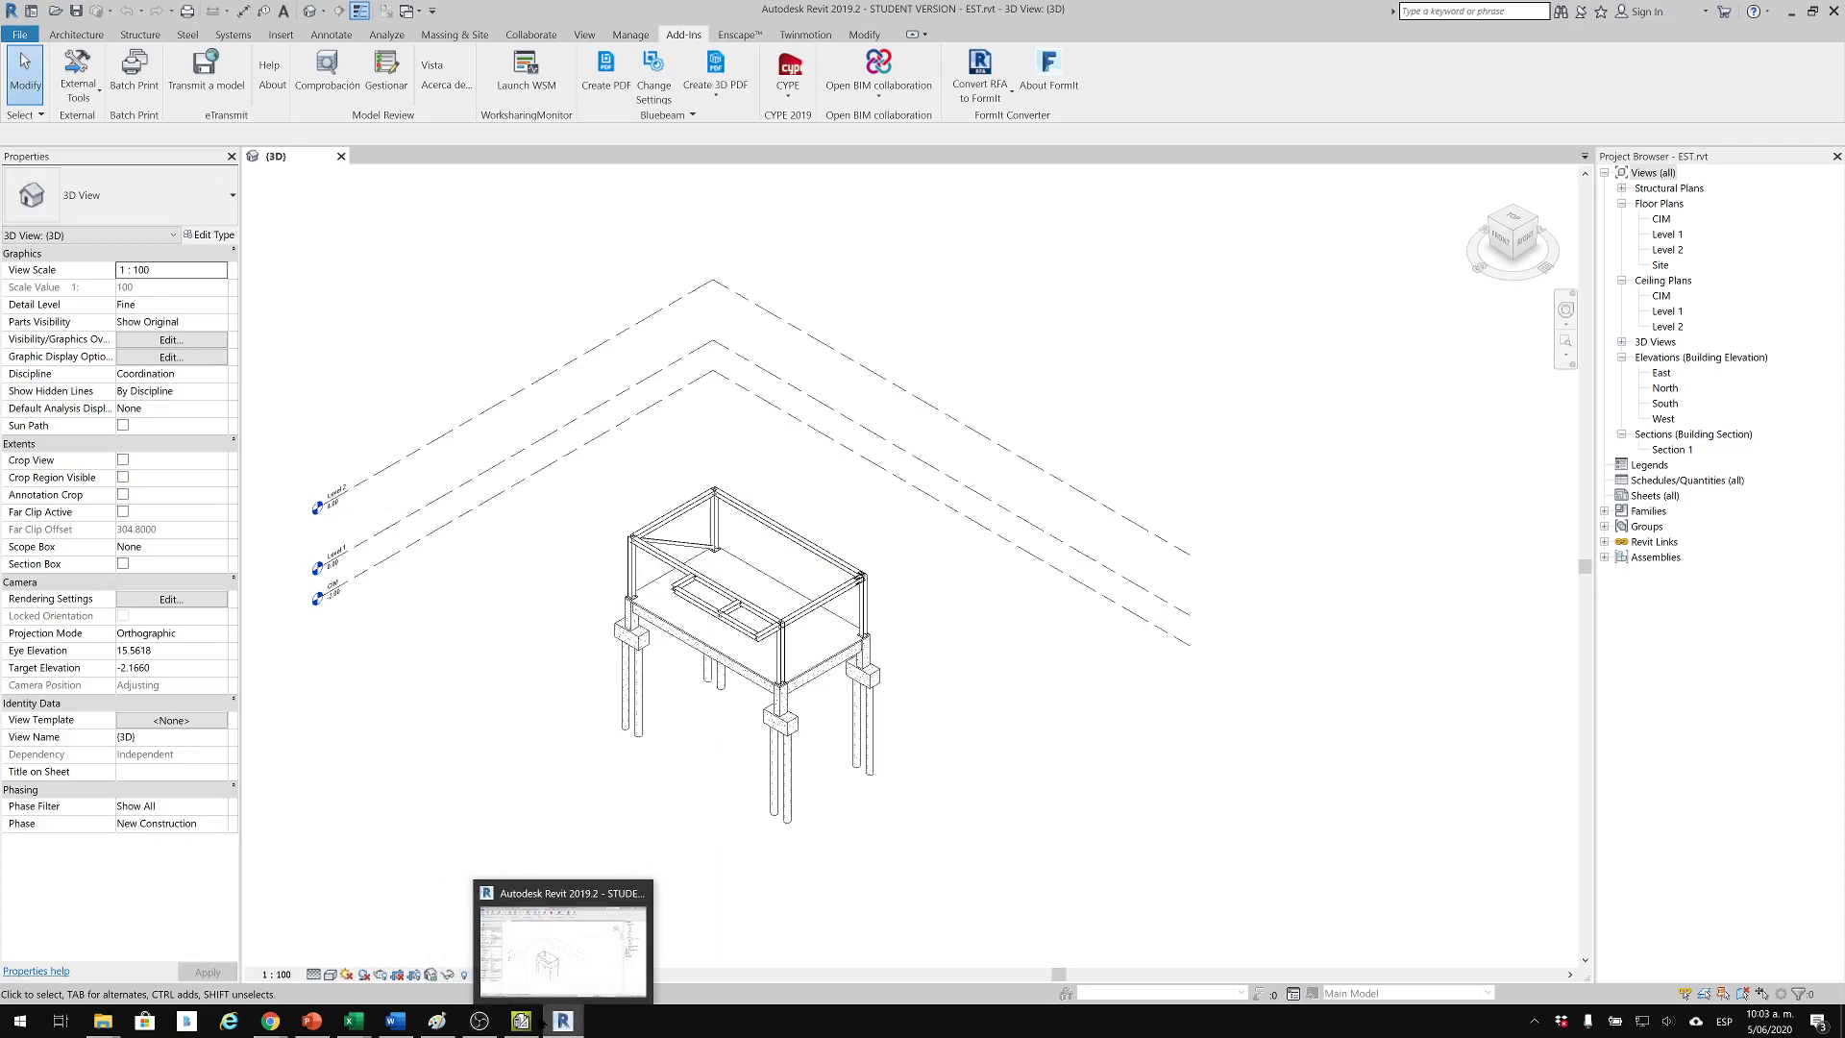
pyautogui.click(524, 1024)
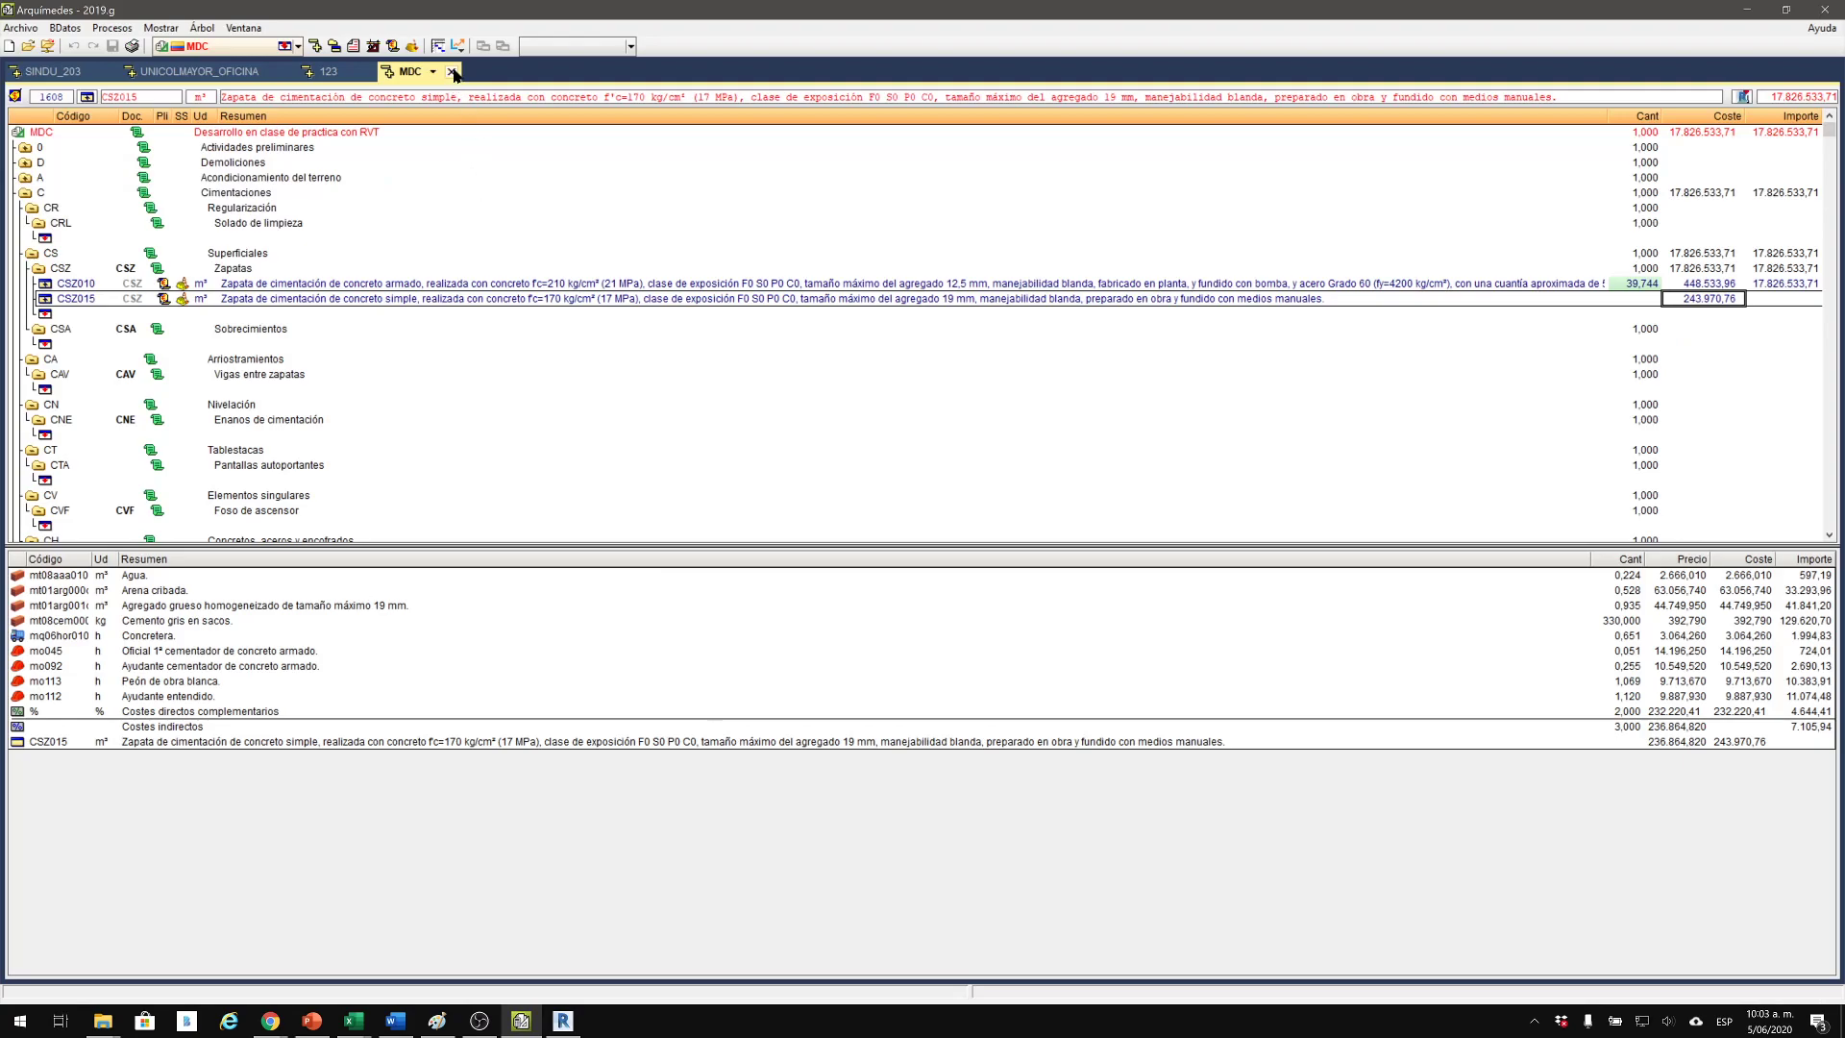
pyautogui.click(365, 77)
pyautogui.click(367, 73)
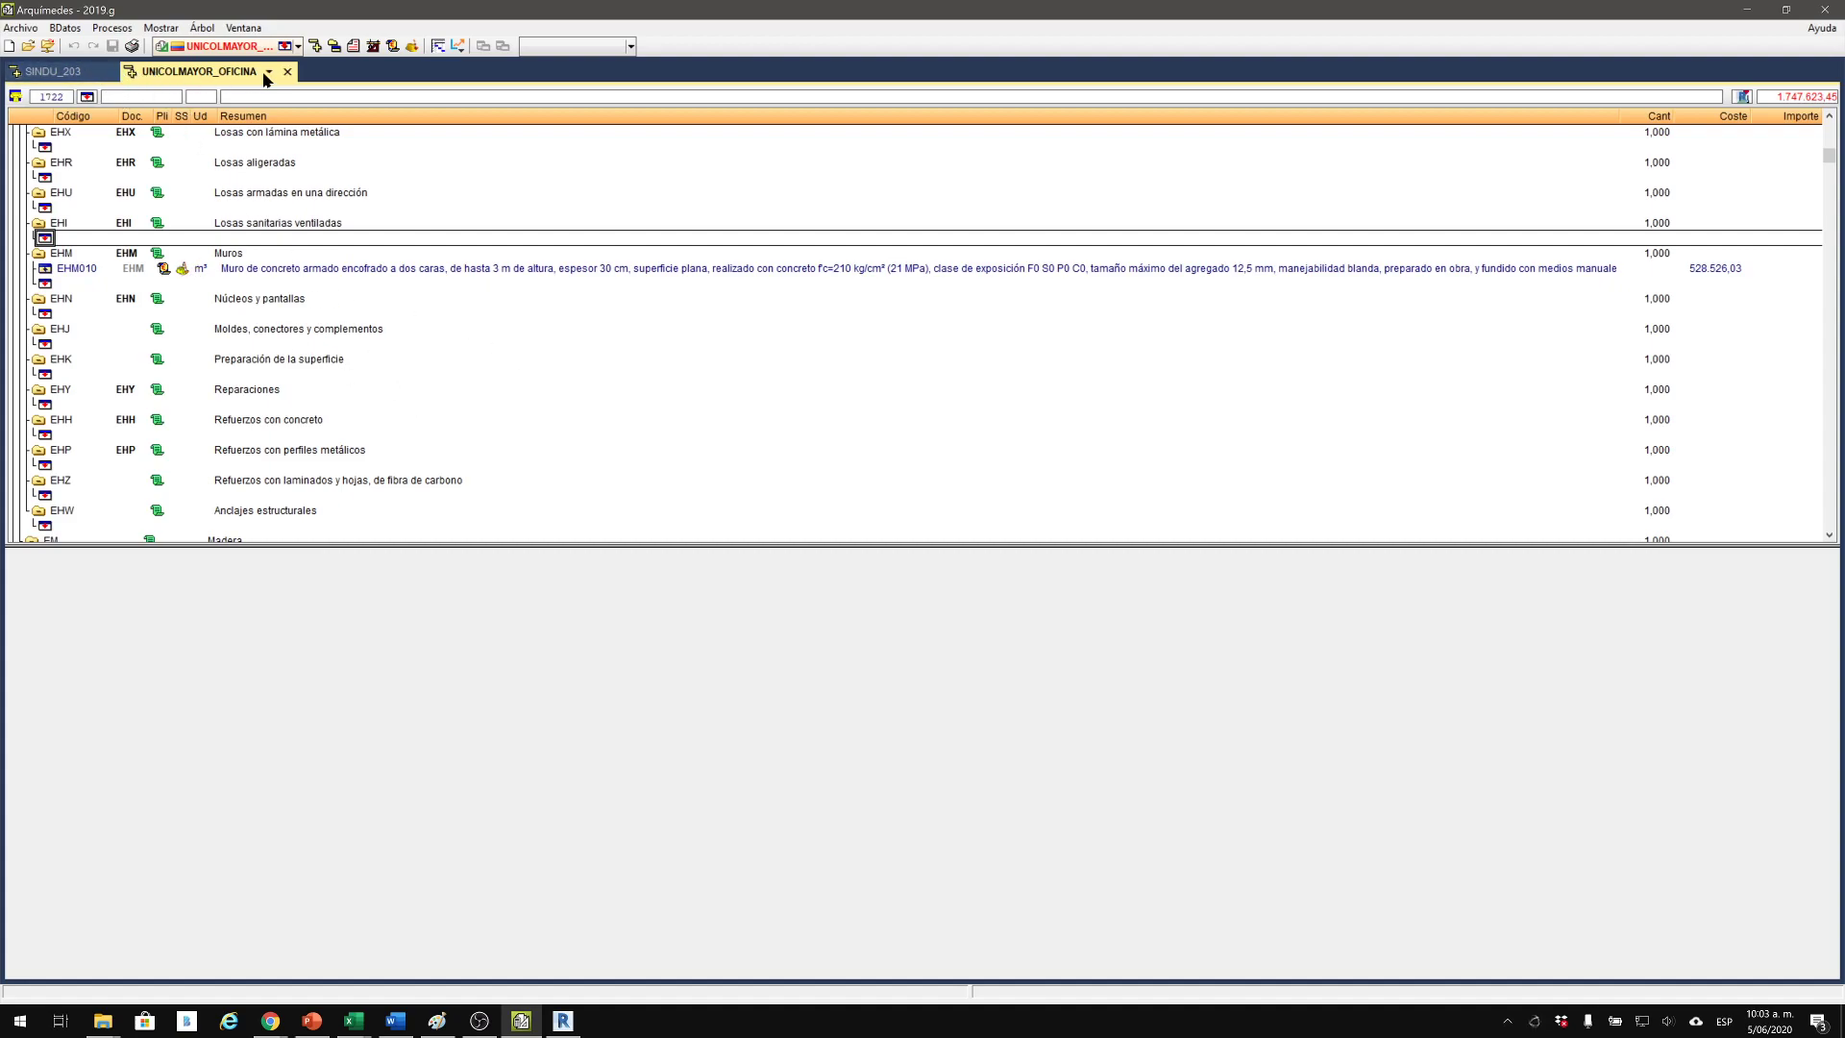
pyautogui.click(290, 72)
pyautogui.click(110, 72)
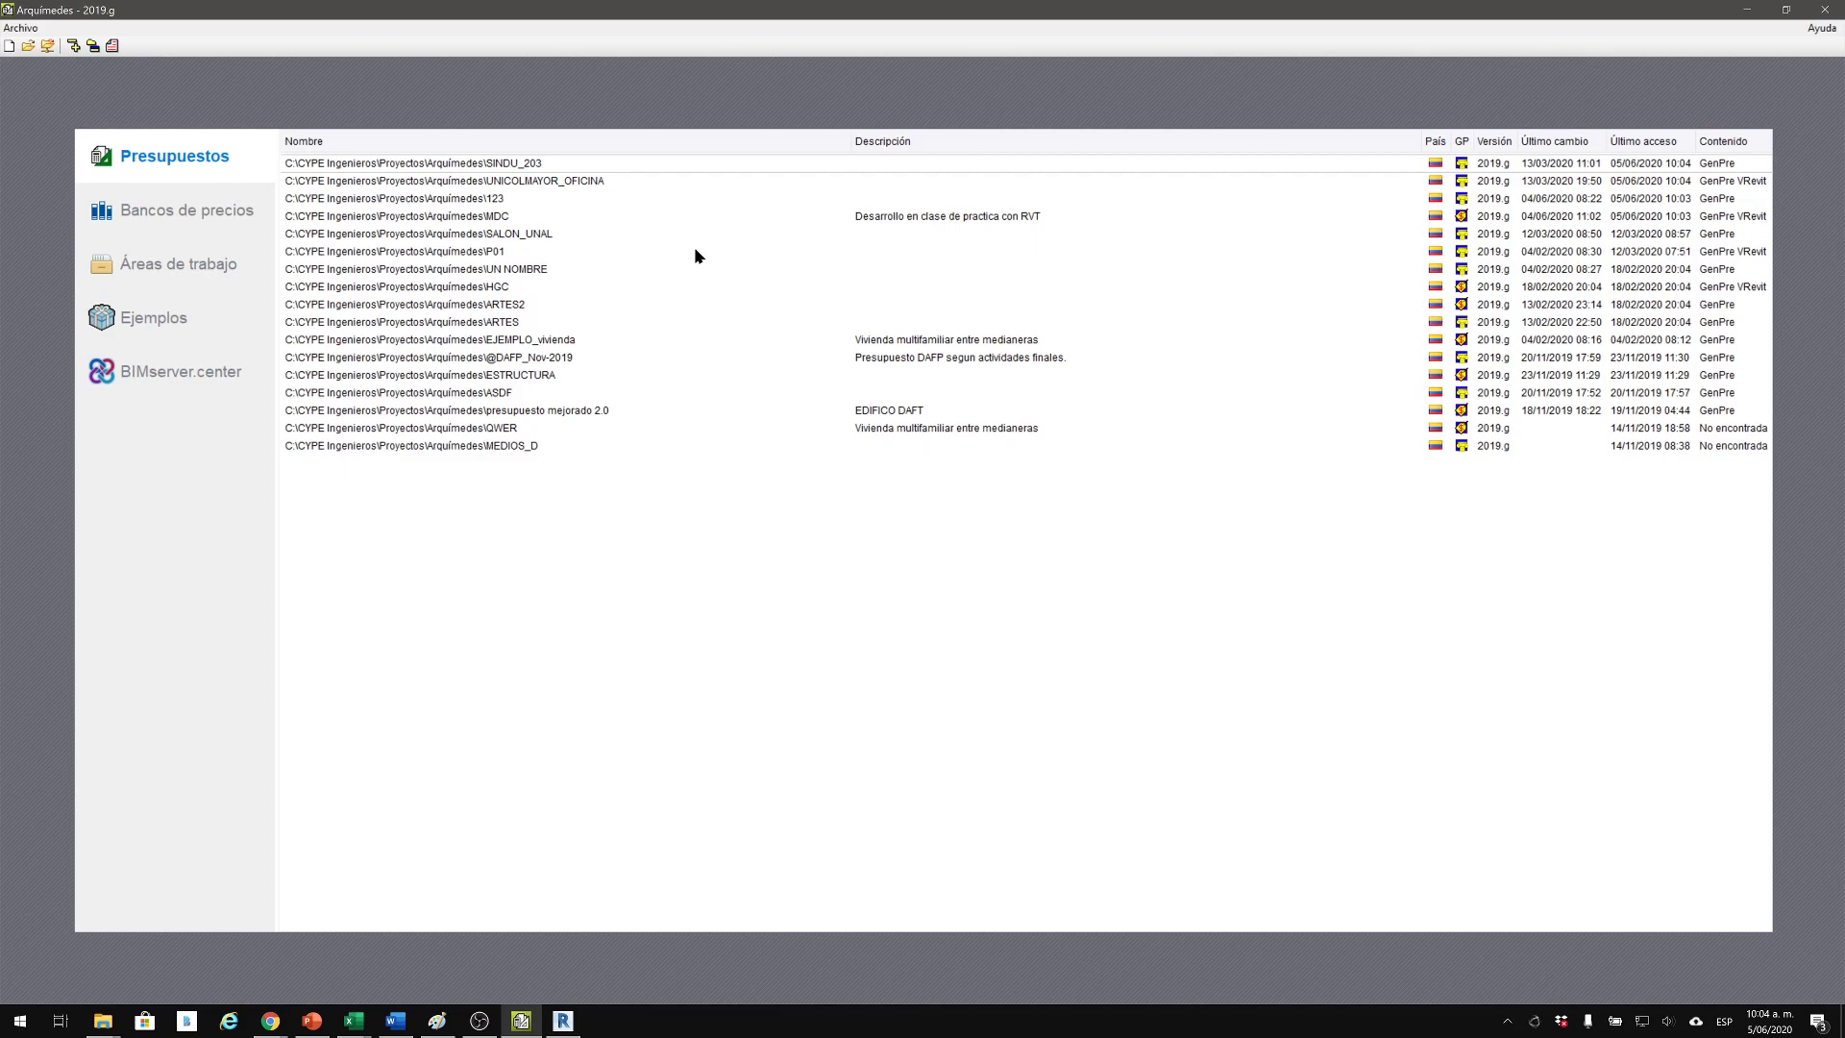
# Create a new database of type Presupuesto.
pyautogui.click(11, 46)
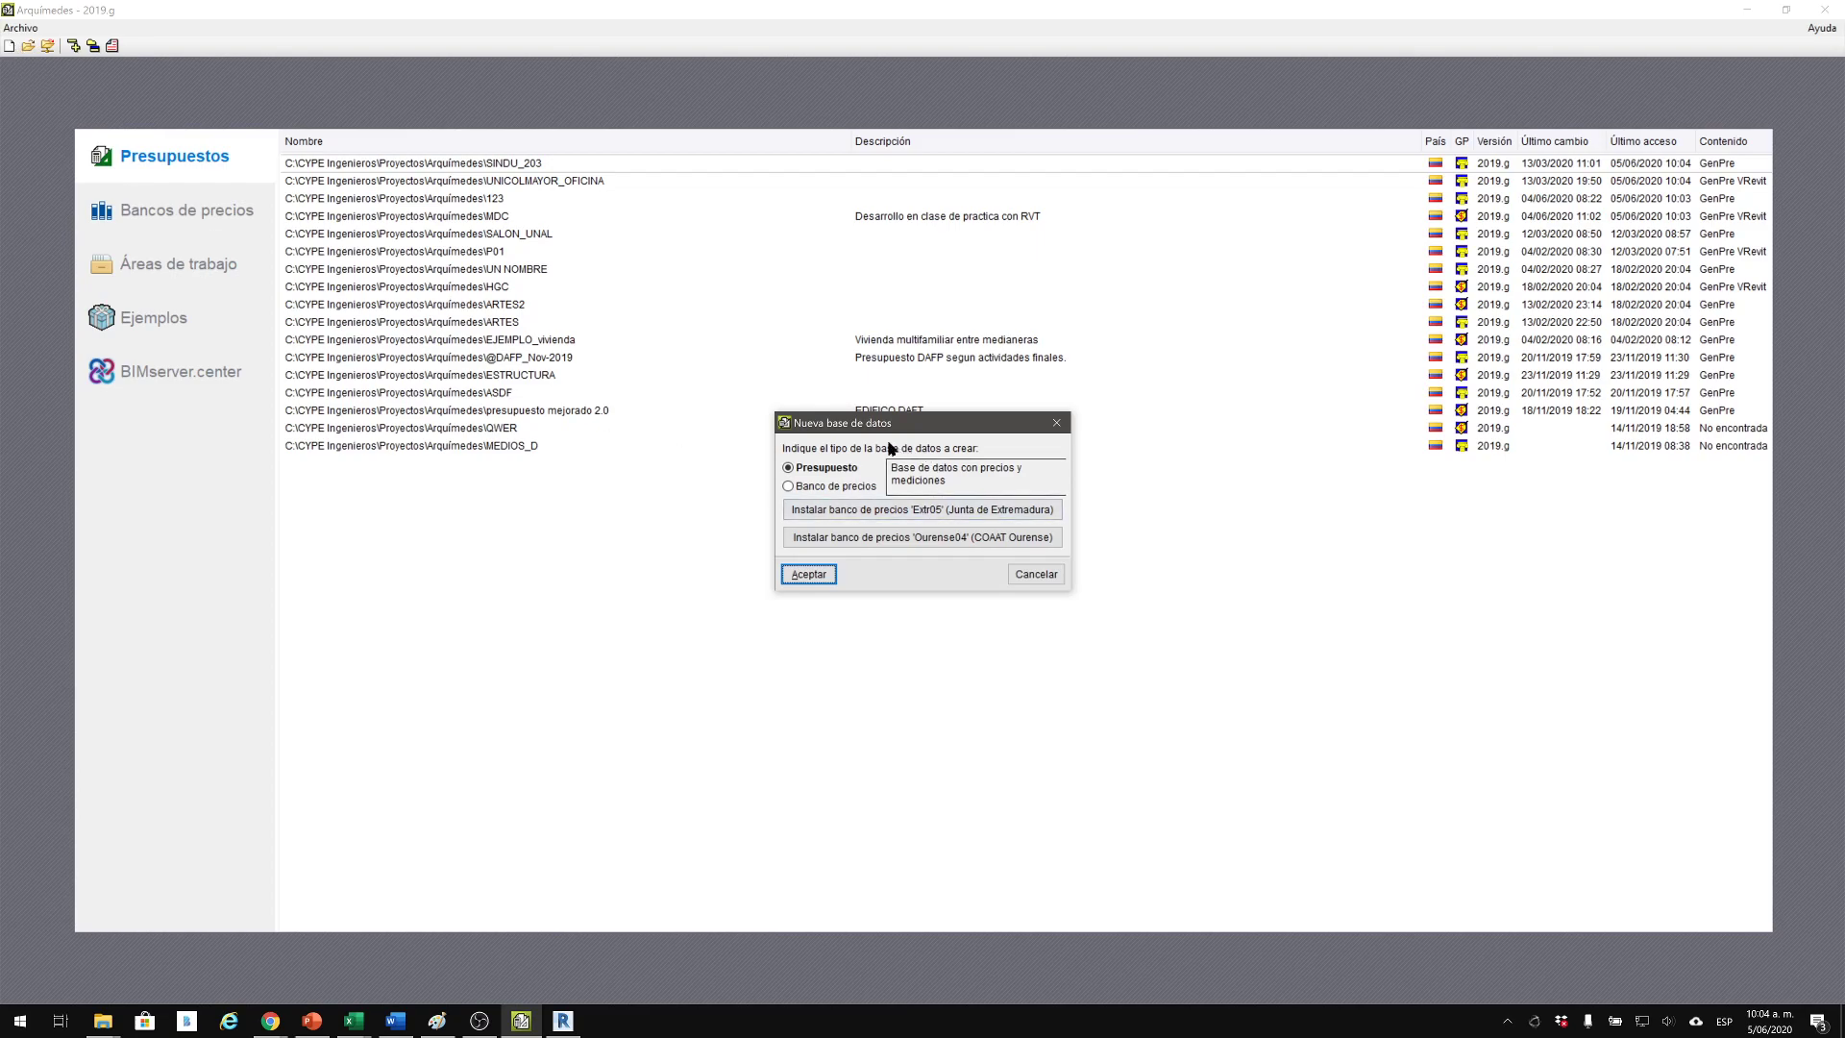
pyautogui.moveTo(881, 434); pyautogui.dragTo(906, 351)
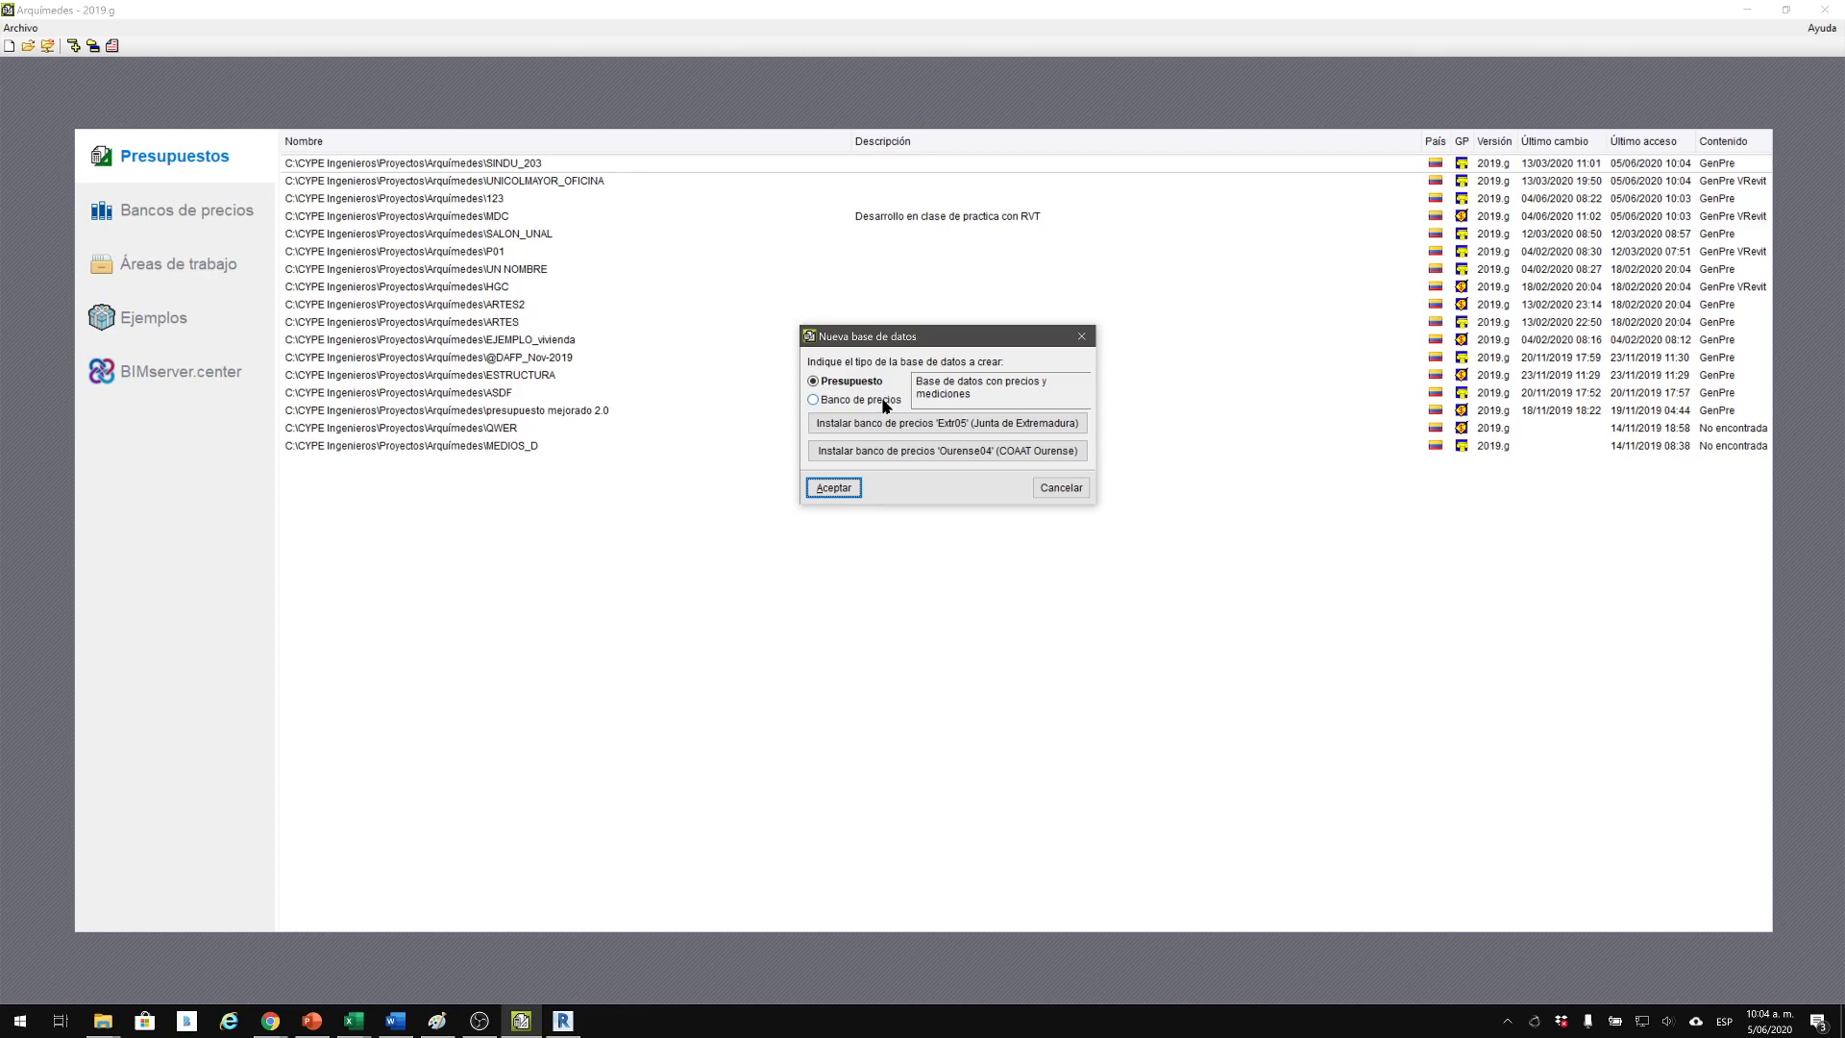
pyautogui.click(857, 382)
pyautogui.click(854, 487)
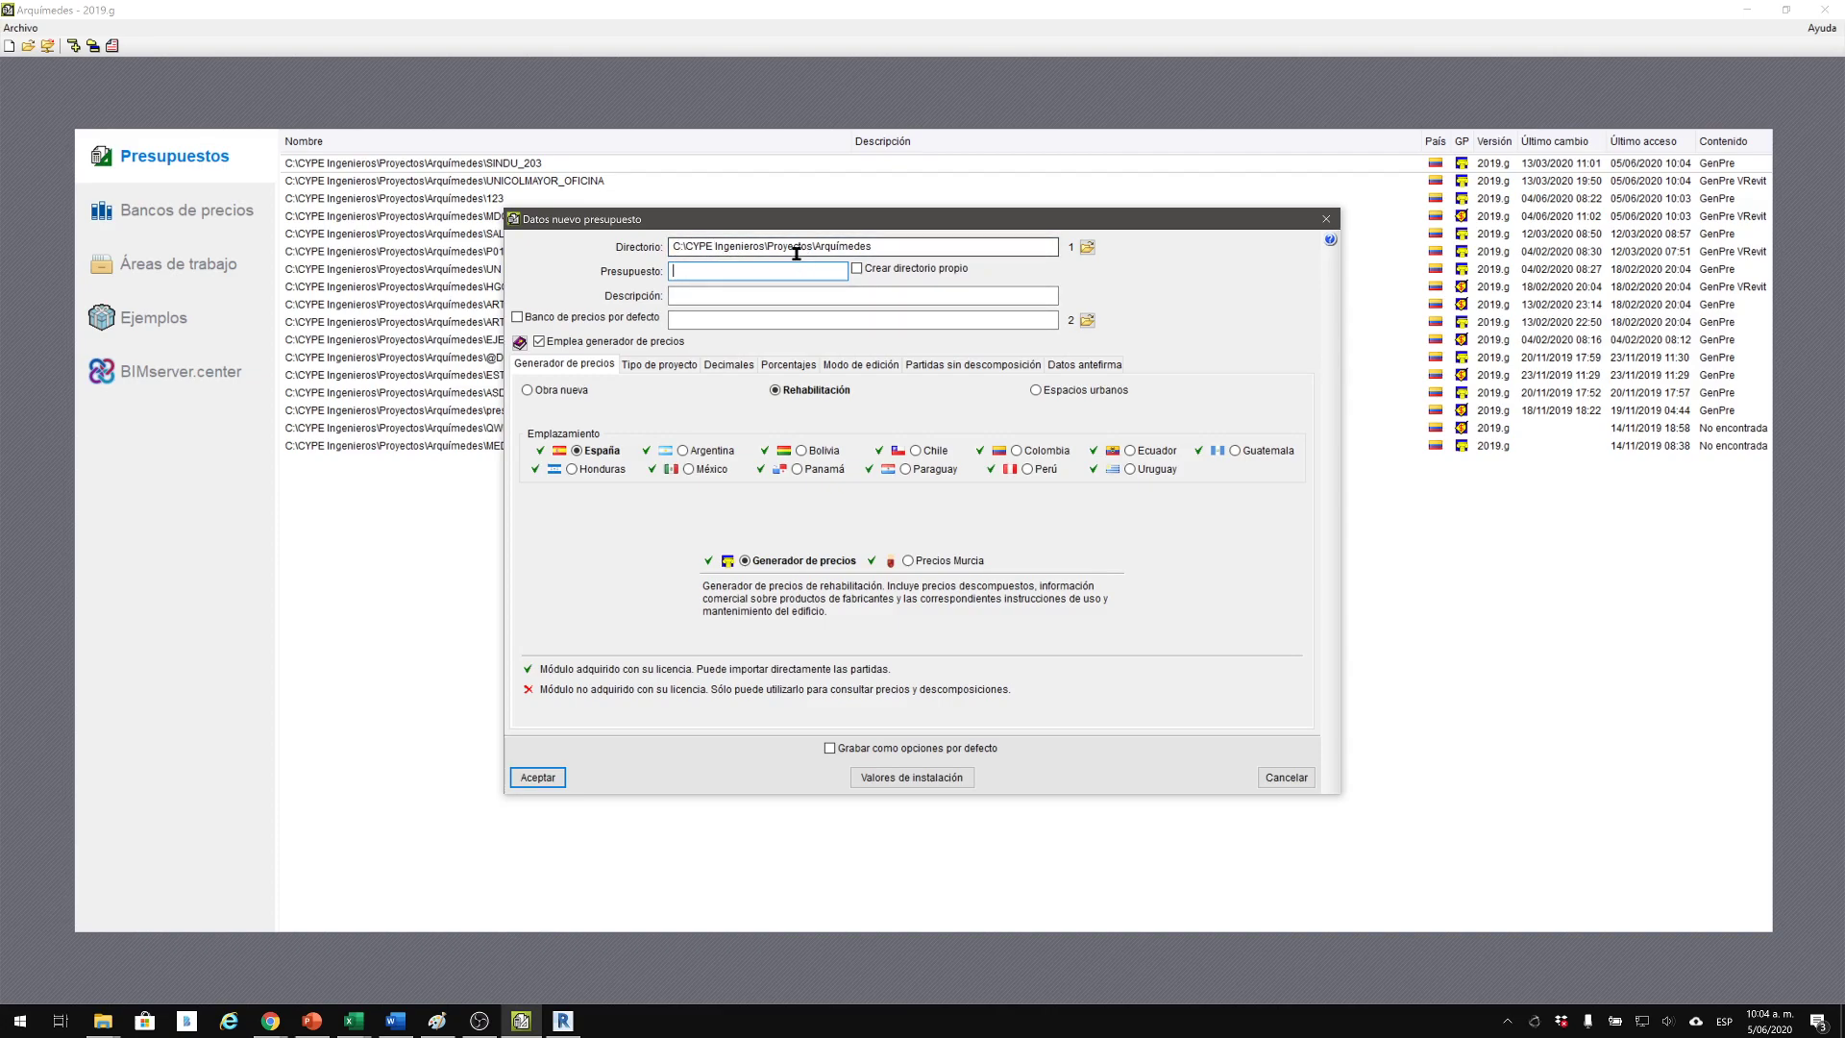
# Name the new budget MDC_01 and give it the description "Cualquier cosa".
pyautogui.moveTo(675, 243); pyautogui.dragTo(779, 246)
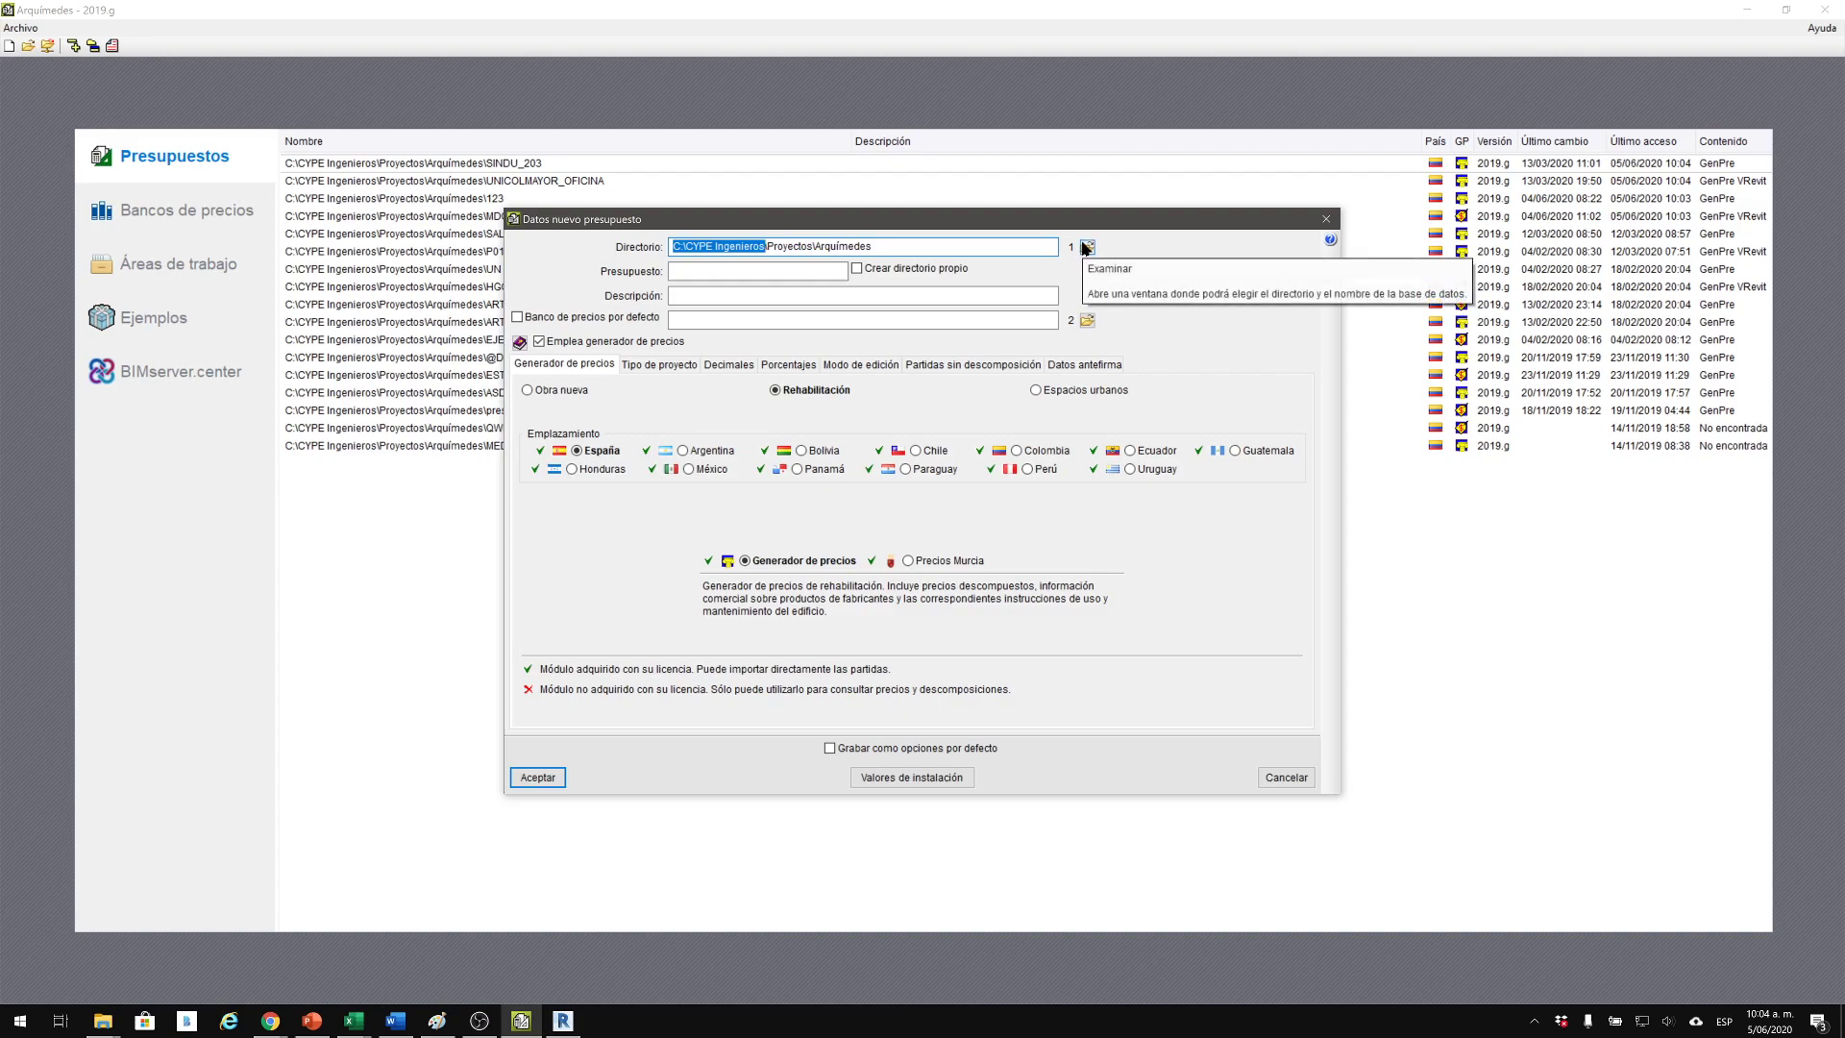
pyautogui.click(774, 246)
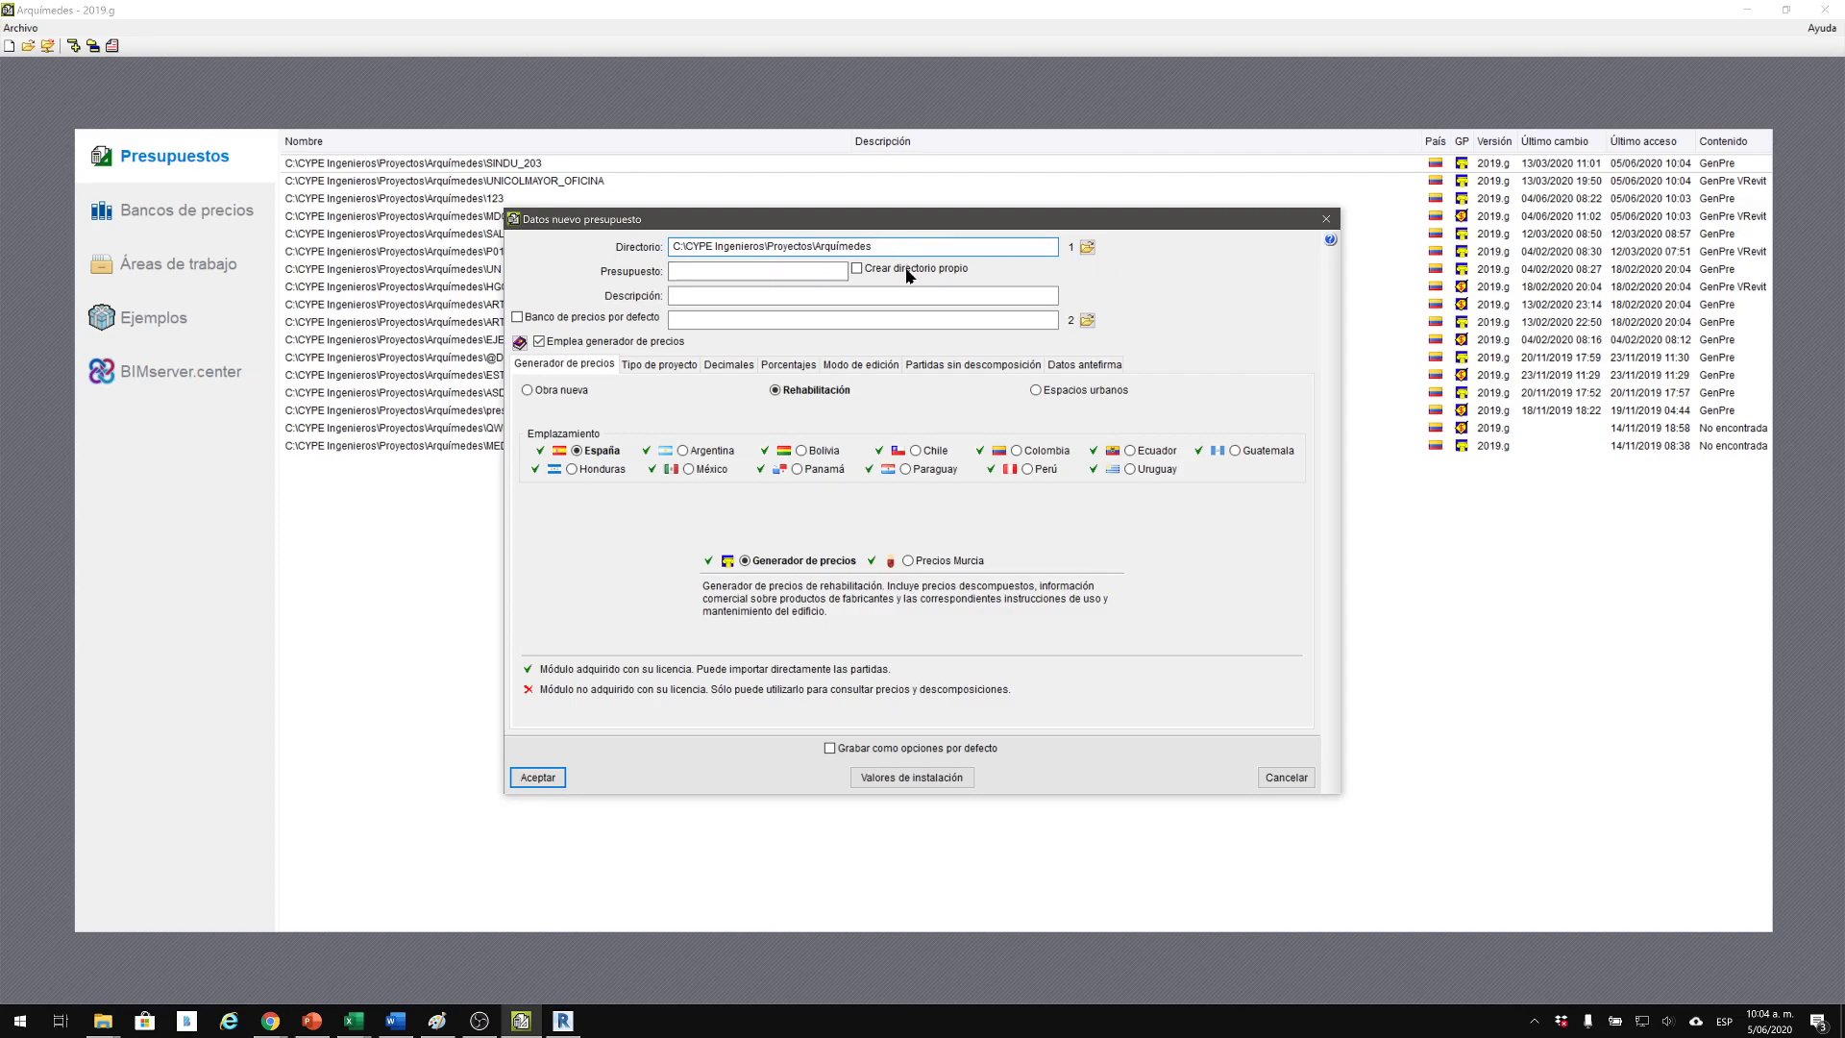
pyautogui.click(686, 269)
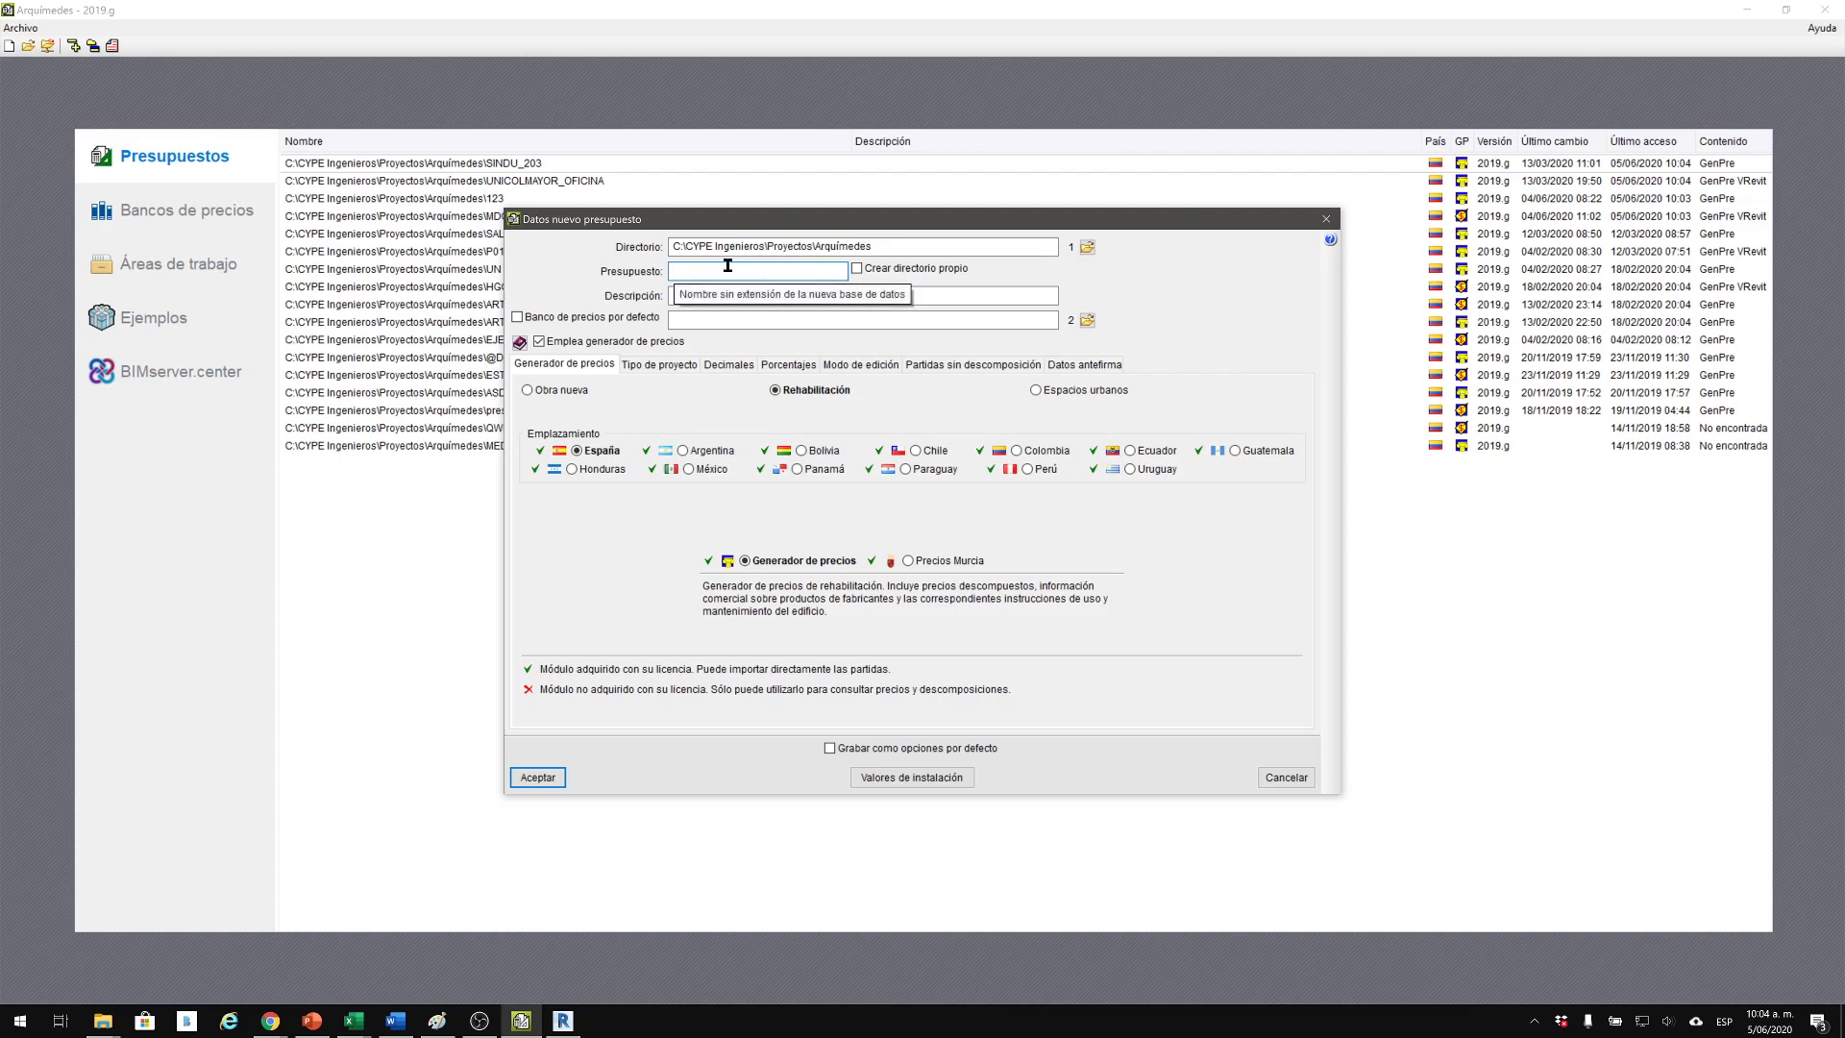
pyautogui.write('MDC_01')
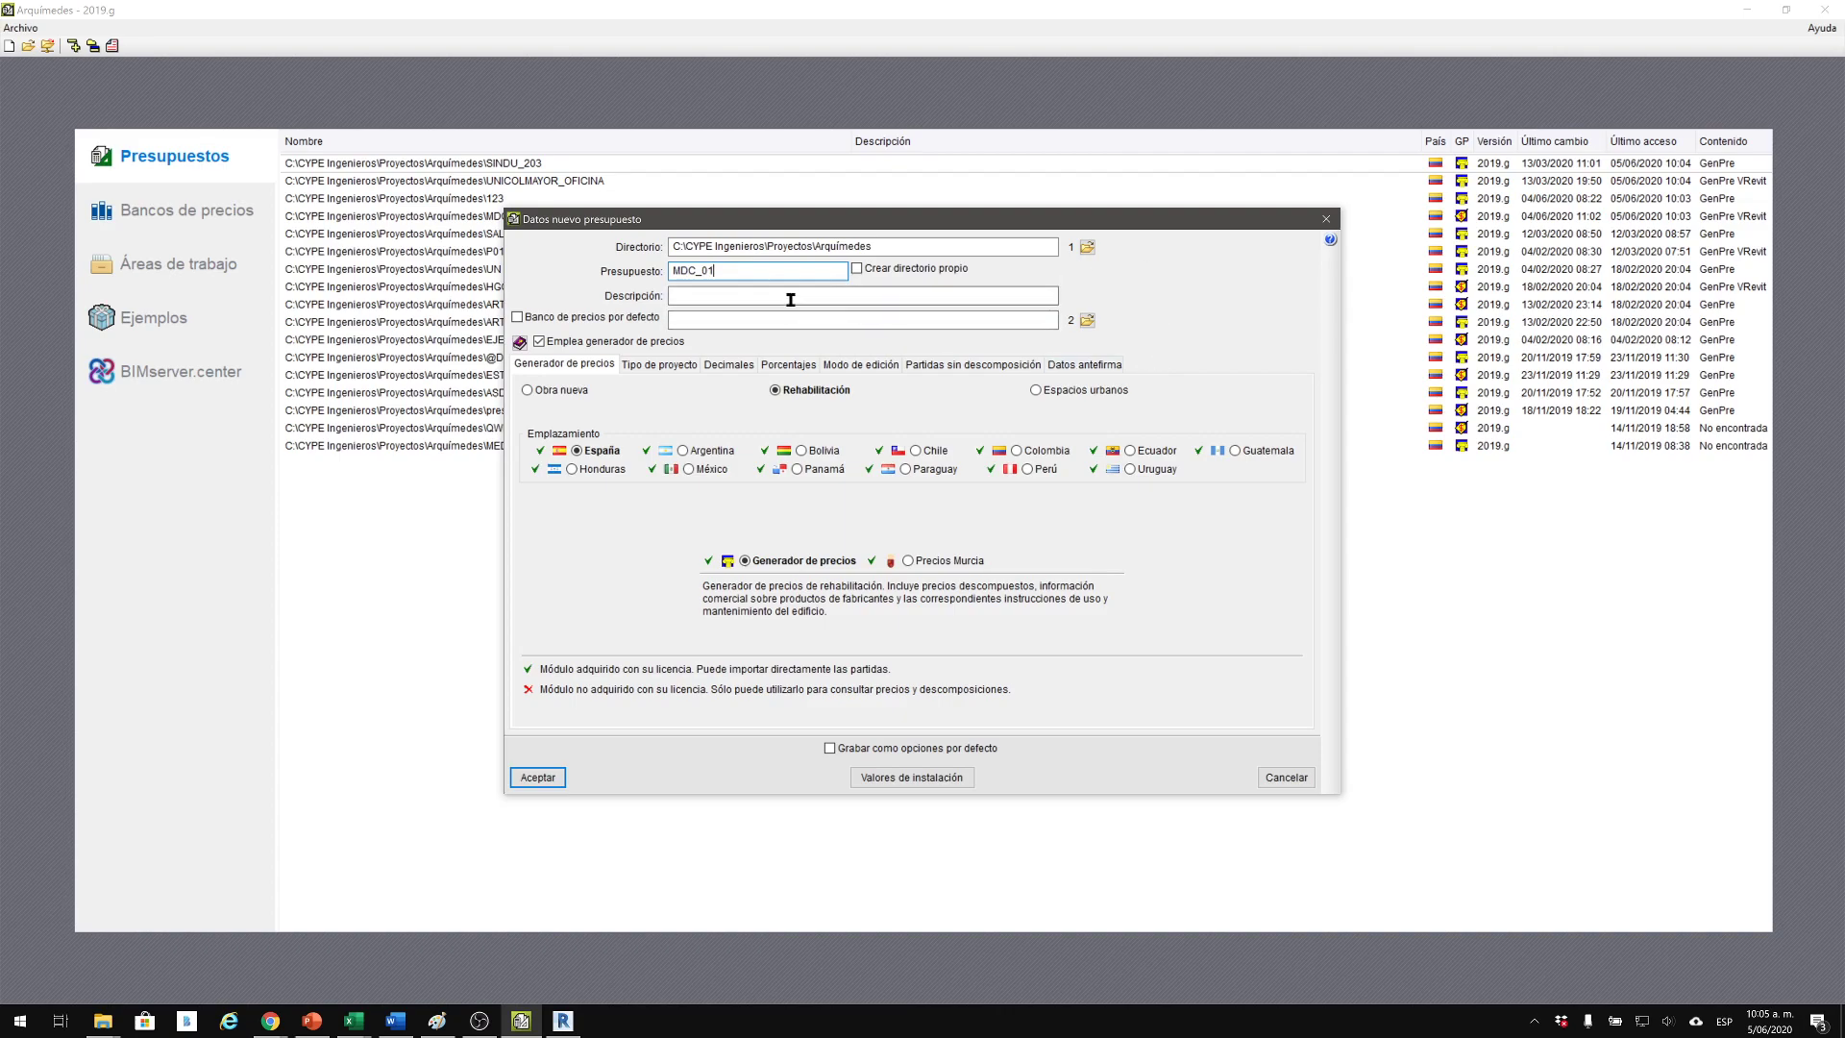
pyautogui.click(692, 296)
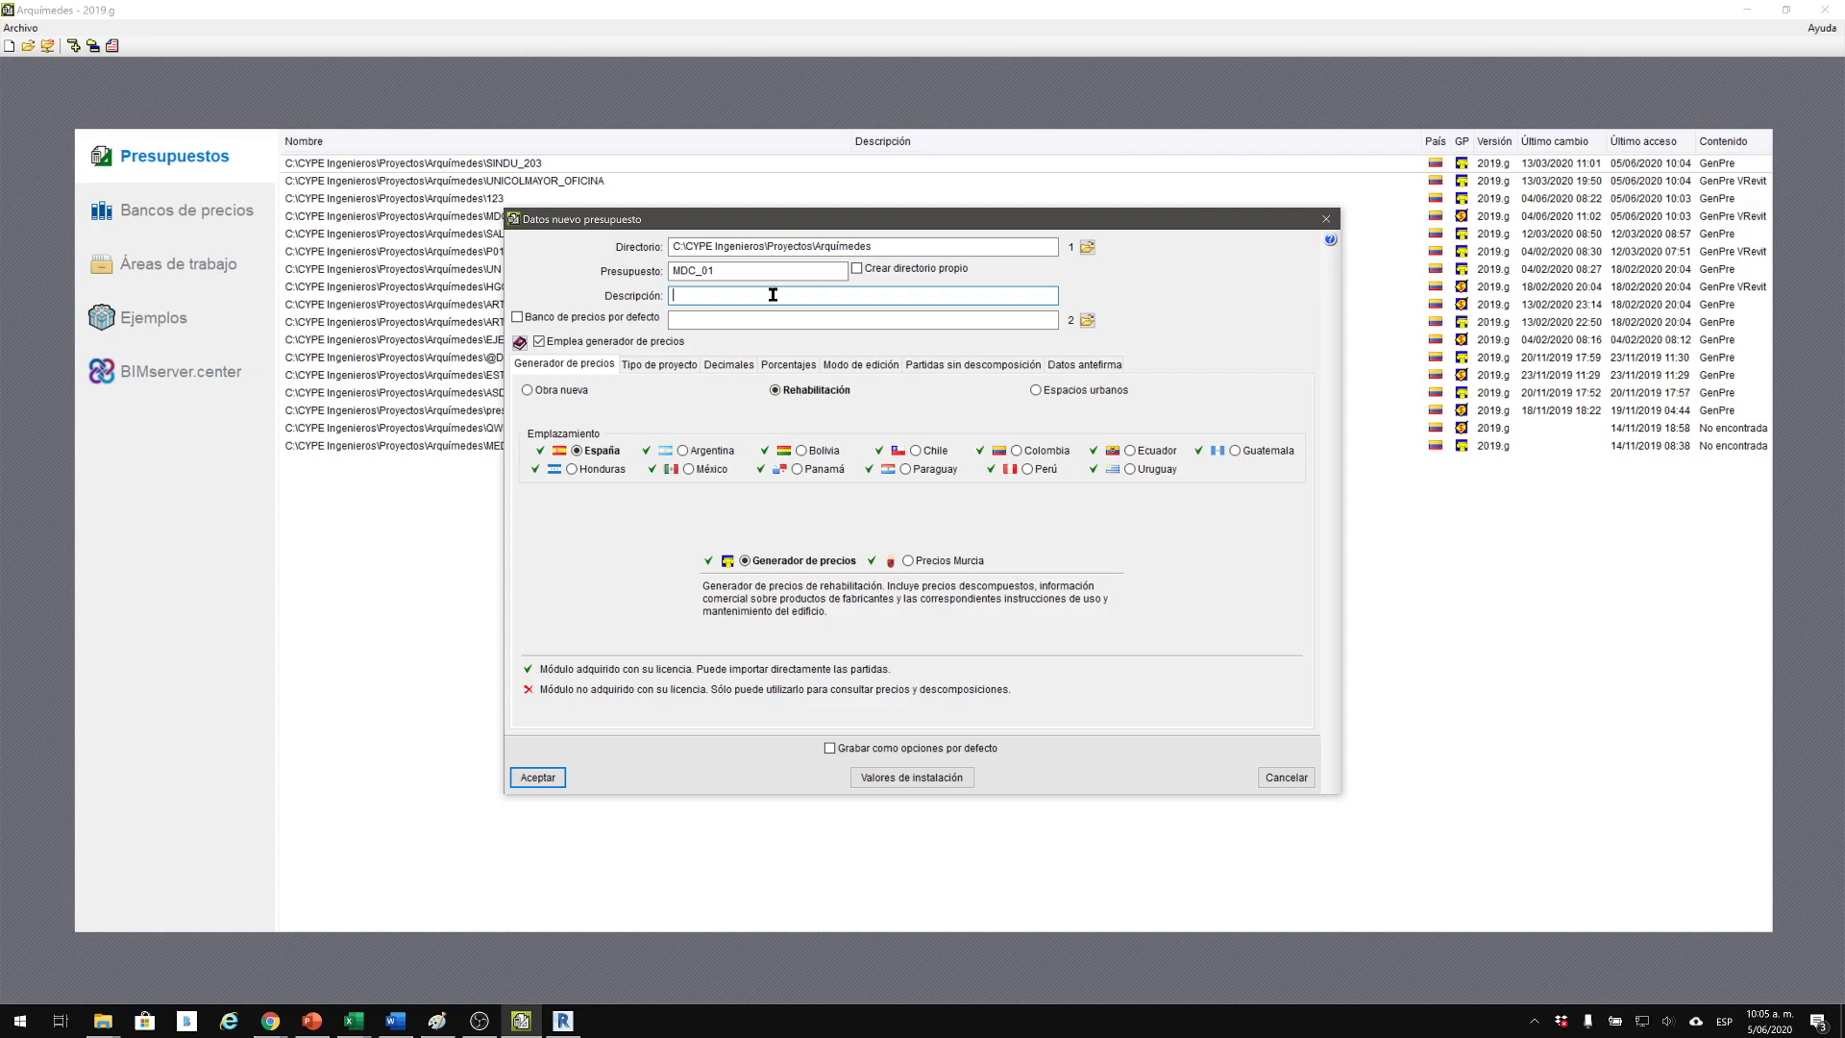
pyautogui.write('Cualquier cosa')
# Set the budget's price generator to Obra nueva with Colombia as the location.
pyautogui.click(562, 390)
pyautogui.click(586, 392)
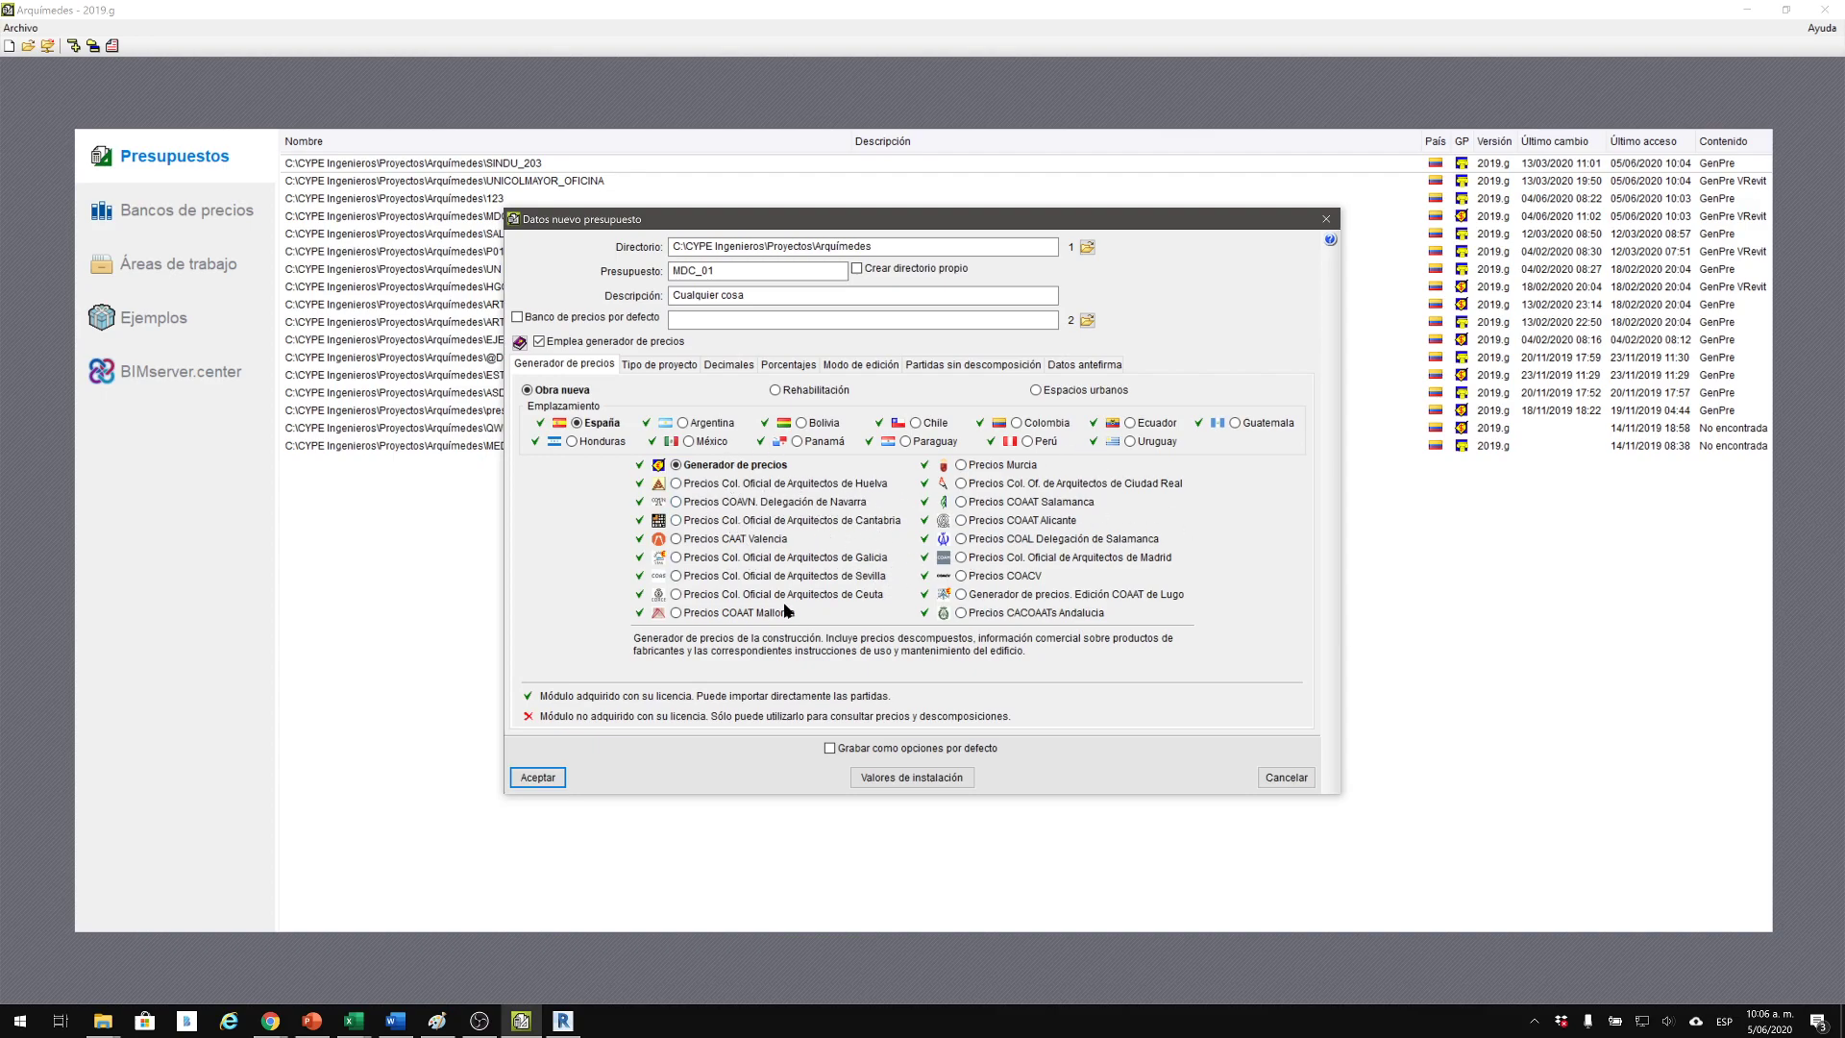
pyautogui.click(1019, 424)
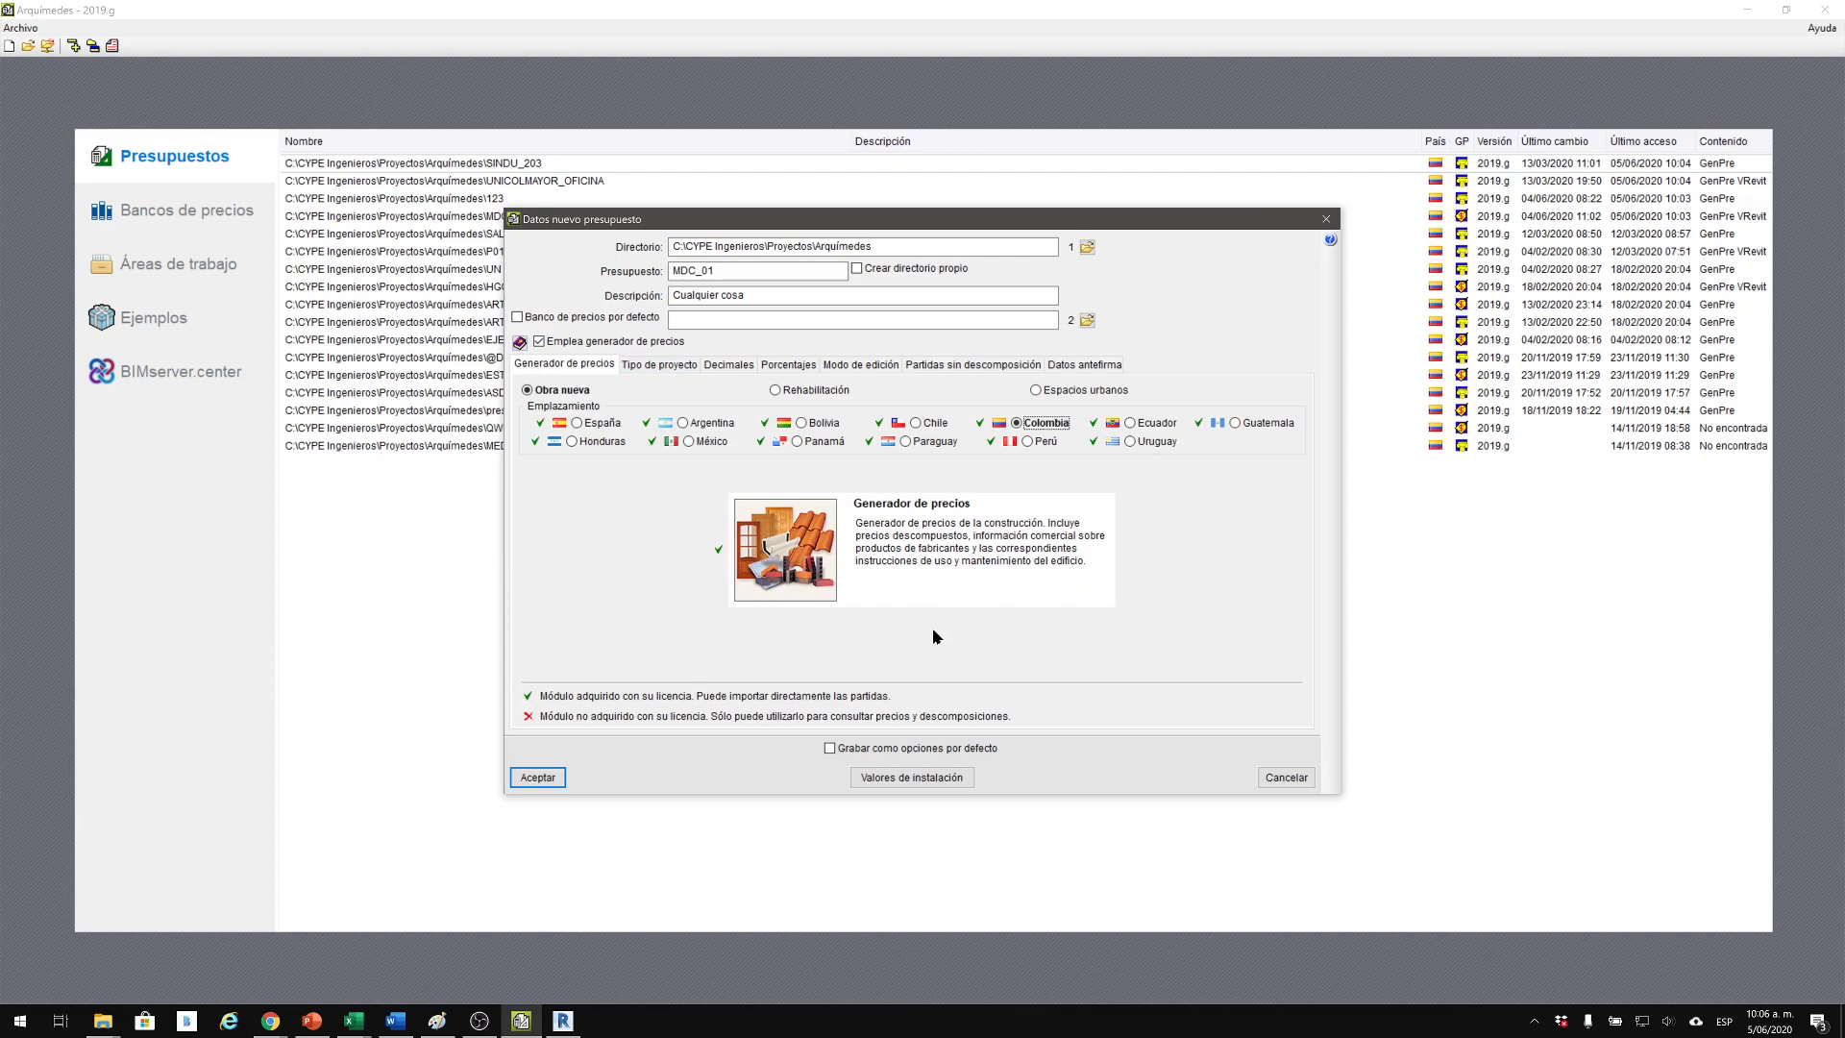
# Set the project type to De promoción privada and review the budget's decimal rounding settings.
pyautogui.click(669, 364)
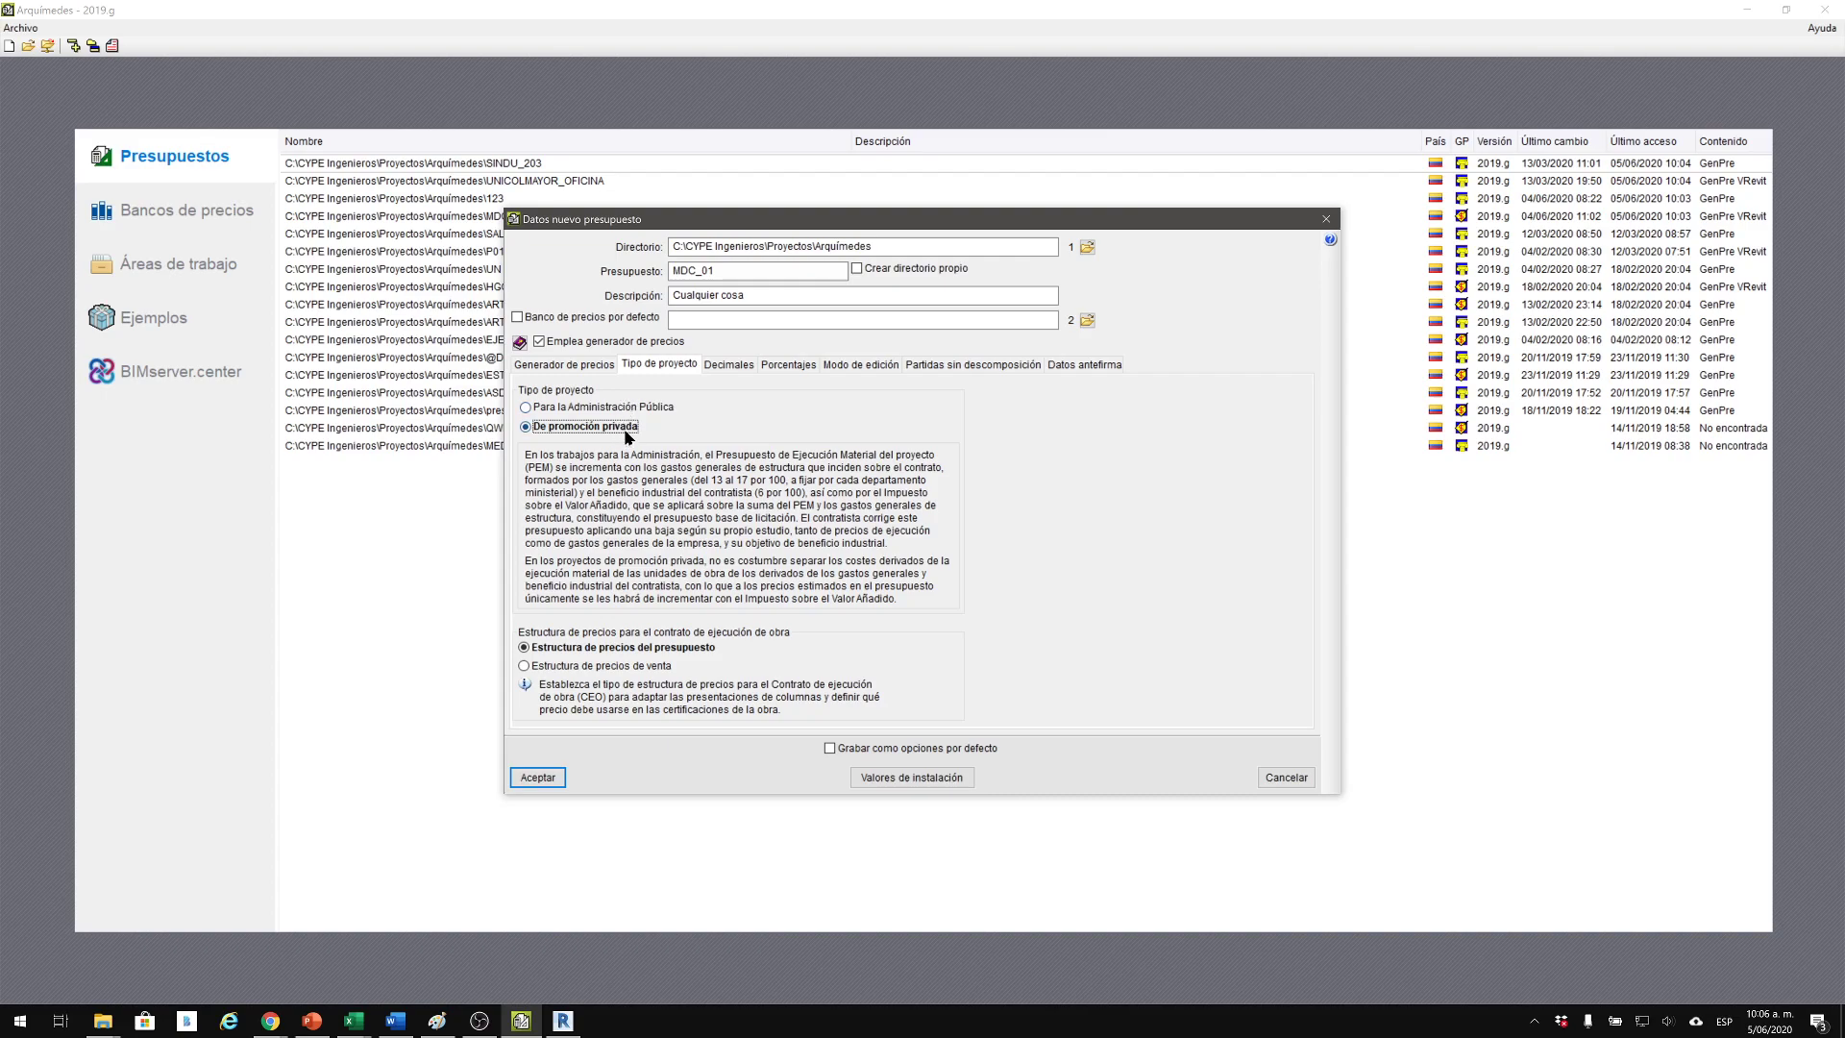
pyautogui.moveTo(889, 545); pyautogui.dragTo(583, 459)
pyautogui.click(901, 569)
pyautogui.moveTo(675, 455); pyautogui.dragTo(776, 520)
pyautogui.click(783, 548)
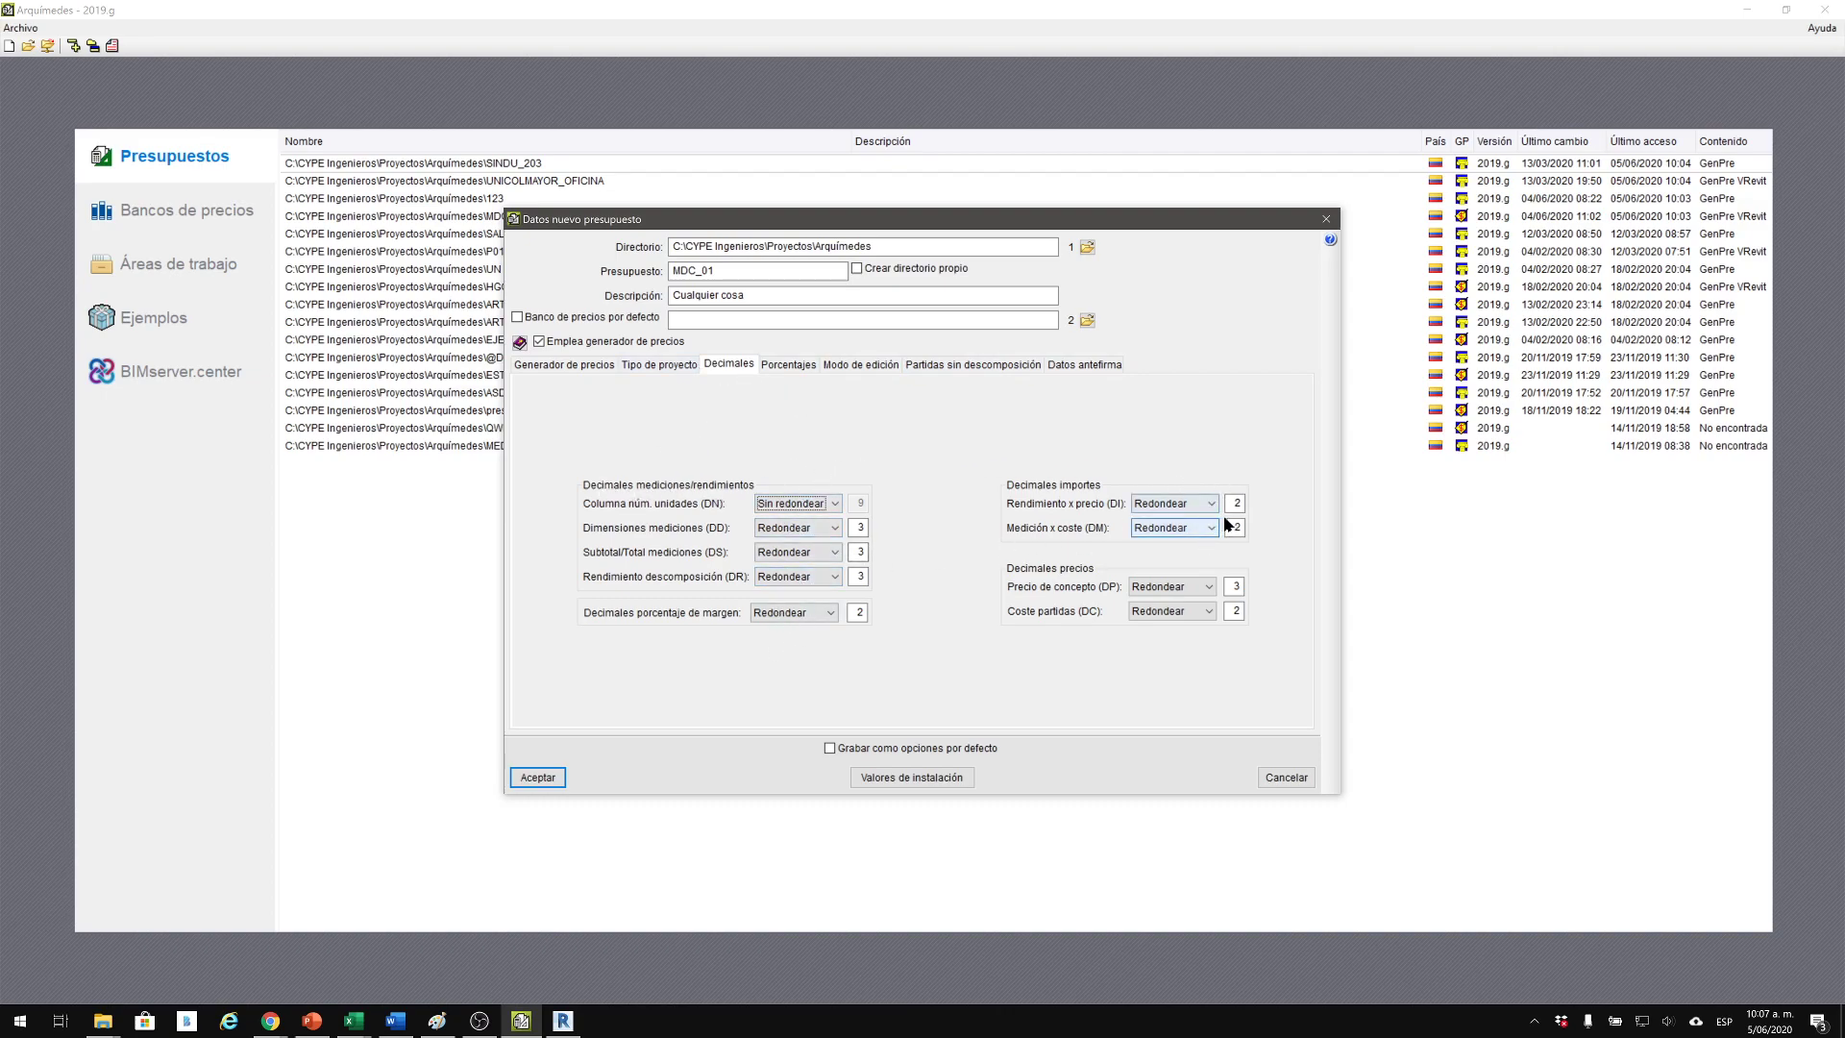
# Set the budget's tax percentage (Impuestos) to 19.
pyautogui.click(789, 365)
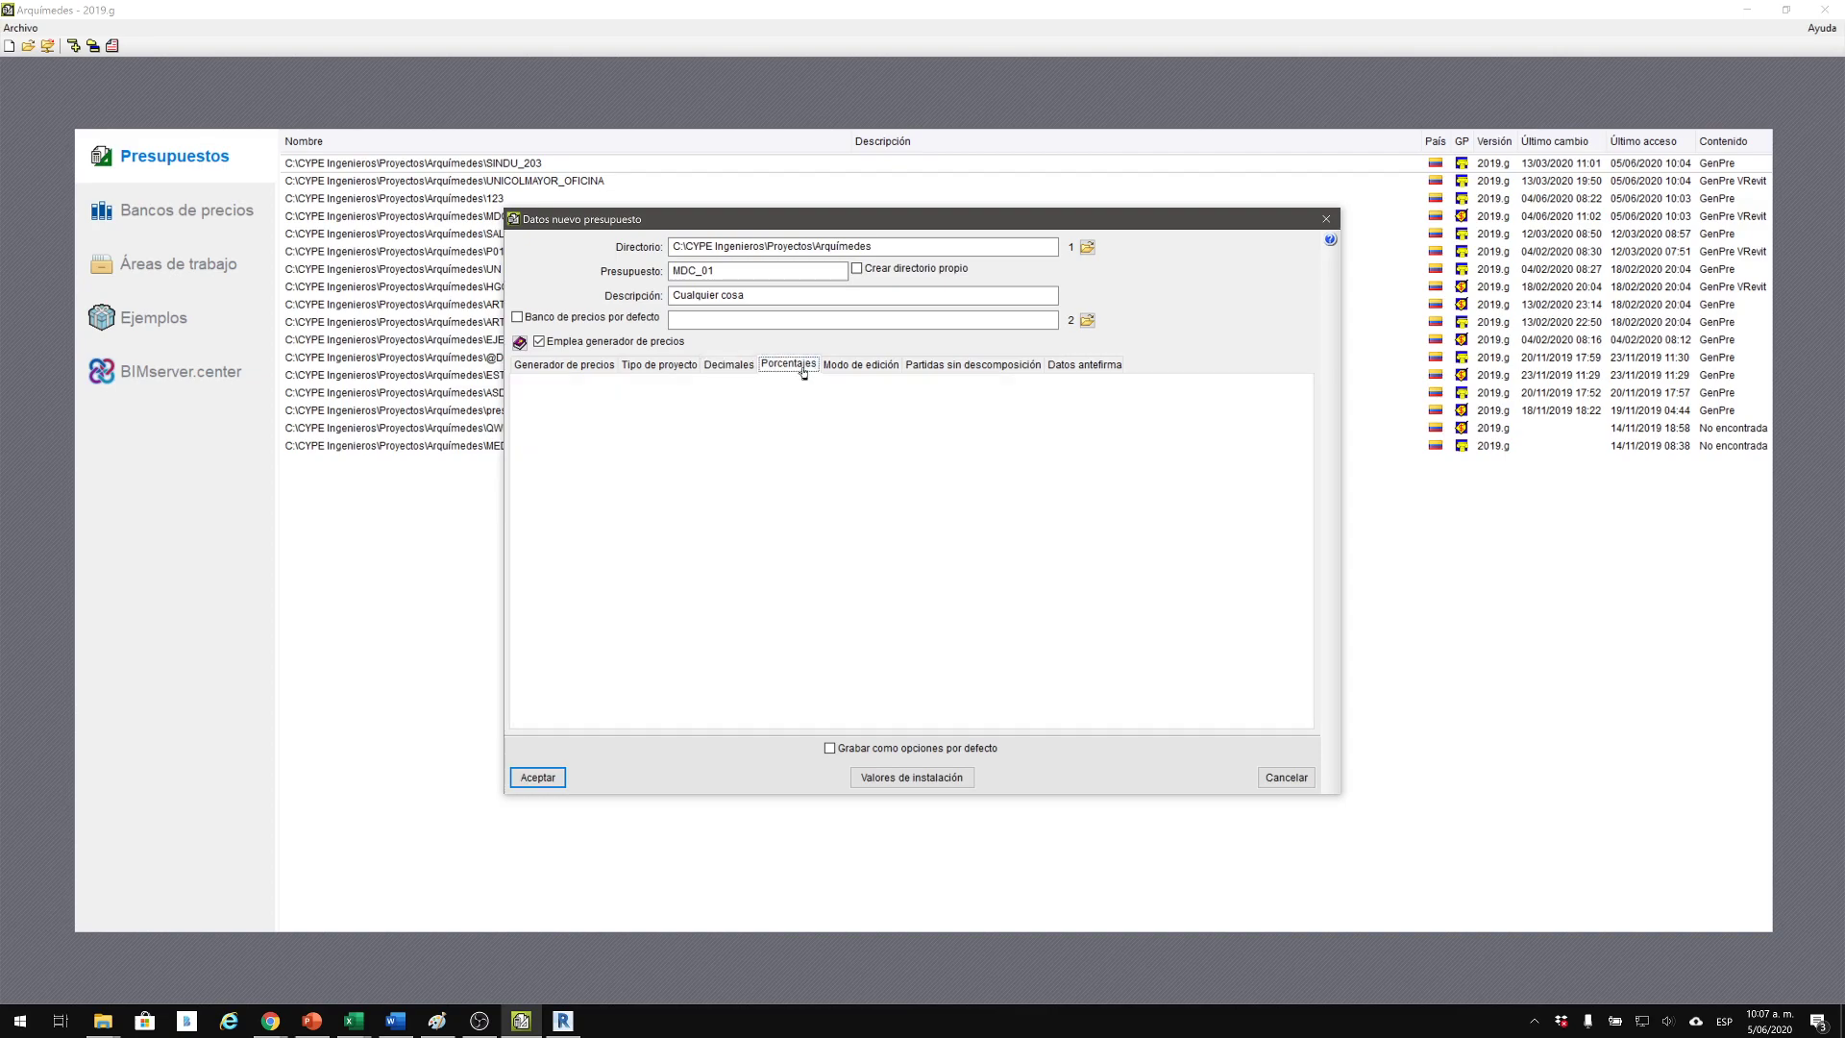
pyautogui.moveTo(1096, 604); pyautogui.dragTo(1086, 604)
pyautogui.write('6')
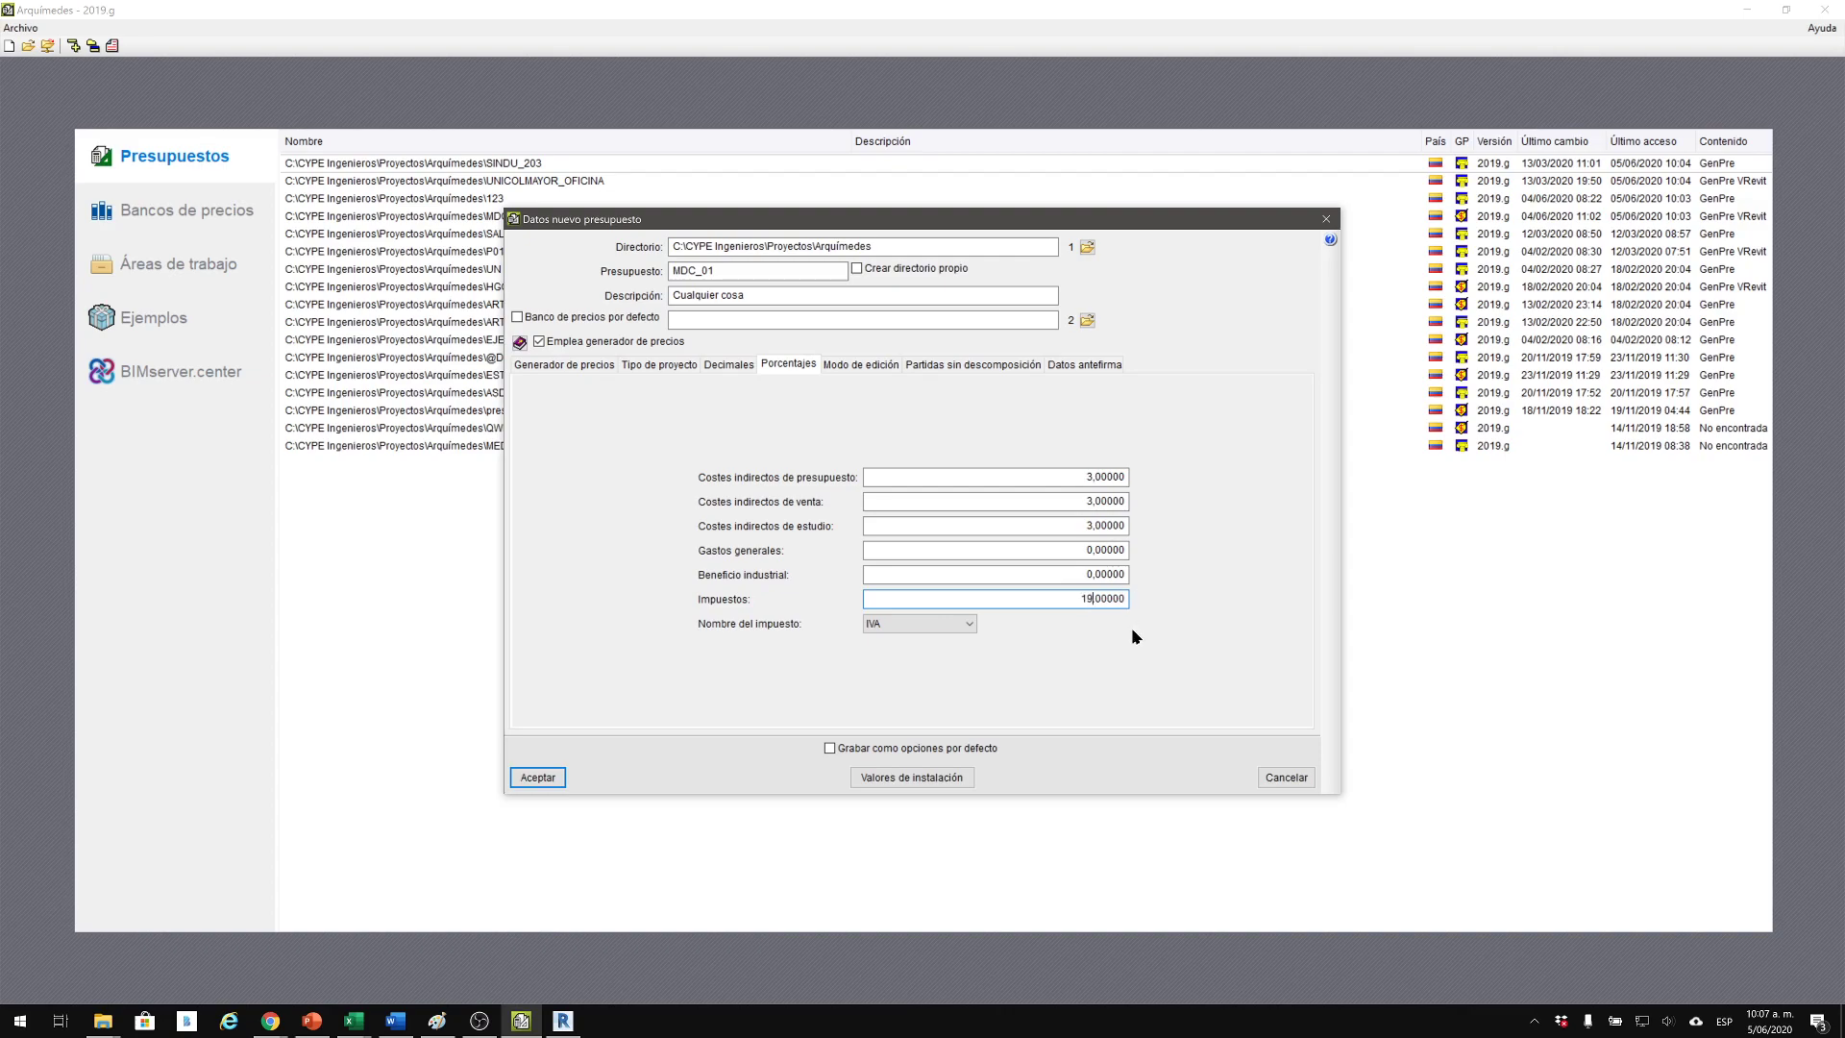
# Review the new budget's edit mode, Partidas sin descomposición and Datos antefirma settings, returning to the price generator settings.
pyautogui.write('.')
pyautogui.click(878, 366)
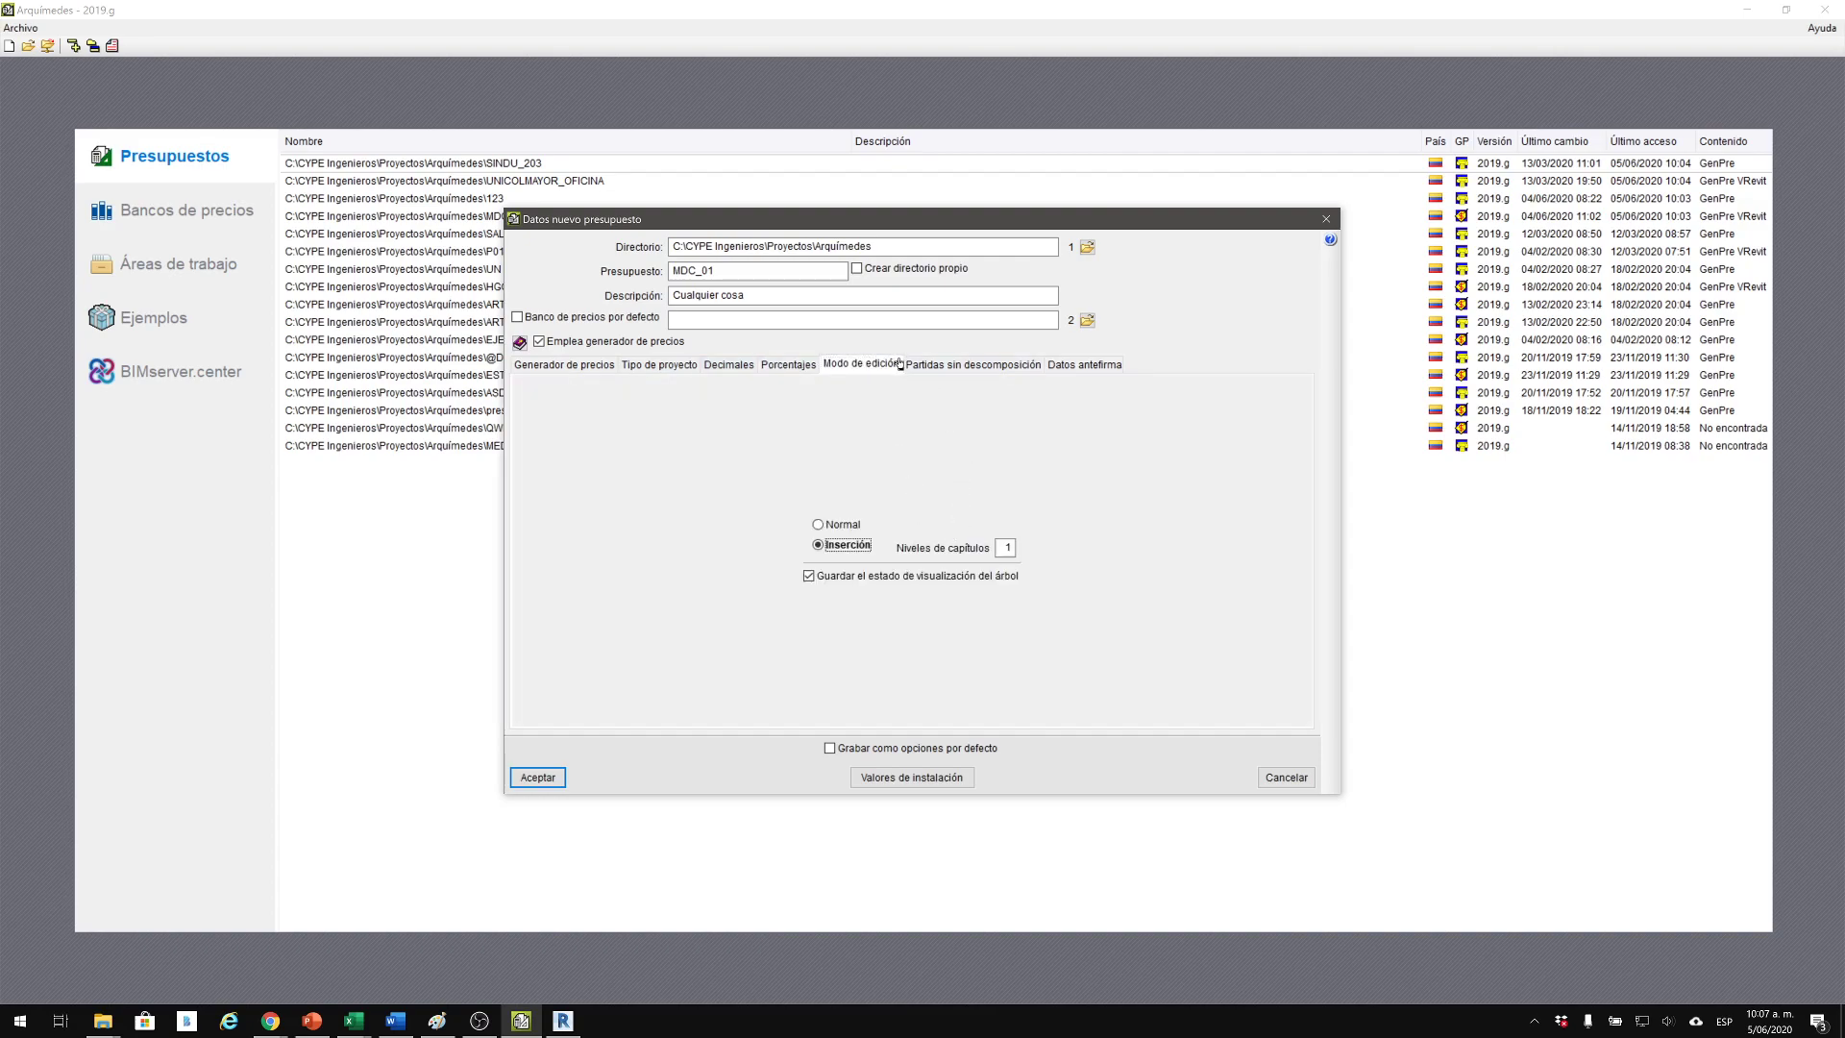
pyautogui.click(913, 365)
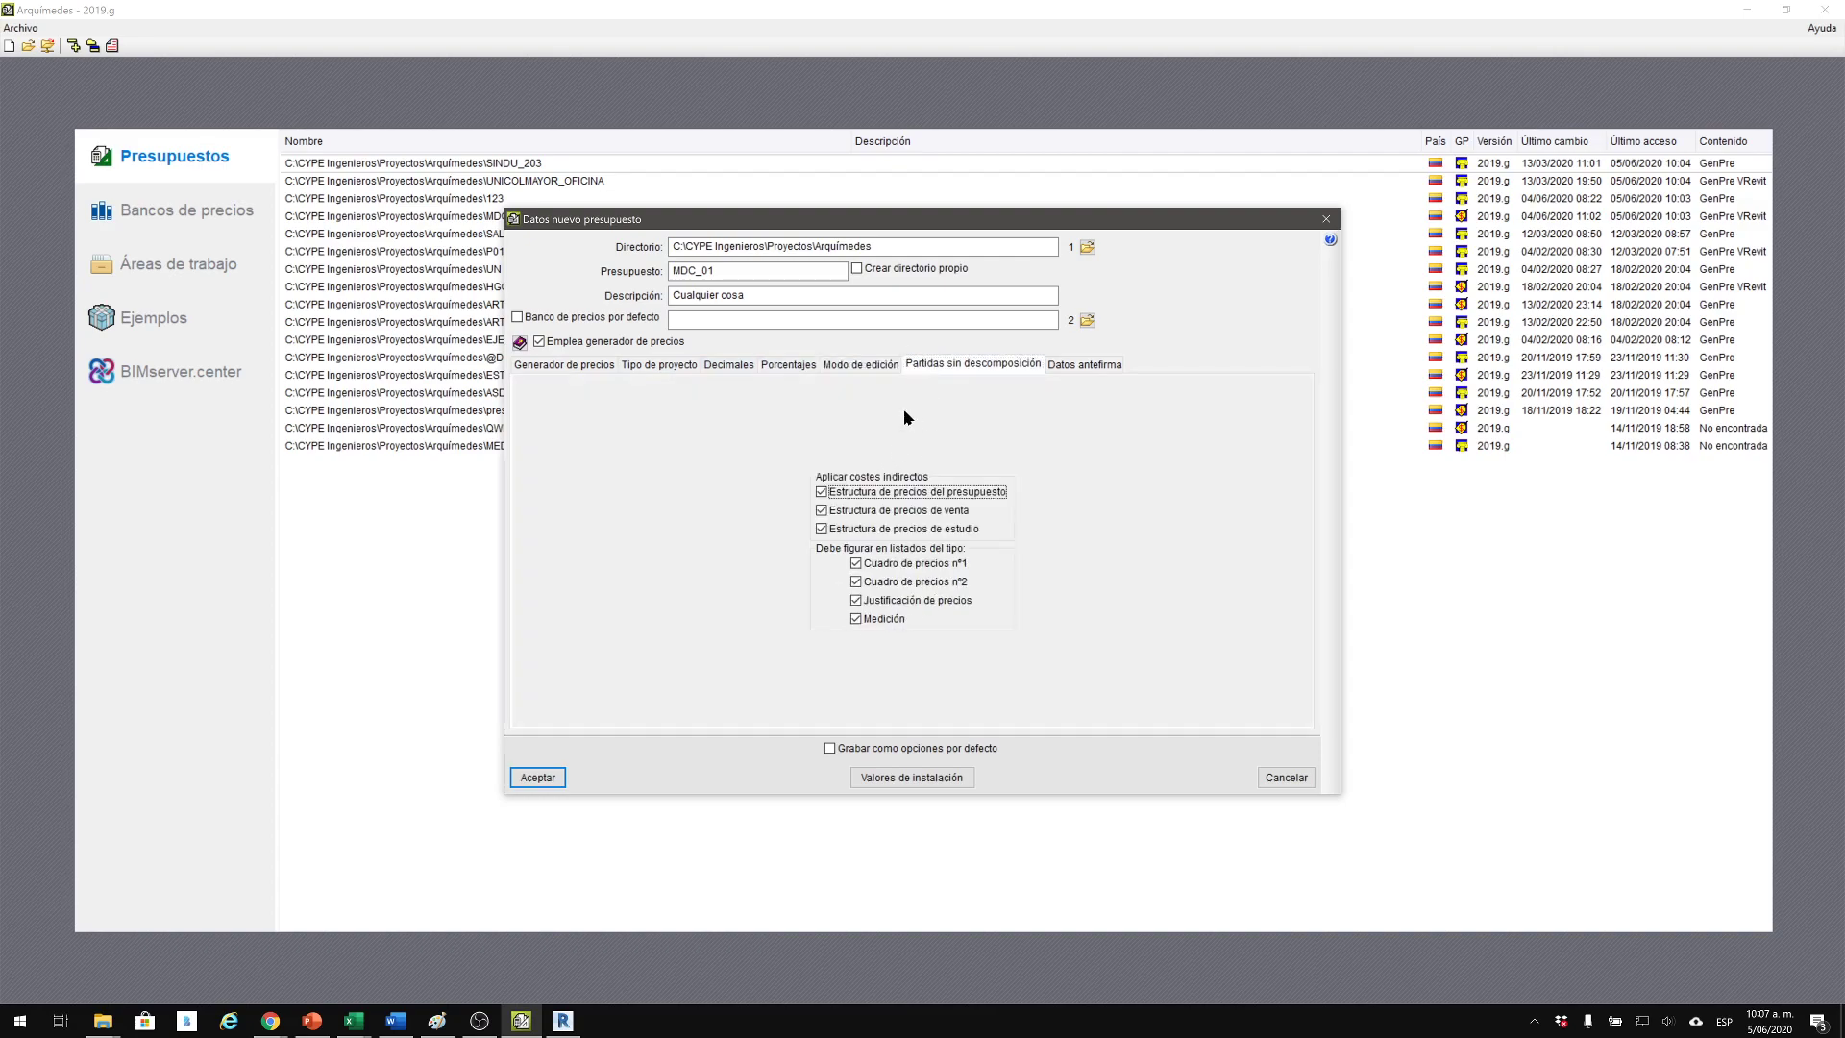
pyautogui.click(1059, 368)
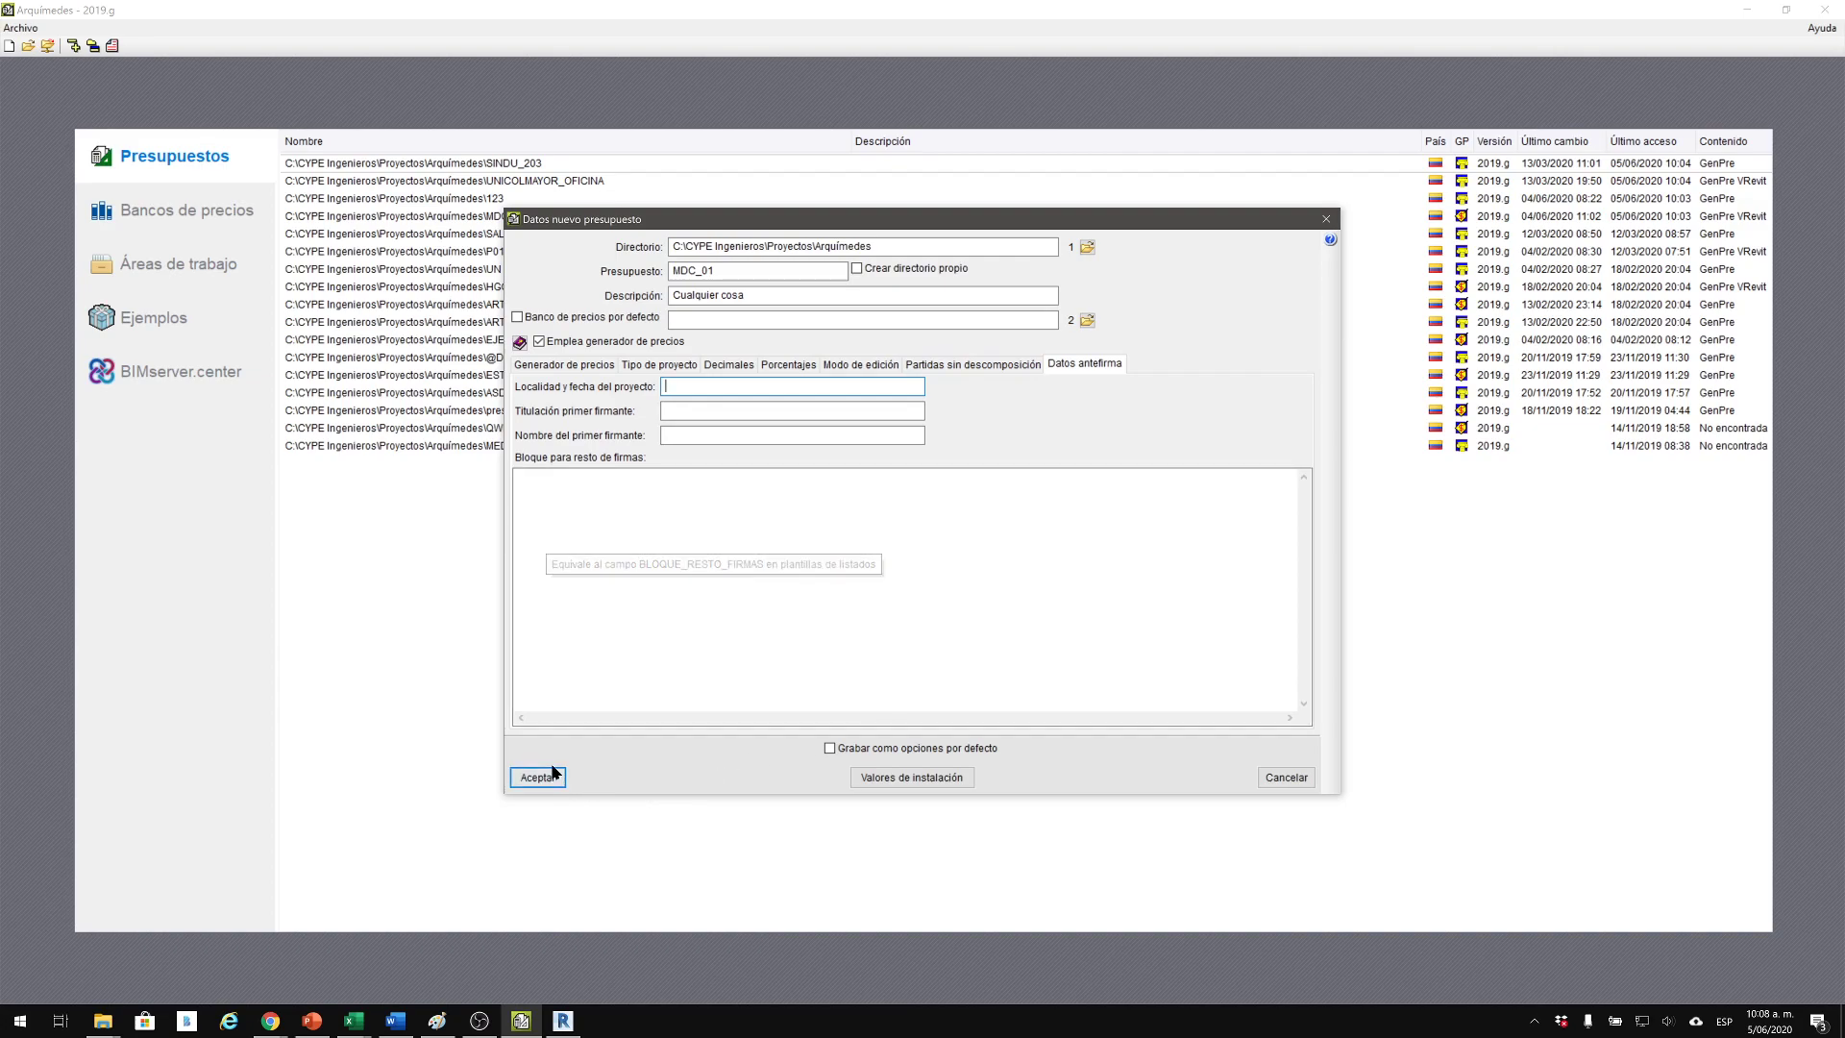
pyautogui.click(565, 365)
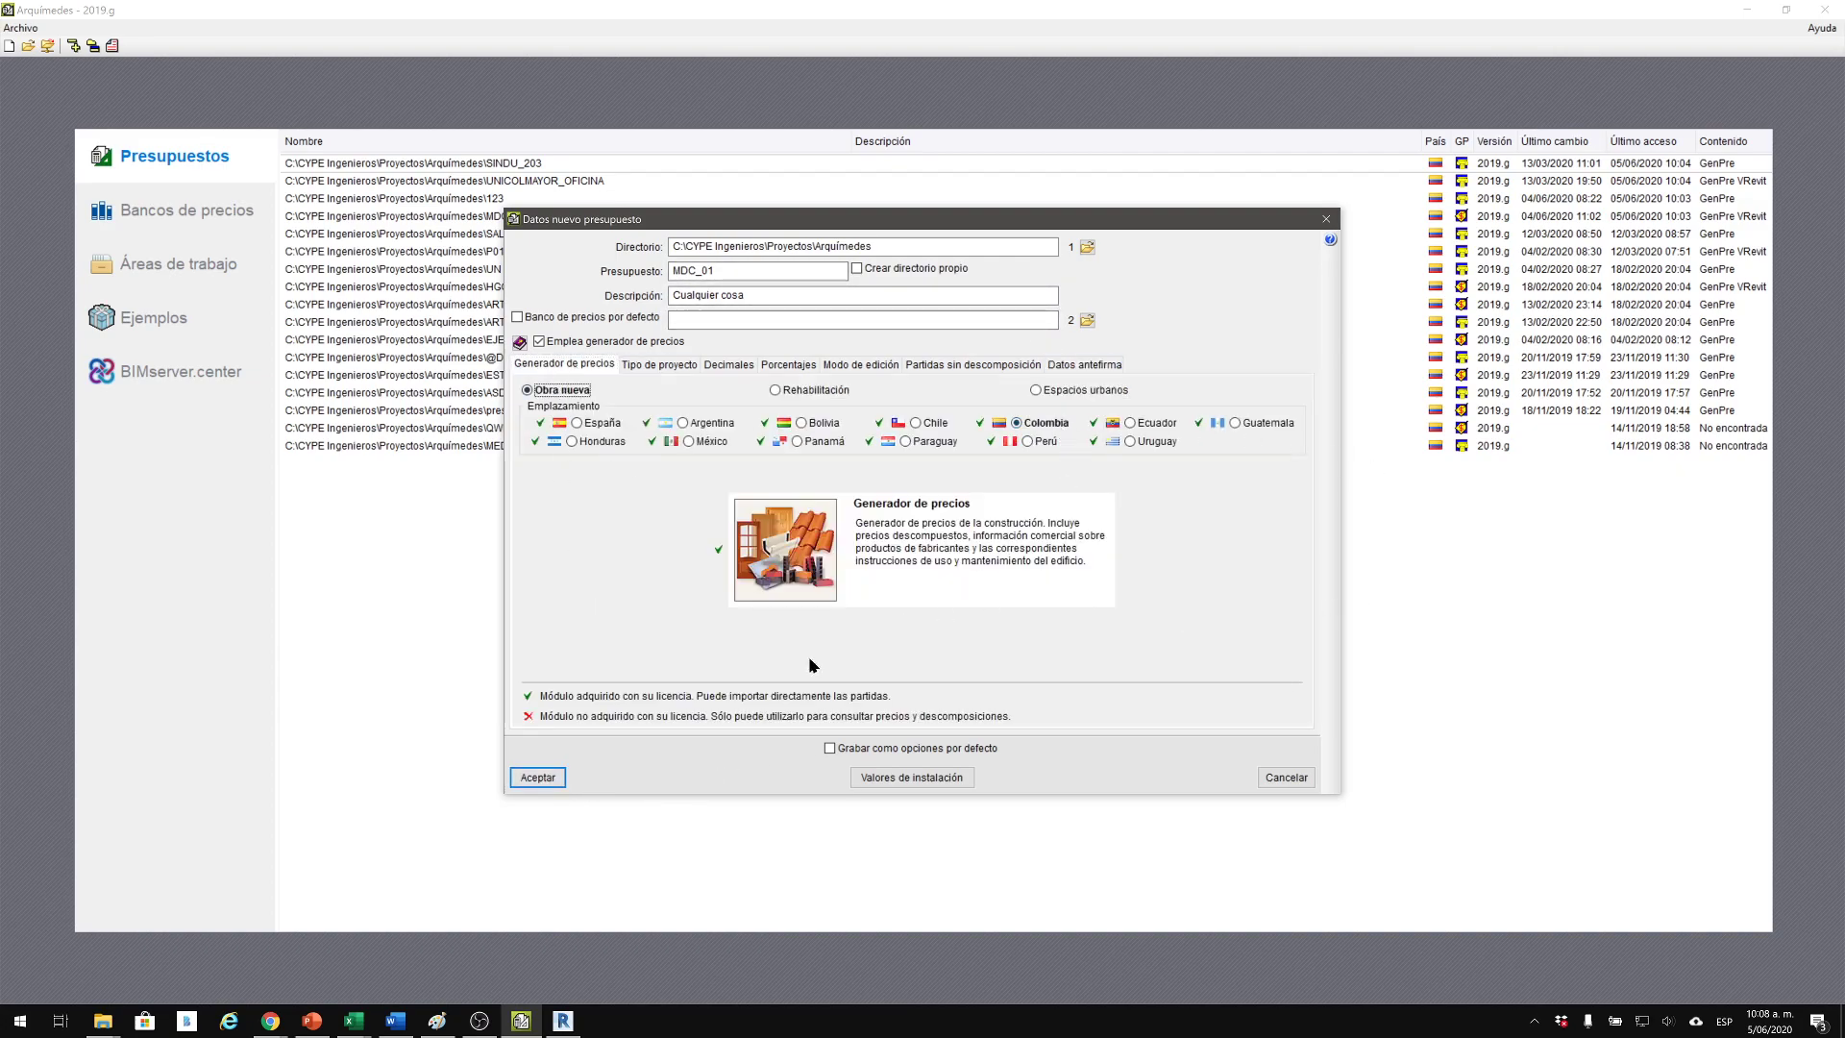
# Accept the new budget's data and choose Ninguno as the predimensioning assistant.
pyautogui.click(537, 778)
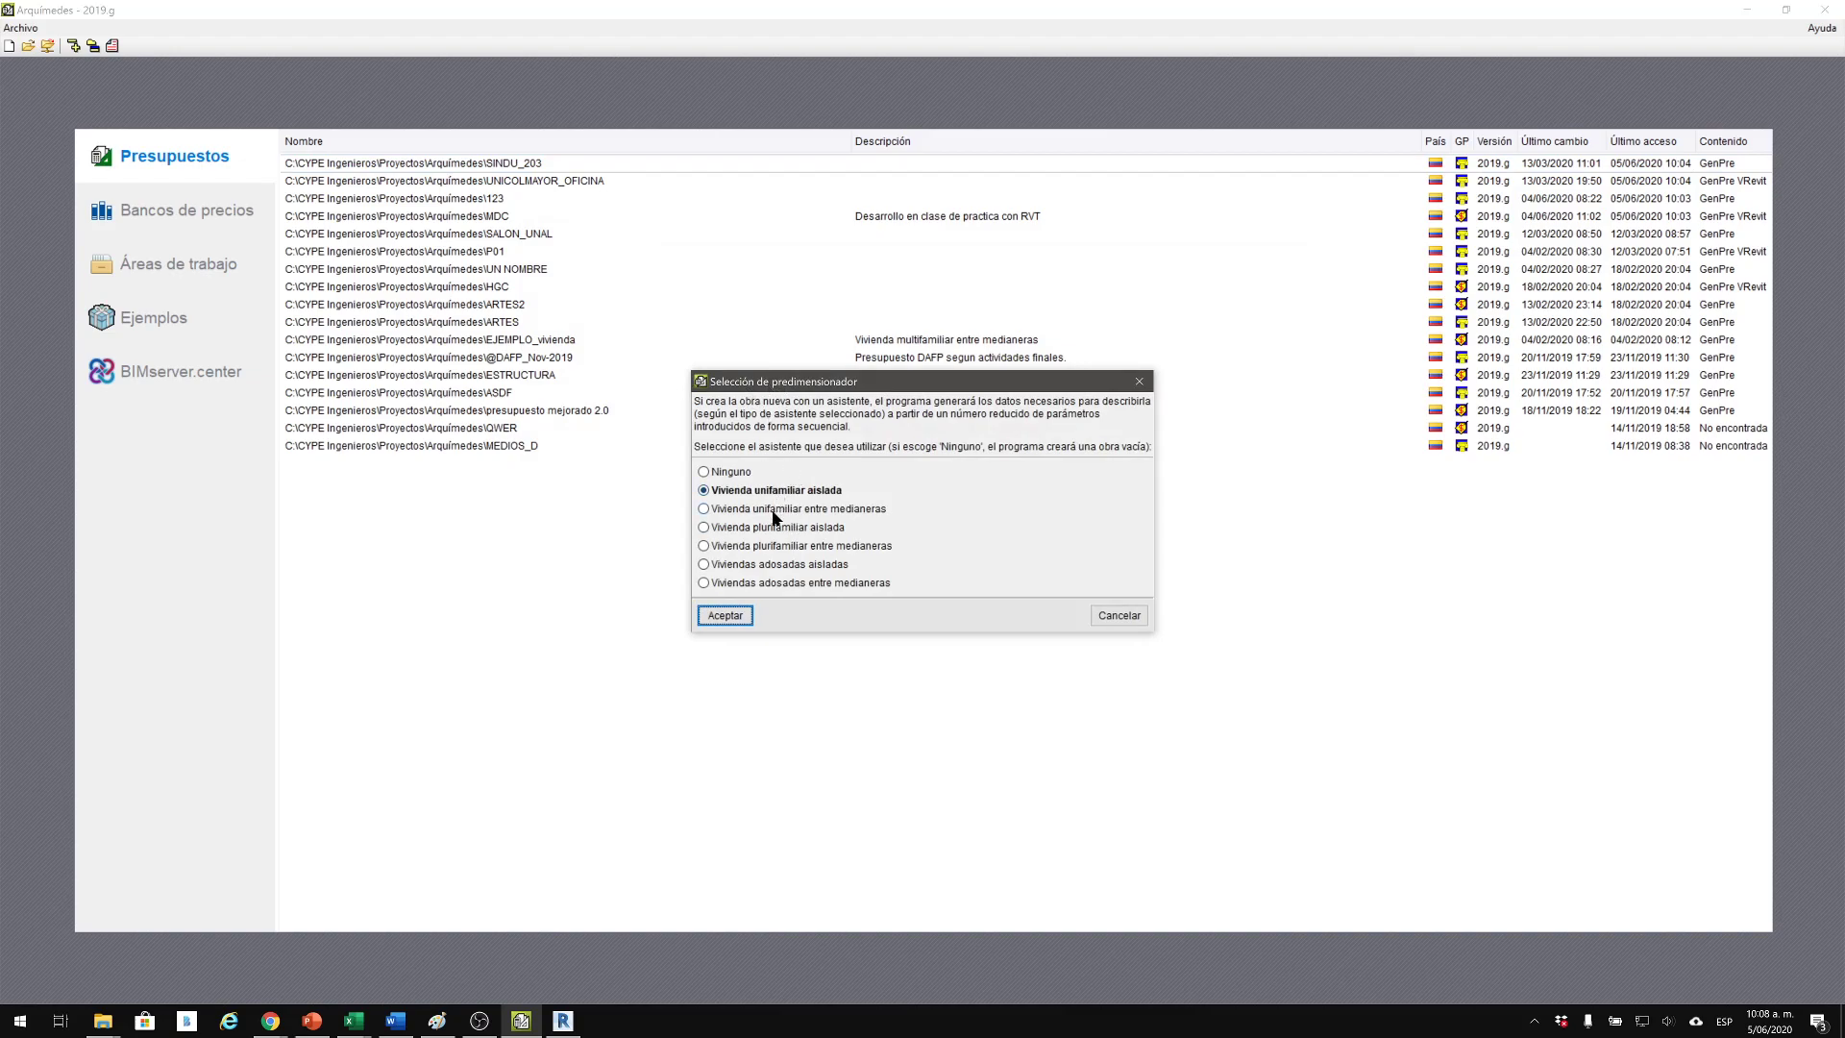
pyautogui.click(721, 471)
pyautogui.click(726, 616)
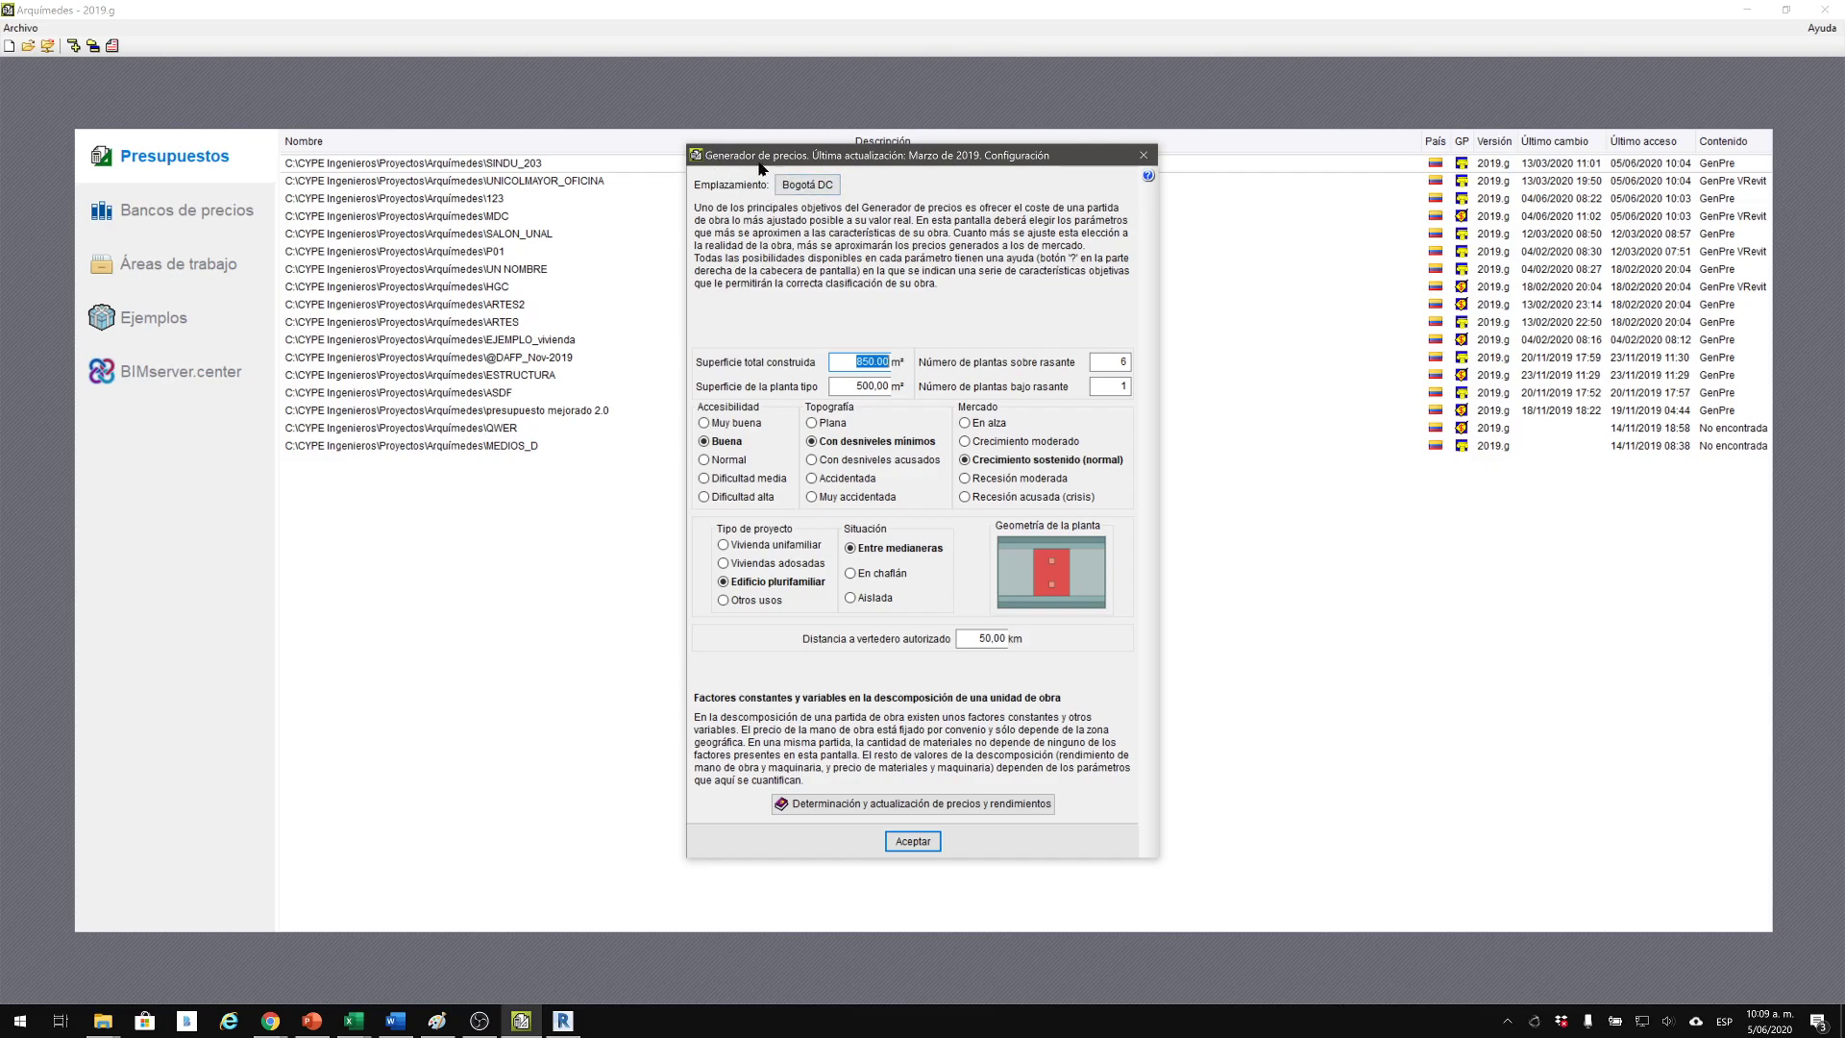
# Set the price generator's location to Antioquia on the map of Colombia.
pyautogui.click(812, 185)
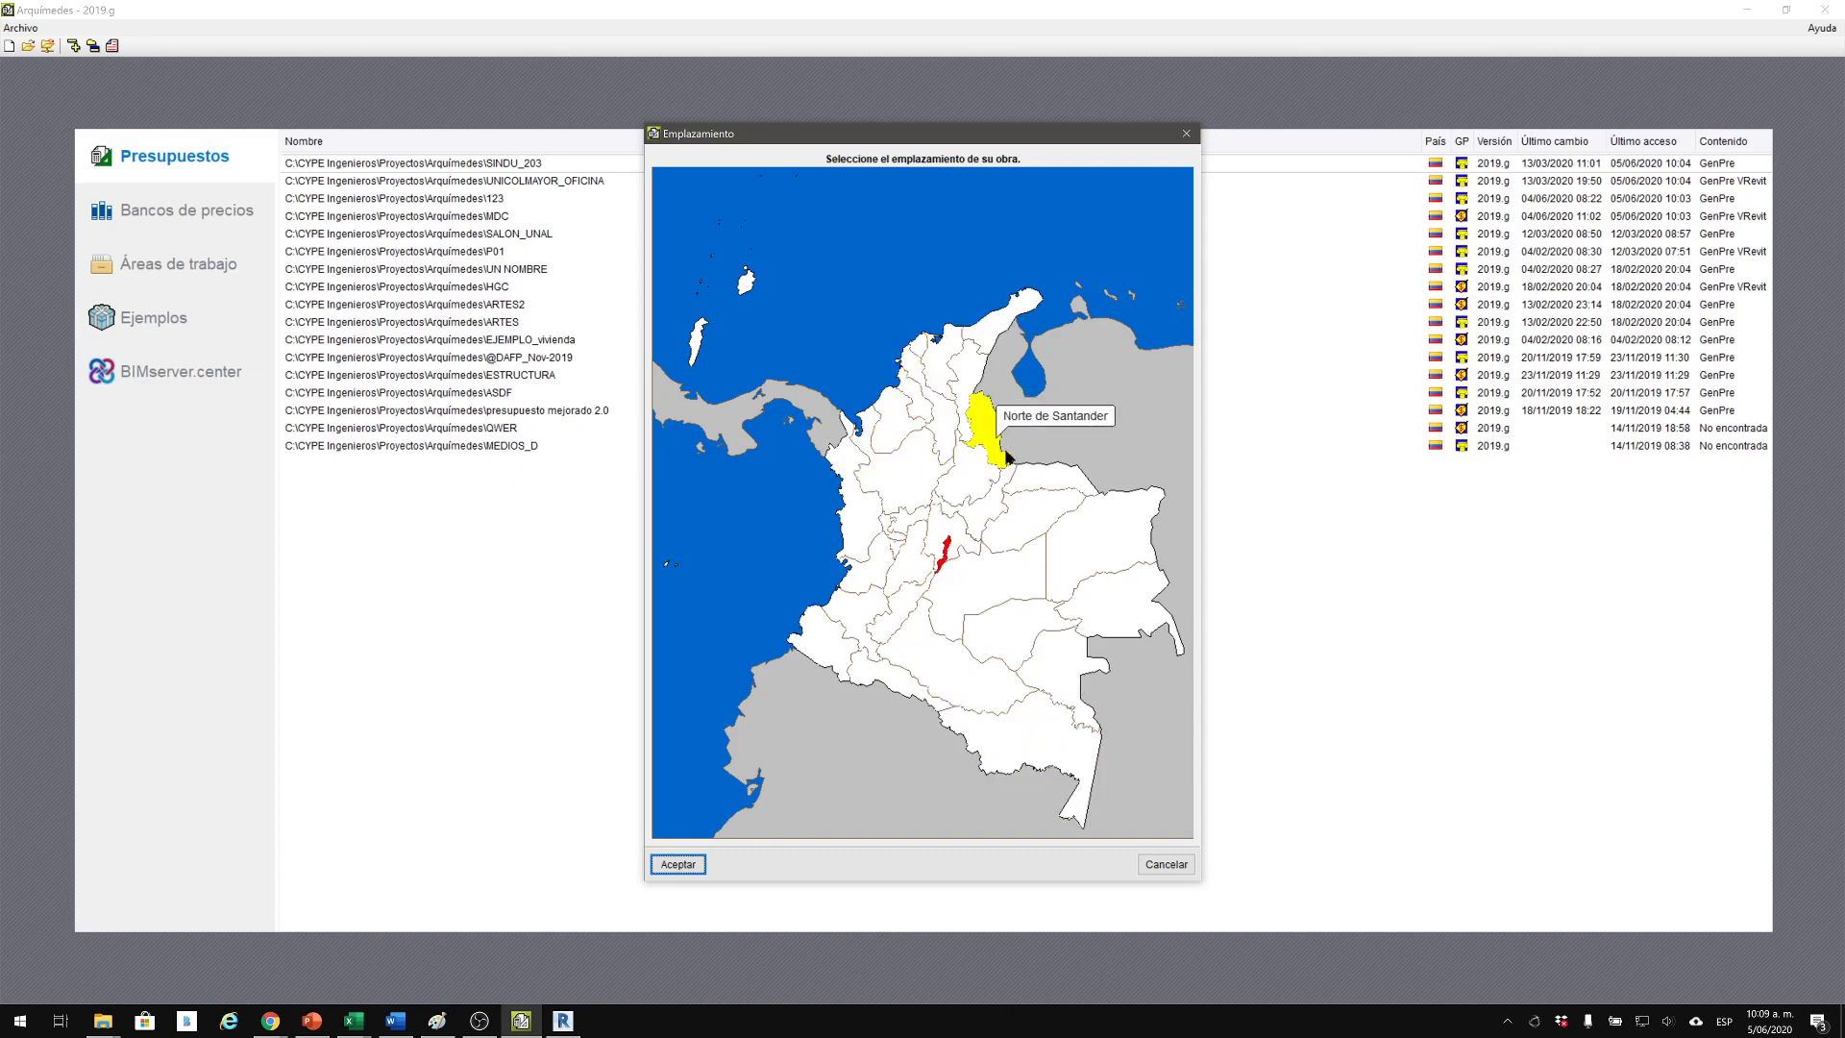
pyautogui.click(920, 572)
pyautogui.click(981, 490)
pyautogui.click(1043, 484)
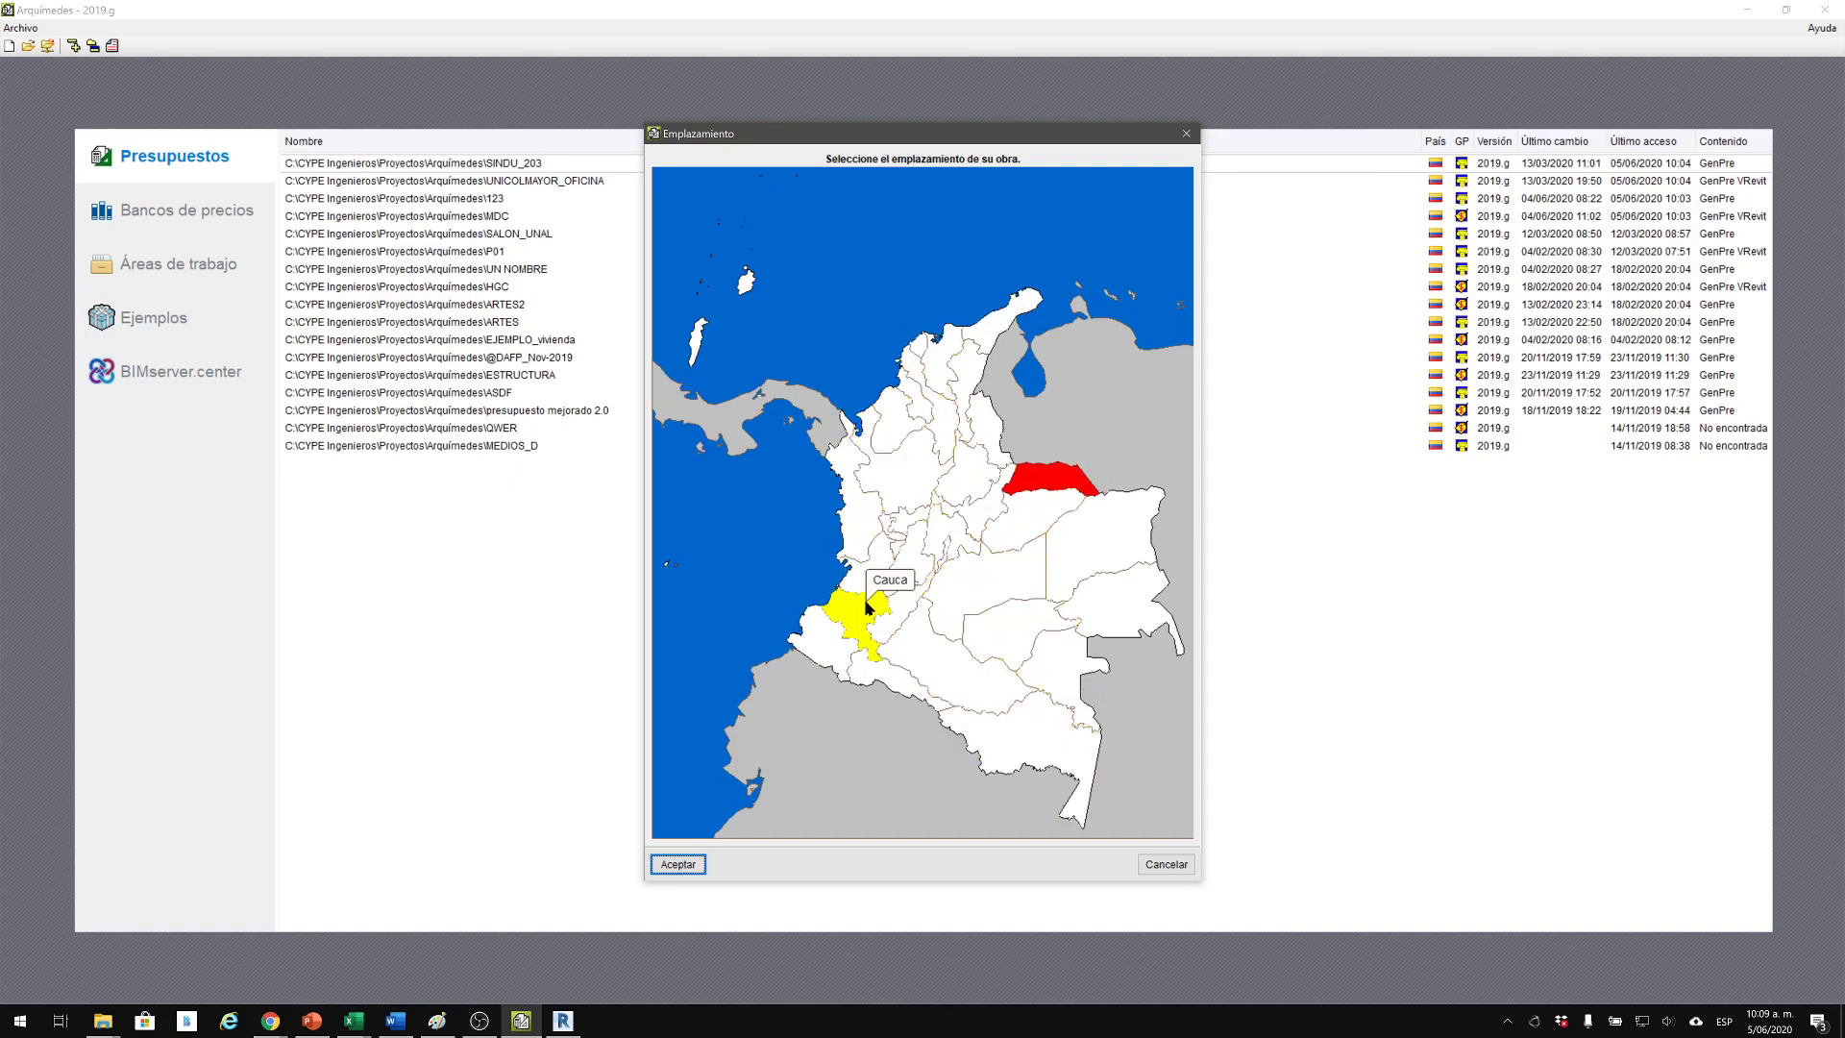
pyautogui.click(896, 527)
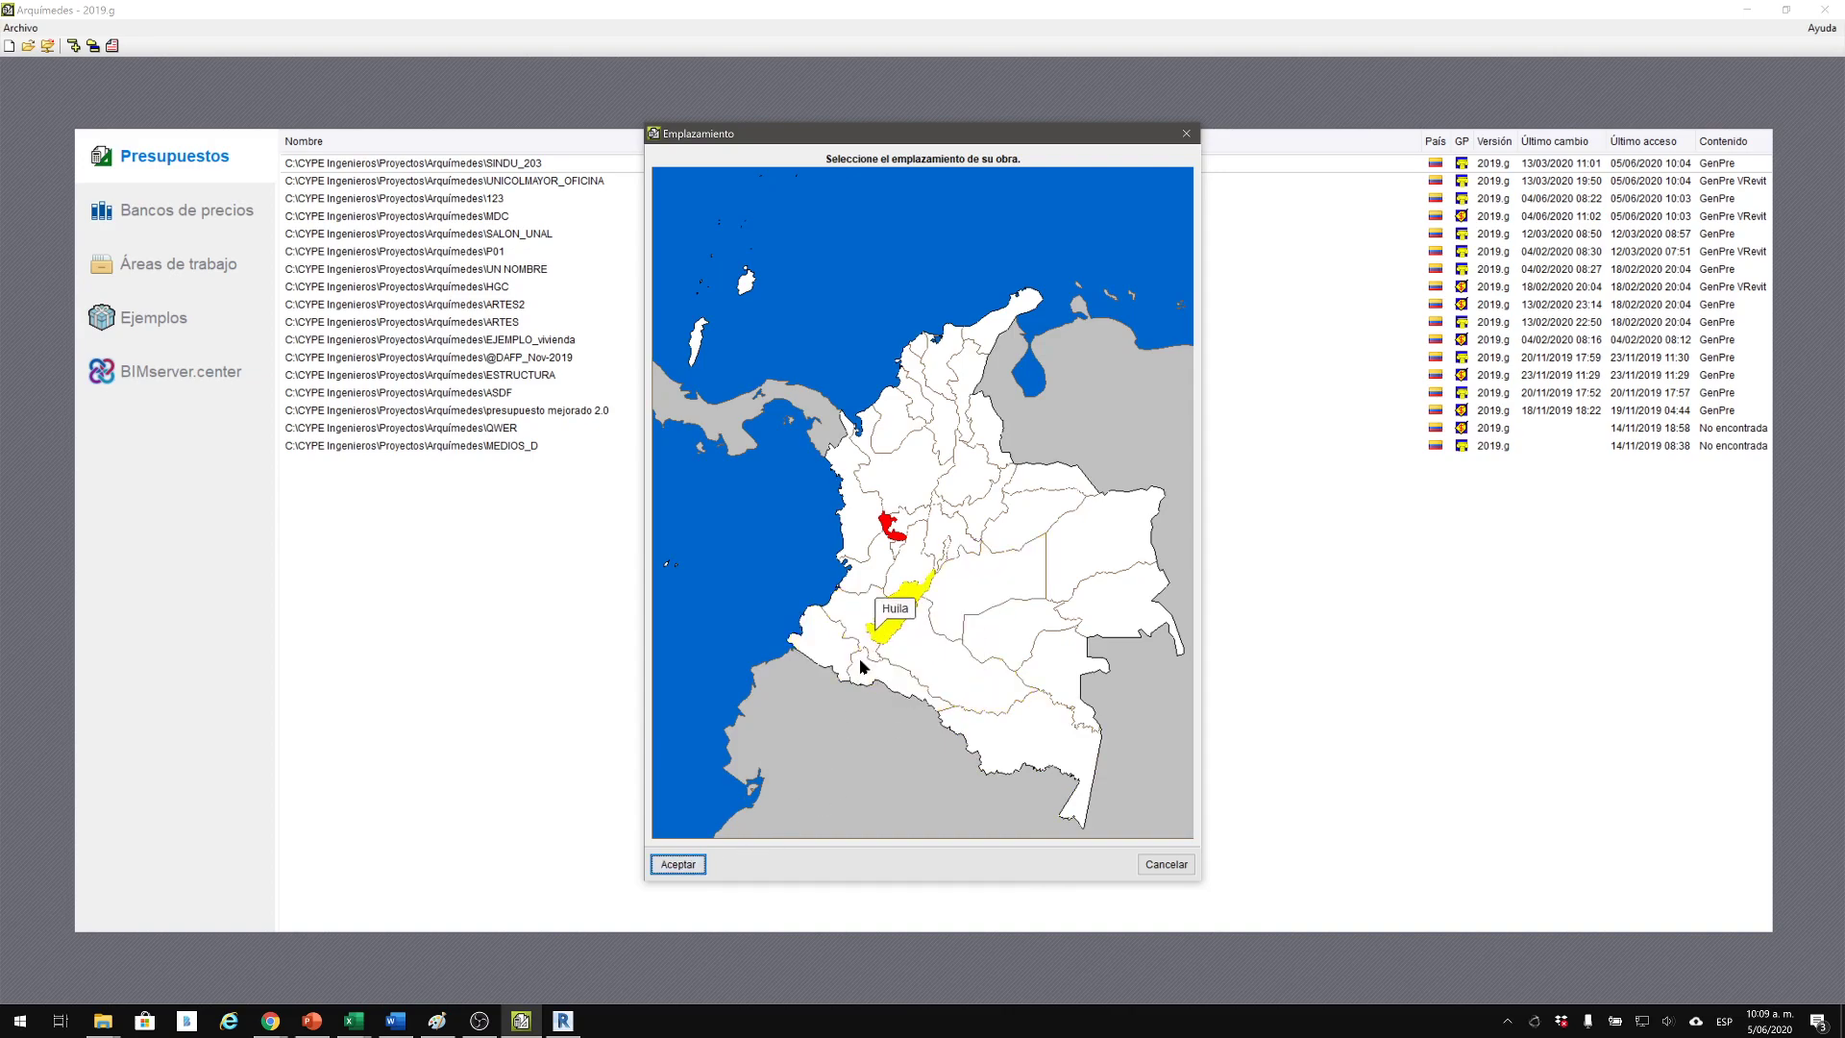
pyautogui.click(909, 466)
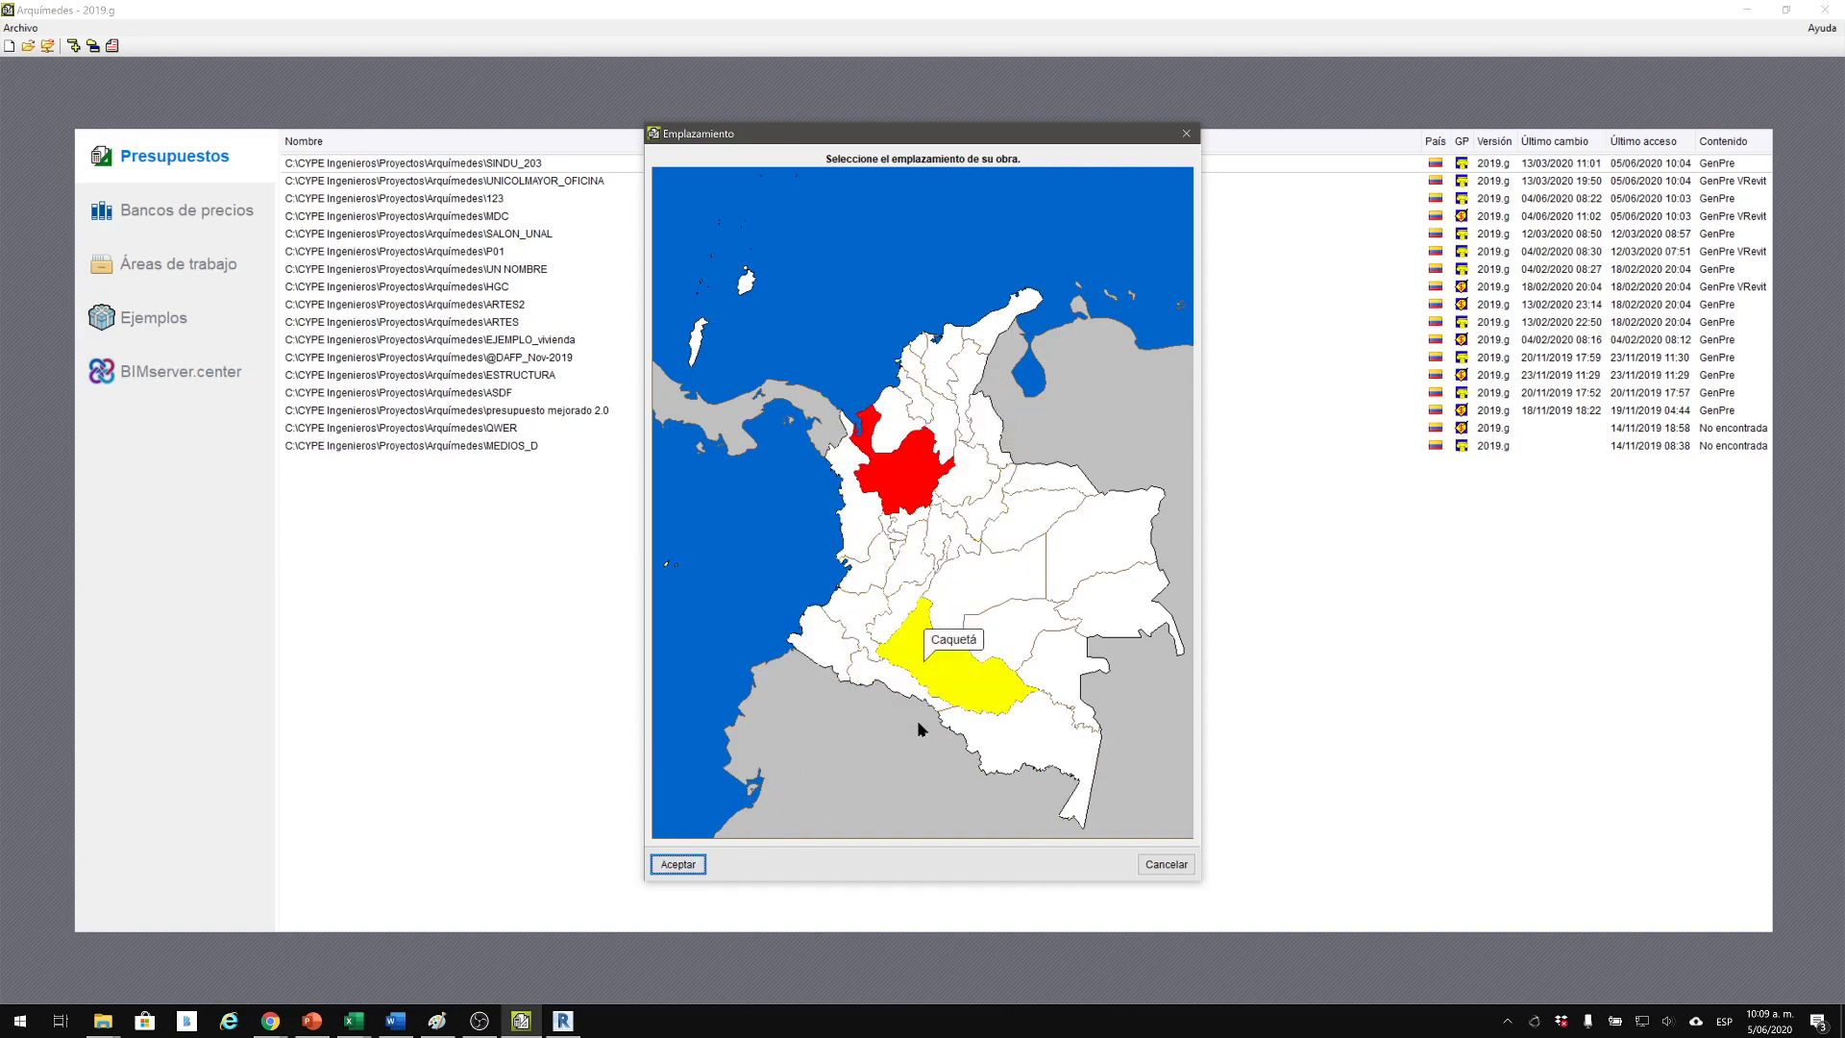
pyautogui.click(681, 864)
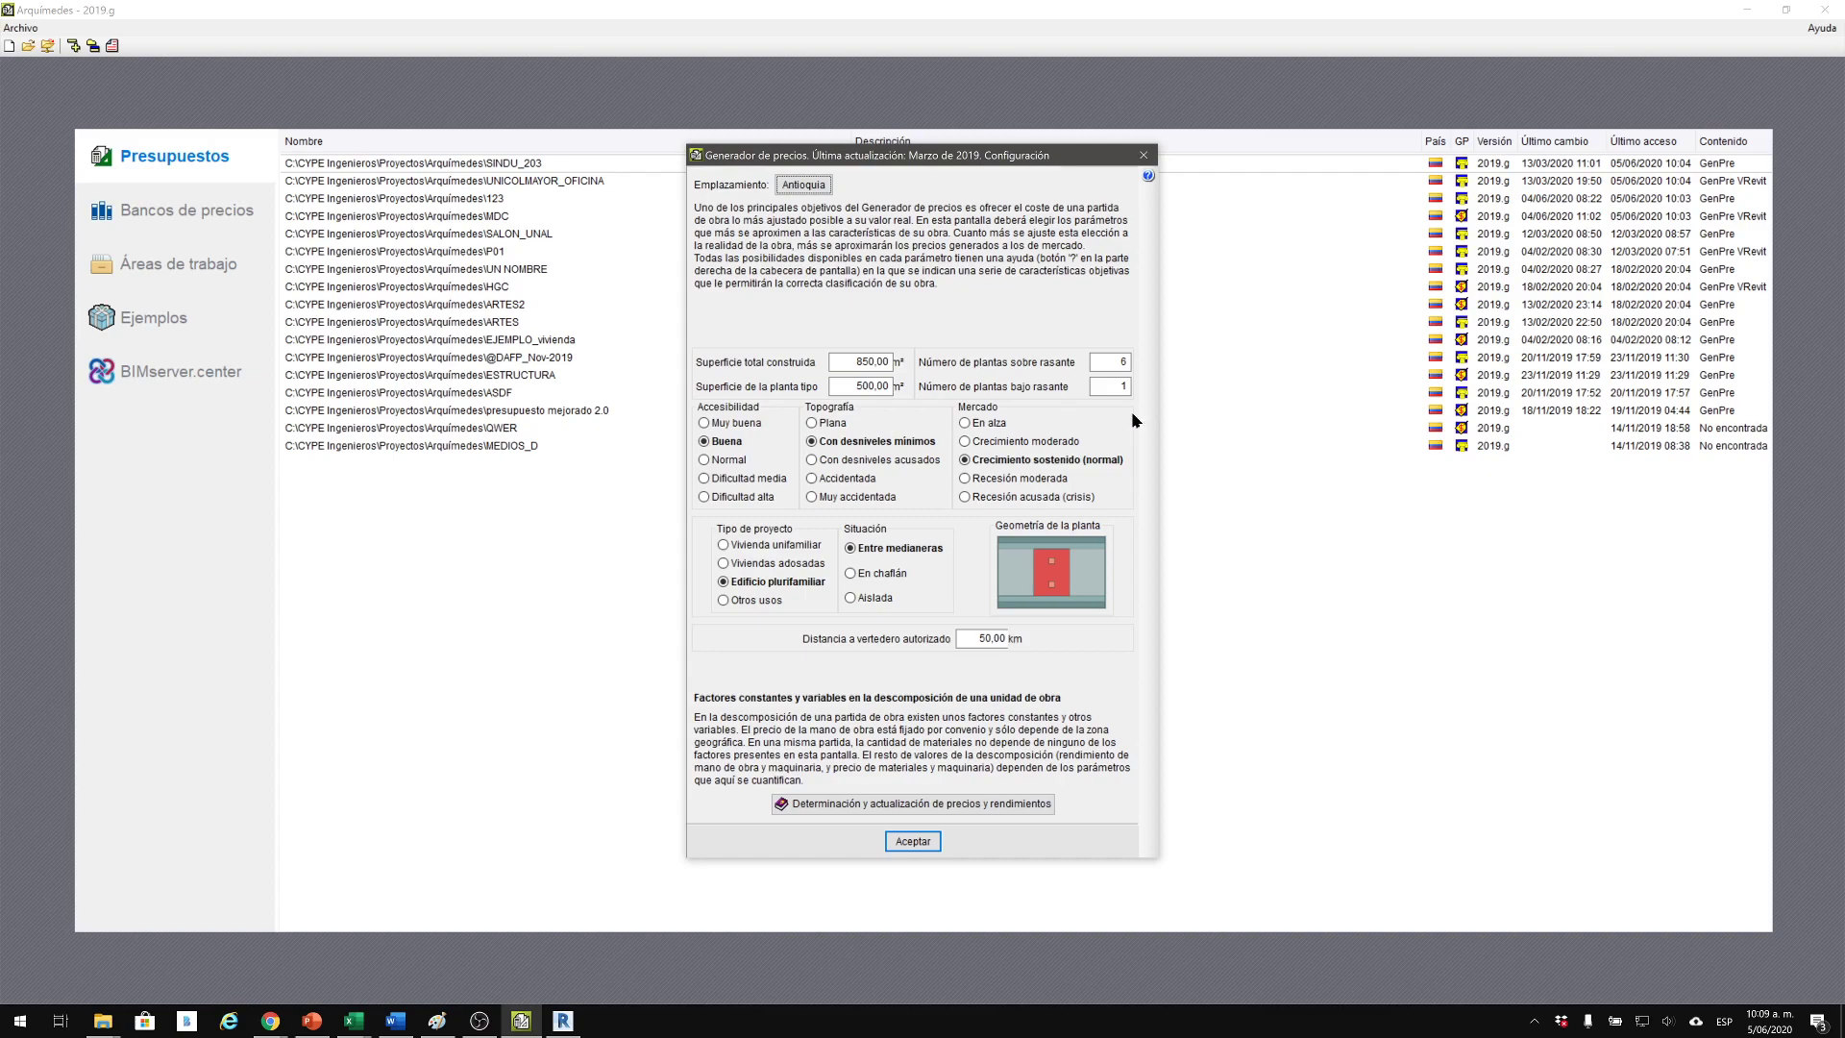
# Set the number of floors above ground to 1 and below ground to 0.
pyautogui.click(1115, 362)
pyautogui.write('6')
pyautogui.click(855, 363)
pyautogui.press('Tab')
pyautogui.hotkey('shift', 'Tab')
pyautogui.click(1111, 363)
pyautogui.write('1')
pyautogui.click(1105, 385)
pyautogui.write('0')
# Set both the total built area and the typical floor area to 100 m².
pyautogui.click(854, 386)
pyautogui.click(860, 363)
pyautogui.moveTo(944, 368)
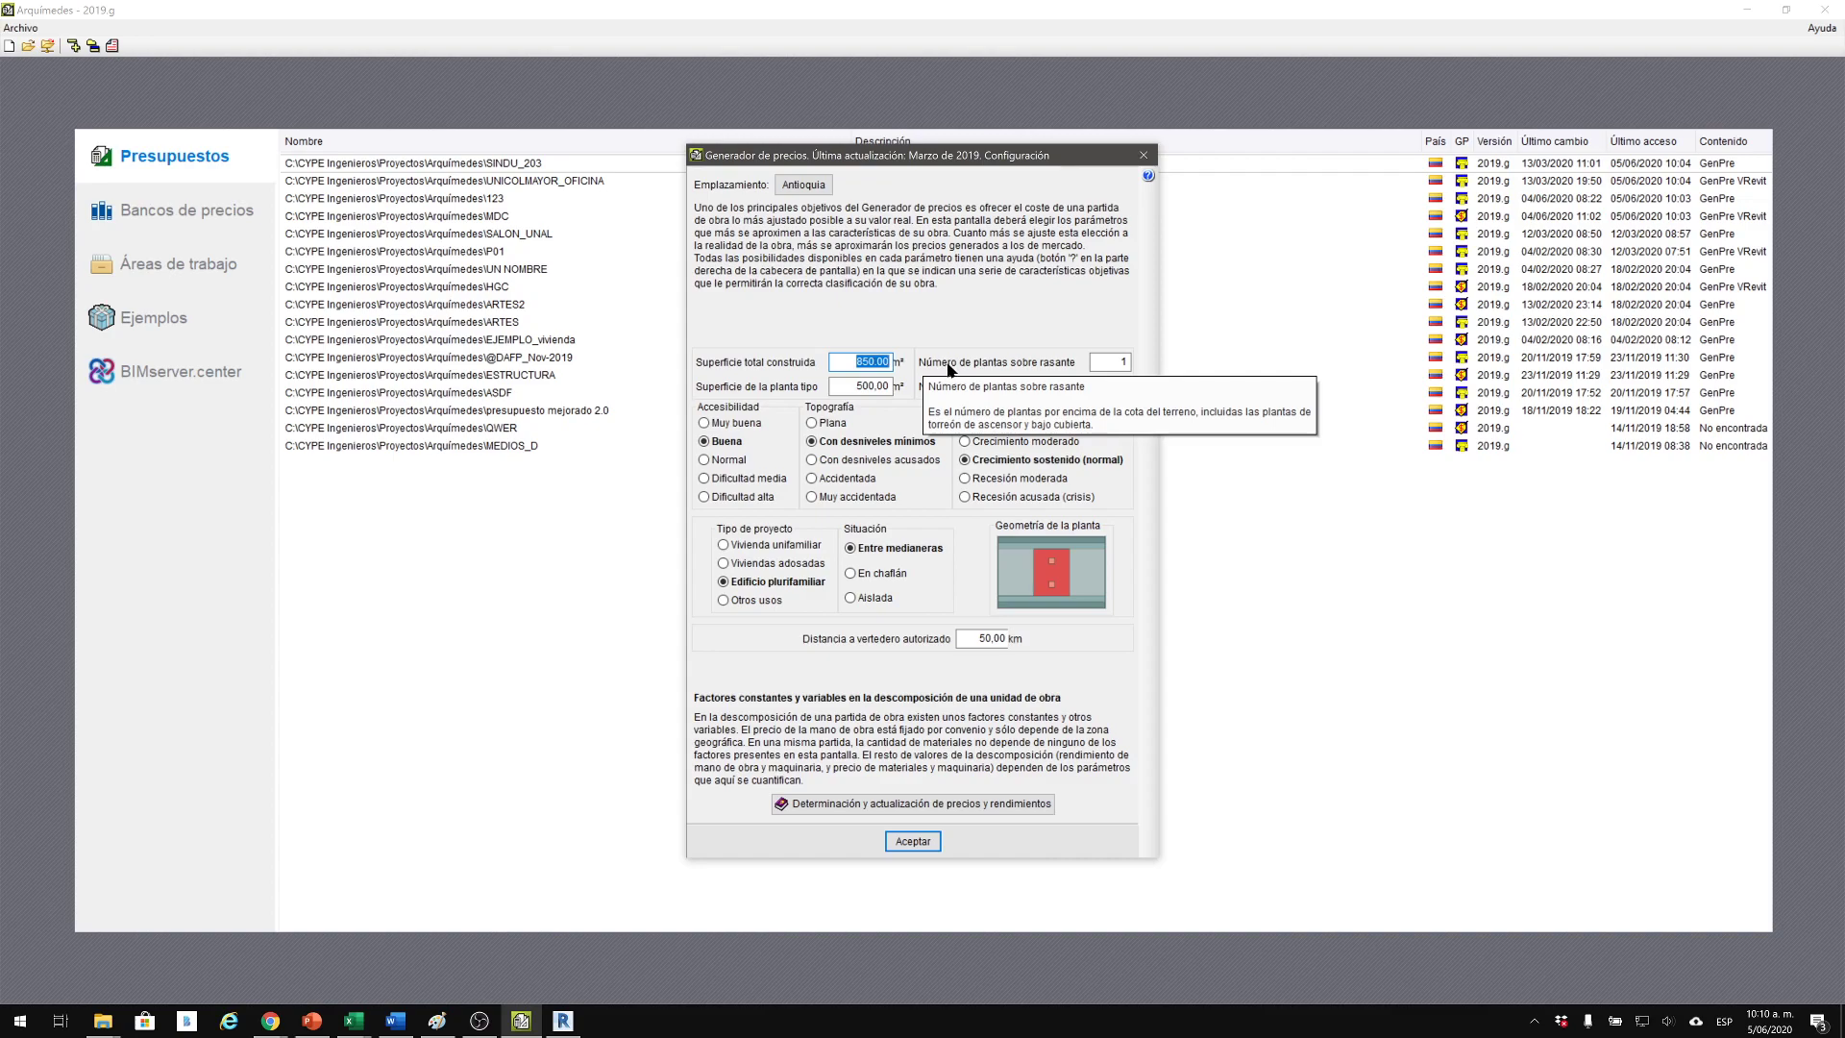
pyautogui.write('100')
pyautogui.press('Tab')
pyautogui.write('100')
pyautogui.click(850, 357)
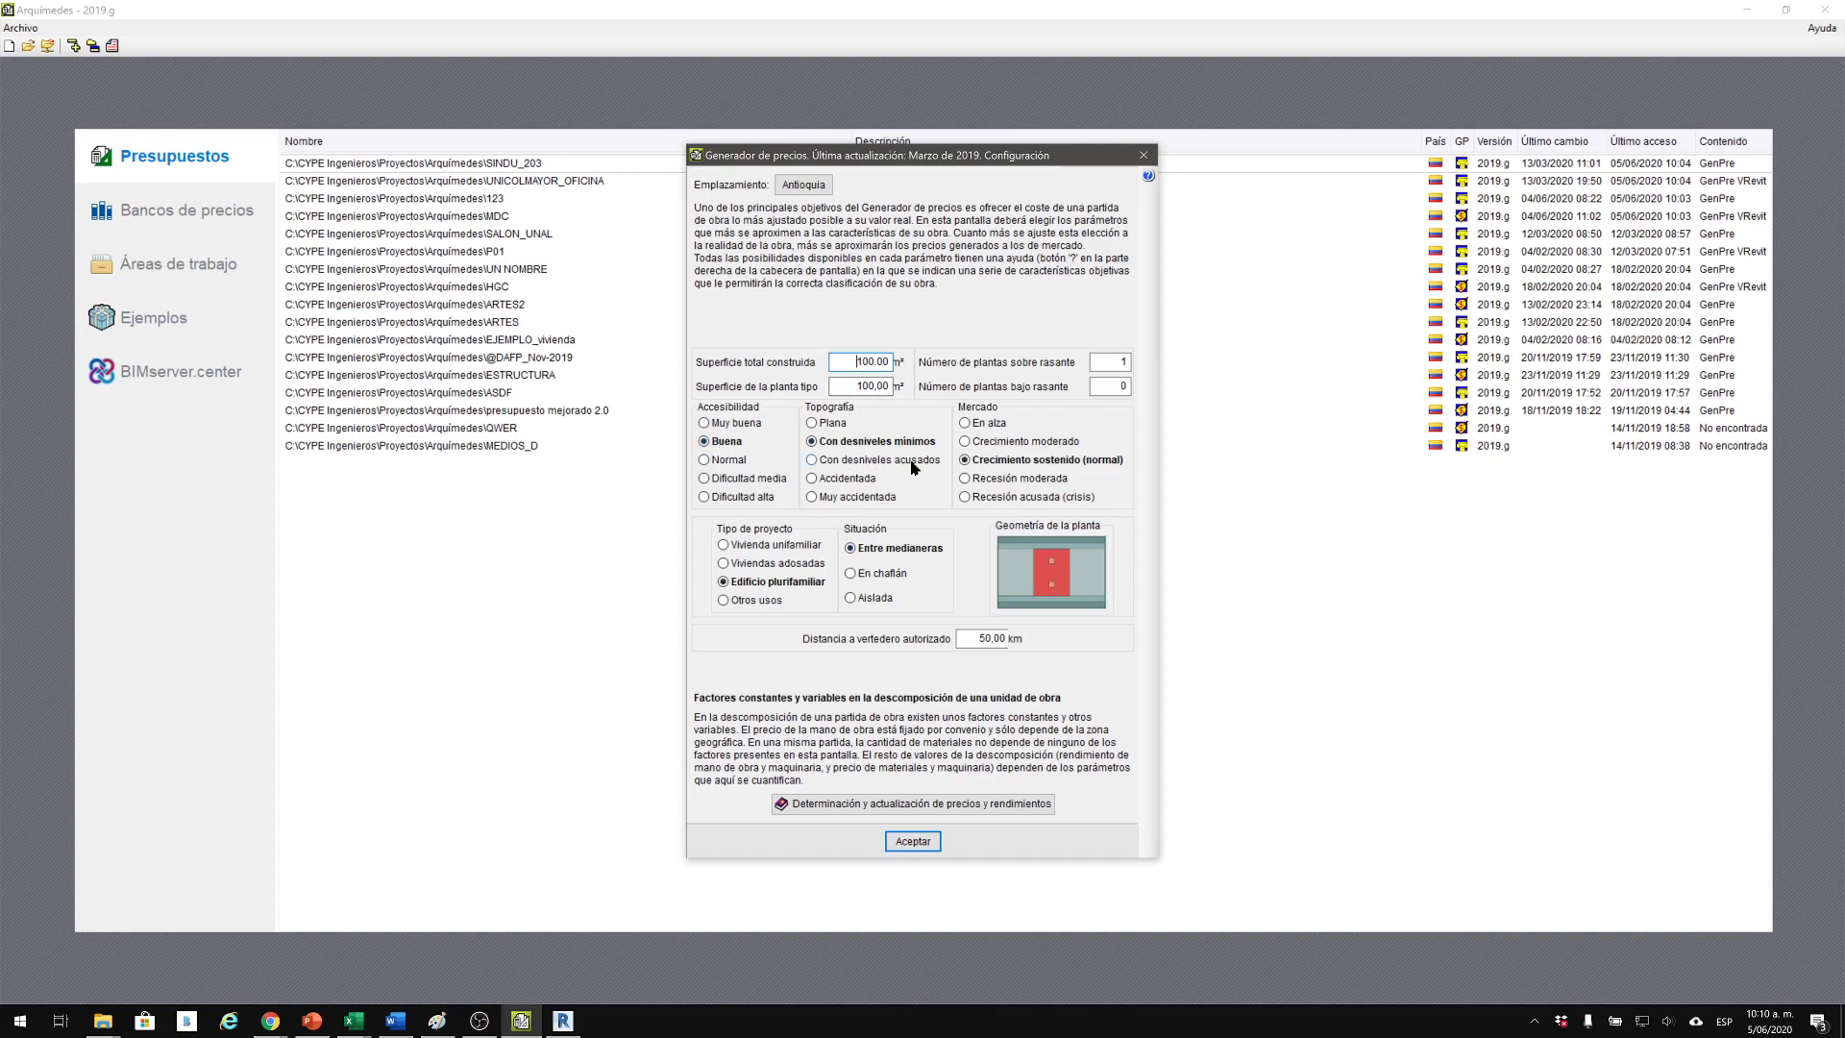
# Read the help on the Buena accessibility option and its conditions, leaving help mode when finished.
pyautogui.moveTo(772, 471)
pyautogui.moveTo(728, 451)
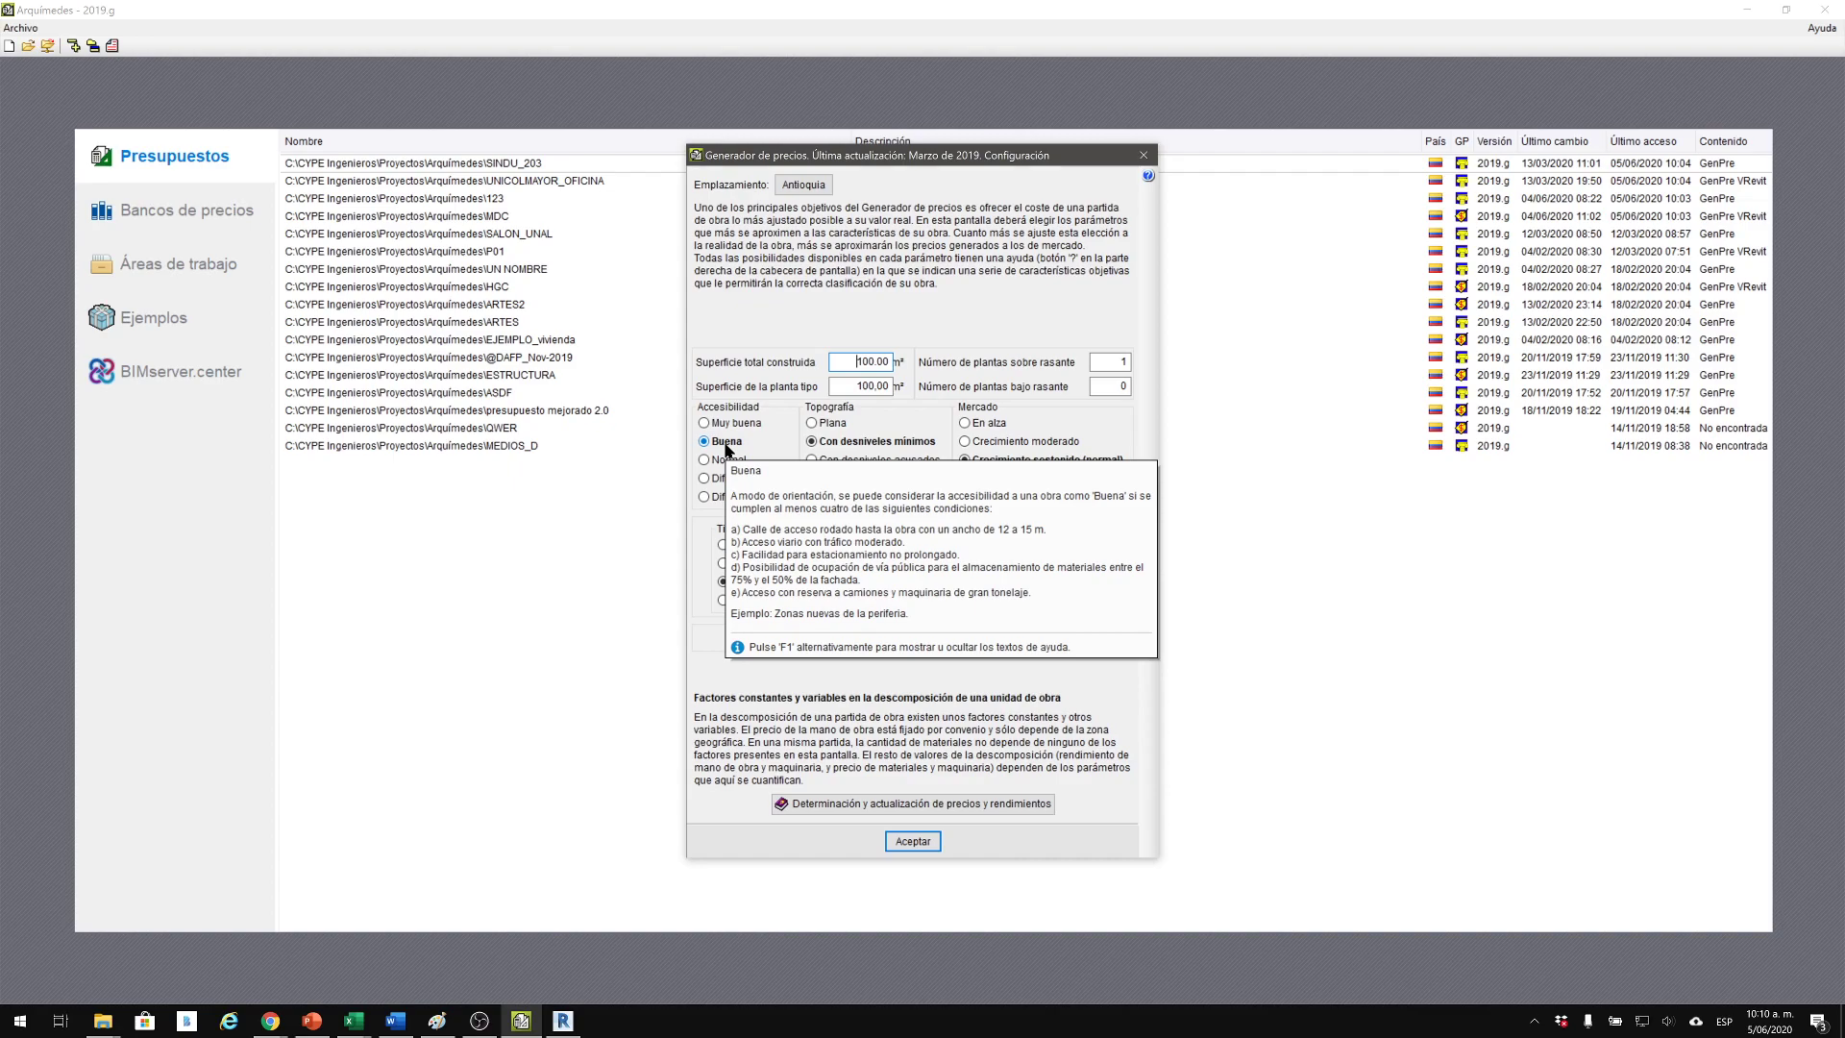
pyautogui.click(1149, 177)
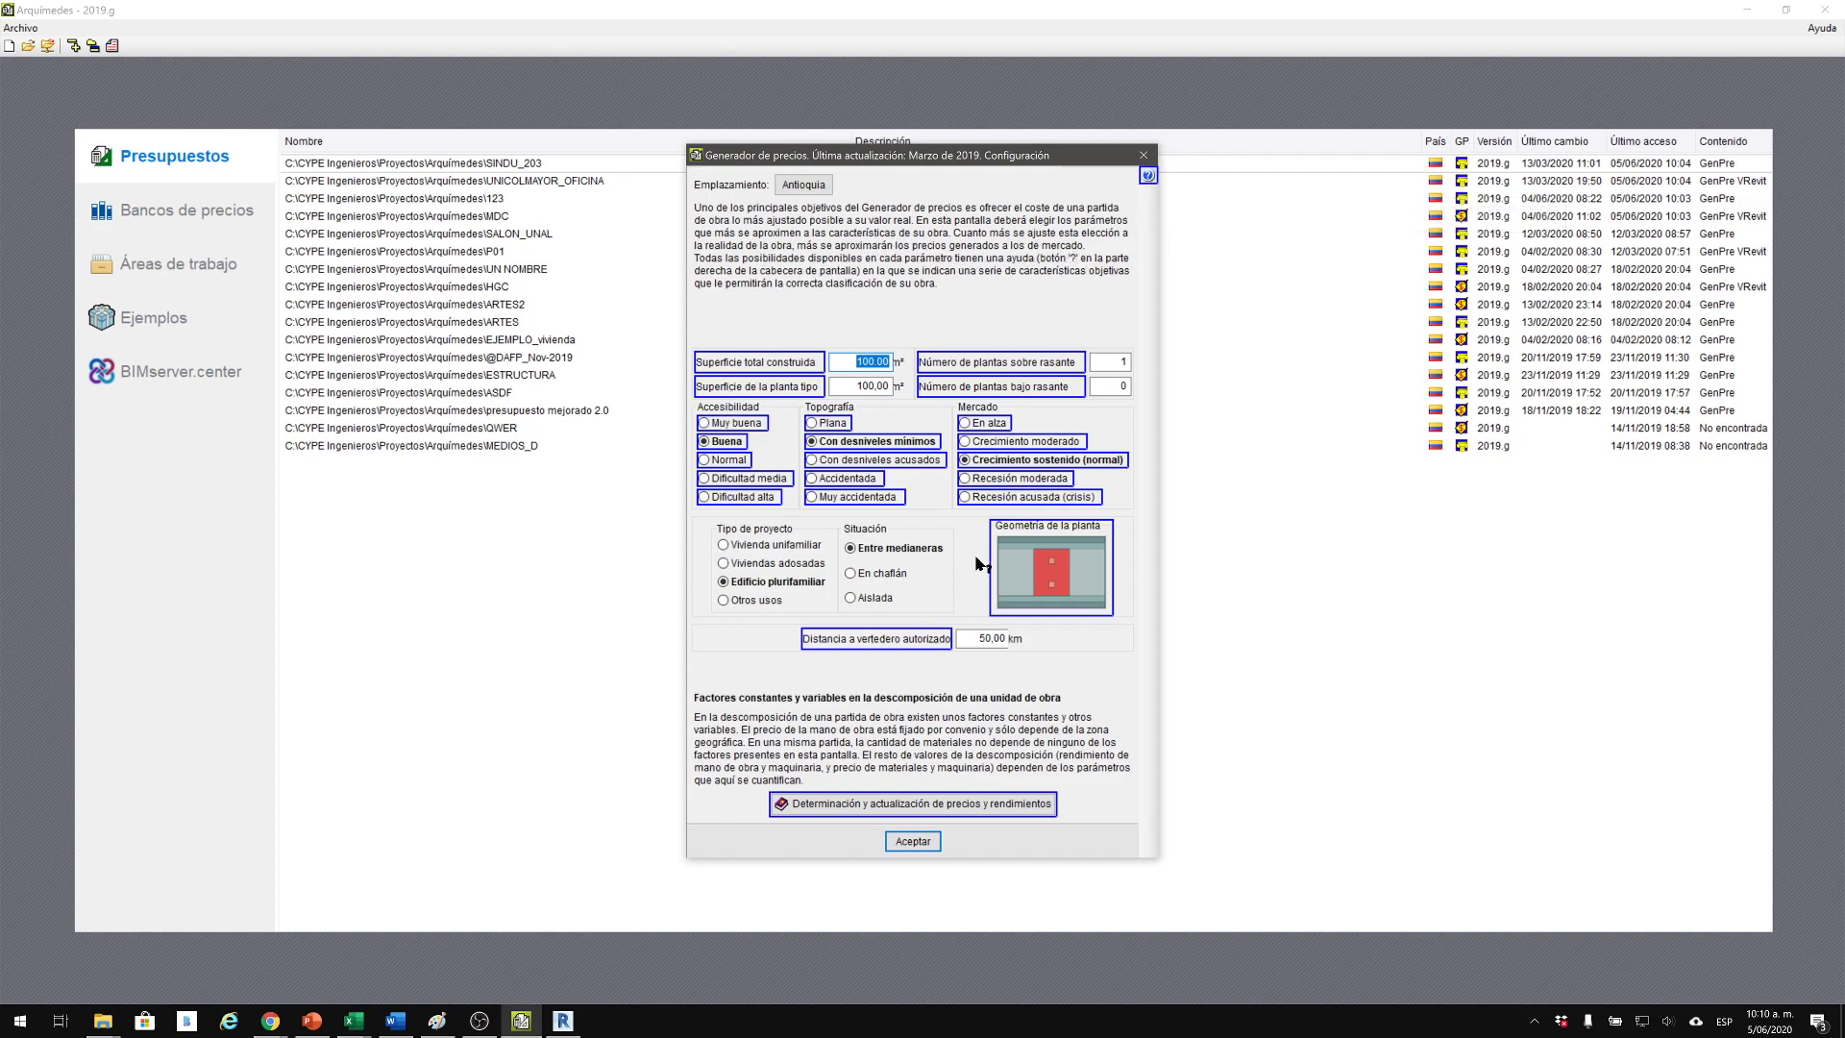
pyautogui.click(728, 449)
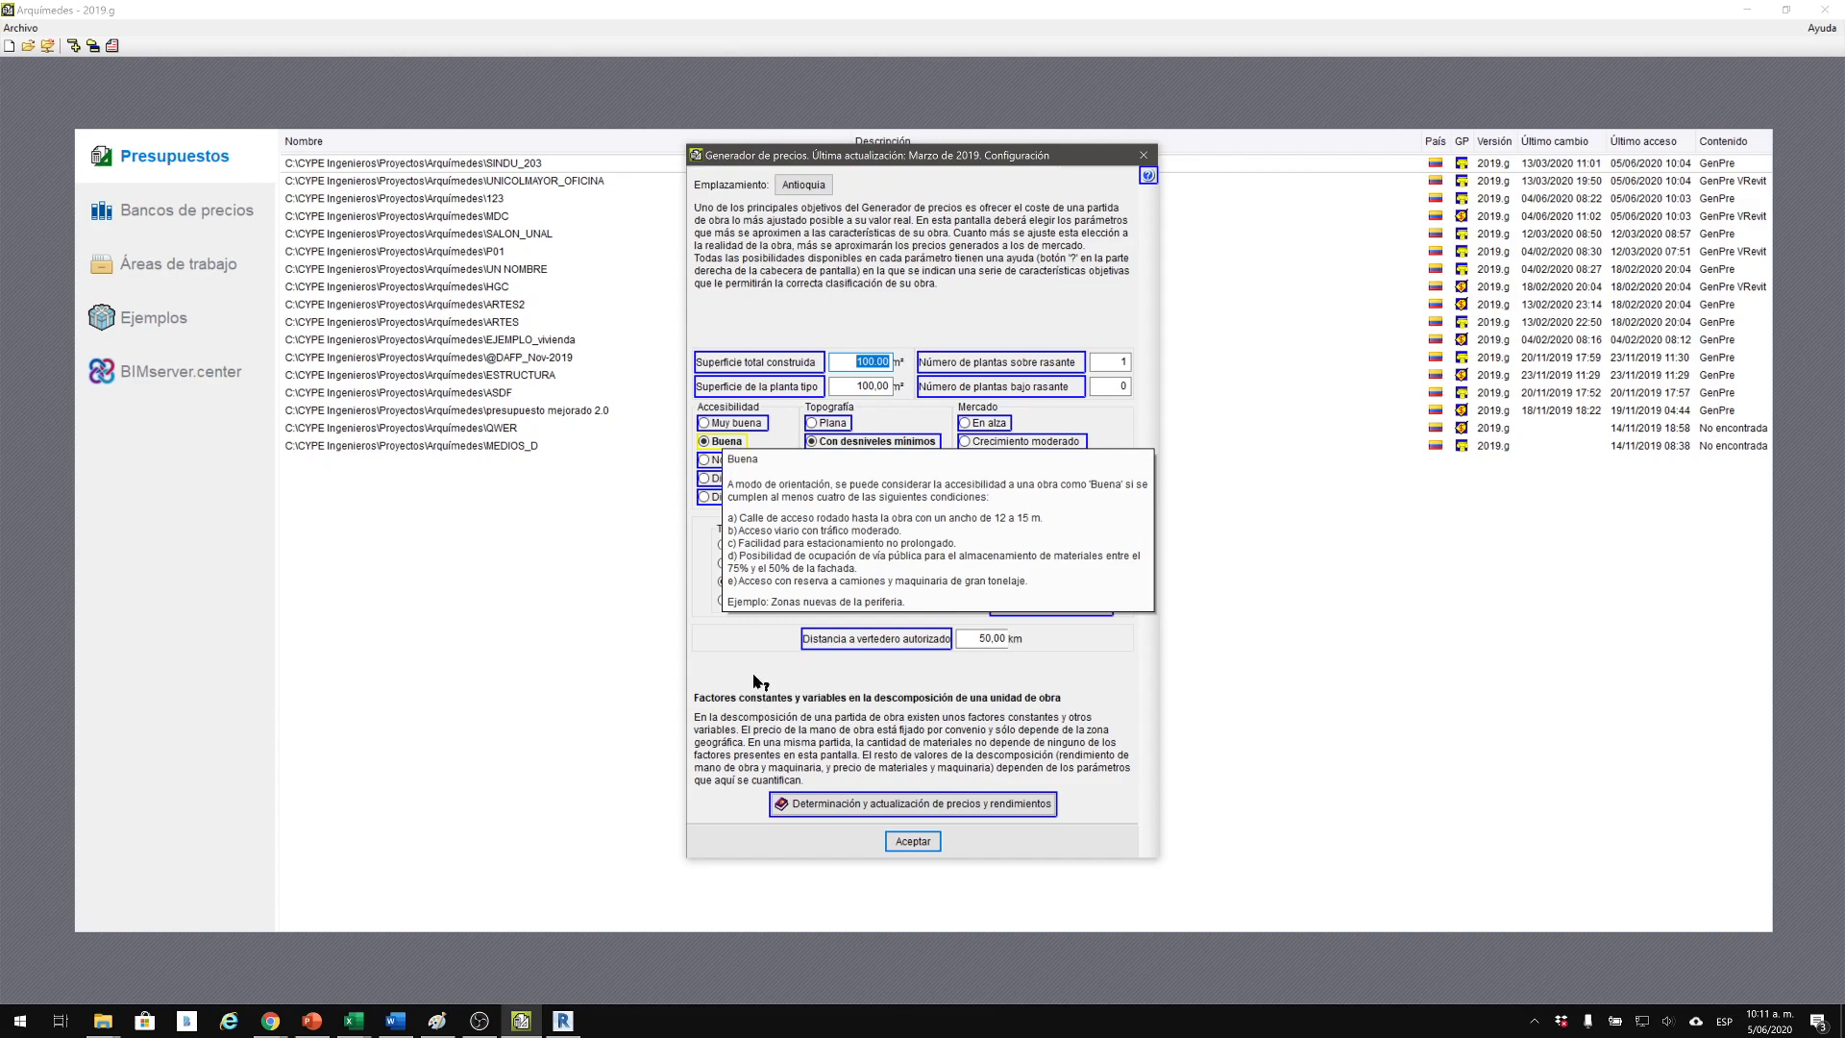
pyautogui.click(706, 545)
pyautogui.click(724, 500)
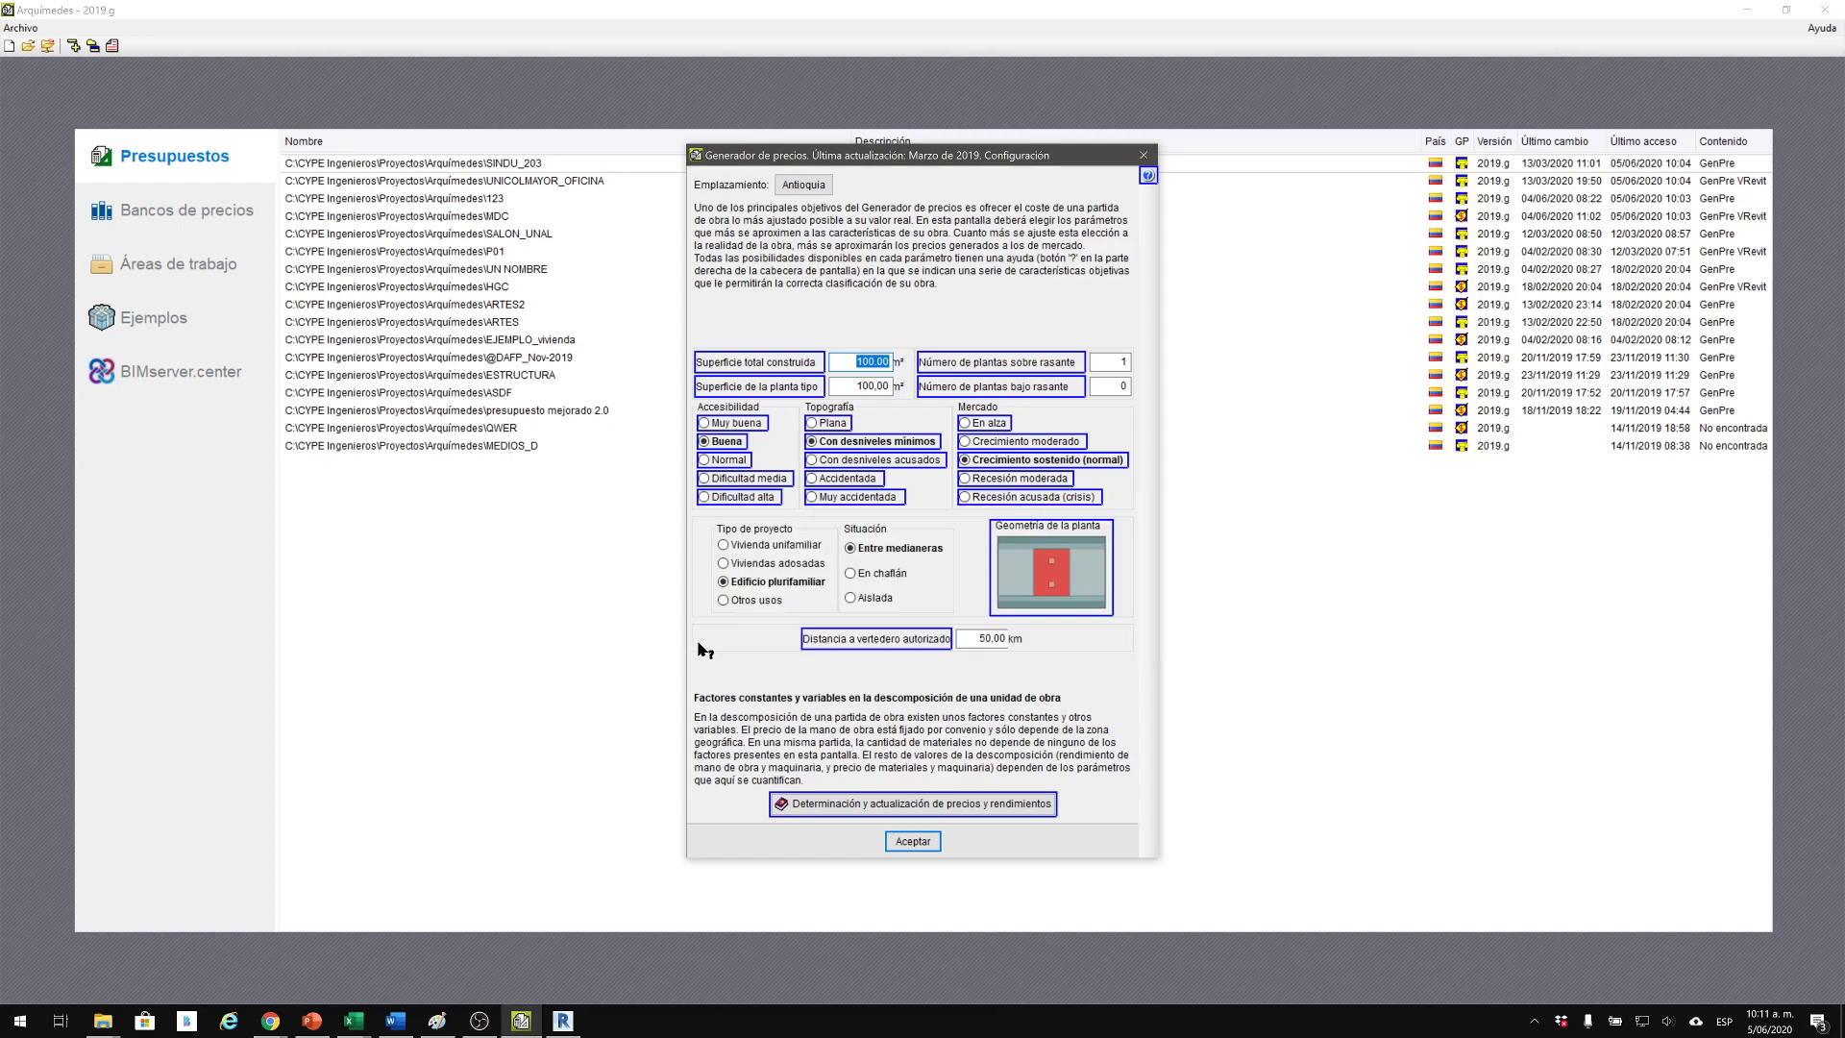
pyautogui.click(961, 524)
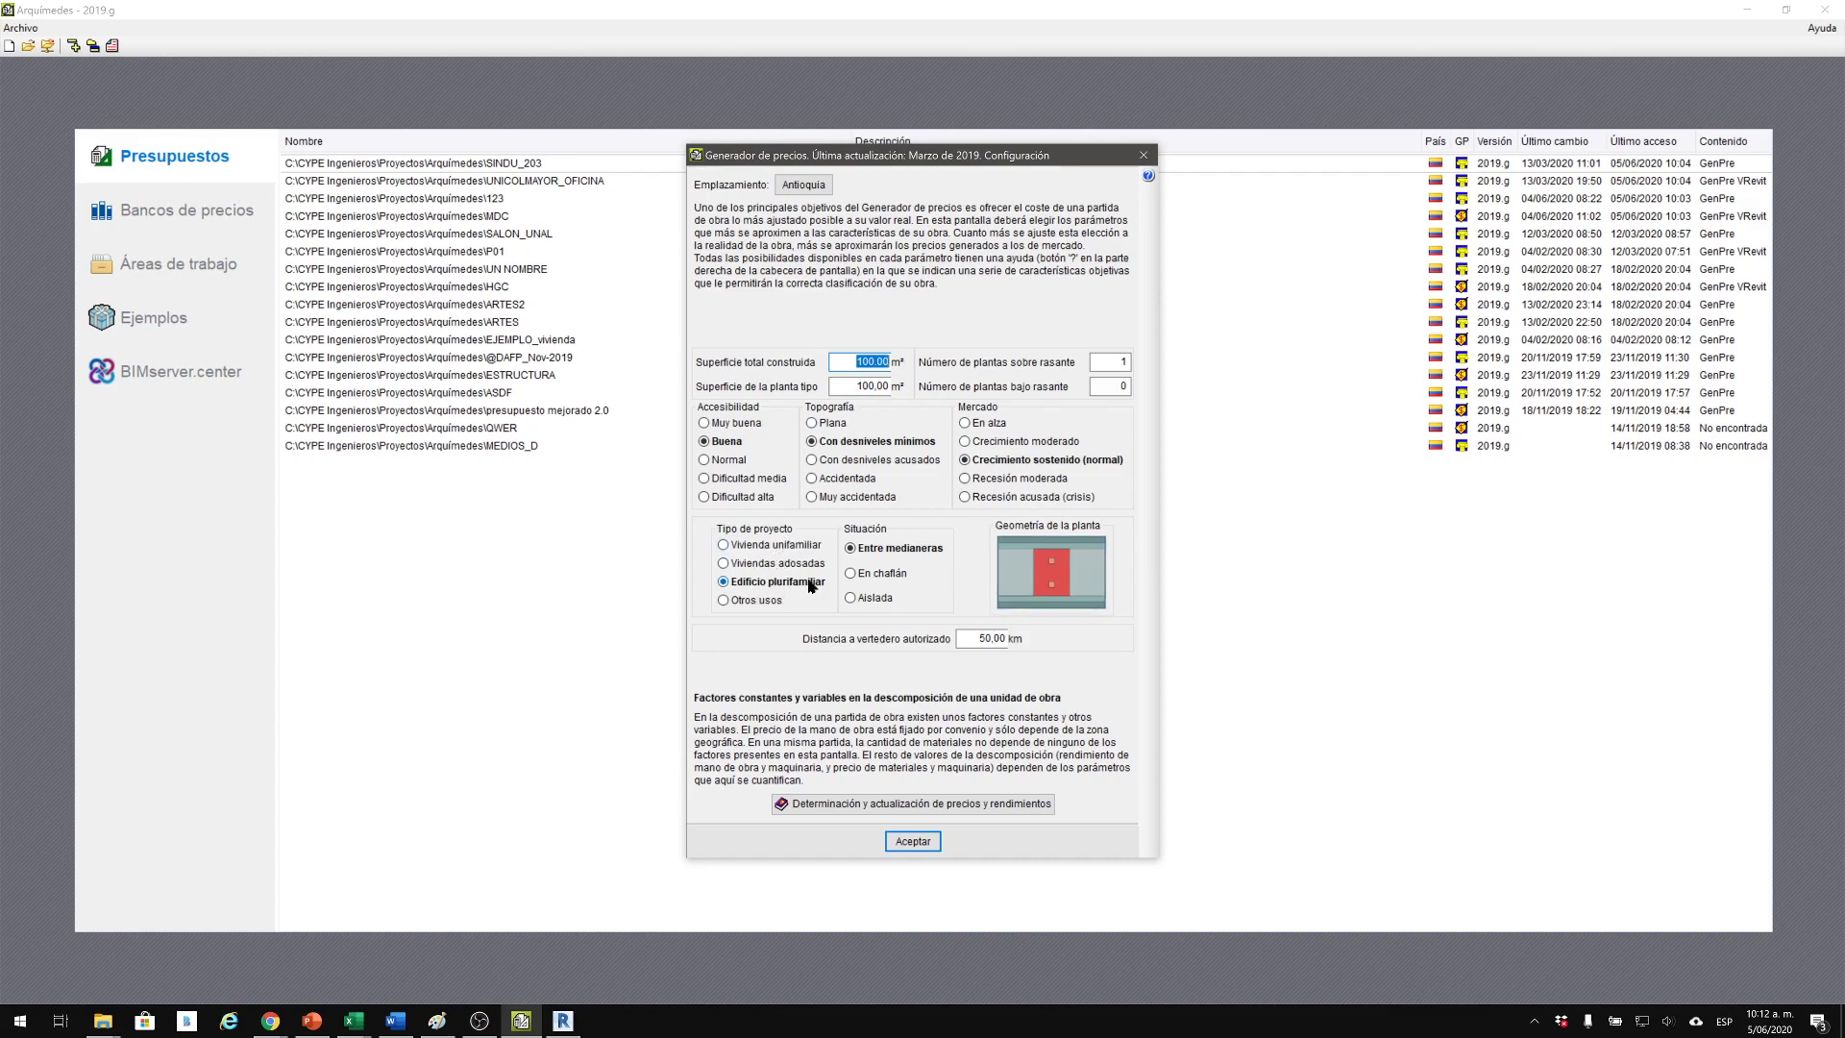
# Try Vivienda unifamiliar and Viviendas adosadas as project types, and examine the floor geometries for a detached single-family house.
pyautogui.click(765, 546)
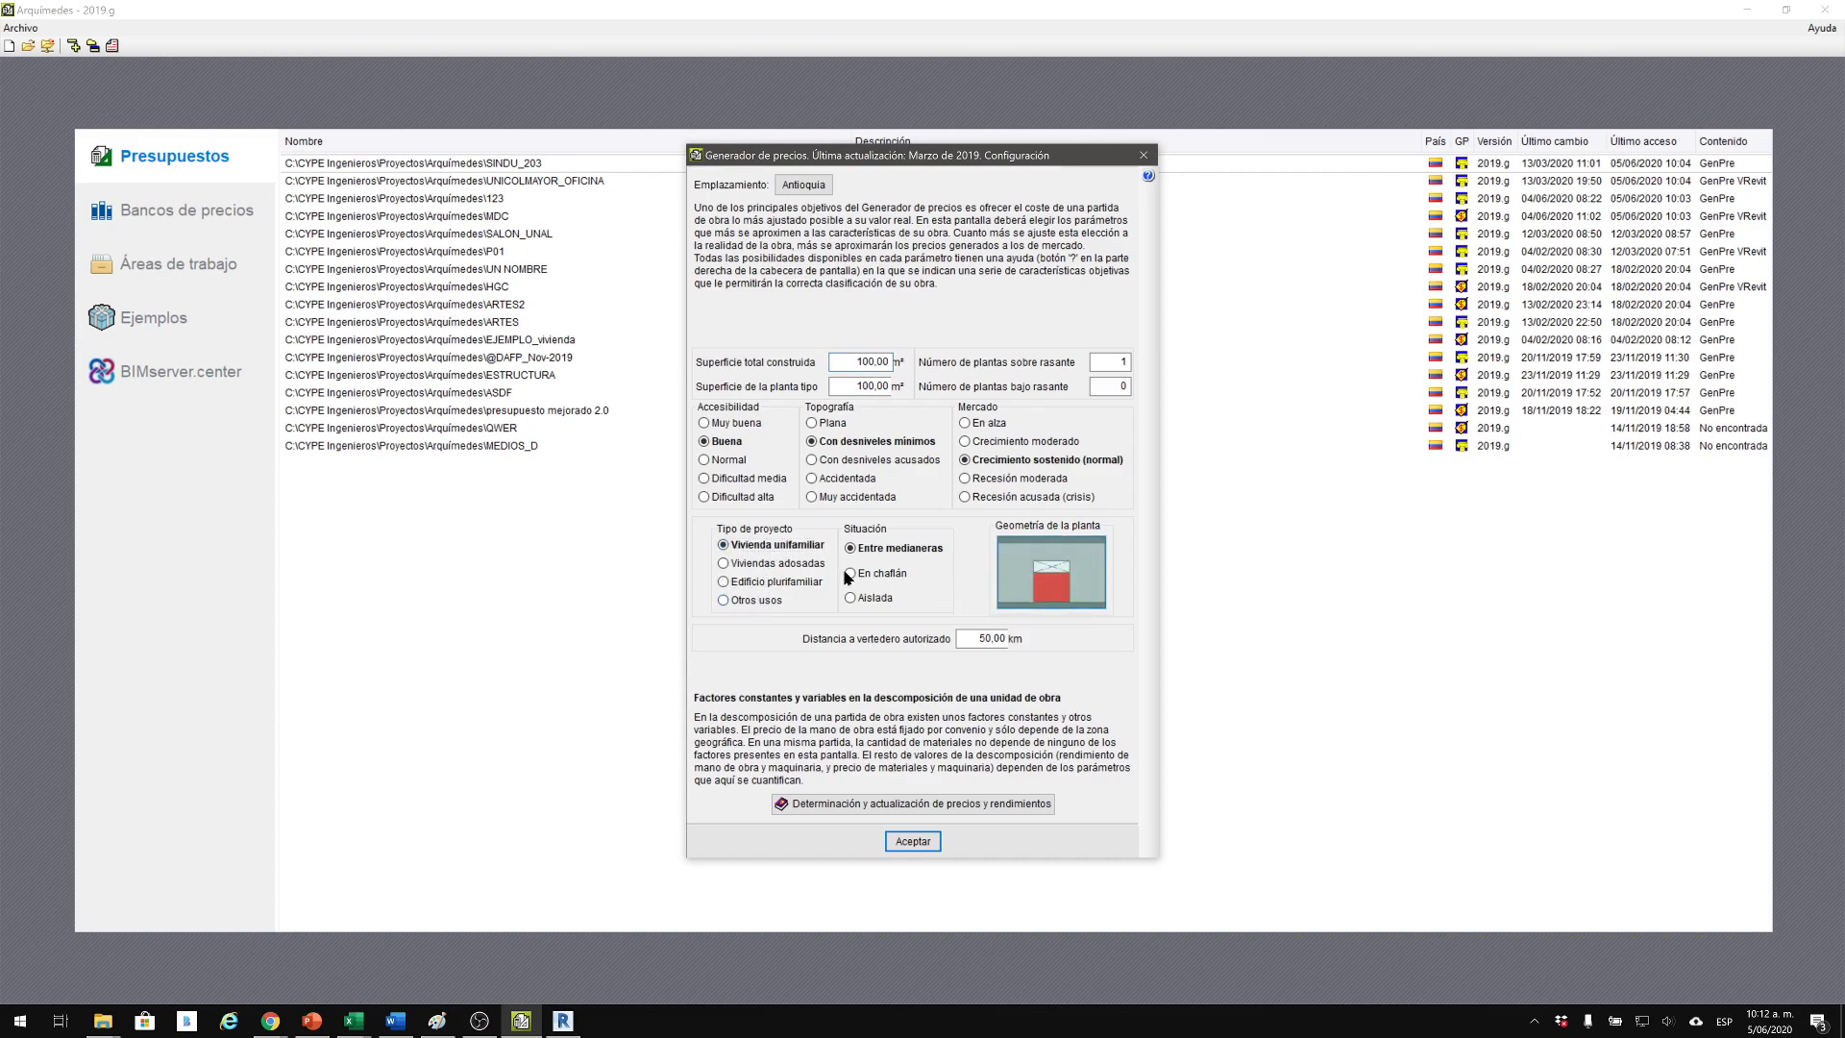
pyautogui.click(781, 564)
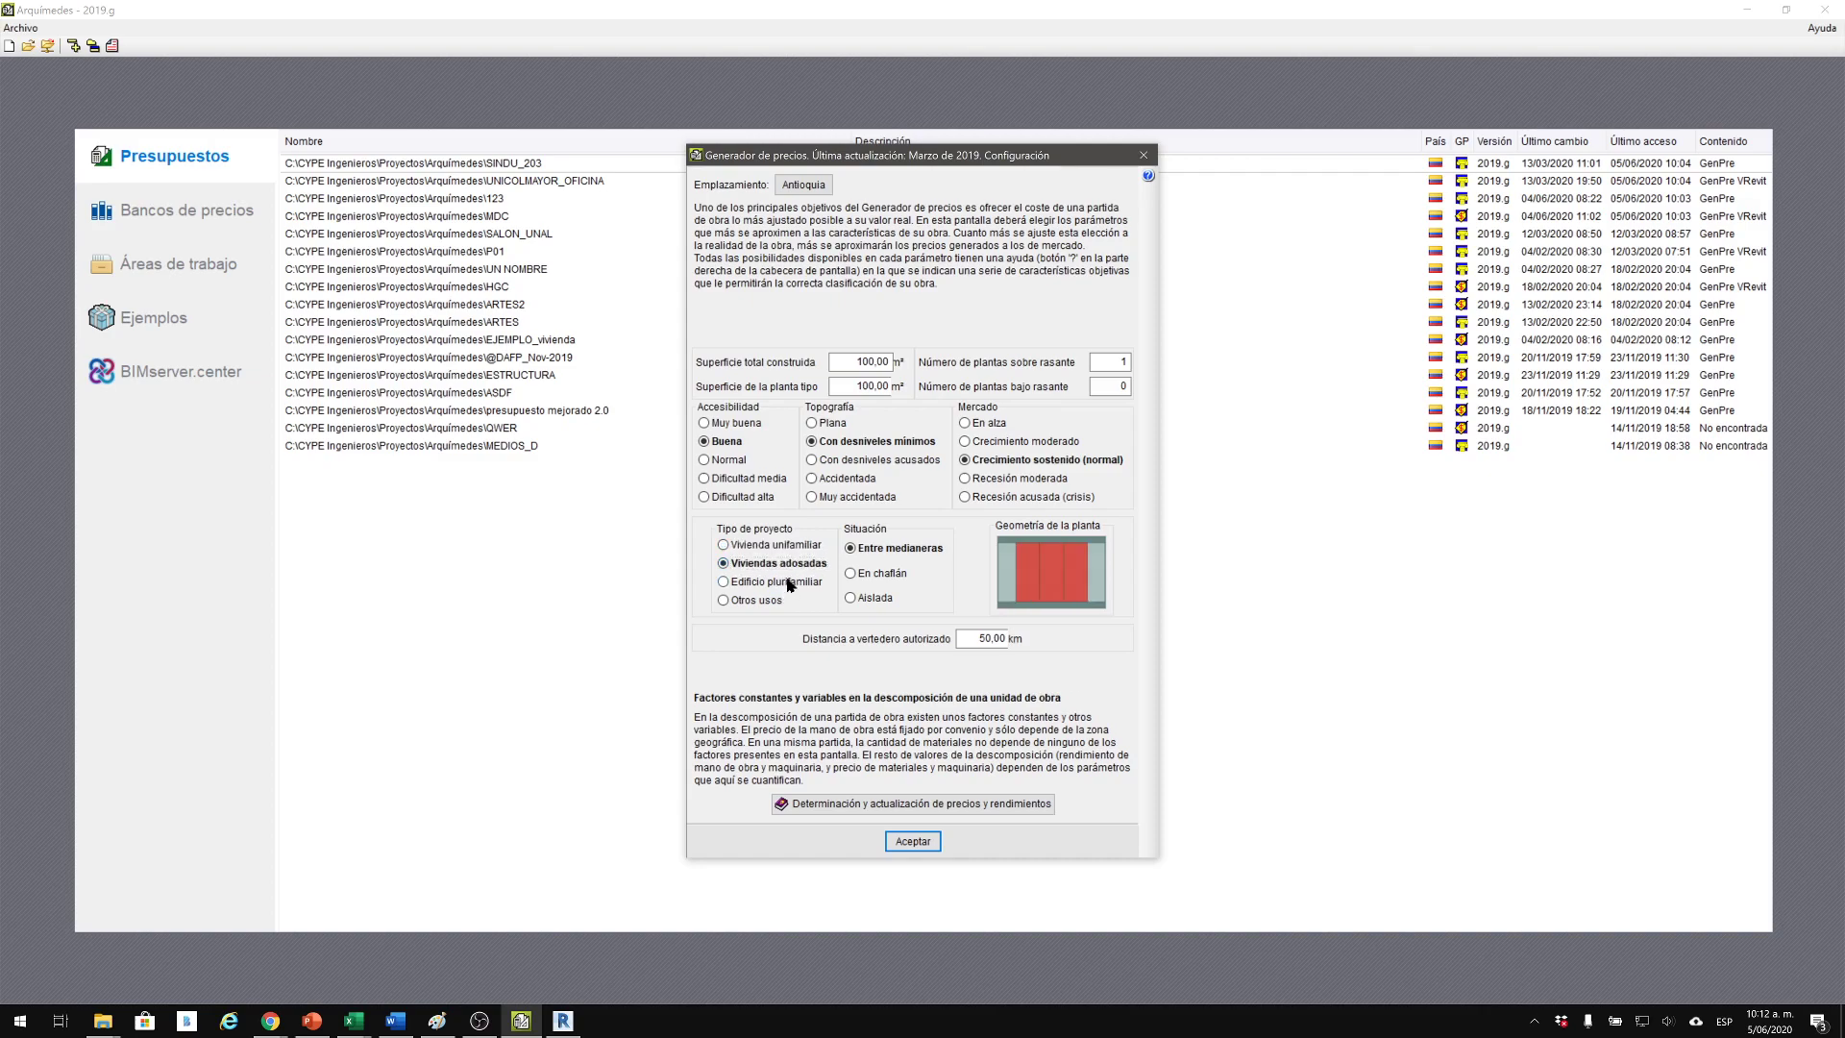
pyautogui.click(779, 545)
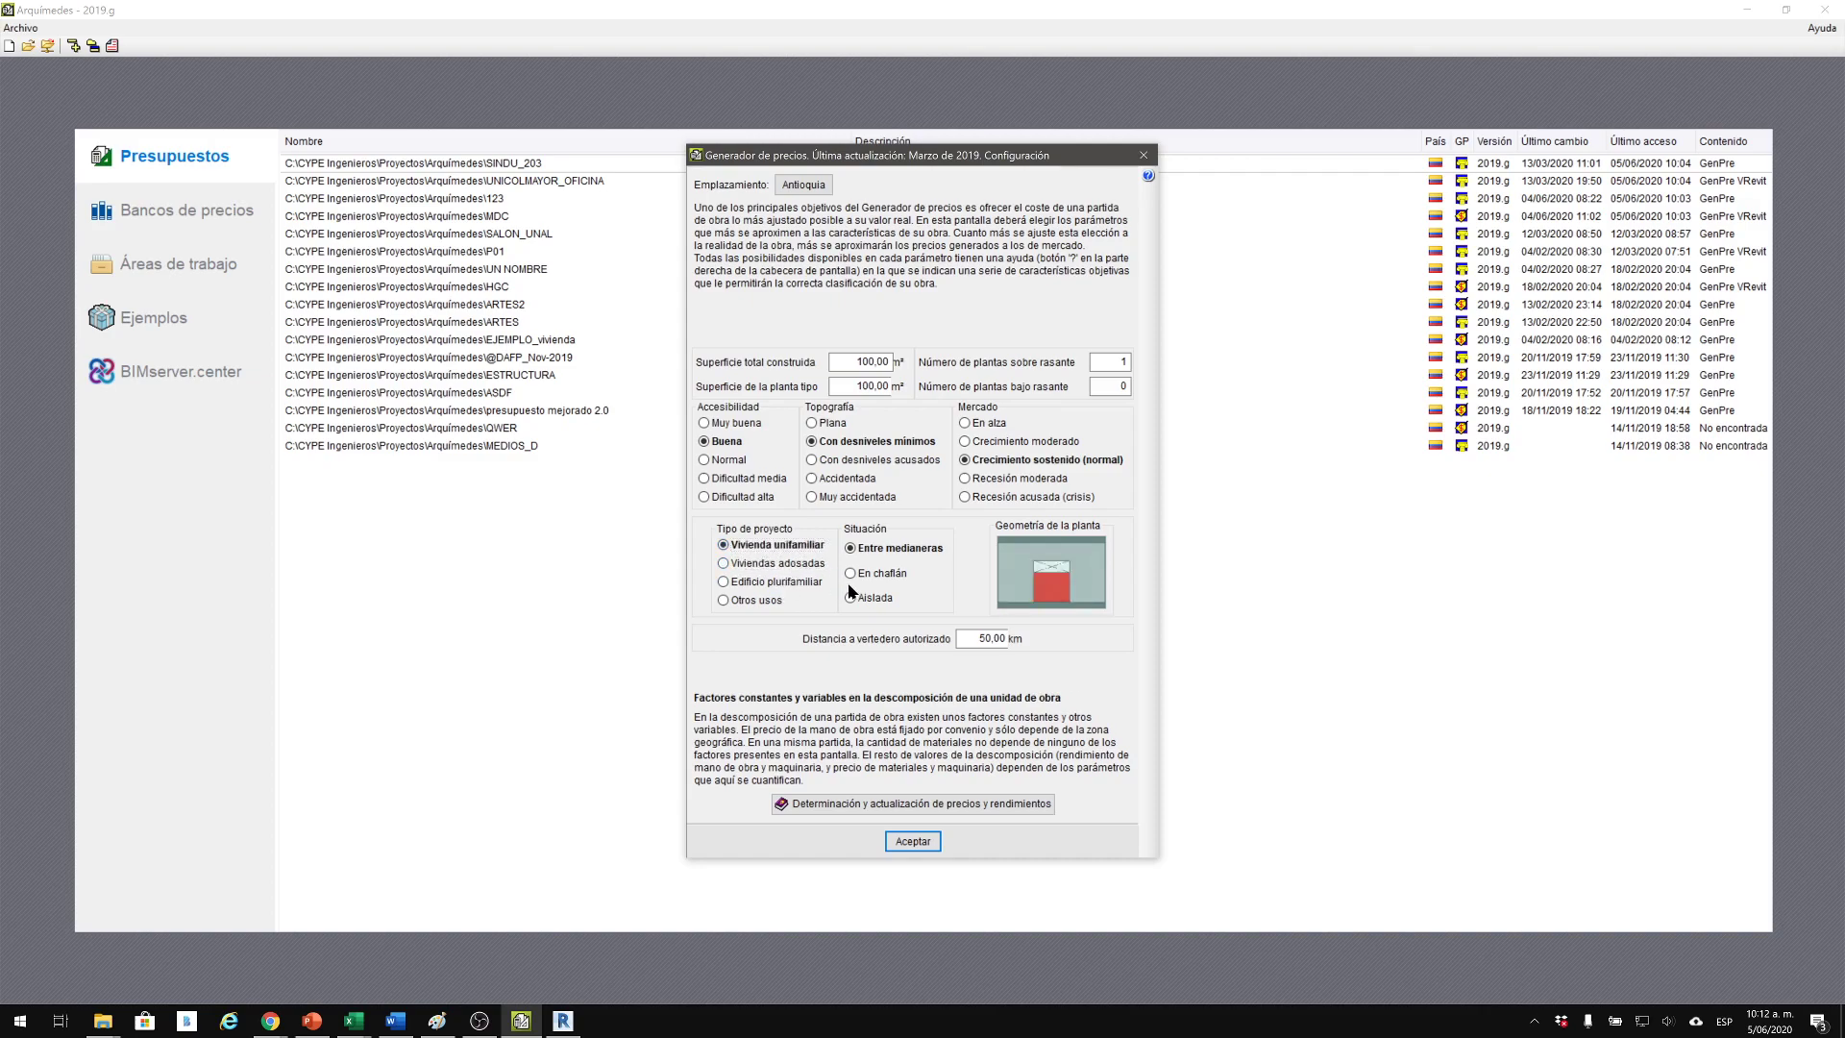
pyautogui.click(877, 573)
pyautogui.click(874, 598)
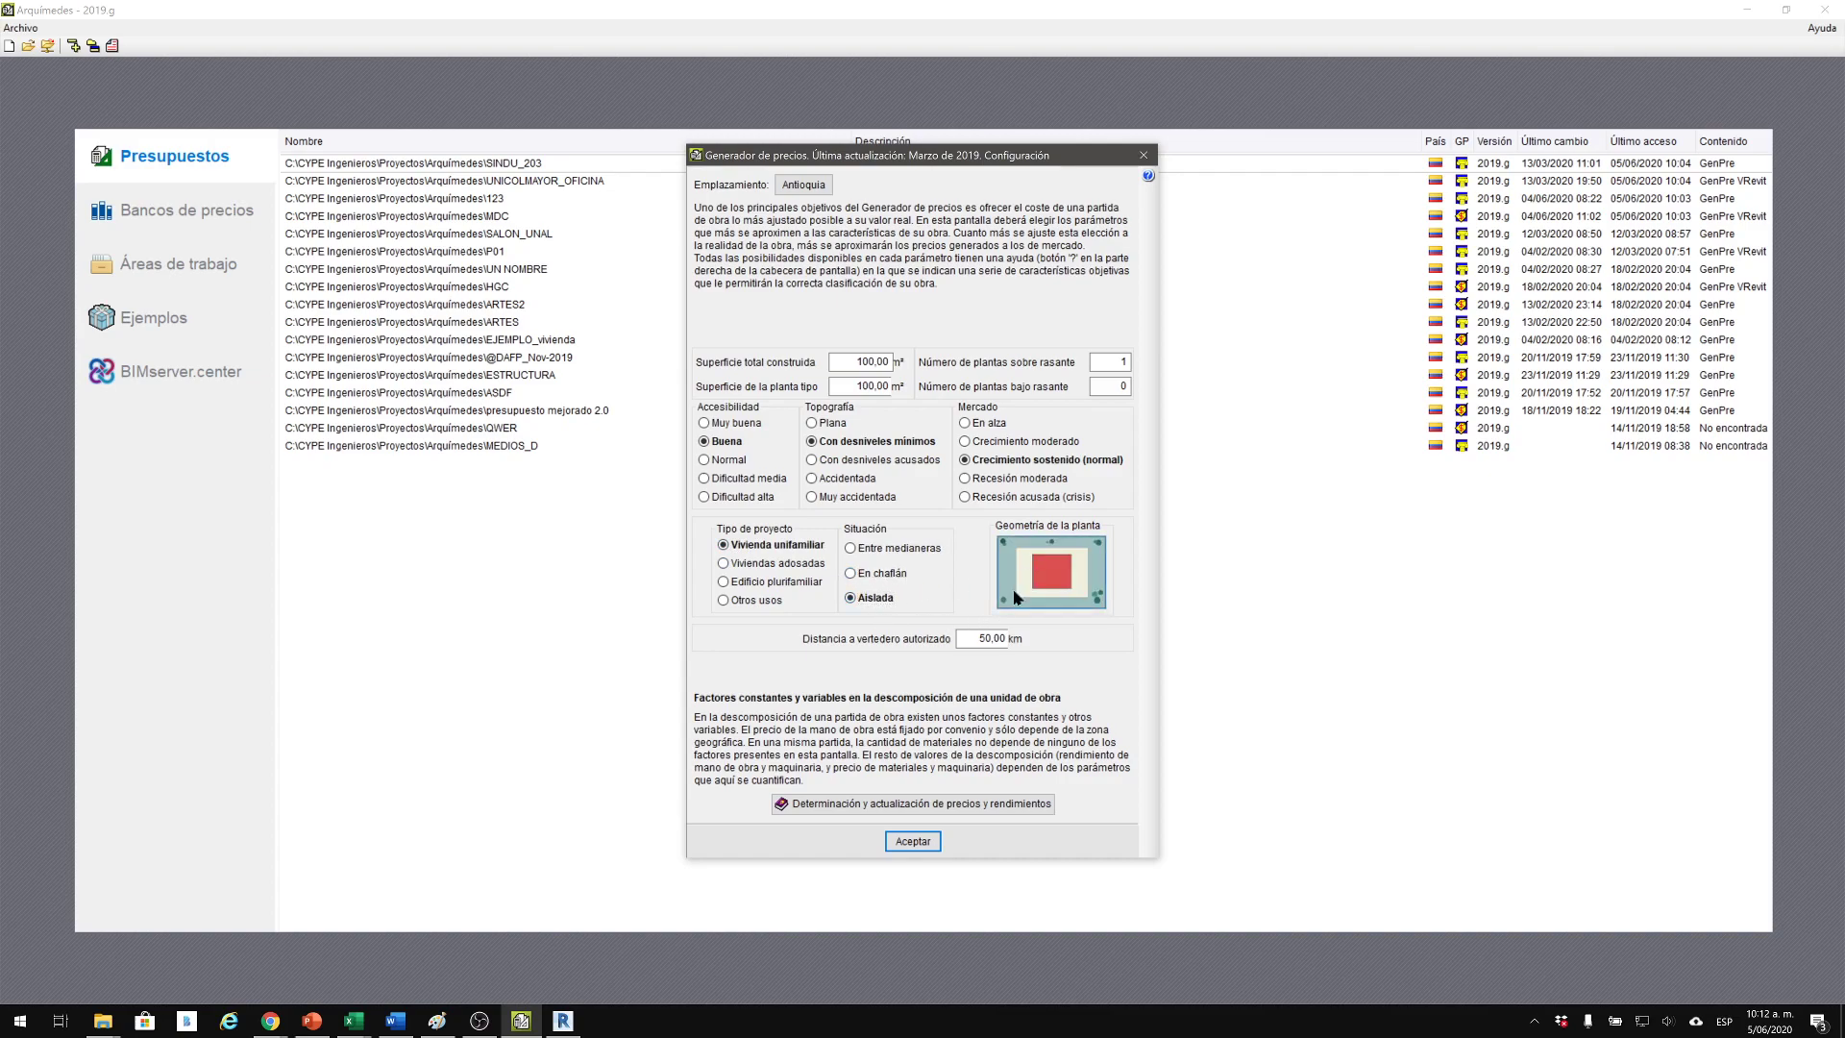
pyautogui.click(1044, 586)
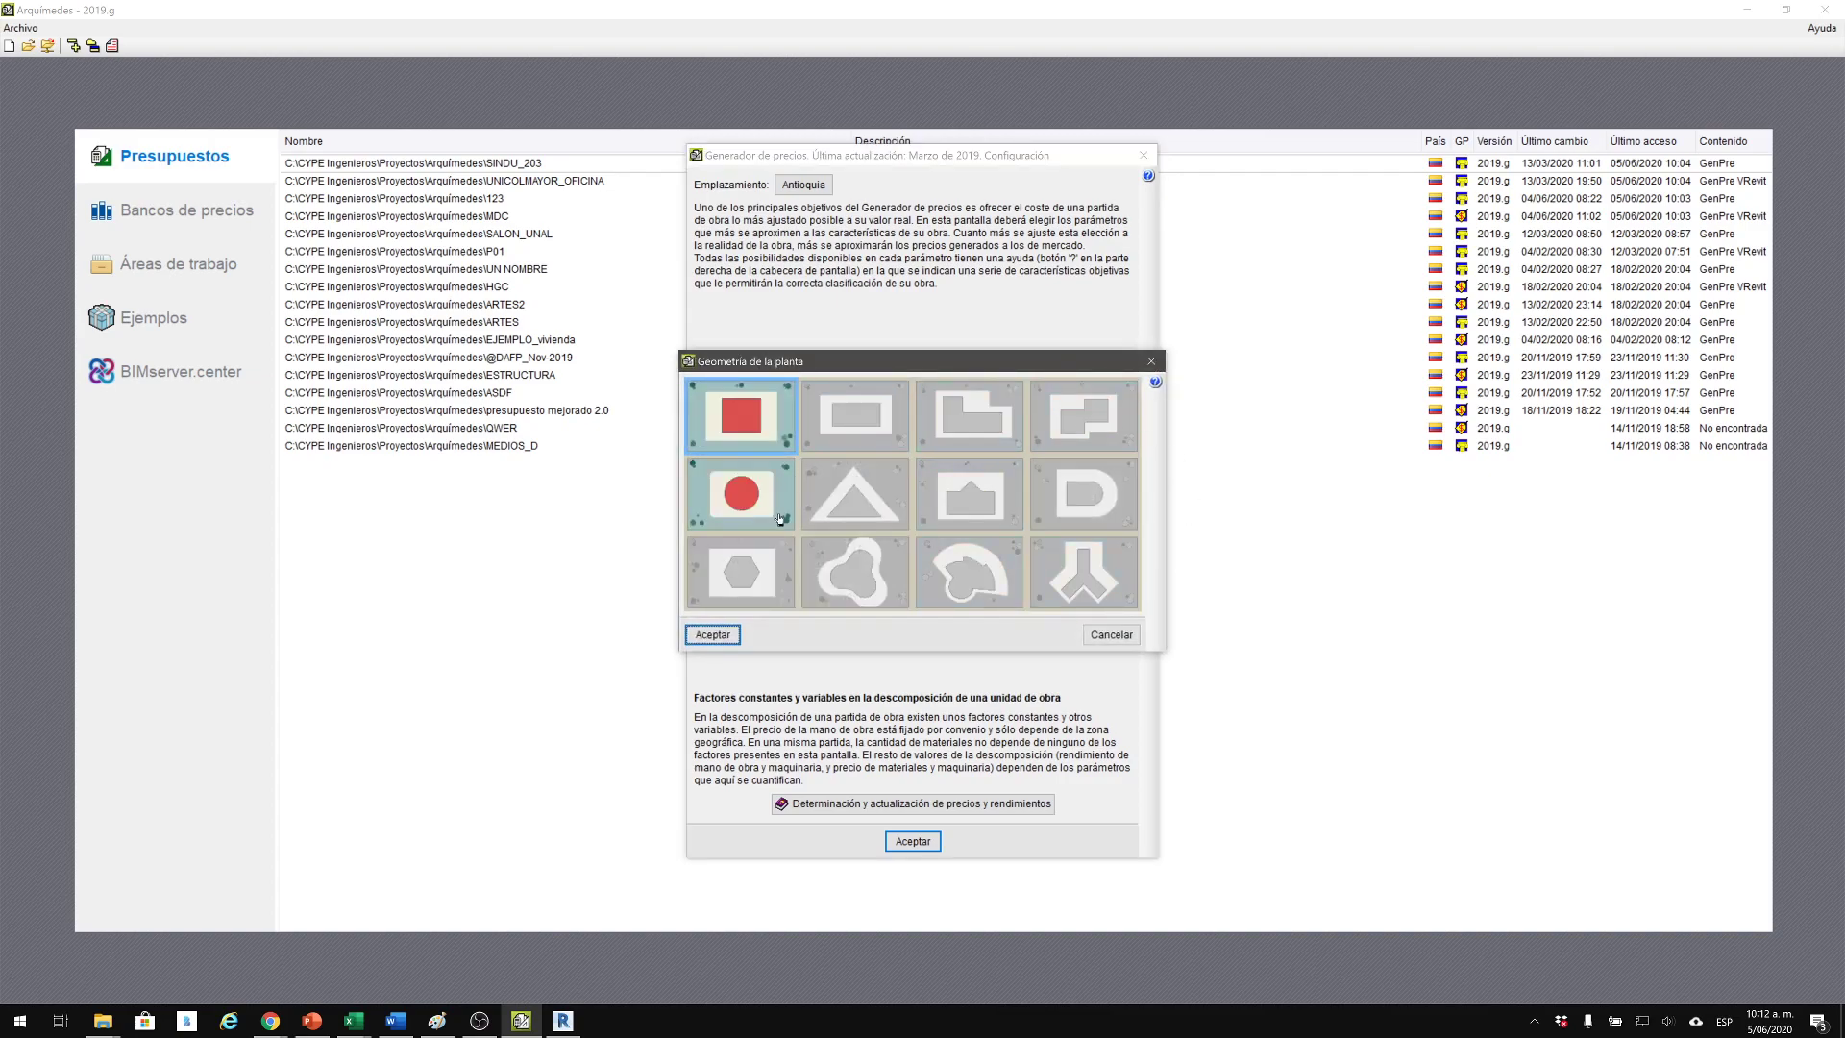
pyautogui.click(1153, 363)
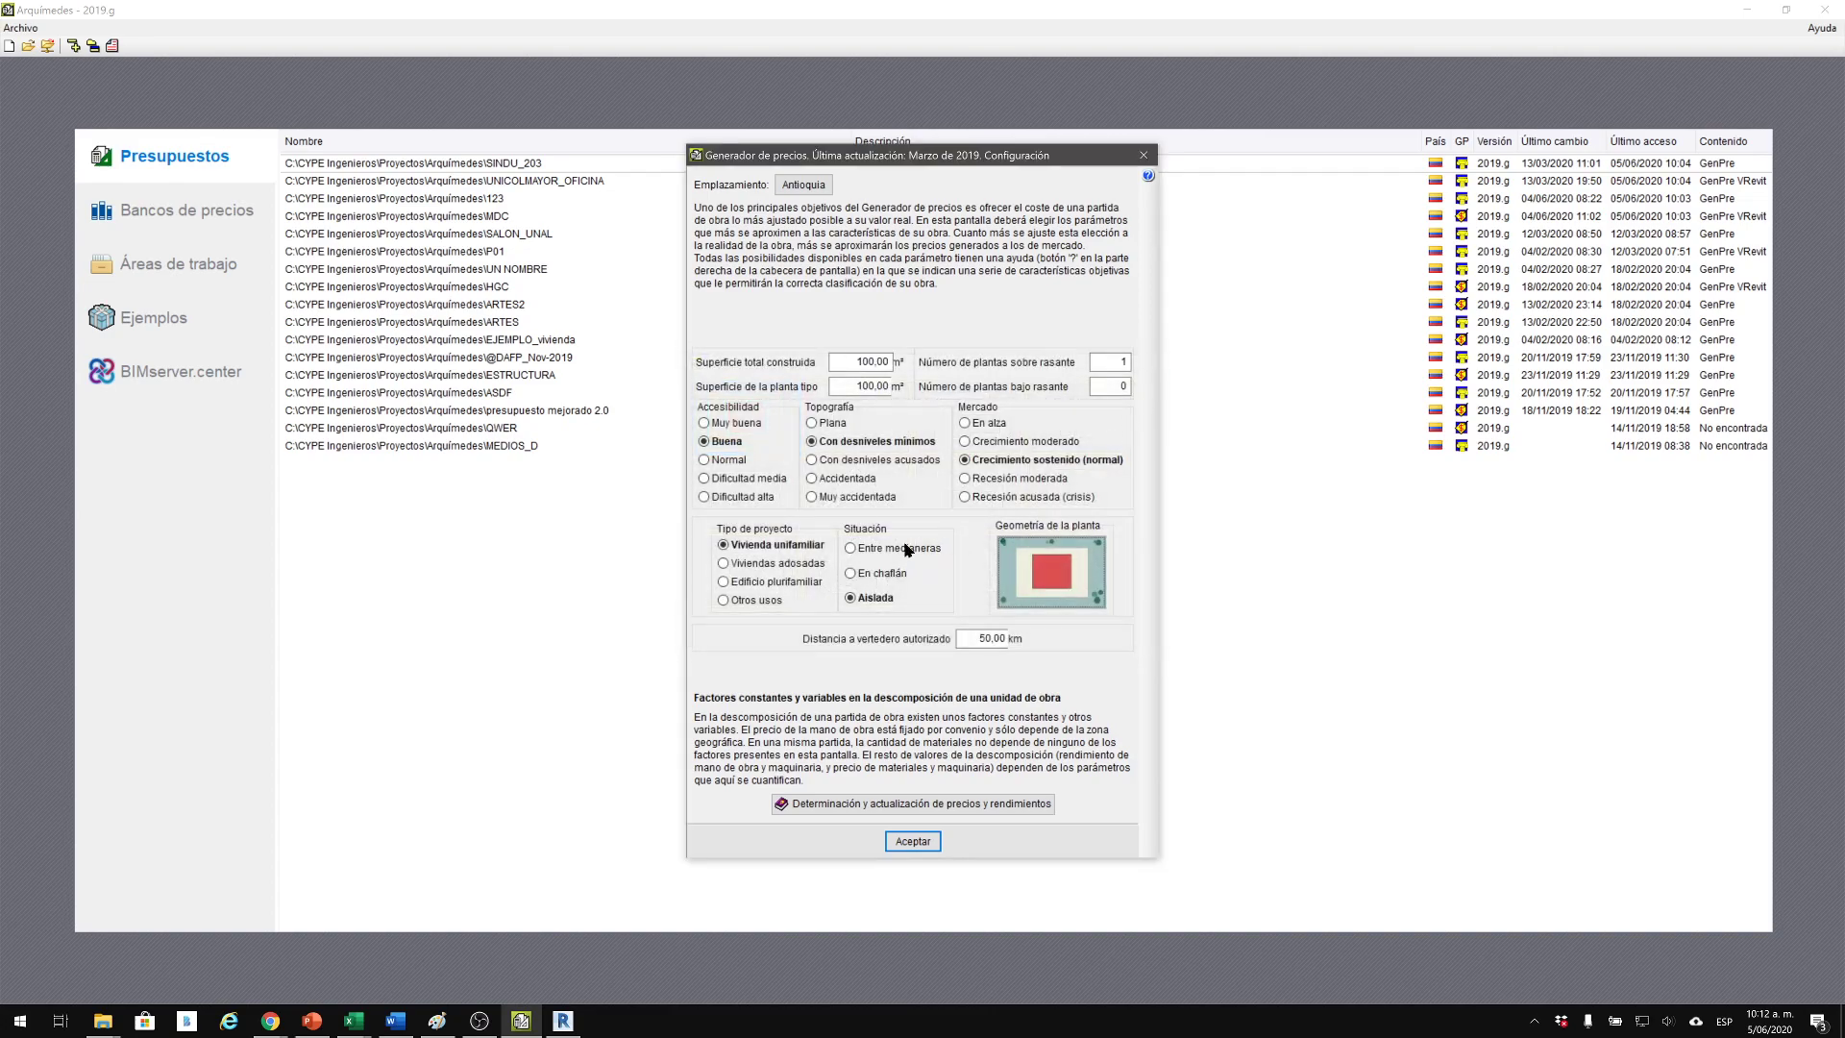
# Set the project type to Otros usos and examine the floor geometries it offers.
pyautogui.click(756, 604)
pyautogui.click(1040, 561)
pyautogui.click(1152, 363)
# Try the En chaflán and Entre medianeras situations and compare the floor geometries each one offers.
pyautogui.click(859, 575)
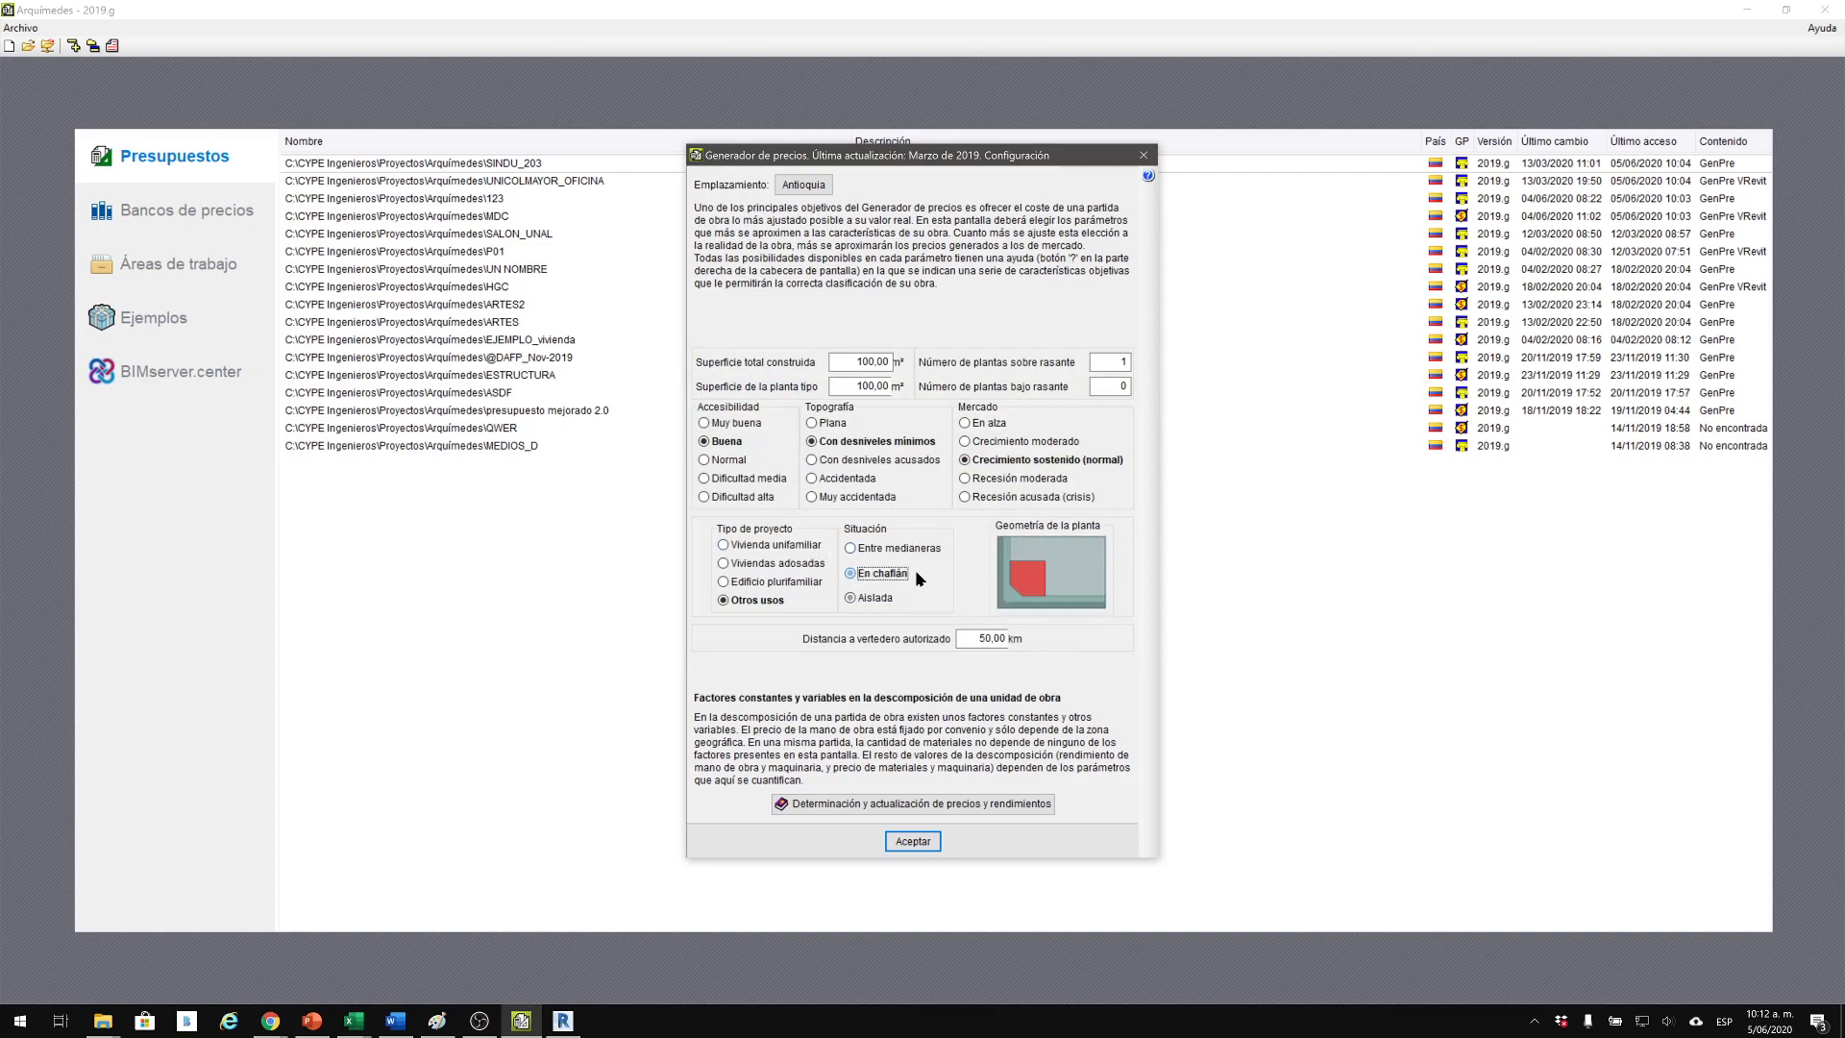
pyautogui.click(1055, 569)
pyautogui.click(1098, 405)
pyautogui.click(850, 548)
pyautogui.click(1010, 564)
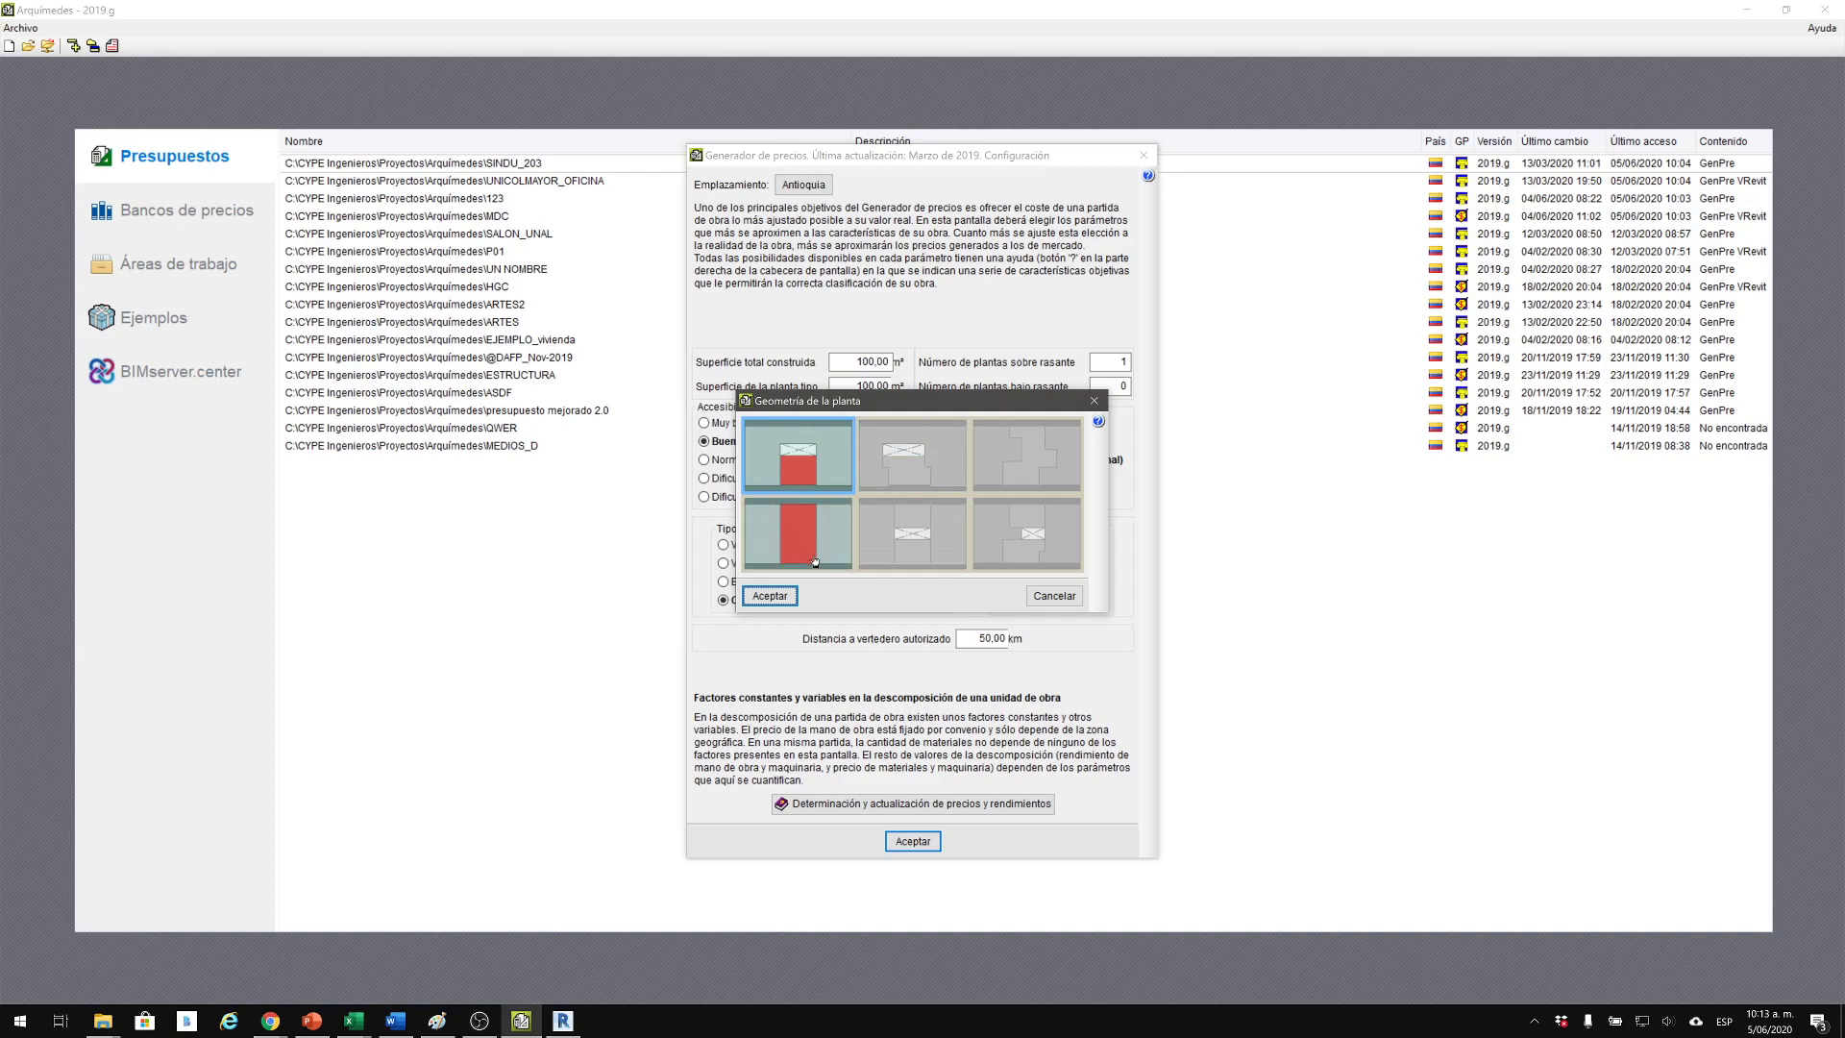
pyautogui.click(1071, 598)
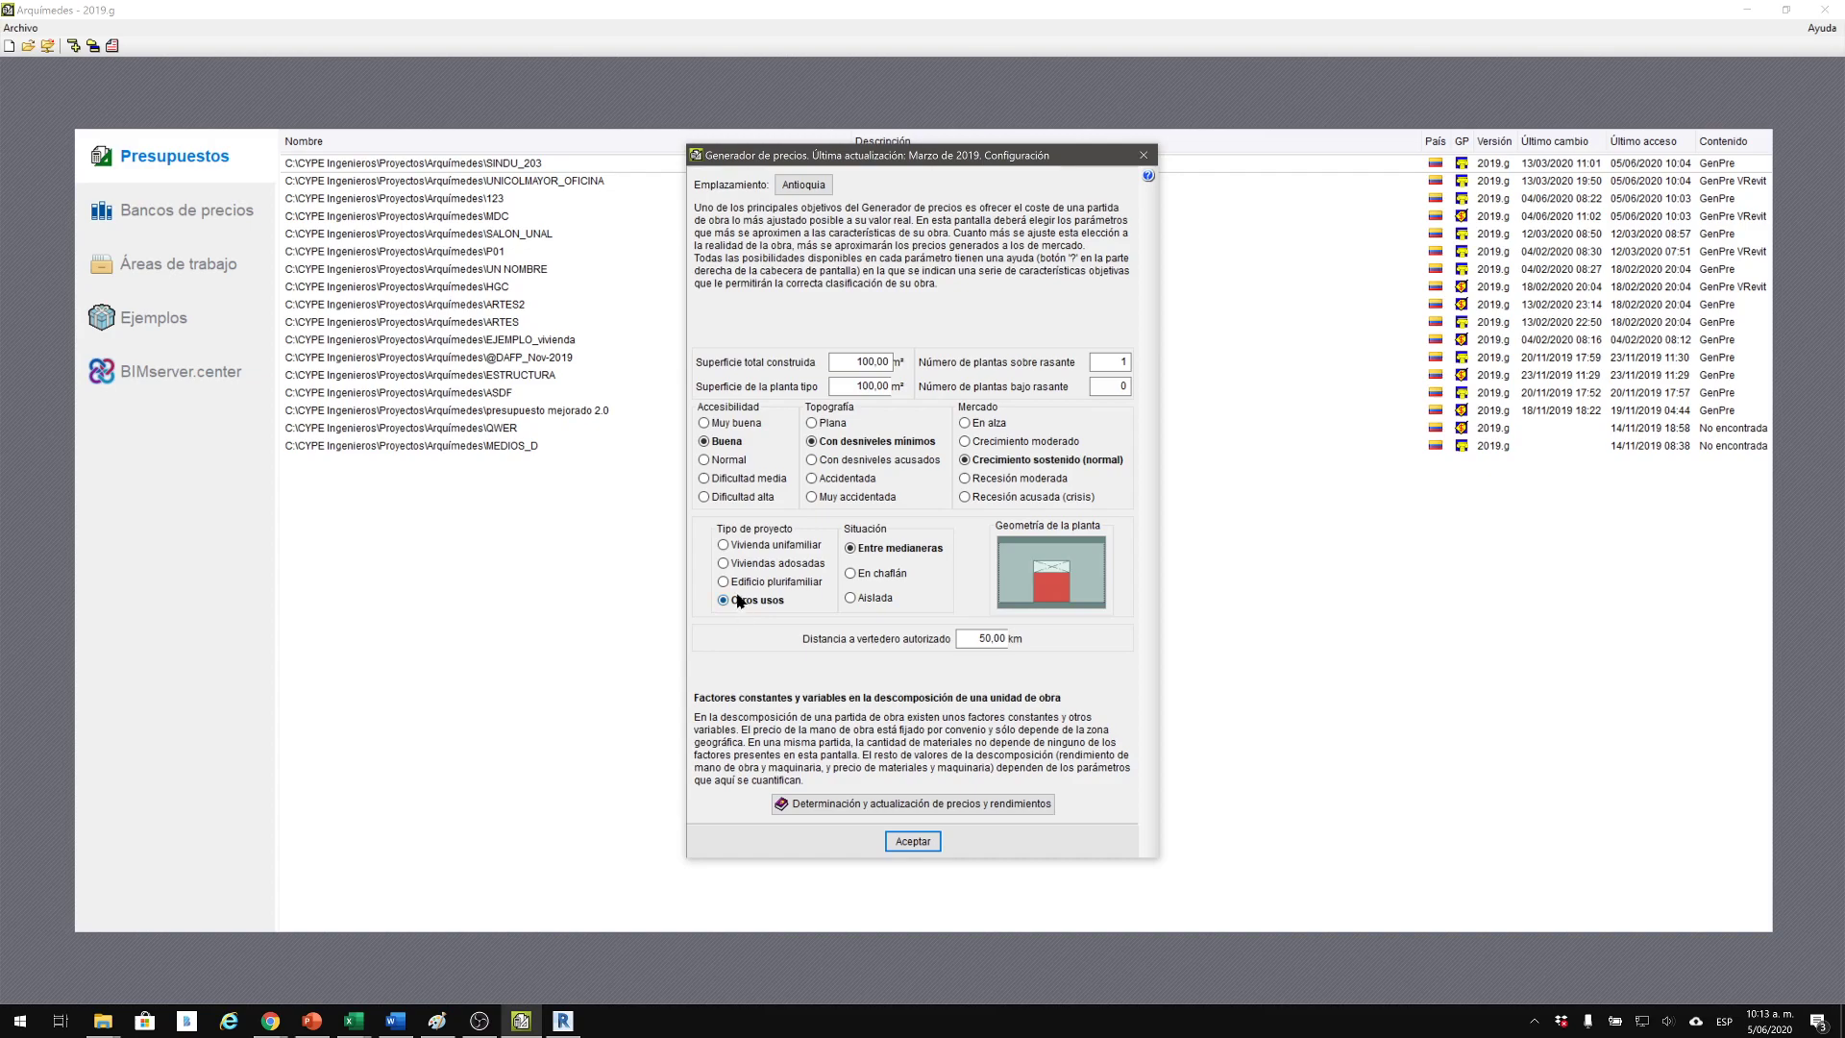
# Set the situation to Aislada with the rectangular floor geometry, and accept the price generator configuration.
pyautogui.click(1021, 582)
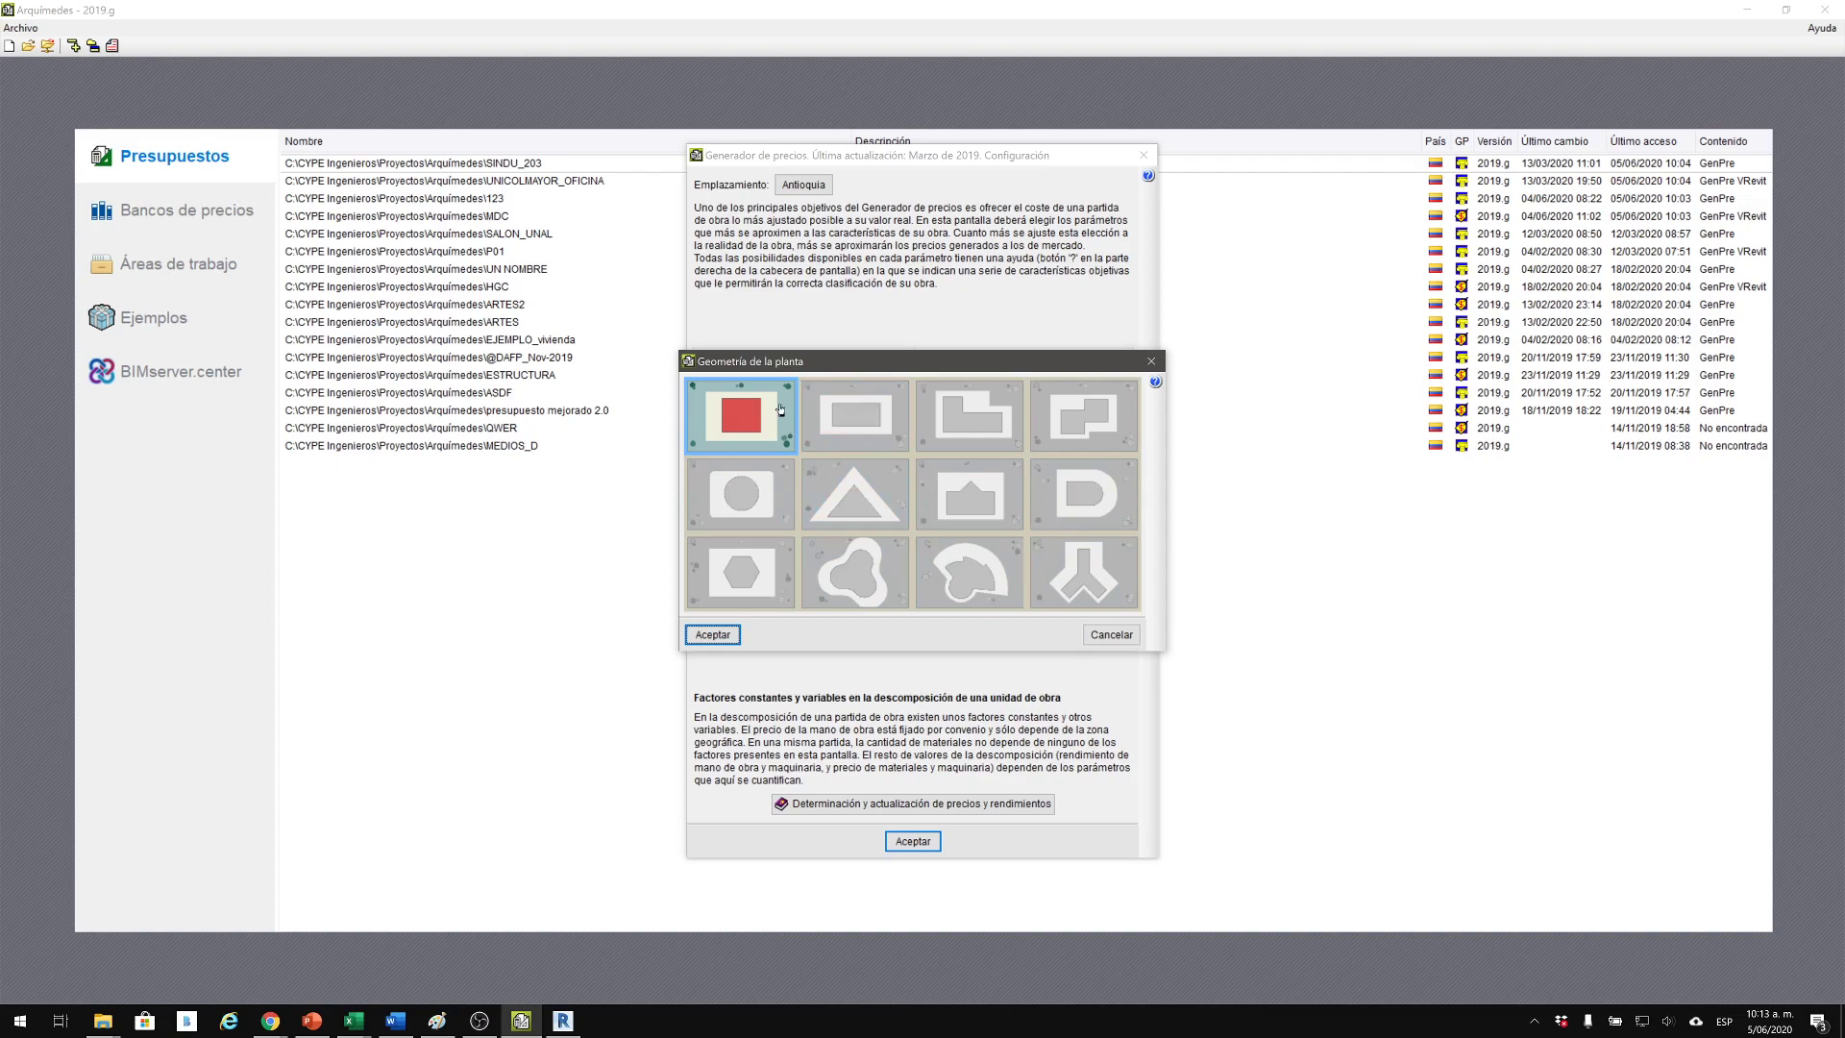
pyautogui.click(820, 394)
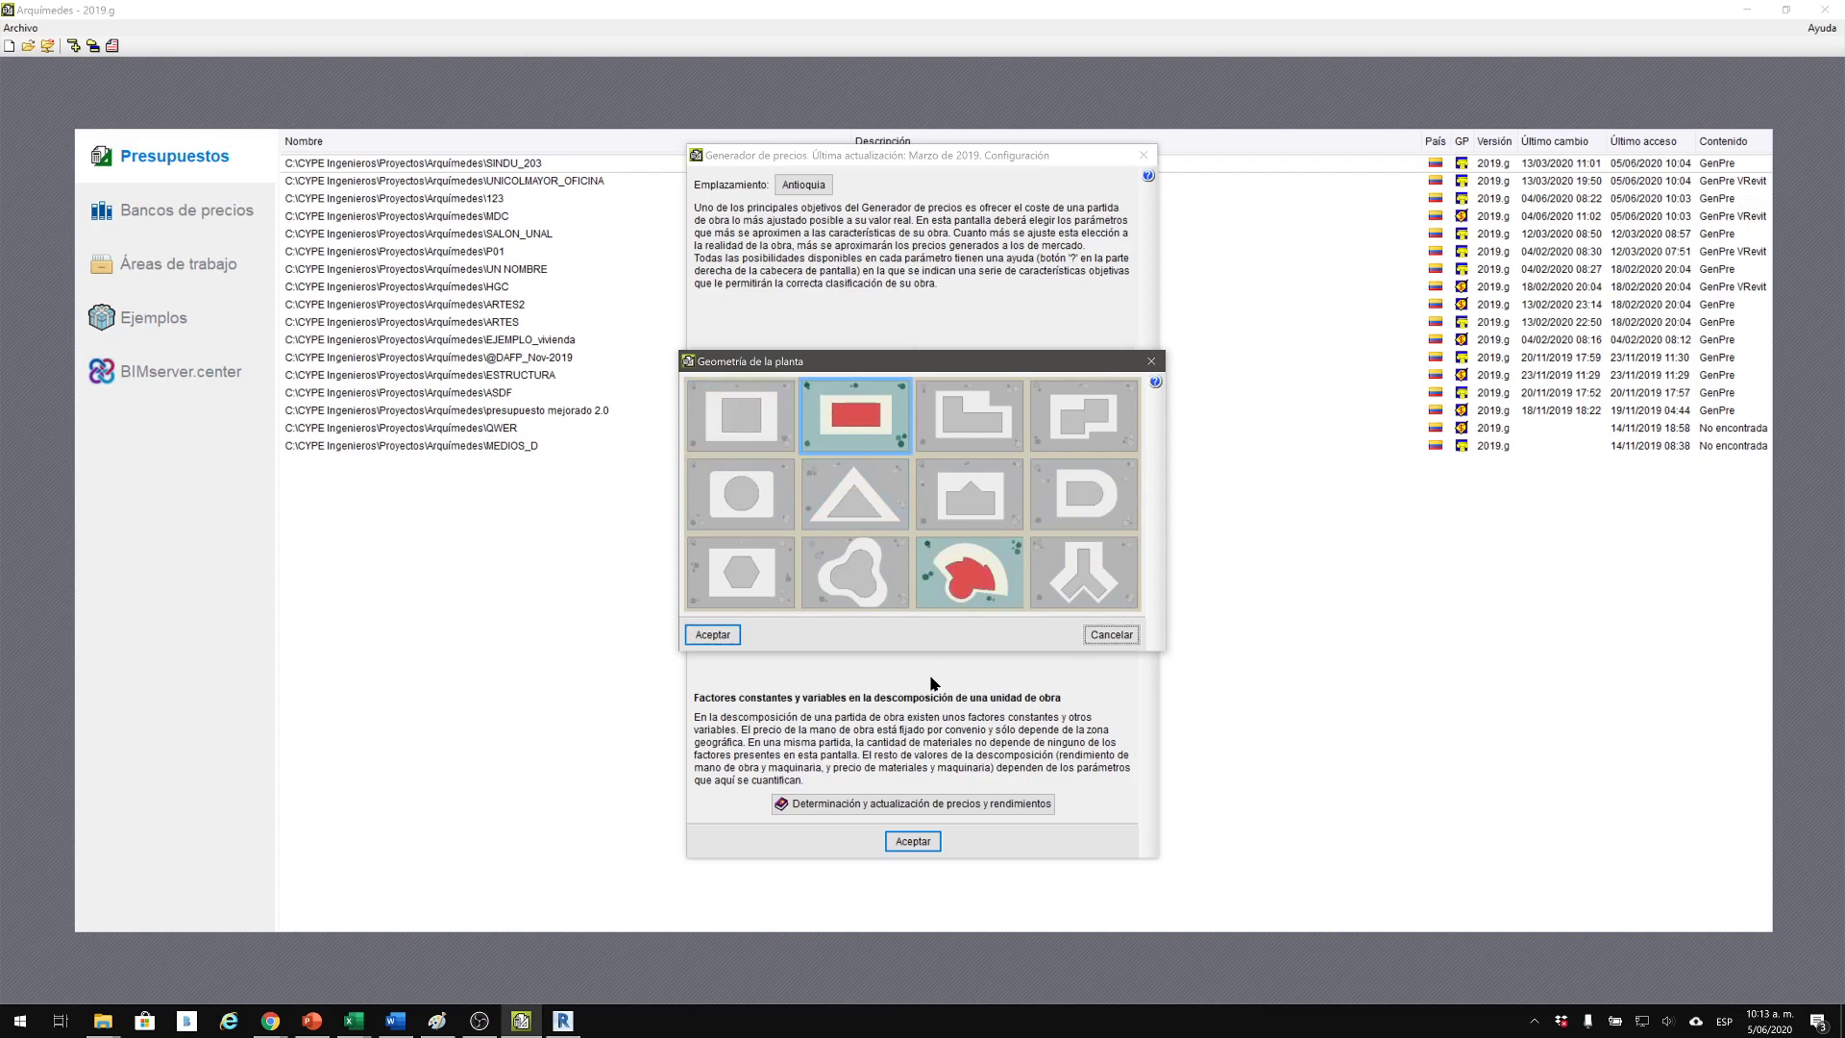
pyautogui.click(737, 638)
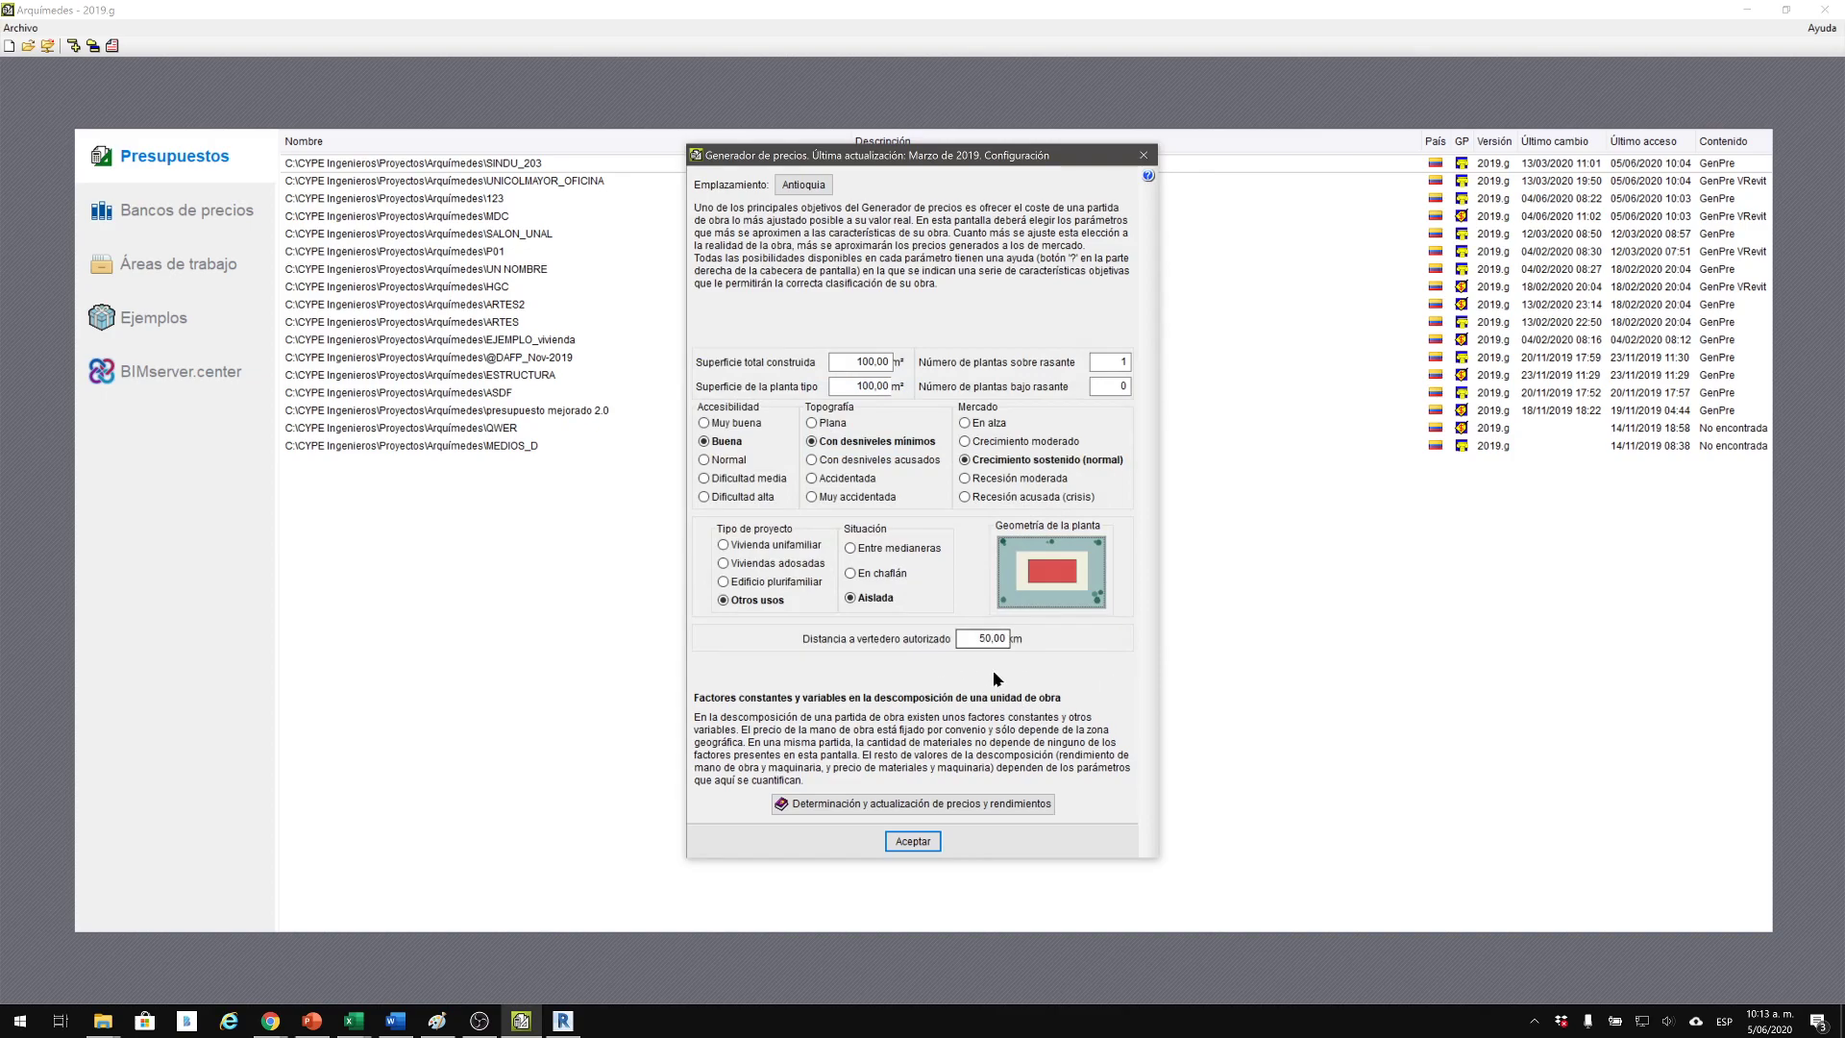
pyautogui.moveTo(916, 645)
pyautogui.click(929, 841)
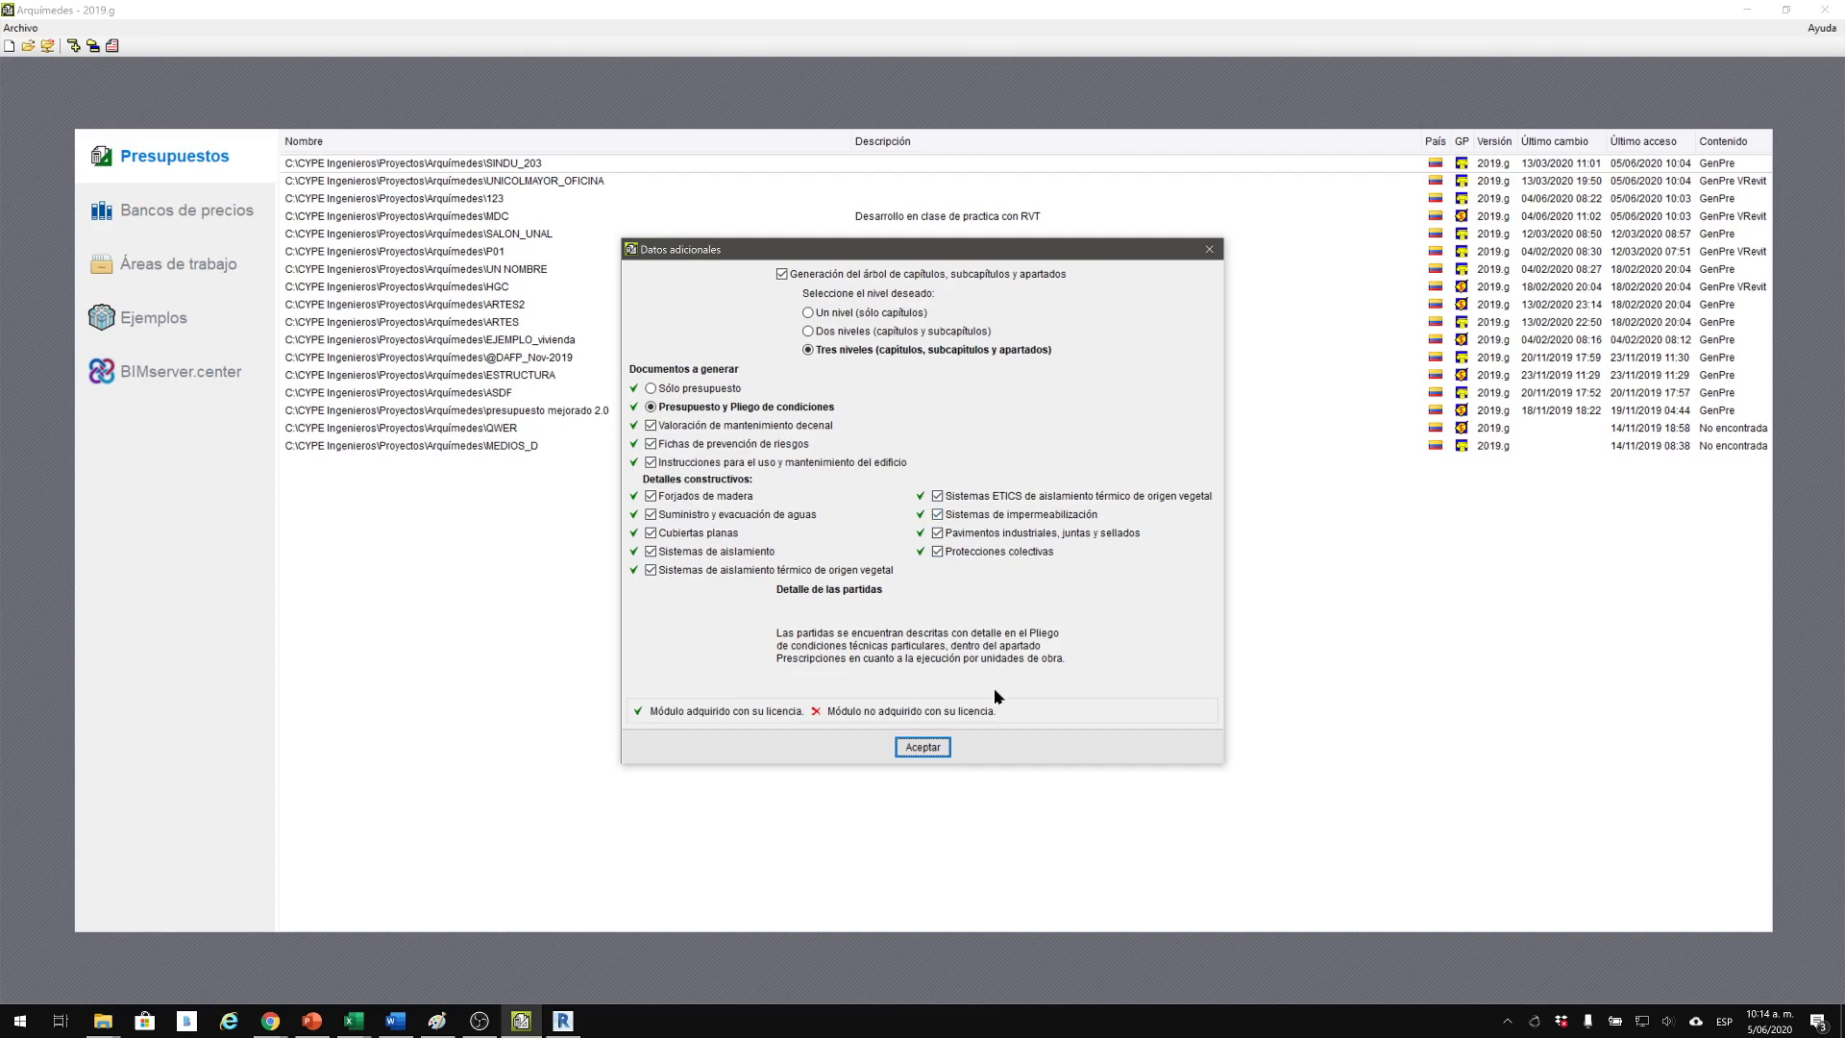
# Generate the budget with a three-level chapter tree and Presupuesto y Pliego de condiciones, declining the price generator help.
pyautogui.click(926, 748)
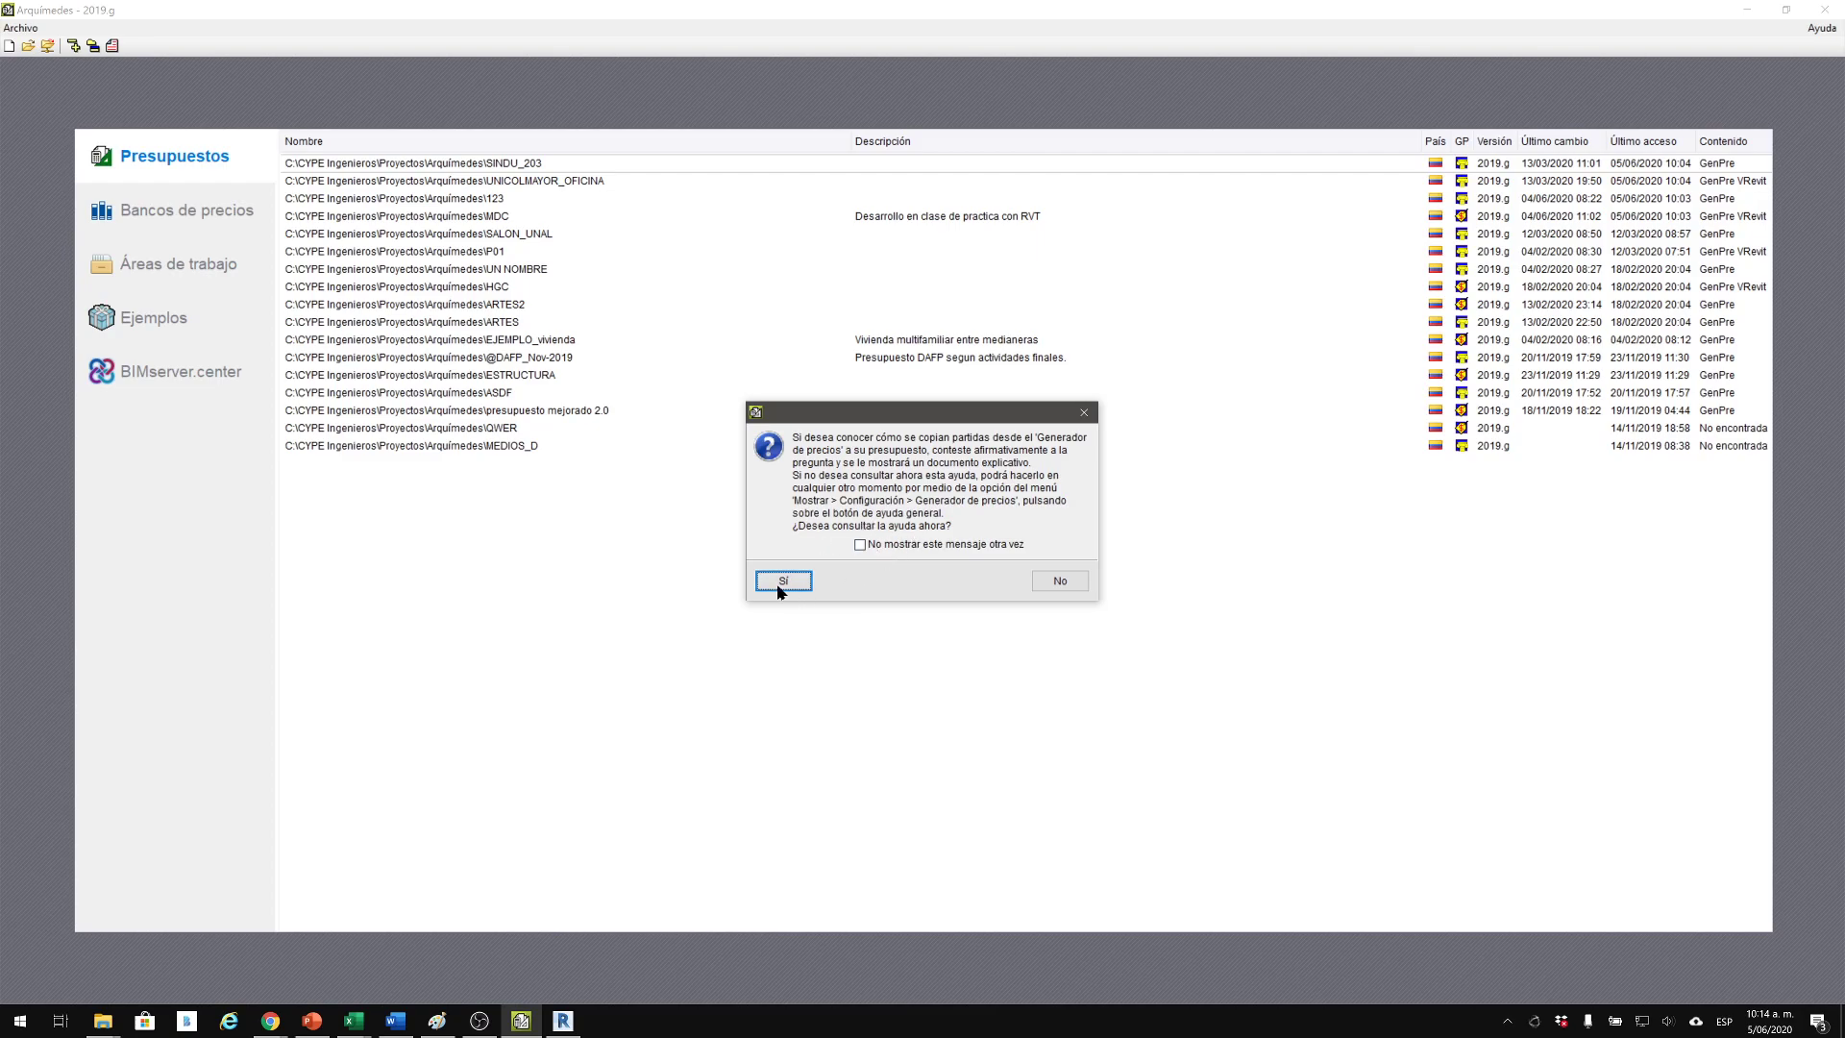
pyautogui.click(1061, 581)
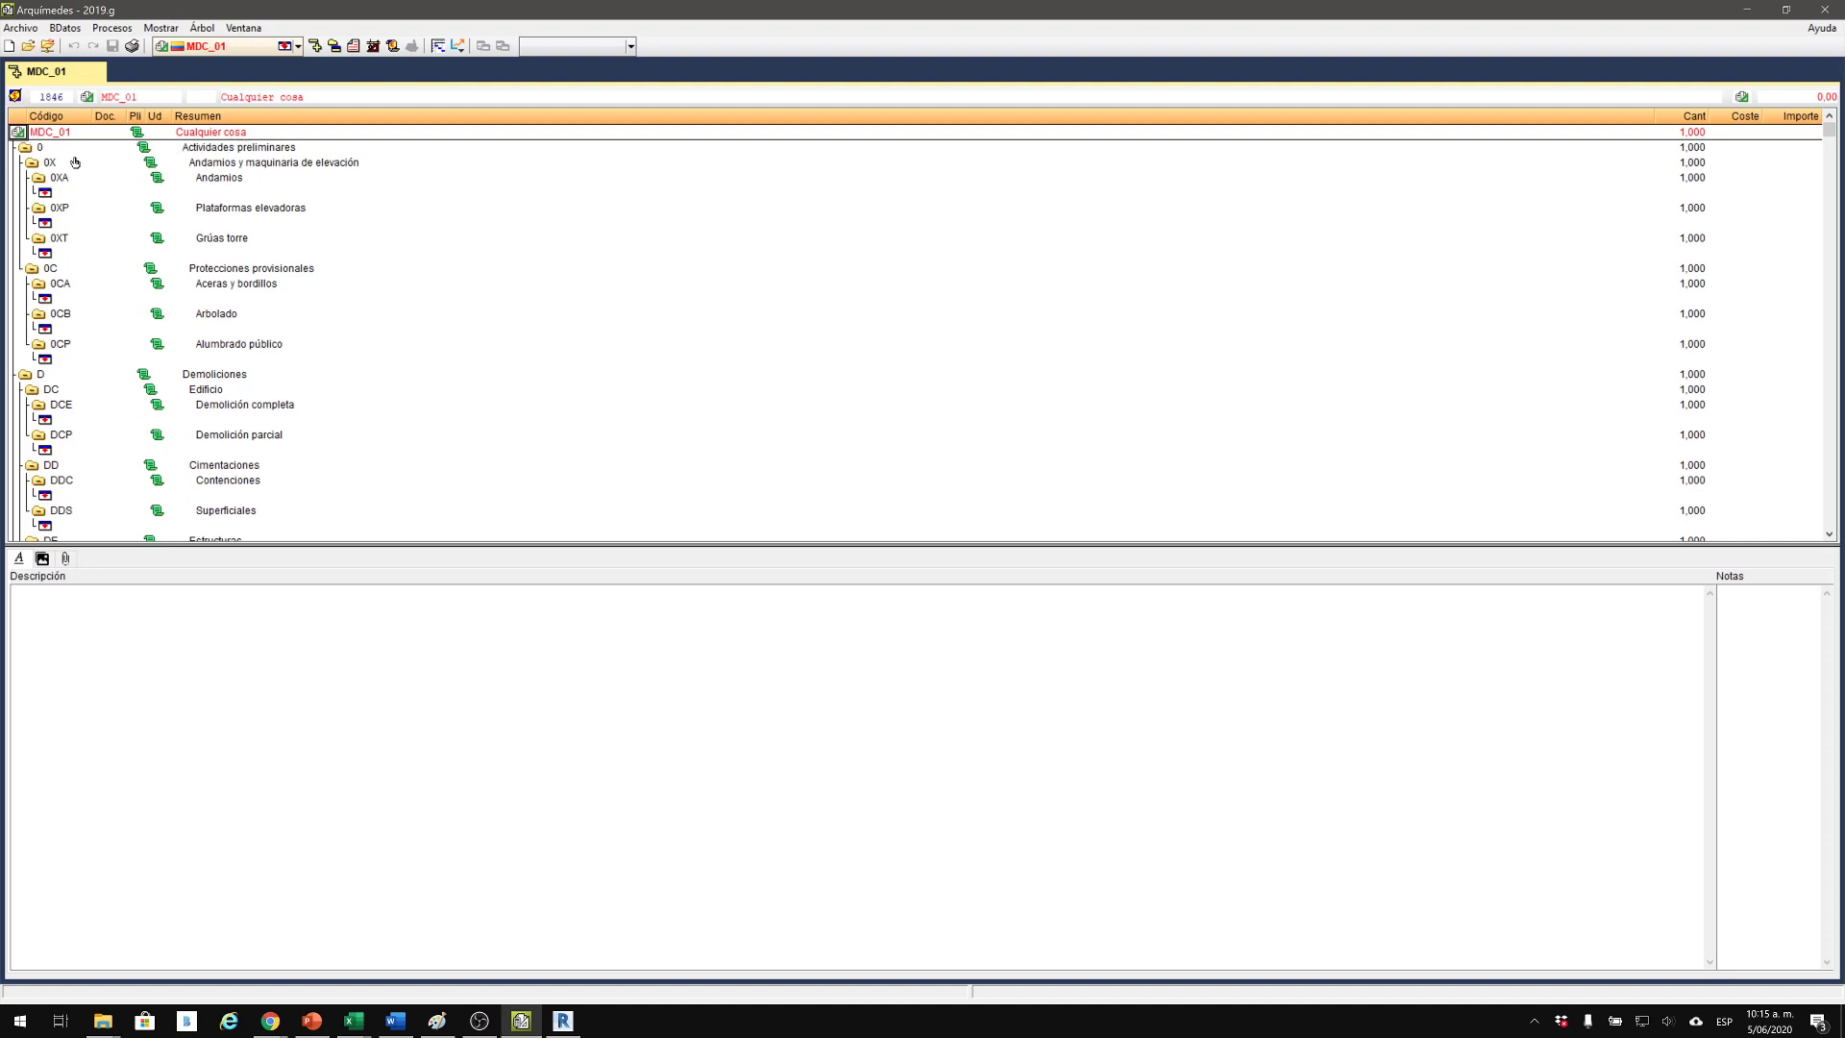
# Examine the Actividades preliminares chapter and its subchapter Andamios y maquinaria de elevación in the budget tree.
pyautogui.click(231, 147)
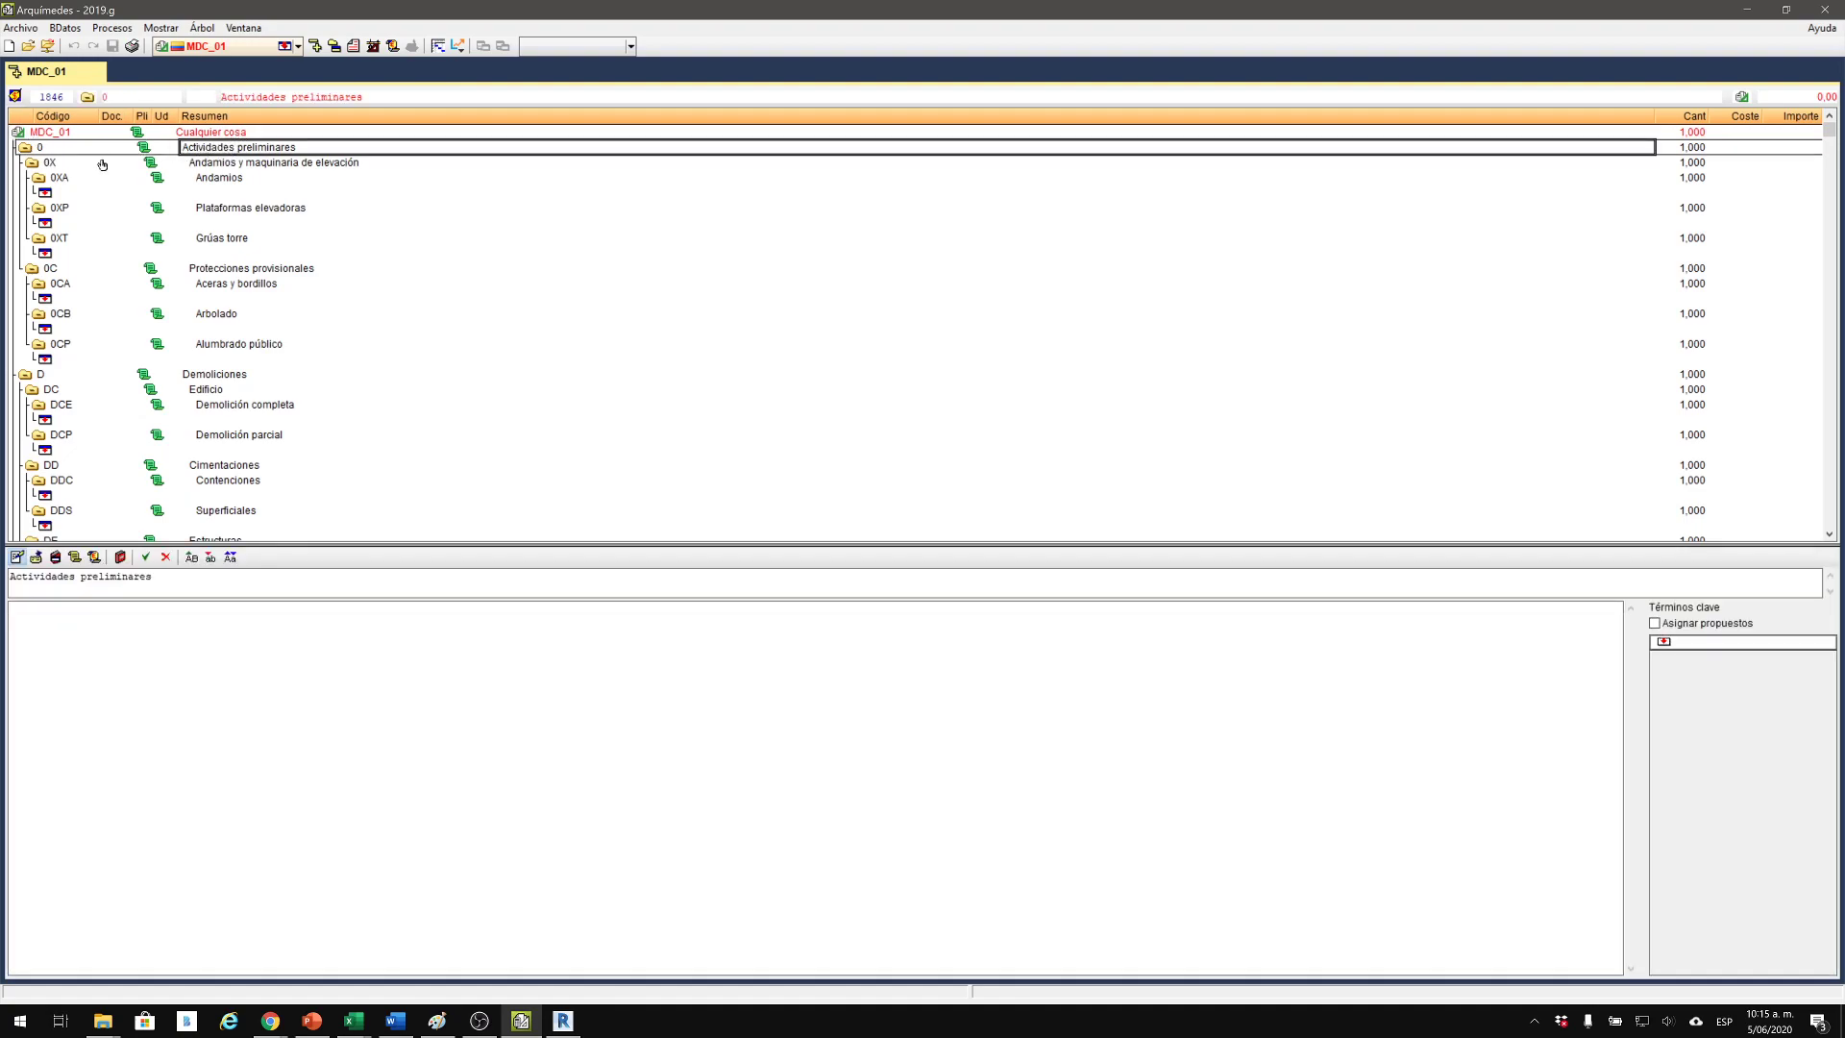
pyautogui.click(49, 167)
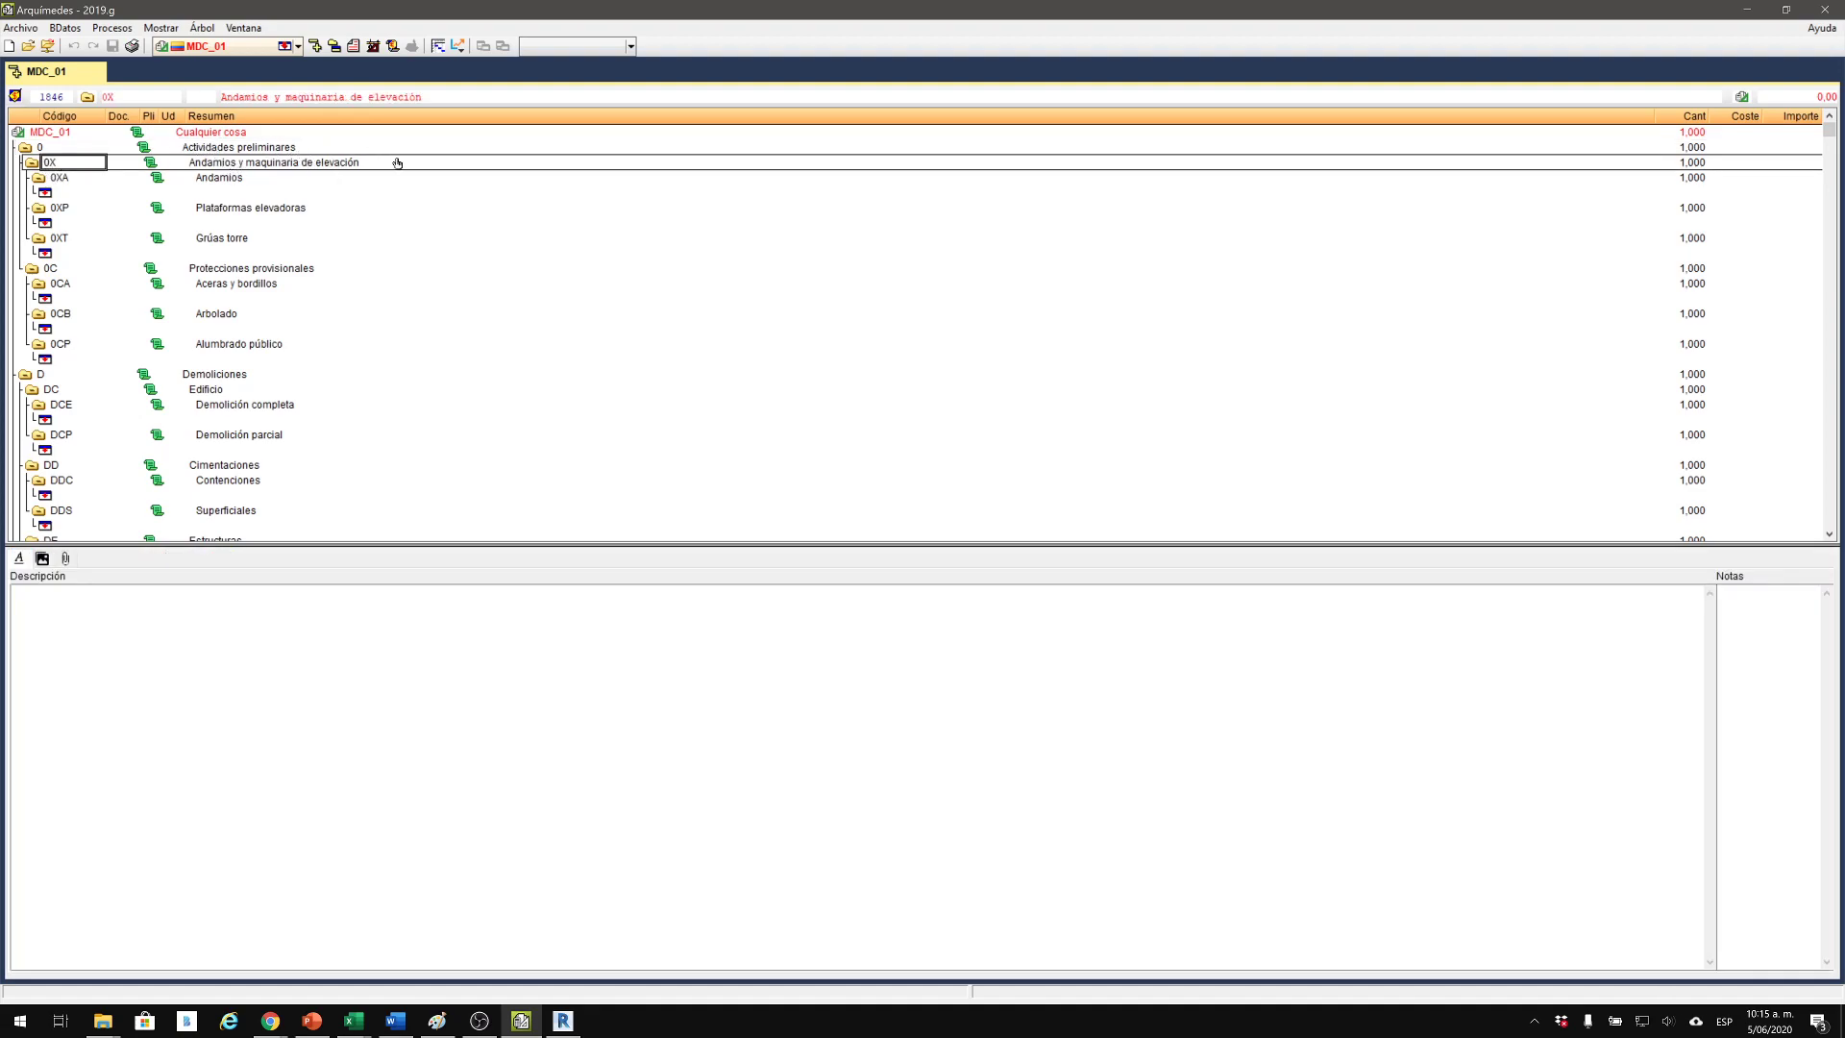
# Delete the Plataformas elevadoras subchapter from Andamios y maquinaria de elevación in the MDC_01 budget.
pyautogui.click(222, 181)
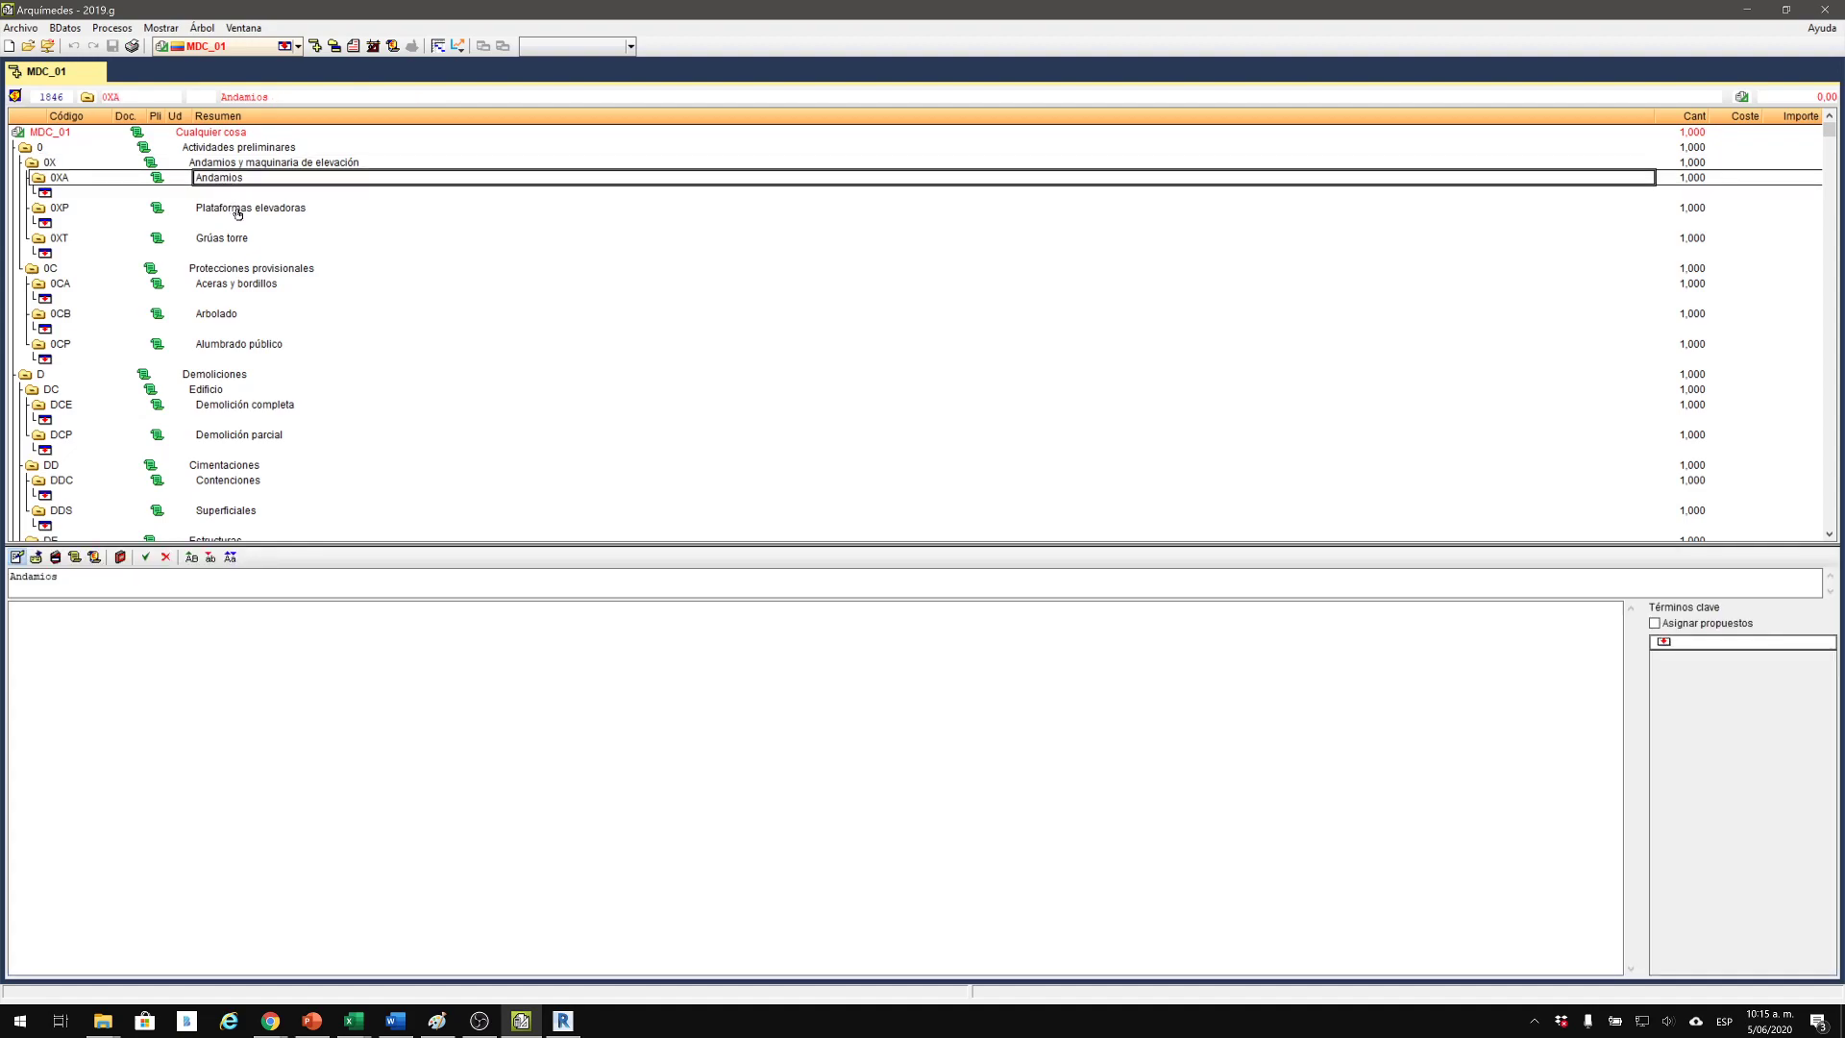
pyautogui.click(238, 211)
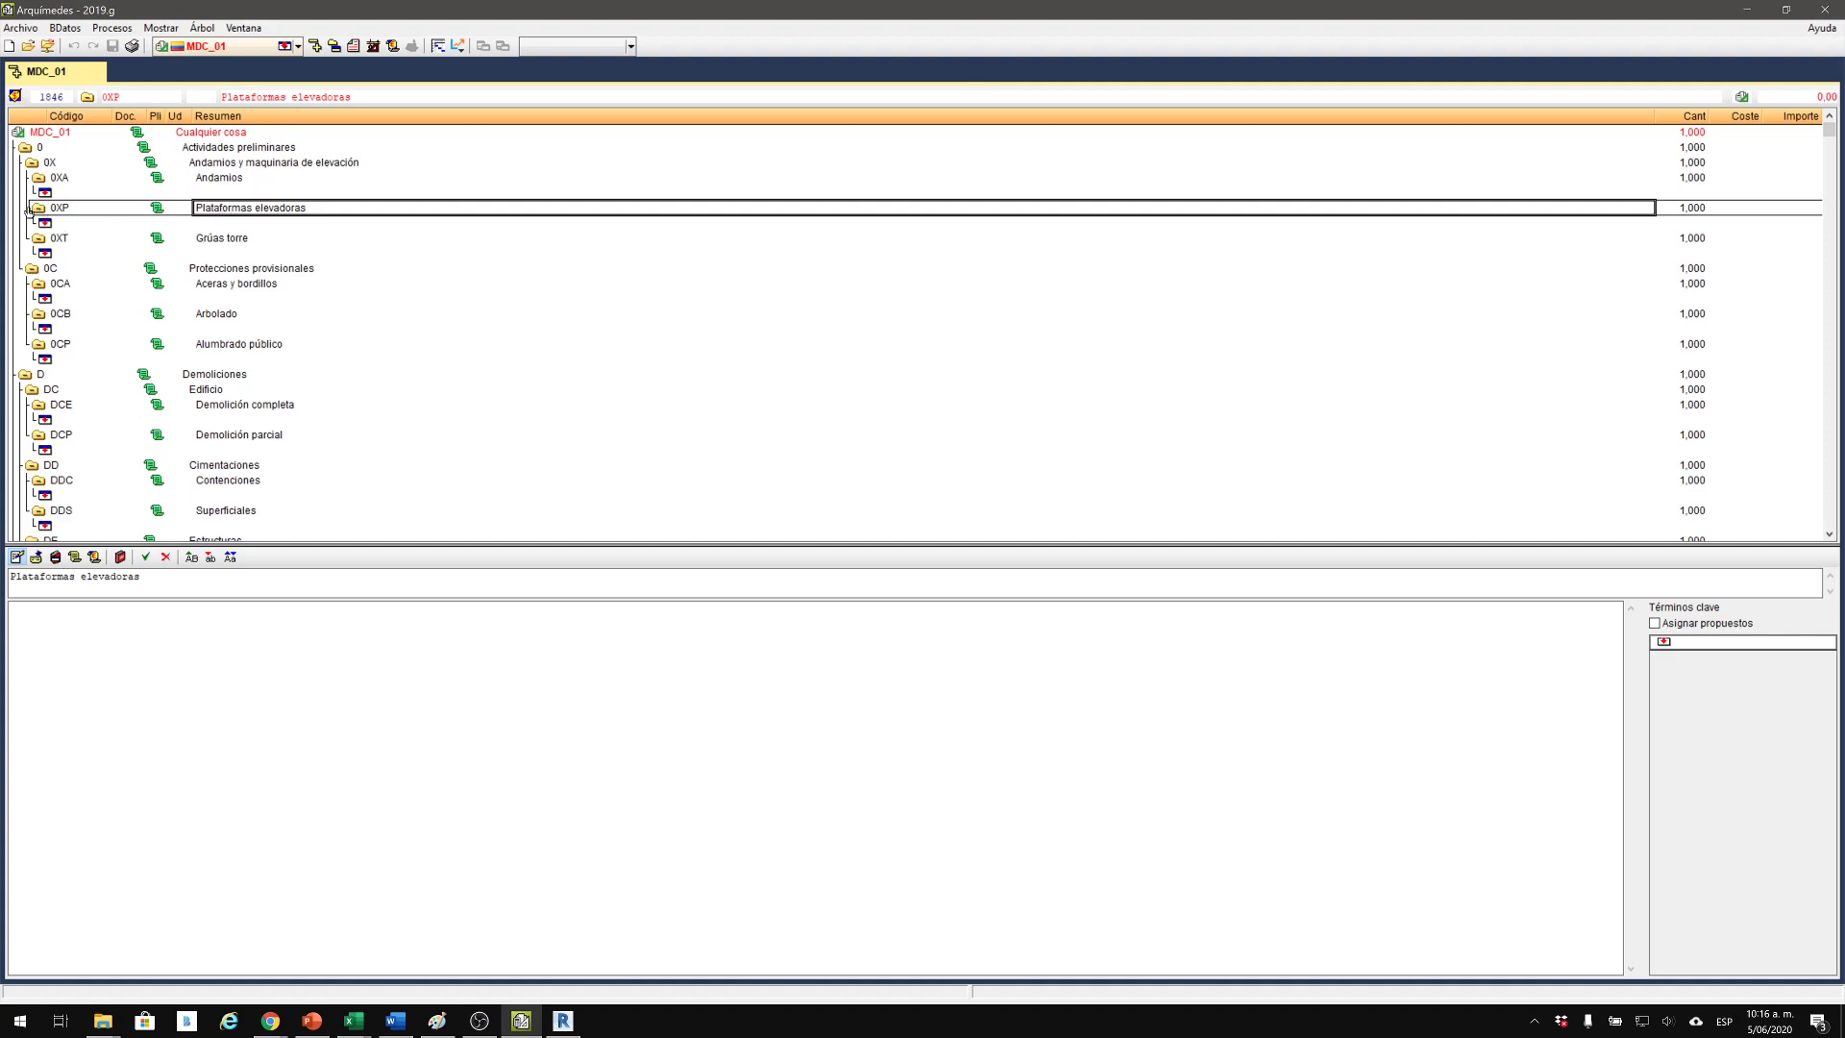
pyautogui.click(39, 210)
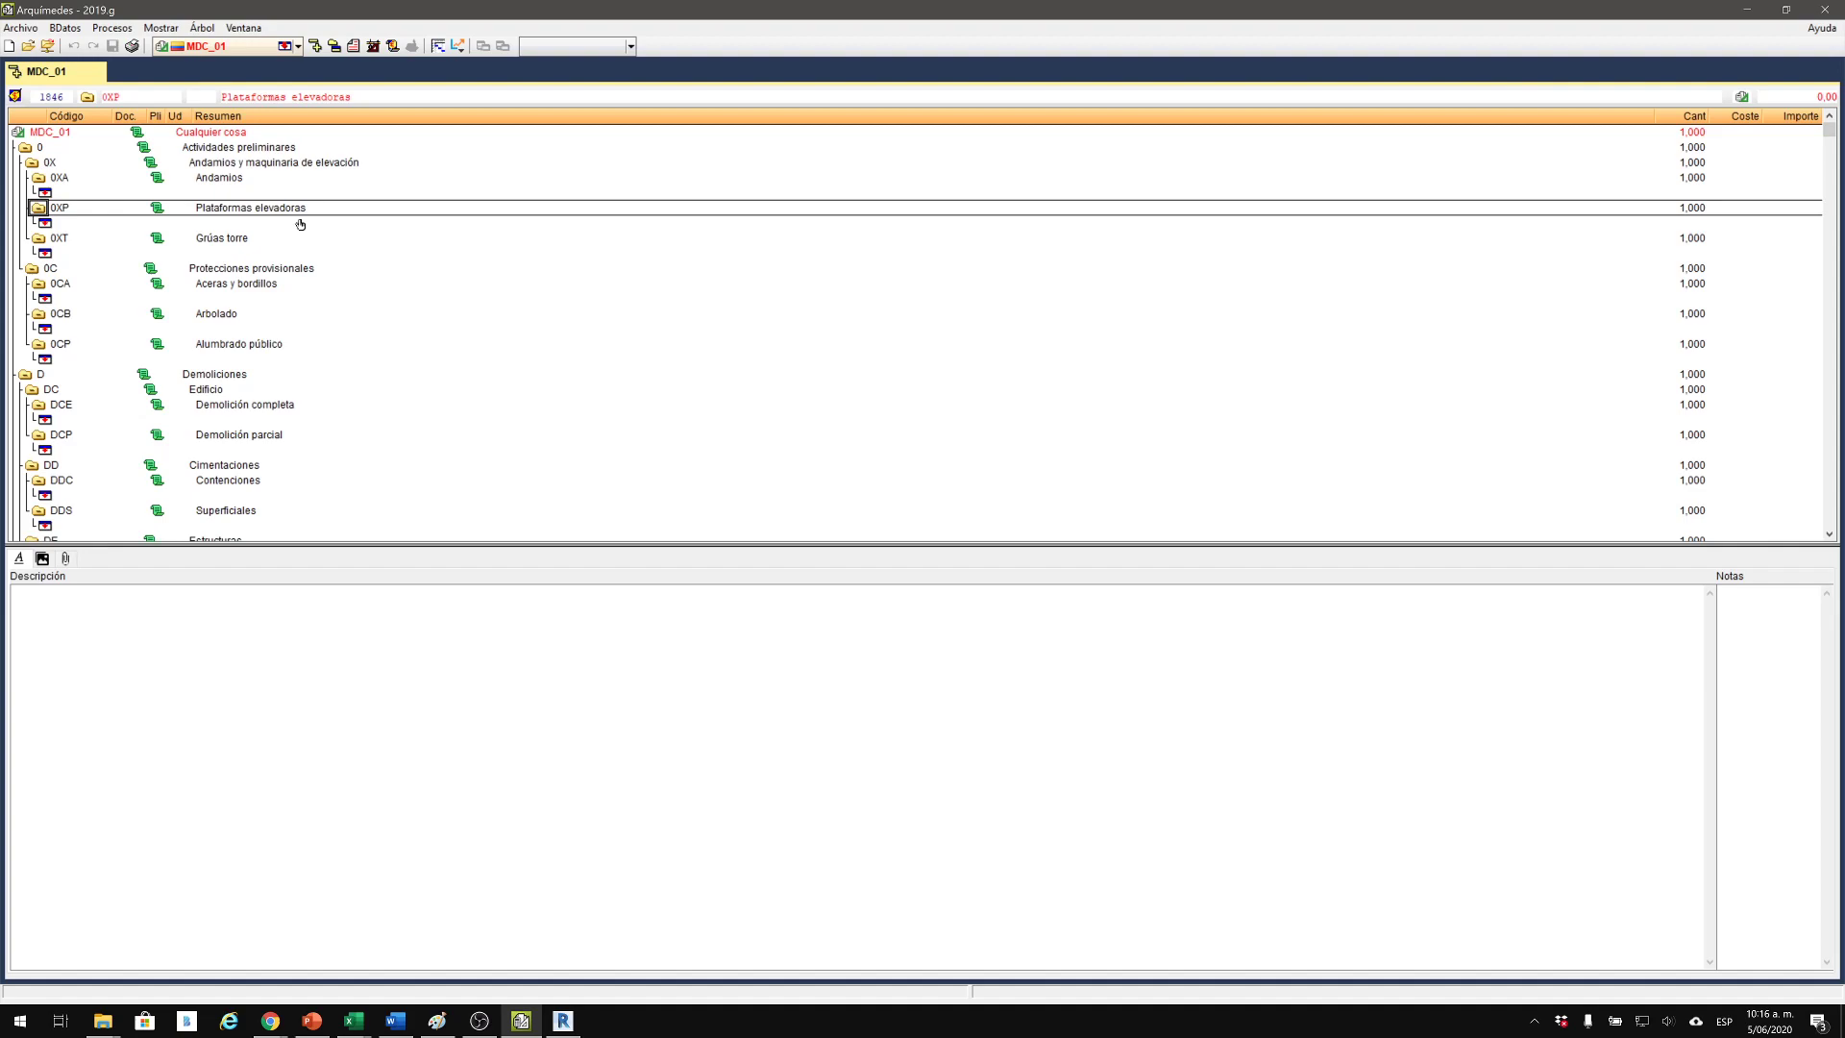
pyautogui.press('Delete')
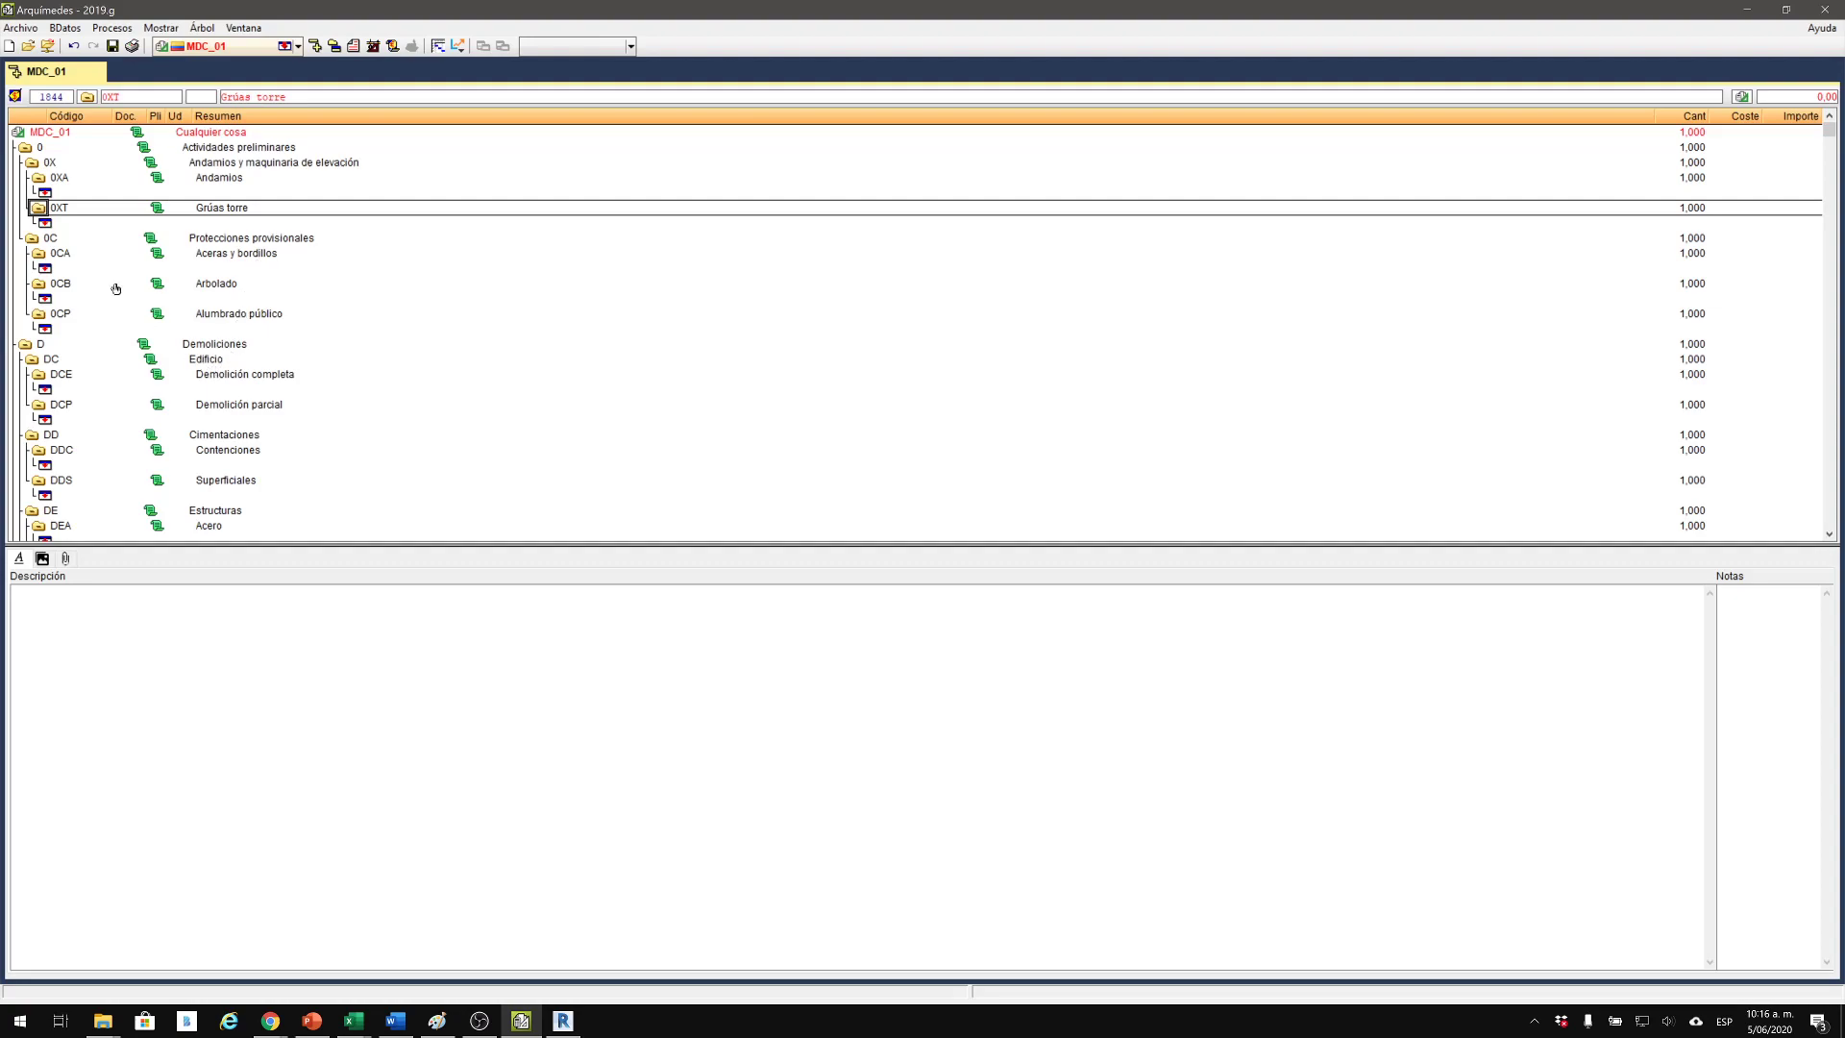
# Delete the whole Demoliciones chapter from the MDC_01 budget tree.
pyautogui.scroll(-2, 327, 428)
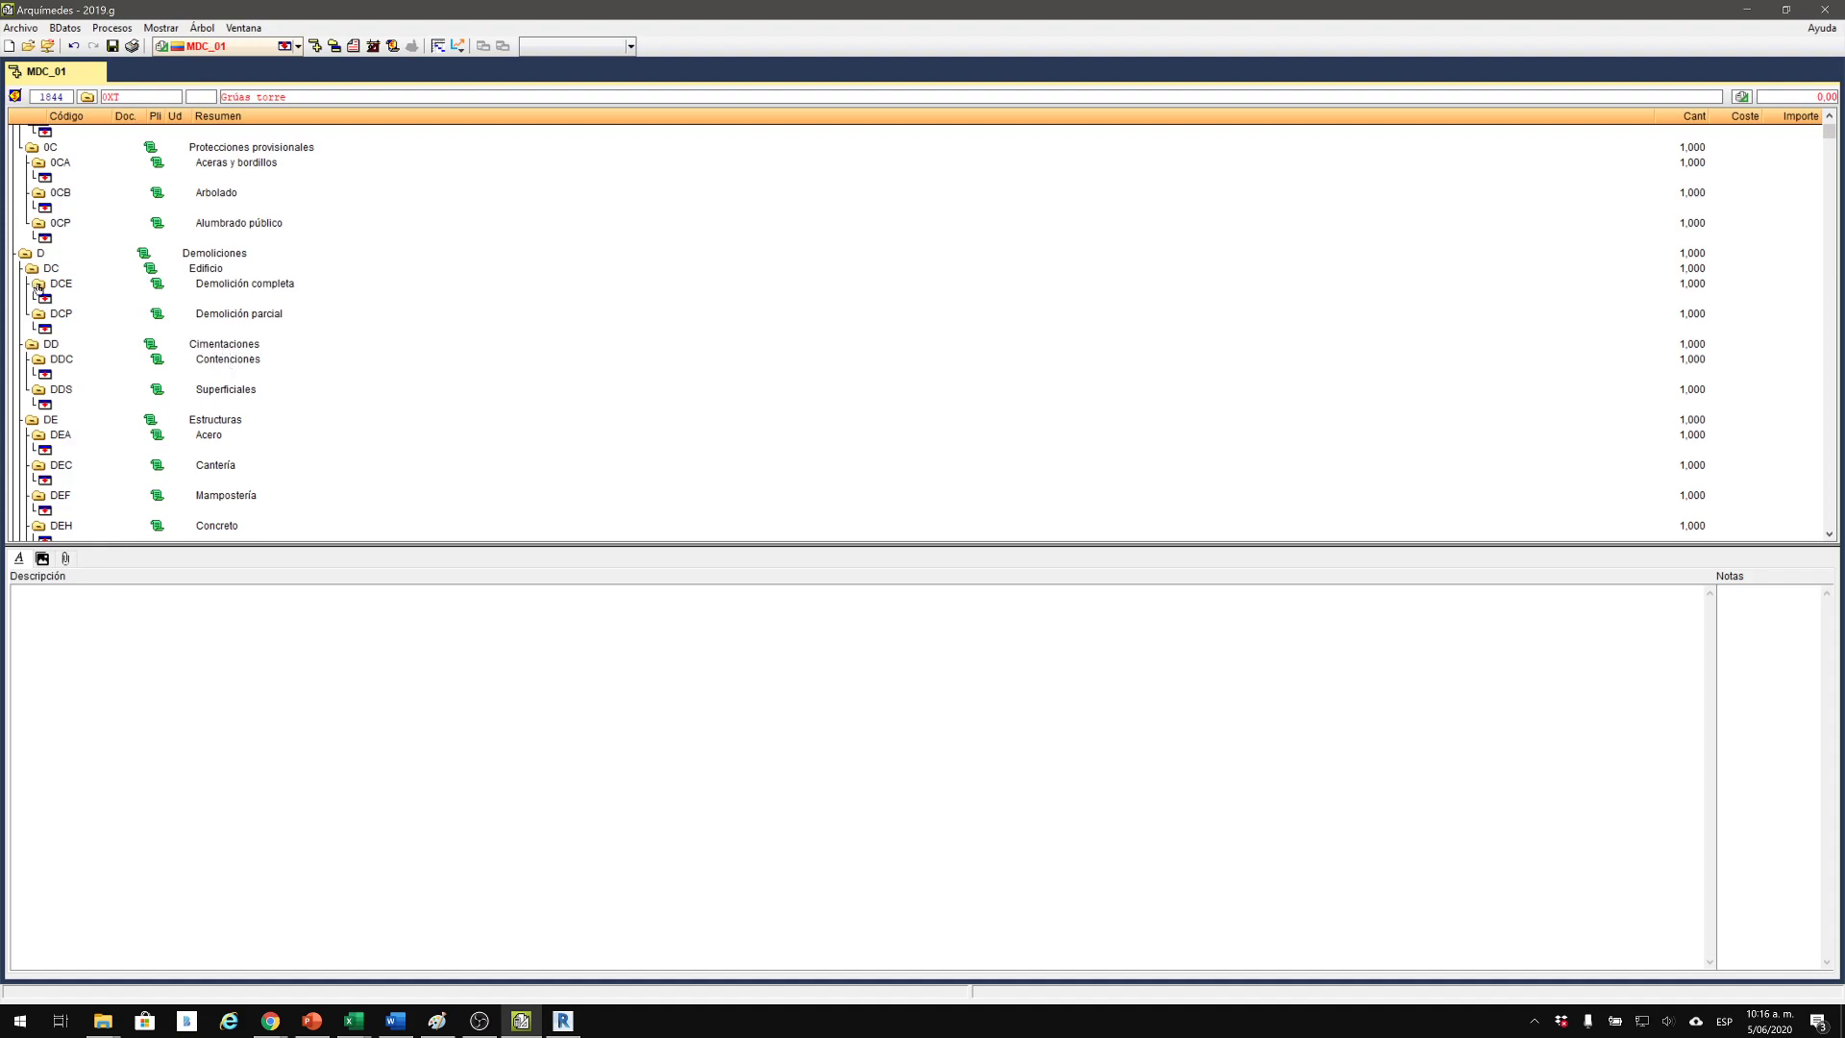
pyautogui.click(26, 255)
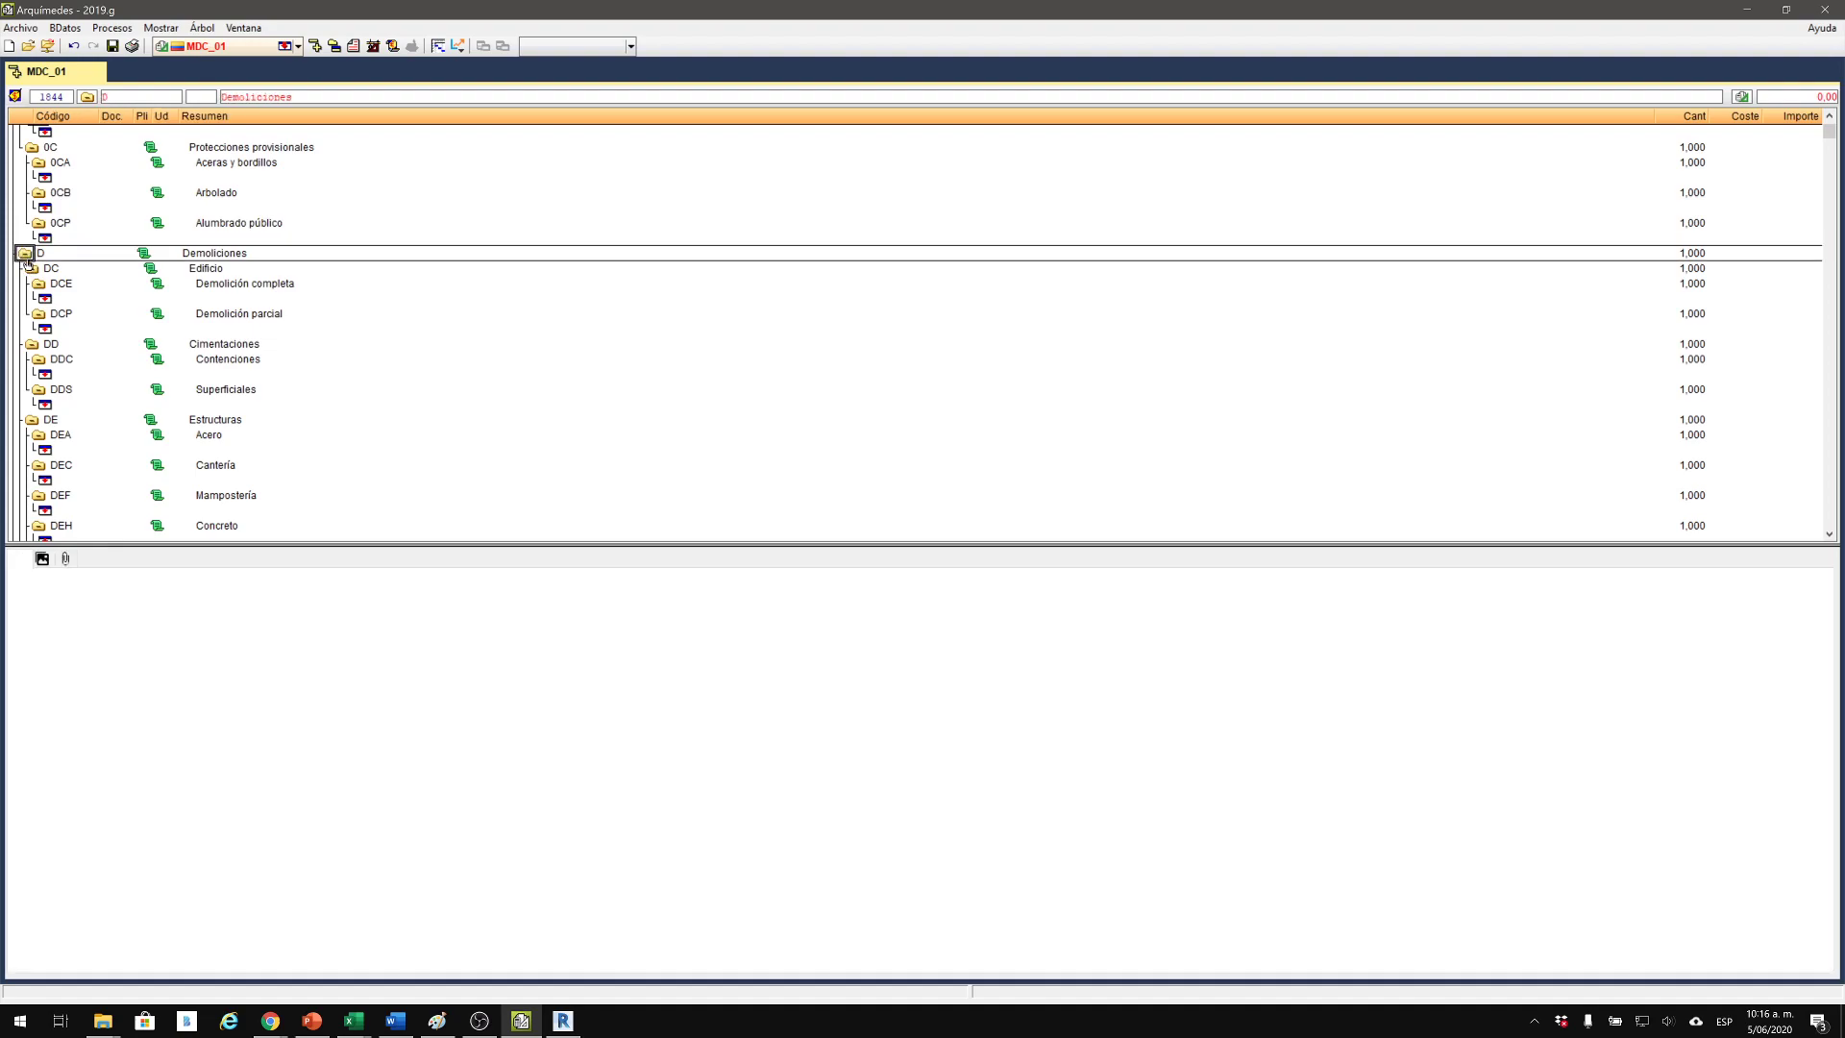
pyautogui.press('Delete')
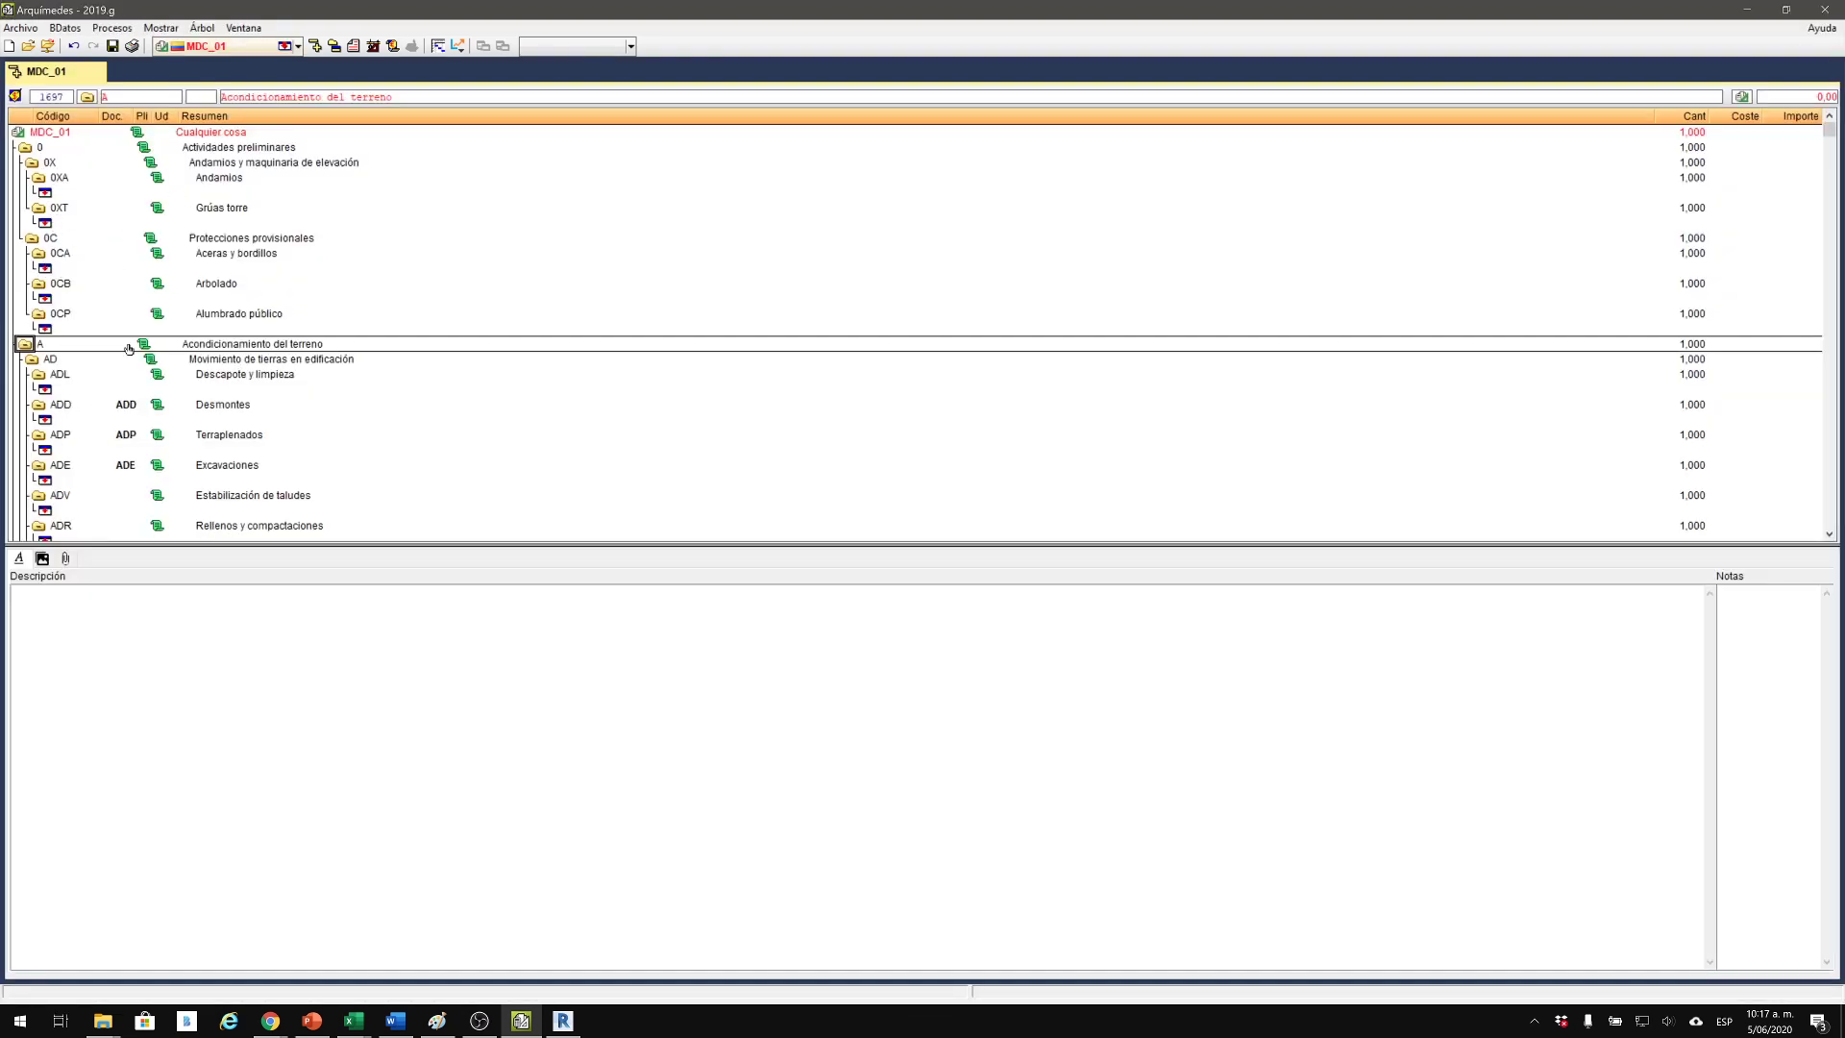
# Open the recently used budget 123 alongside MDC_01.
pyautogui.click(21, 27)
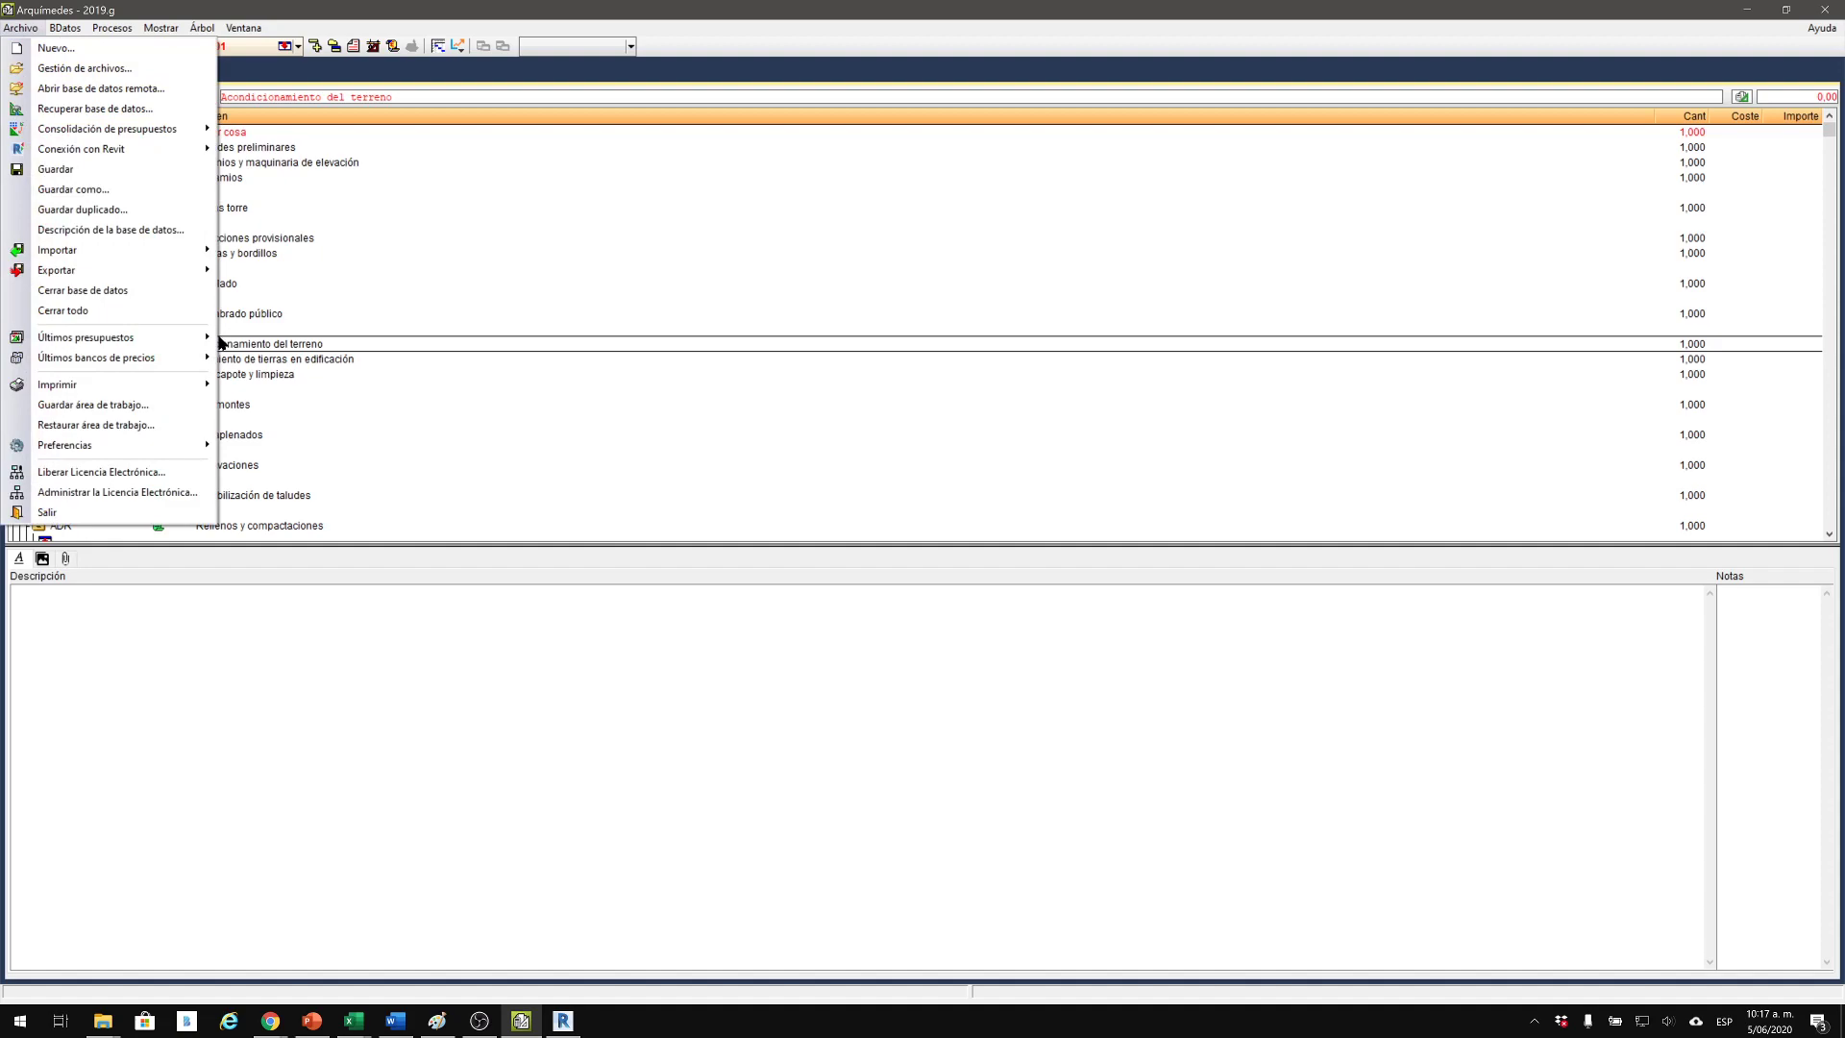
pyautogui.moveTo(207, 343)
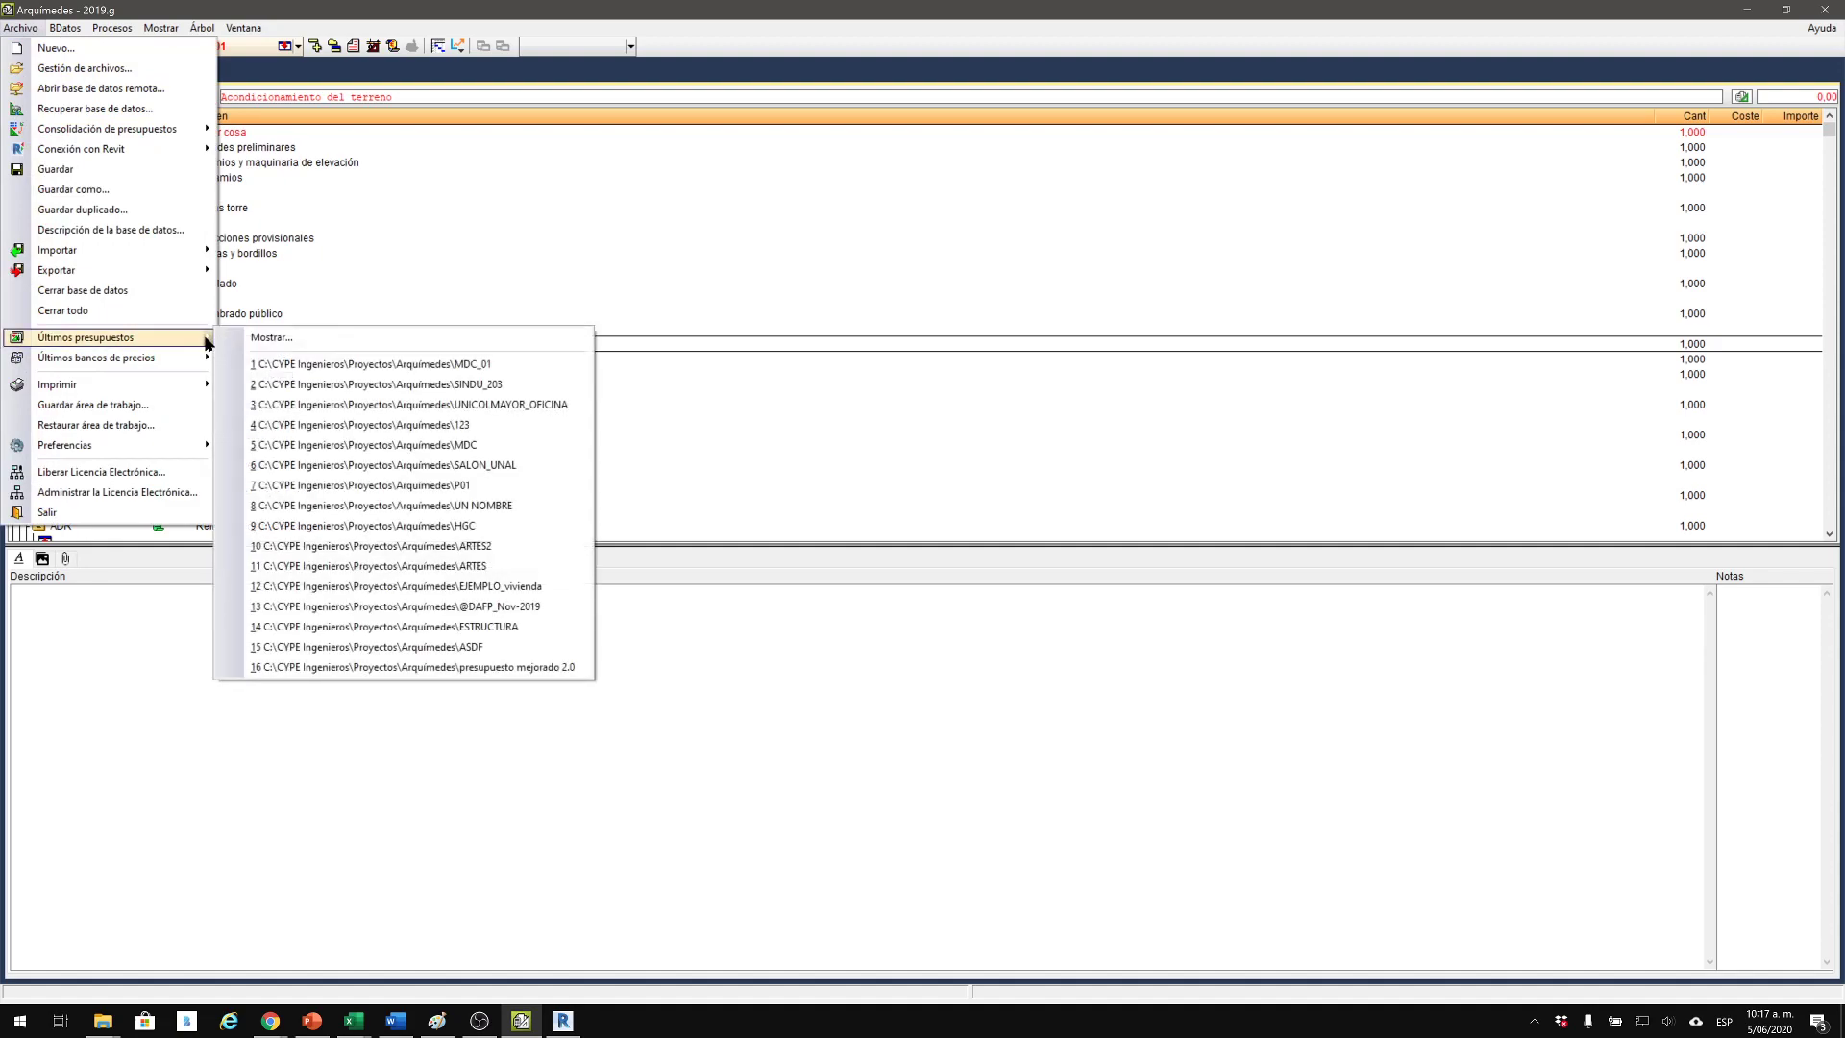
pyautogui.click(426, 425)
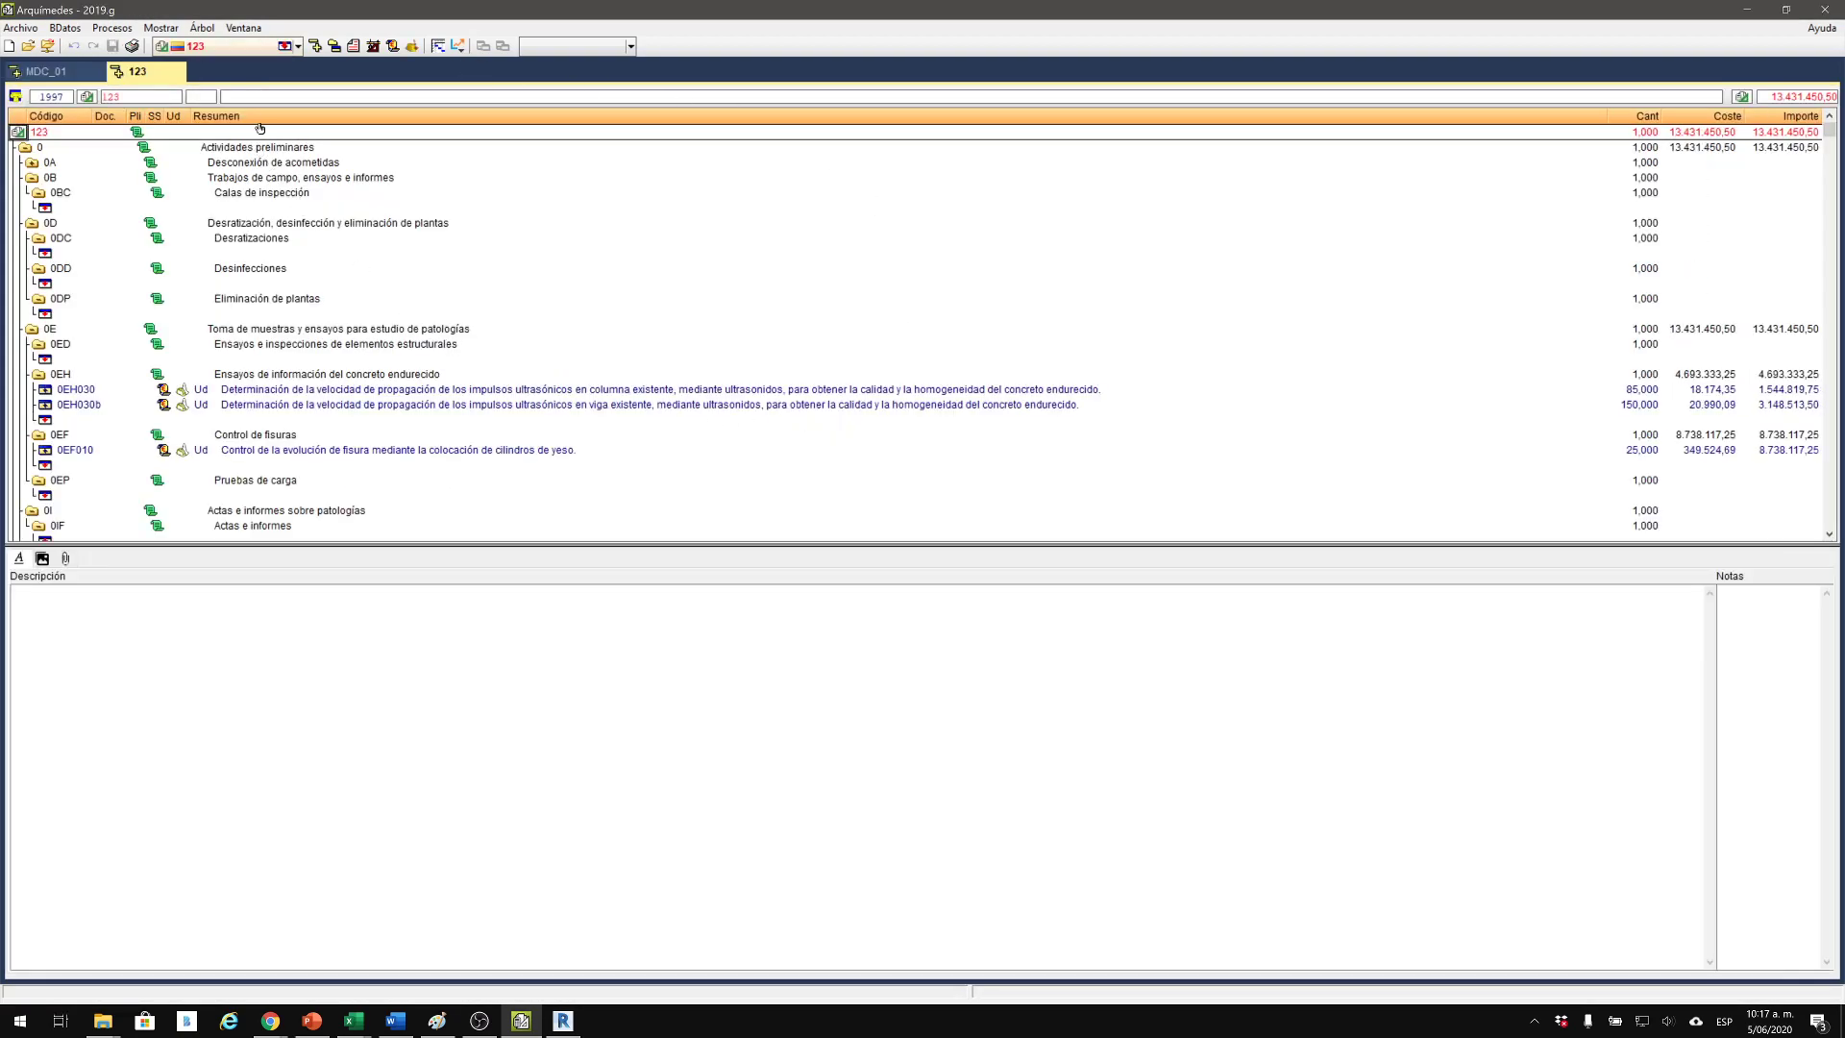
# Return to the MDC_01 budget and look through its Acondicionamiento del terreno and Cimentaciones chapters.
pyautogui.click(63, 76)
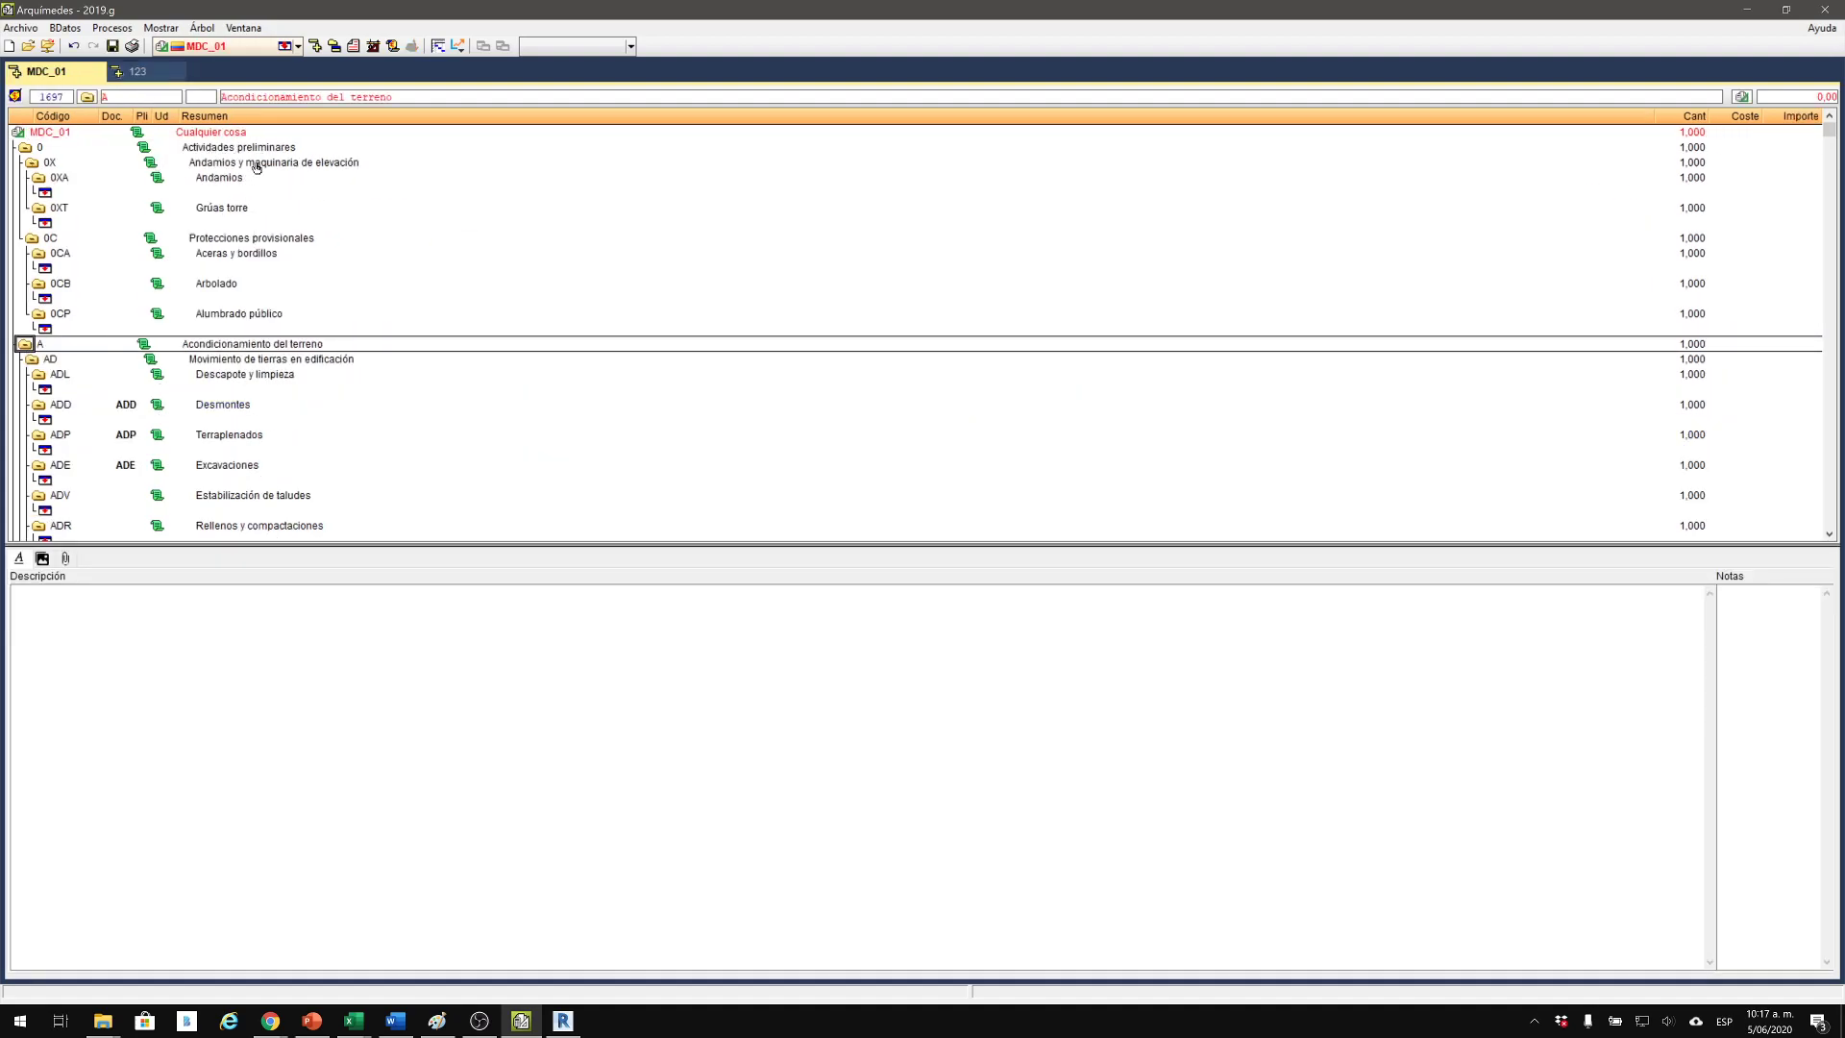
pyautogui.scroll(-7, 289, 365)
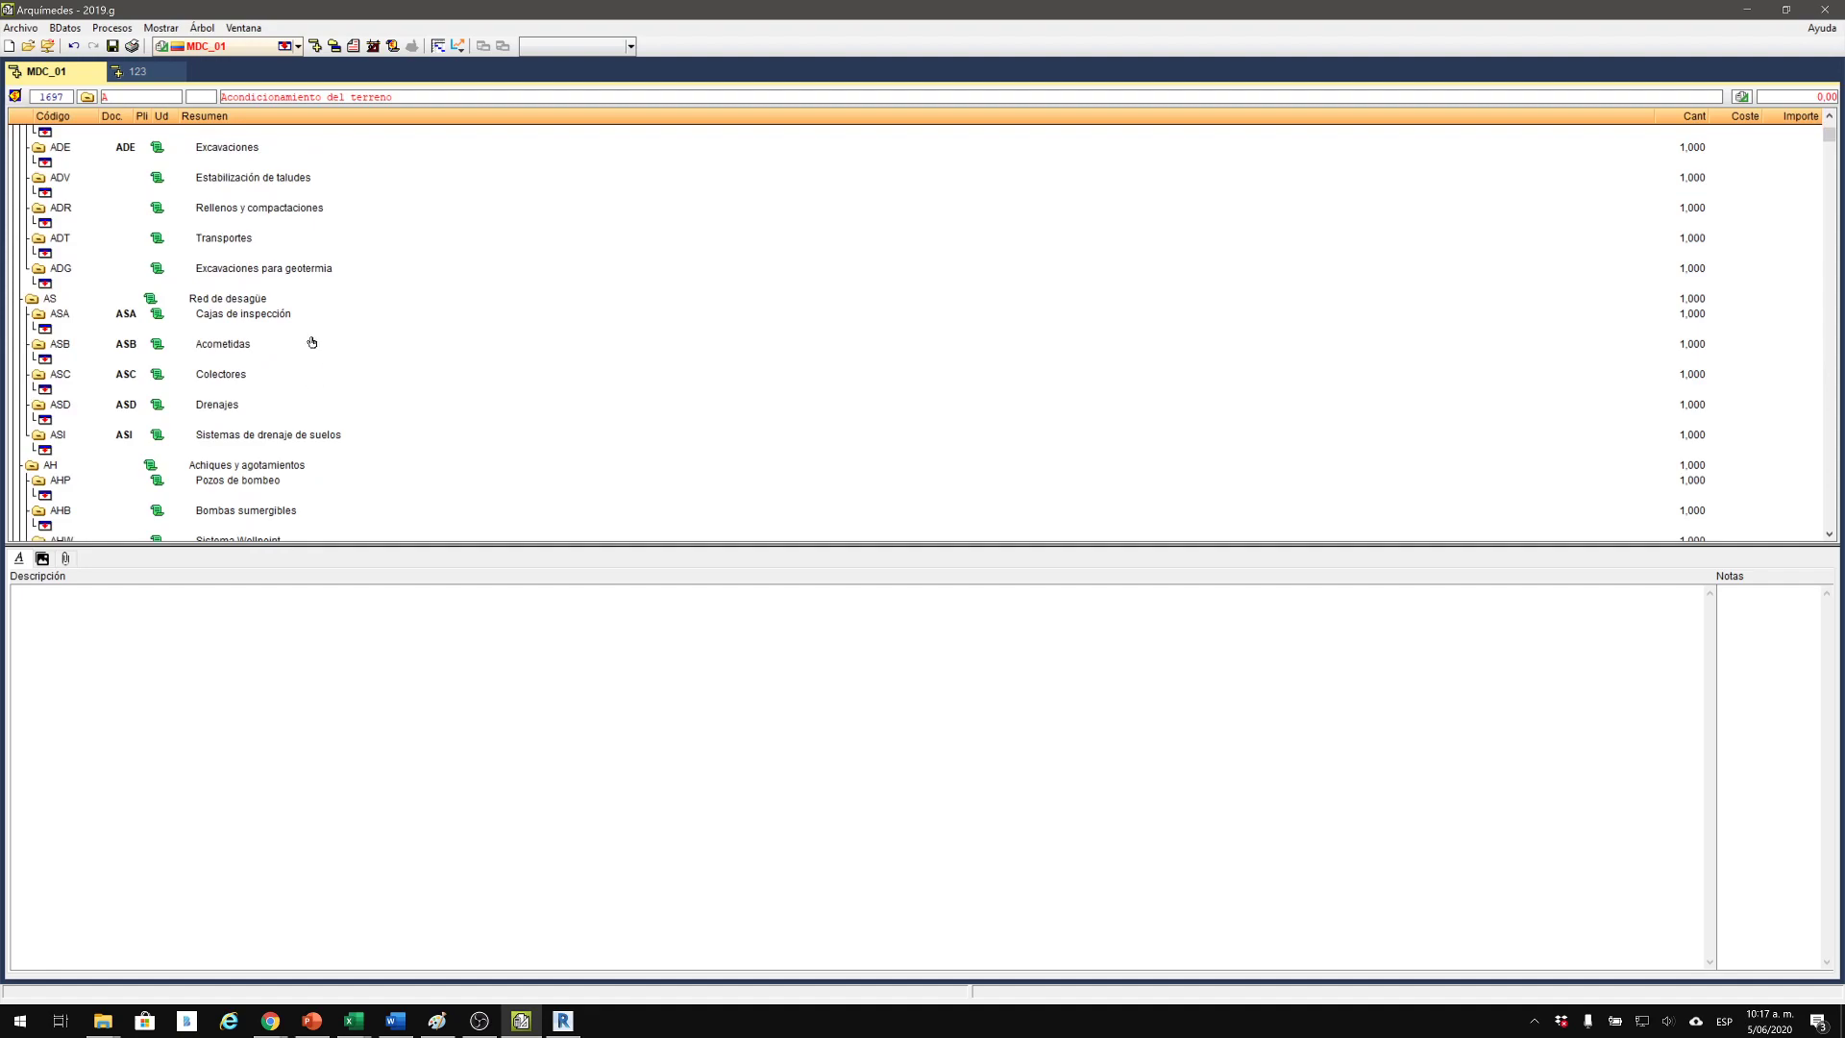
pyautogui.scroll(-7, 245, 296)
pyautogui.scroll(-2, 214, 321)
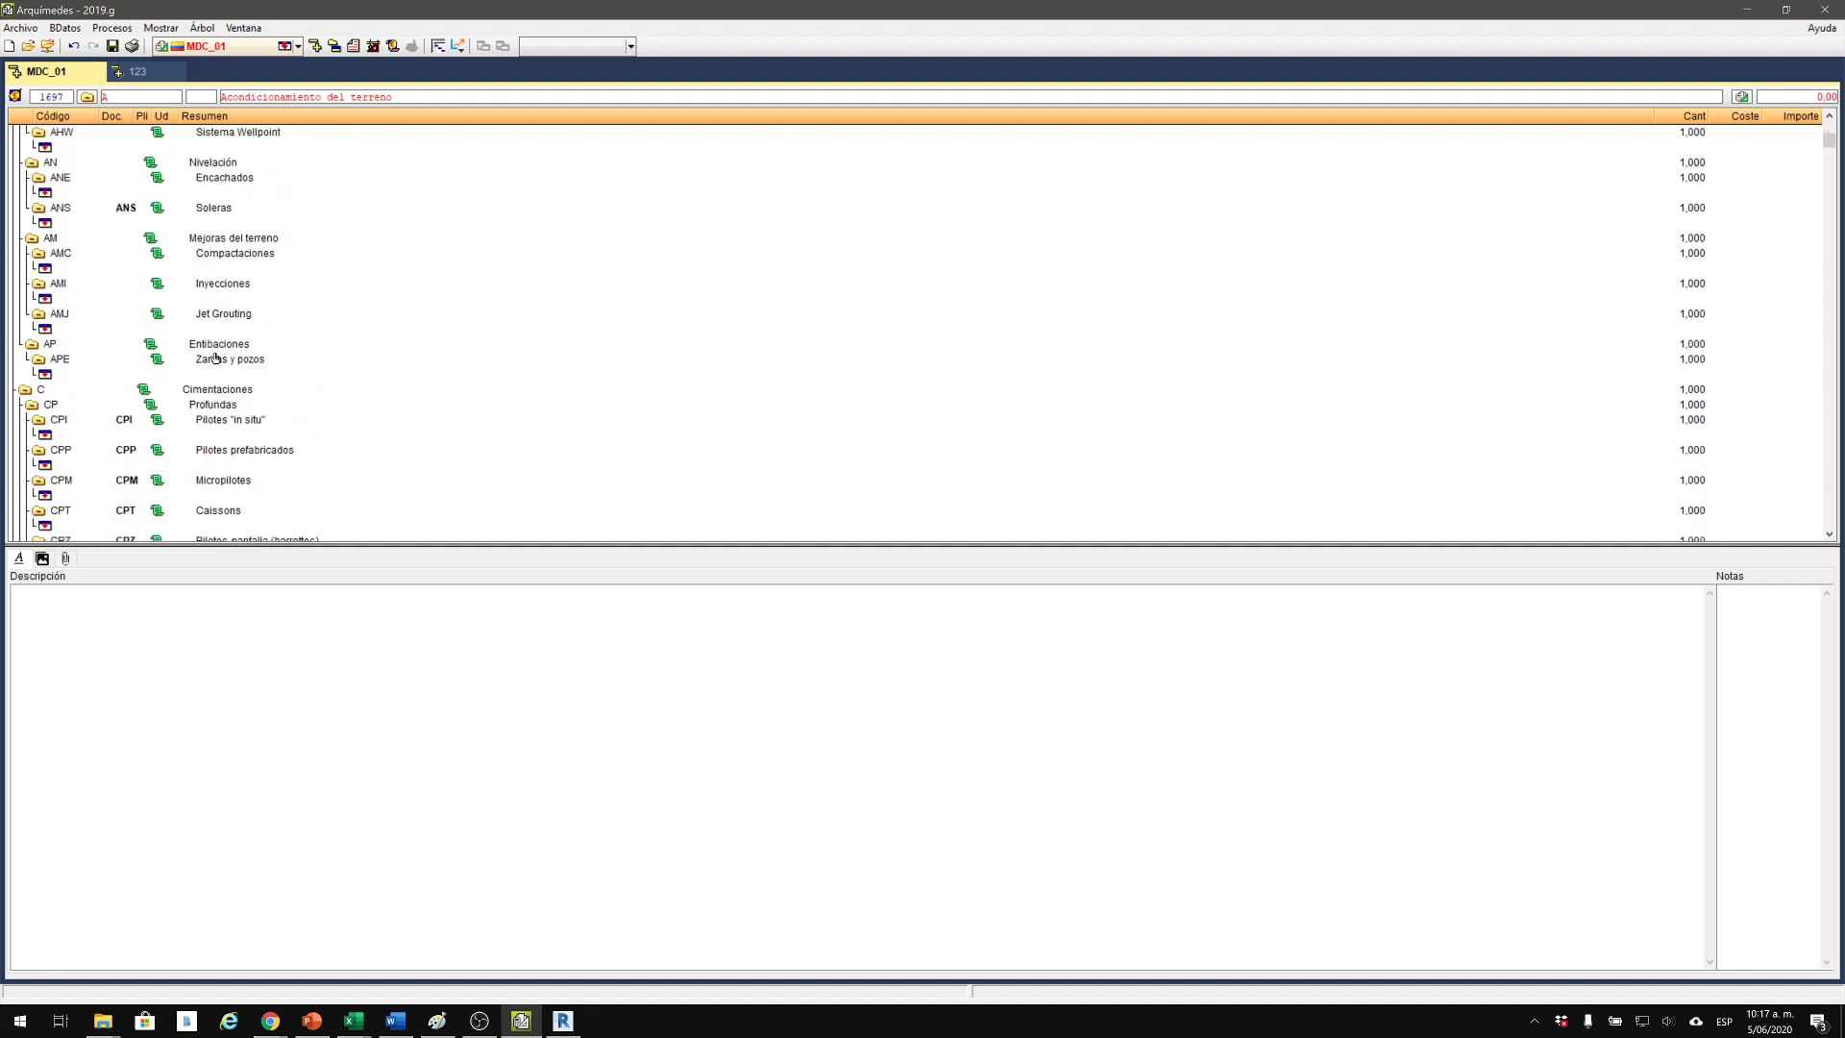
pyautogui.scroll(-3, 214, 365)
pyautogui.scroll(20, 216, 375)
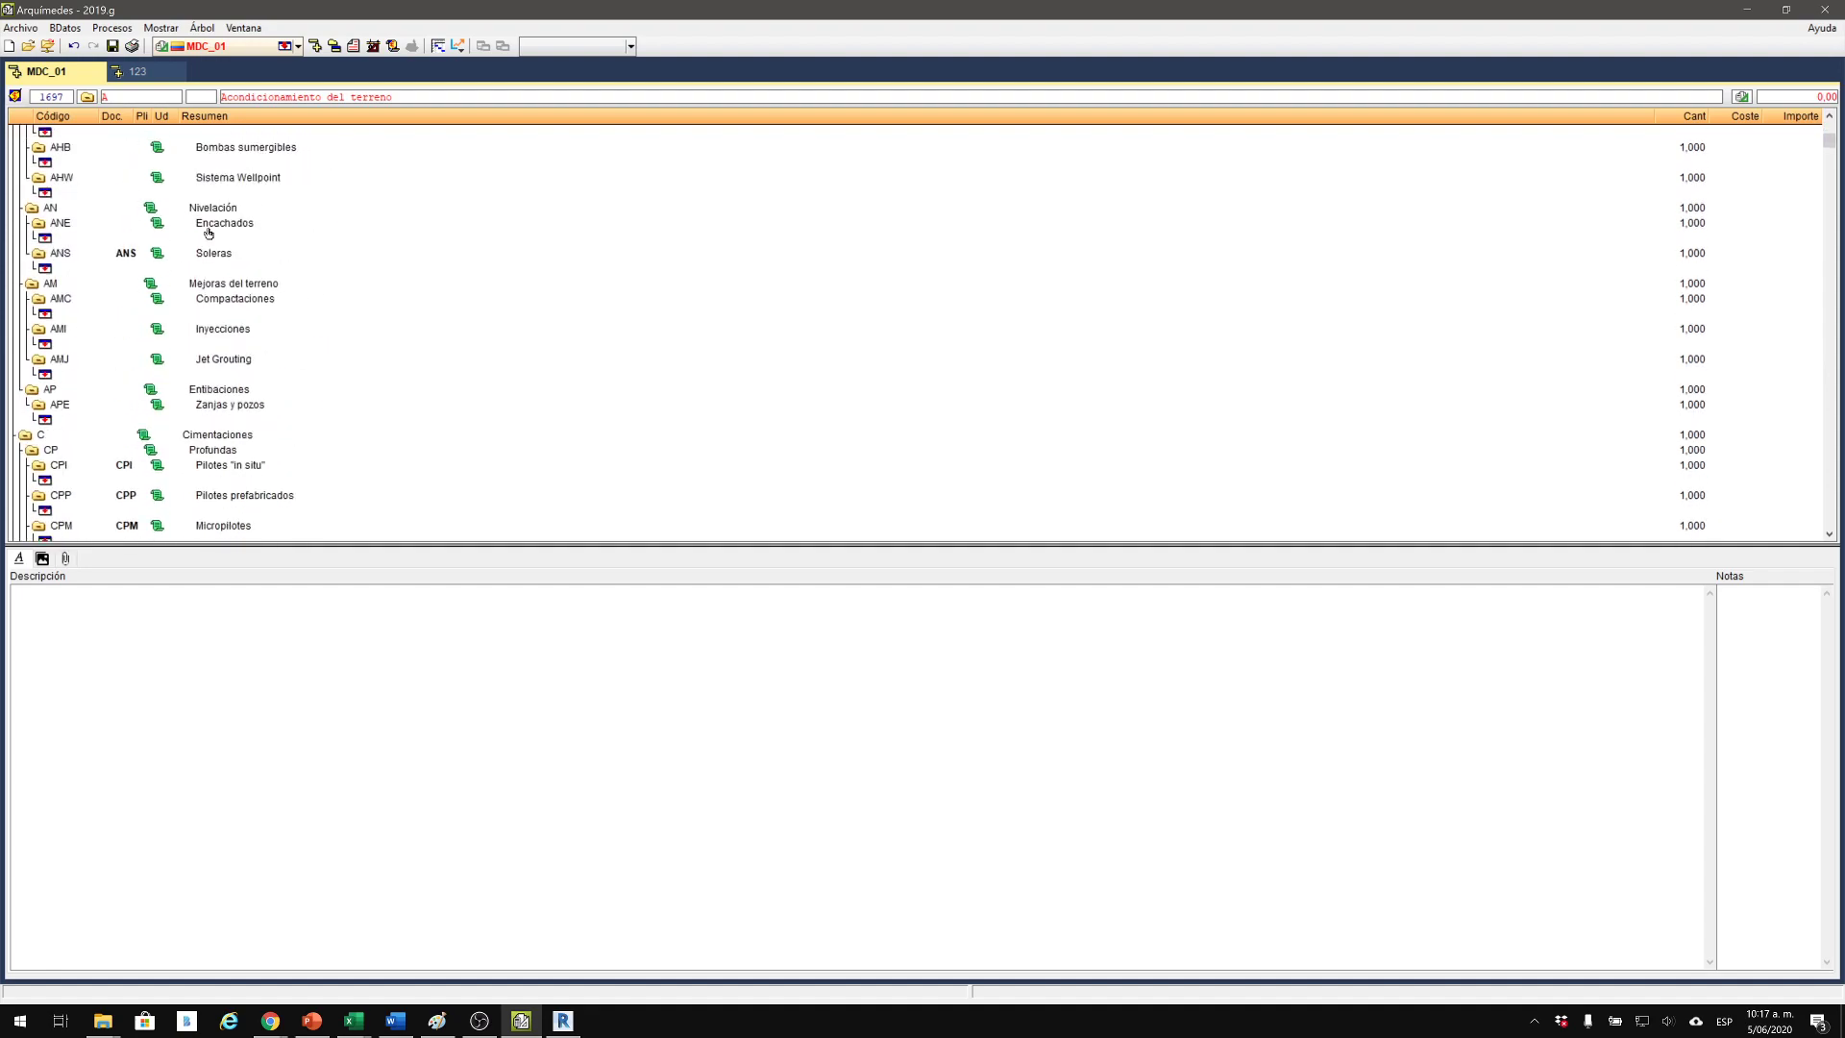
# In budget 123, expand Desconexión de acometidas and delete its Instalaciones de abastecimiento de agua subchapter.
pyautogui.click(142, 77)
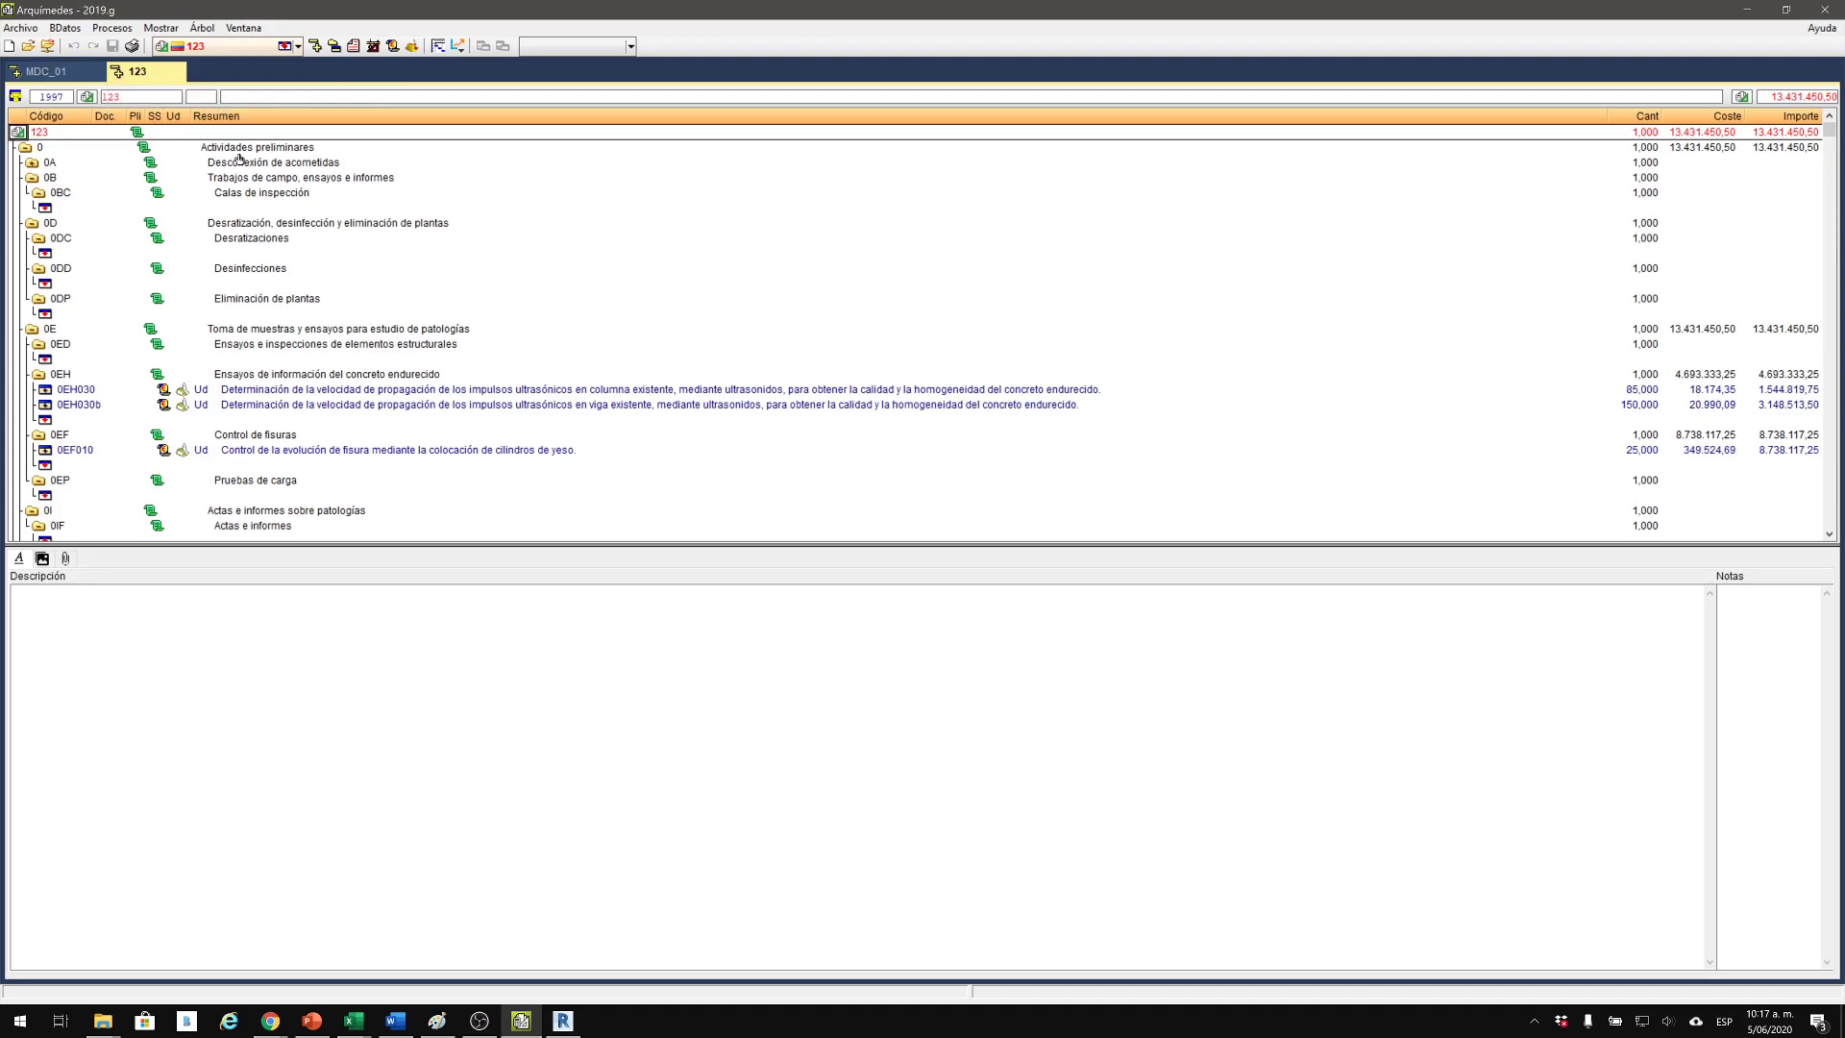
pyautogui.click(39, 169)
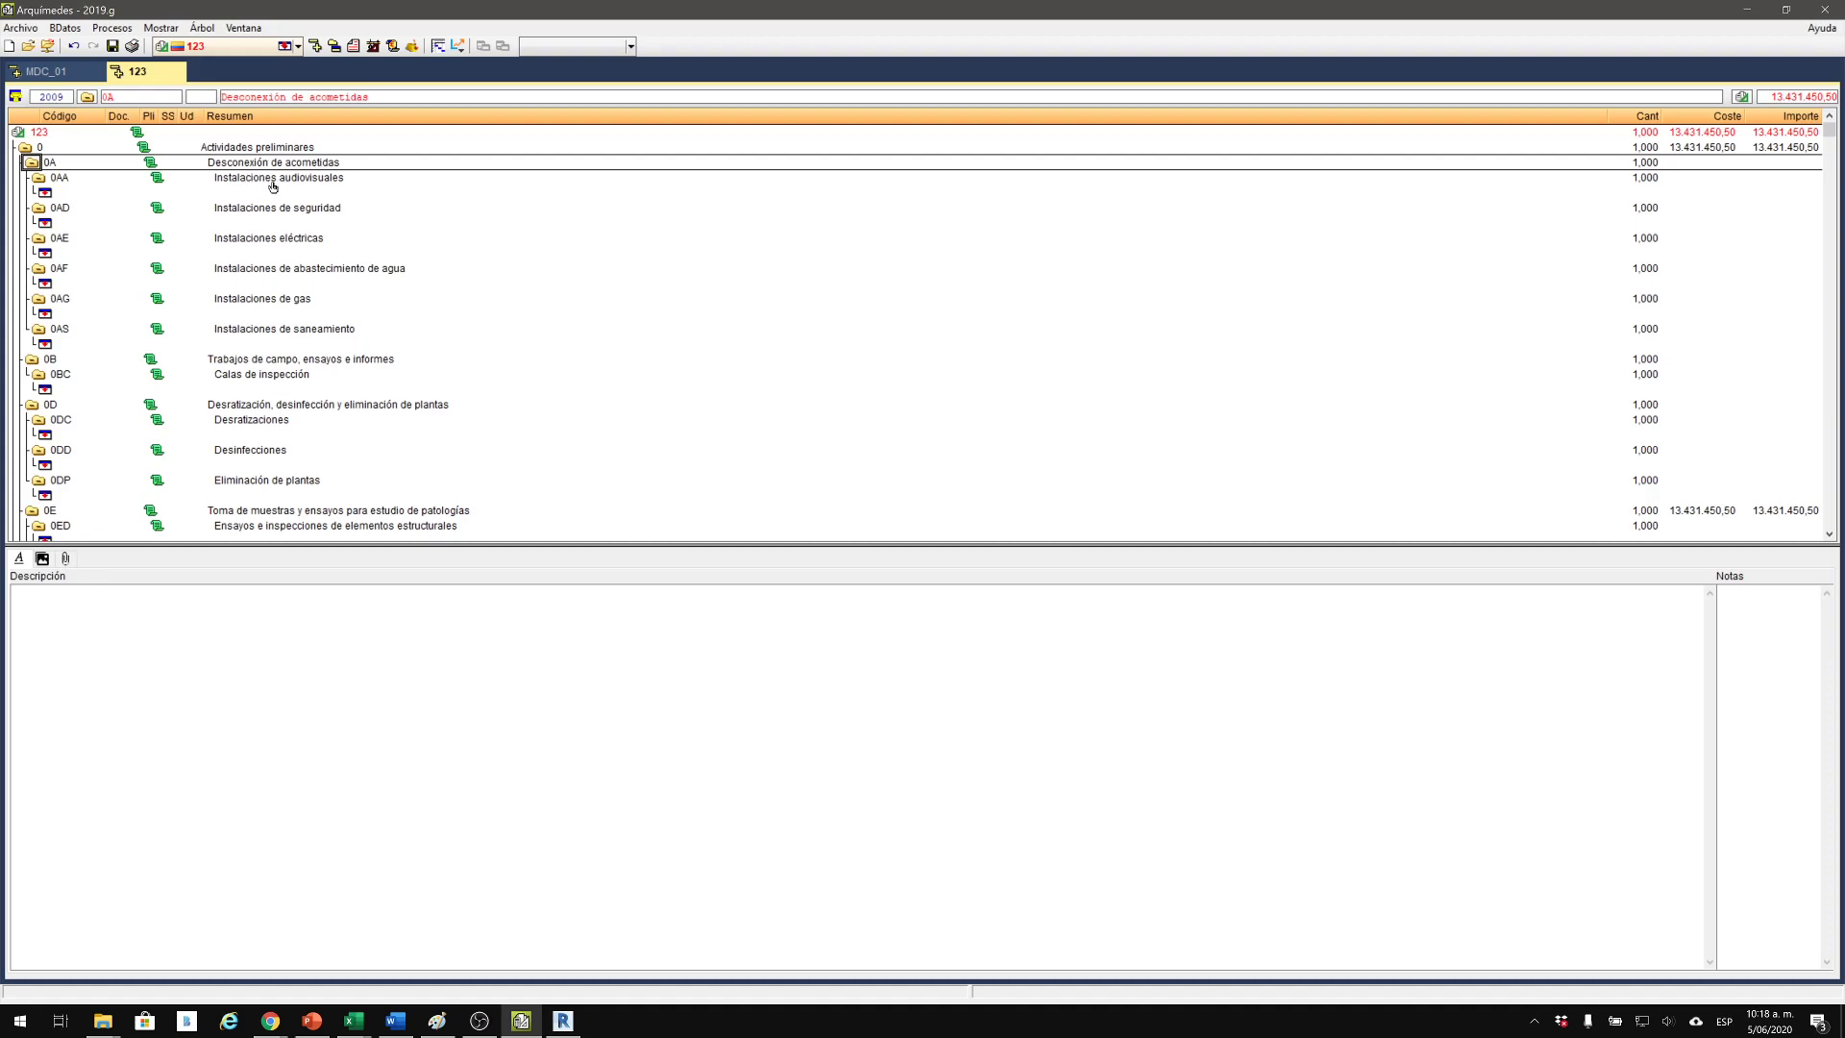
pyautogui.click(273, 192)
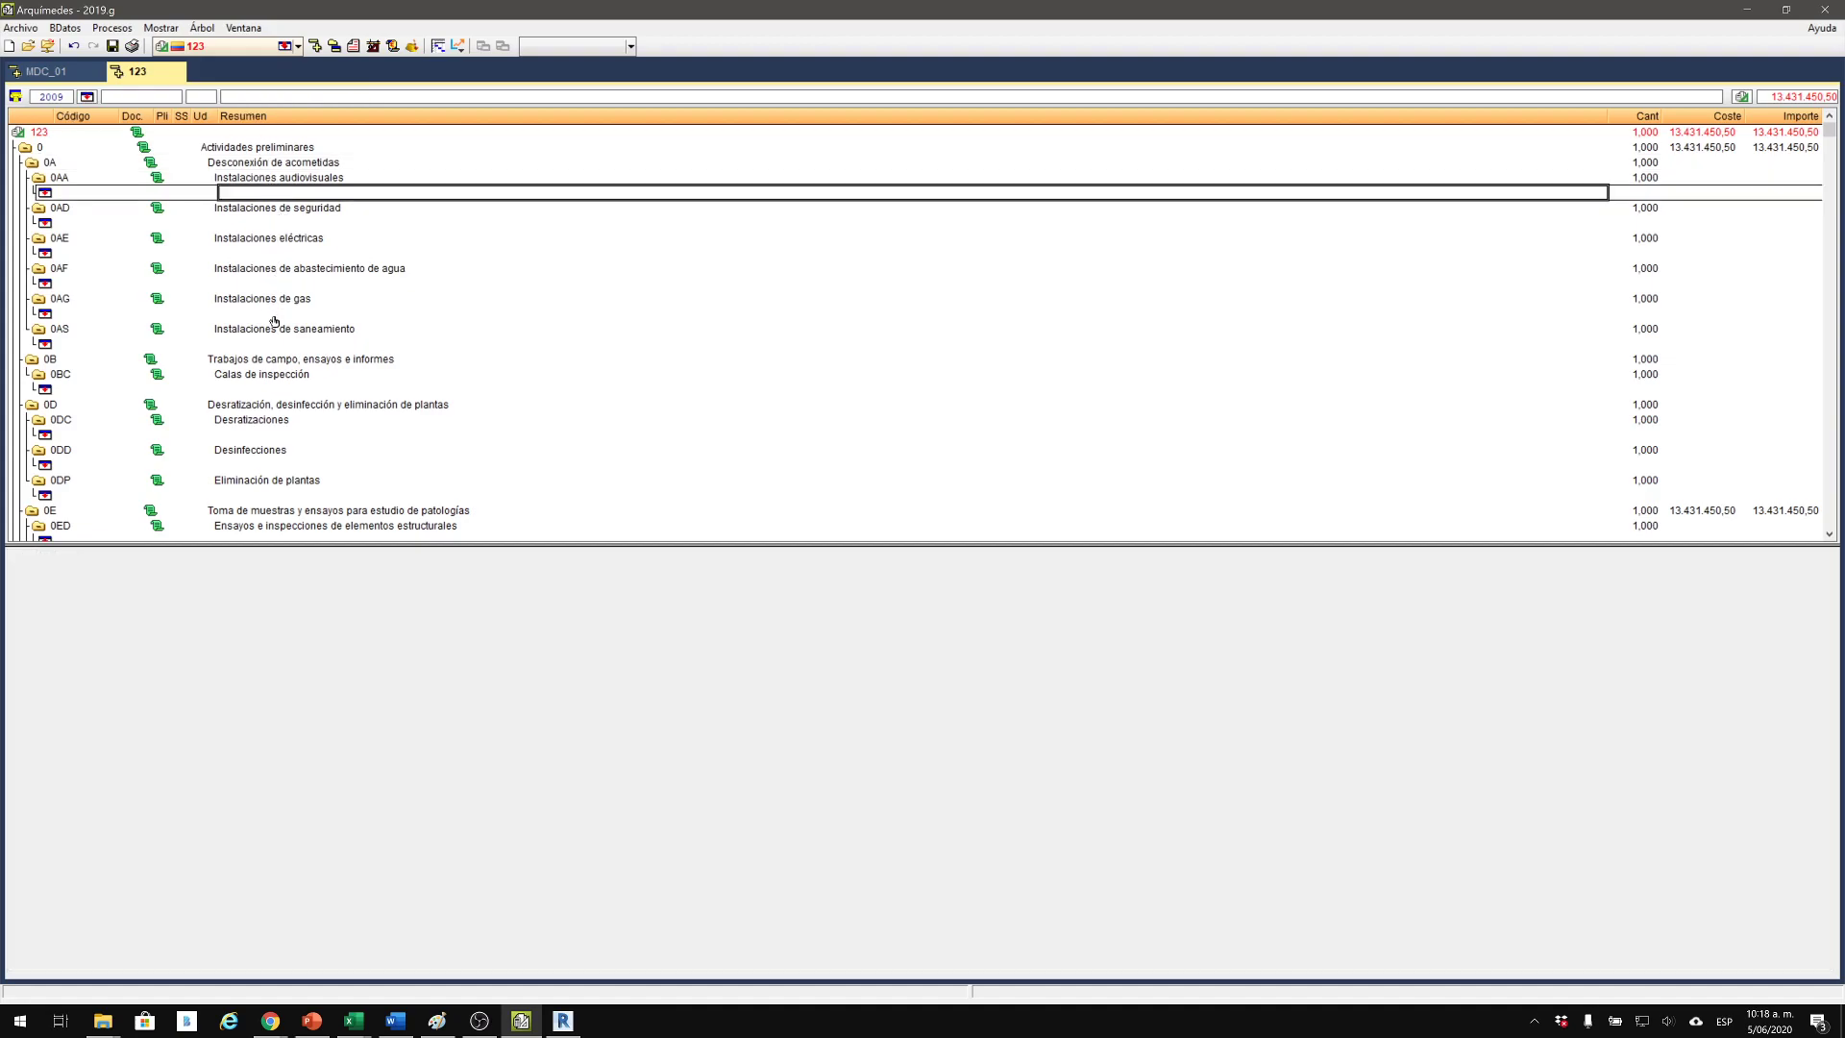
pyautogui.click(42, 274)
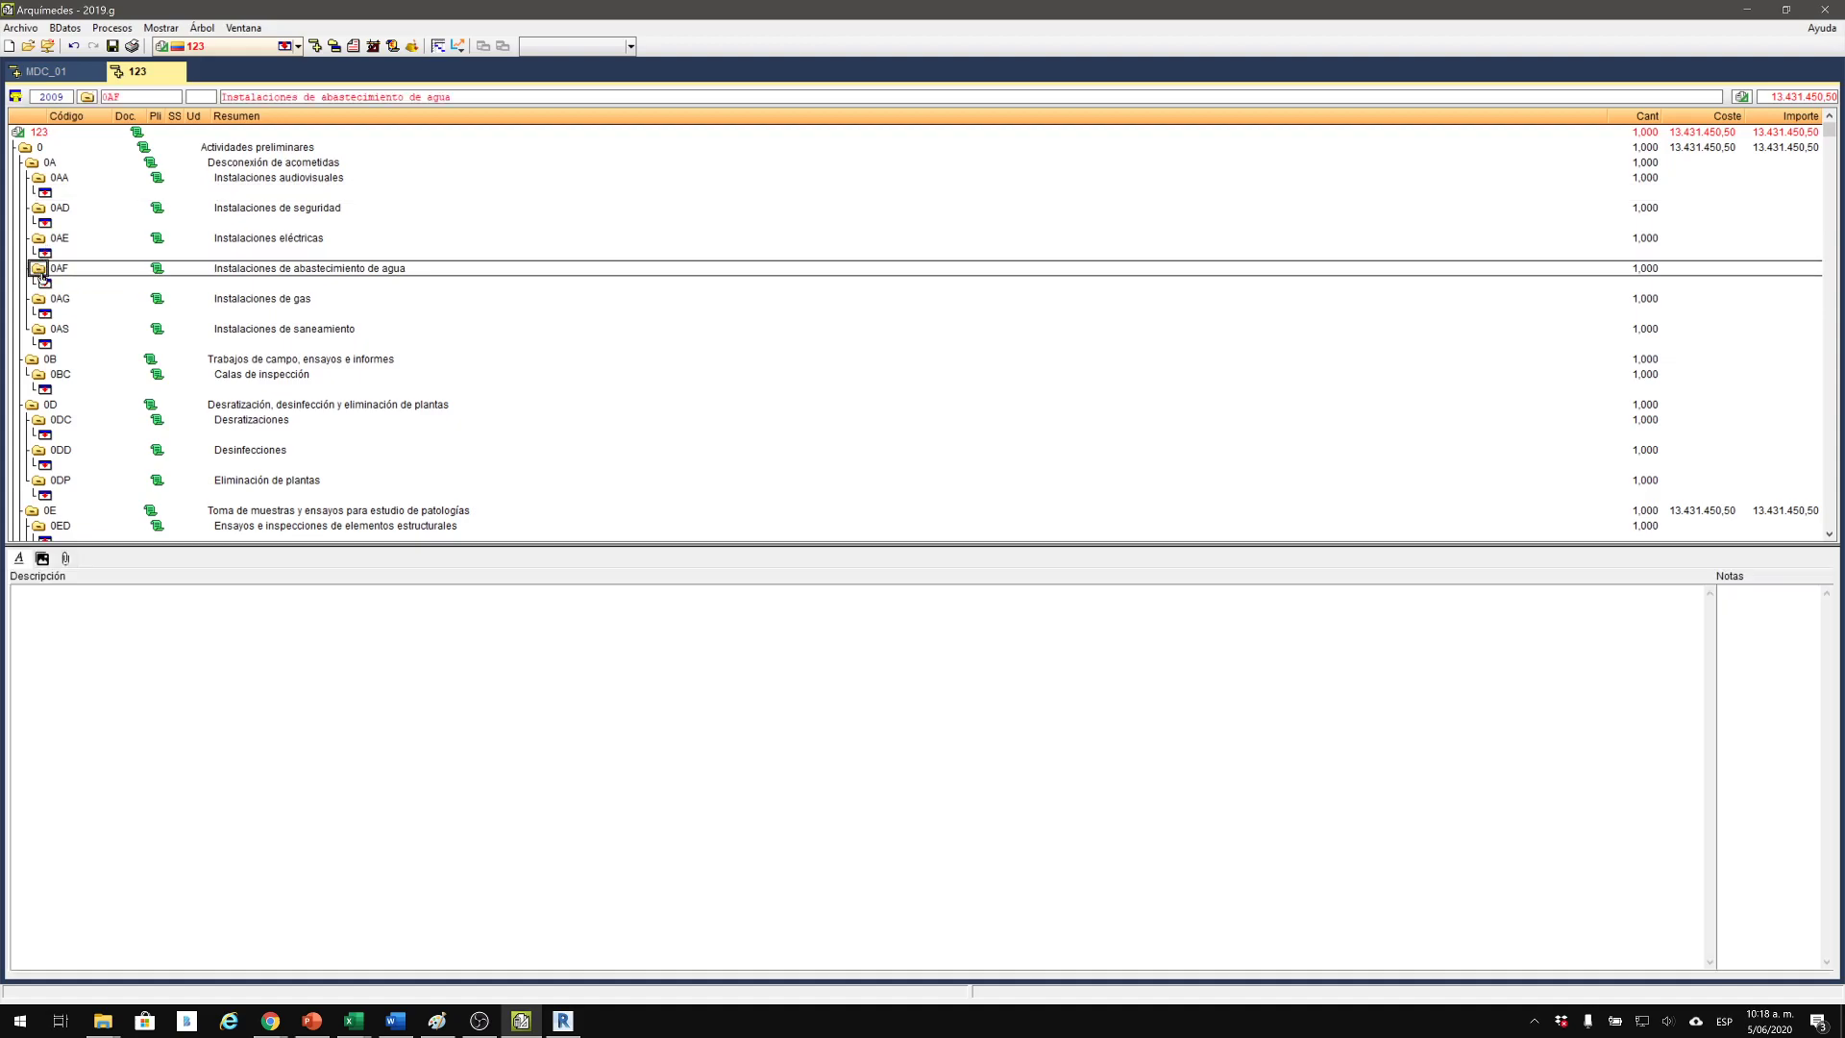
pyautogui.press('Delete')
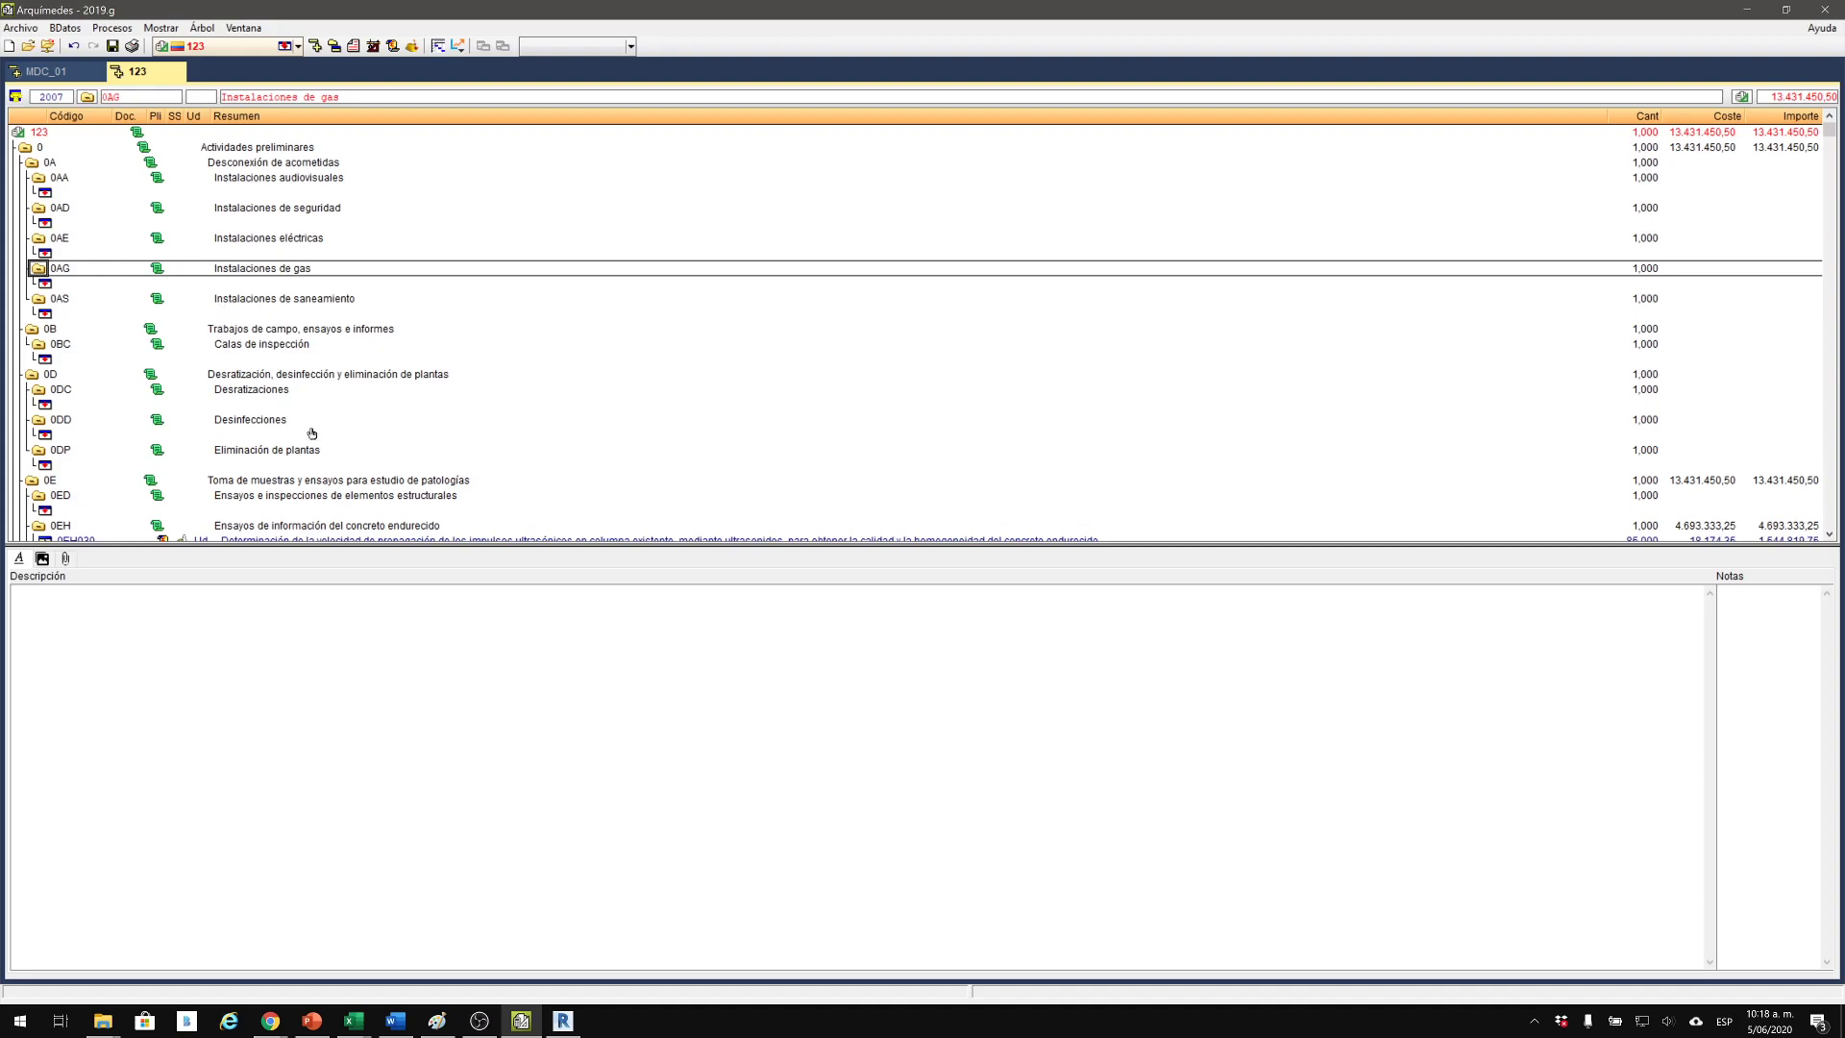
# Examine the Desratización, desinfección y eliminación de plantas and Toma de muestras y ensayos para estudio de patologías subchapters with their items.
pyautogui.scroll(-1, 304, 395)
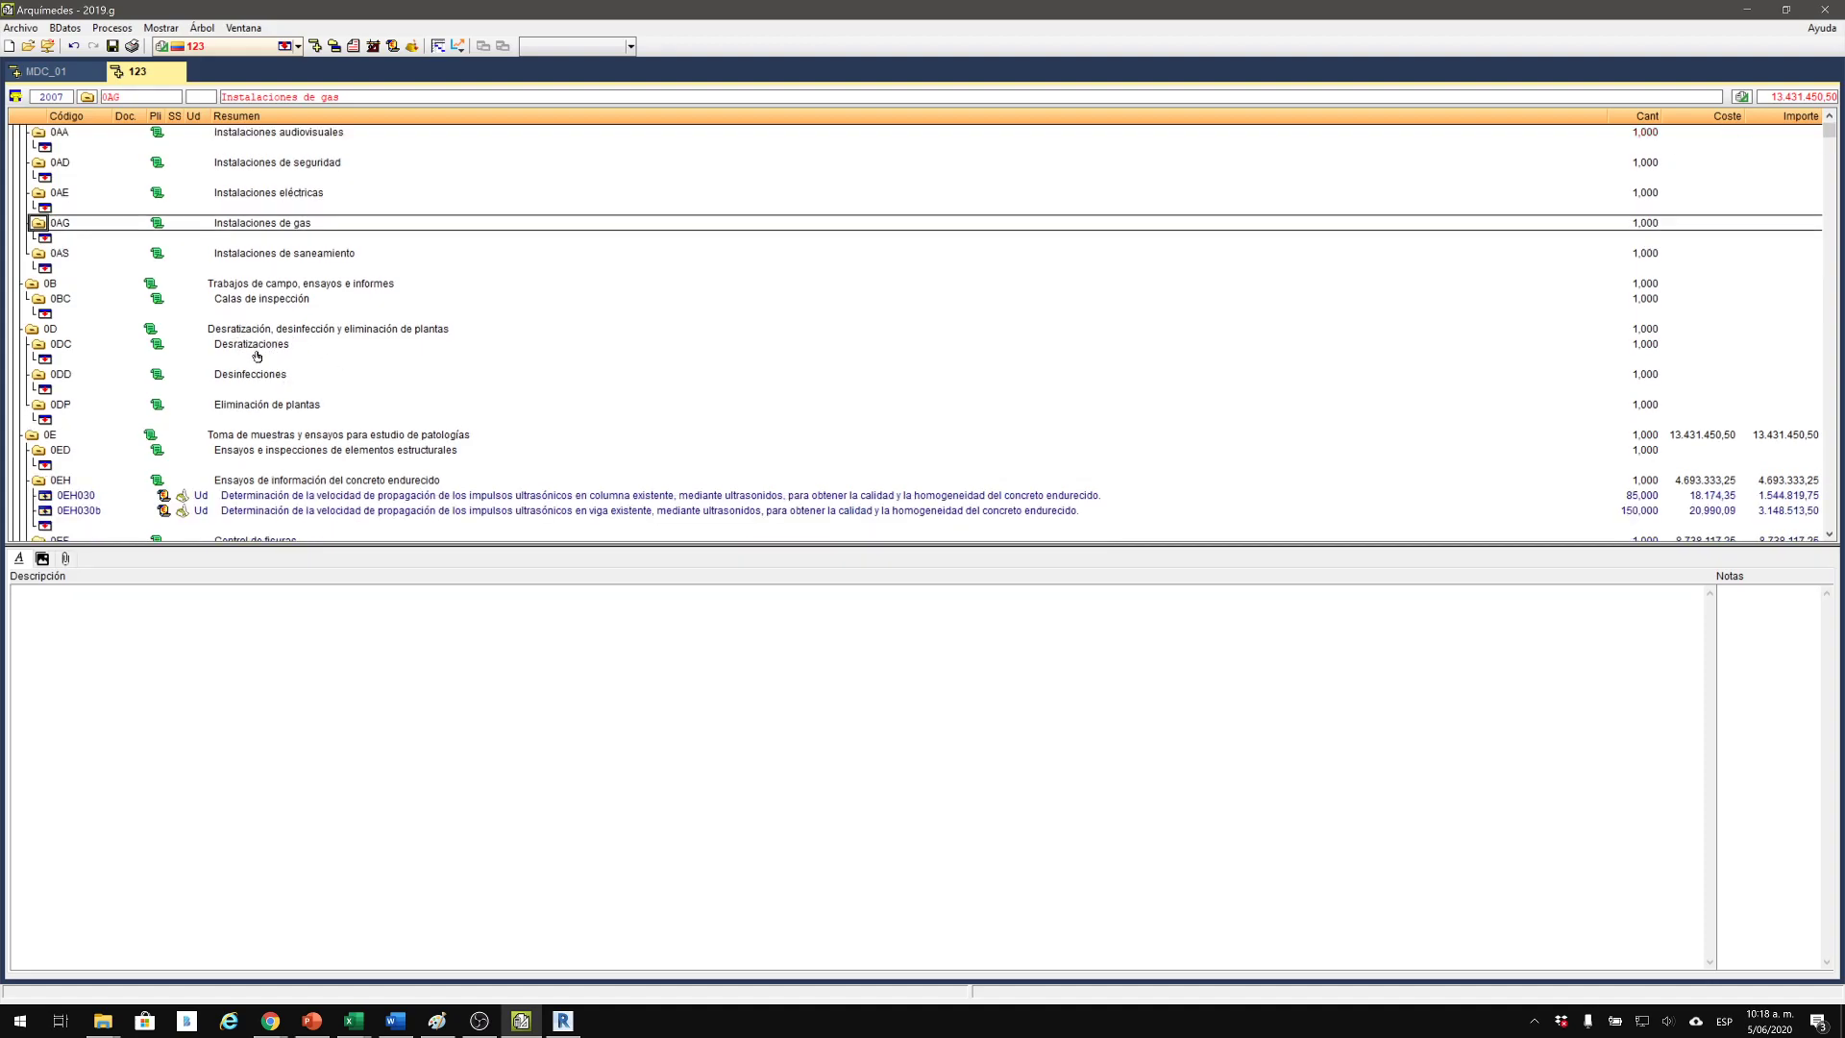
pyautogui.click(249, 332)
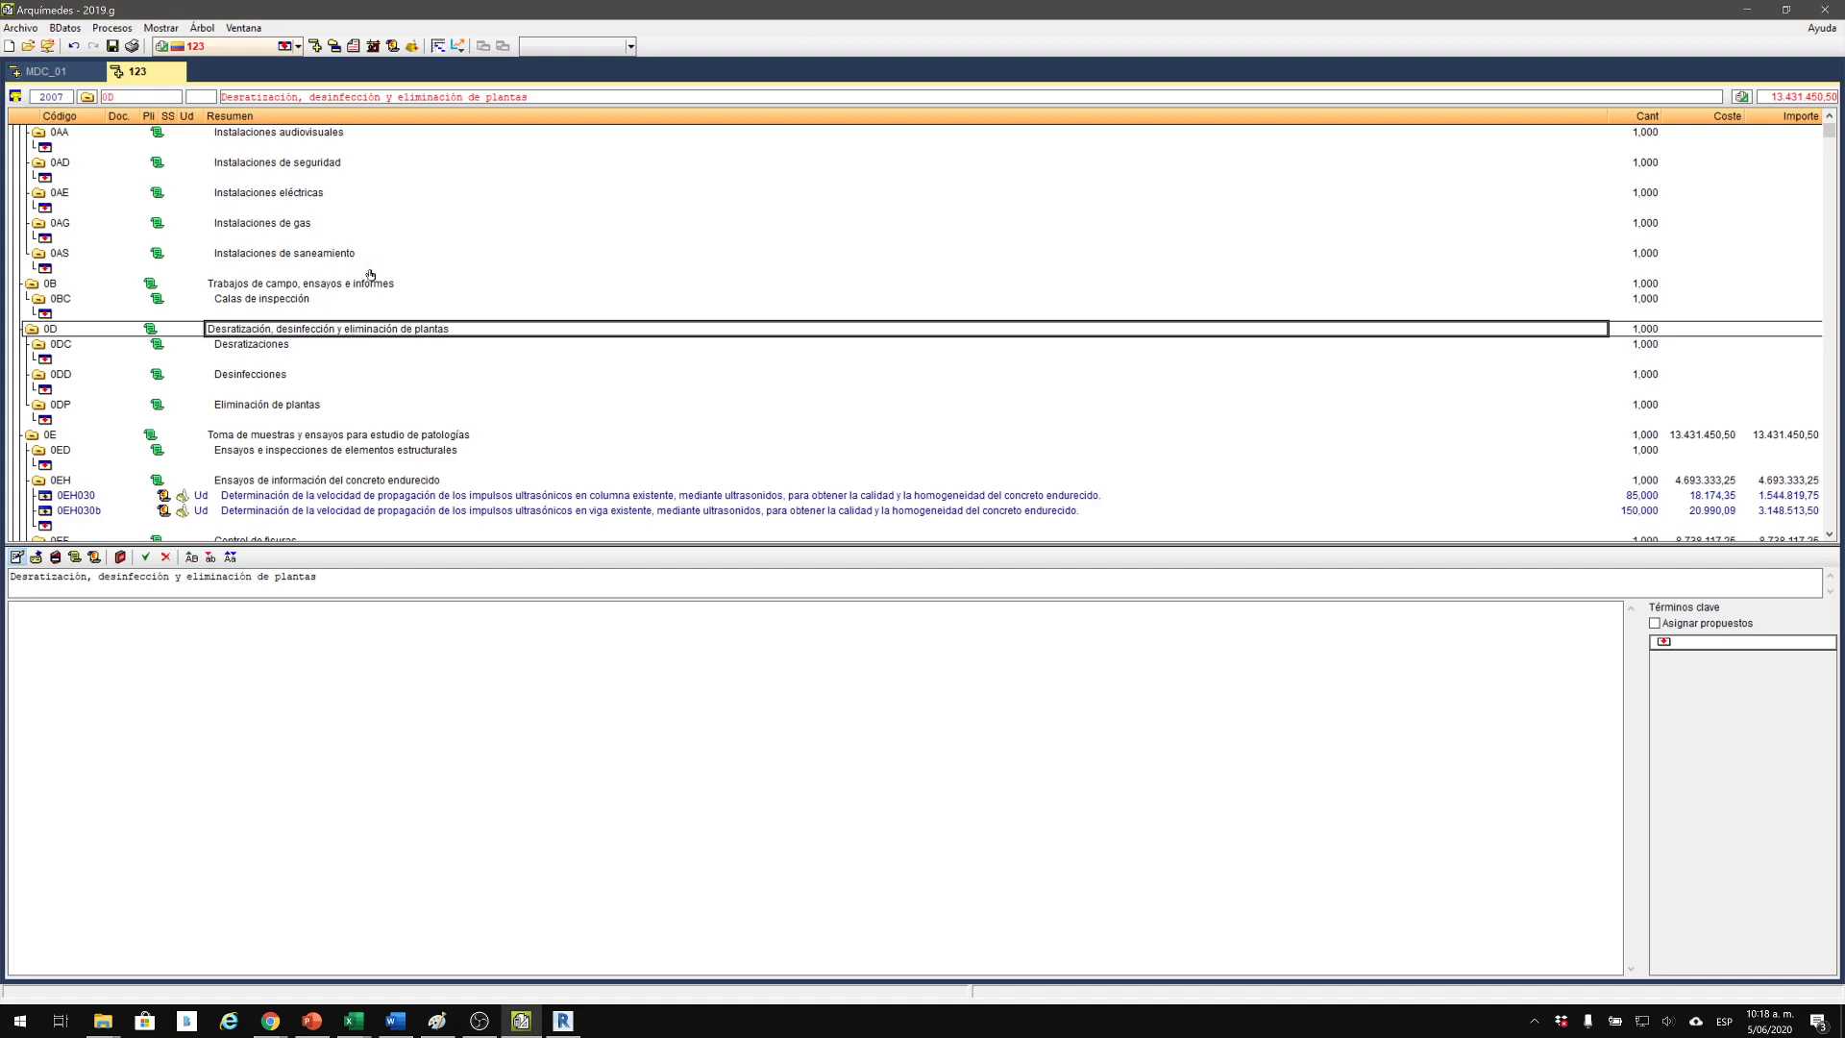
pyautogui.scroll(1, 280, 223)
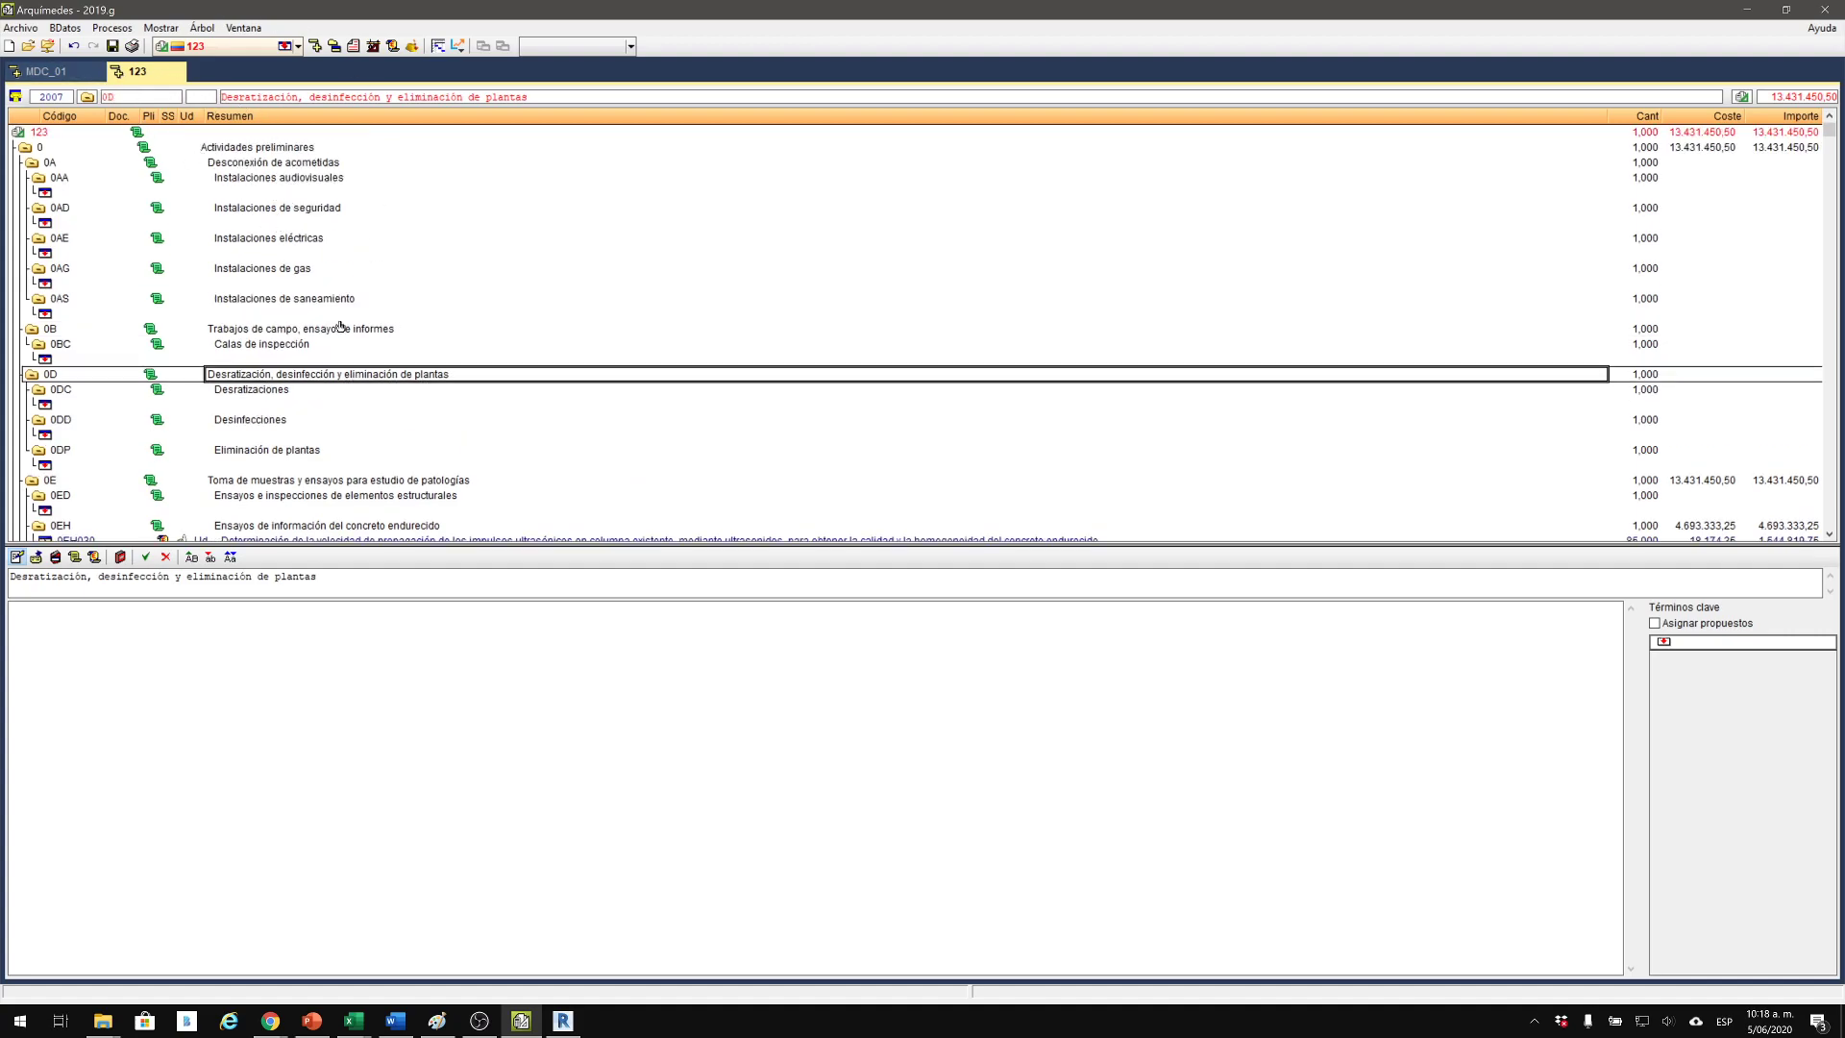
pyautogui.scroll(-1, 339, 326)
pyautogui.scroll(-1, 281, 362)
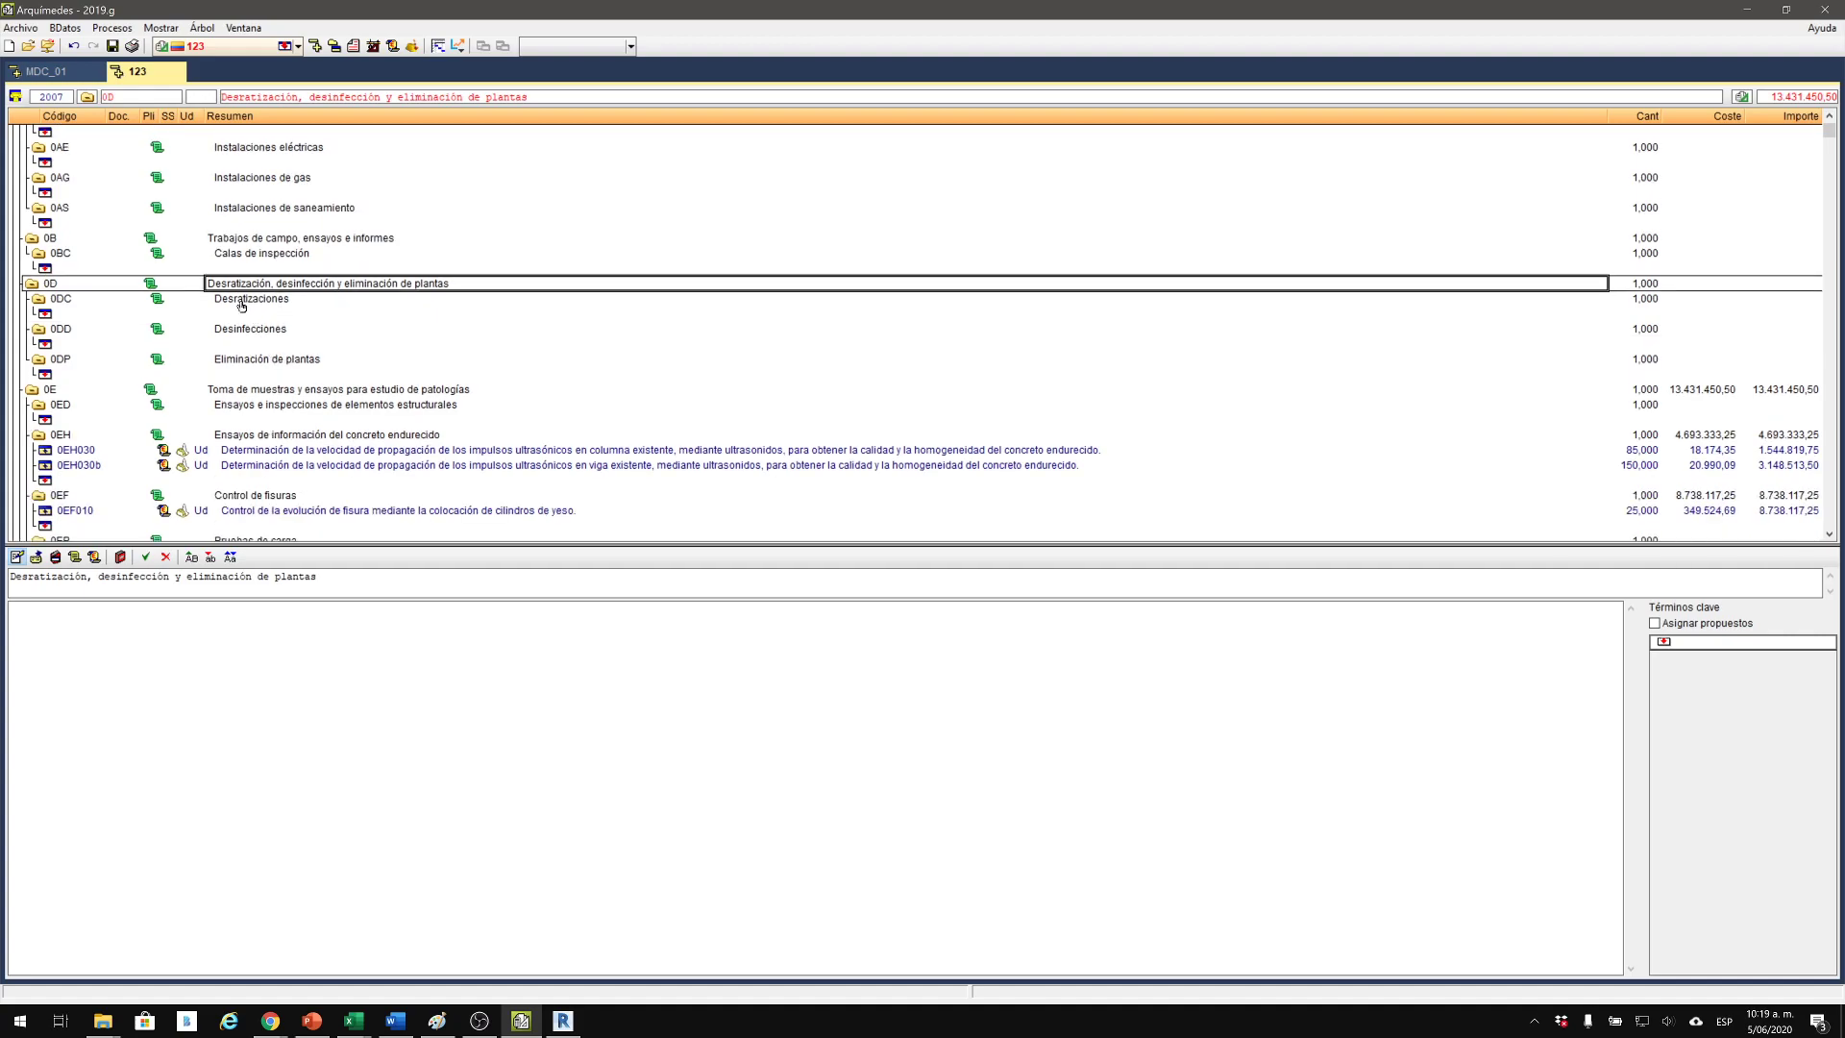
pyautogui.scroll(-1, 279, 399)
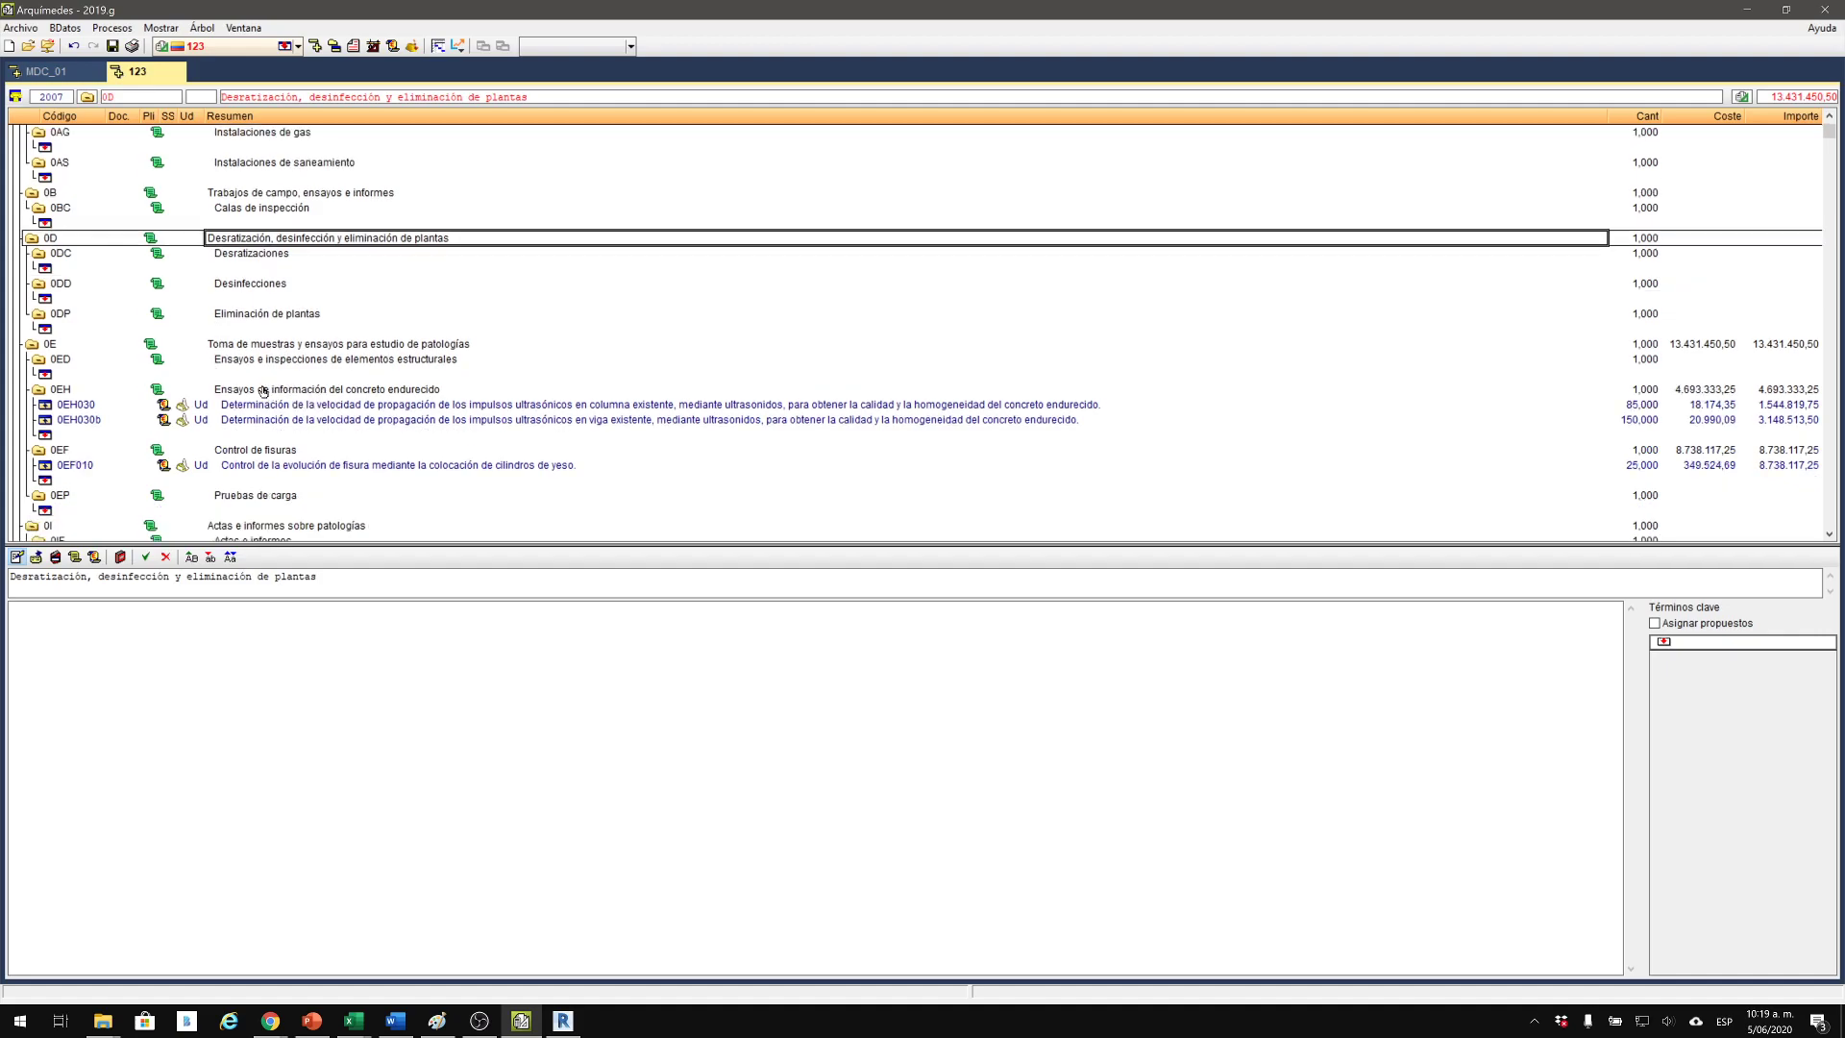
pyautogui.click(260, 346)
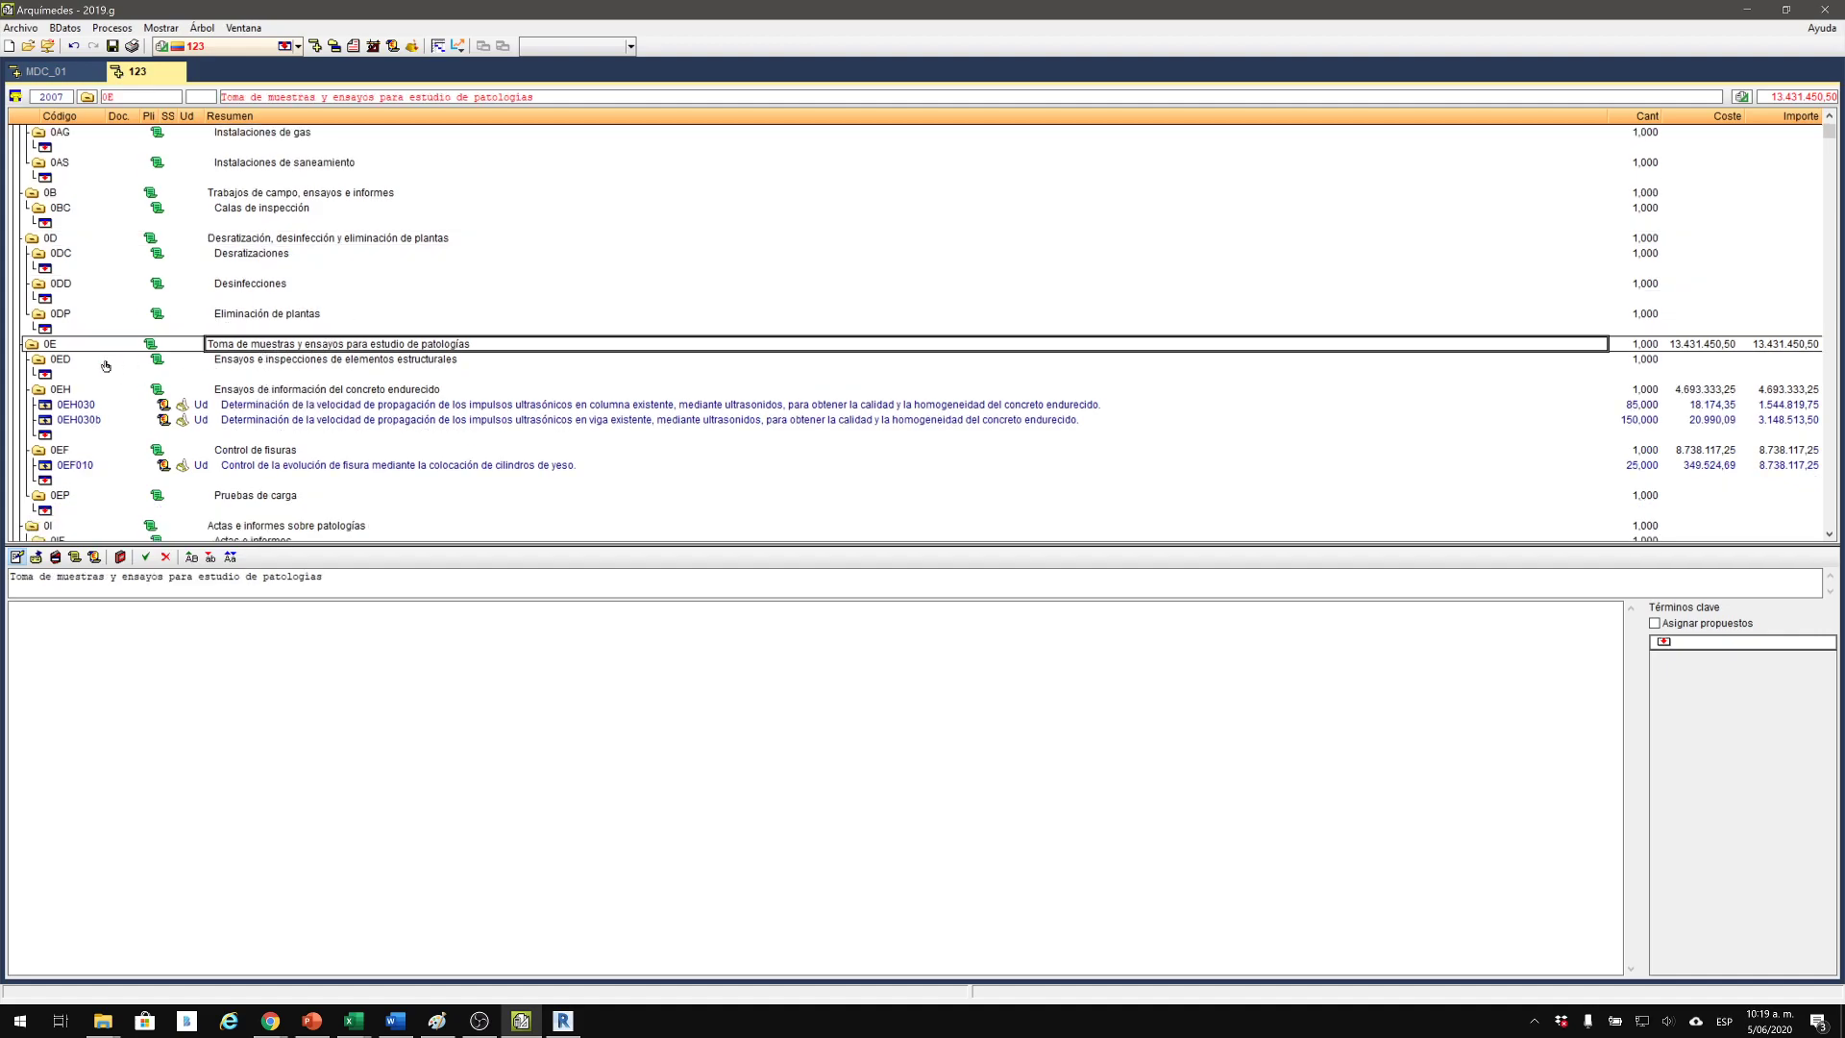
pyautogui.scroll(-3, 391, 367)
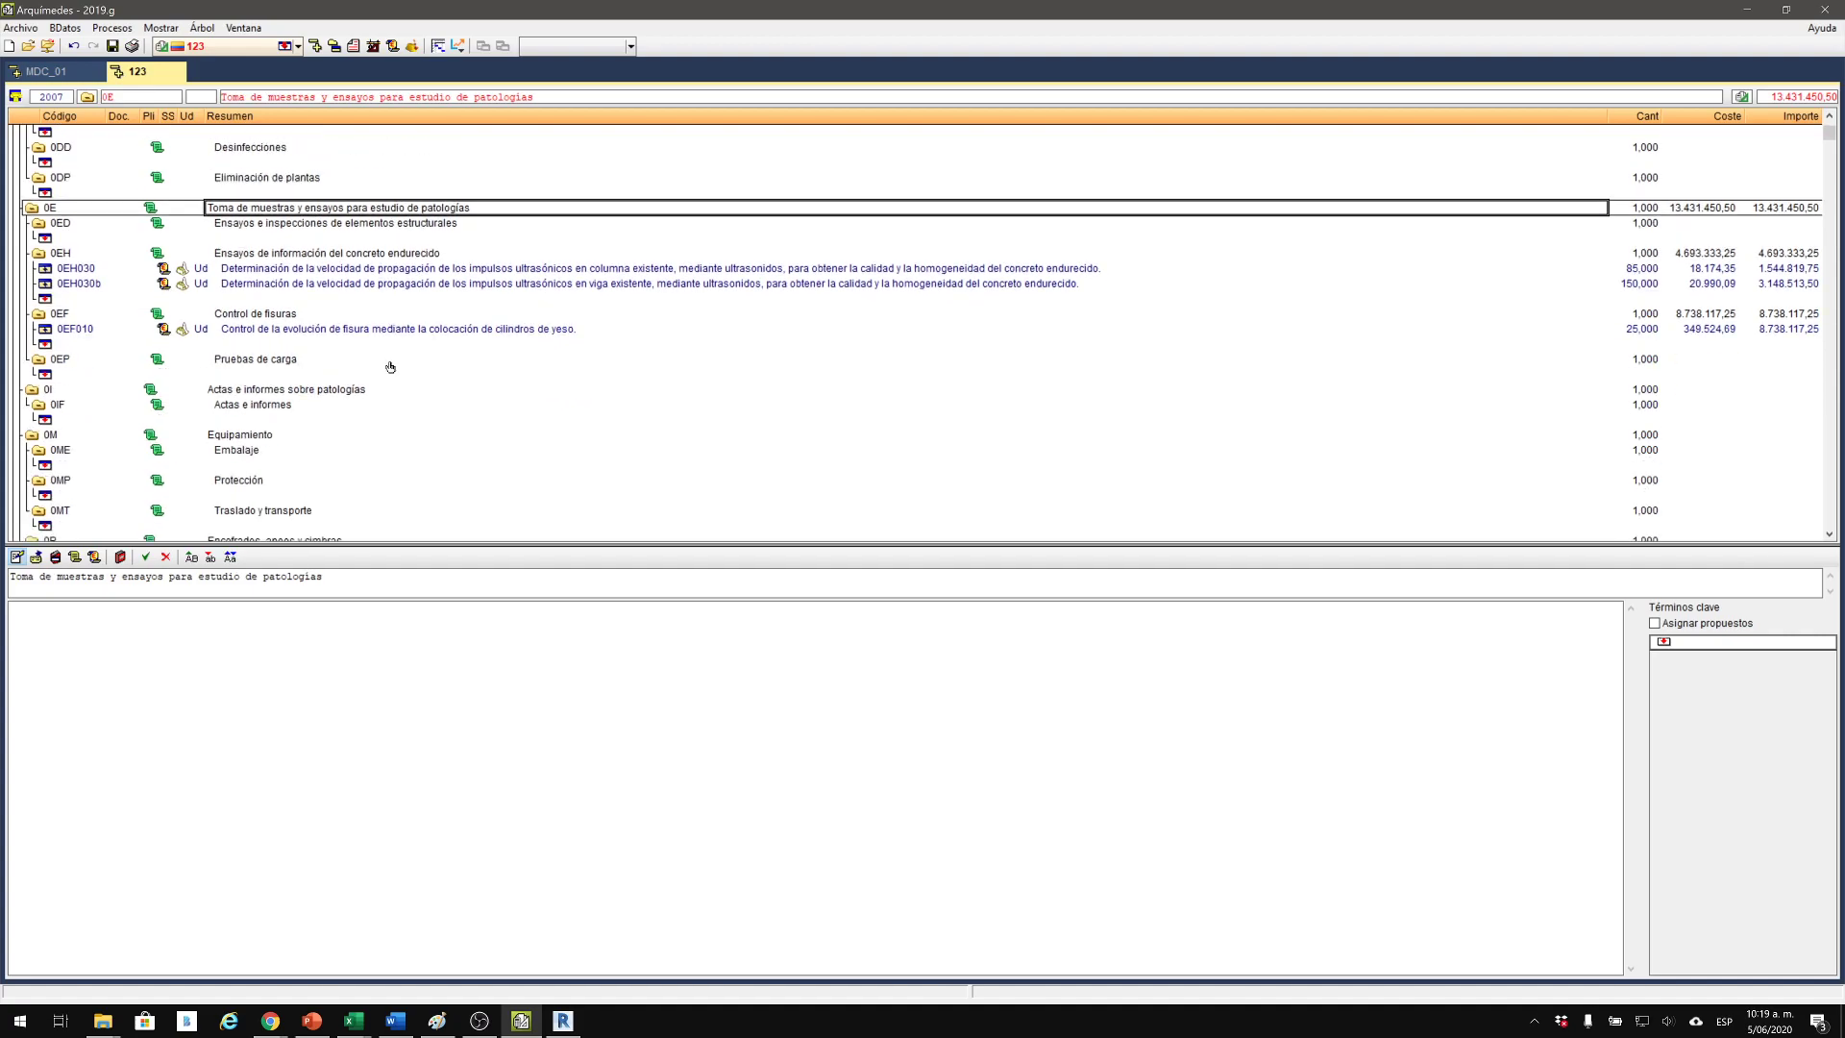
pyautogui.scroll(1, 390, 366)
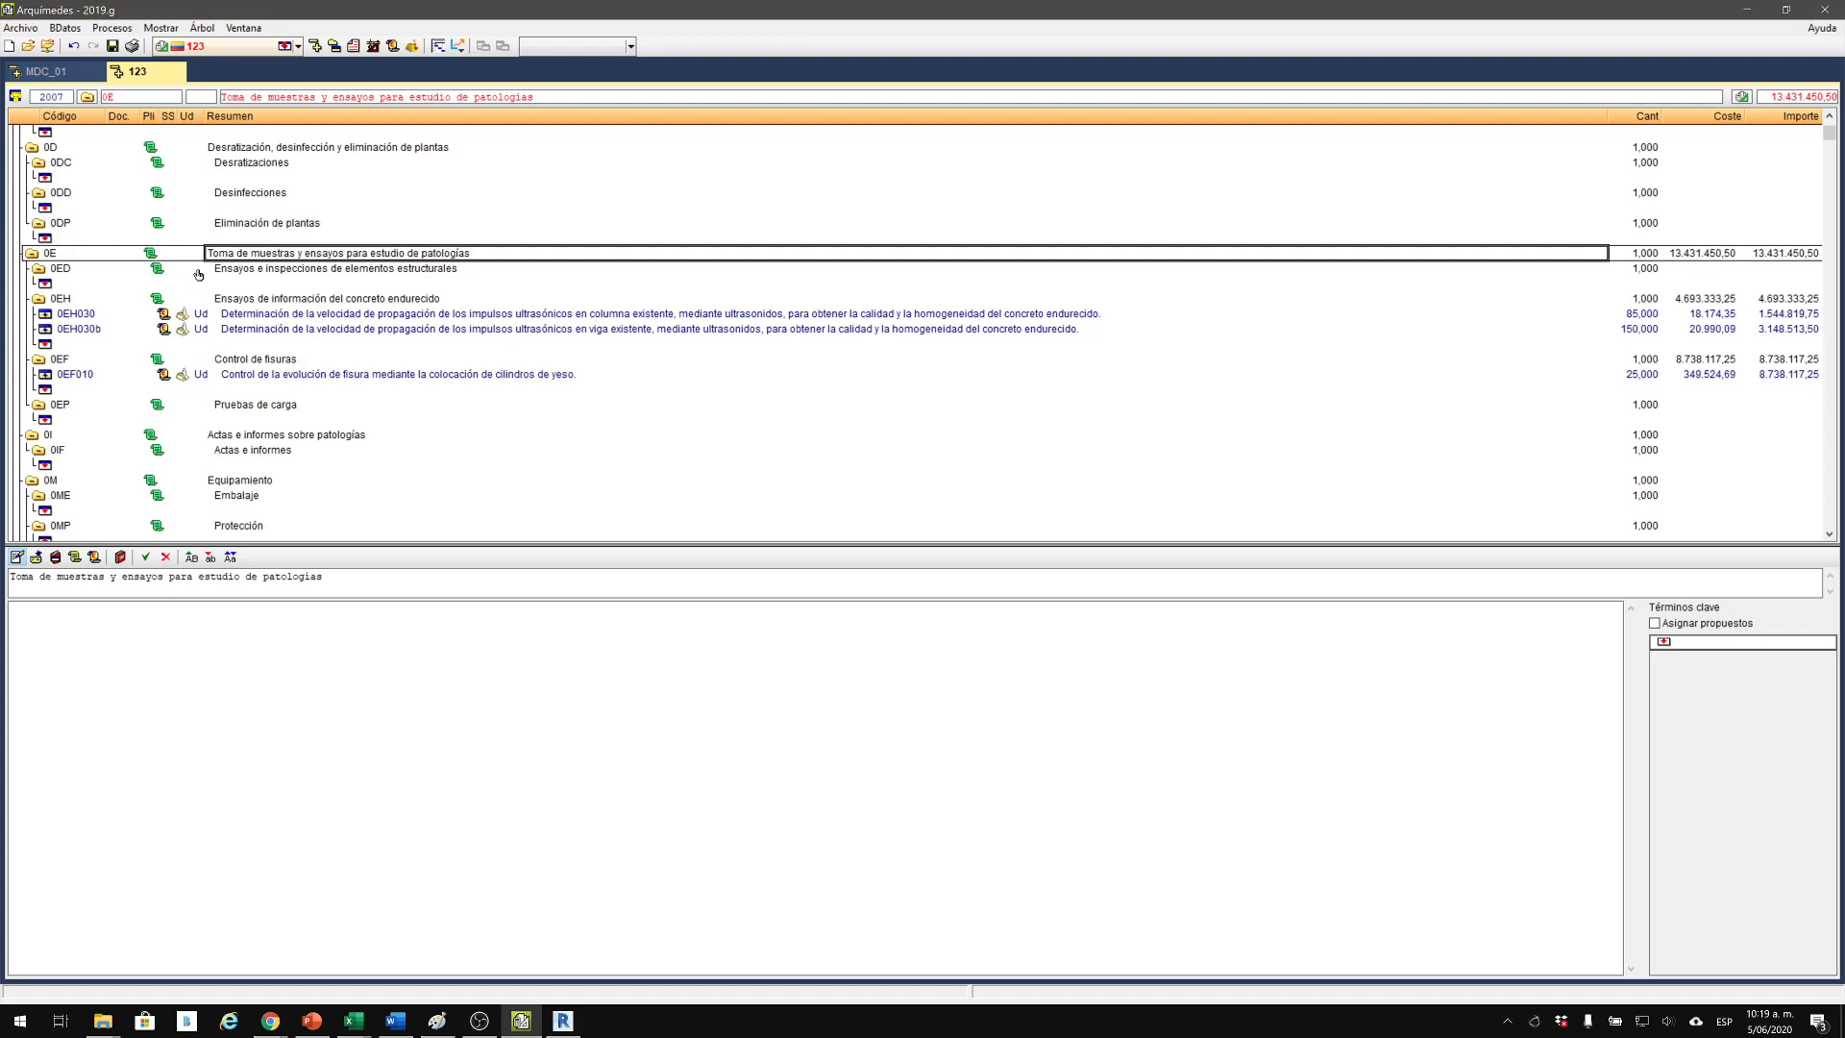
# Start adding an item to 0ED Ensayos e inspecciones de elementos estructurales using the rehabilitation price generator.
pyautogui.click(42, 286)
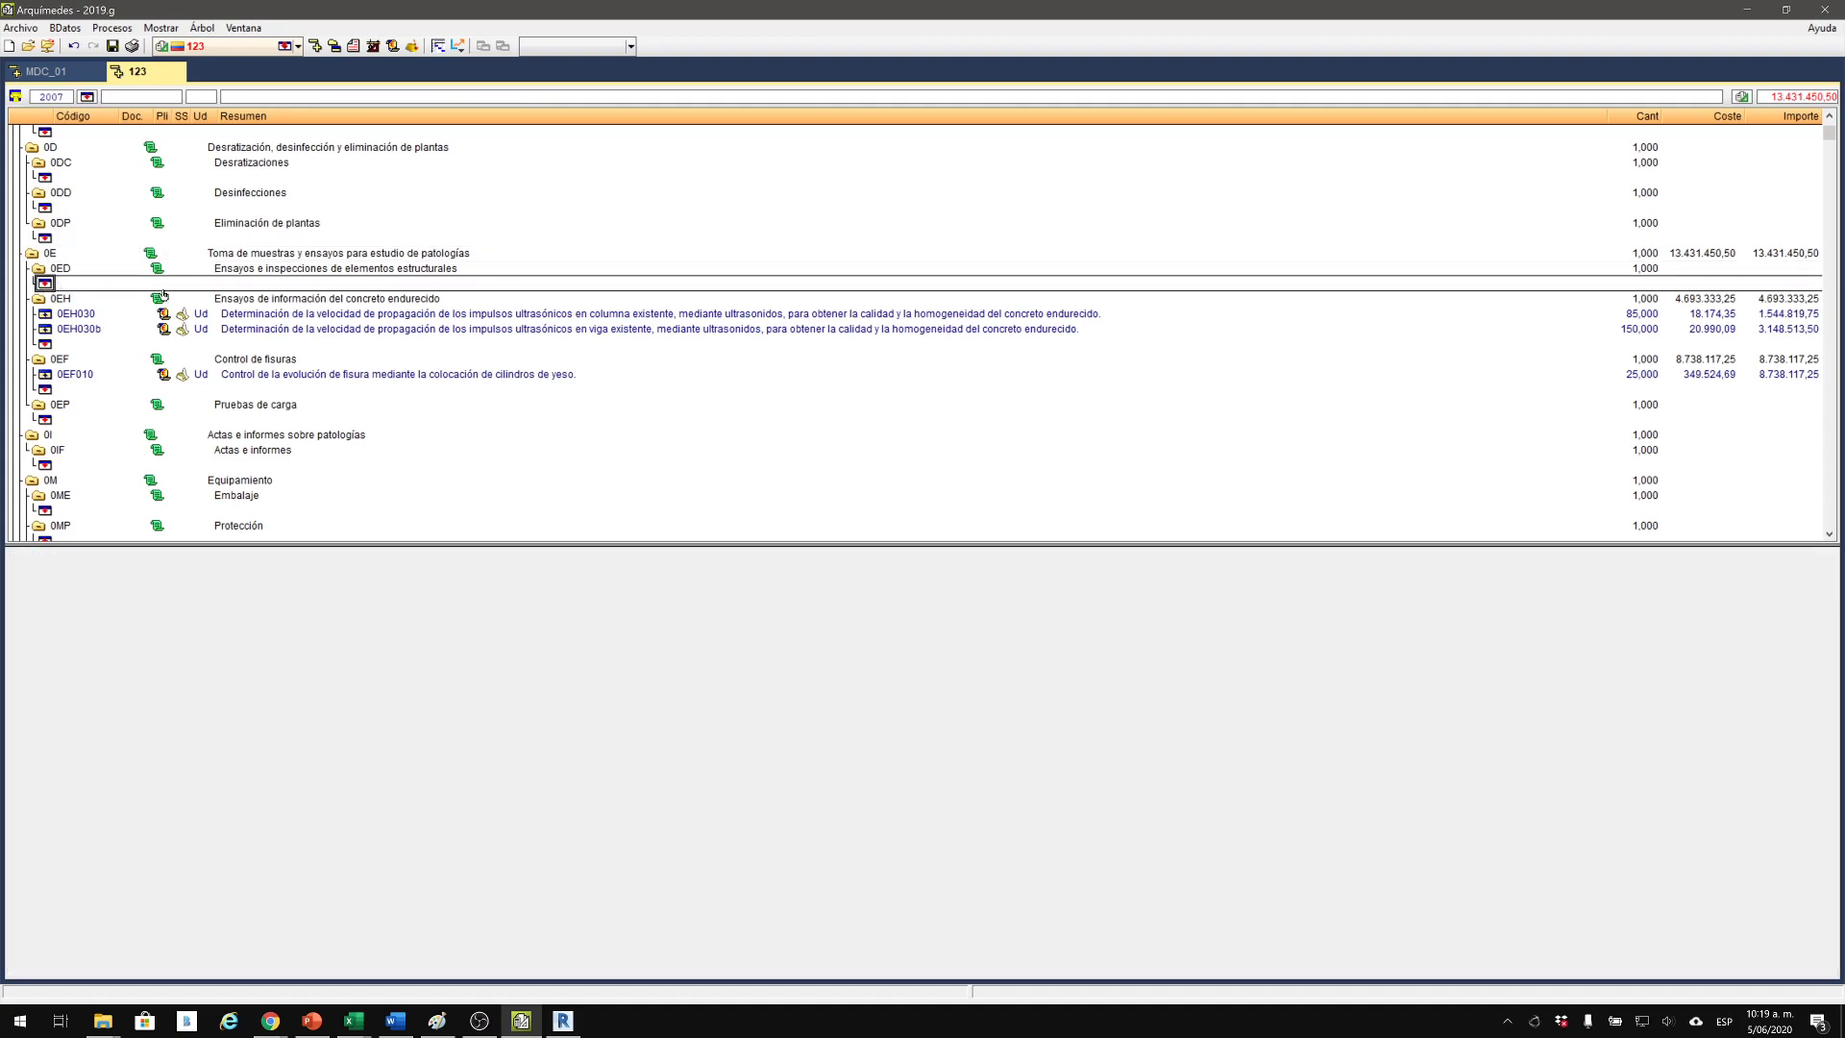
pyautogui.click(32, 254)
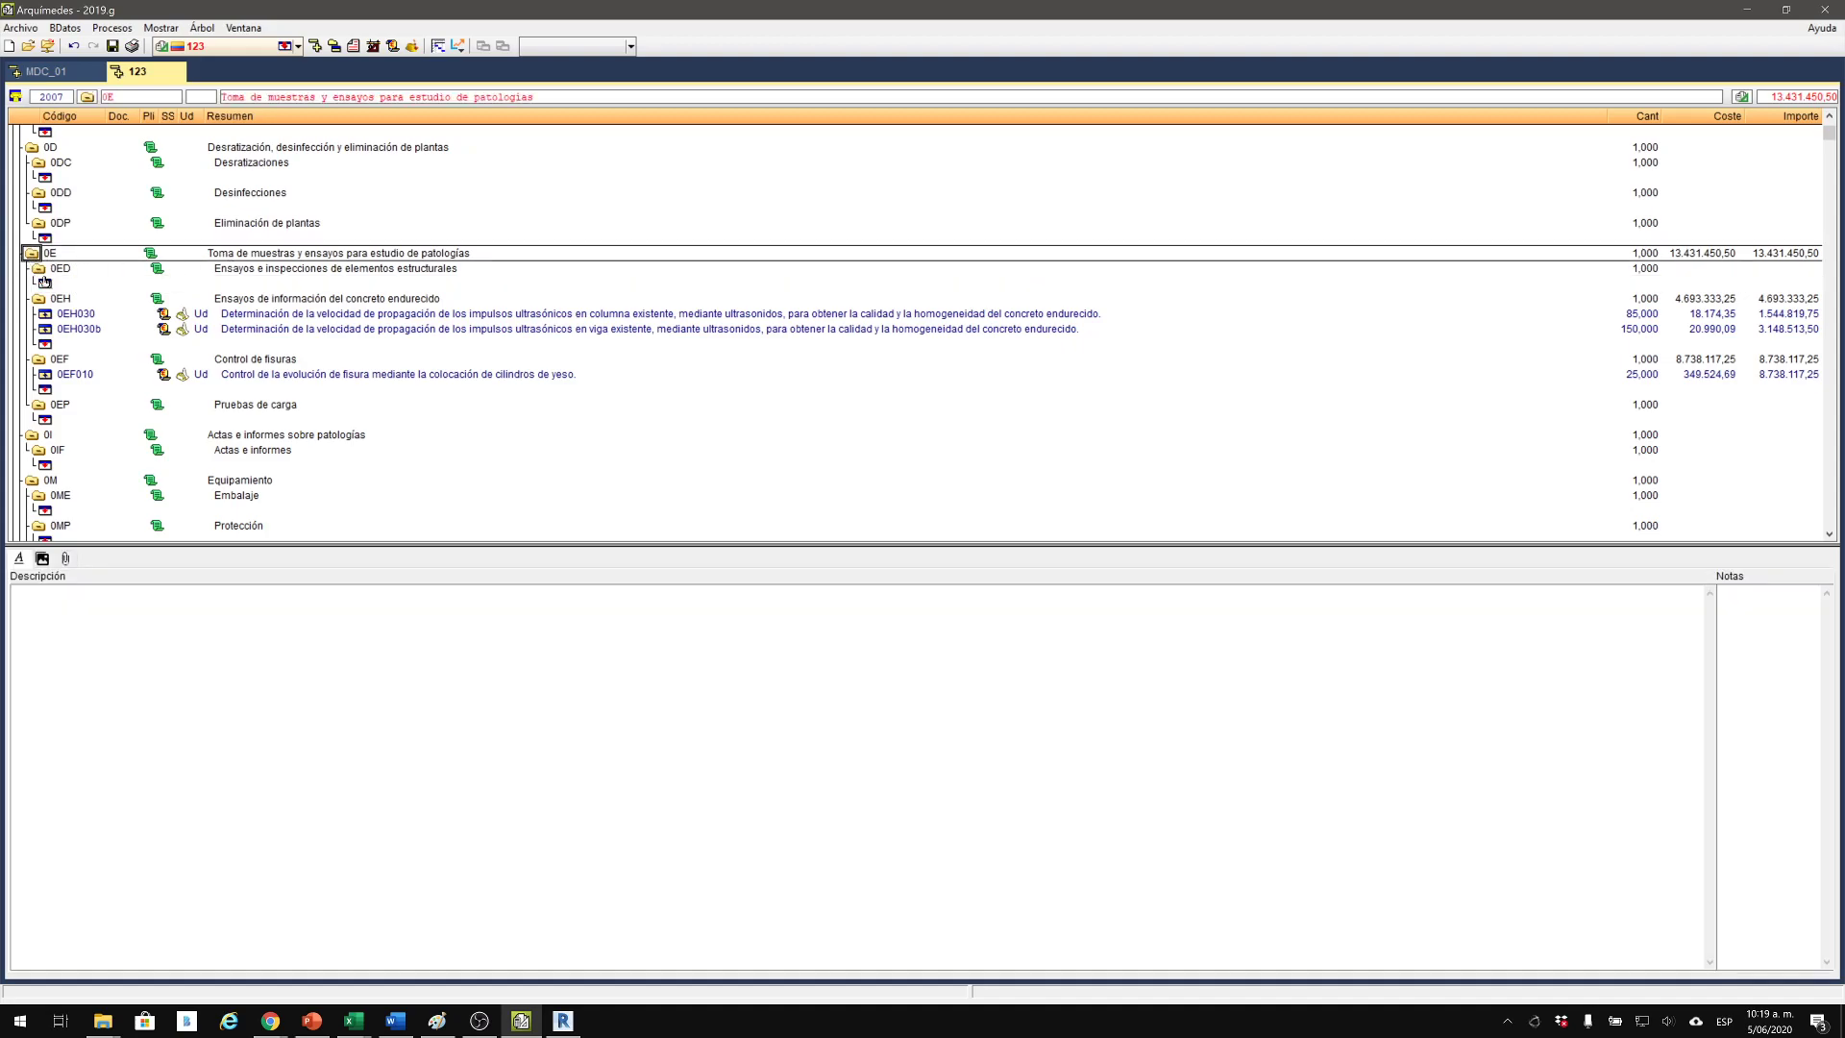
pyautogui.click(44, 281)
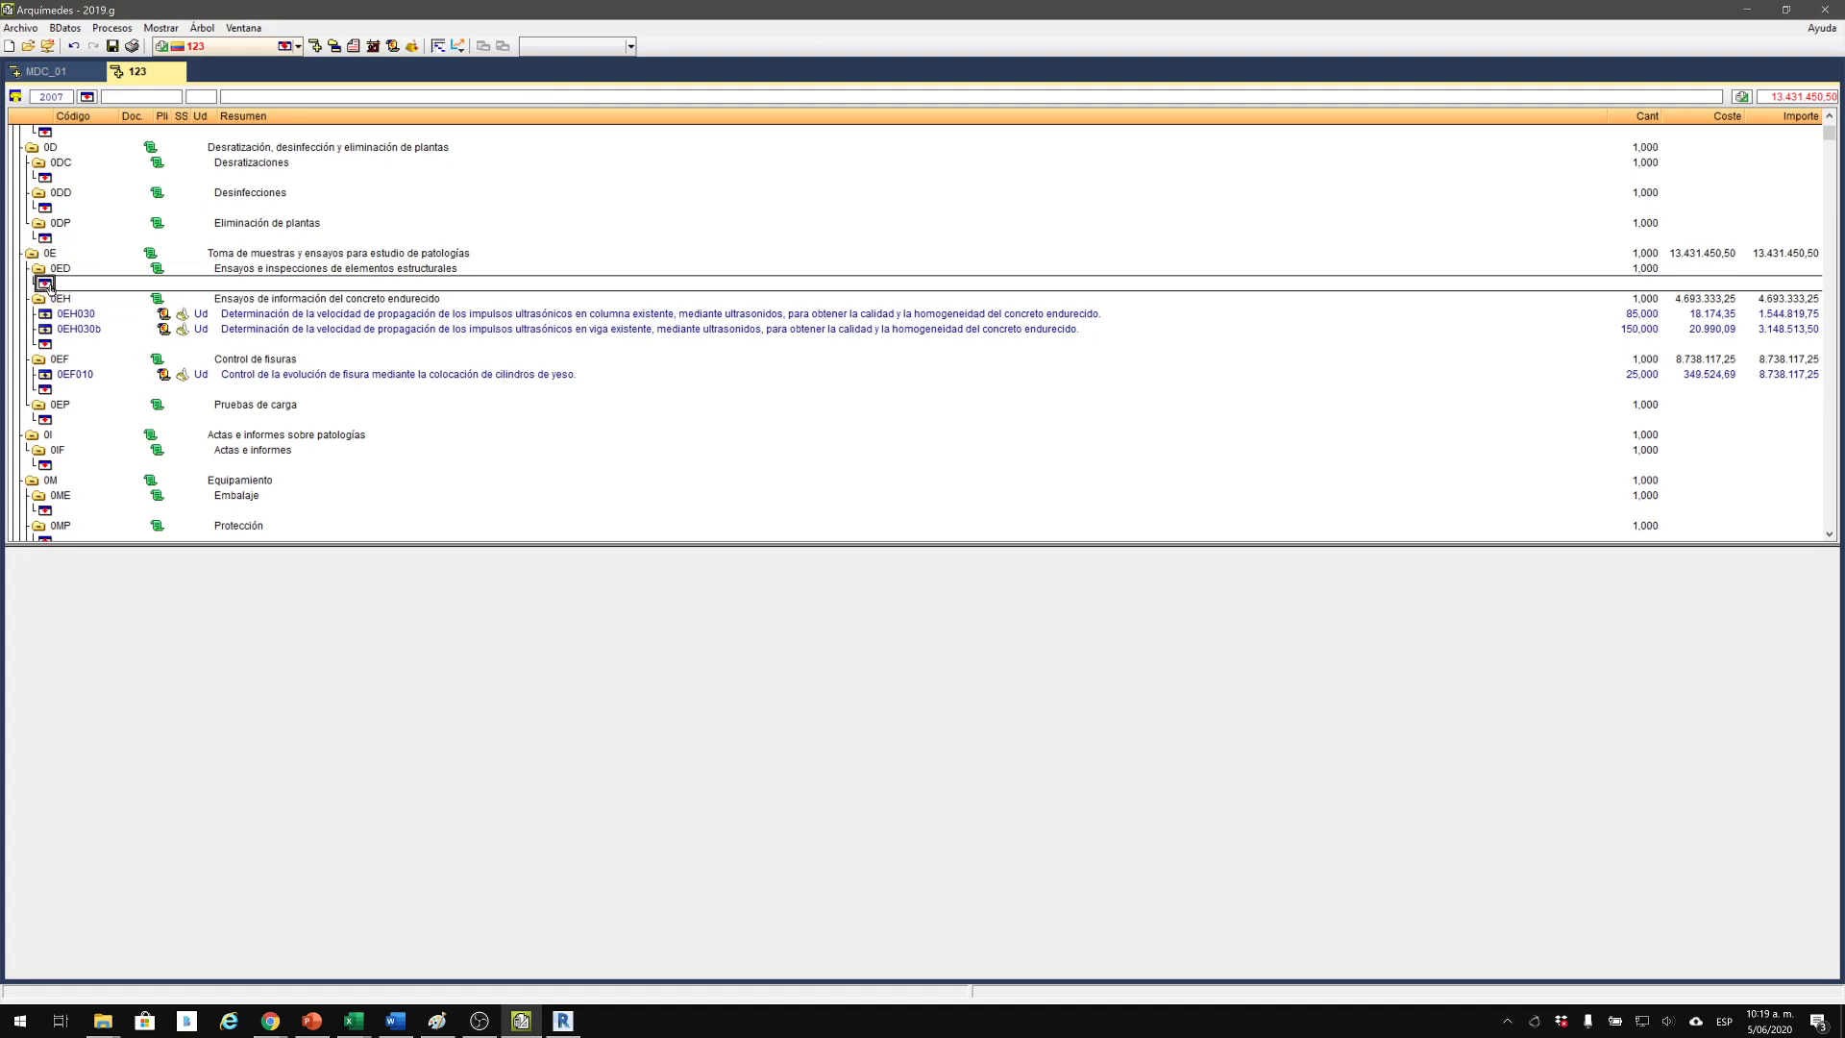
pyautogui.doubleClick(46, 284)
pyautogui.moveTo(648, 267); pyautogui.dragTo(613, 261)
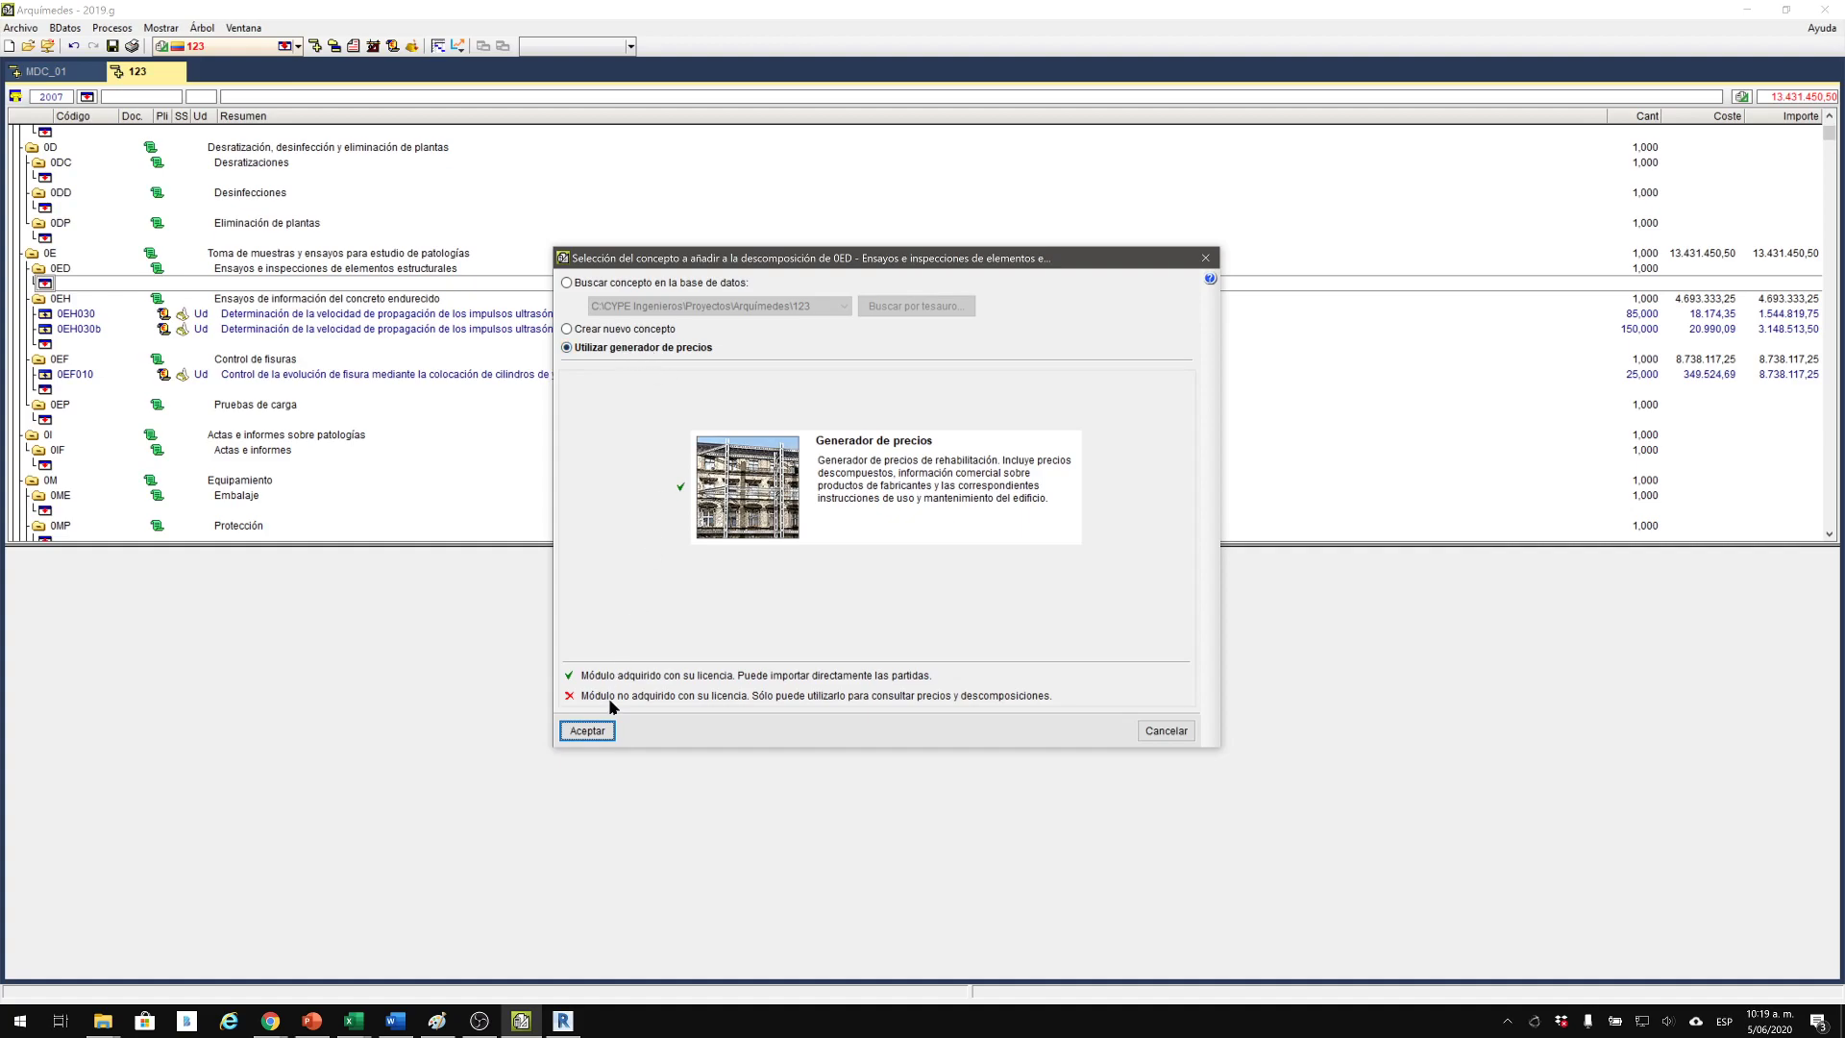
pyautogui.click(587, 731)
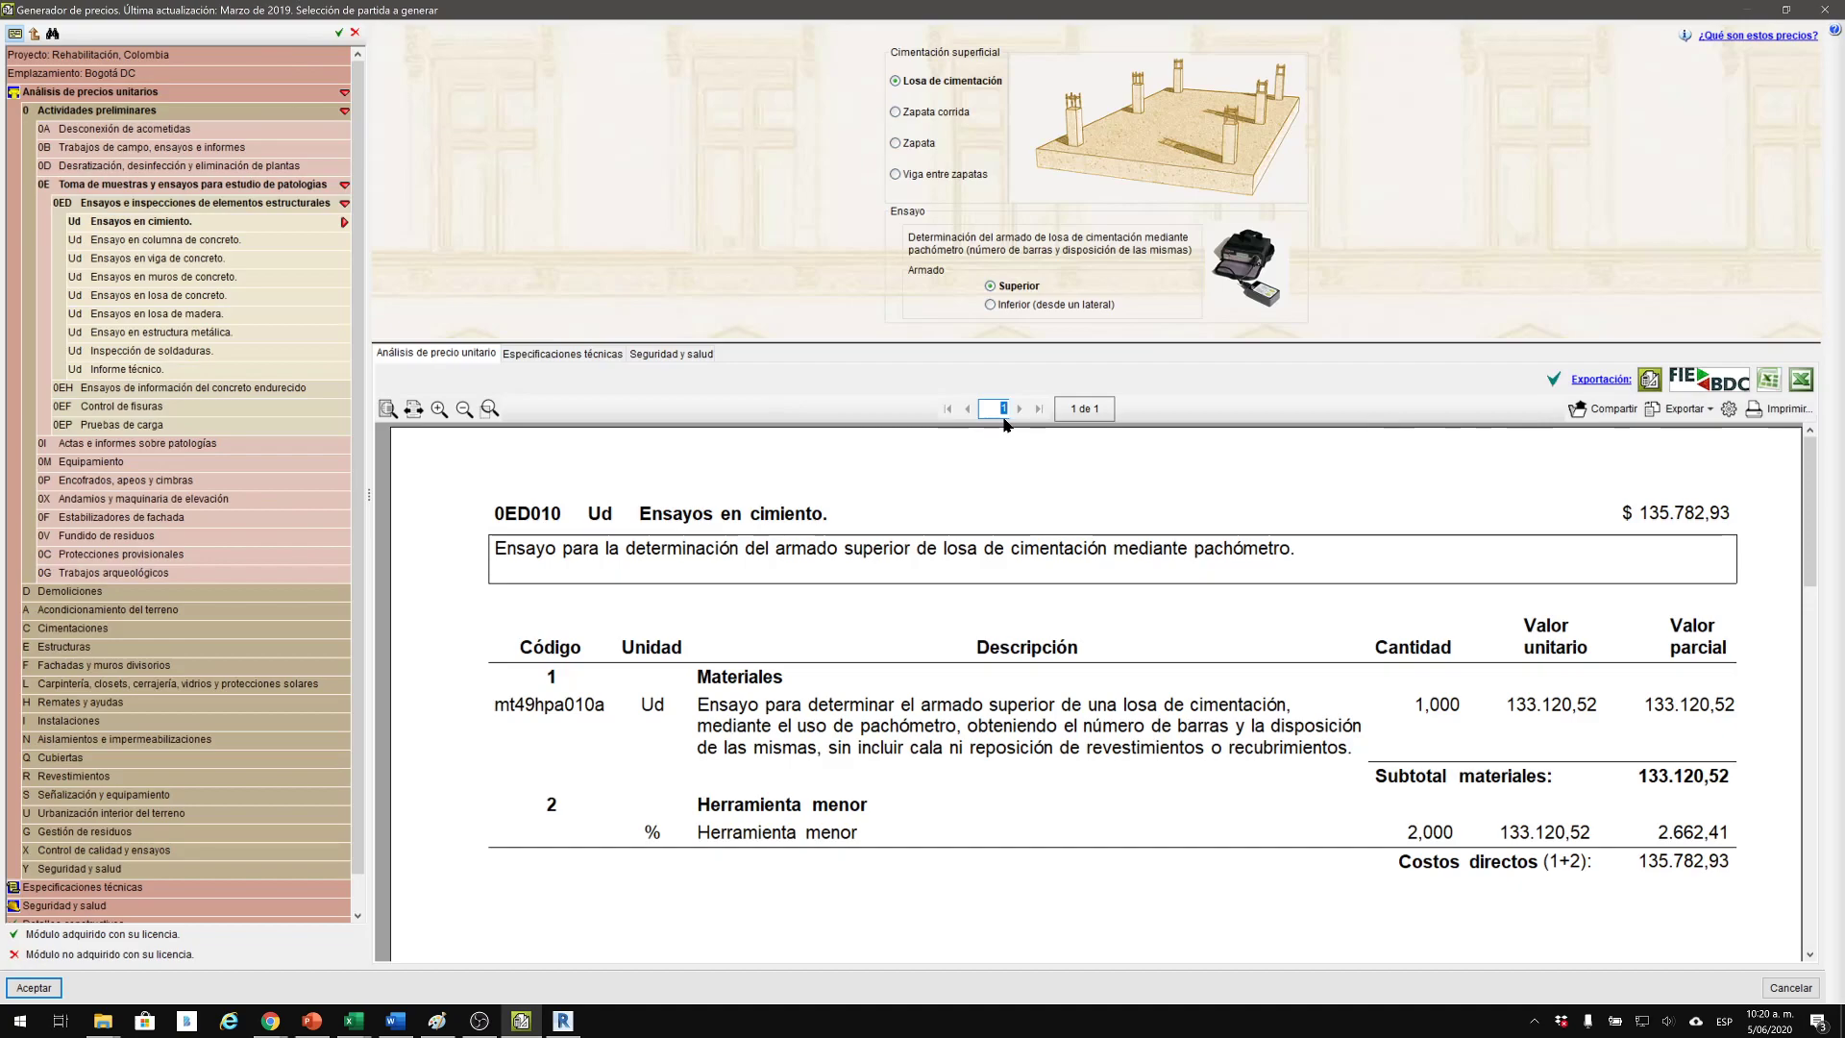
# Restore the price generator to a smaller window beside the budget tree and select its 0ED Ensayos e inspecciones de elementos estructurales subchapter.
pyautogui.doubleClick(543, 11)
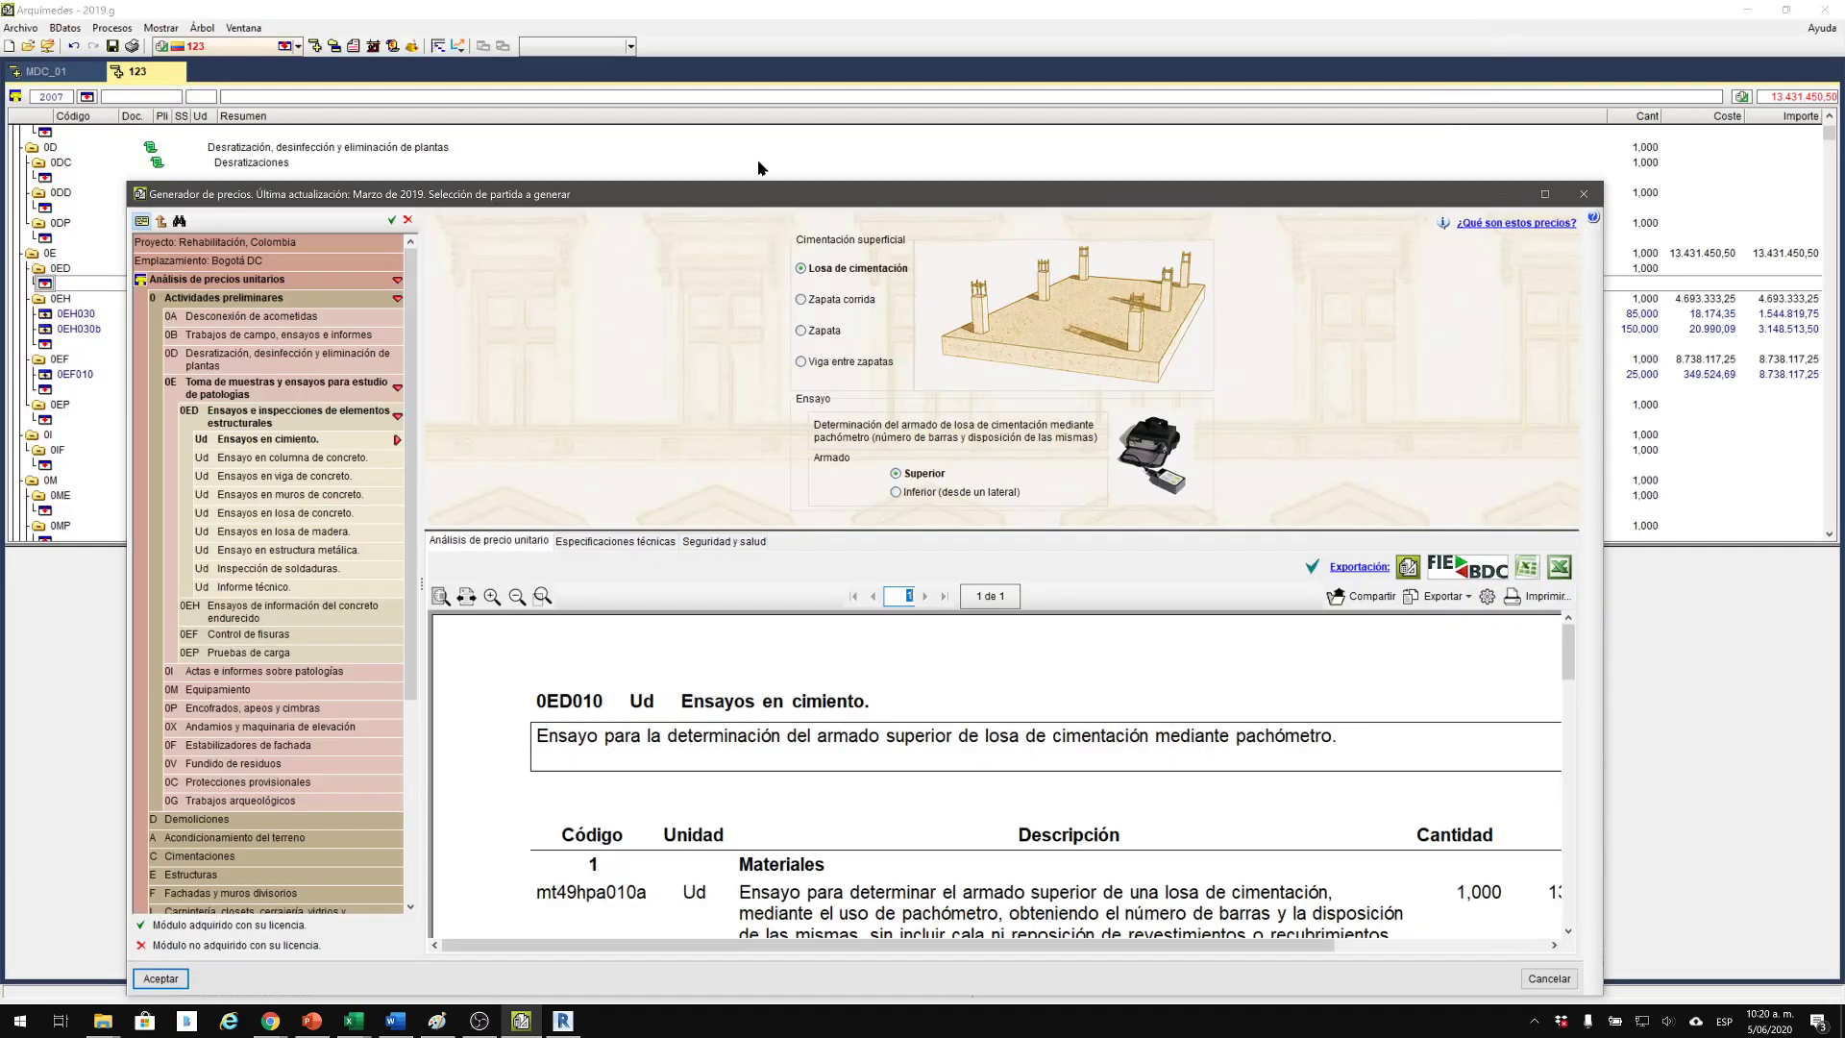
pyautogui.moveTo(310, 196); pyautogui.dragTo(554, 106)
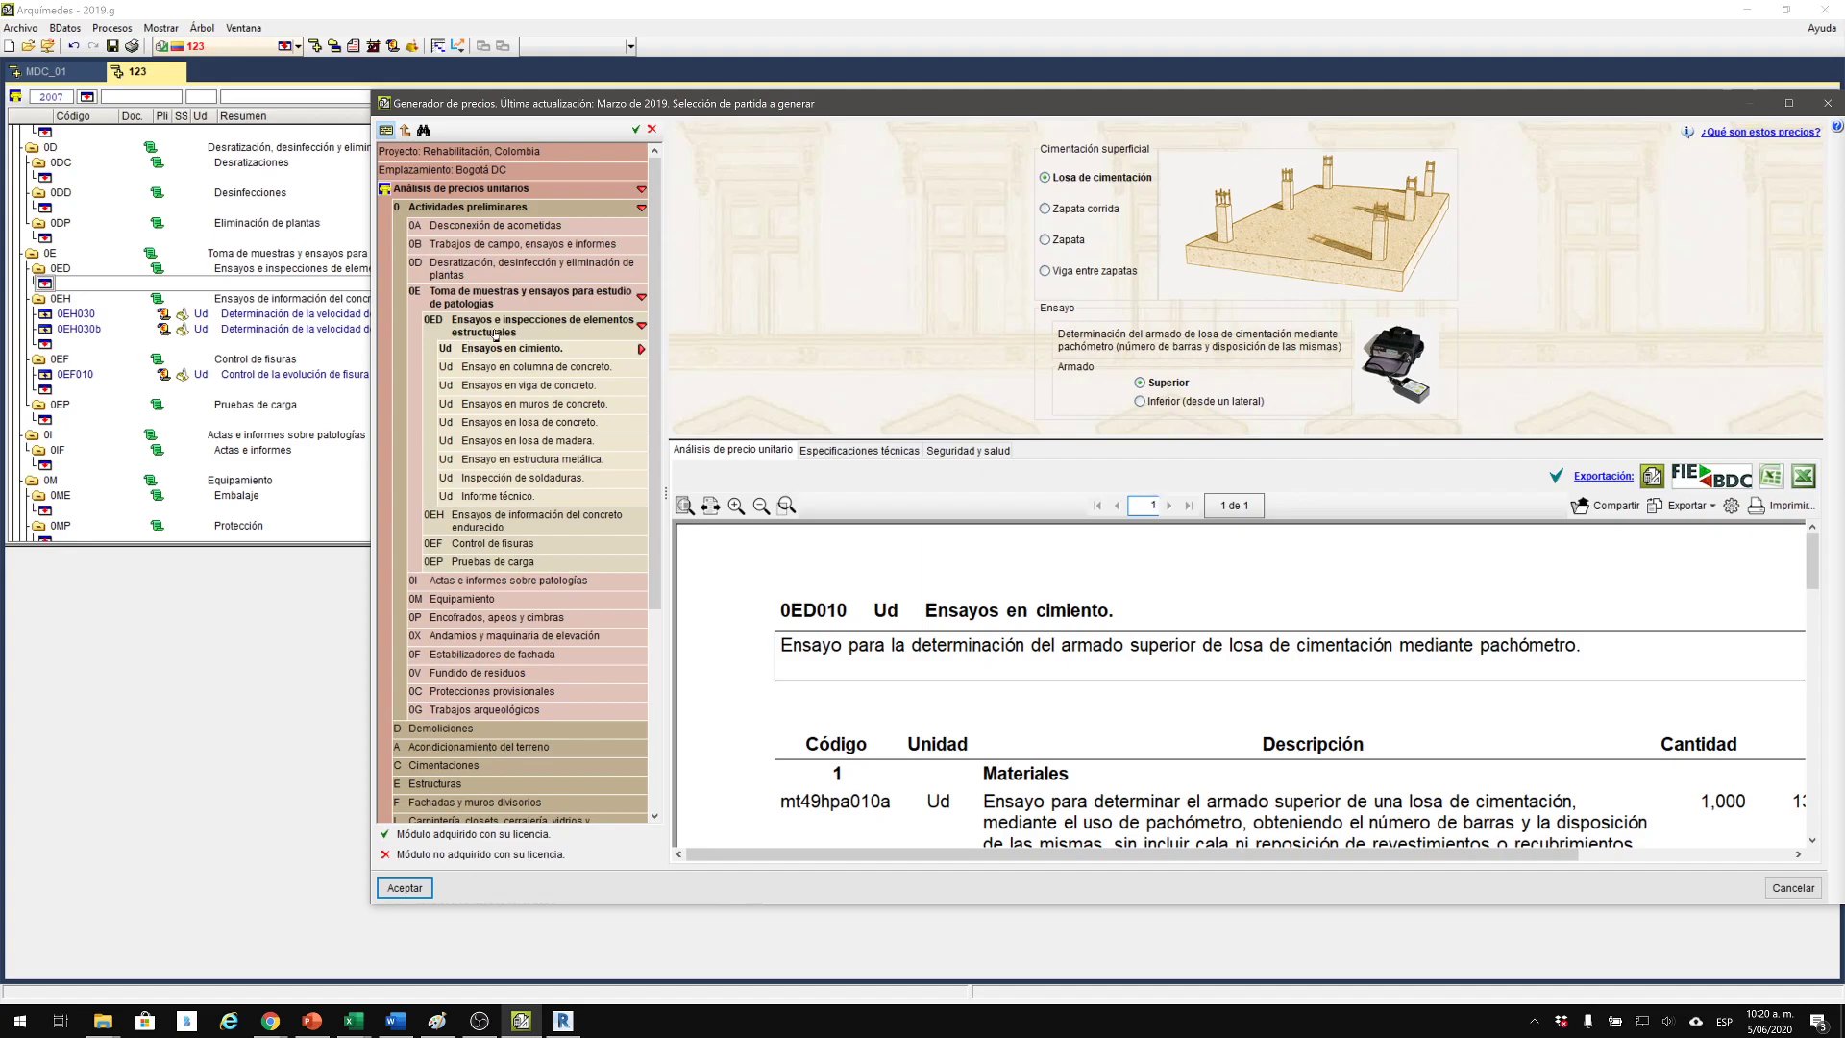
pyautogui.click(543, 332)
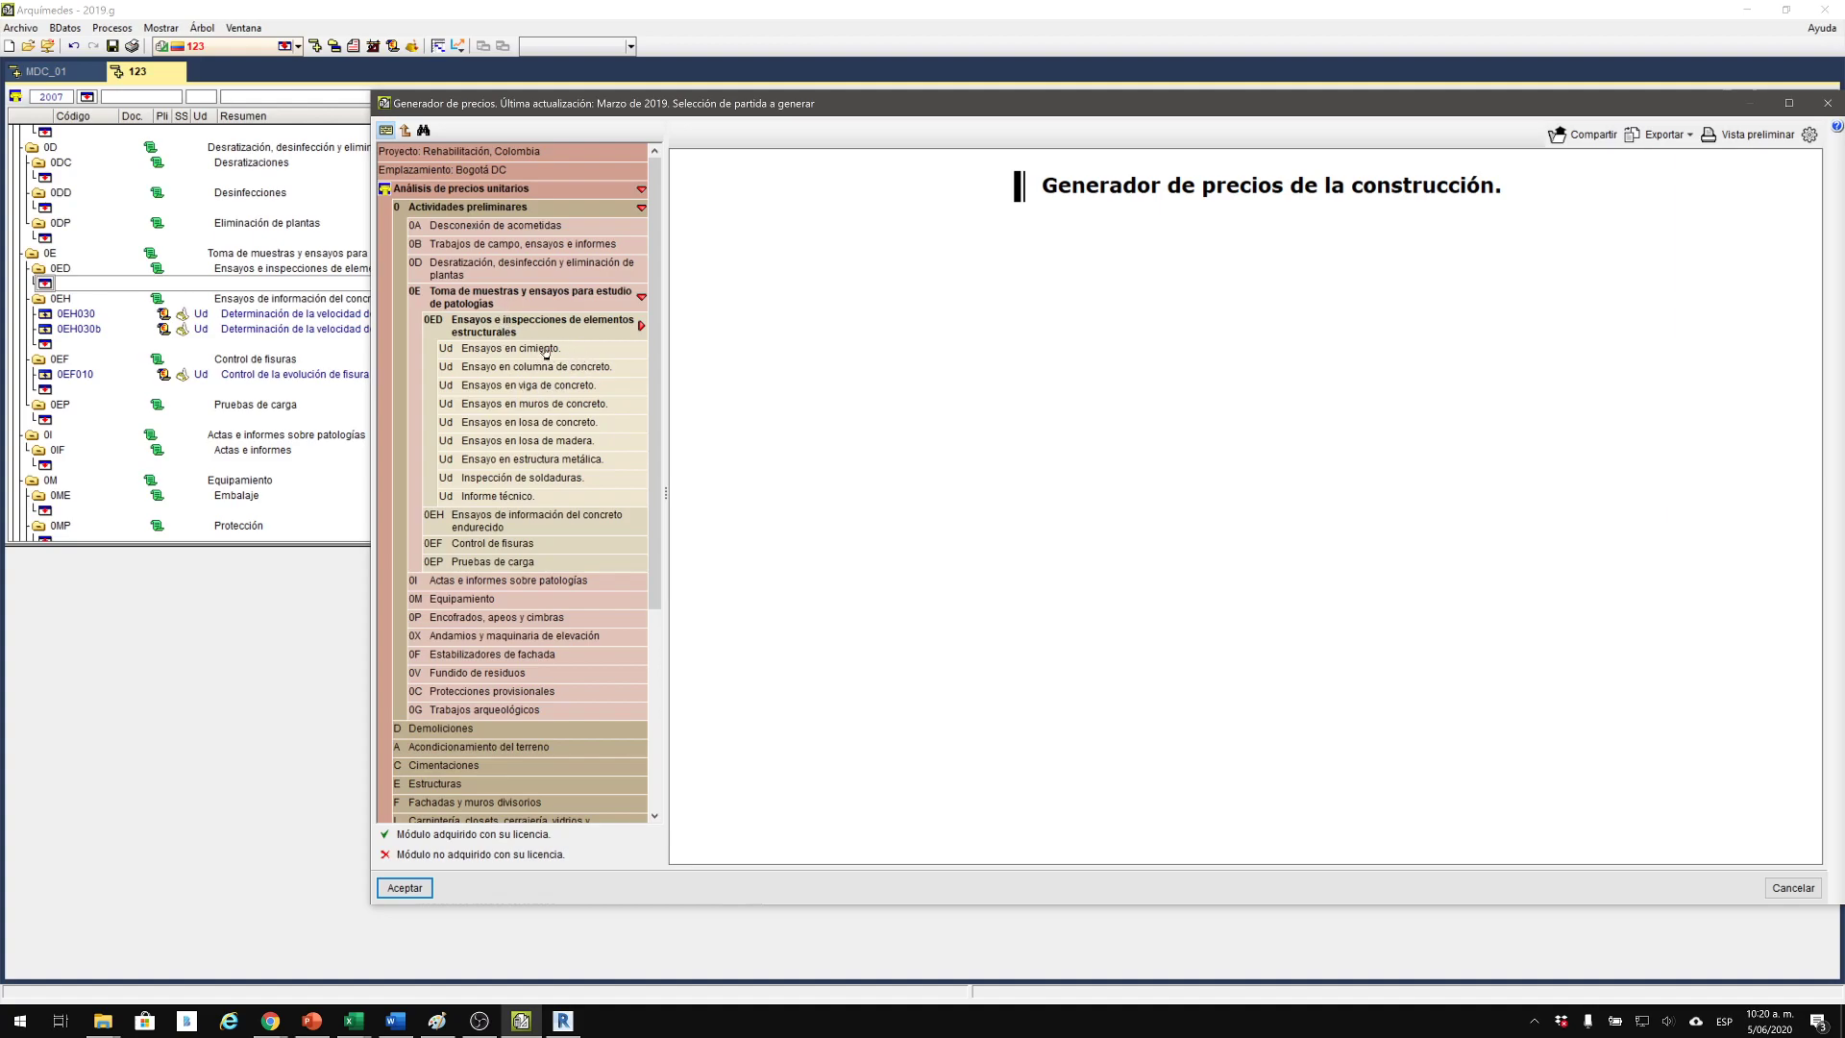
# Generate the superior-reinforcement pachometer test from Ensayo en viga de concreto into subchapter 0ED, and open the new item's attached images.
pyautogui.click(546, 350)
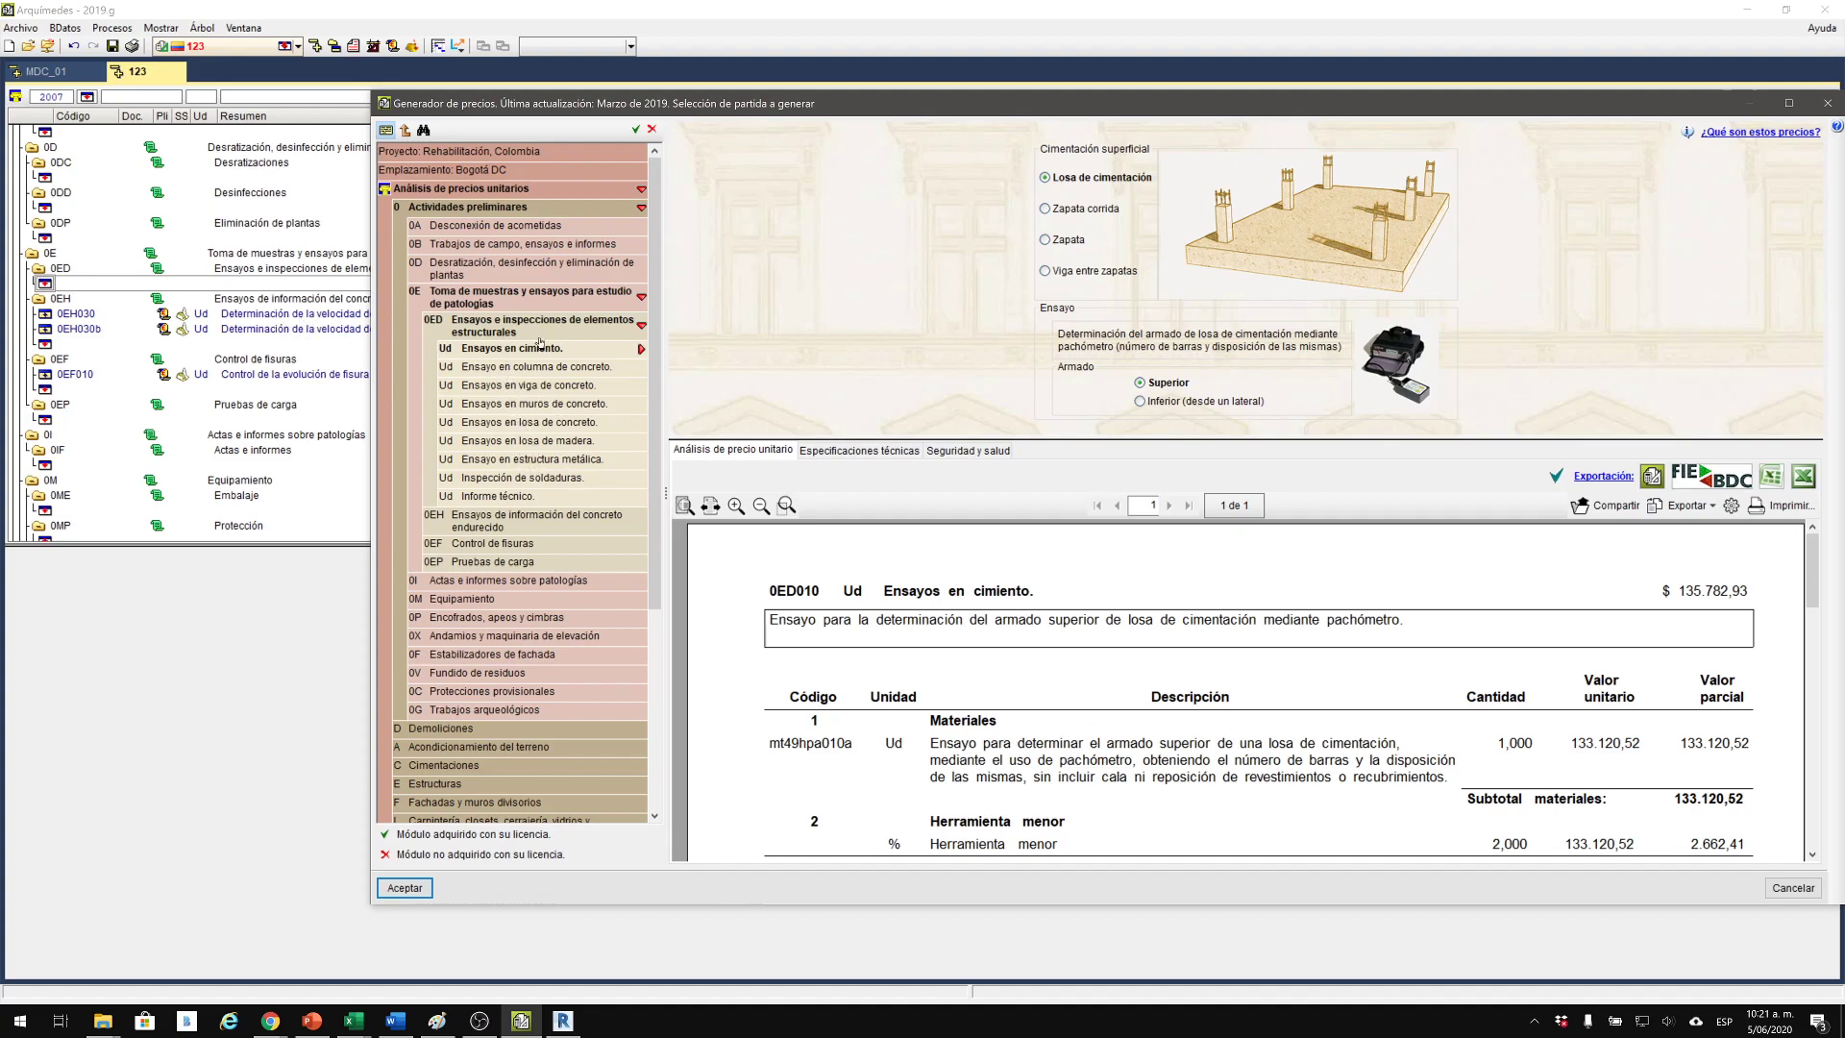
pyautogui.click(534, 386)
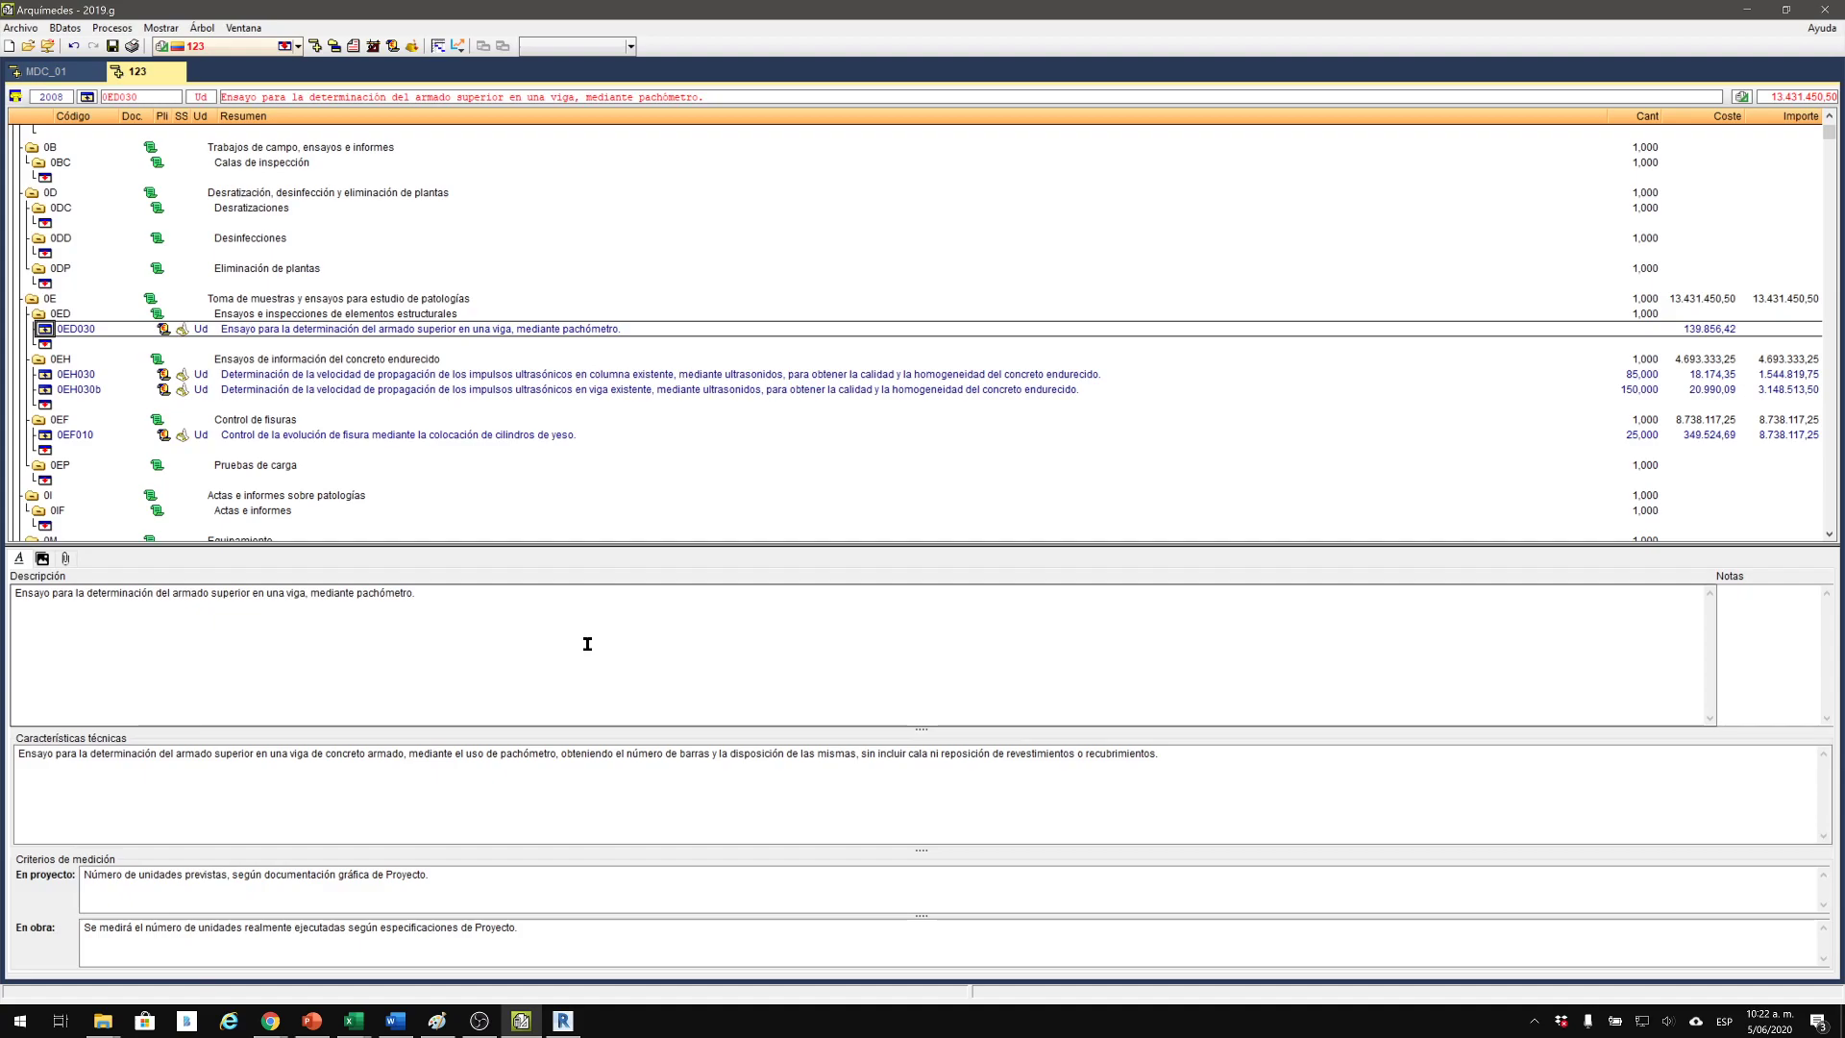
pyautogui.click(42, 559)
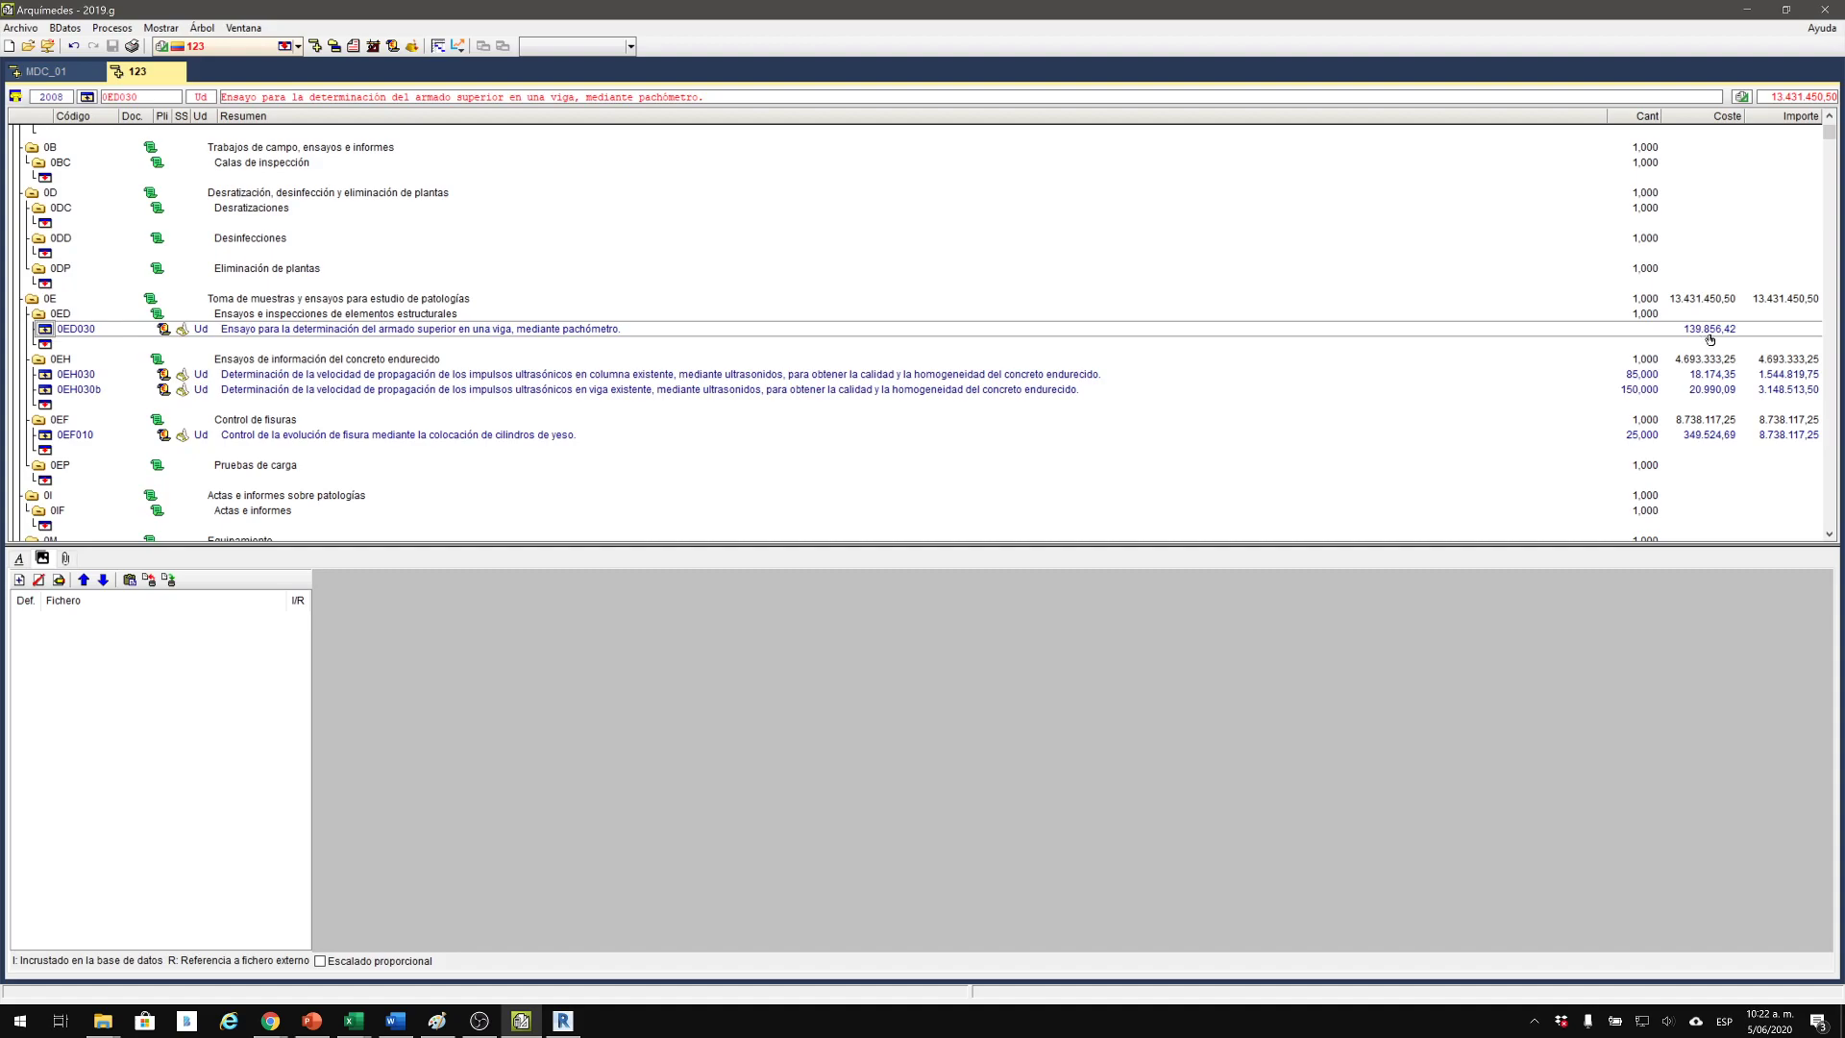
# Set the quantity of the new beam test item 0ED030 to 17.
pyautogui.click(1649, 328)
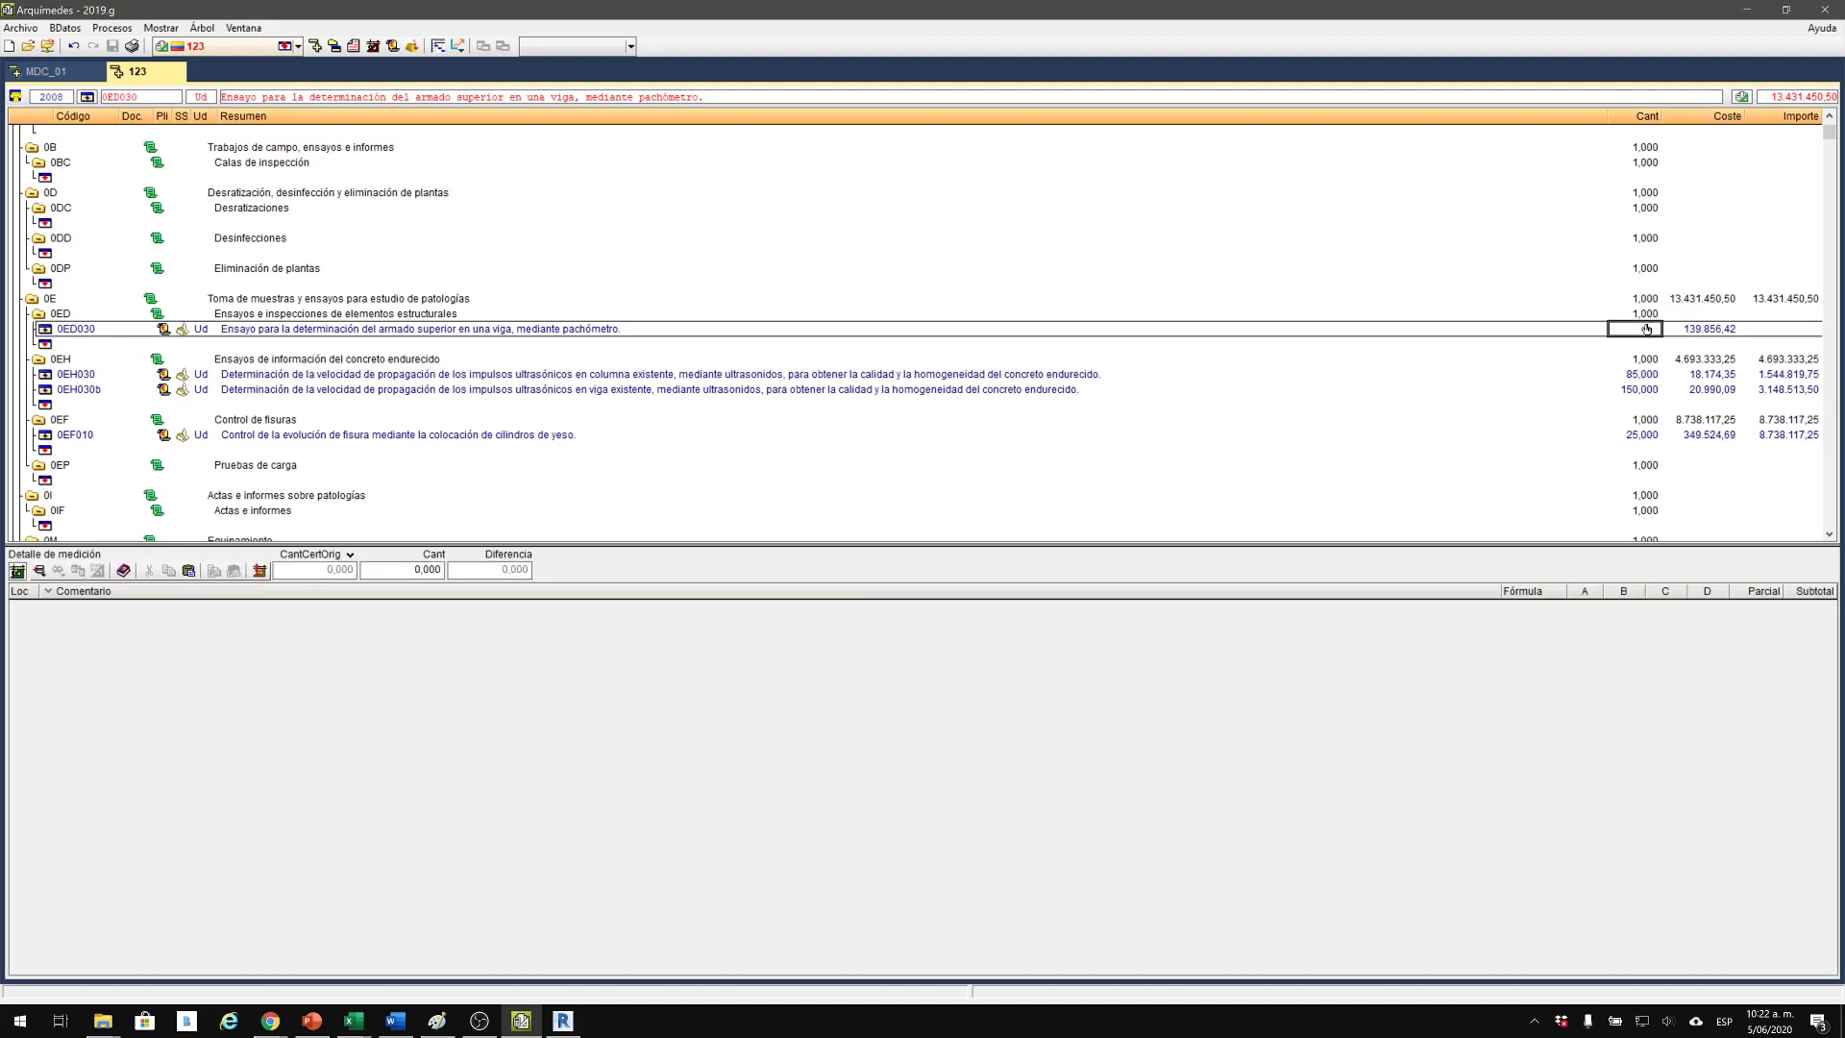
pyautogui.click(1633, 332)
pyautogui.write('17')
pyautogui.press('Return')
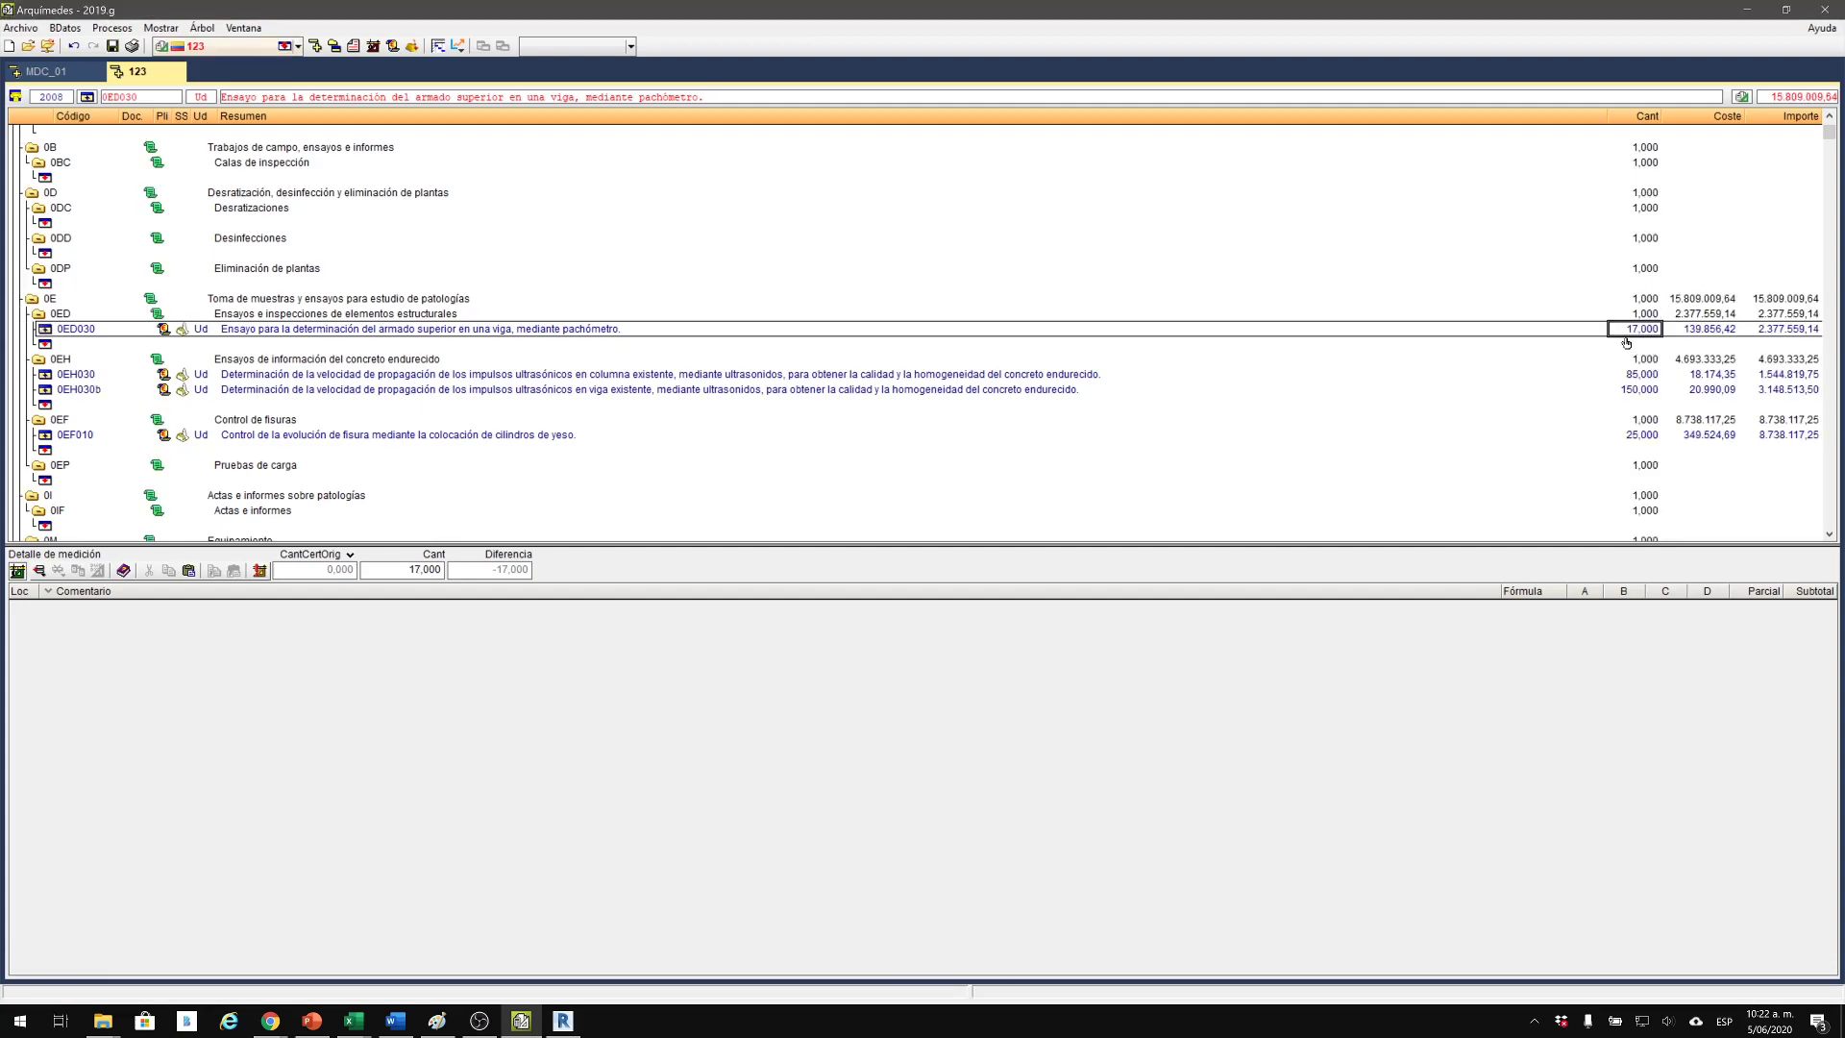
# Review the unit cost breakdown and the total amount distribution of beam test item 0ED030.
pyautogui.click(1714, 333)
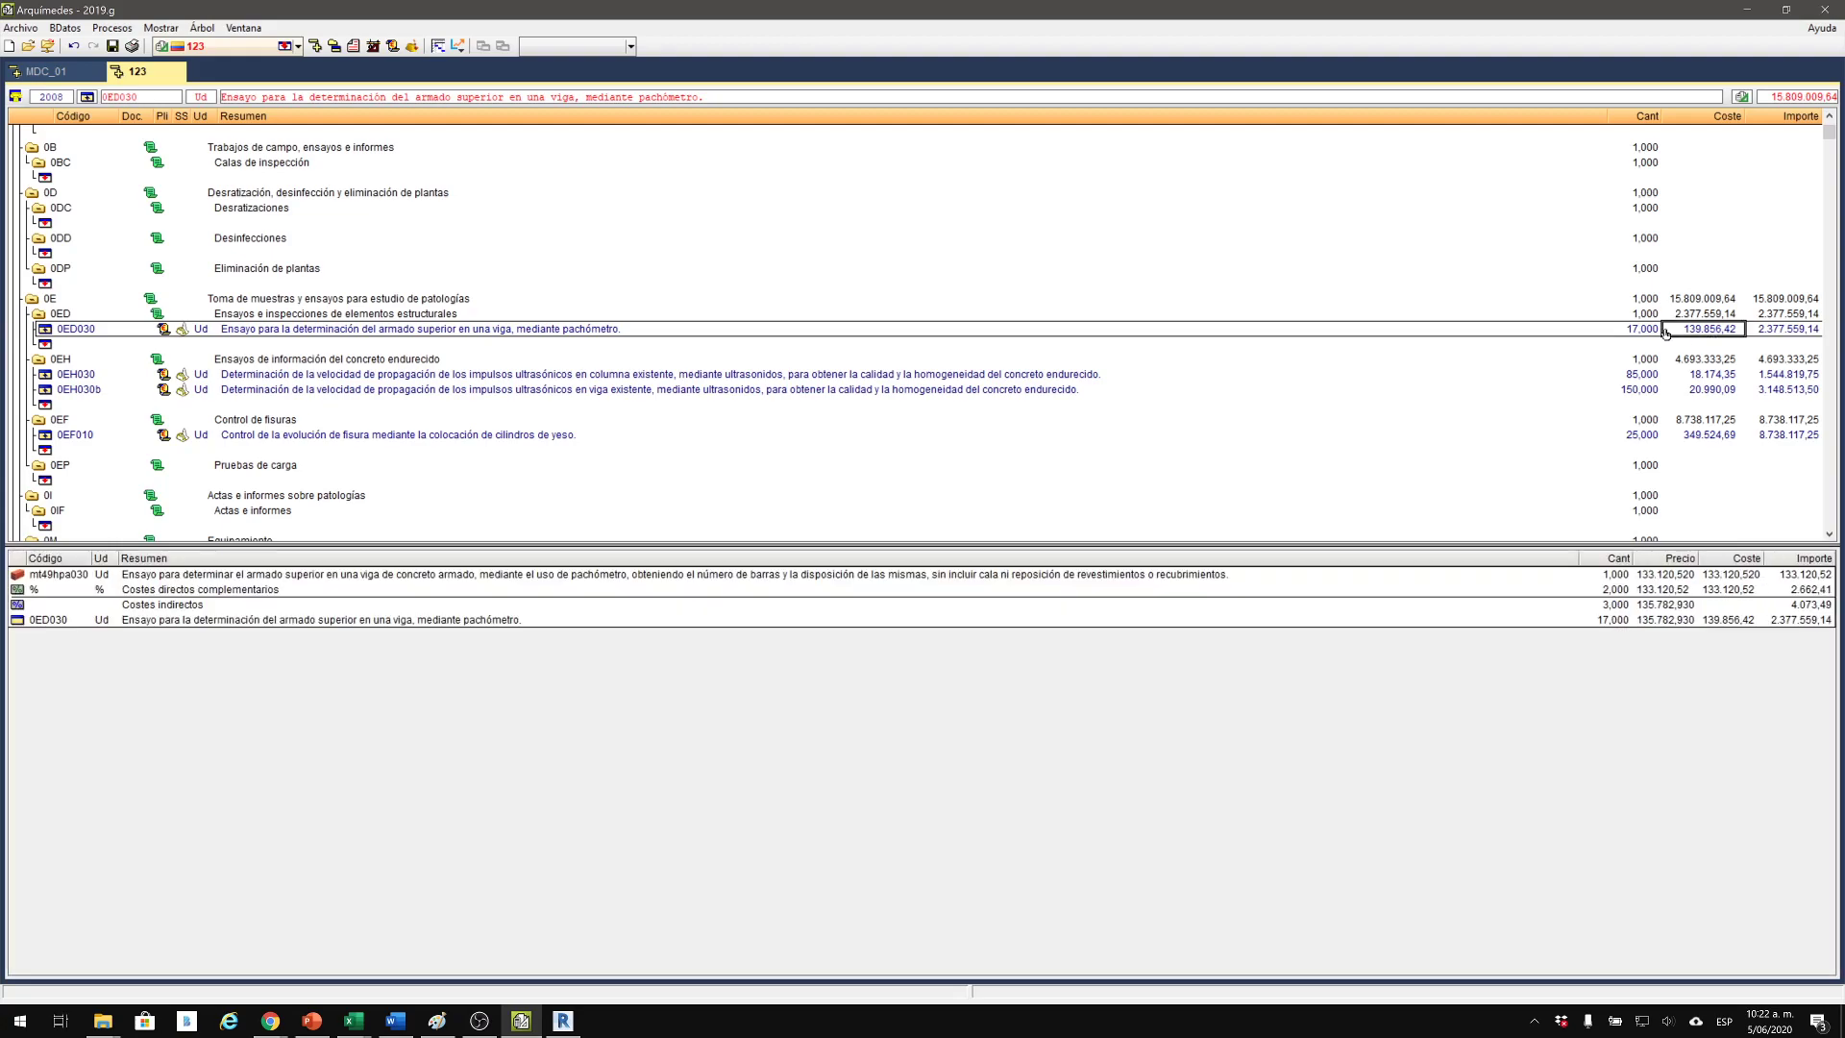
pyautogui.click(1773, 331)
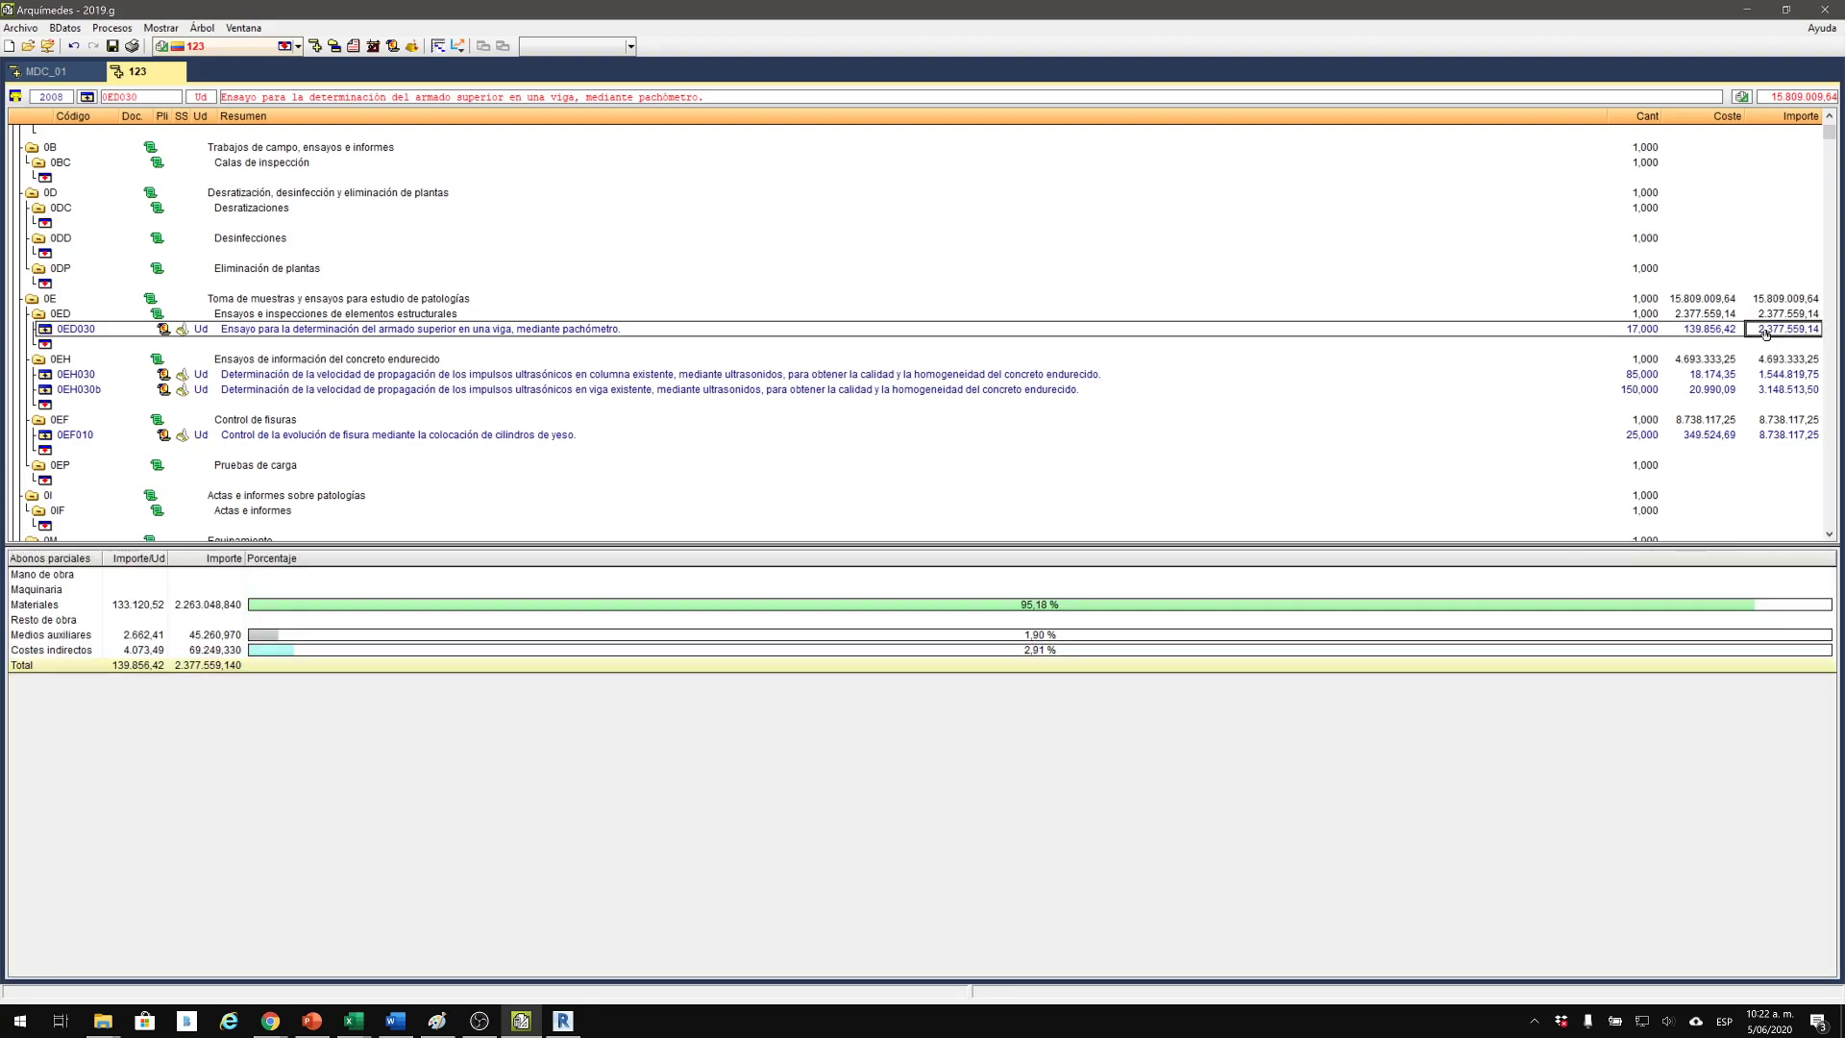
pyautogui.click(1642, 332)
pyautogui.click(1701, 333)
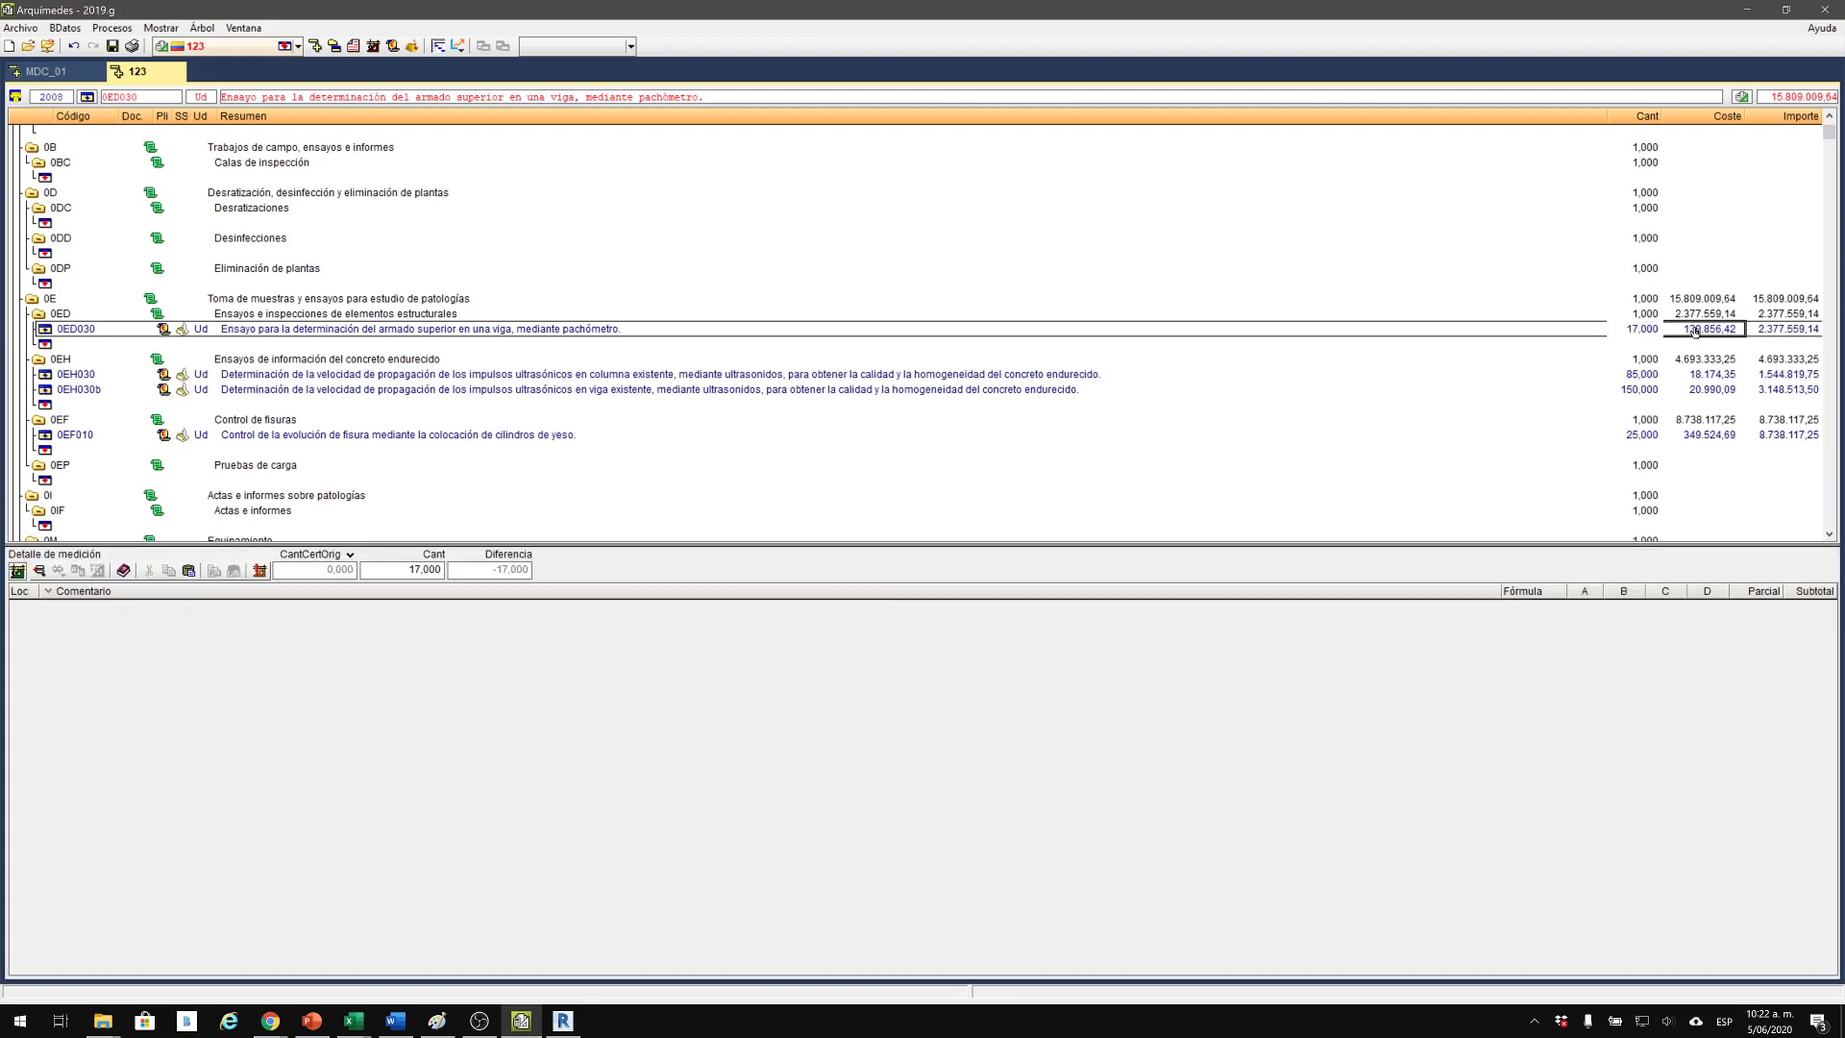
pyautogui.click(1793, 336)
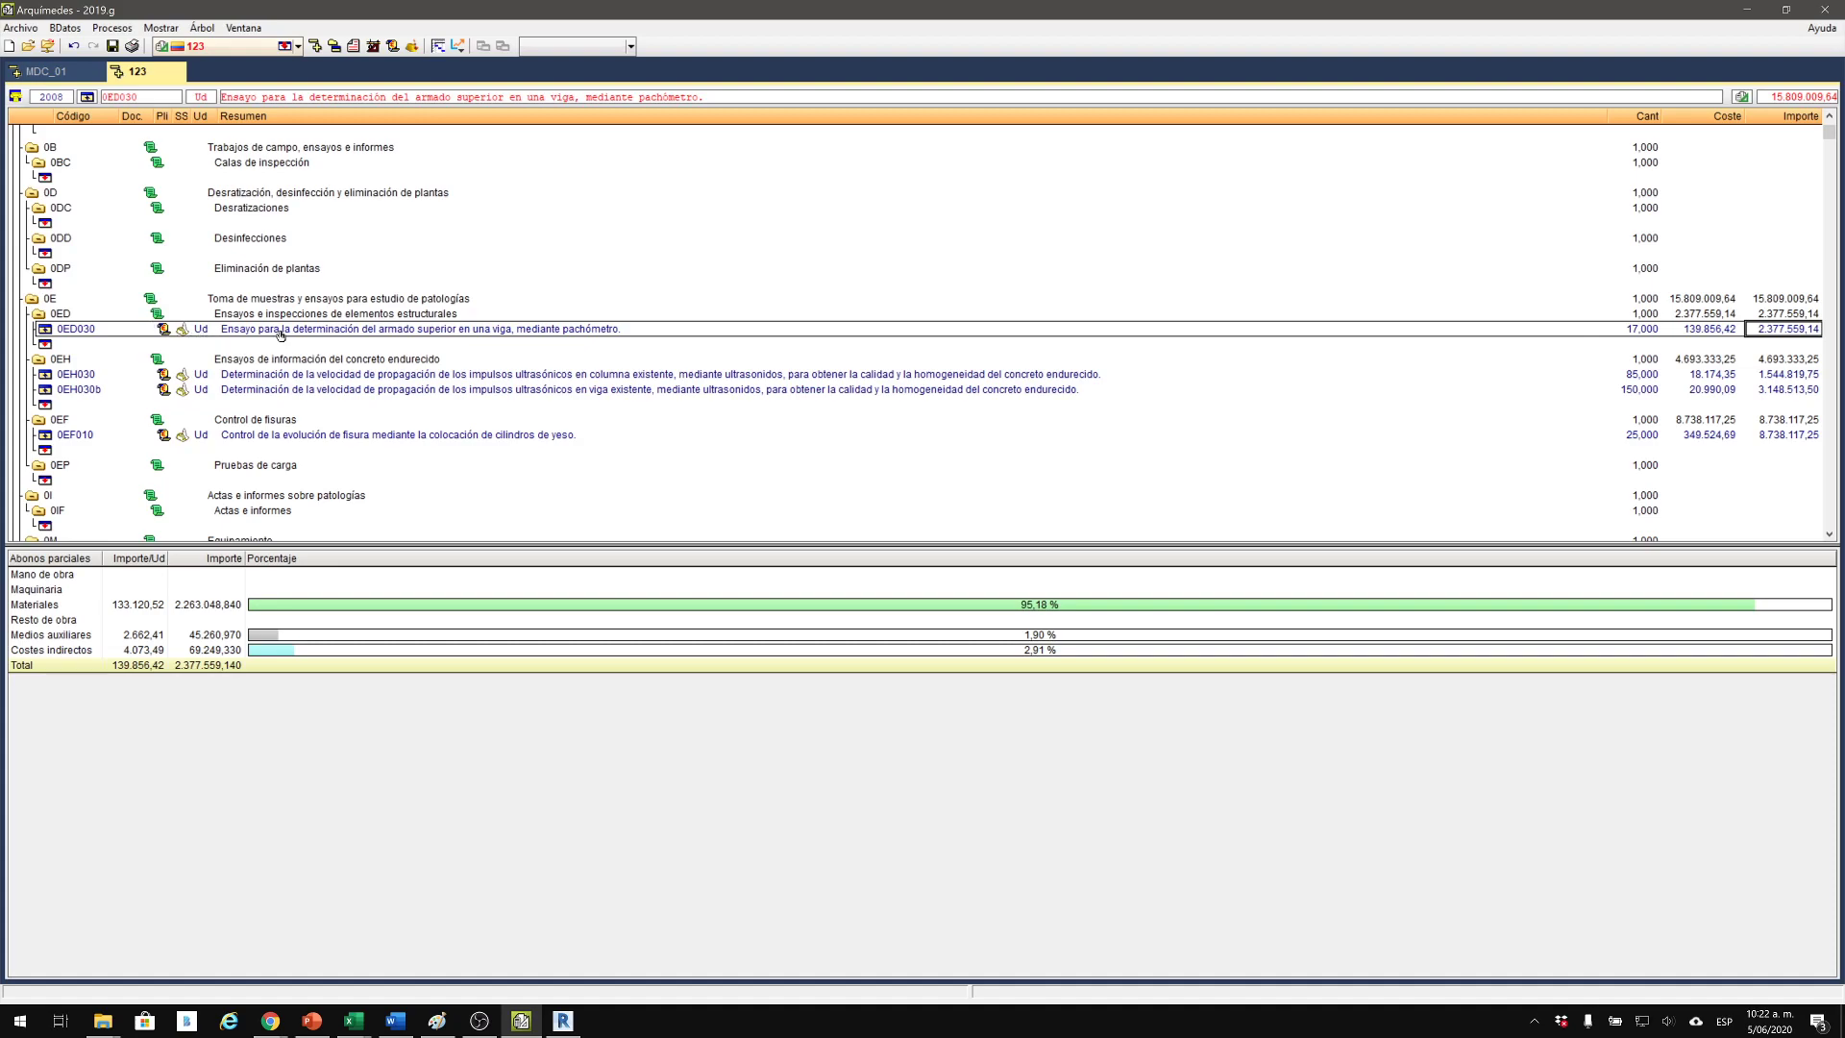
# Examine the column and beam ultrasonic items in Ensayos de información del concreto endurecido and the subchapter's amount distribution.
pyautogui.click(281, 377)
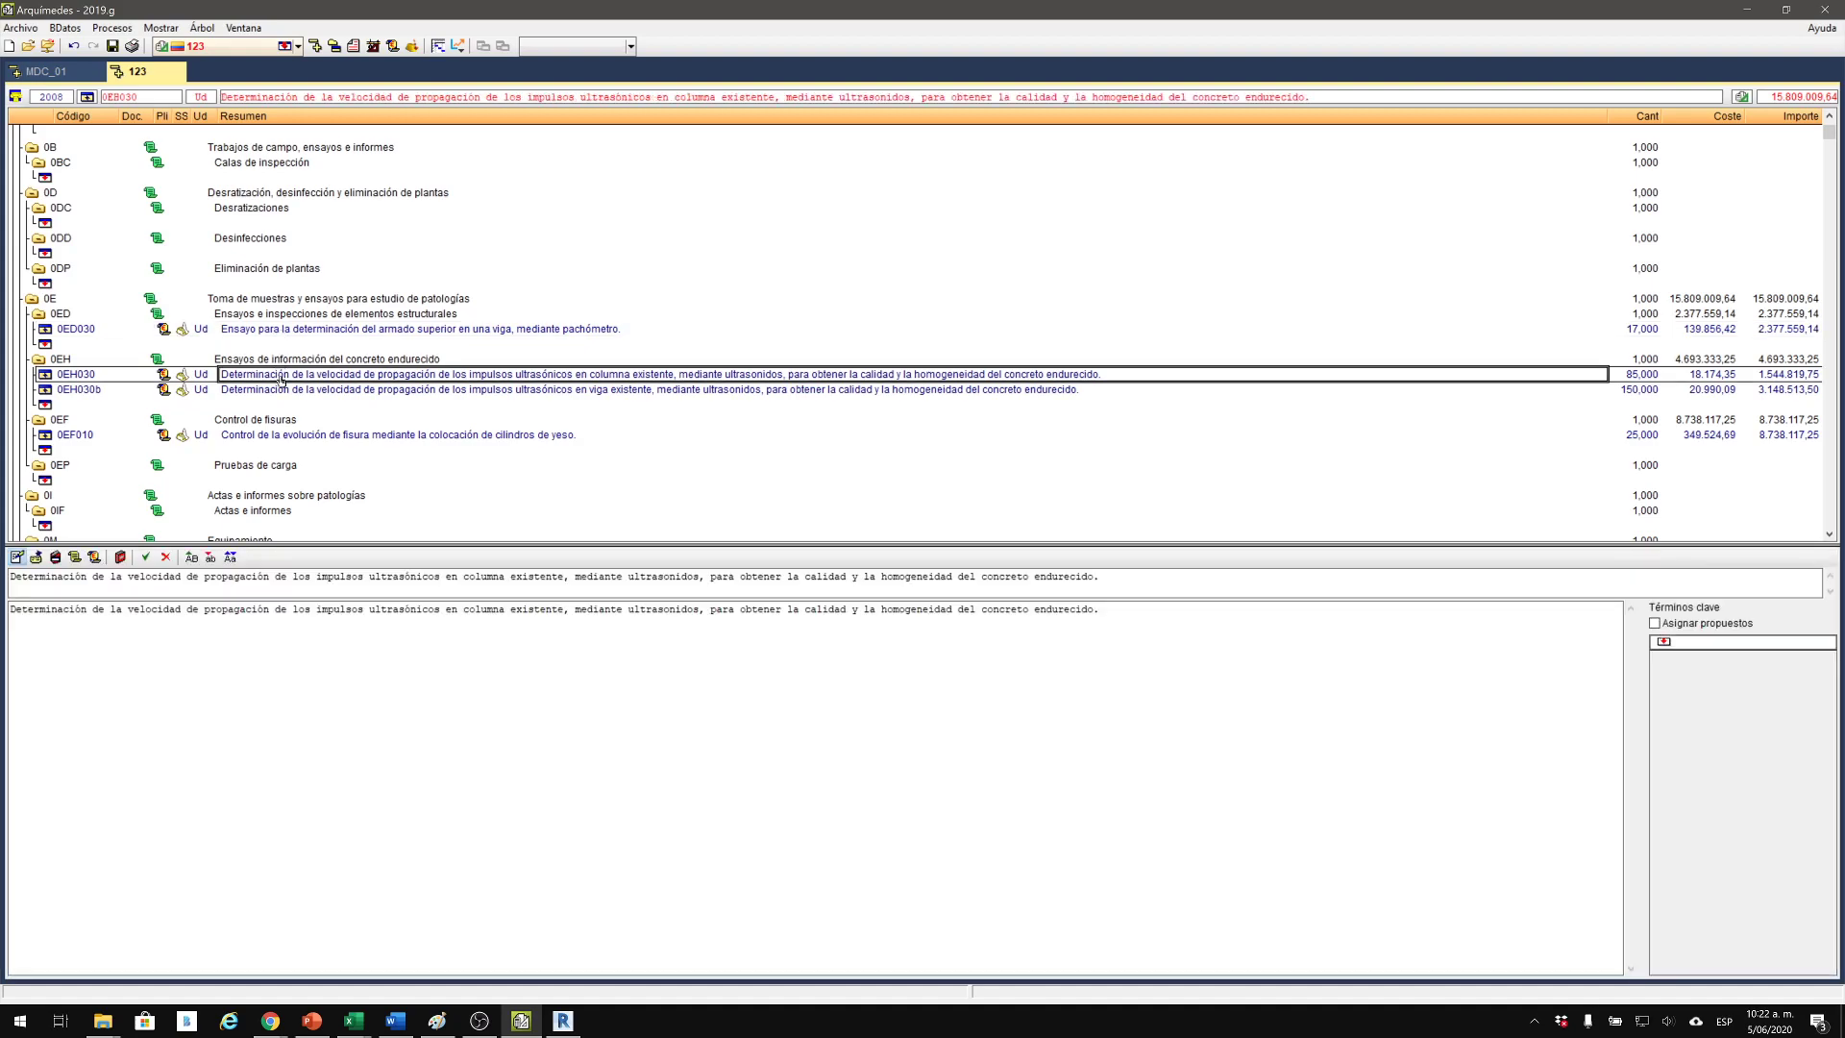
pyautogui.click(283, 392)
pyautogui.click(293, 376)
pyautogui.click(297, 391)
pyautogui.click(308, 375)
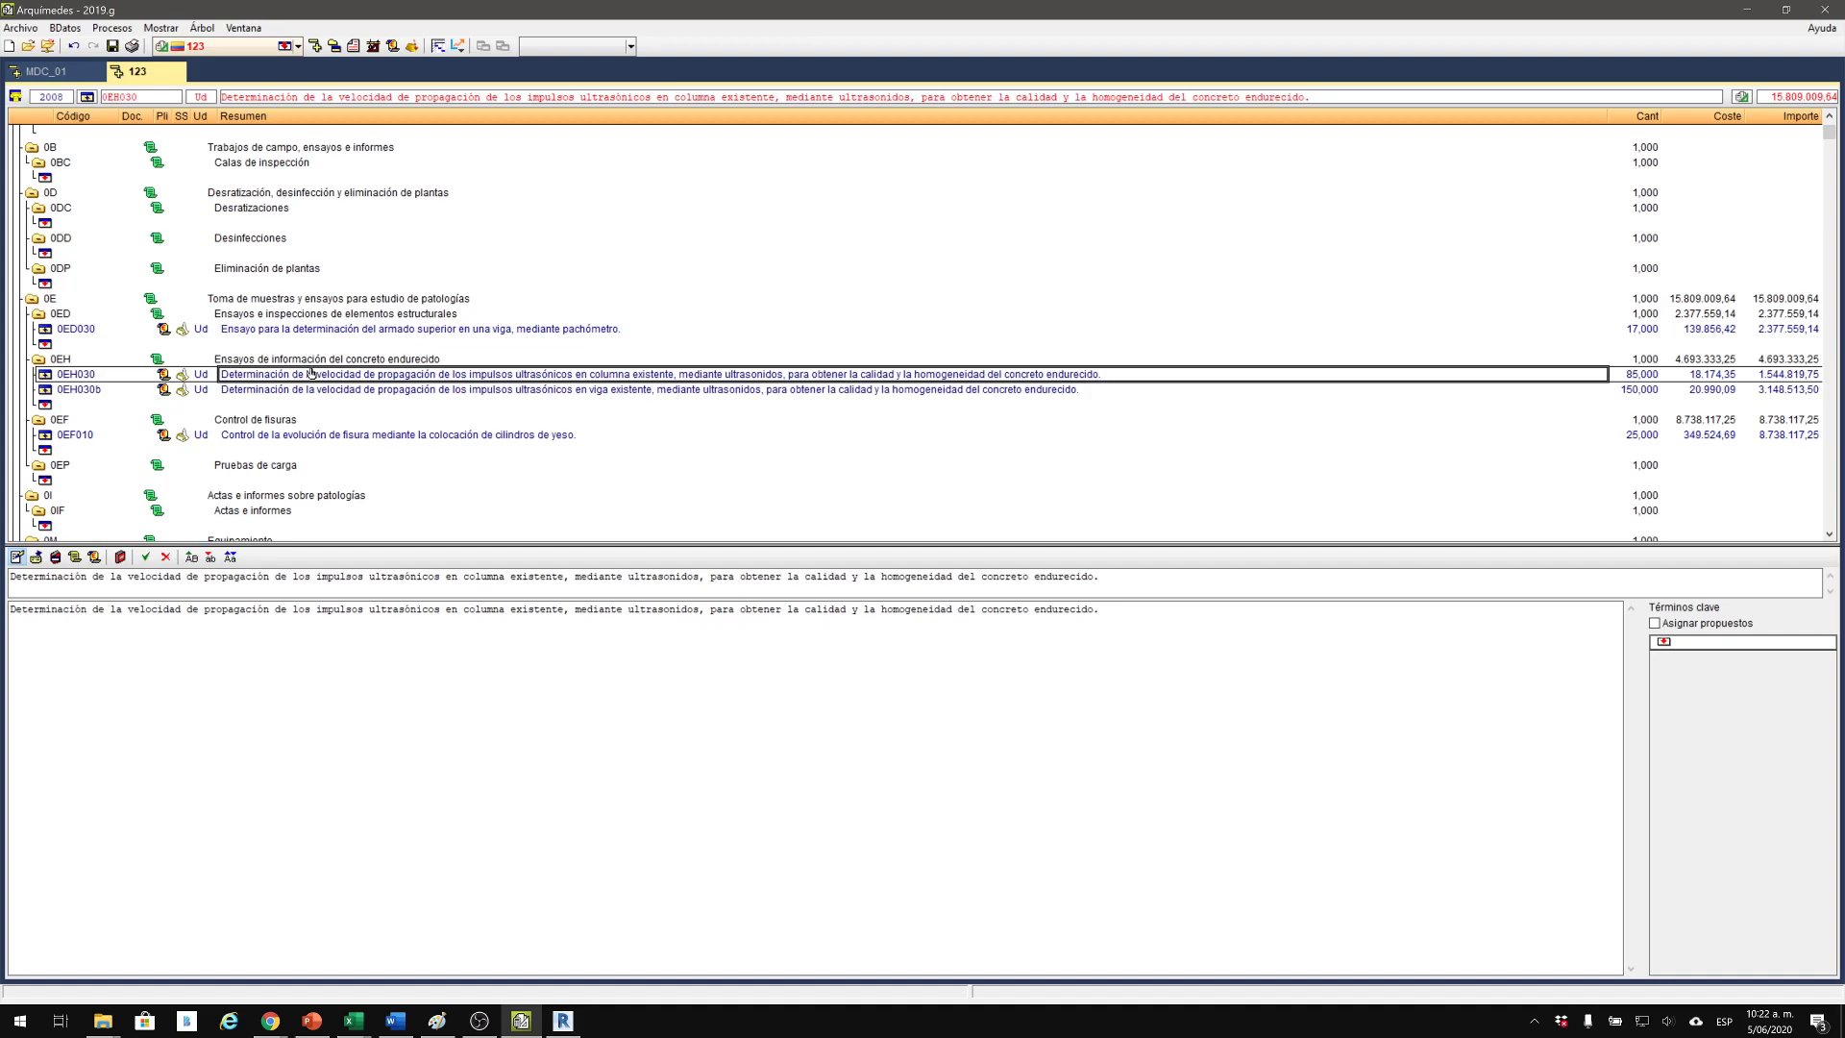
pyautogui.click(1781, 374)
pyautogui.click(1781, 357)
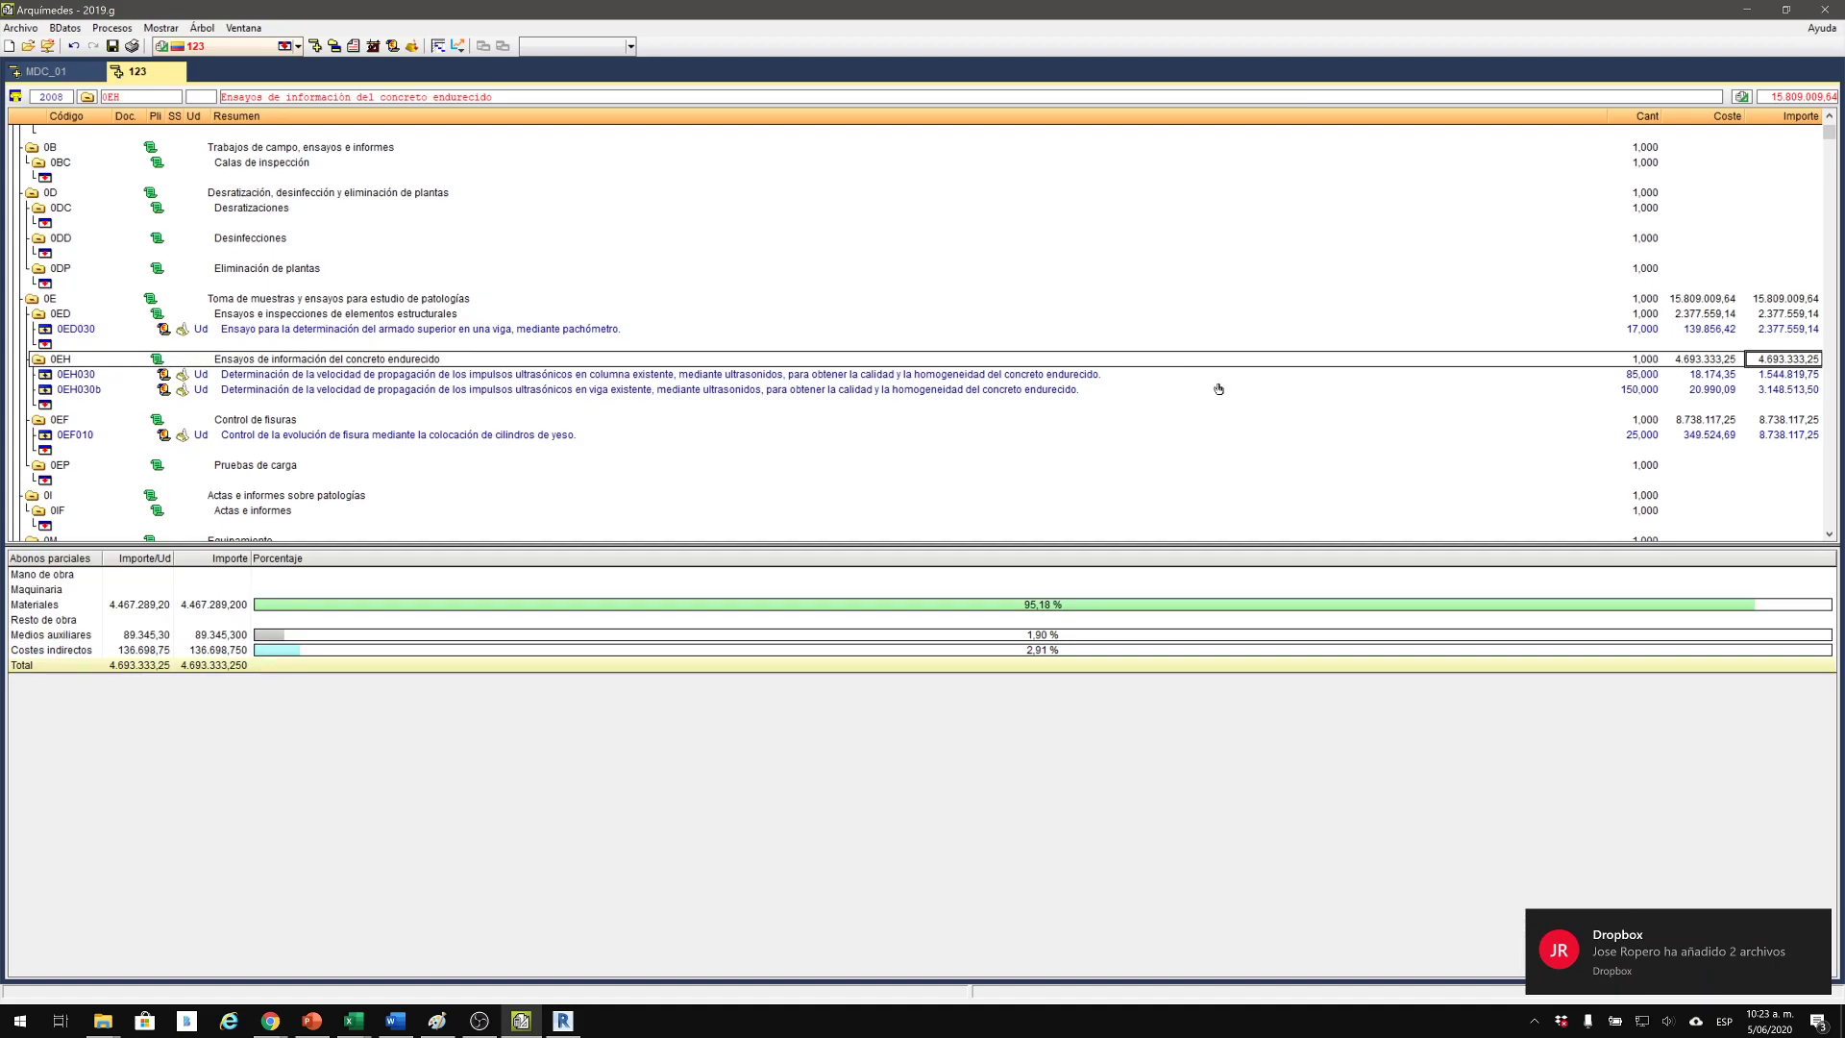
# Check the cost of chapter Toma de muestras y ensayos para estudio de patologías against the overall budget total.
pyautogui.scroll(-6, 1788, 358)
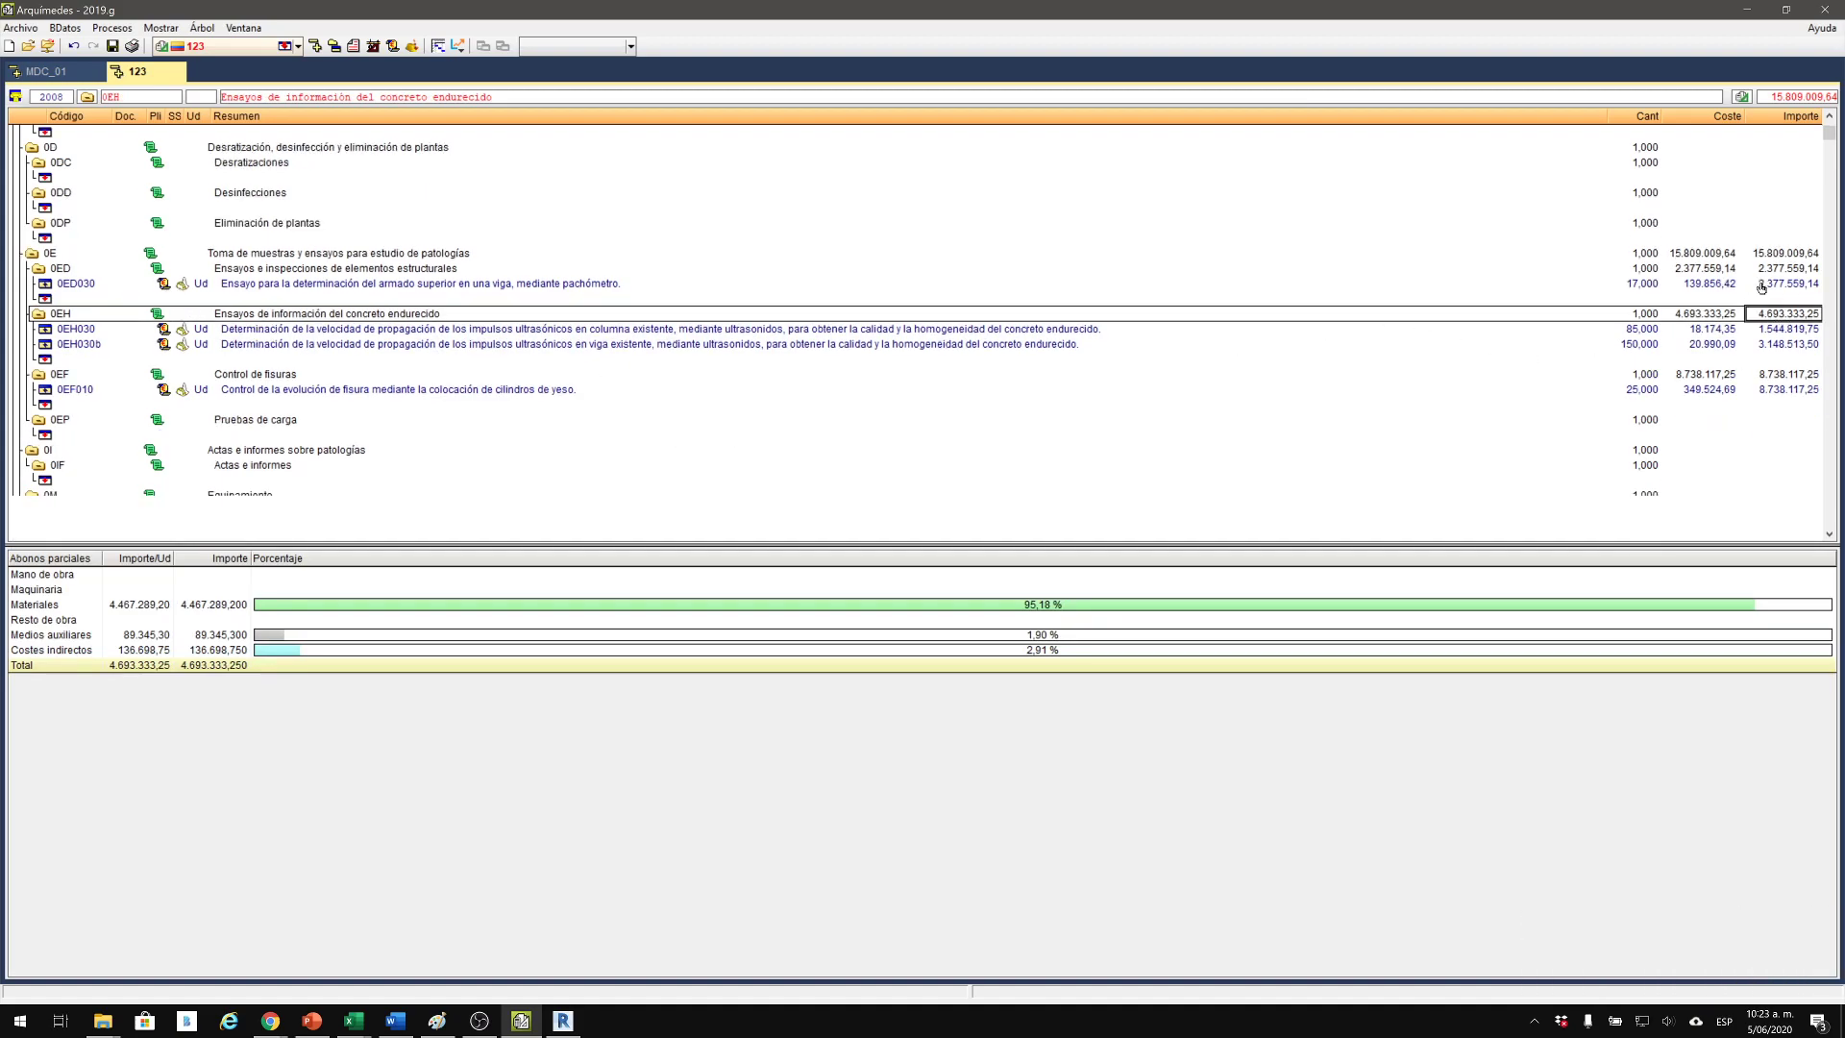
pyautogui.scroll(5, 1730, 357)
pyautogui.scroll(-1, 1699, 355)
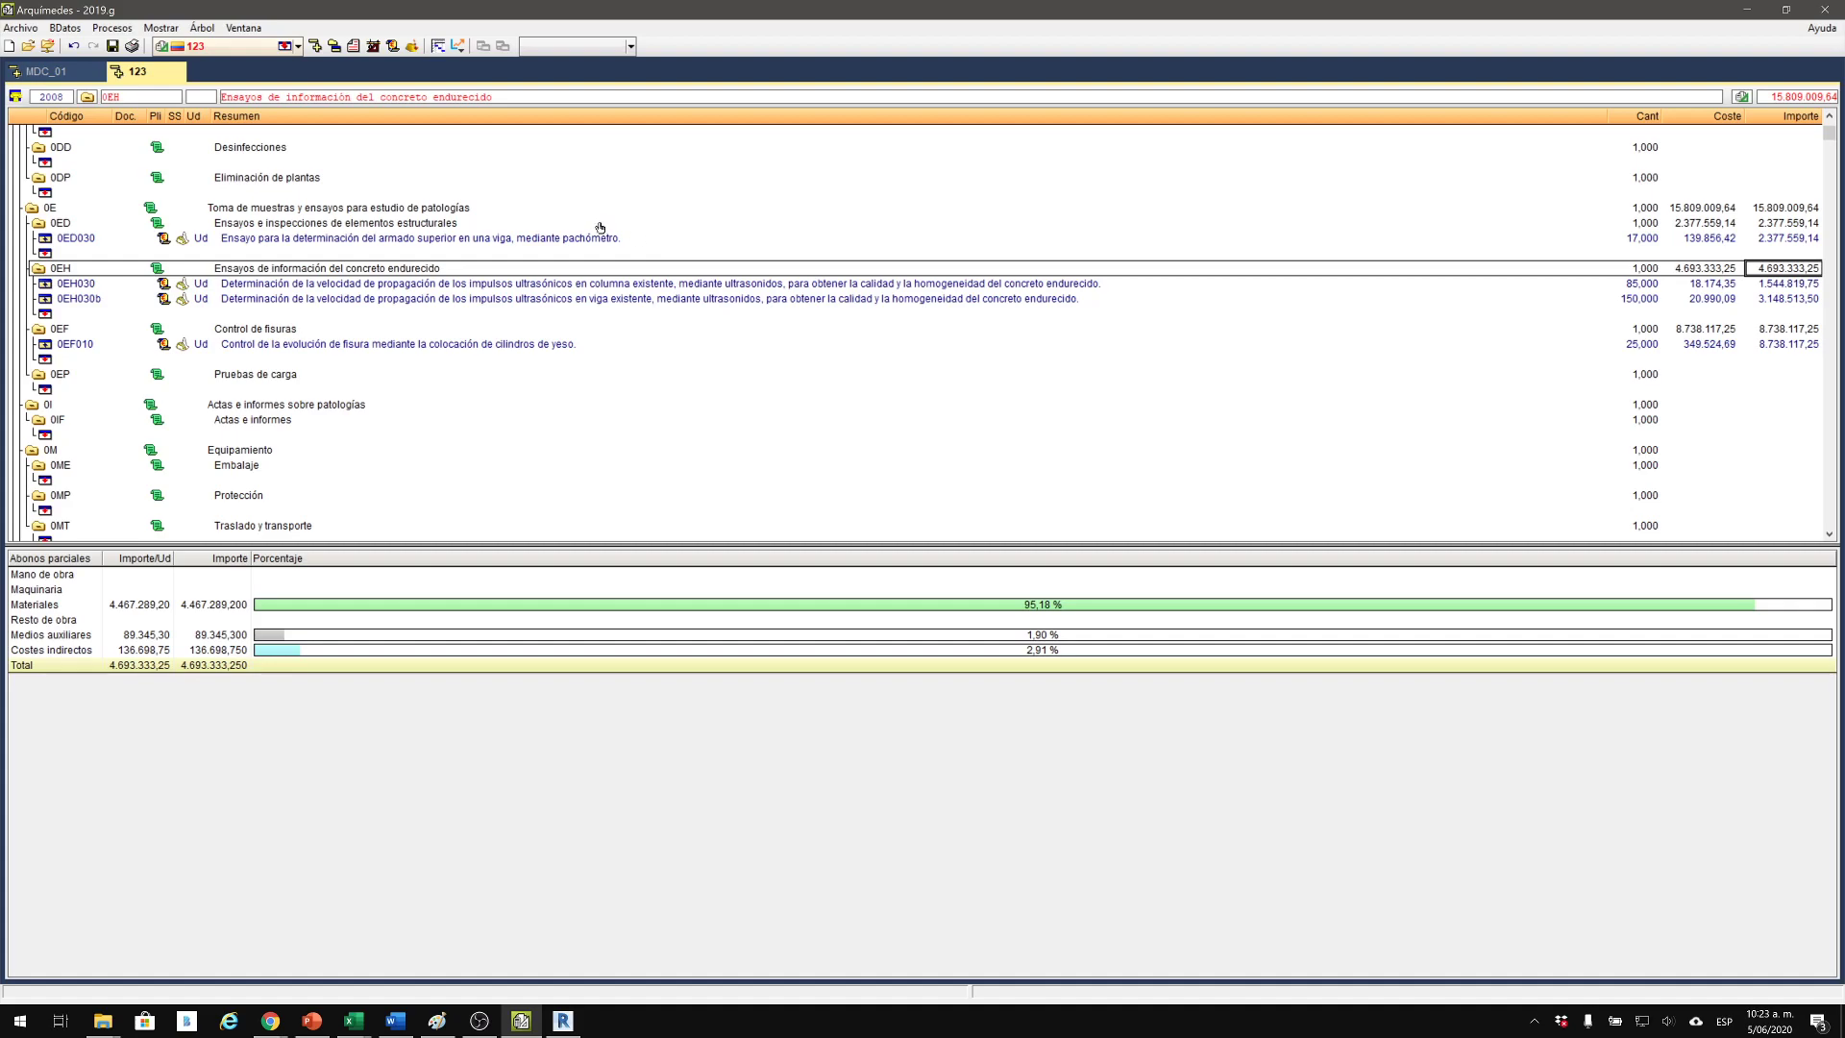
pyautogui.click(421, 212)
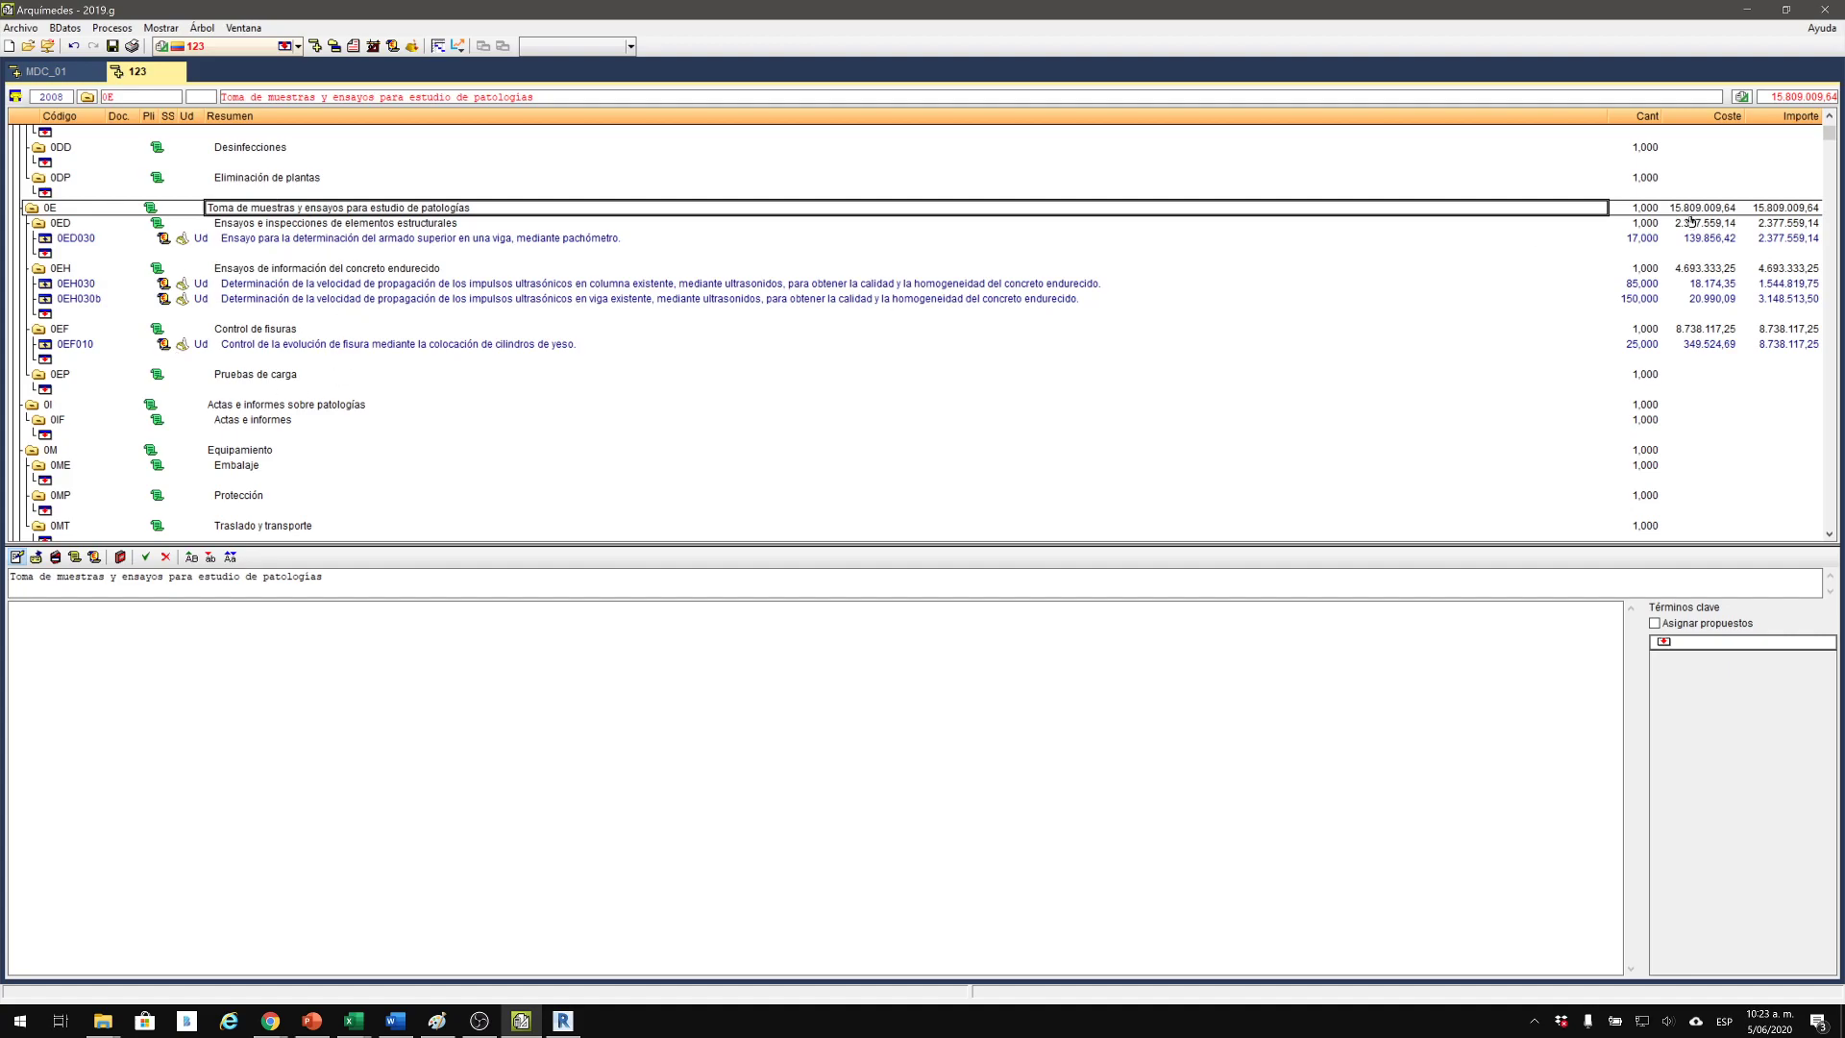
pyautogui.moveTo(1774, 97)
# Close budget 123 and return to the expanded Acondicionamiento del terreno chapter in MDC_01.
pyautogui.click(178, 72)
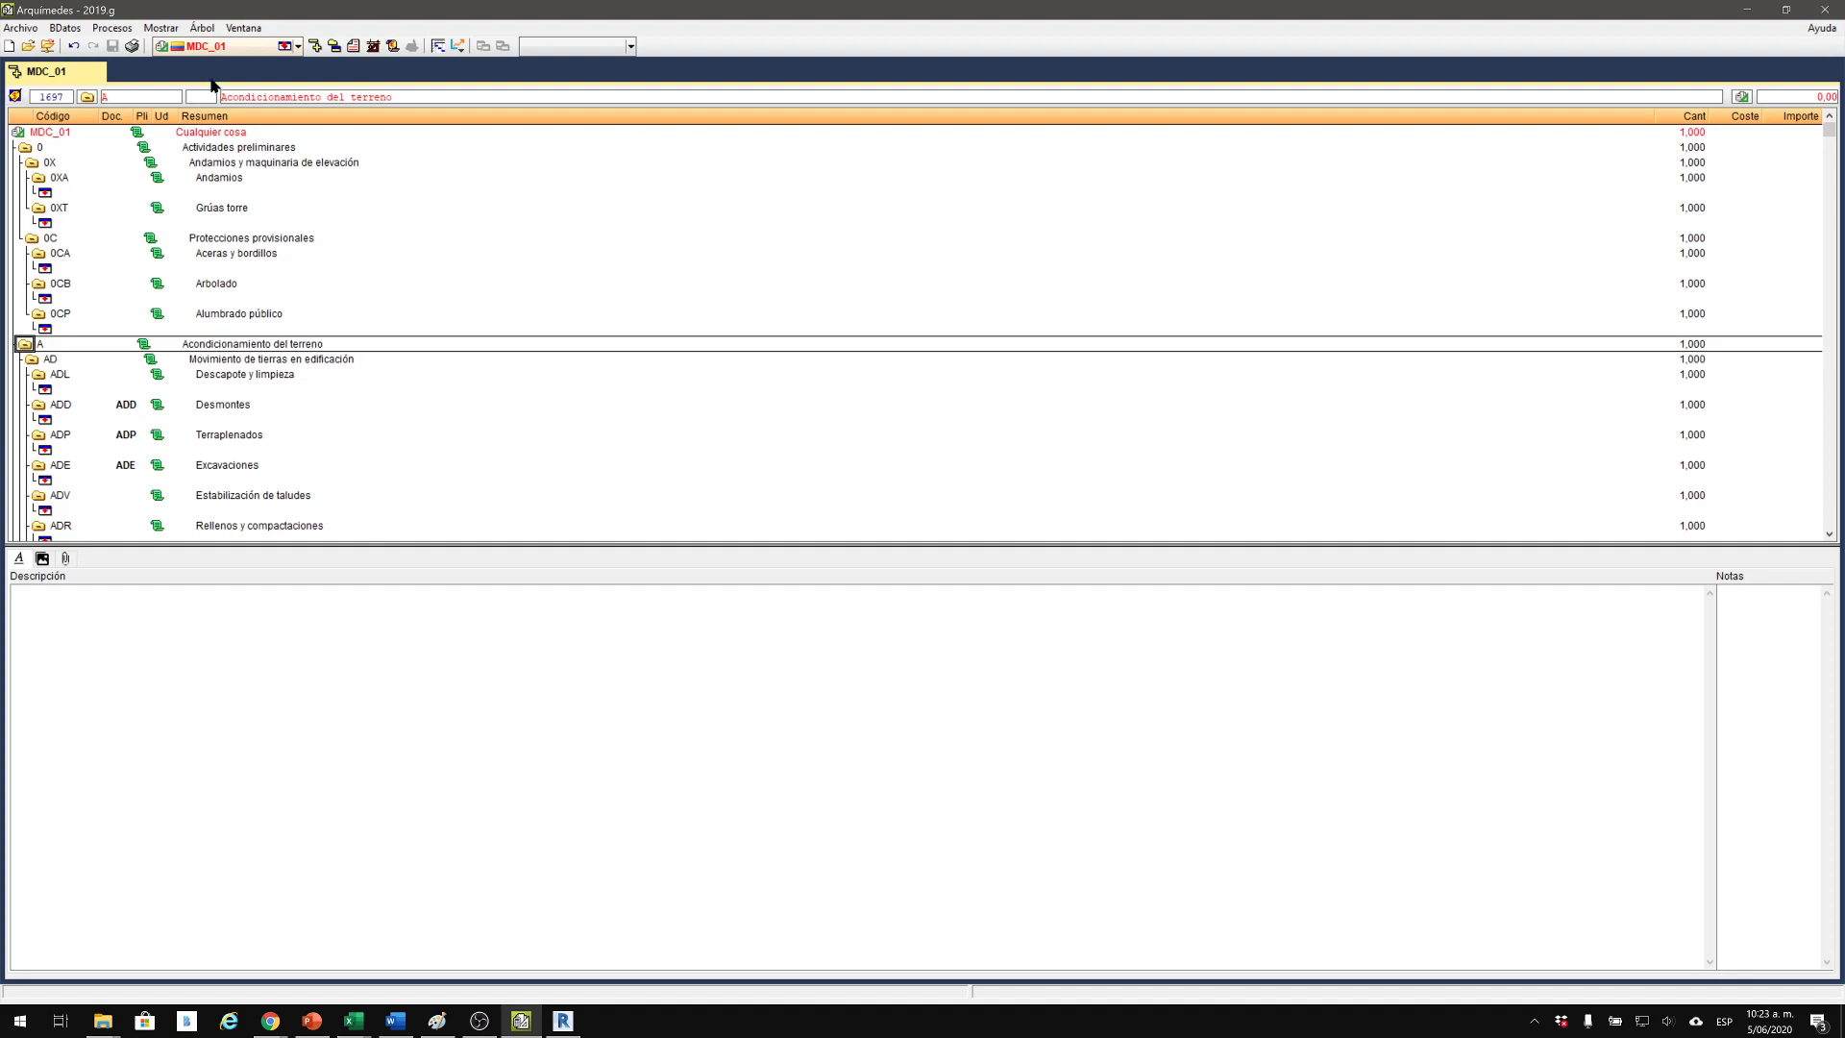
pyautogui.scroll(-10, 384, 471)
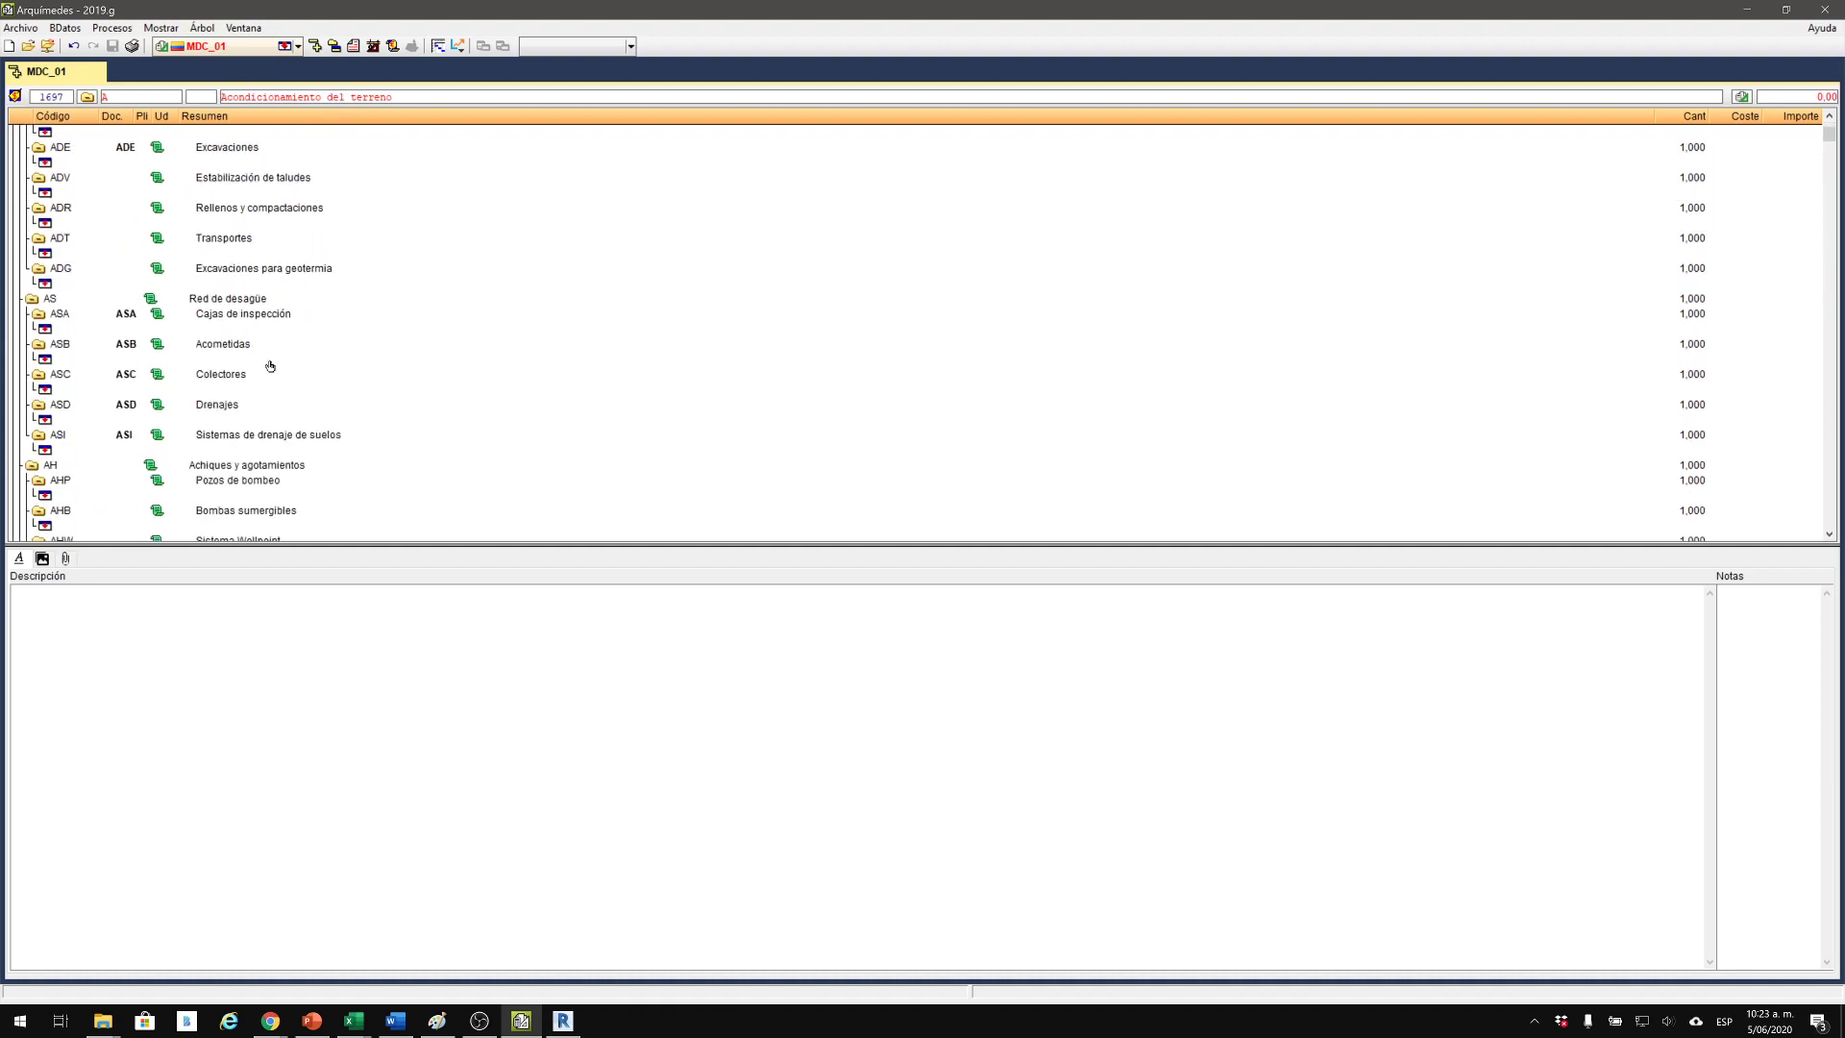
pyautogui.scroll(10, 239, 279)
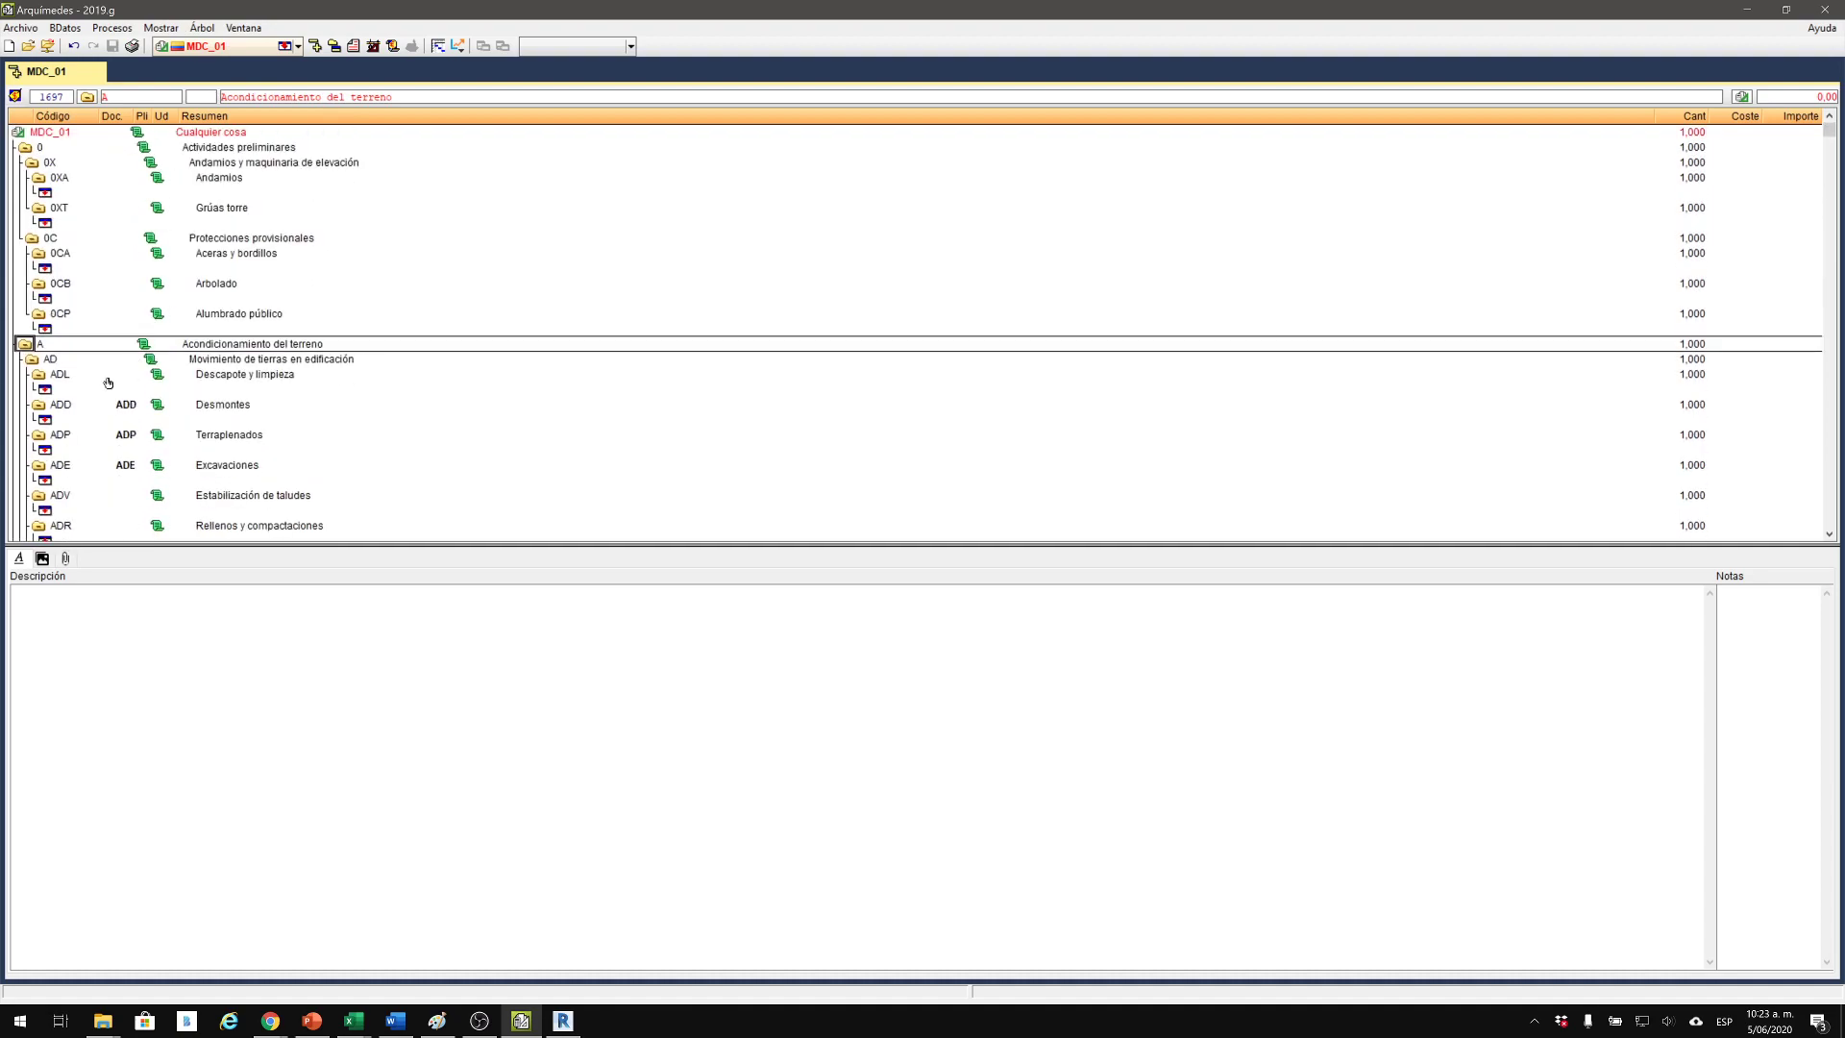
pyautogui.click(23, 345)
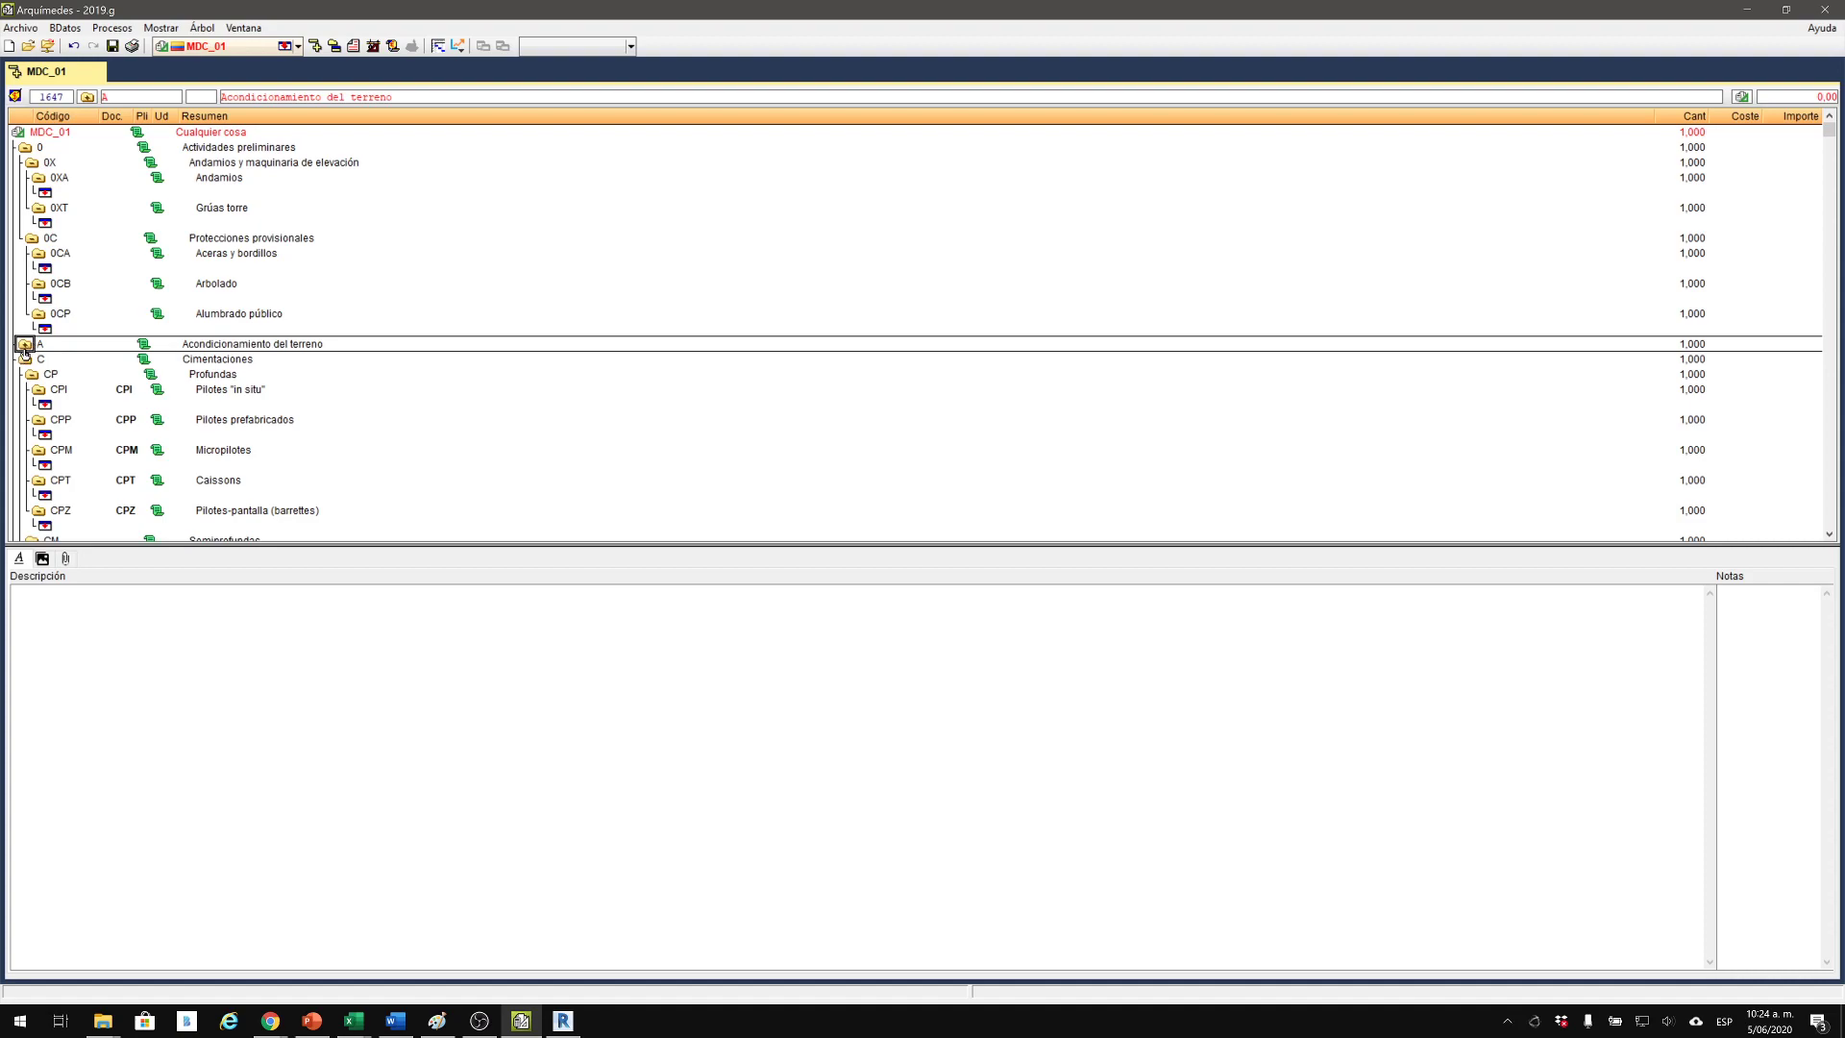
pyautogui.click(24, 345)
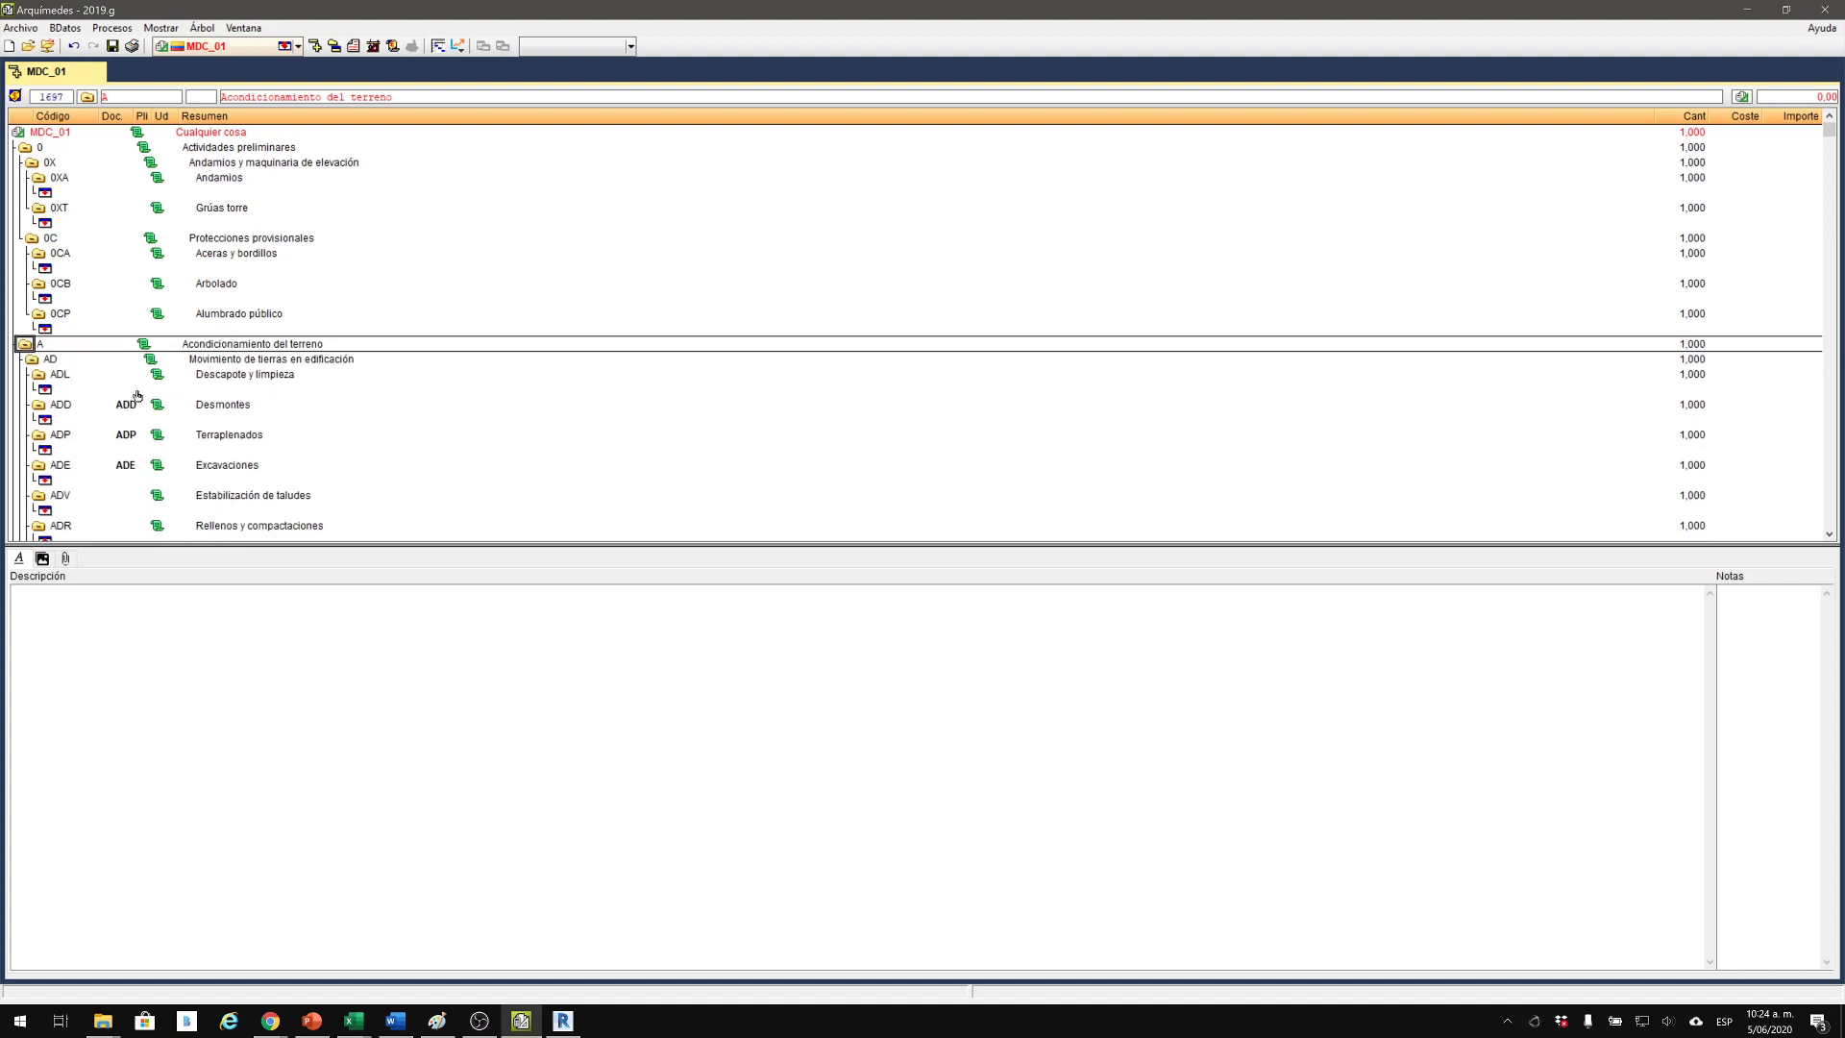
# Add Descapote y limpieza del terreno con arbustos with mechanical means to subchapter ADL using the price generator.
pyautogui.click(48, 390)
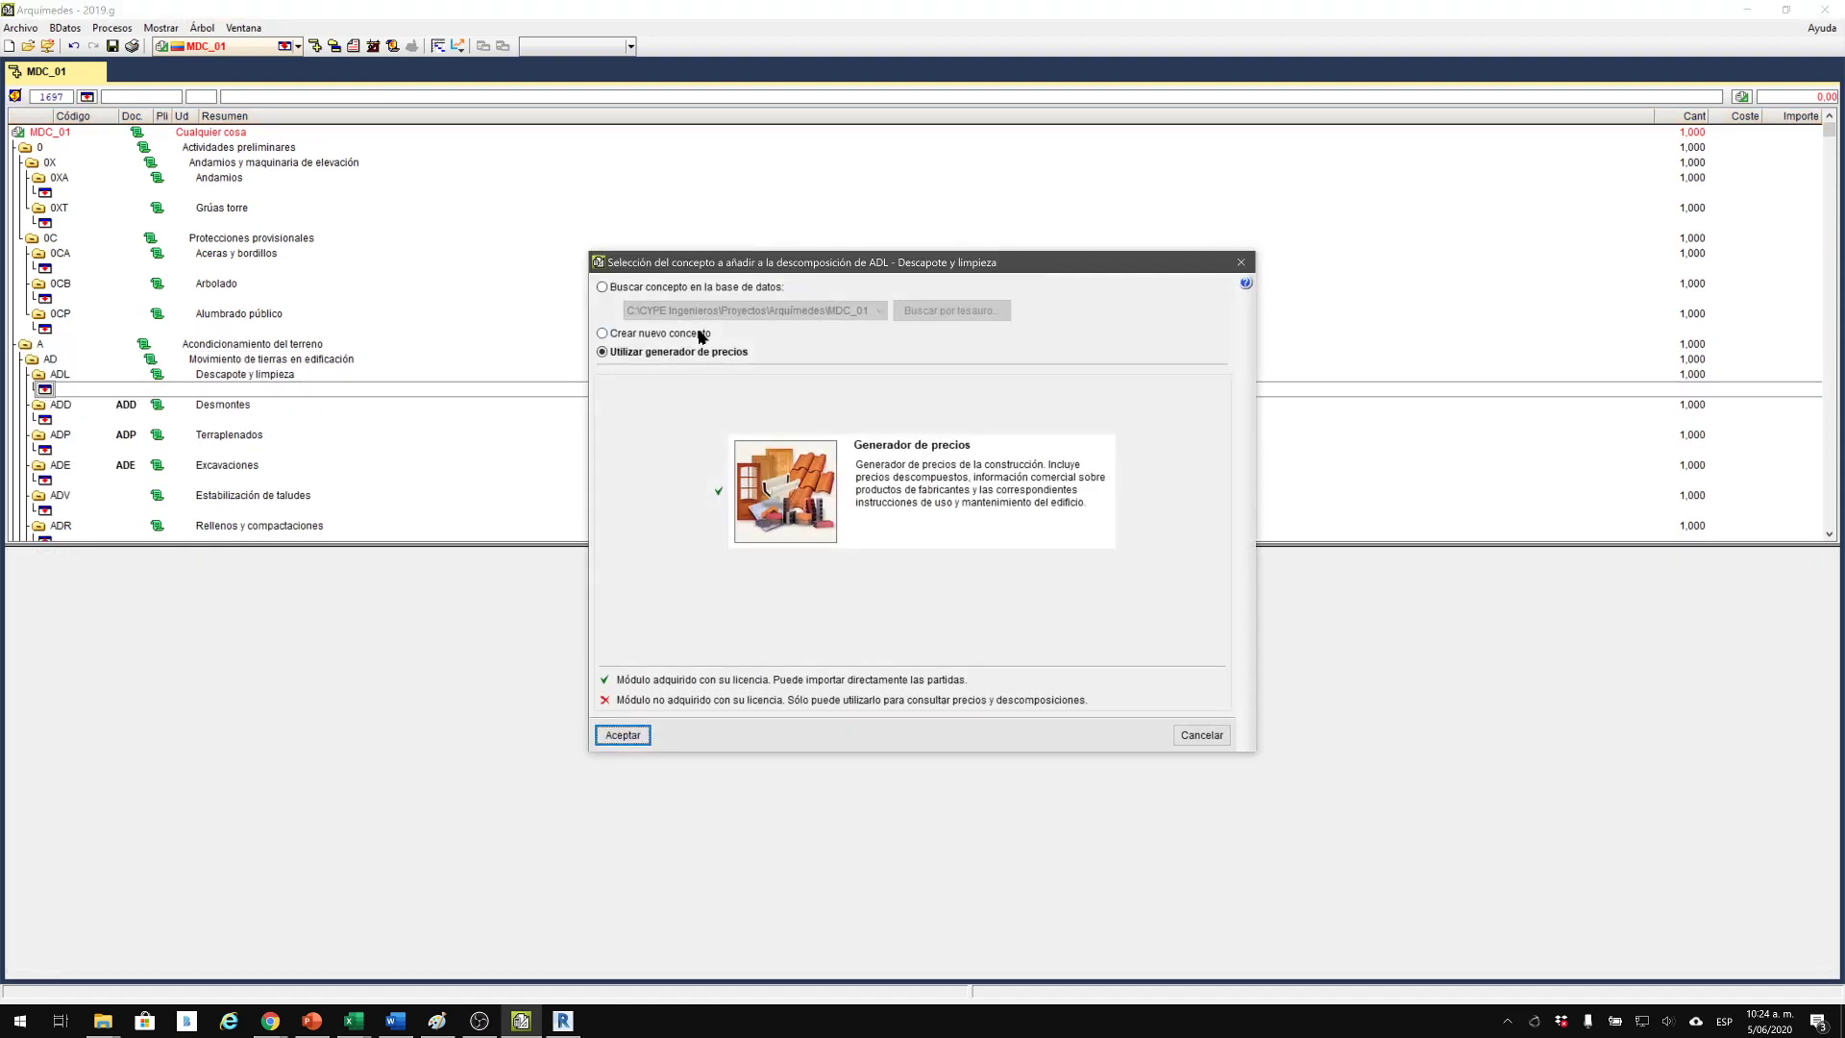
pyautogui.click(625, 736)
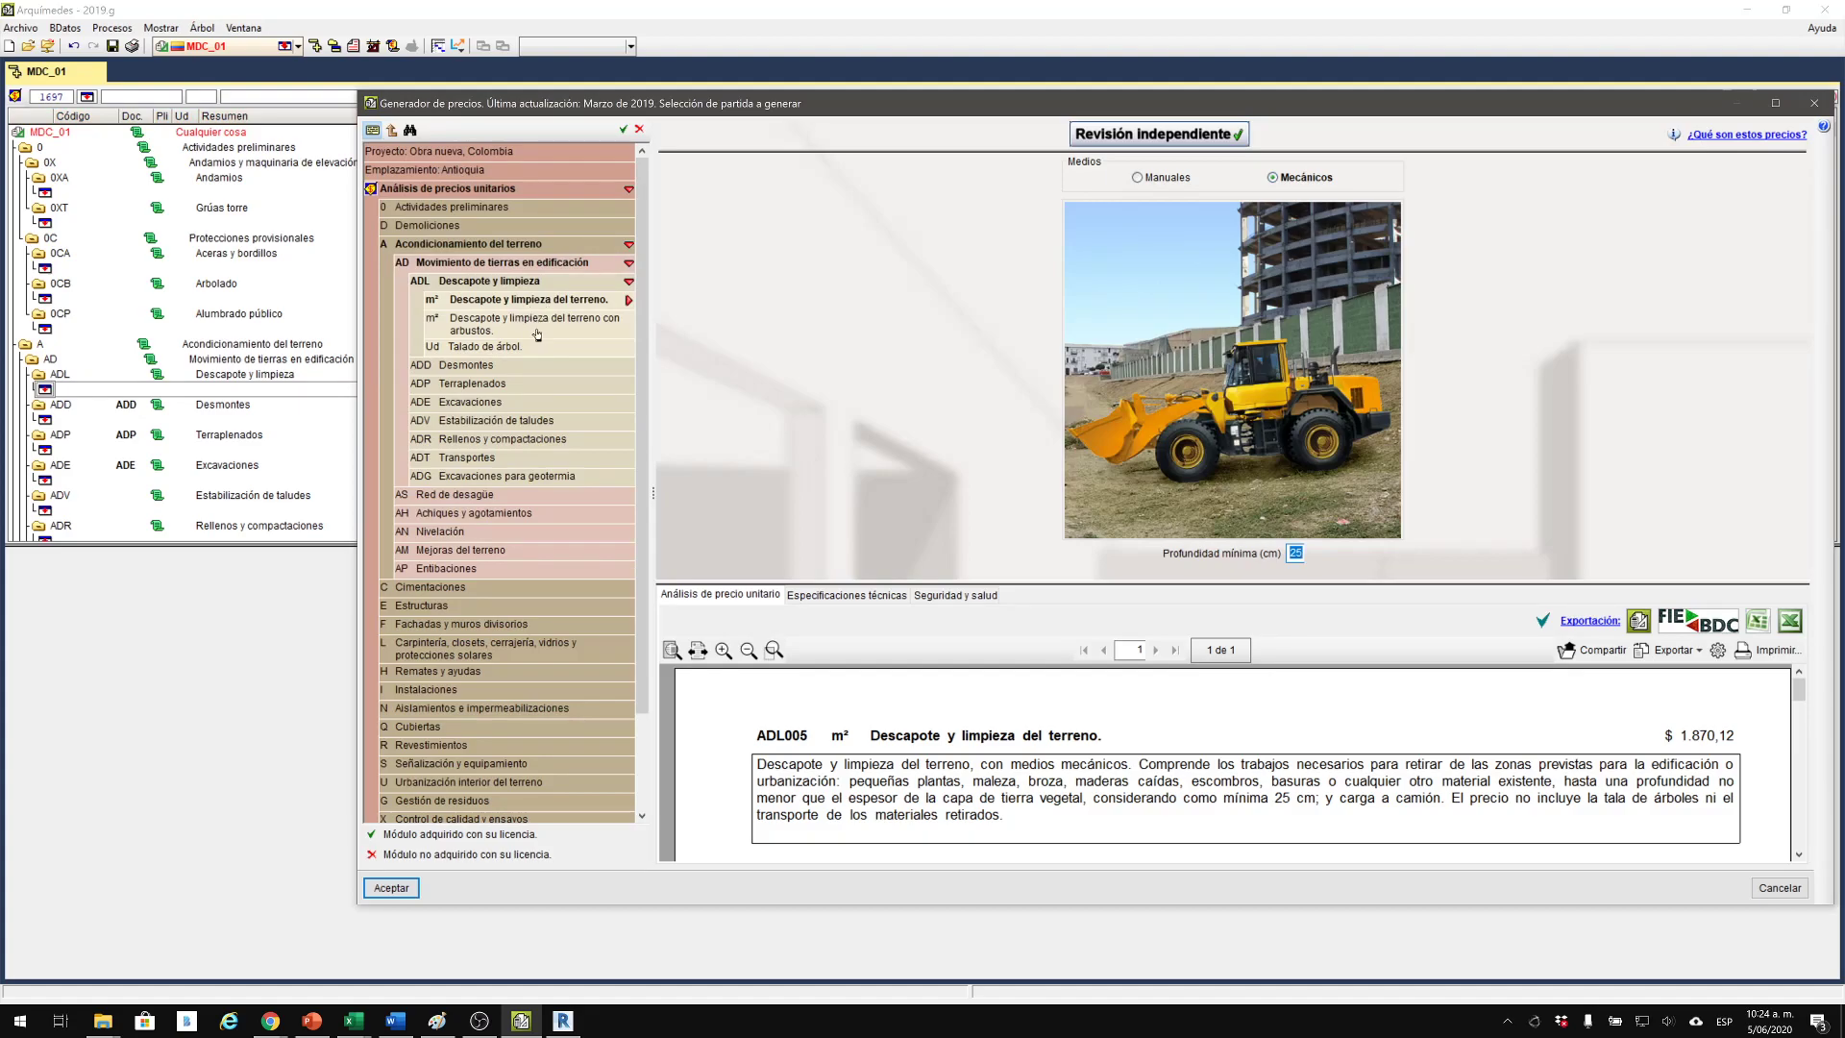
pyautogui.click(540, 331)
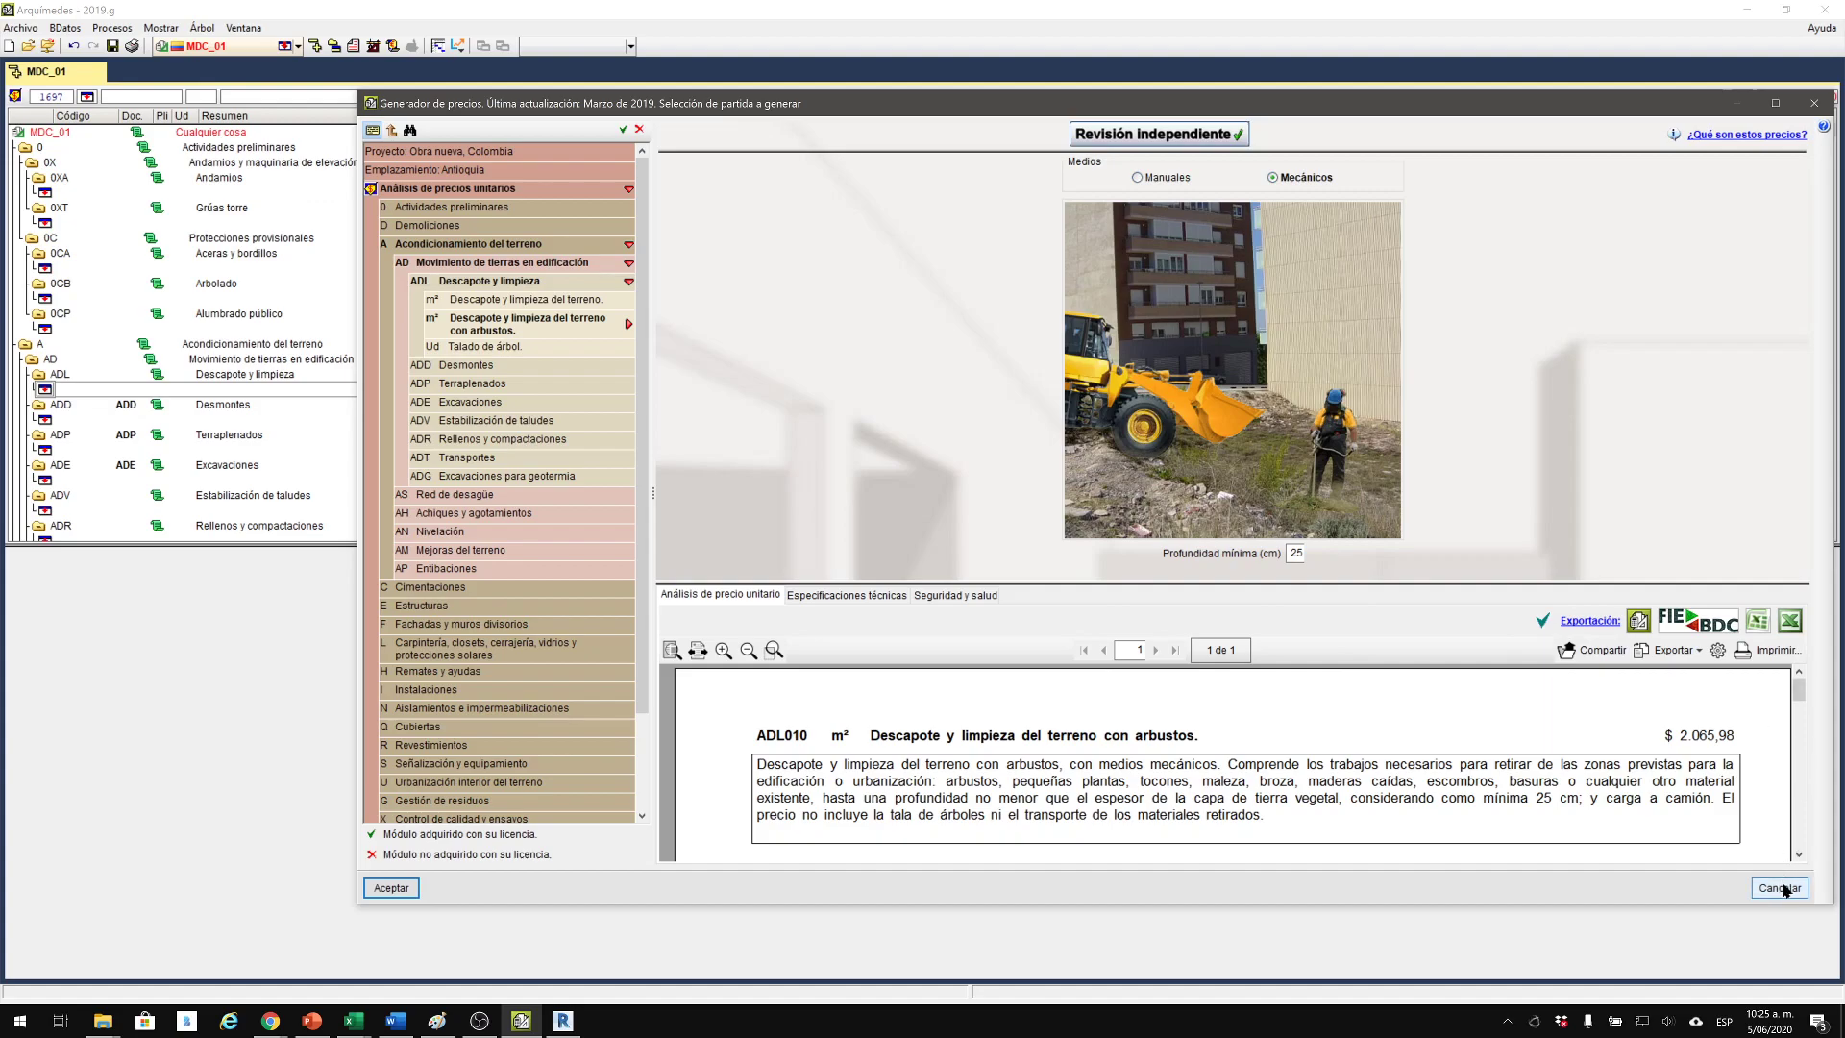
pyautogui.click(369, 890)
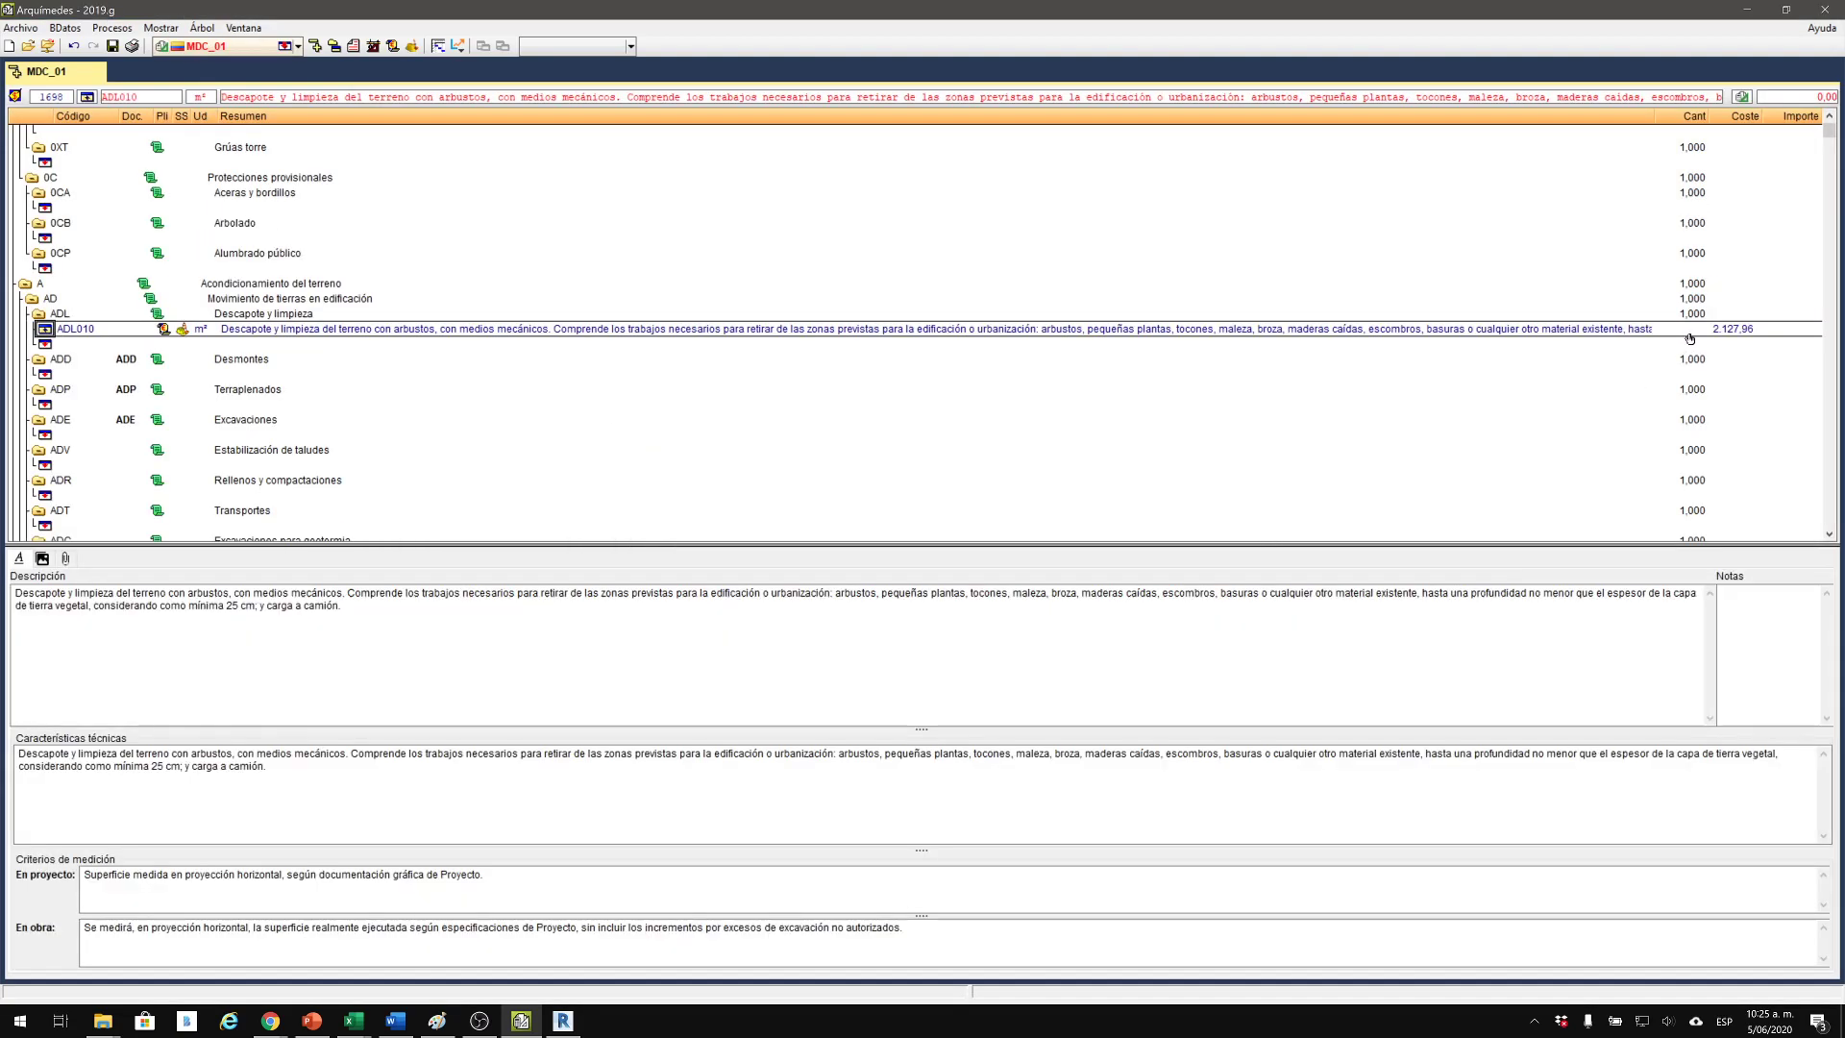
# Set the quantity of item ADL010 to 375 m² and check the budget total.
pyautogui.click(1689, 330)
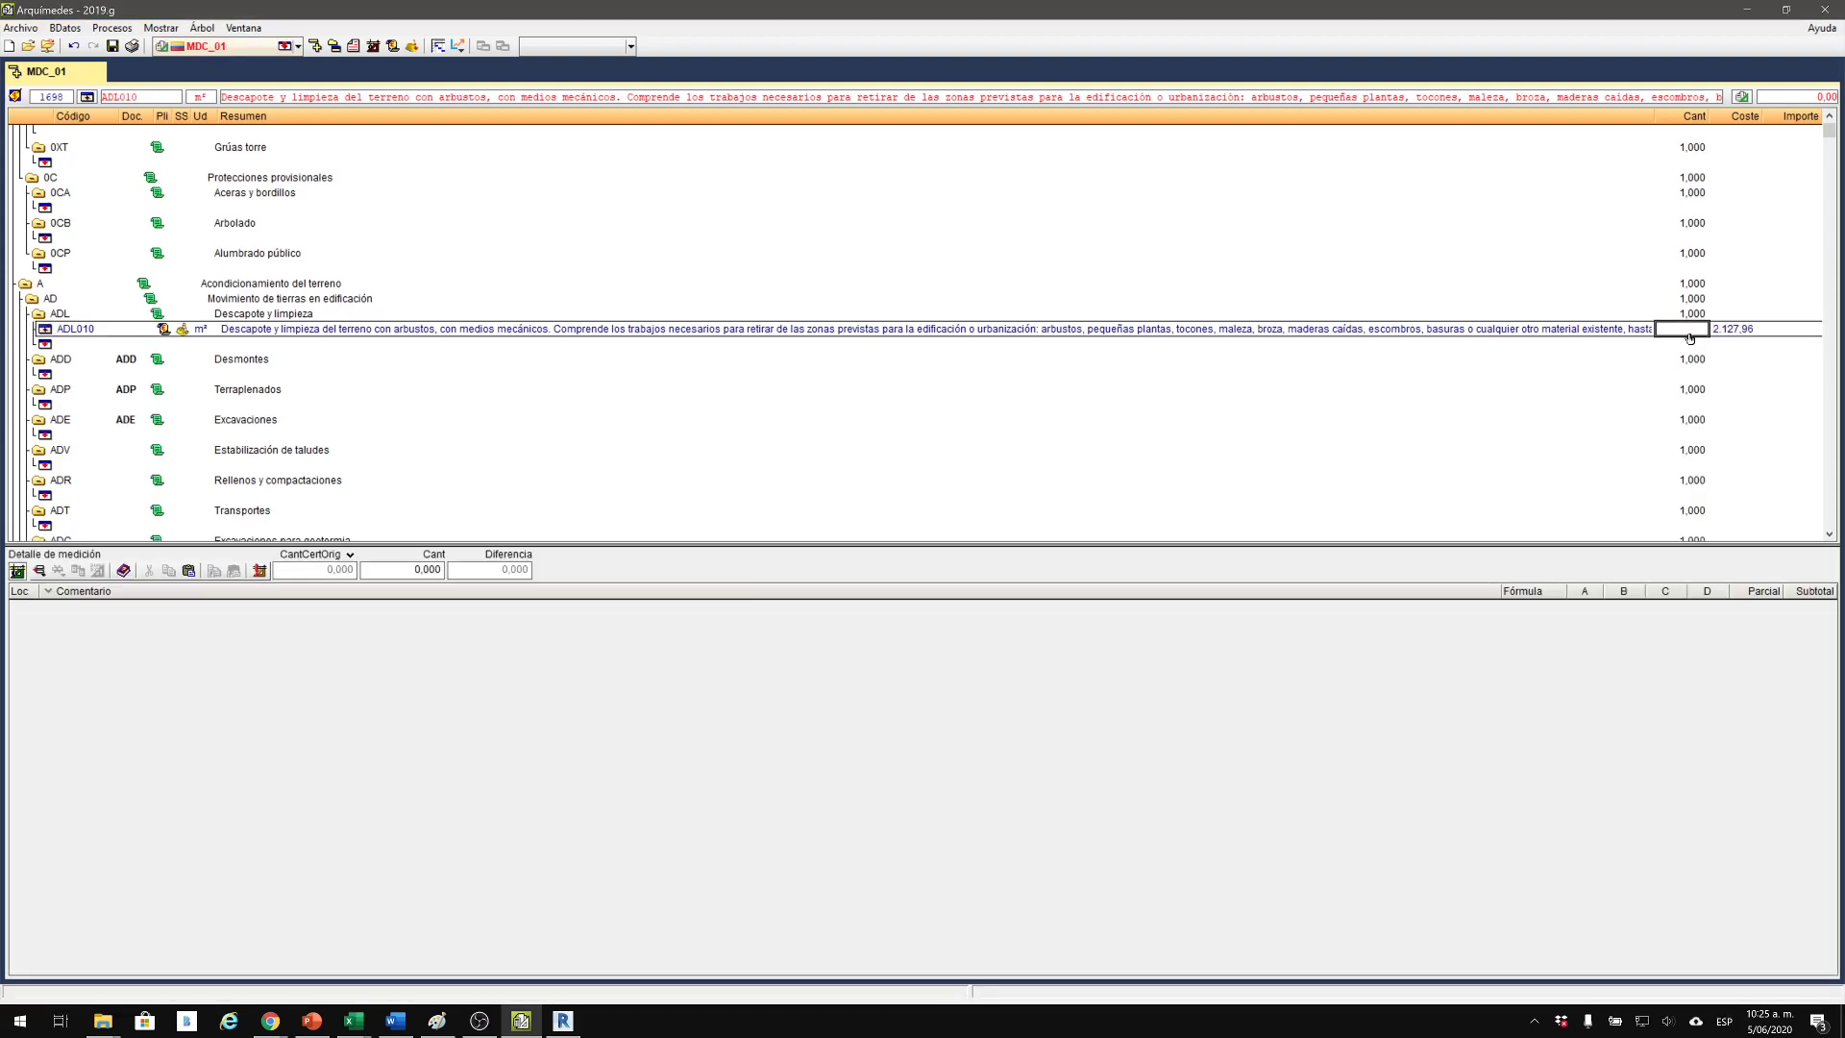
pyautogui.click(1694, 330)
pyautogui.write('3')
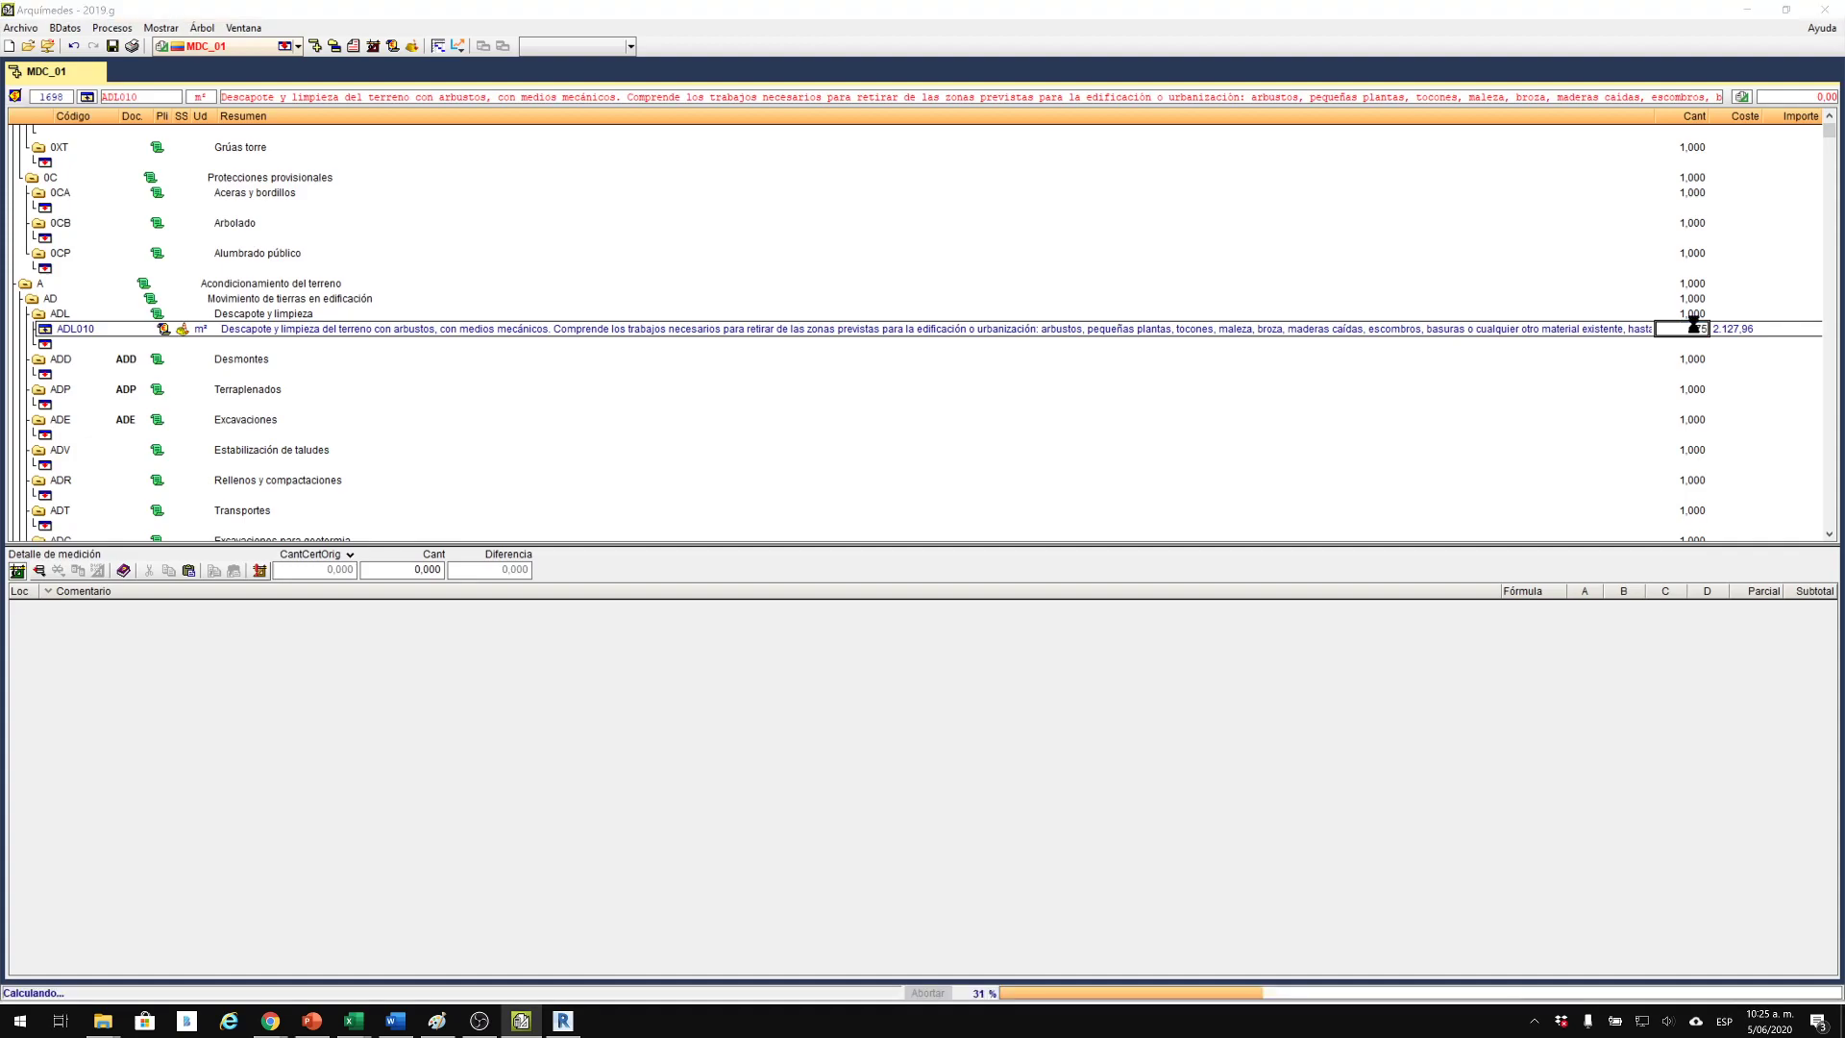
pyautogui.press('Return')
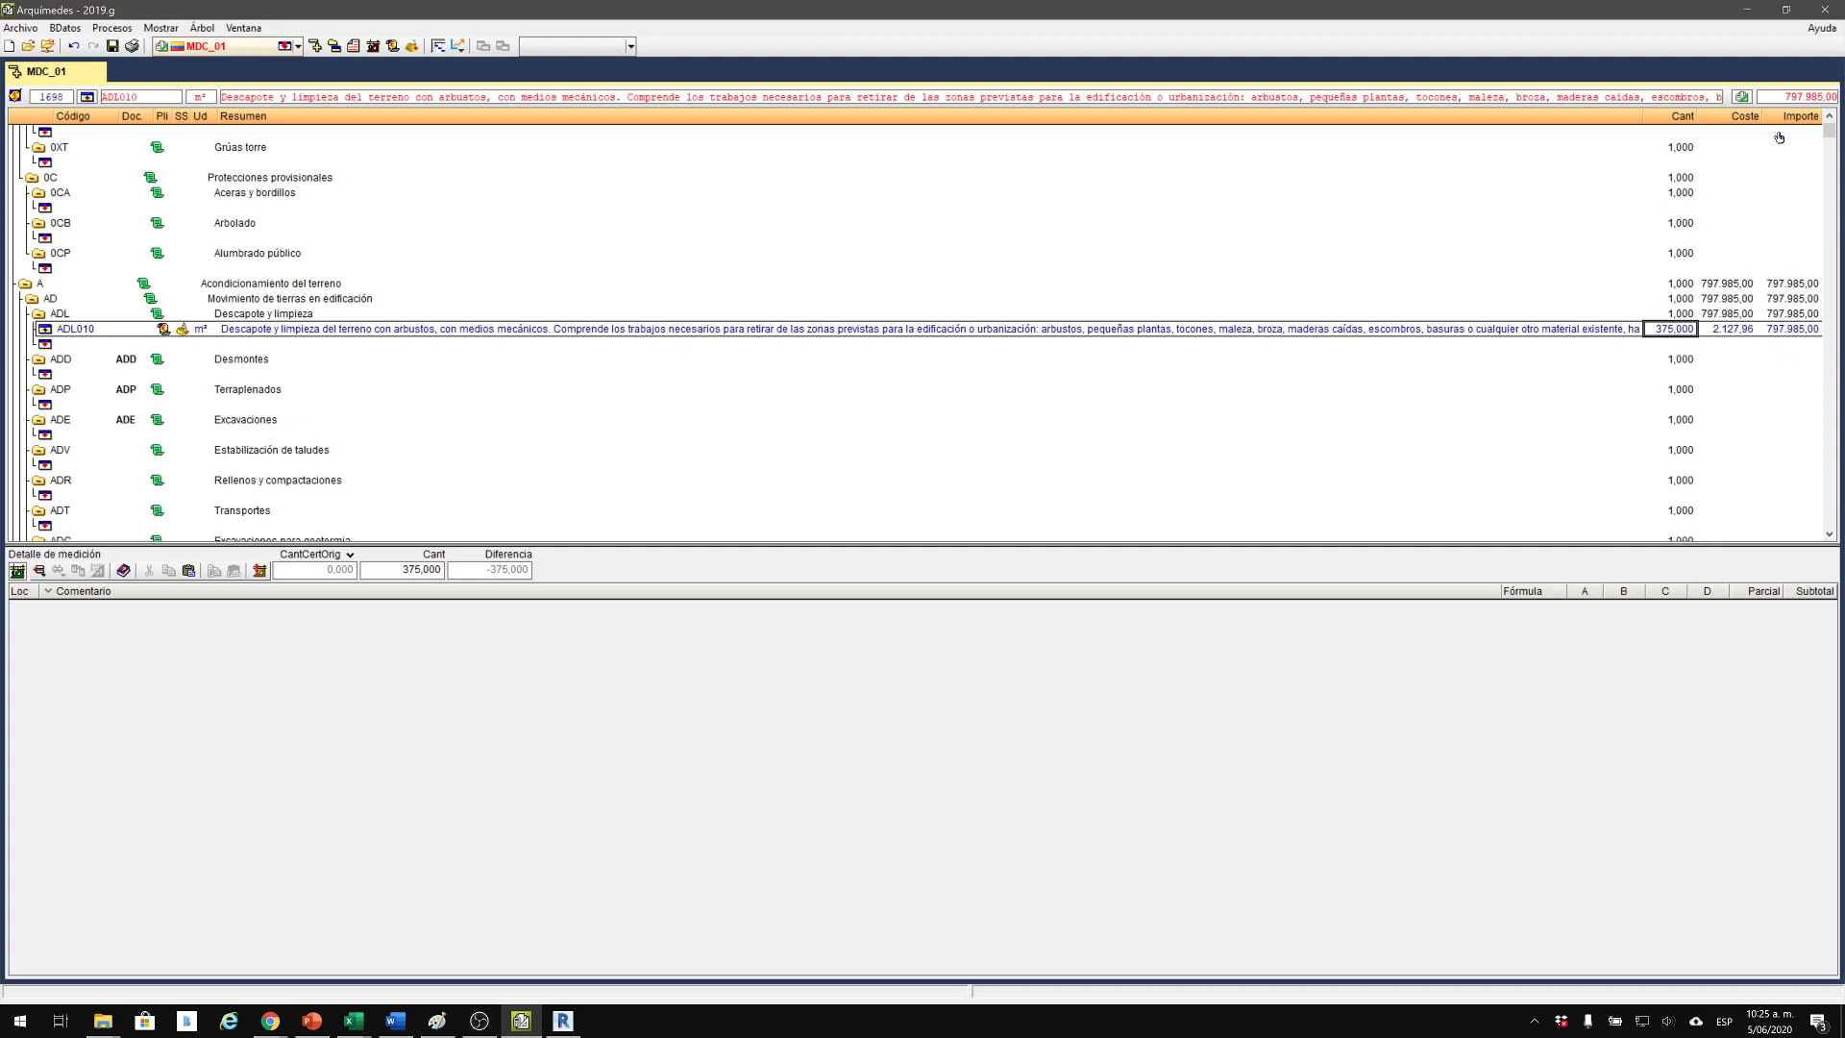
pyautogui.moveTo(1800, 99)
# Examine the remaining Acondicionamiento del terreno subchapters and the Cimentaciones chapter with its deep foundation subchapters.
pyautogui.scroll(-1, 513, 370)
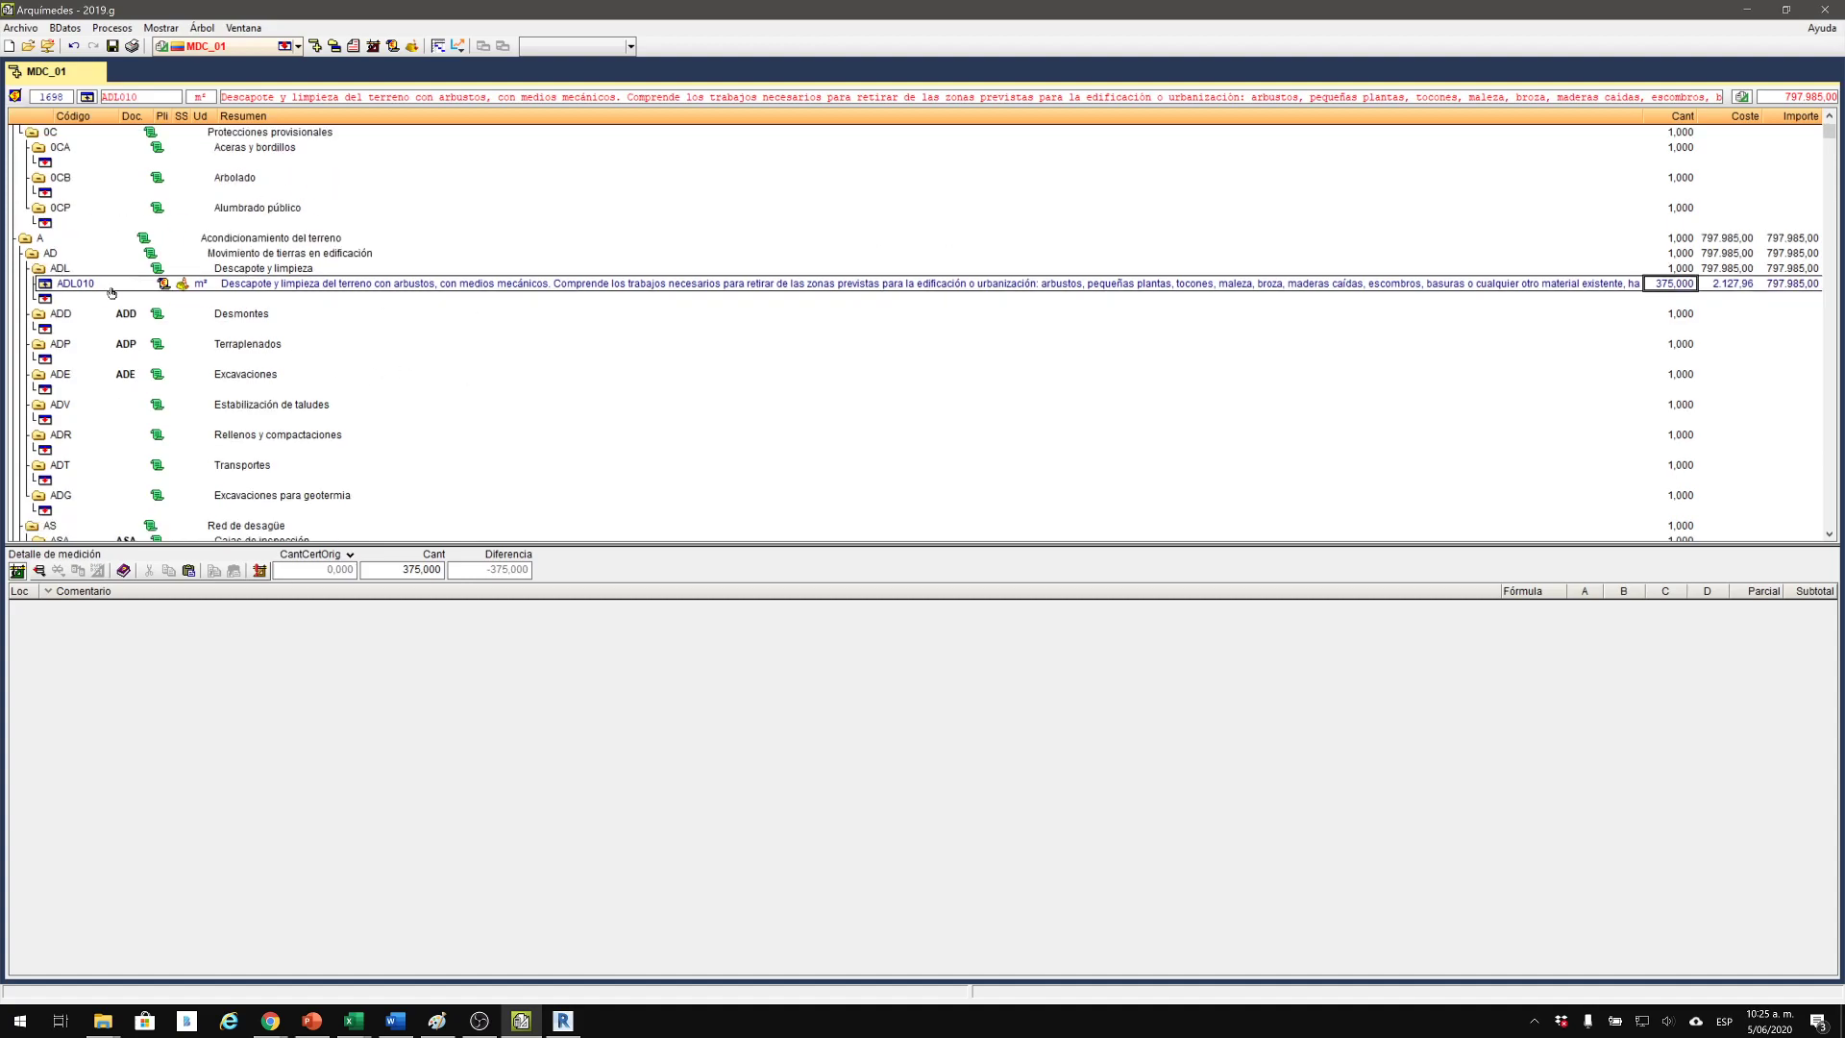
pyautogui.scroll(-2, 34, 279)
pyautogui.scroll(4, 57, 288)
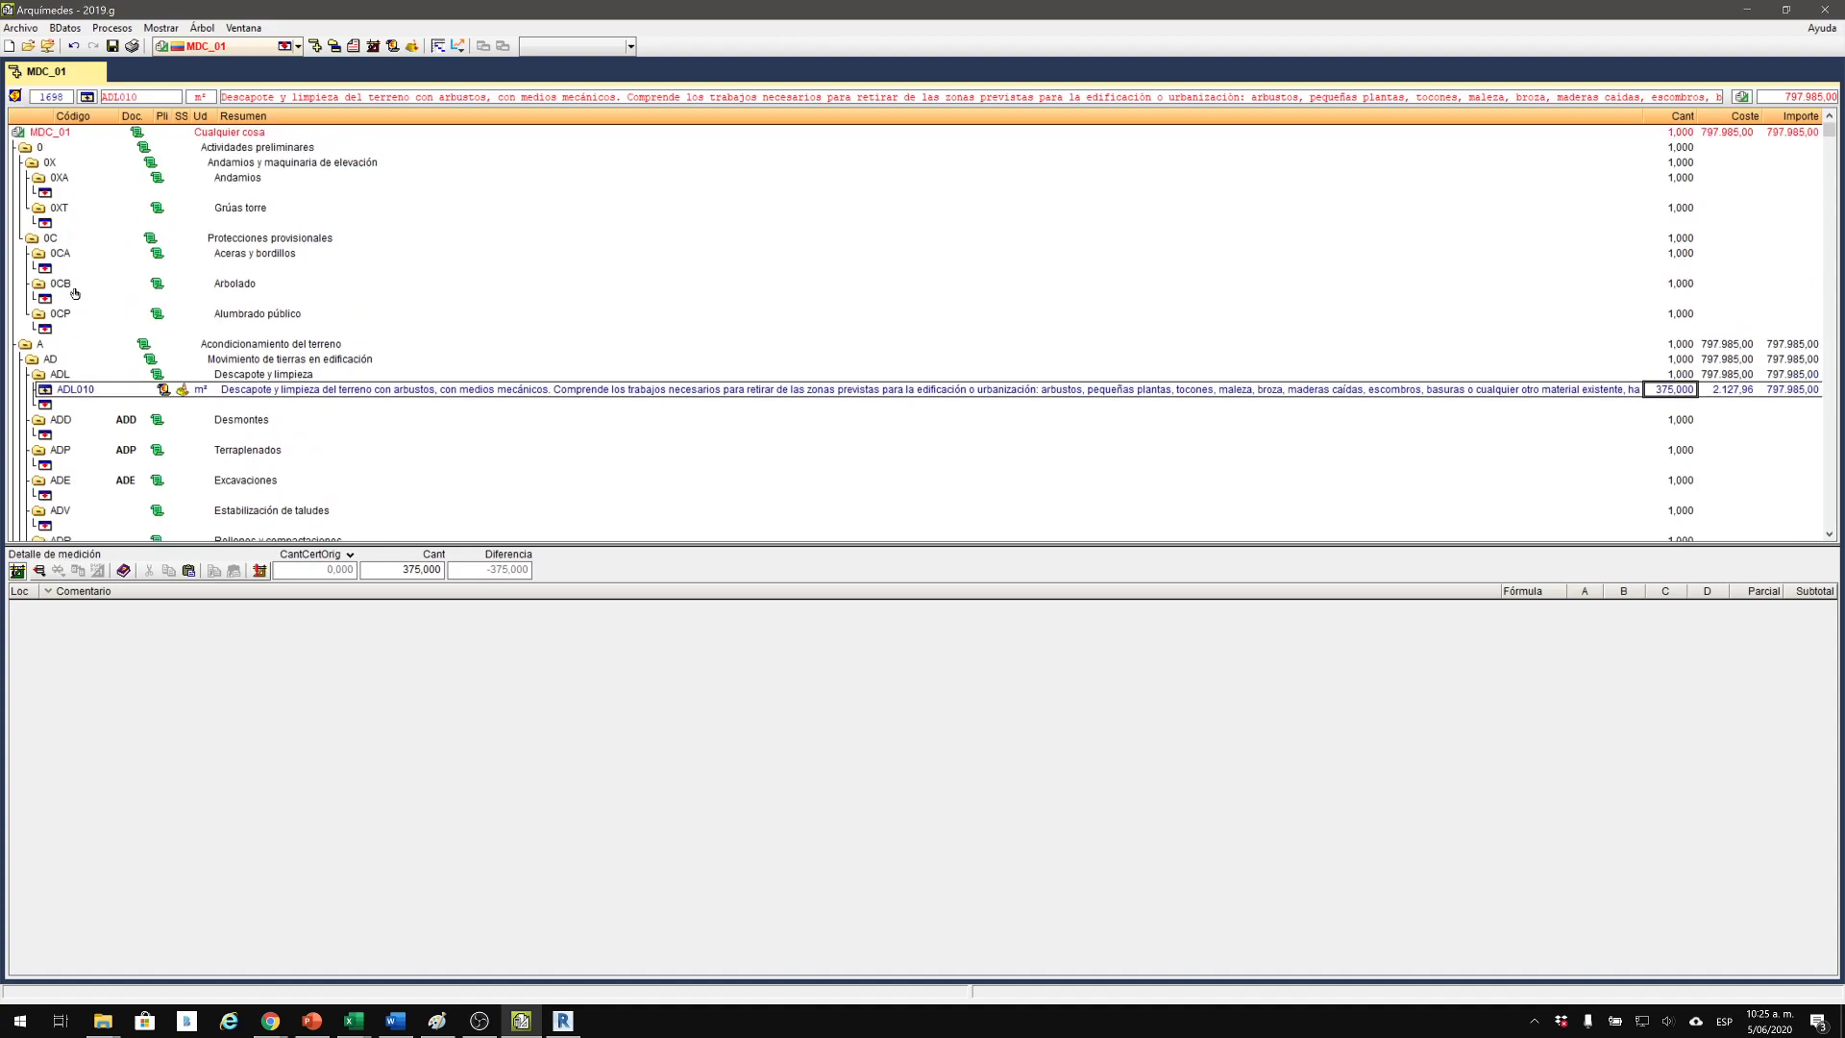
pyautogui.scroll(-12, 93, 334)
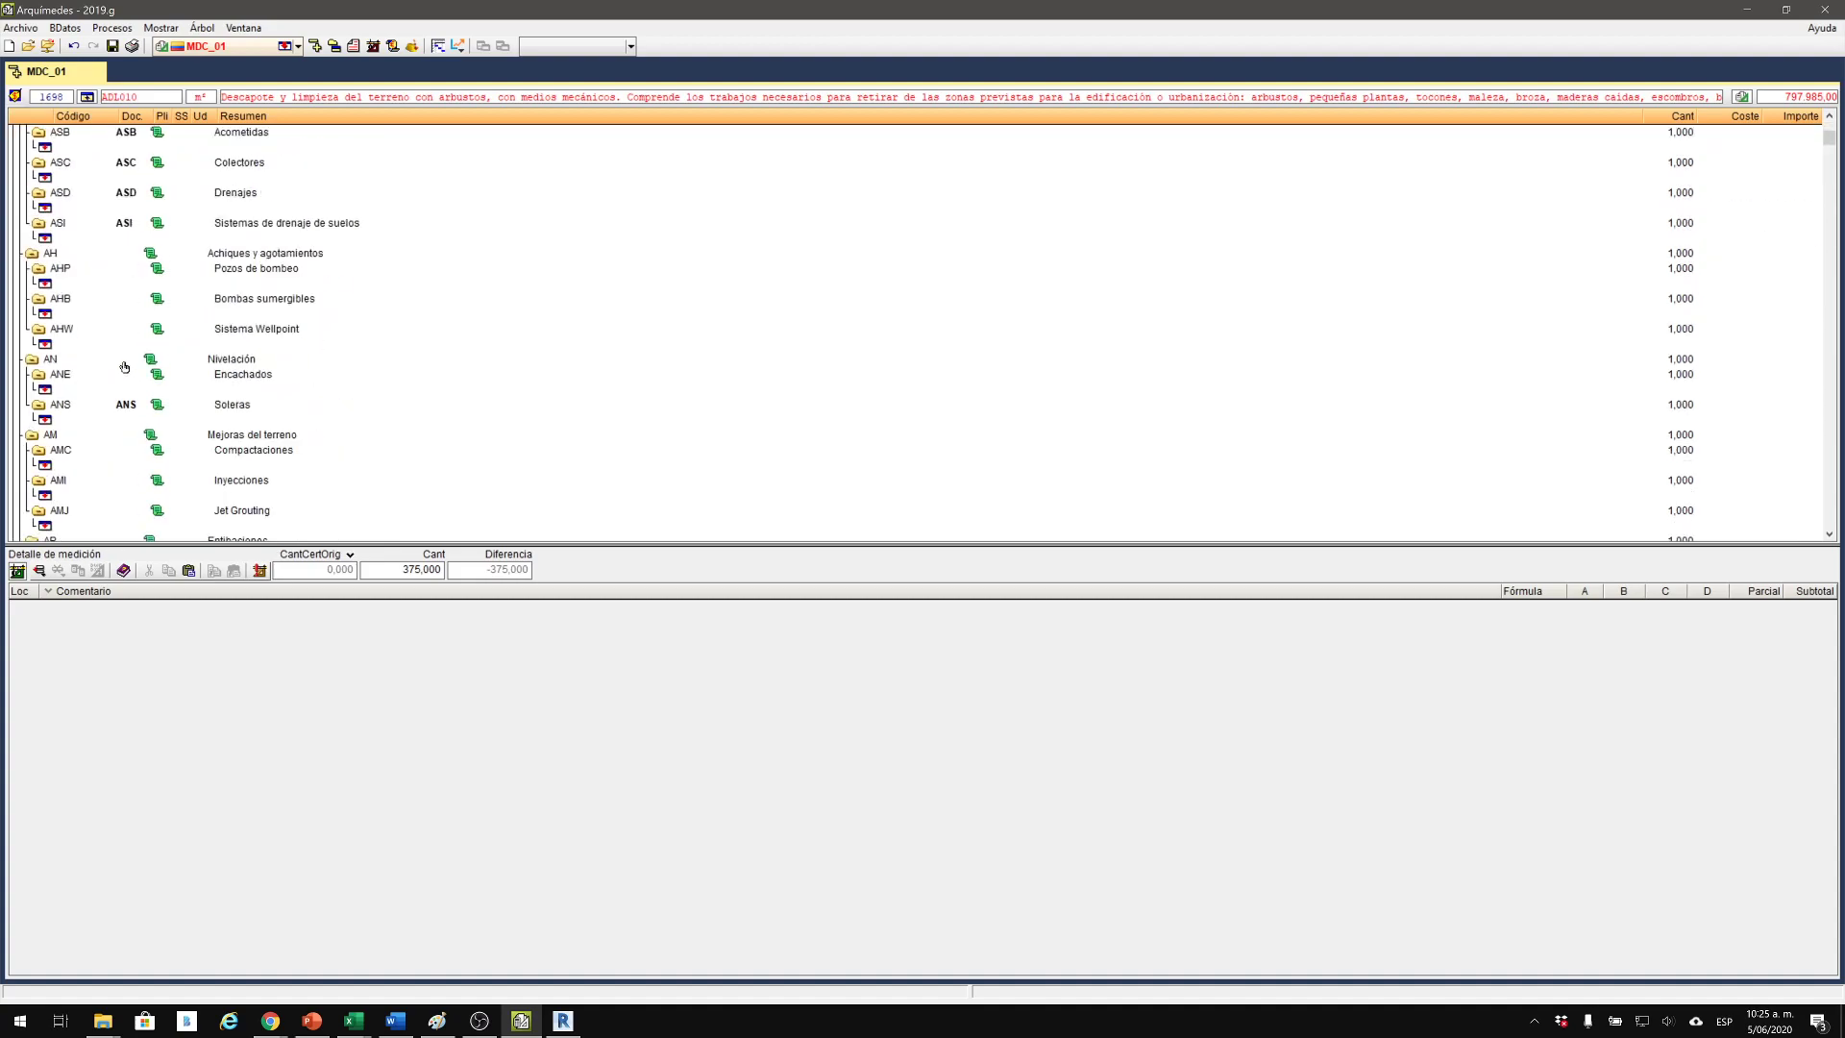
pyautogui.scroll(4, 189, 279)
pyautogui.scroll(-8, 183, 284)
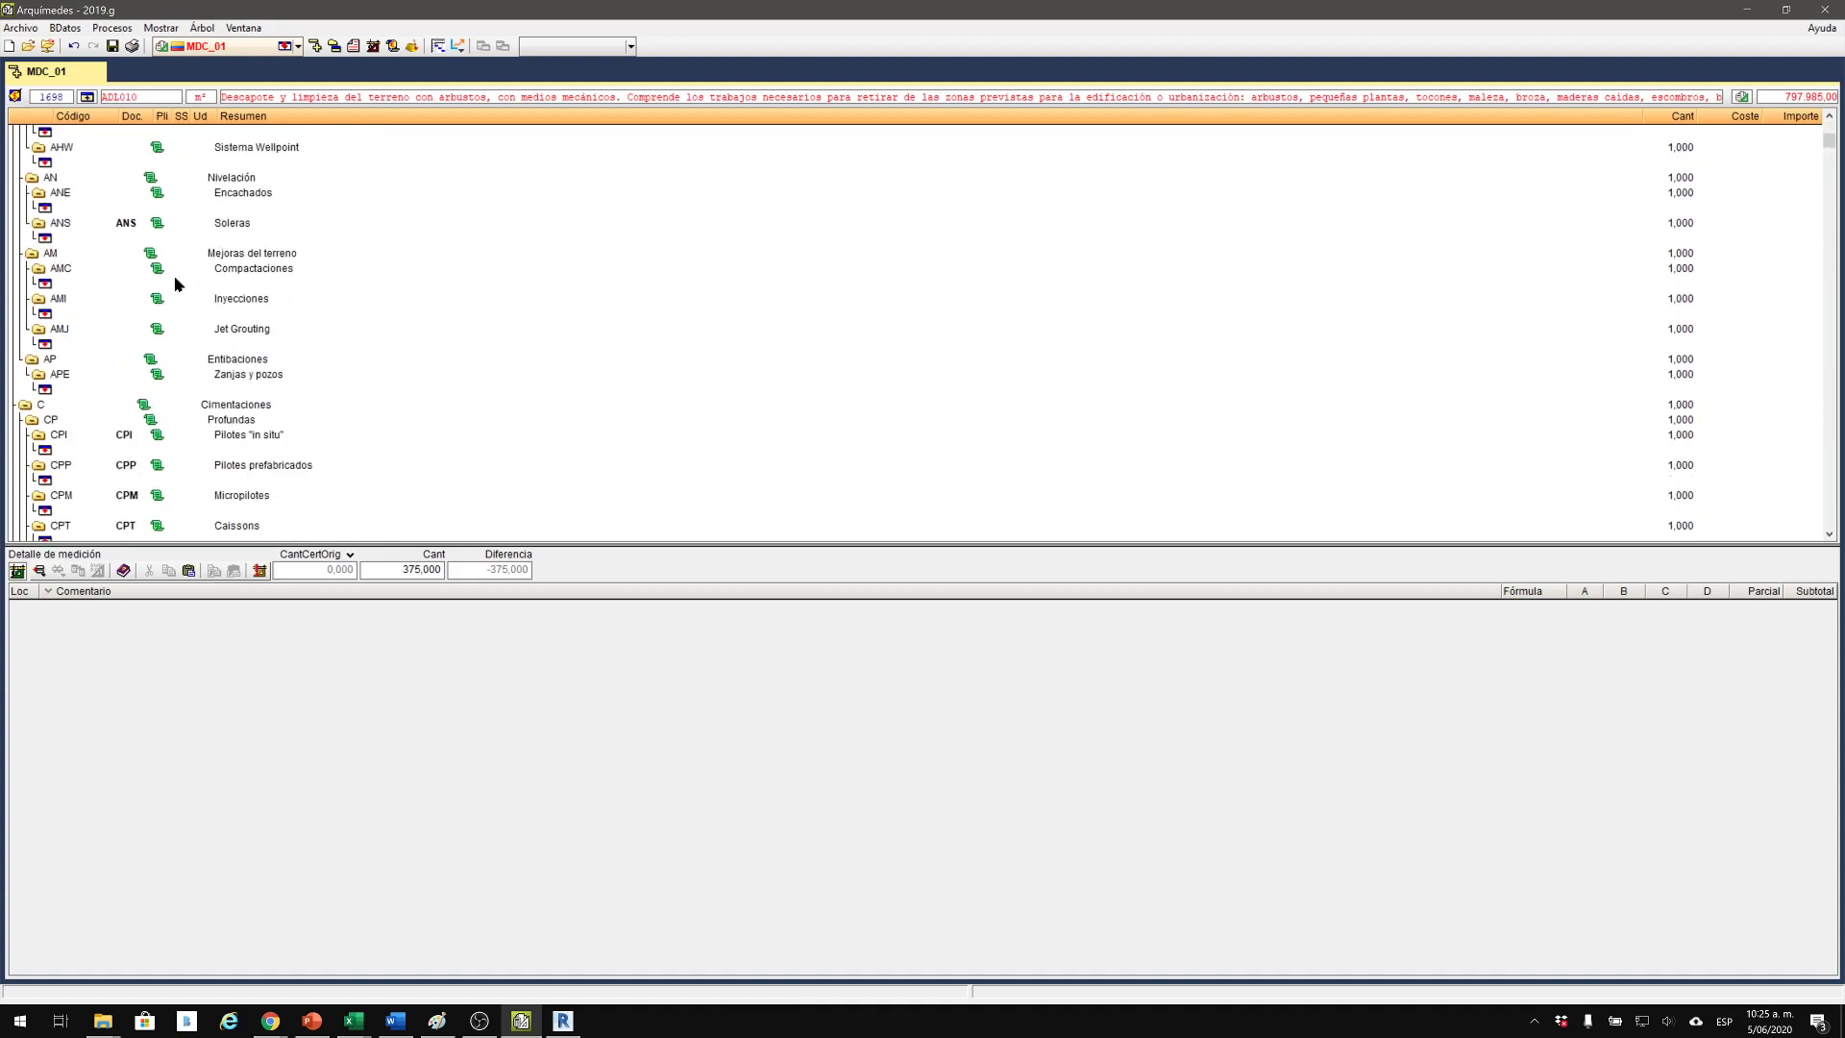
pyautogui.click(239, 407)
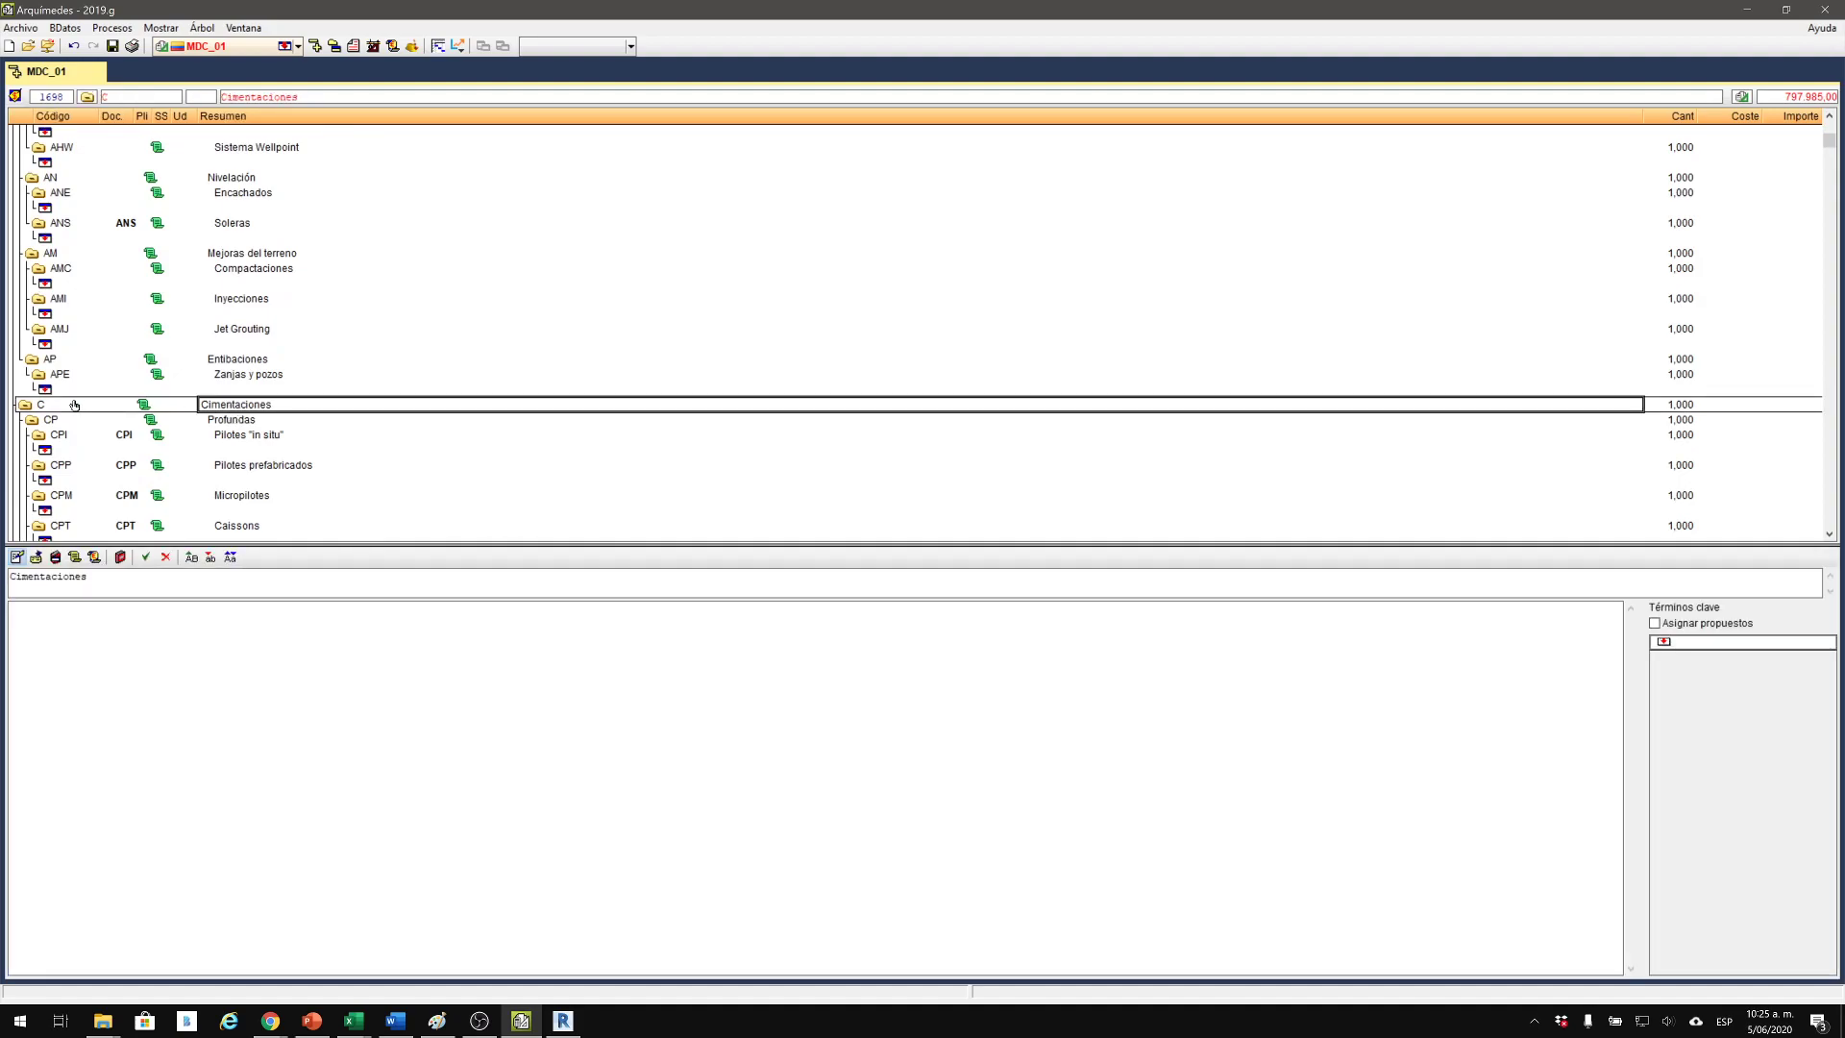
pyautogui.scroll(-2, 269, 407)
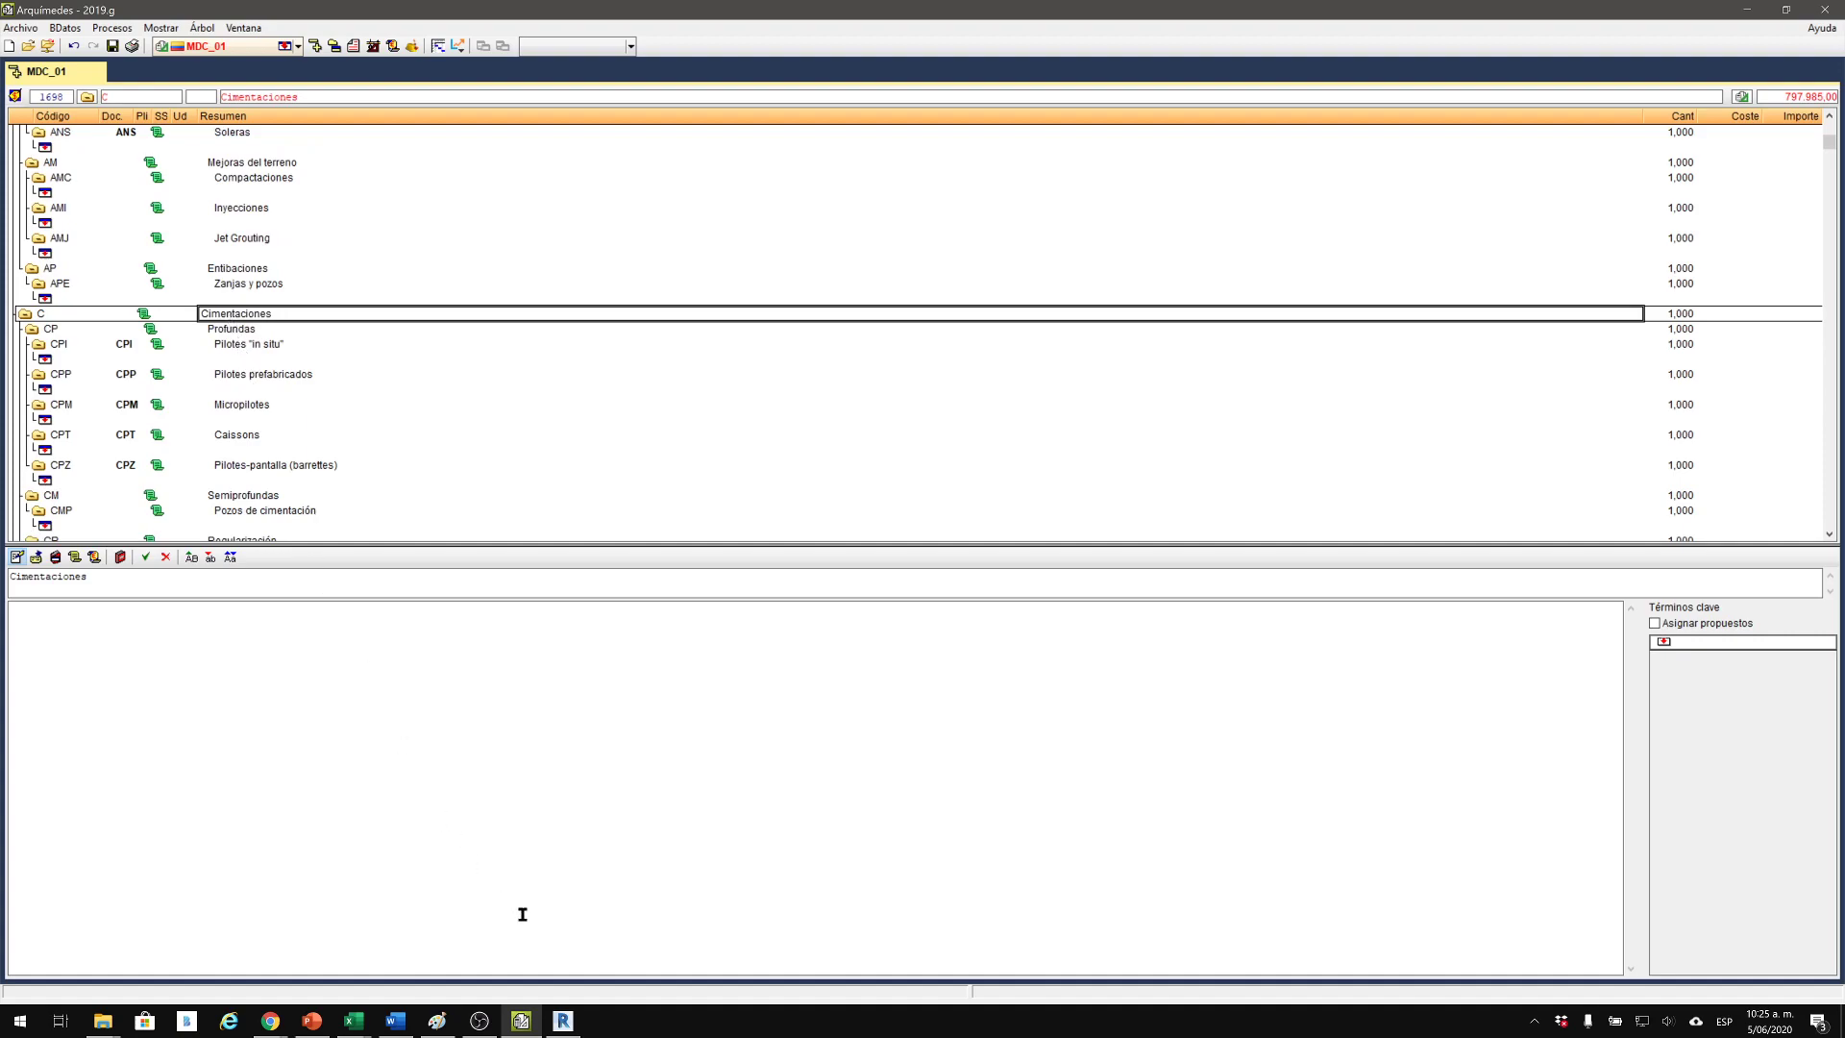
# Switch to the Revit structural model and select the structural foundation assembly Z01 at the front corner.
pyautogui.click(563, 1021)
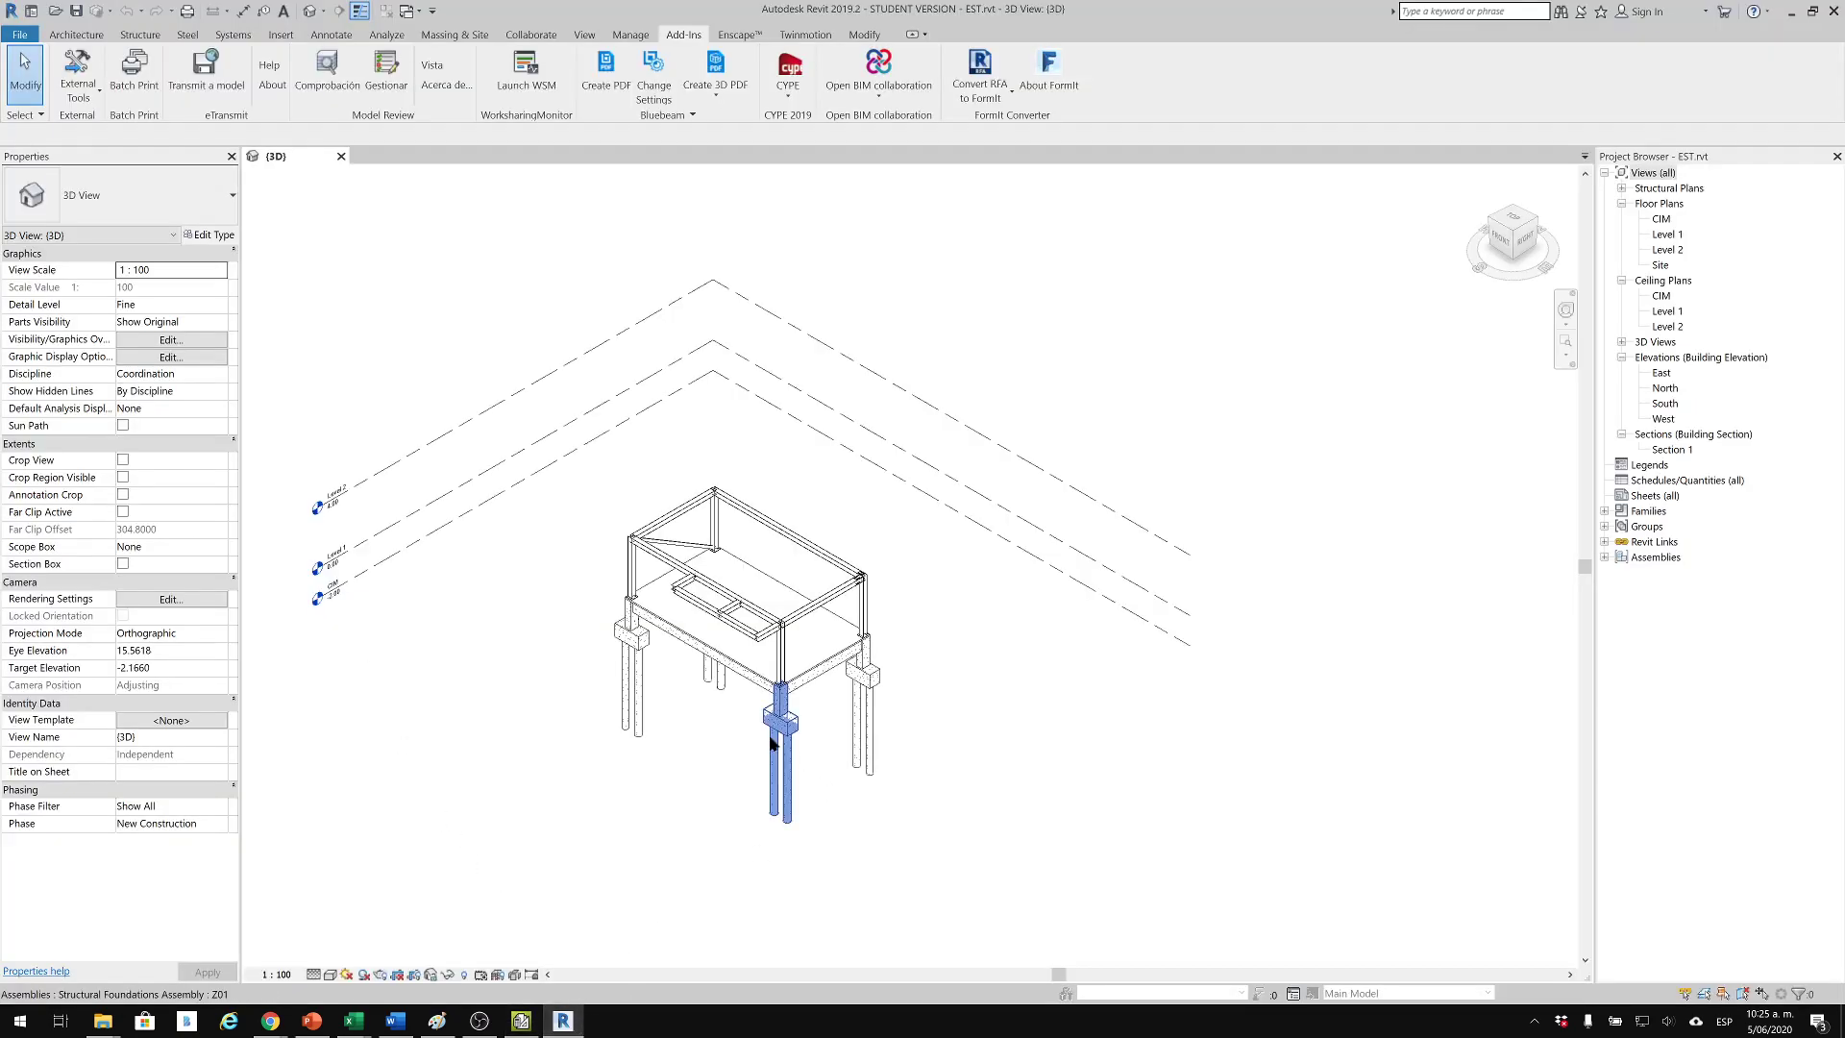
pyautogui.click(874, 692)
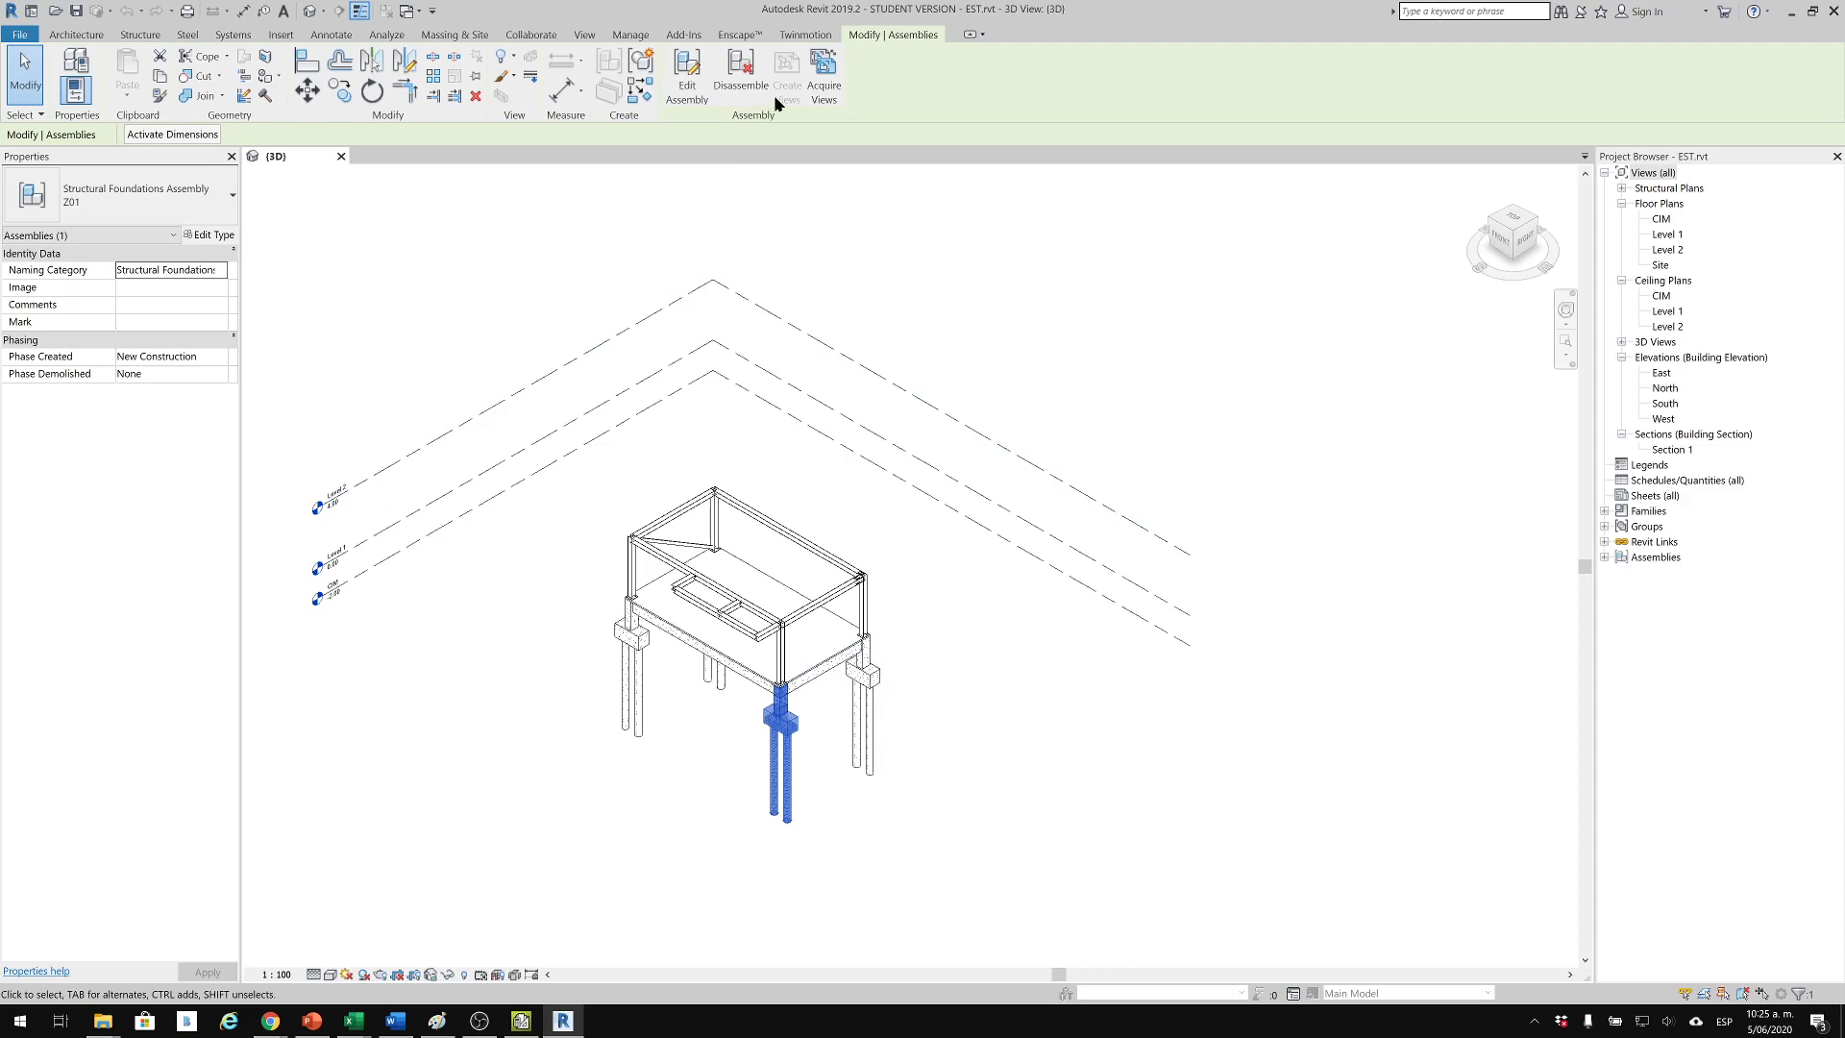
# Deselect the foundation assembly, switch back to the Arquímedes budget and delete subchapter CP Profundas from the Cimentaciones chapter.
pyautogui.click(824, 77)
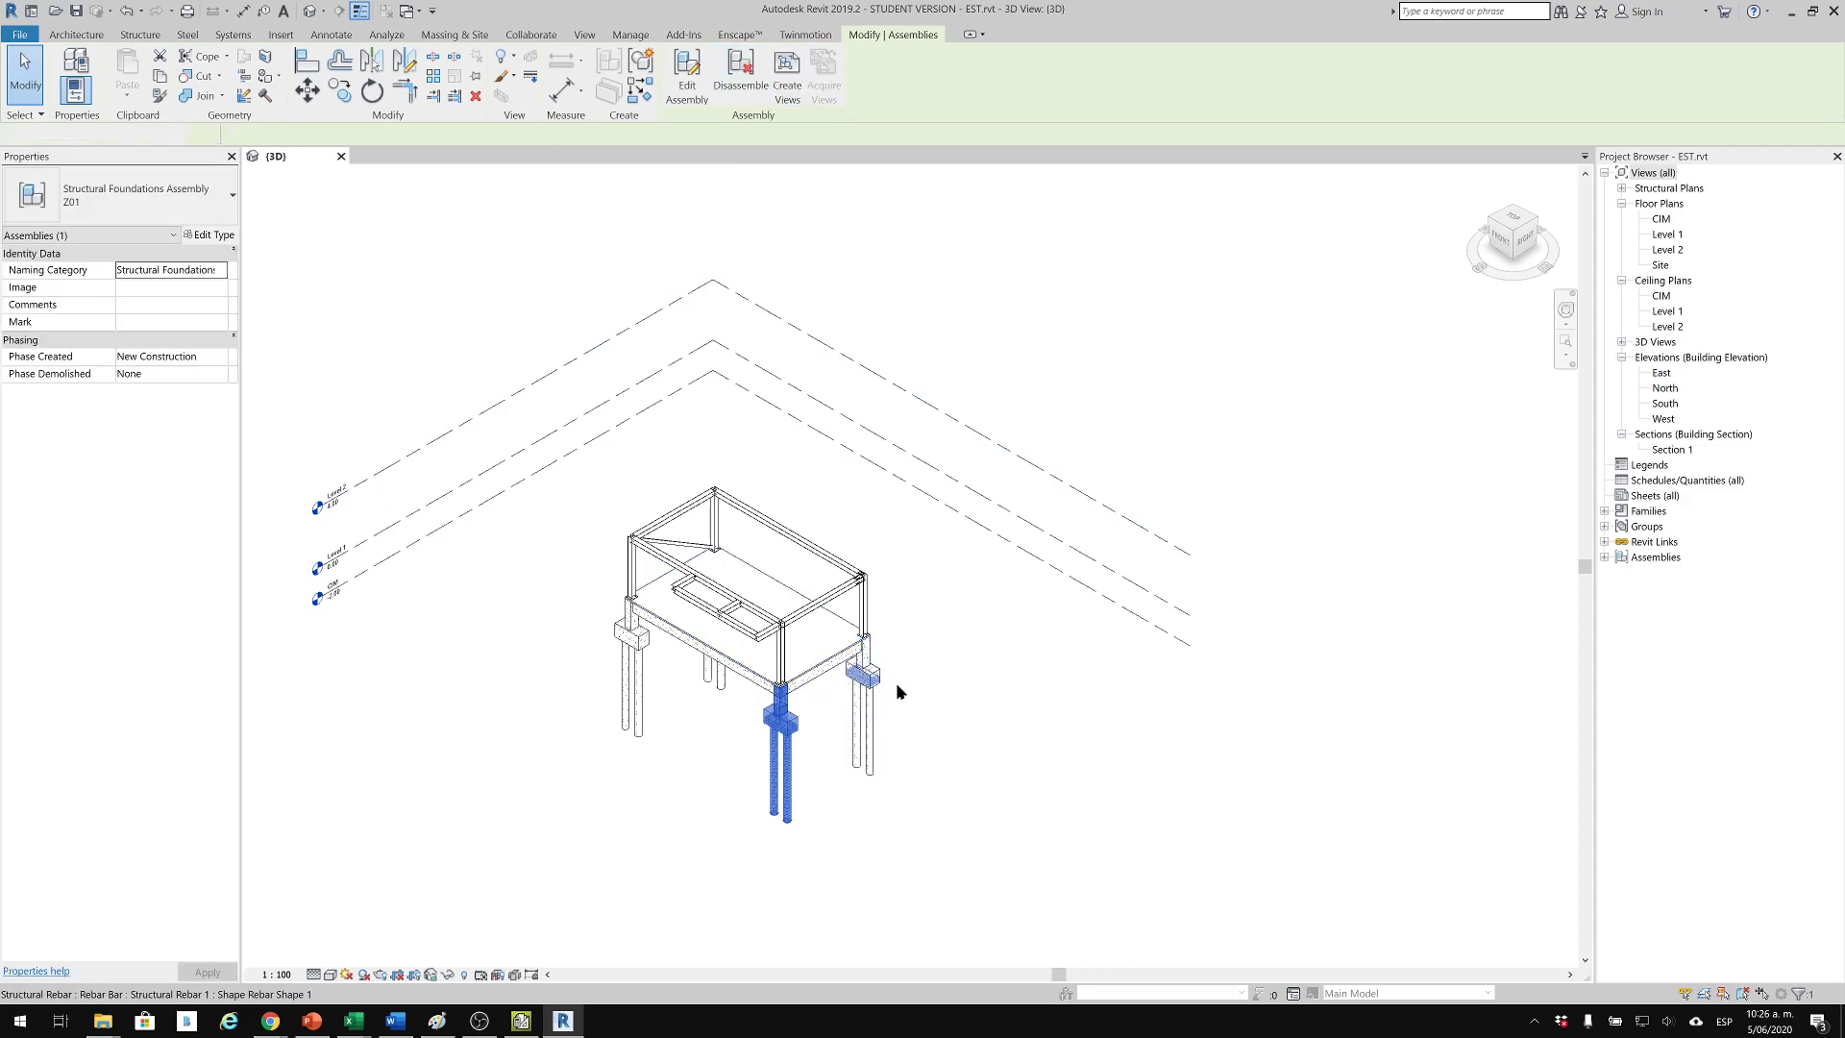
pyautogui.click(914, 710)
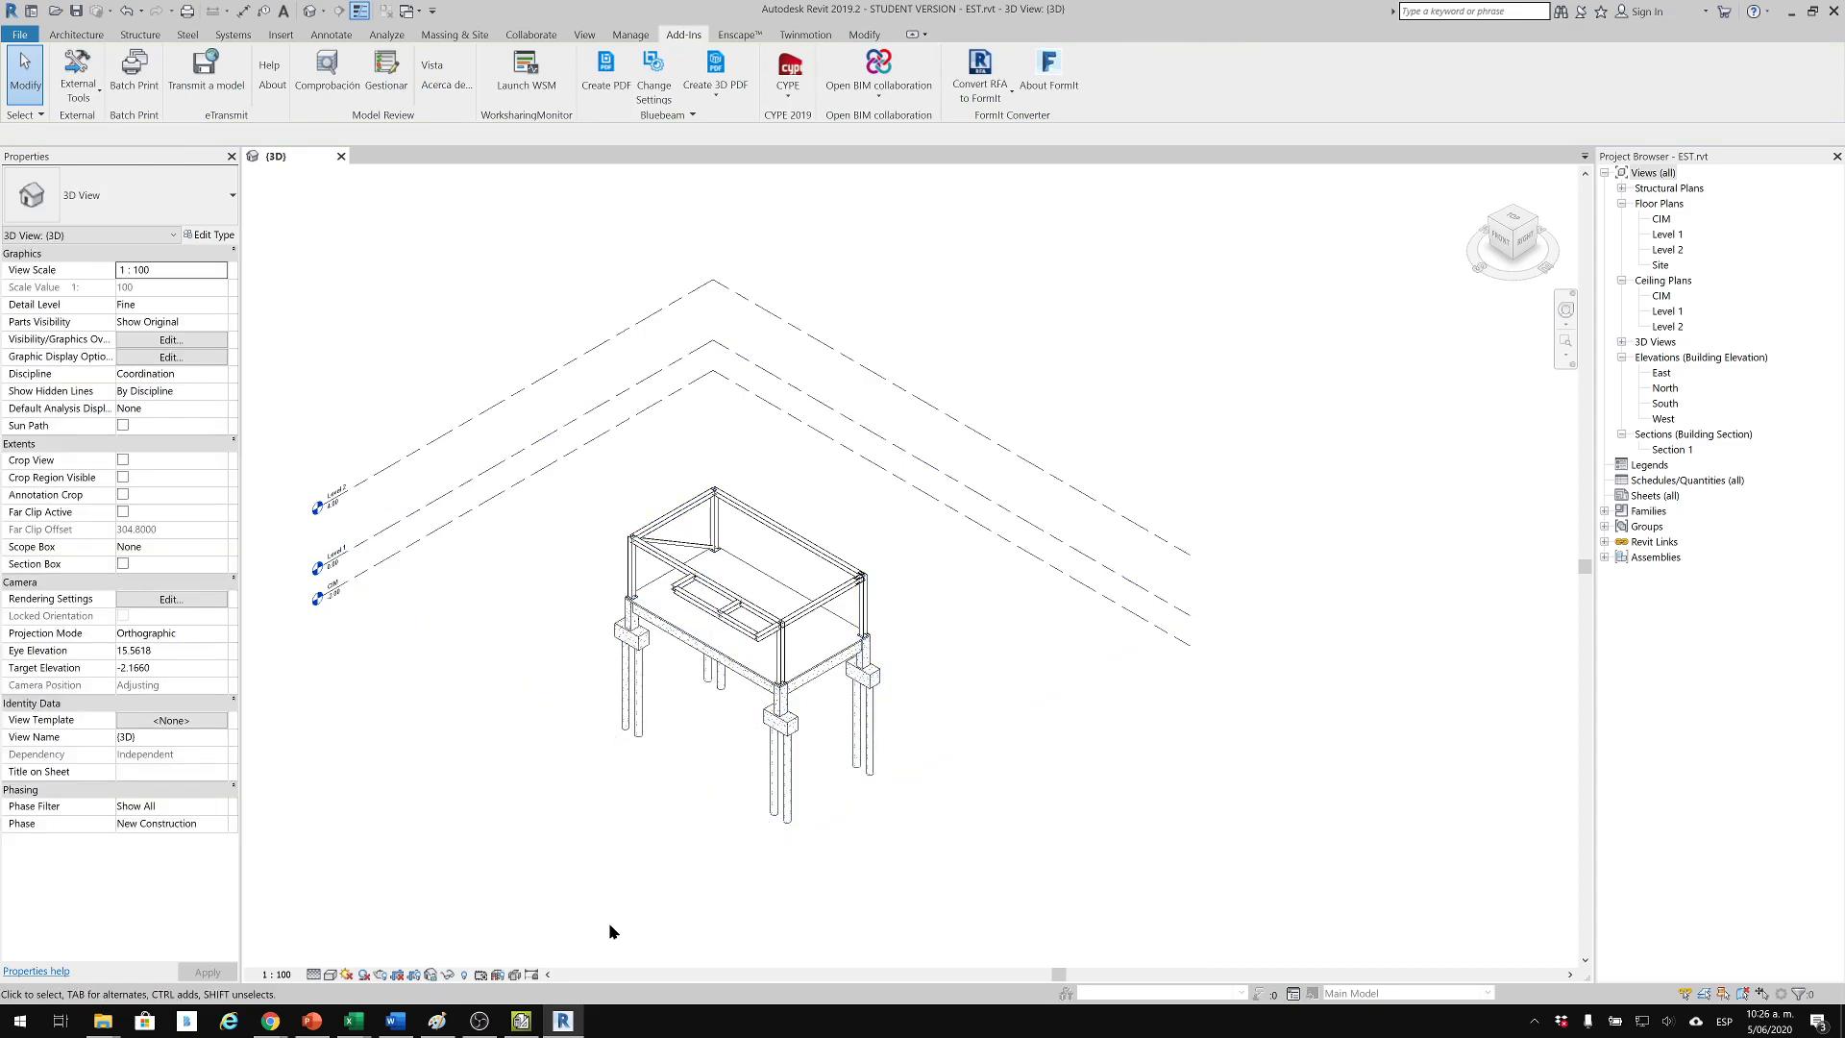
pyautogui.moveTo(530, 1024)
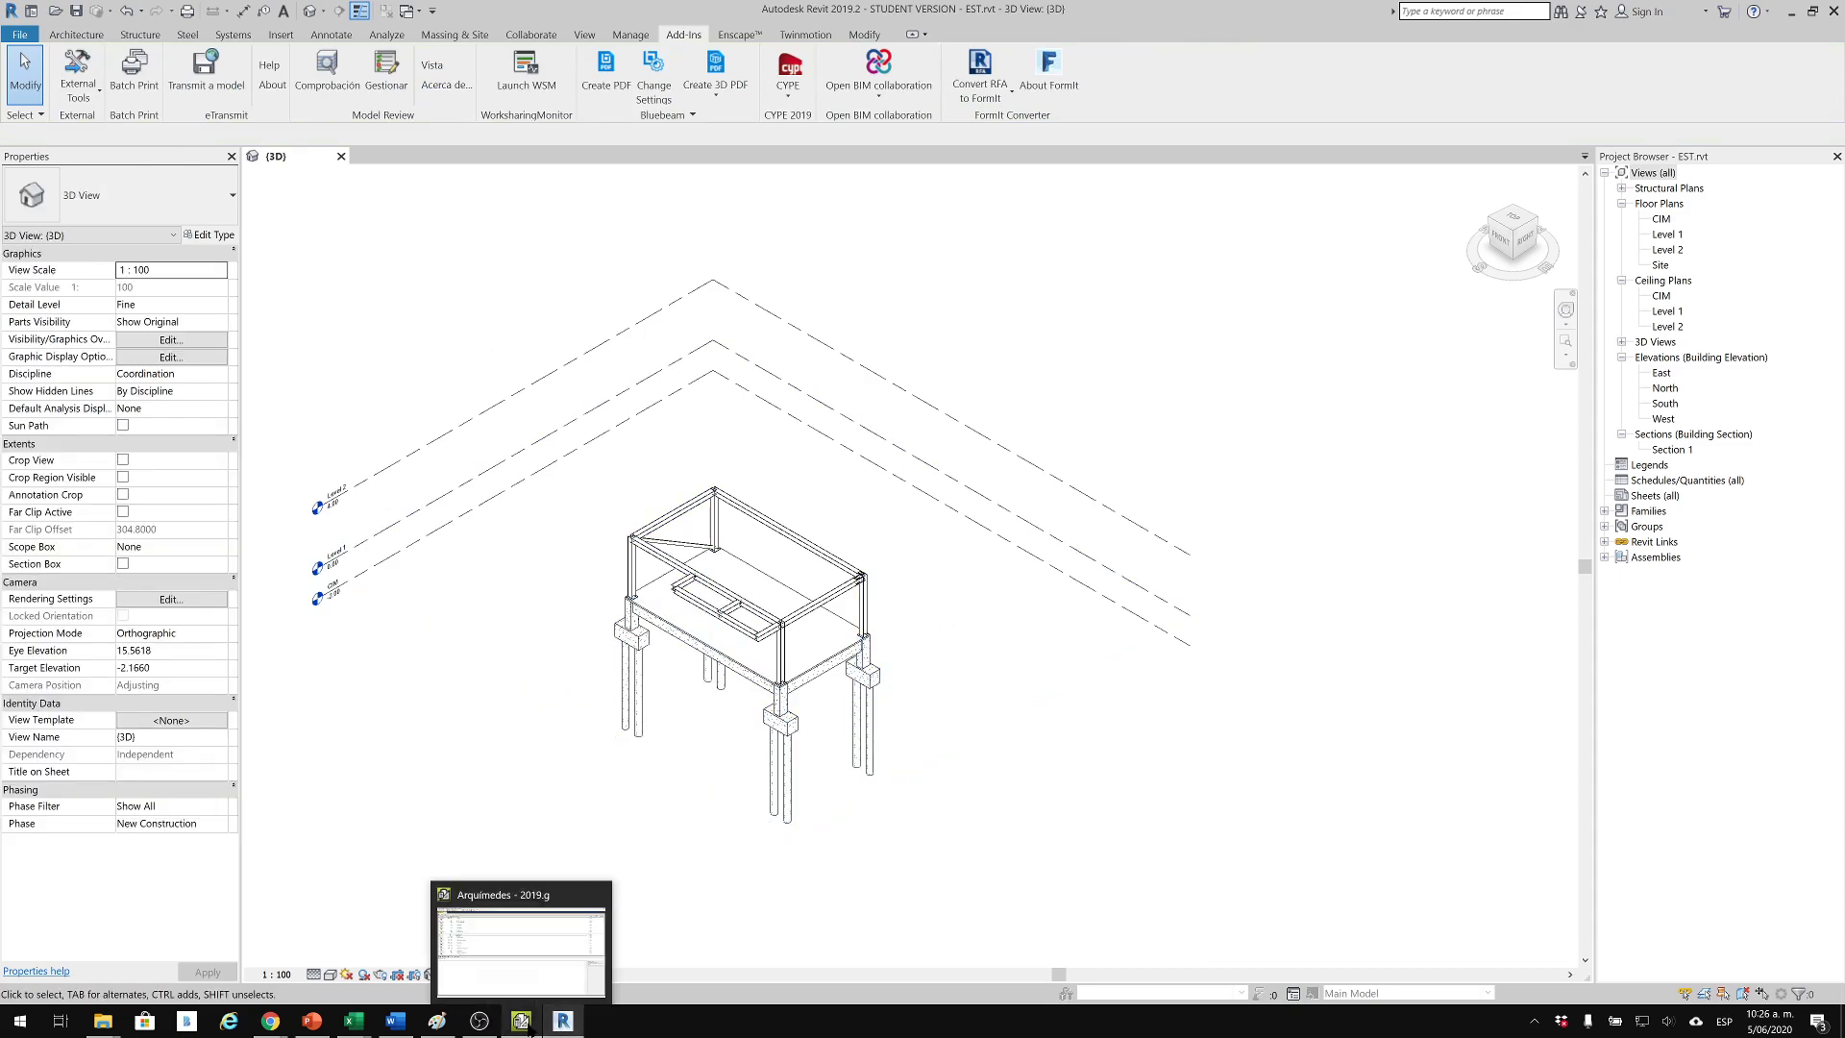
pyautogui.click(529, 960)
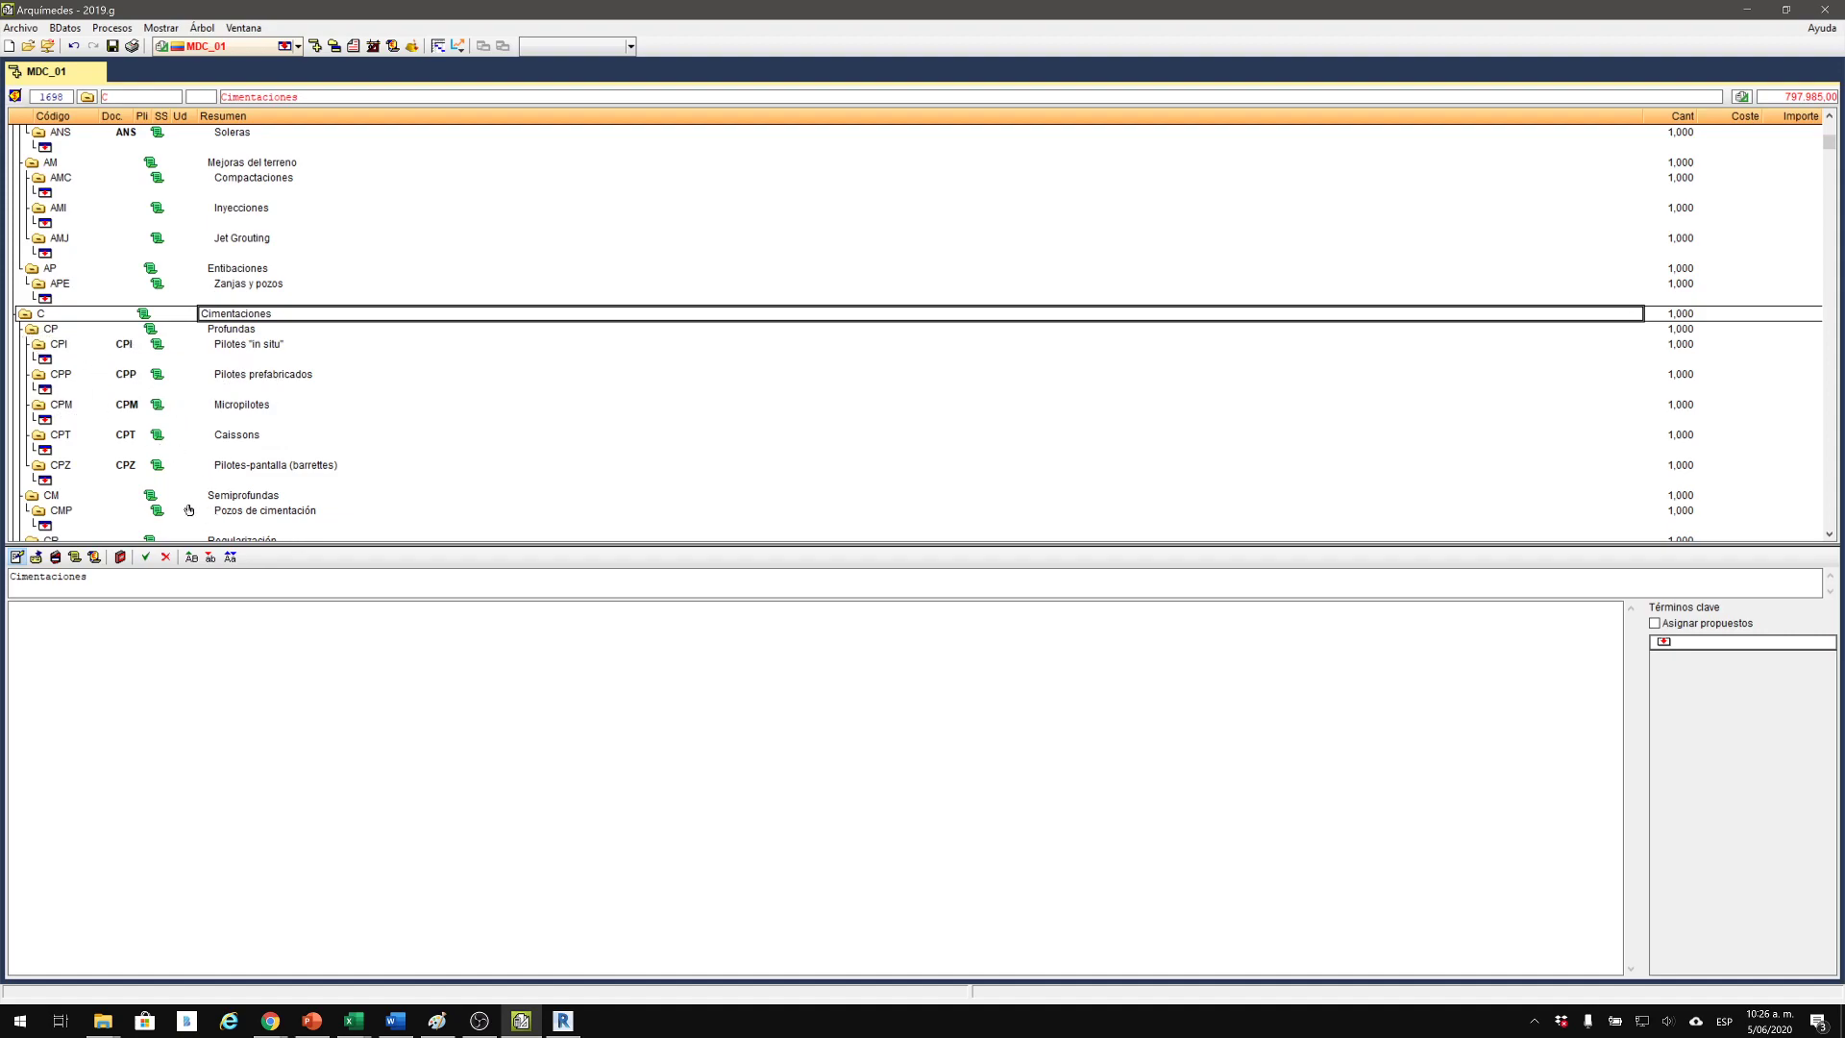
pyautogui.click(33, 329)
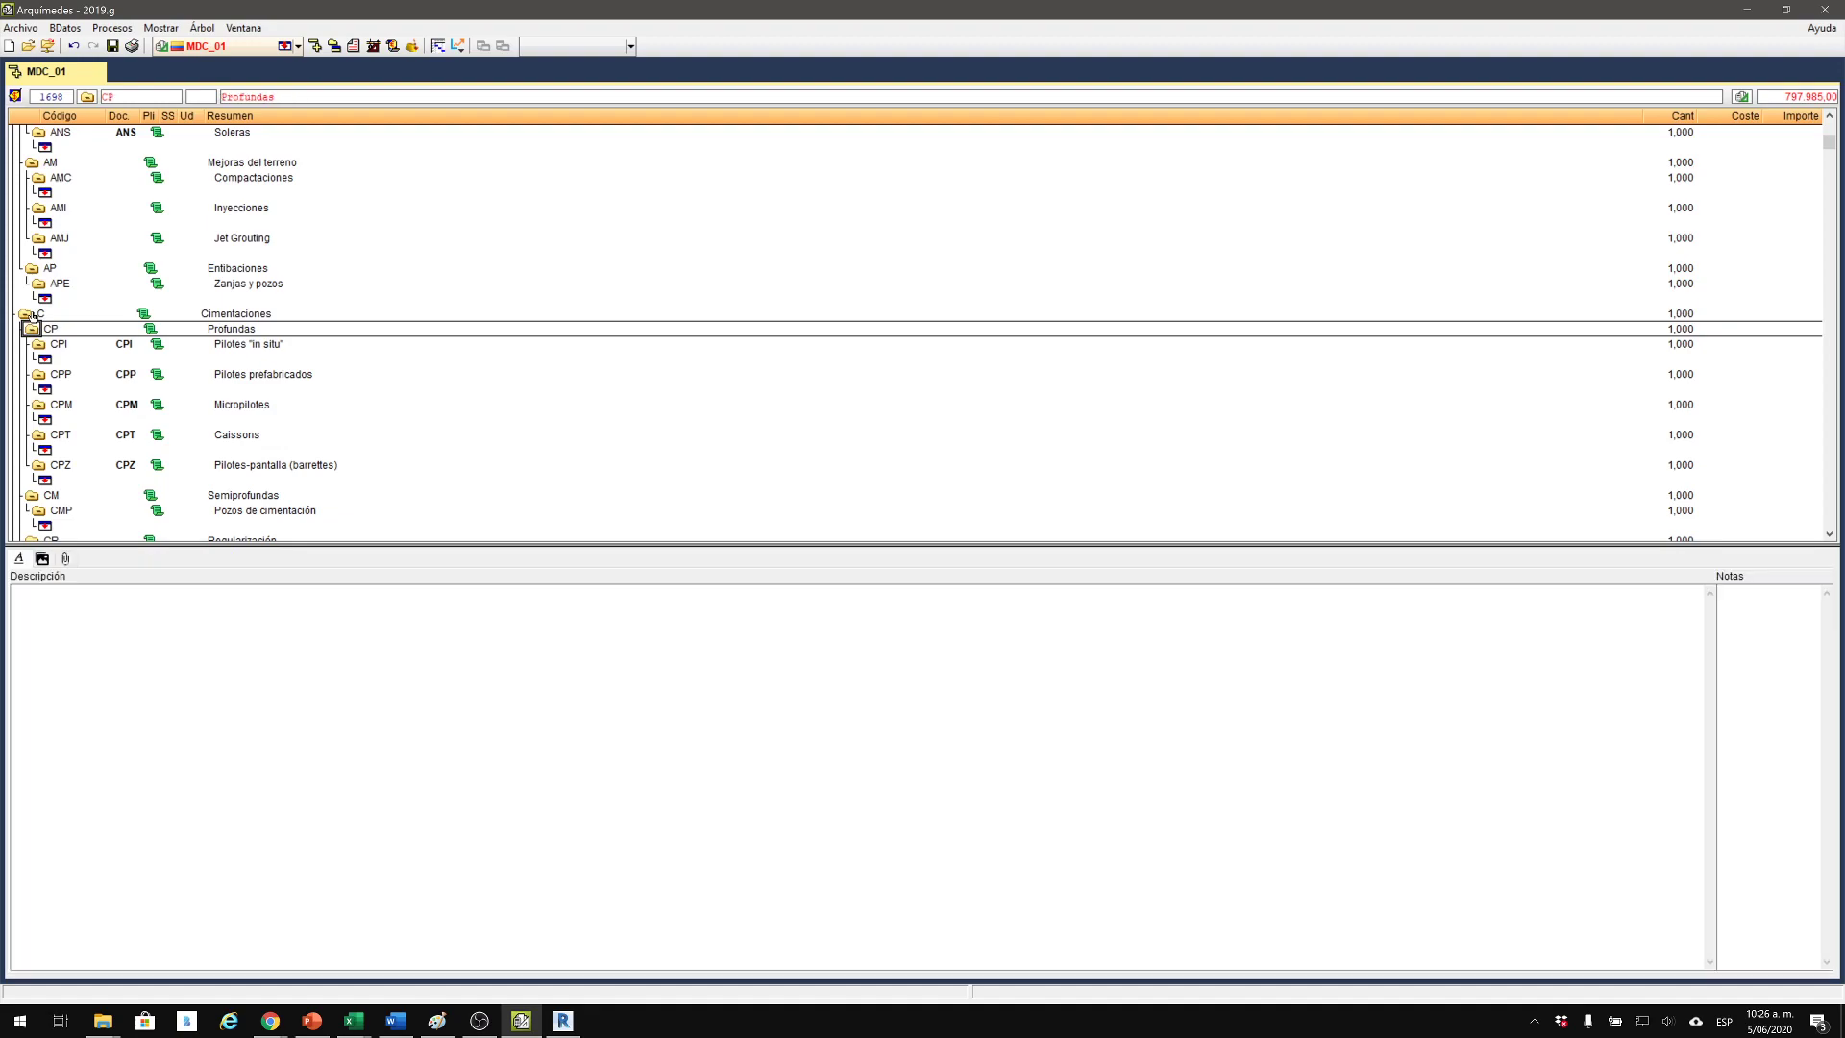
pyautogui.press('Delete')
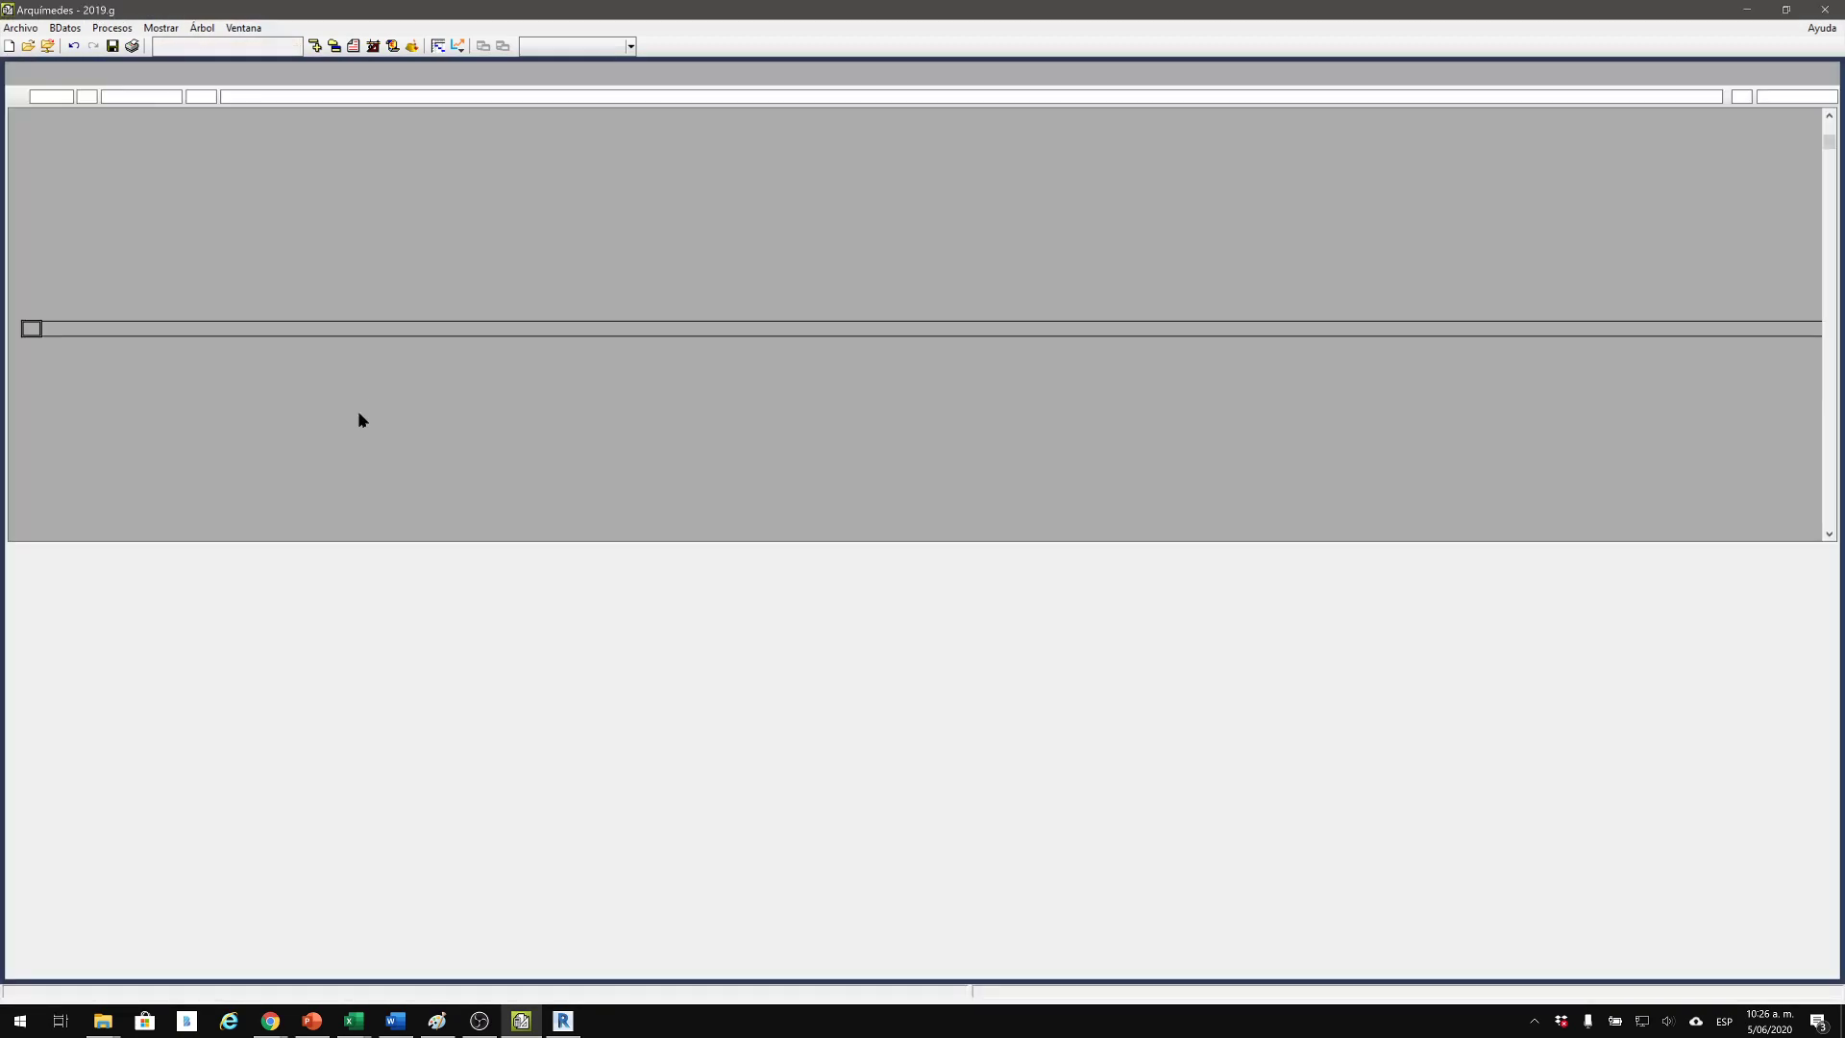
# Start adding a price generator item to subchapter CSZ Zapatas, choosing Zapata de cimentación de concreto armado.
pyautogui.scroll(-2, 20, 384)
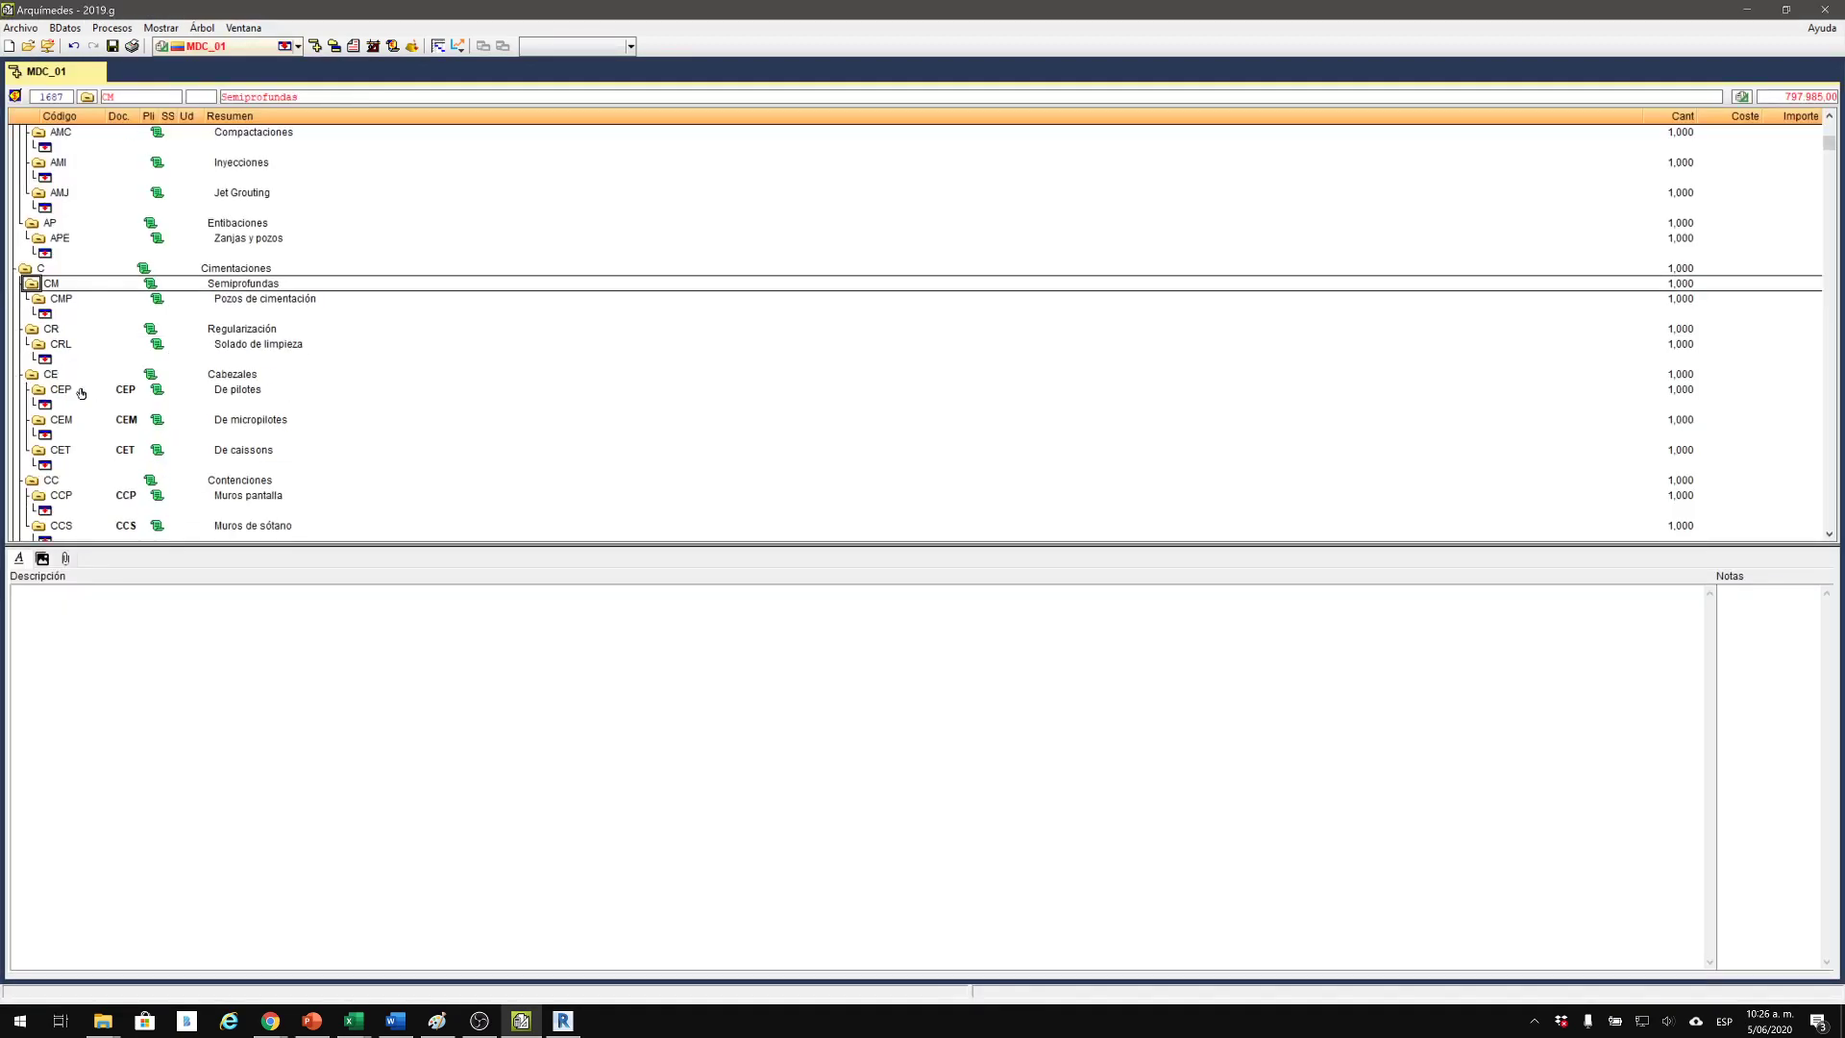
pyautogui.scroll(-2, 234, 355)
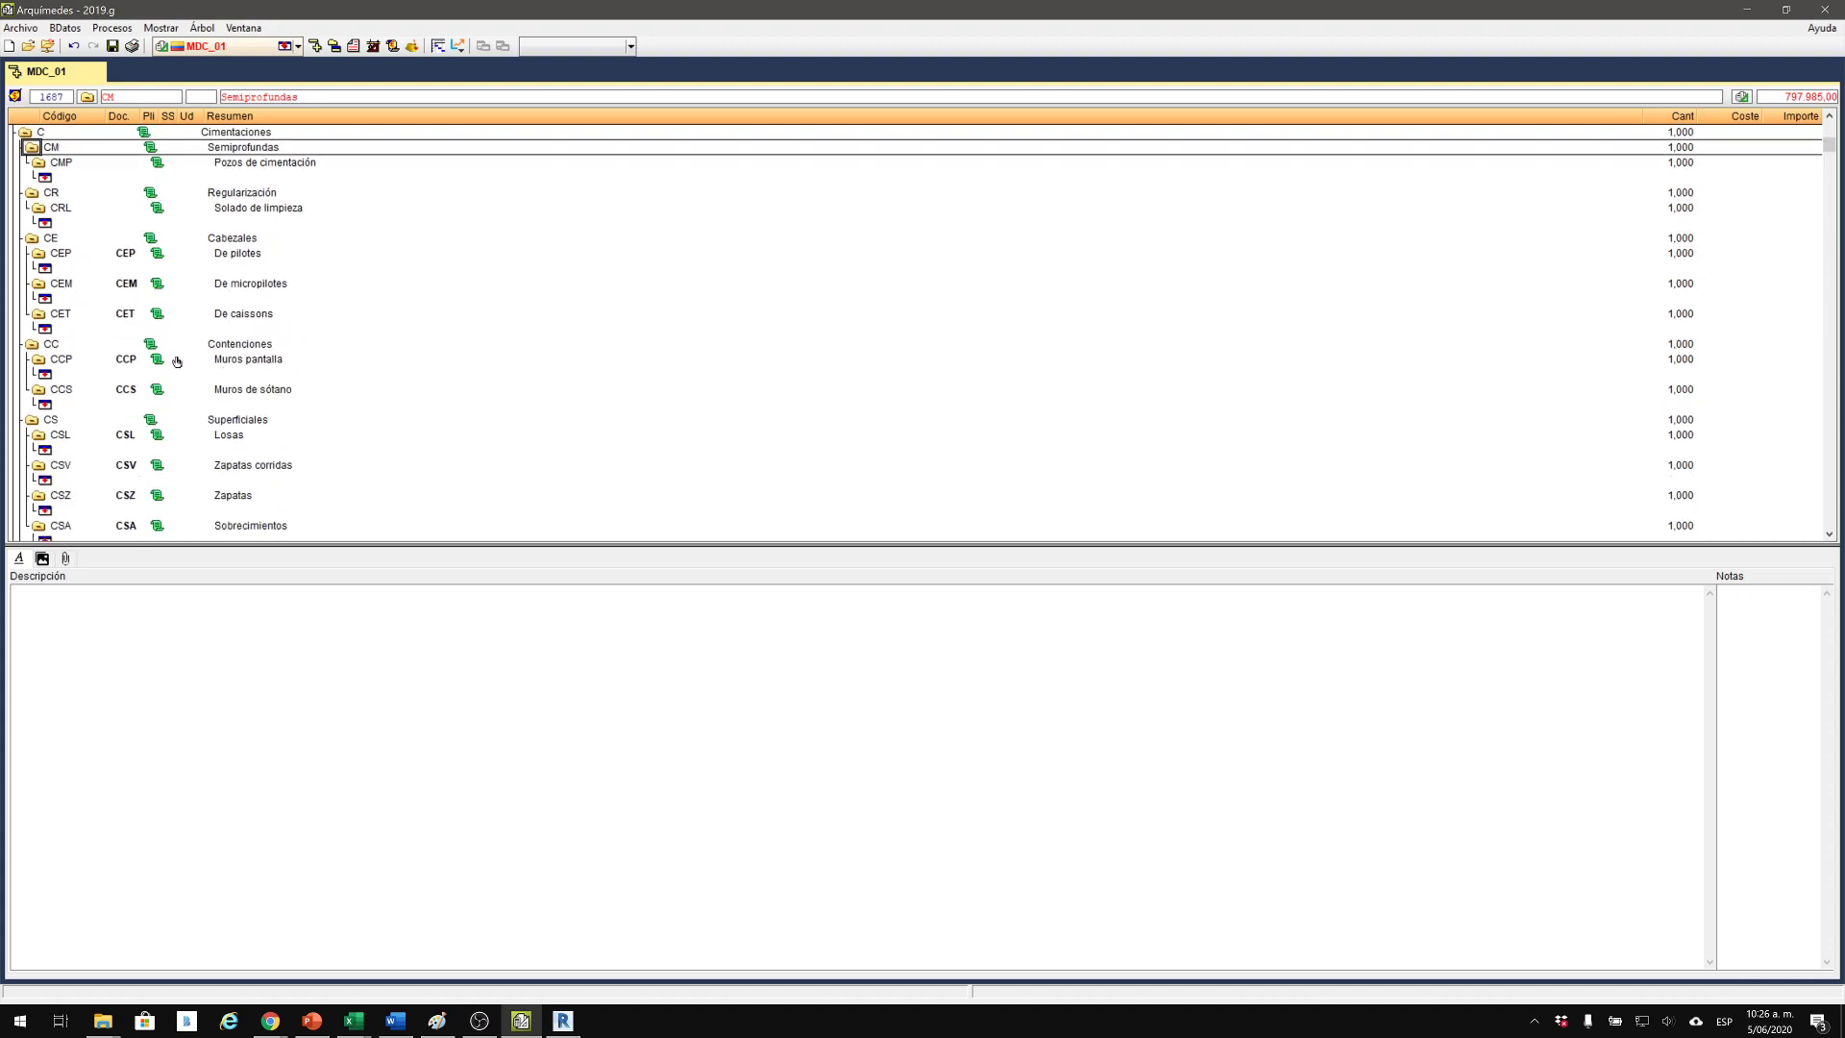
pyautogui.click(48, 238)
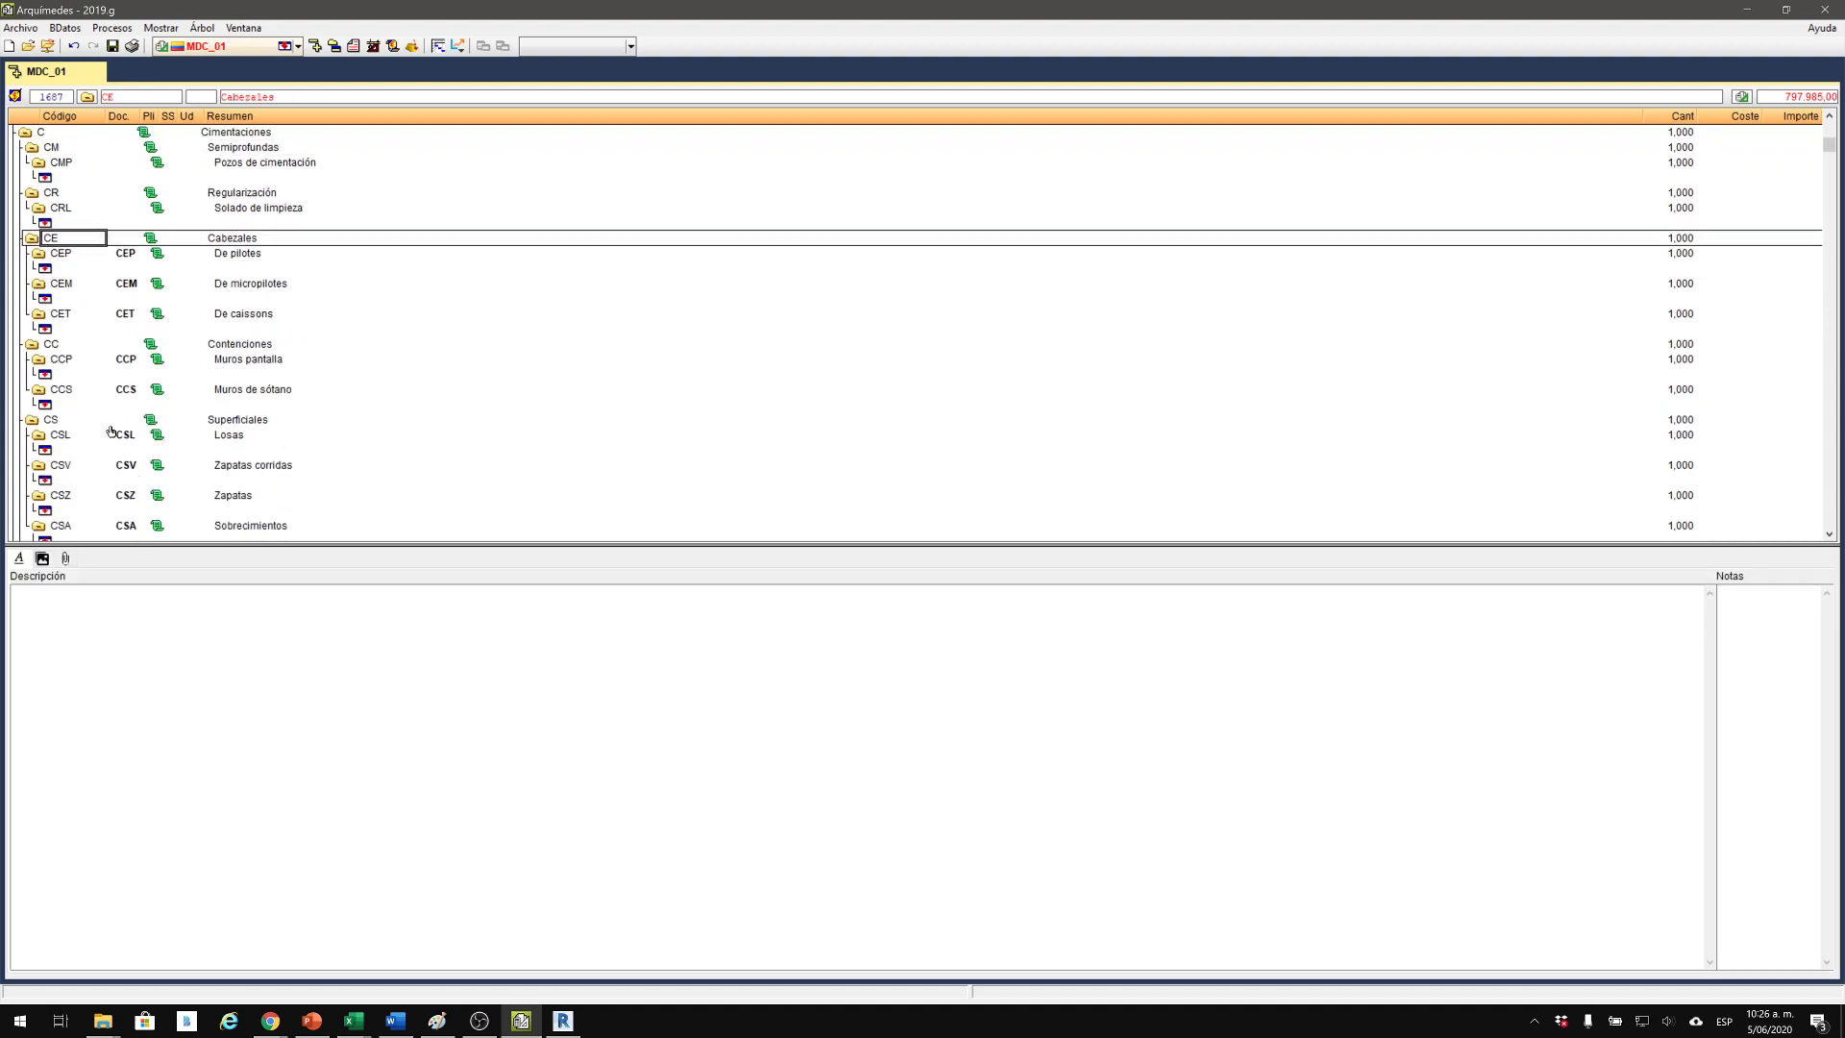
pyautogui.click(231, 507)
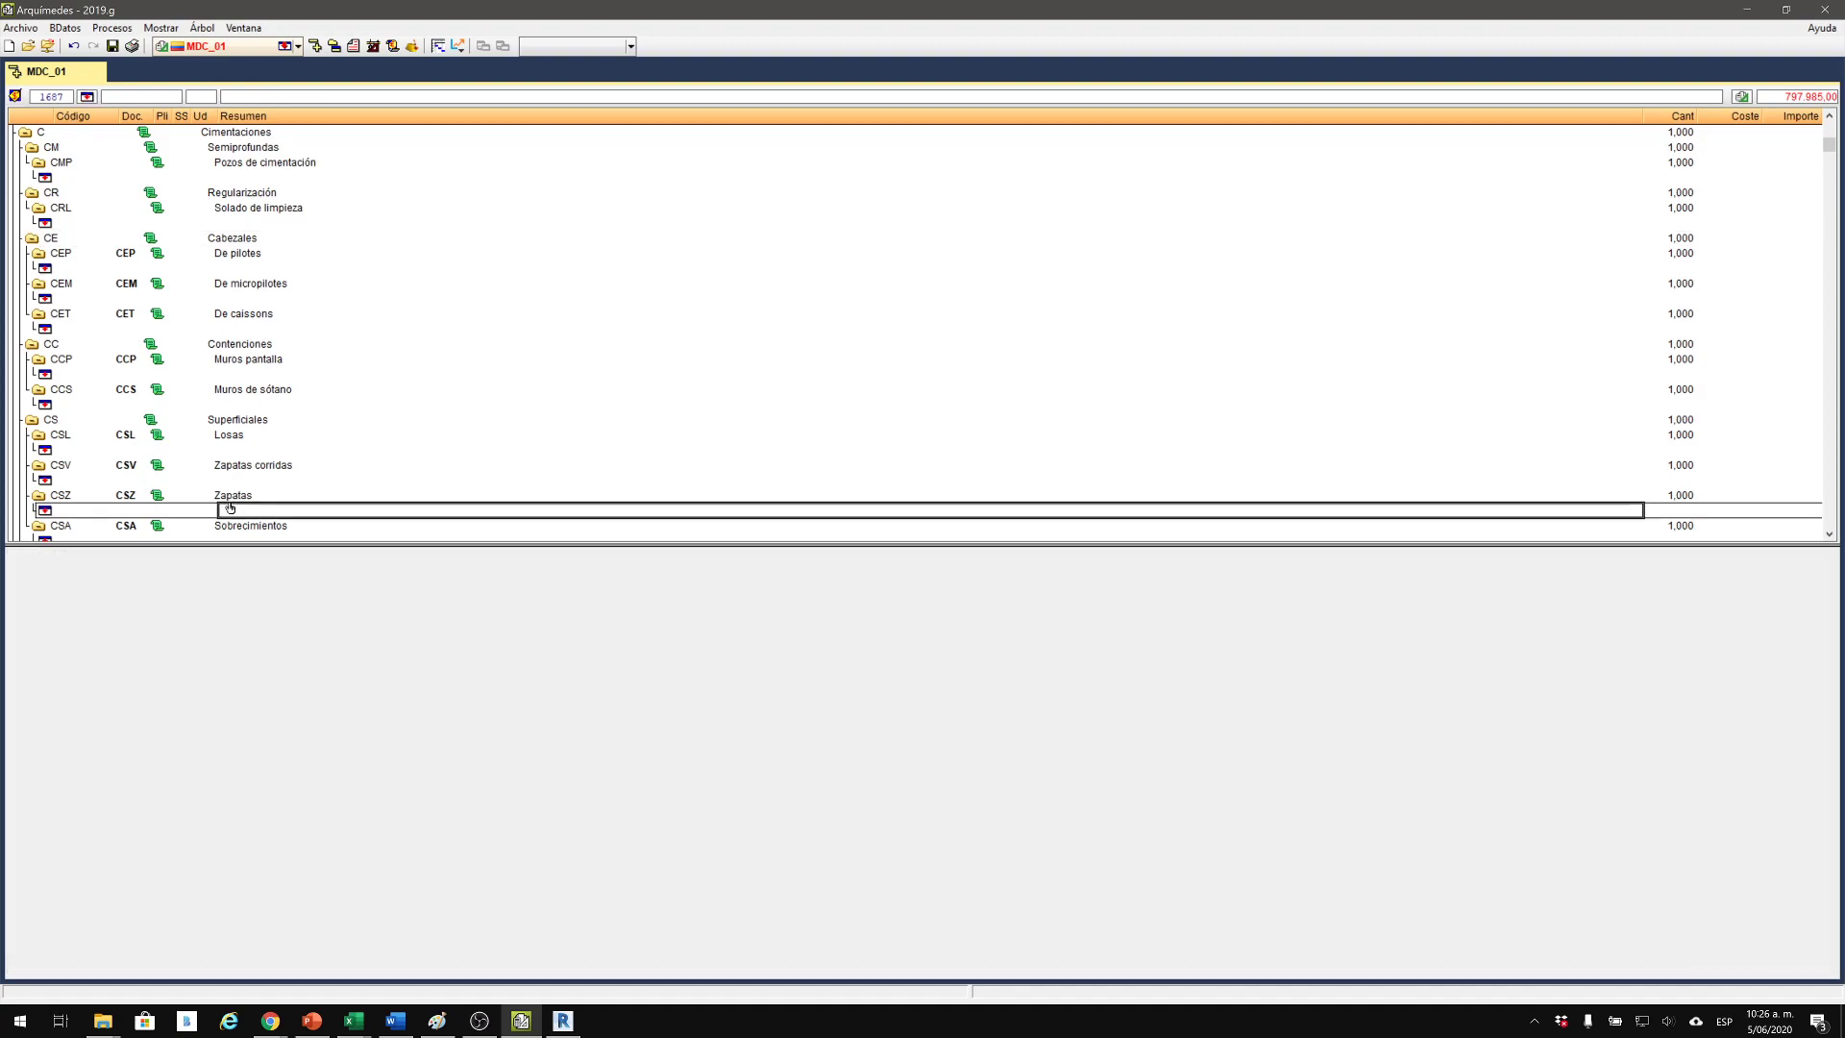
pyautogui.scroll(-2, 231, 507)
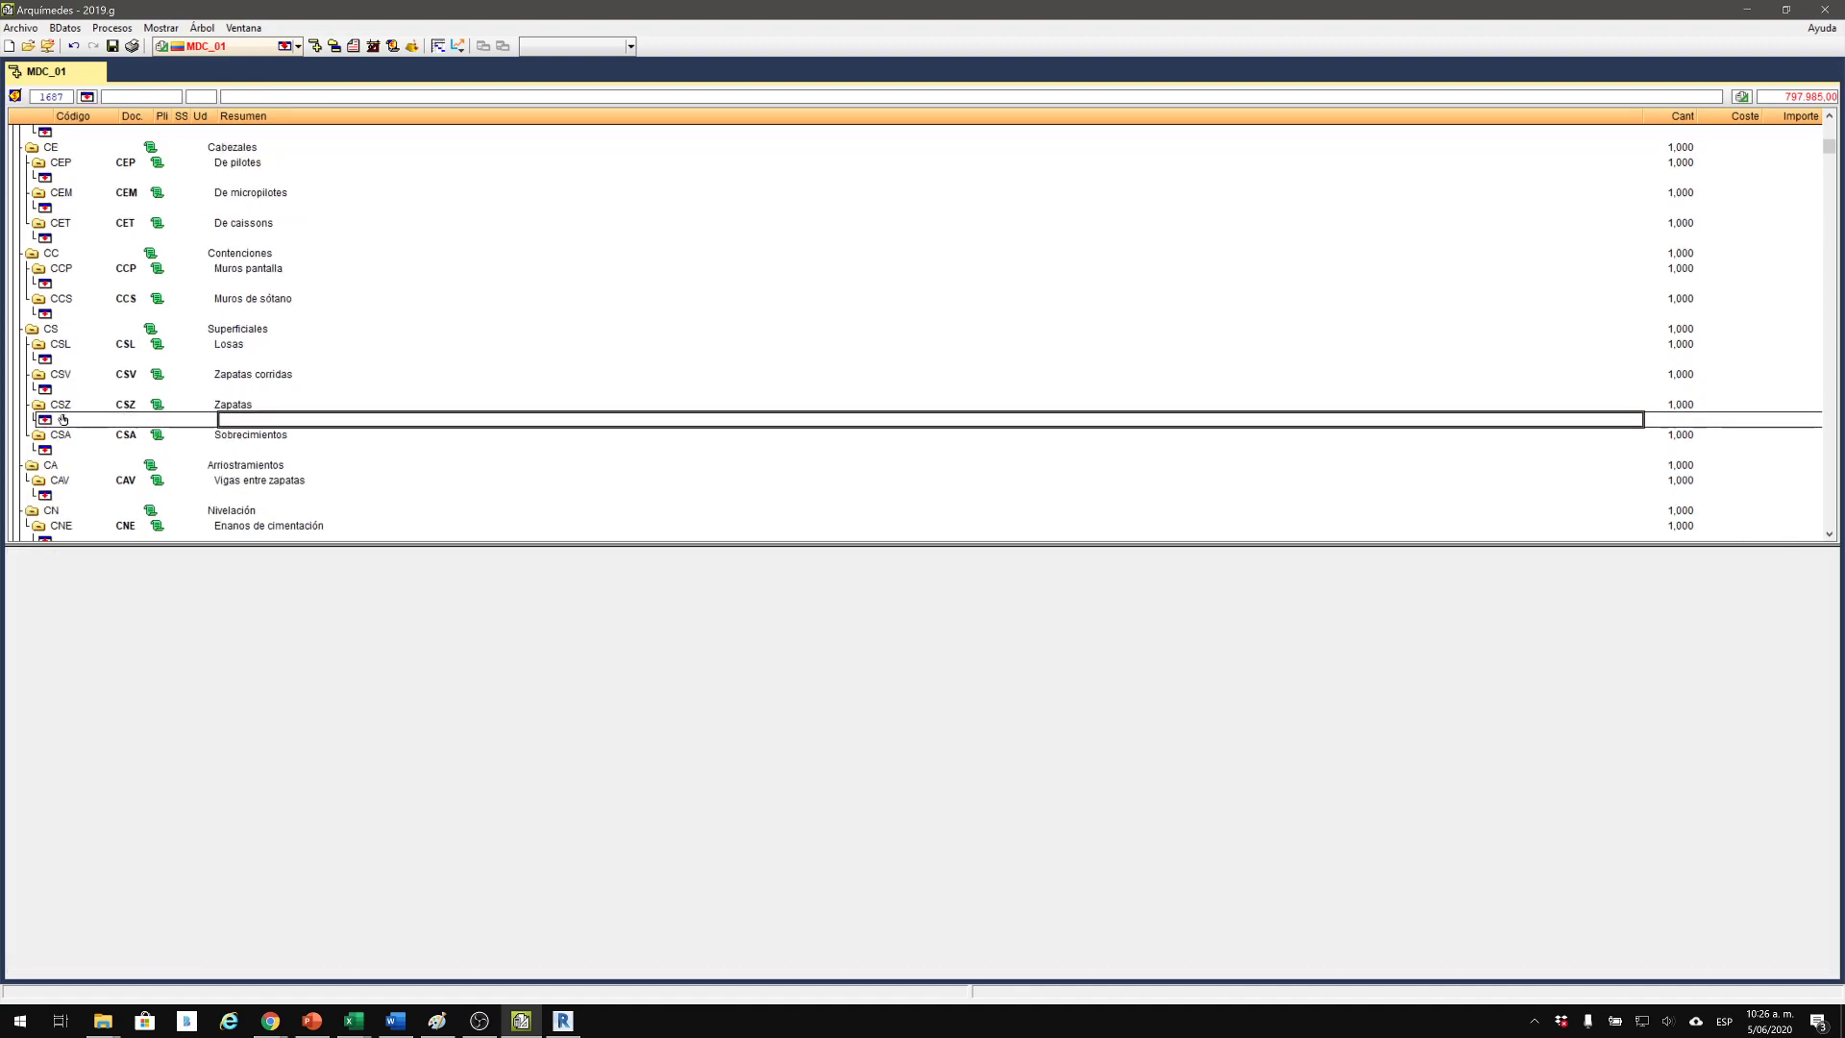
pyautogui.click(44, 421)
pyautogui.doubleClick(46, 423)
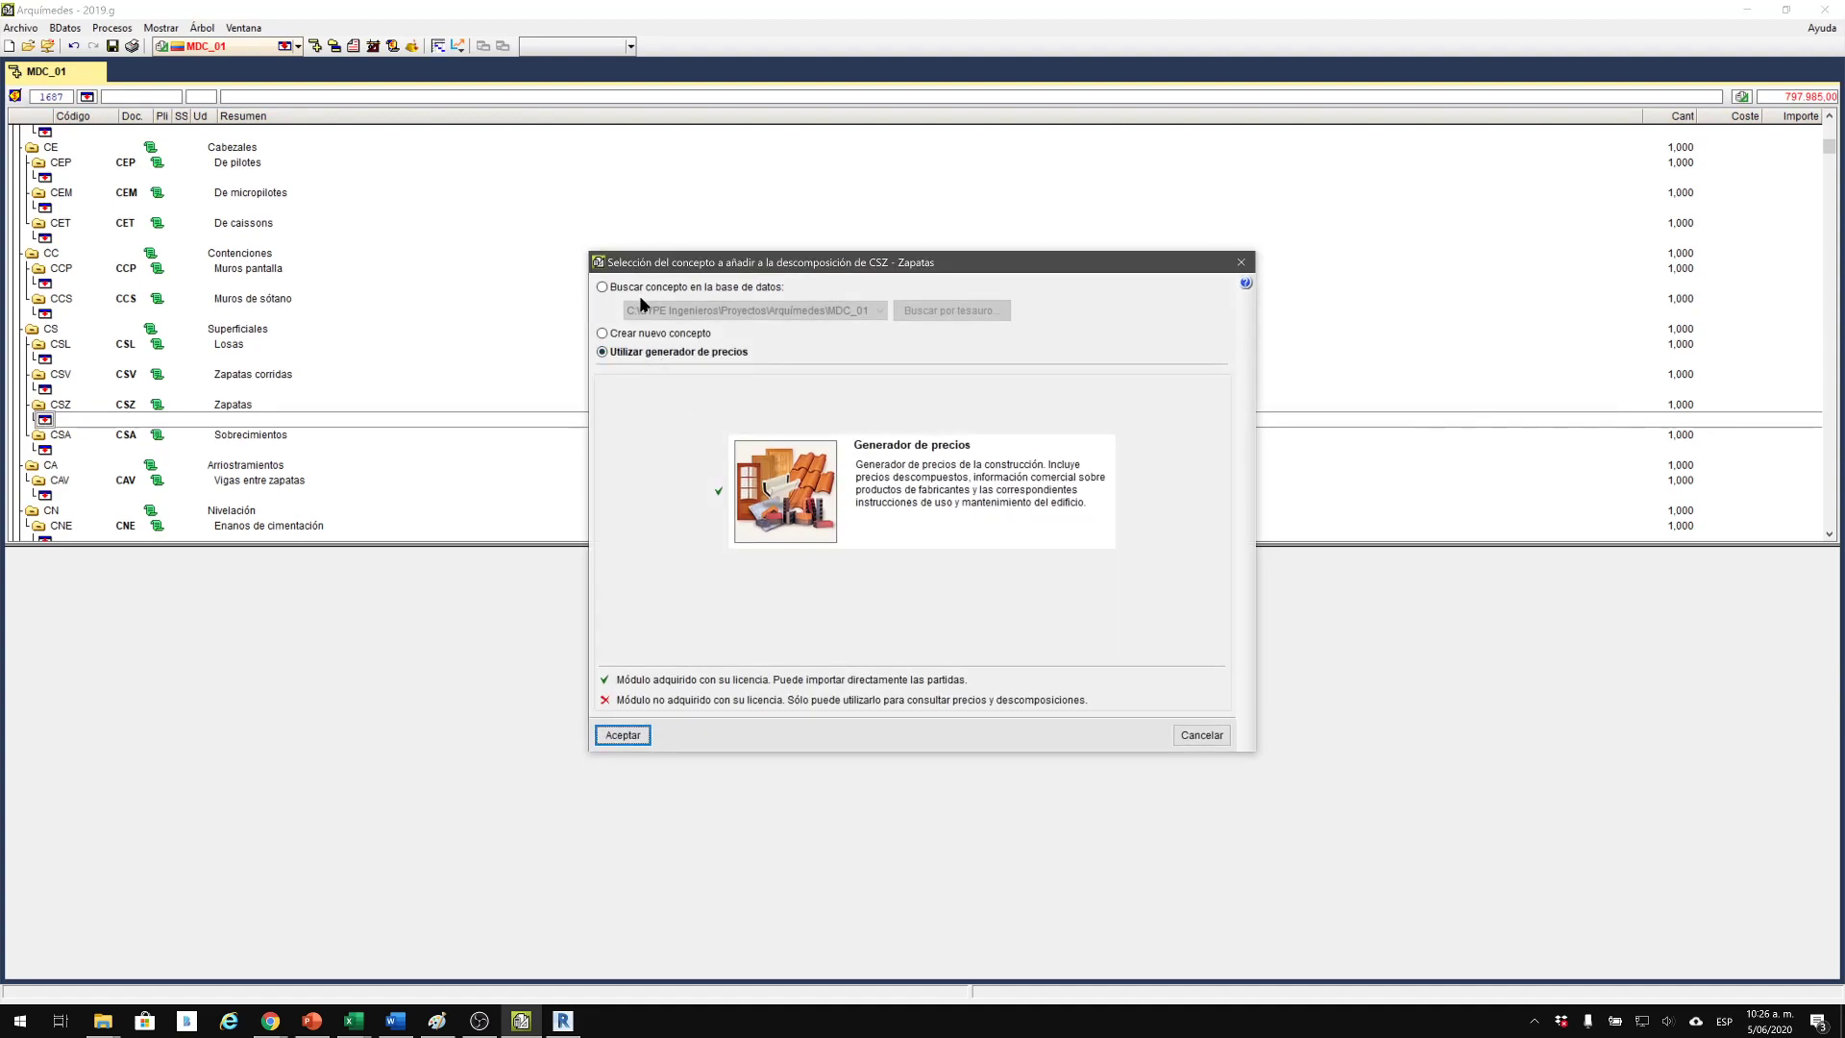
pyautogui.click(627, 735)
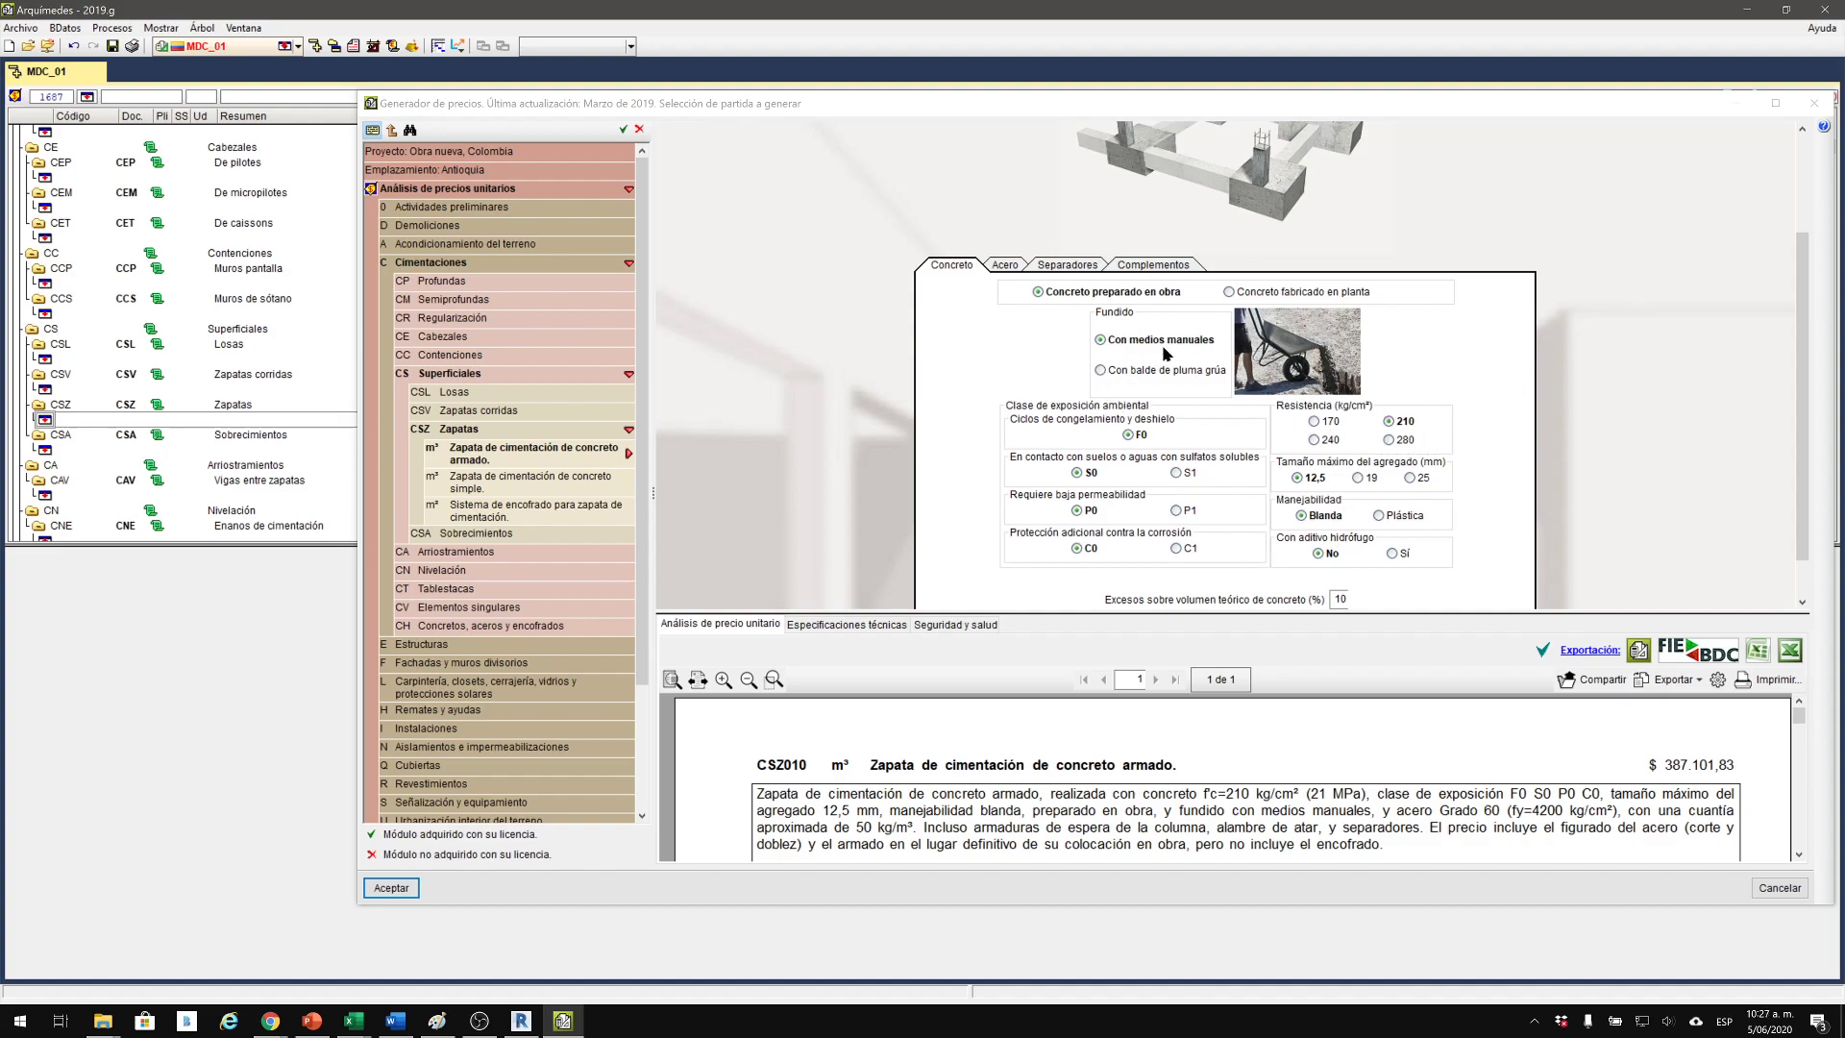
# Configure the reinforced concrete footing with balde de pluma grúa casting and Grado 75 (fy=5250 kg/cm²) steel, and add it to the budget.
pyautogui.scroll(-1, 1139, 428)
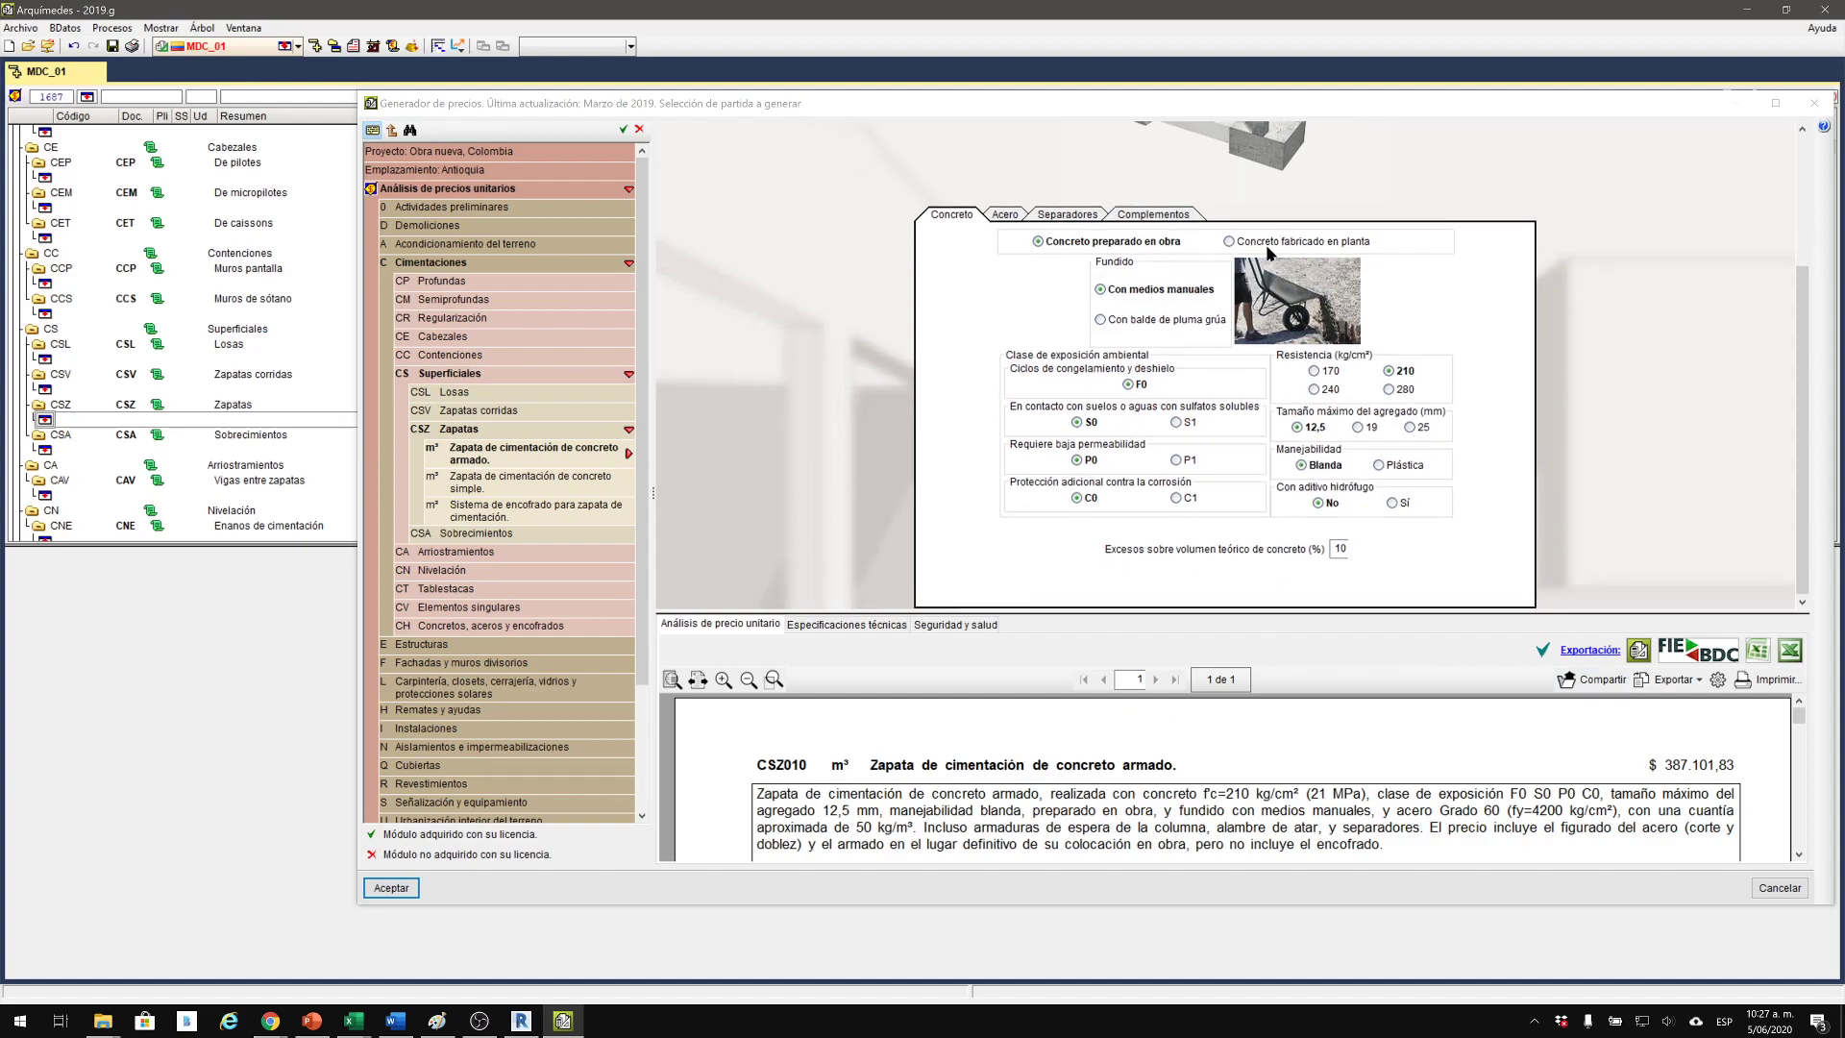
pyautogui.click(1195, 329)
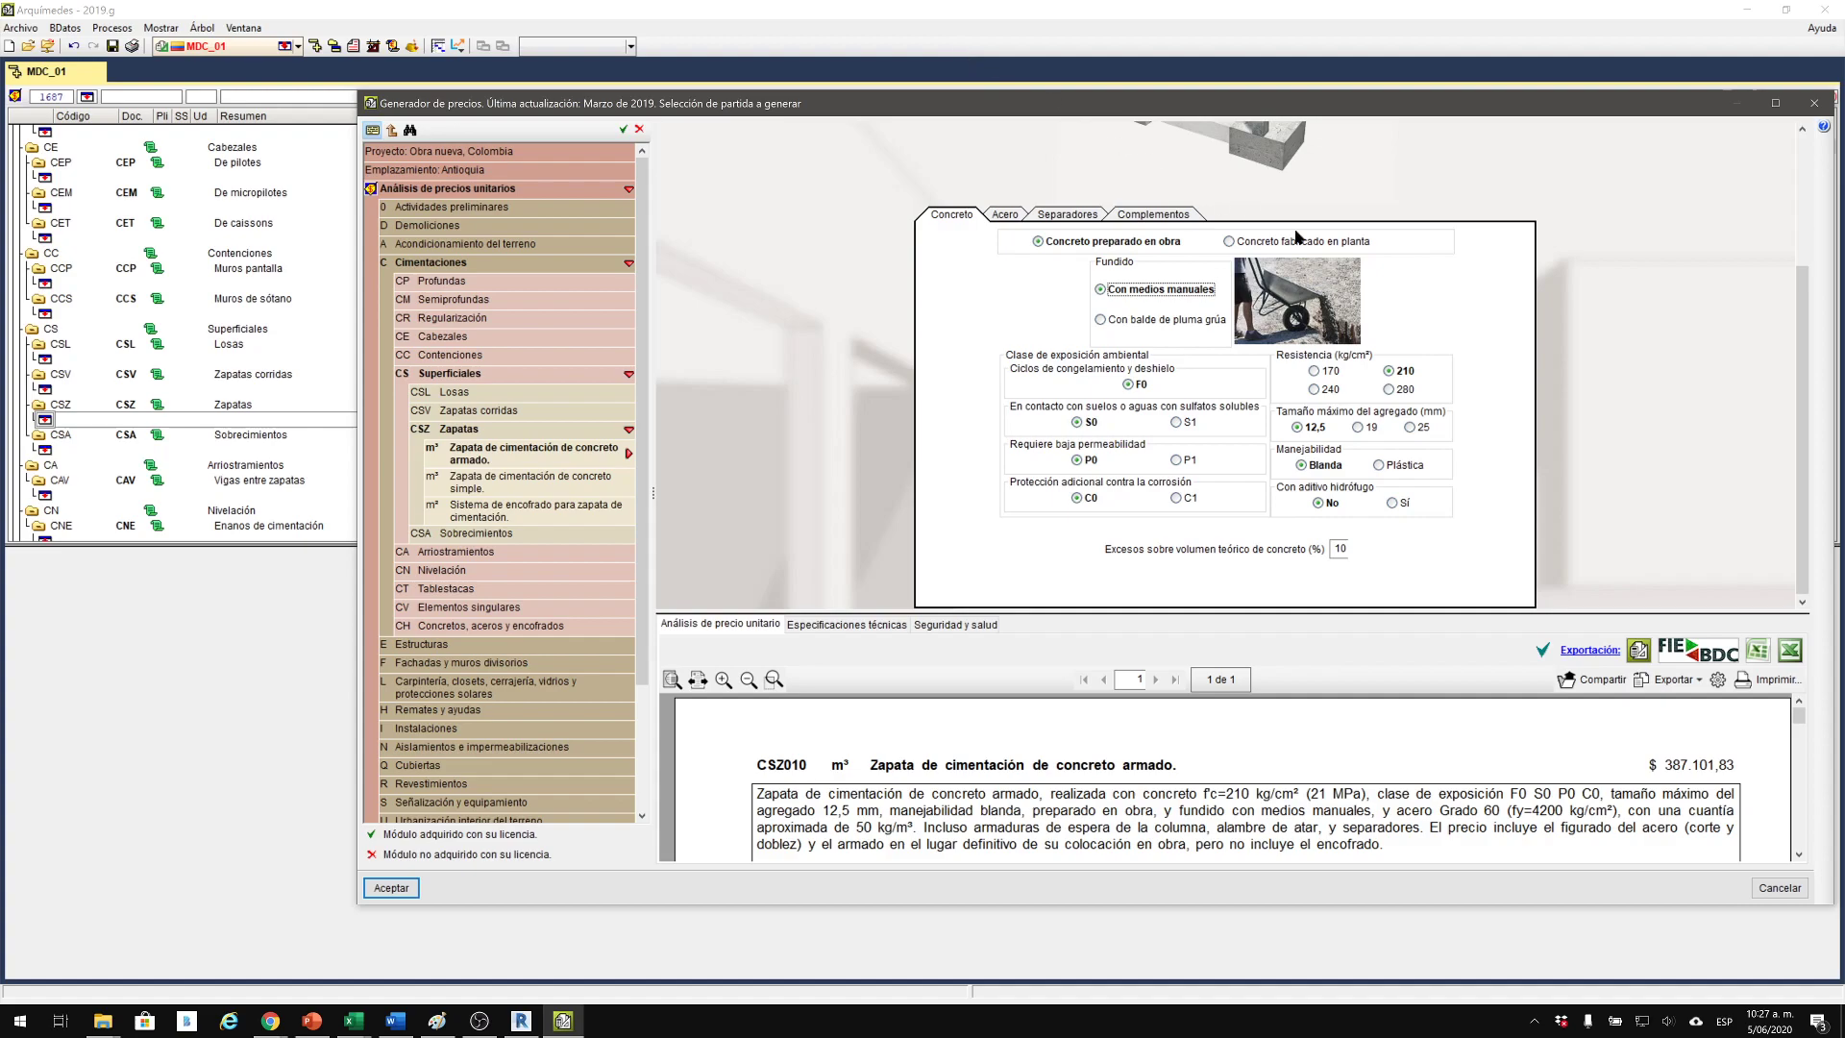
pyautogui.click(1005, 214)
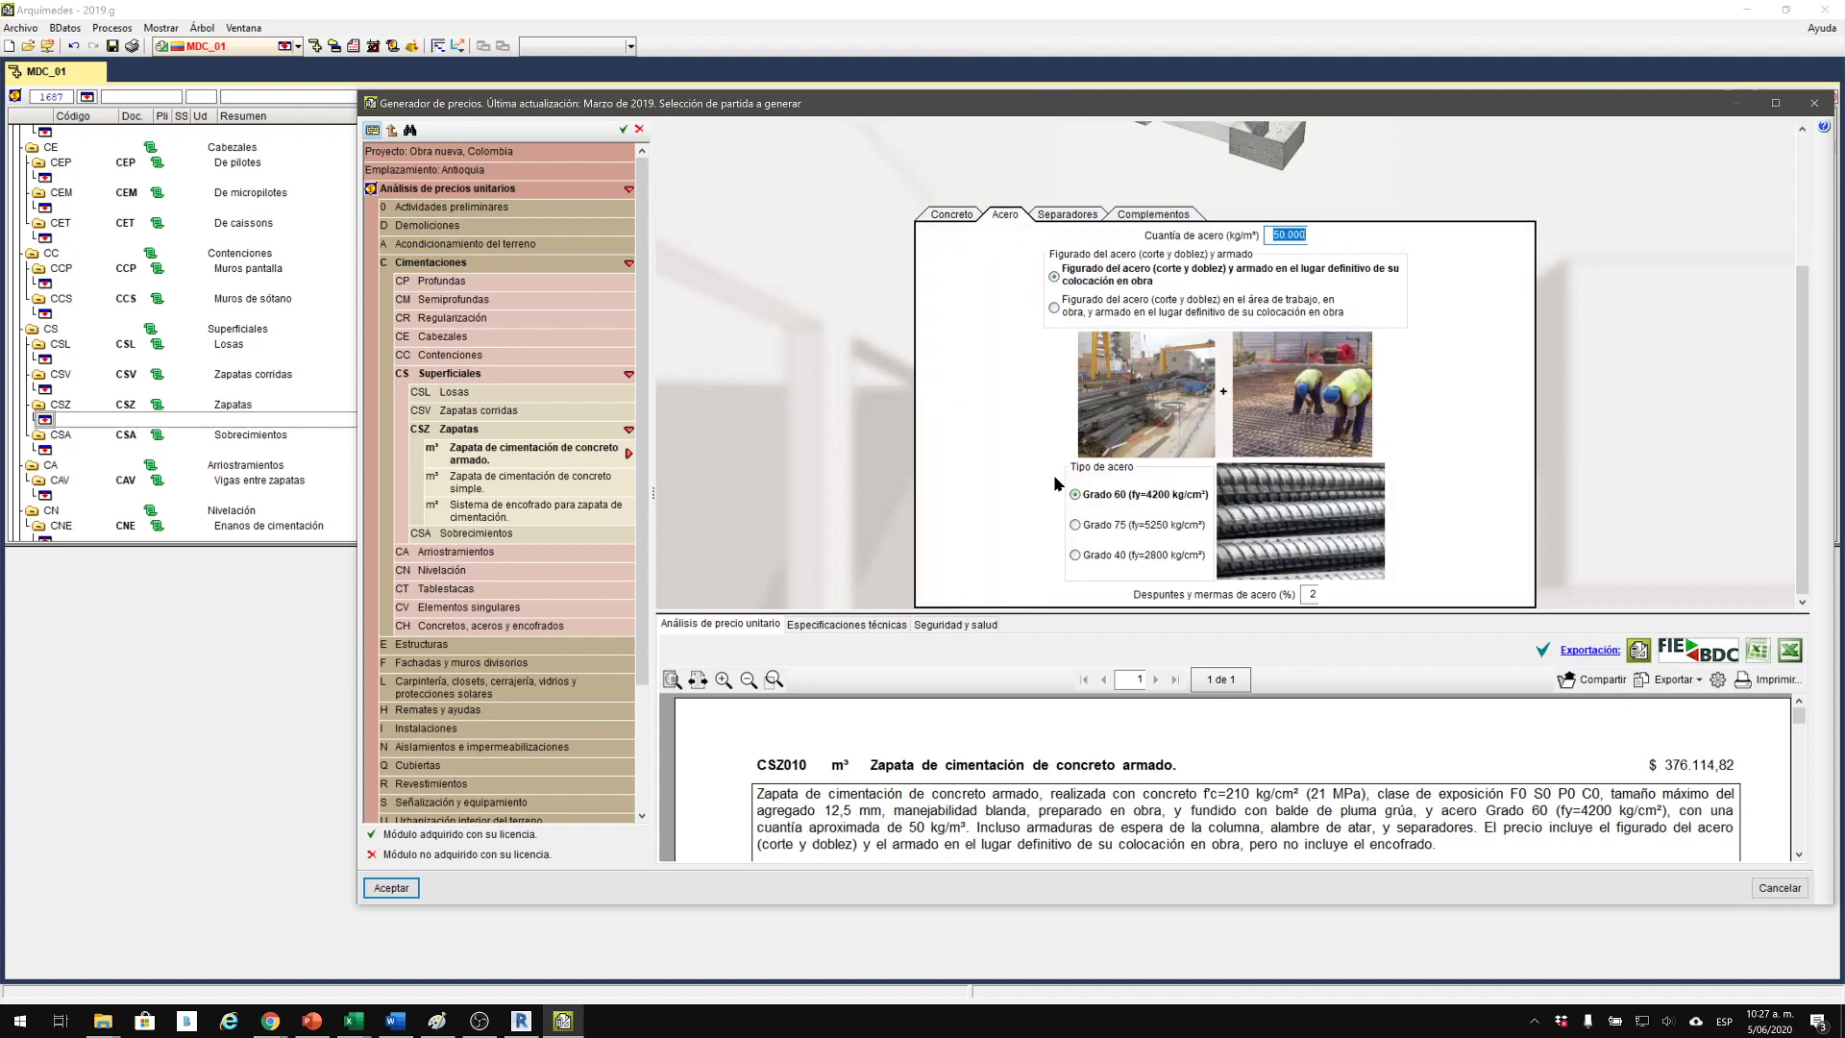
pyautogui.click(1078, 529)
pyautogui.click(1076, 526)
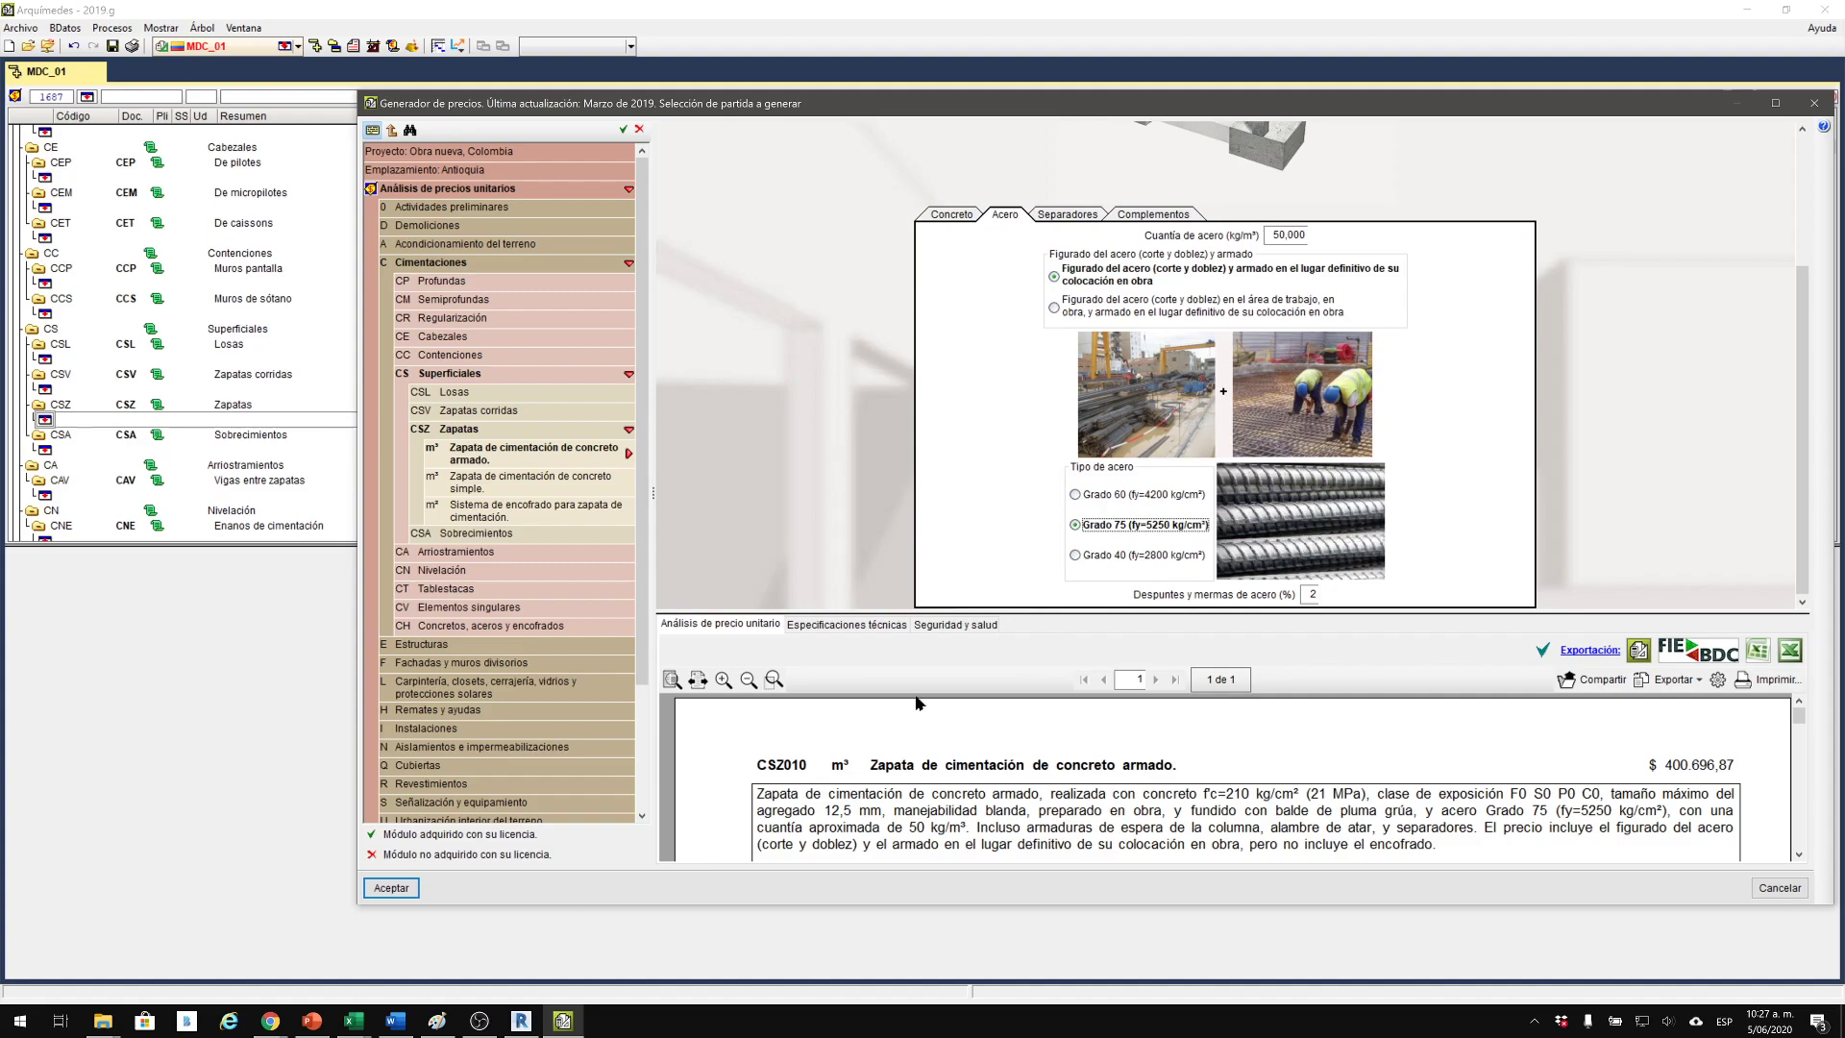
pyautogui.click(394, 888)
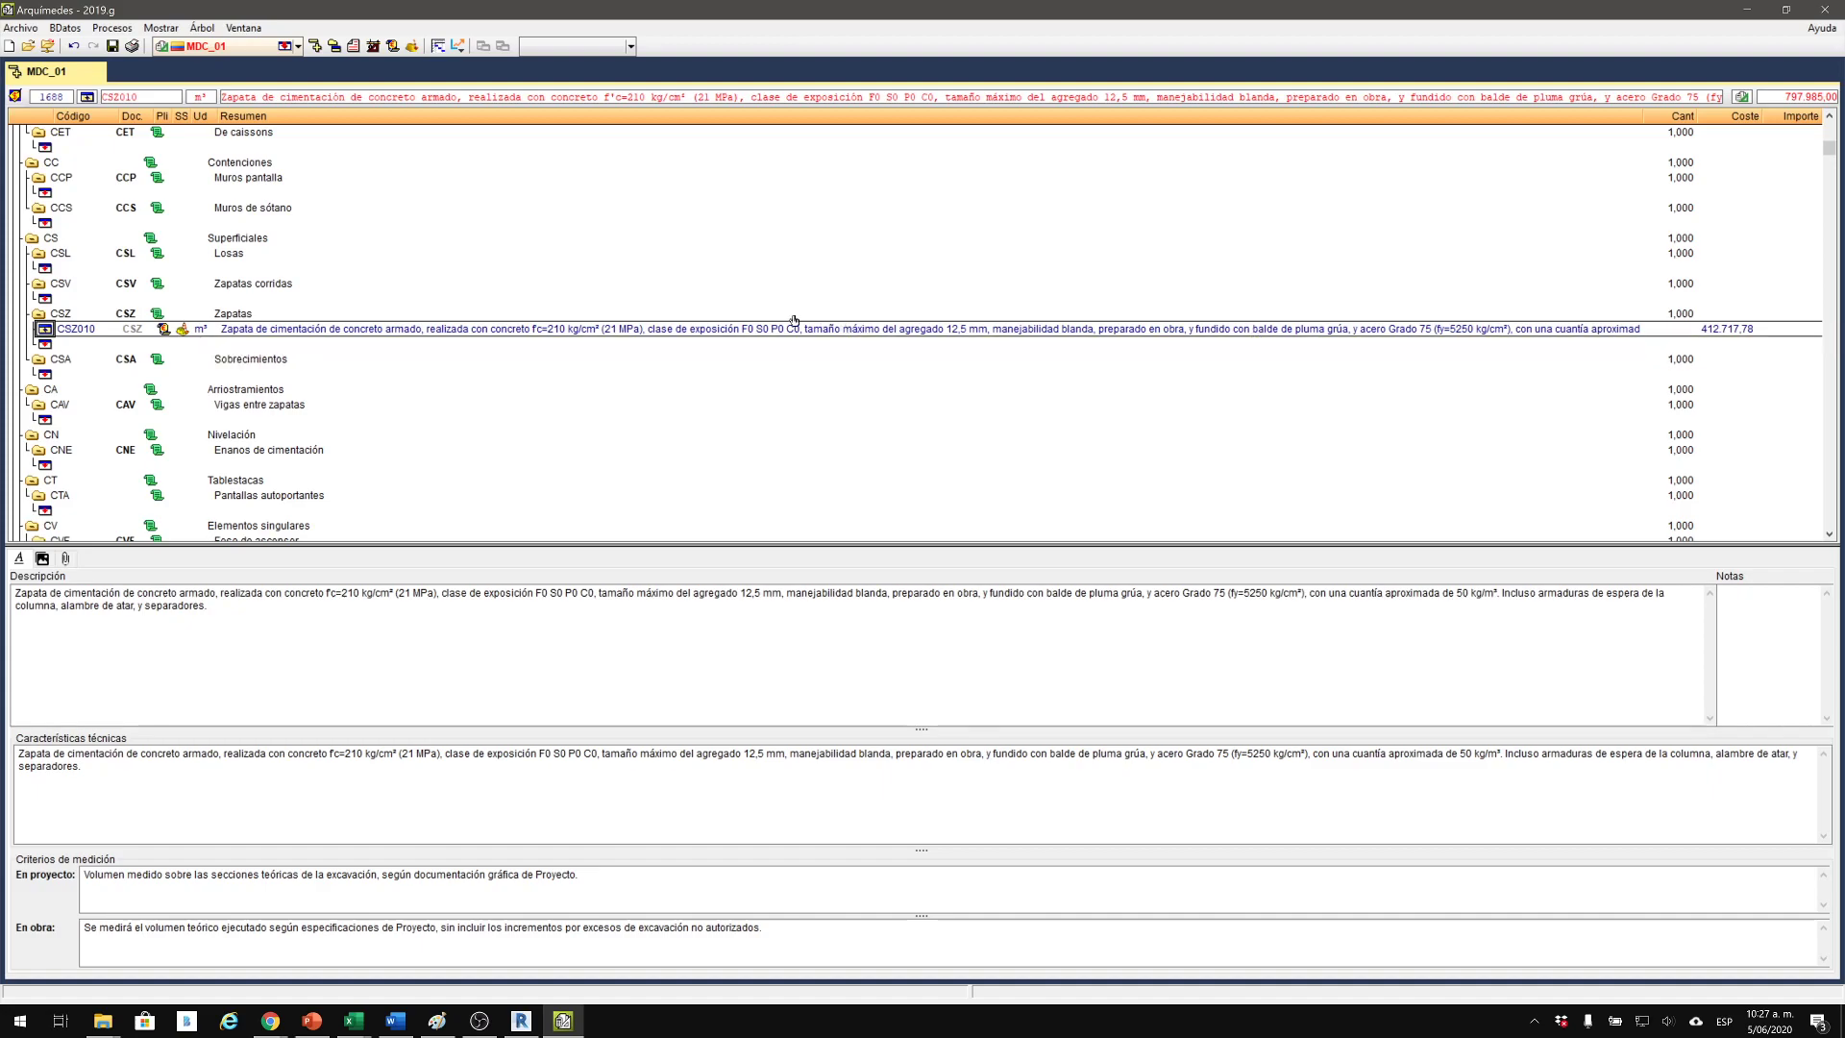
pyautogui.click(80, 336)
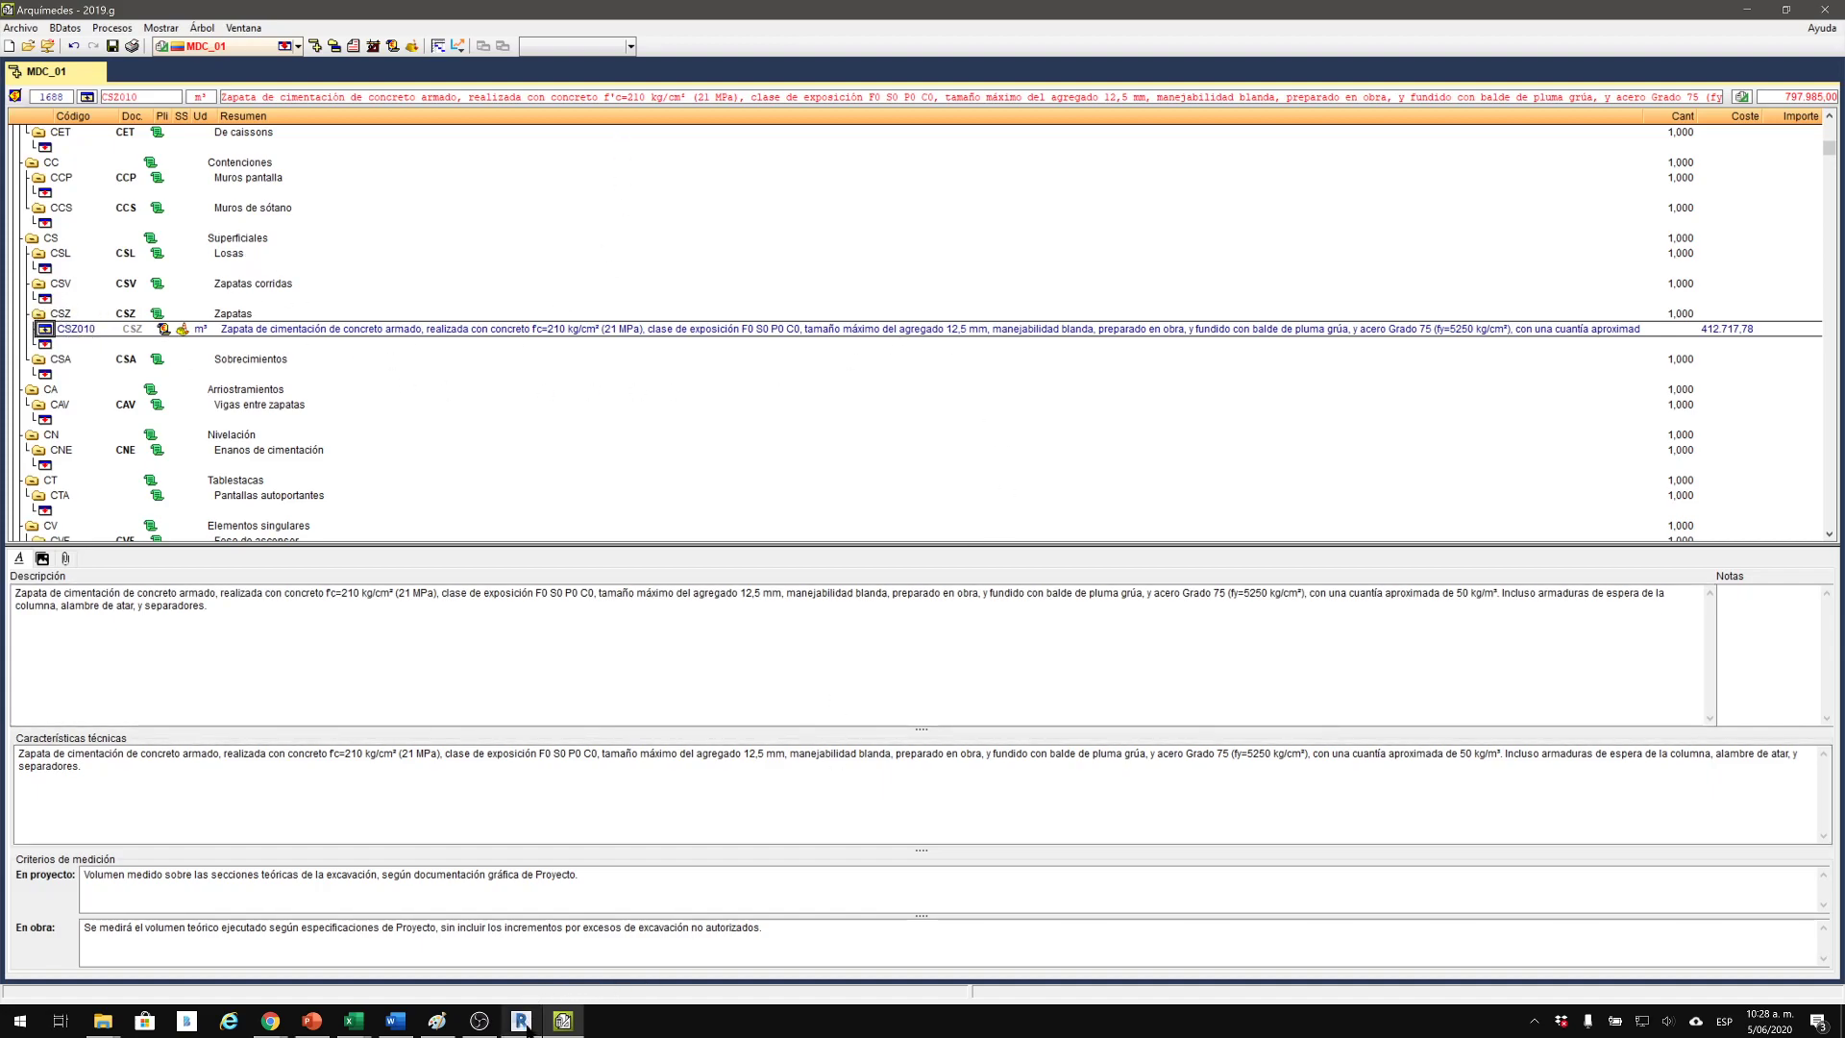
# Switch to the Revit structural model and examine the foundation assemblies in the 3D view.
pyautogui.moveTo(524, 1021)
pyautogui.click(528, 961)
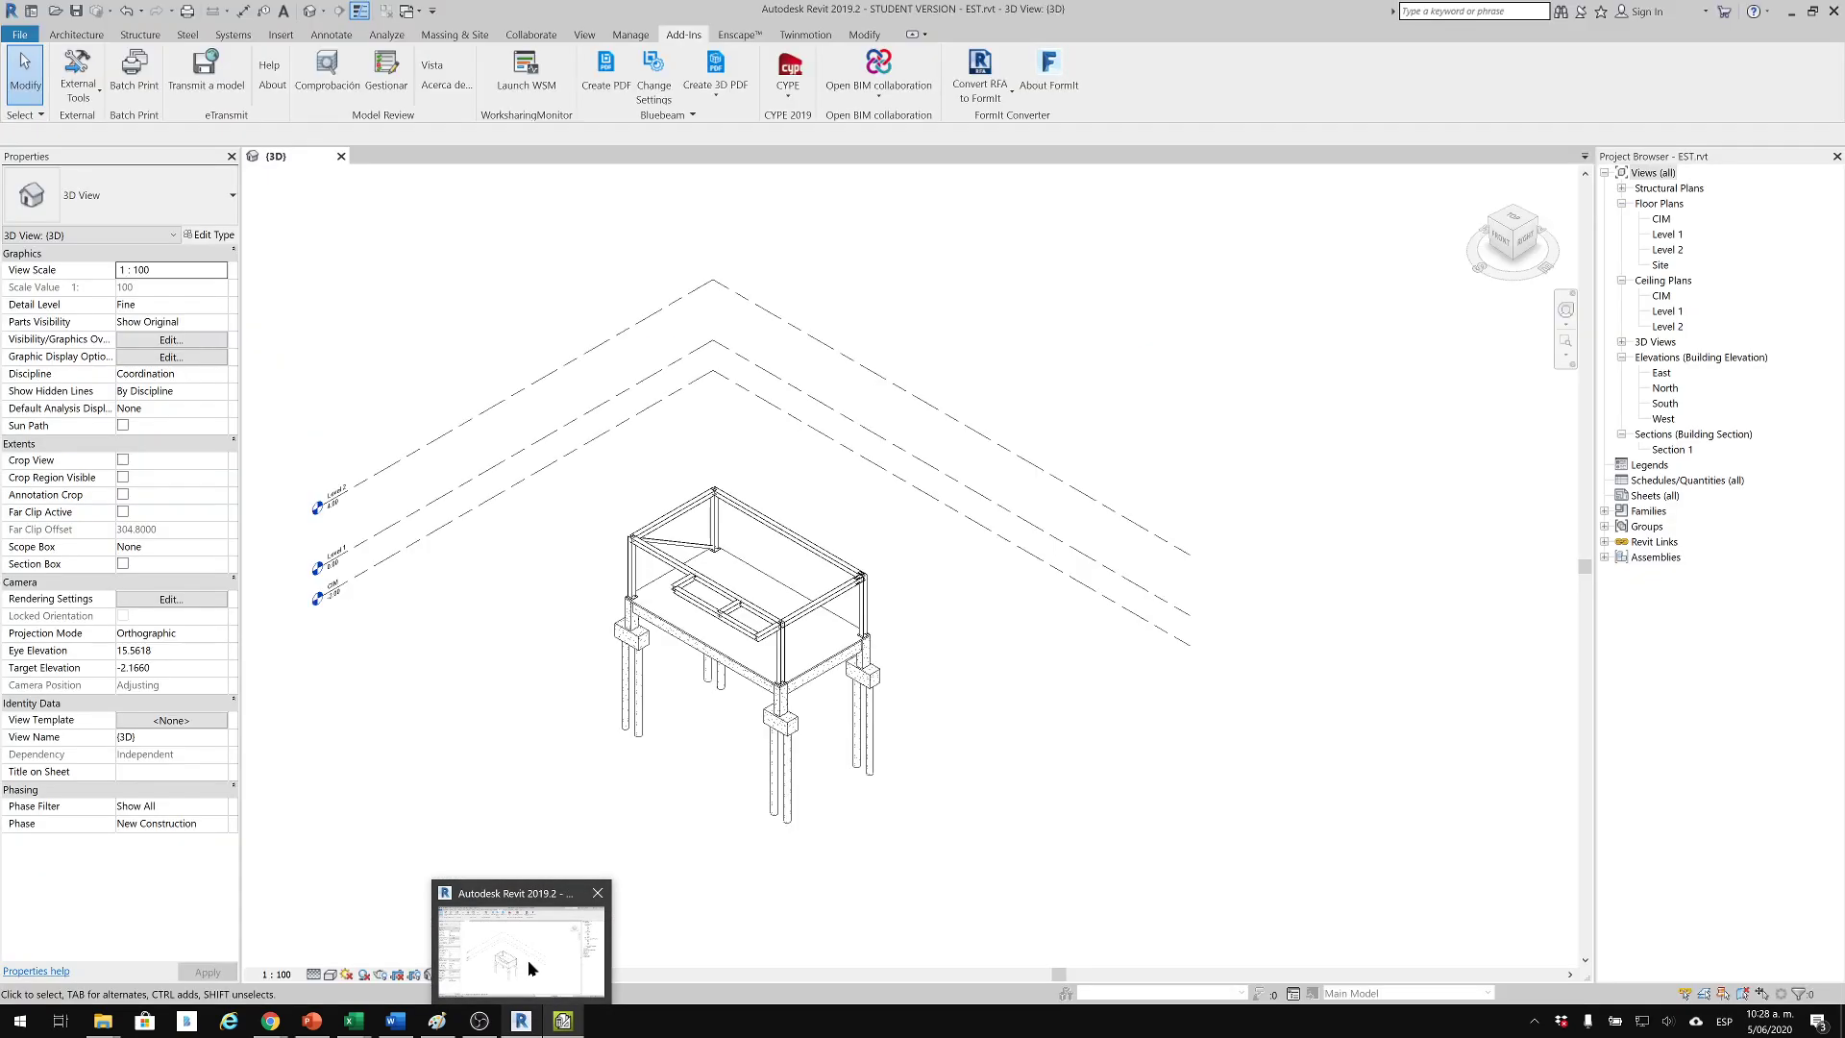
pyautogui.click(528, 961)
pyautogui.moveTo(1137, 585); pyautogui.dragTo(1162, 512, button='middle')
pyautogui.scroll(2, 1224, 676)
pyautogui.moveTo(990, 406); pyautogui.dragTo(1255, 547, button='middle')
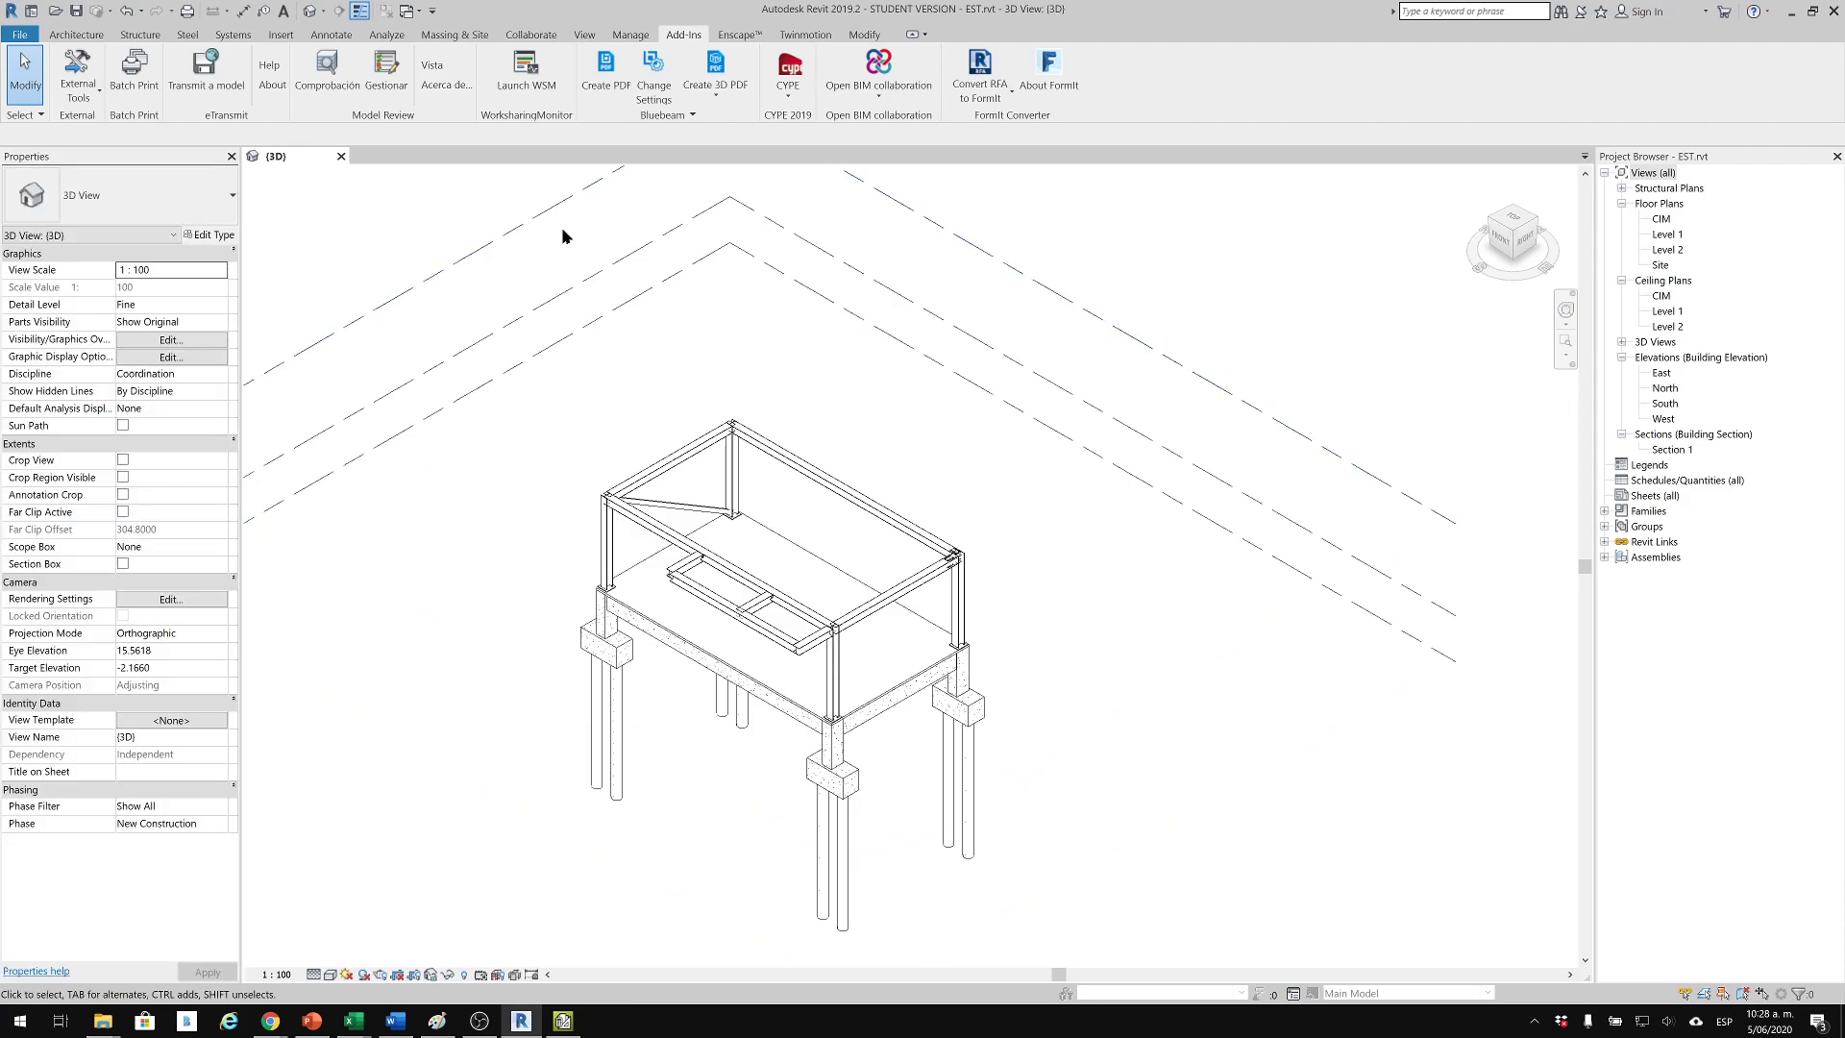
pyautogui.moveTo(732, 516); pyautogui.dragTo(863, 516, button='middle')
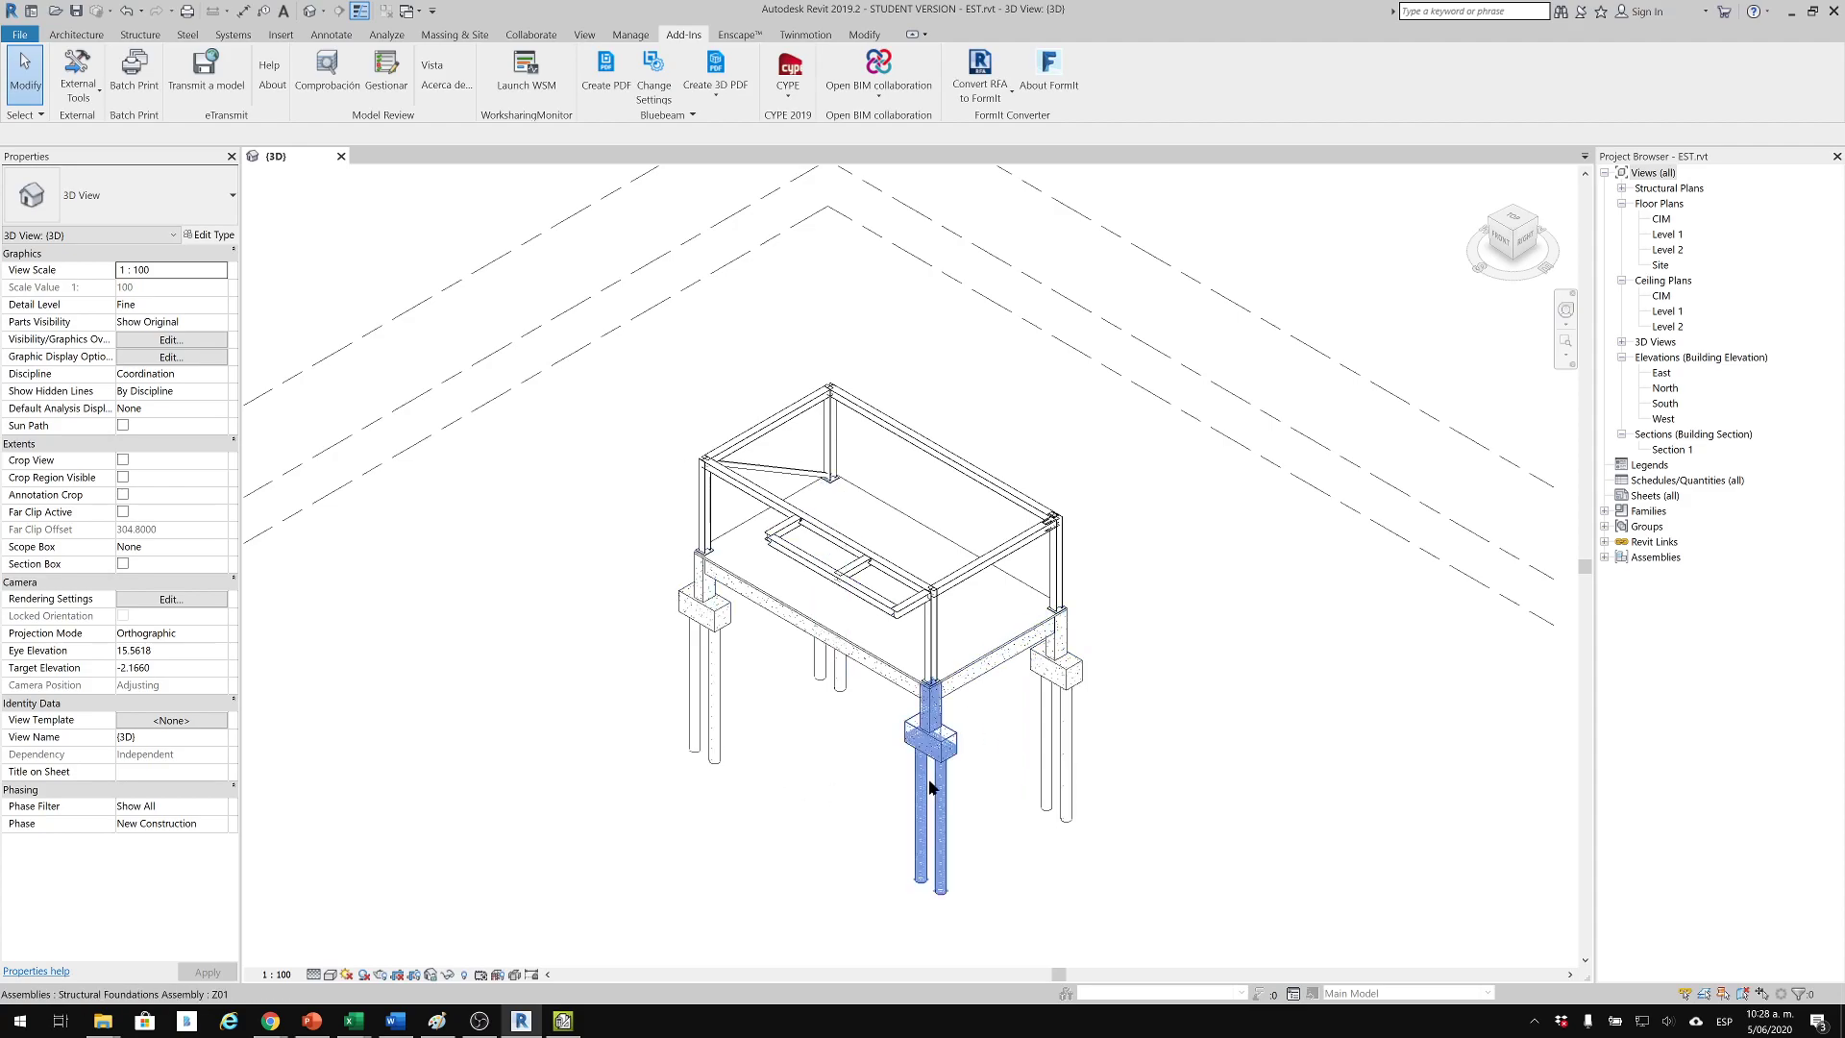
pyautogui.scroll(3, 886, 589)
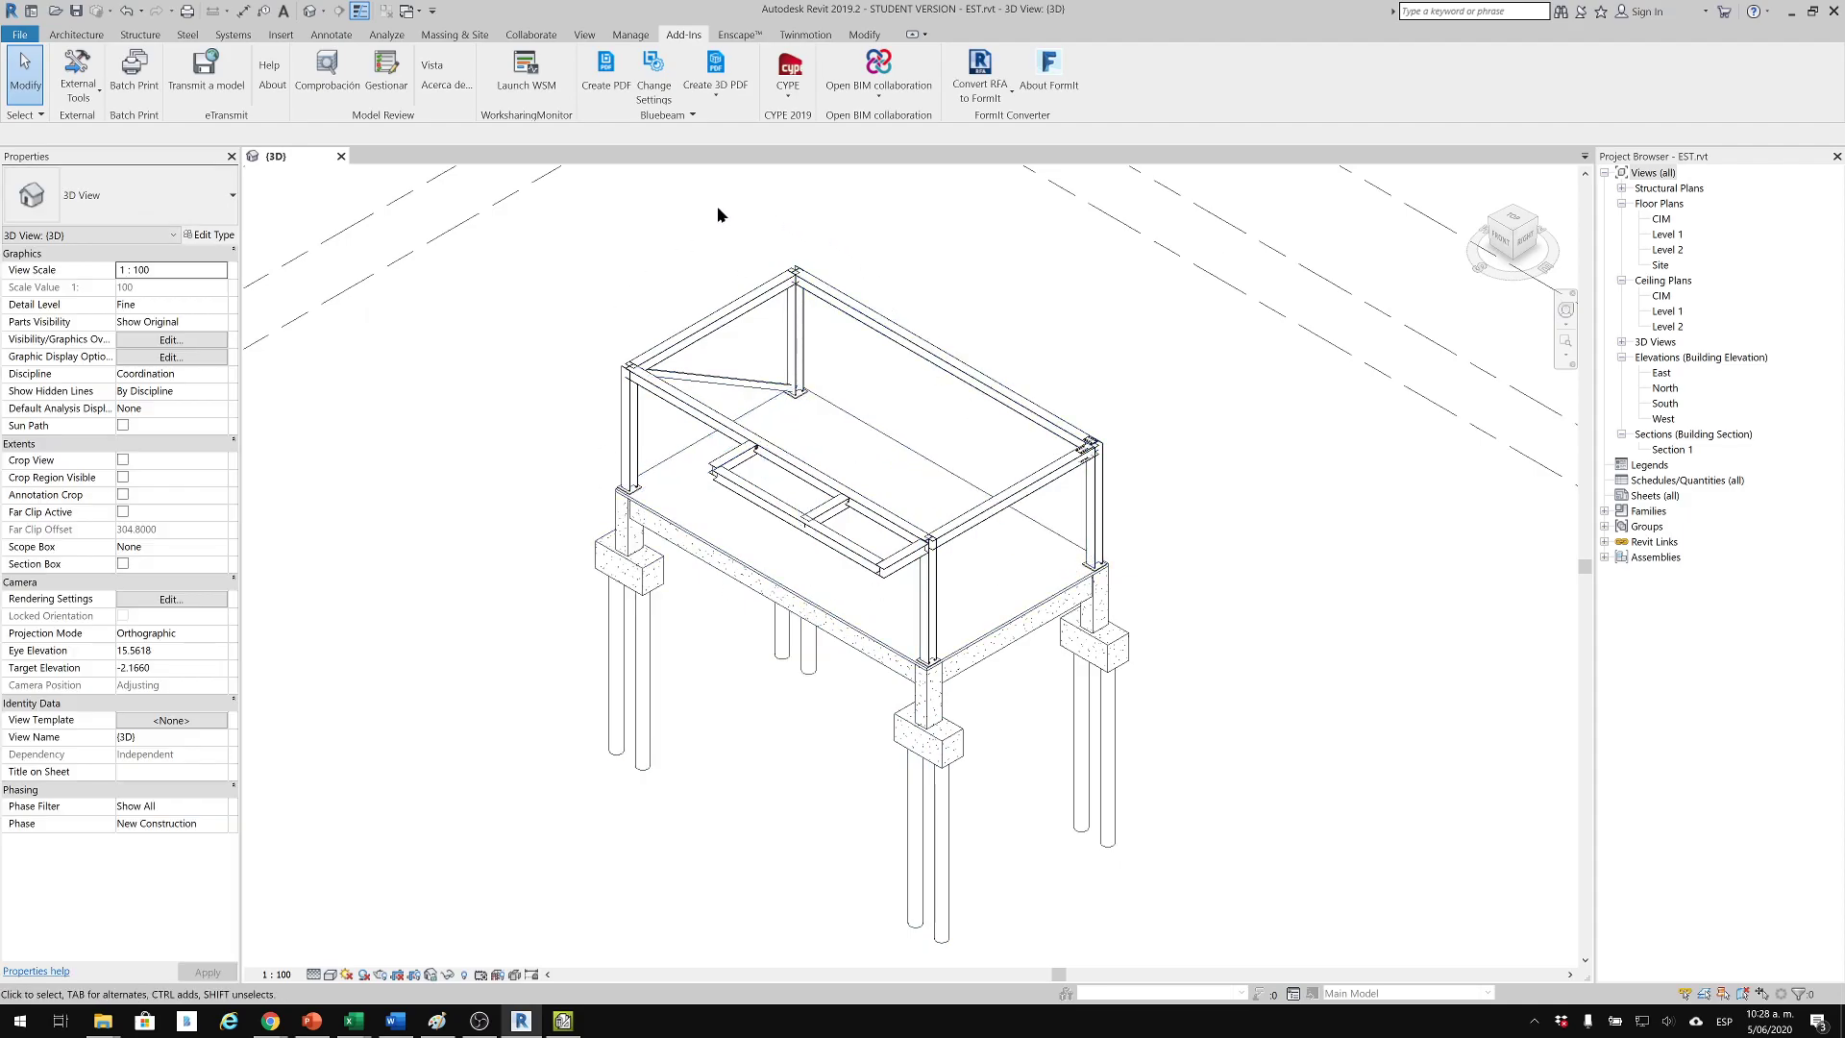
# Generate the CYPE quantities extraction file for EST without the ARQ link, choosing to compare it with the existing EST.mcsv.
pyautogui.click(791, 98)
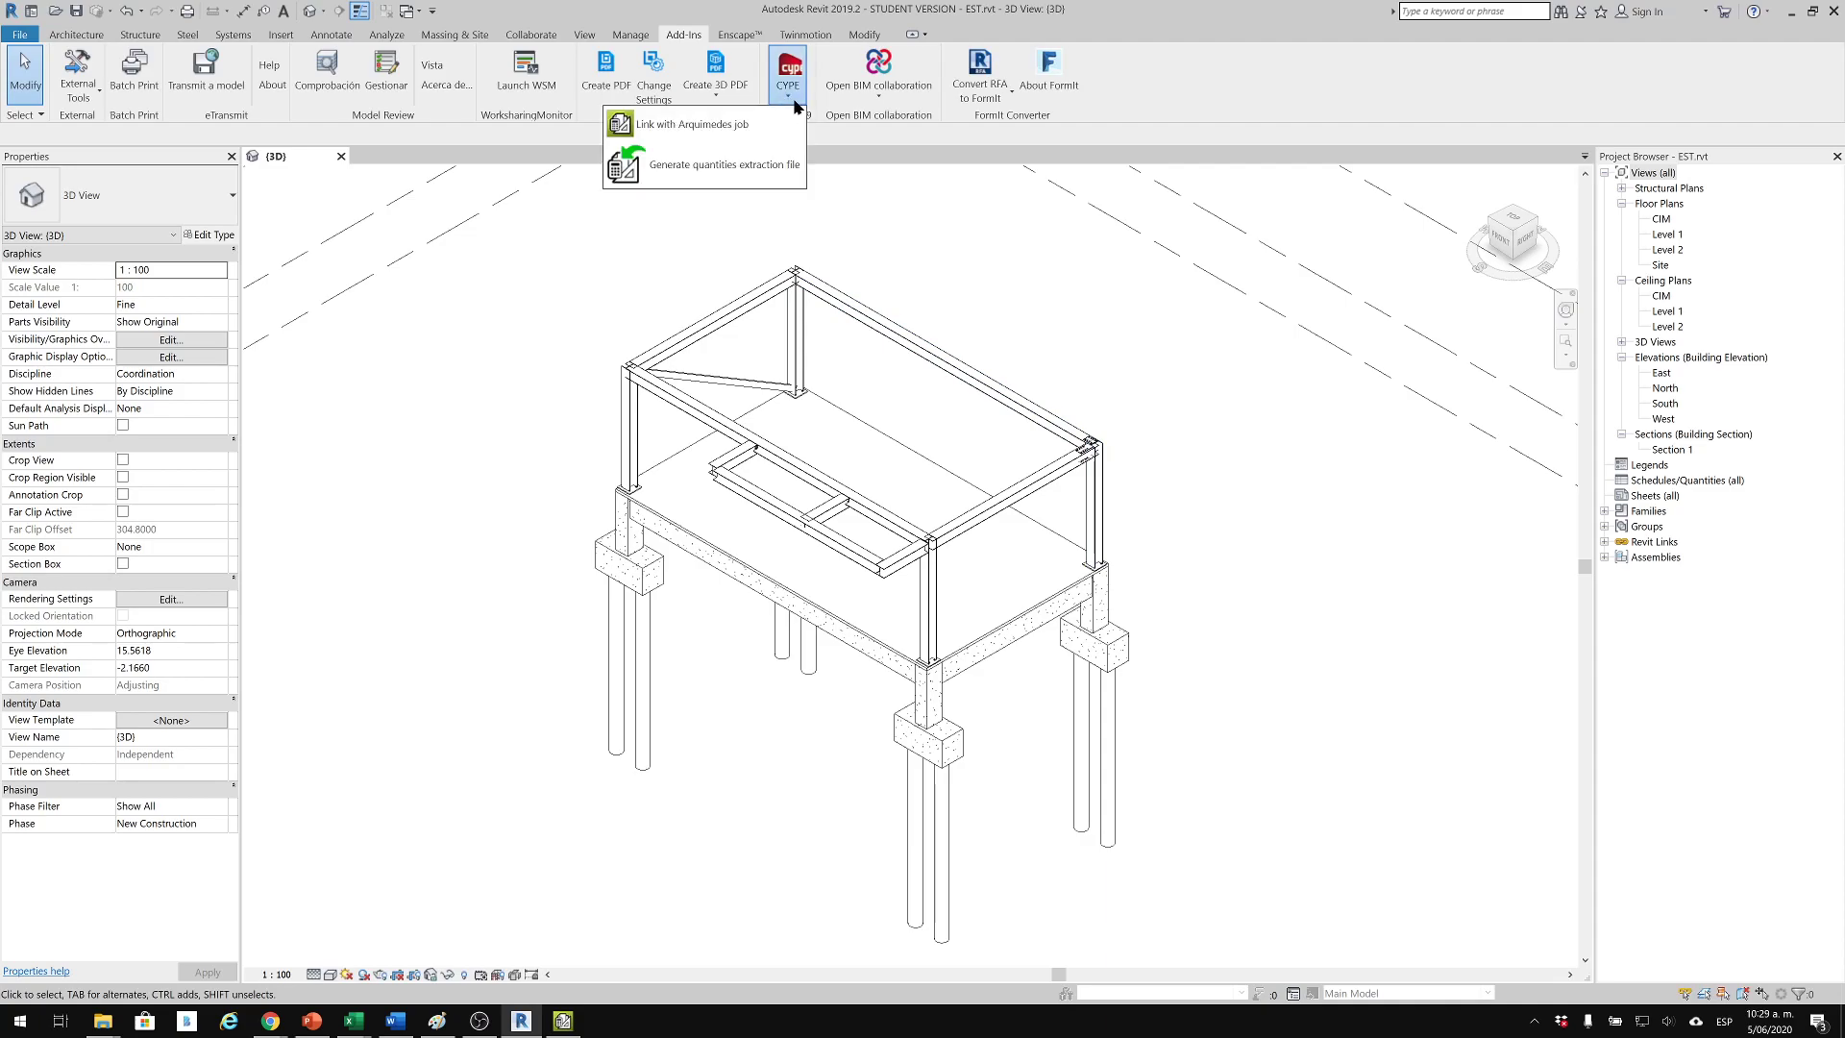
pyautogui.click(702, 171)
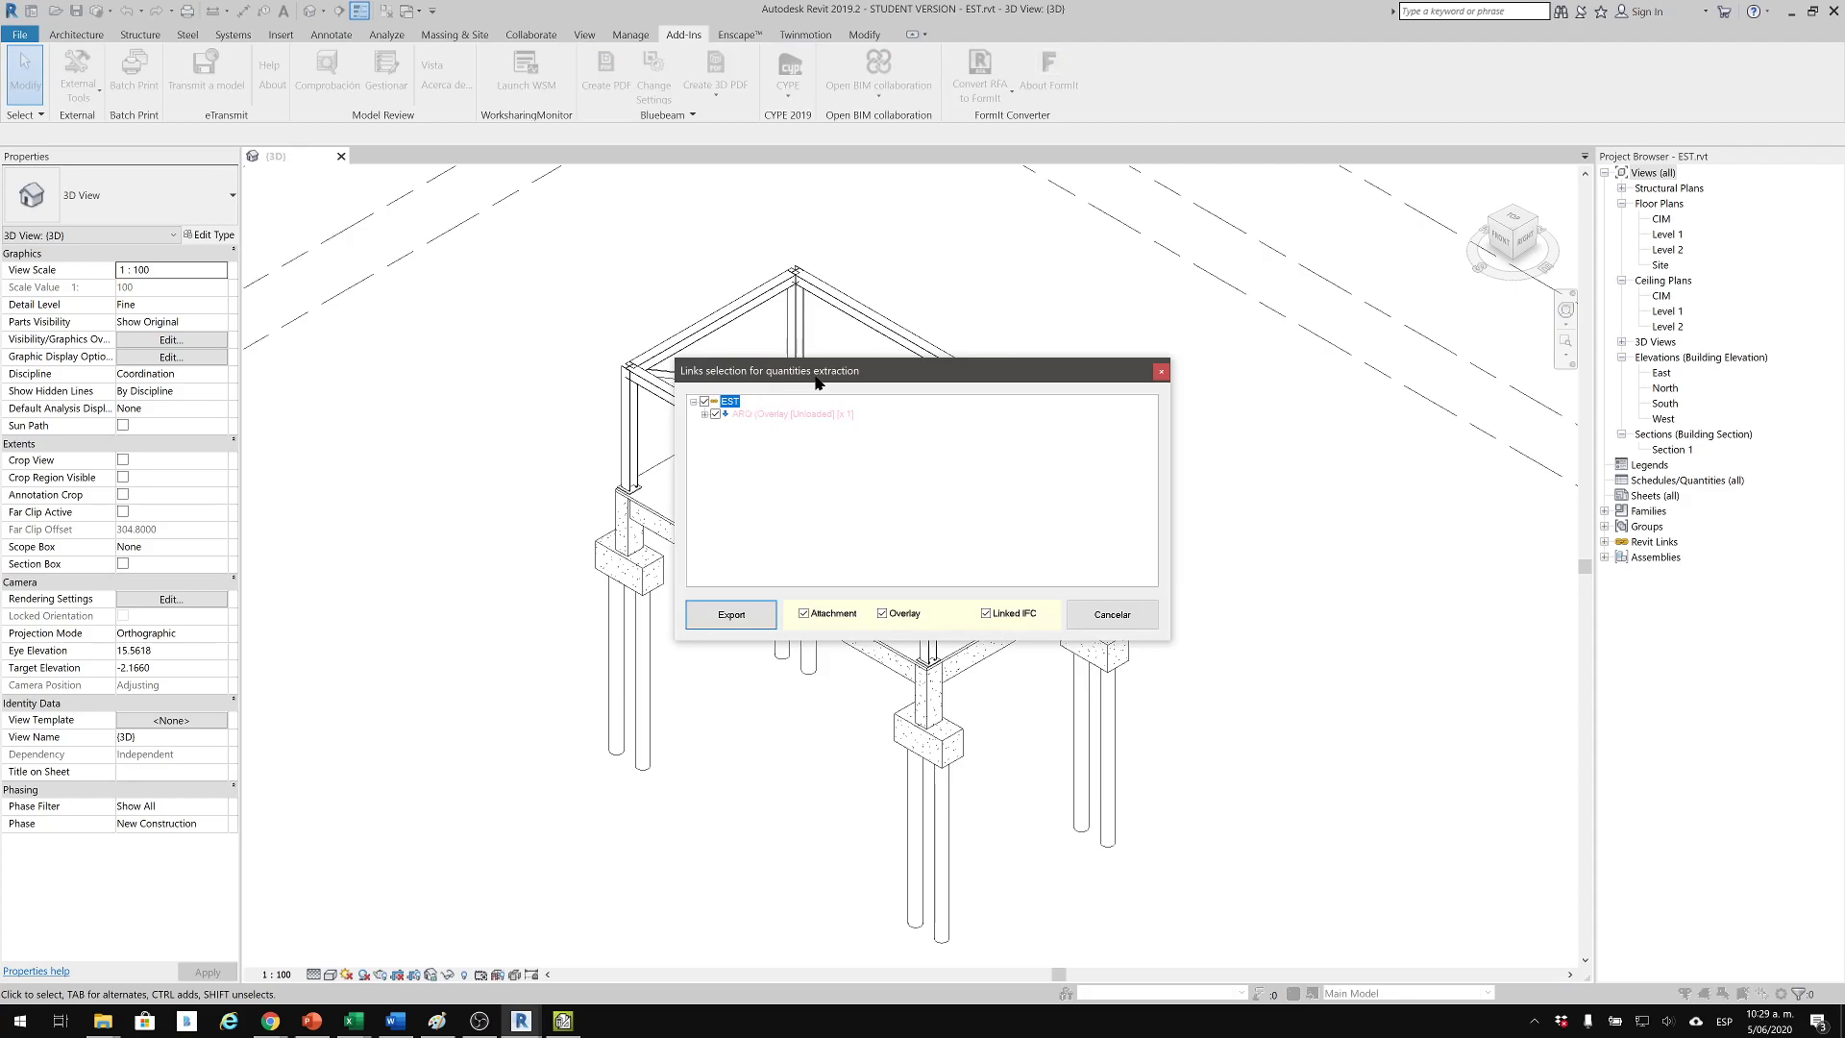
pyautogui.moveTo(819, 385); pyautogui.dragTo(1142, 397)
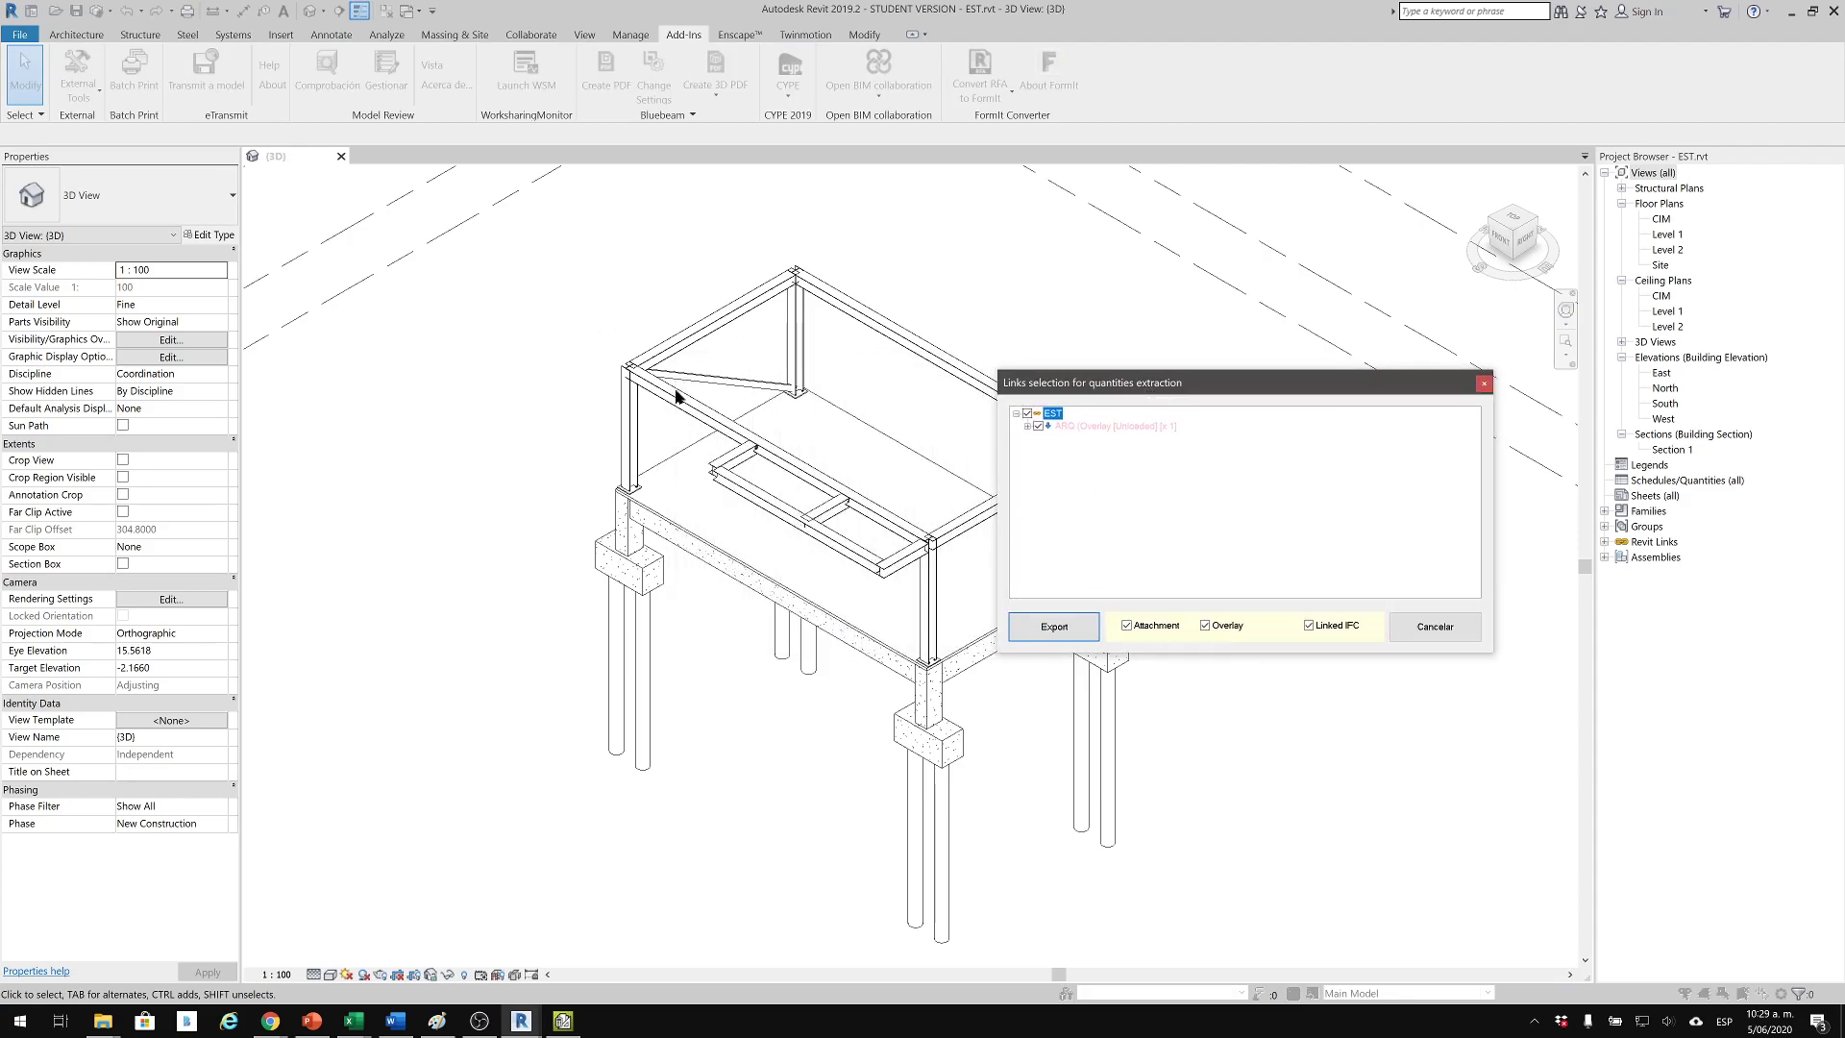
pyautogui.click(1096, 428)
pyautogui.moveTo(1118, 372); pyautogui.dragTo(1010, 358)
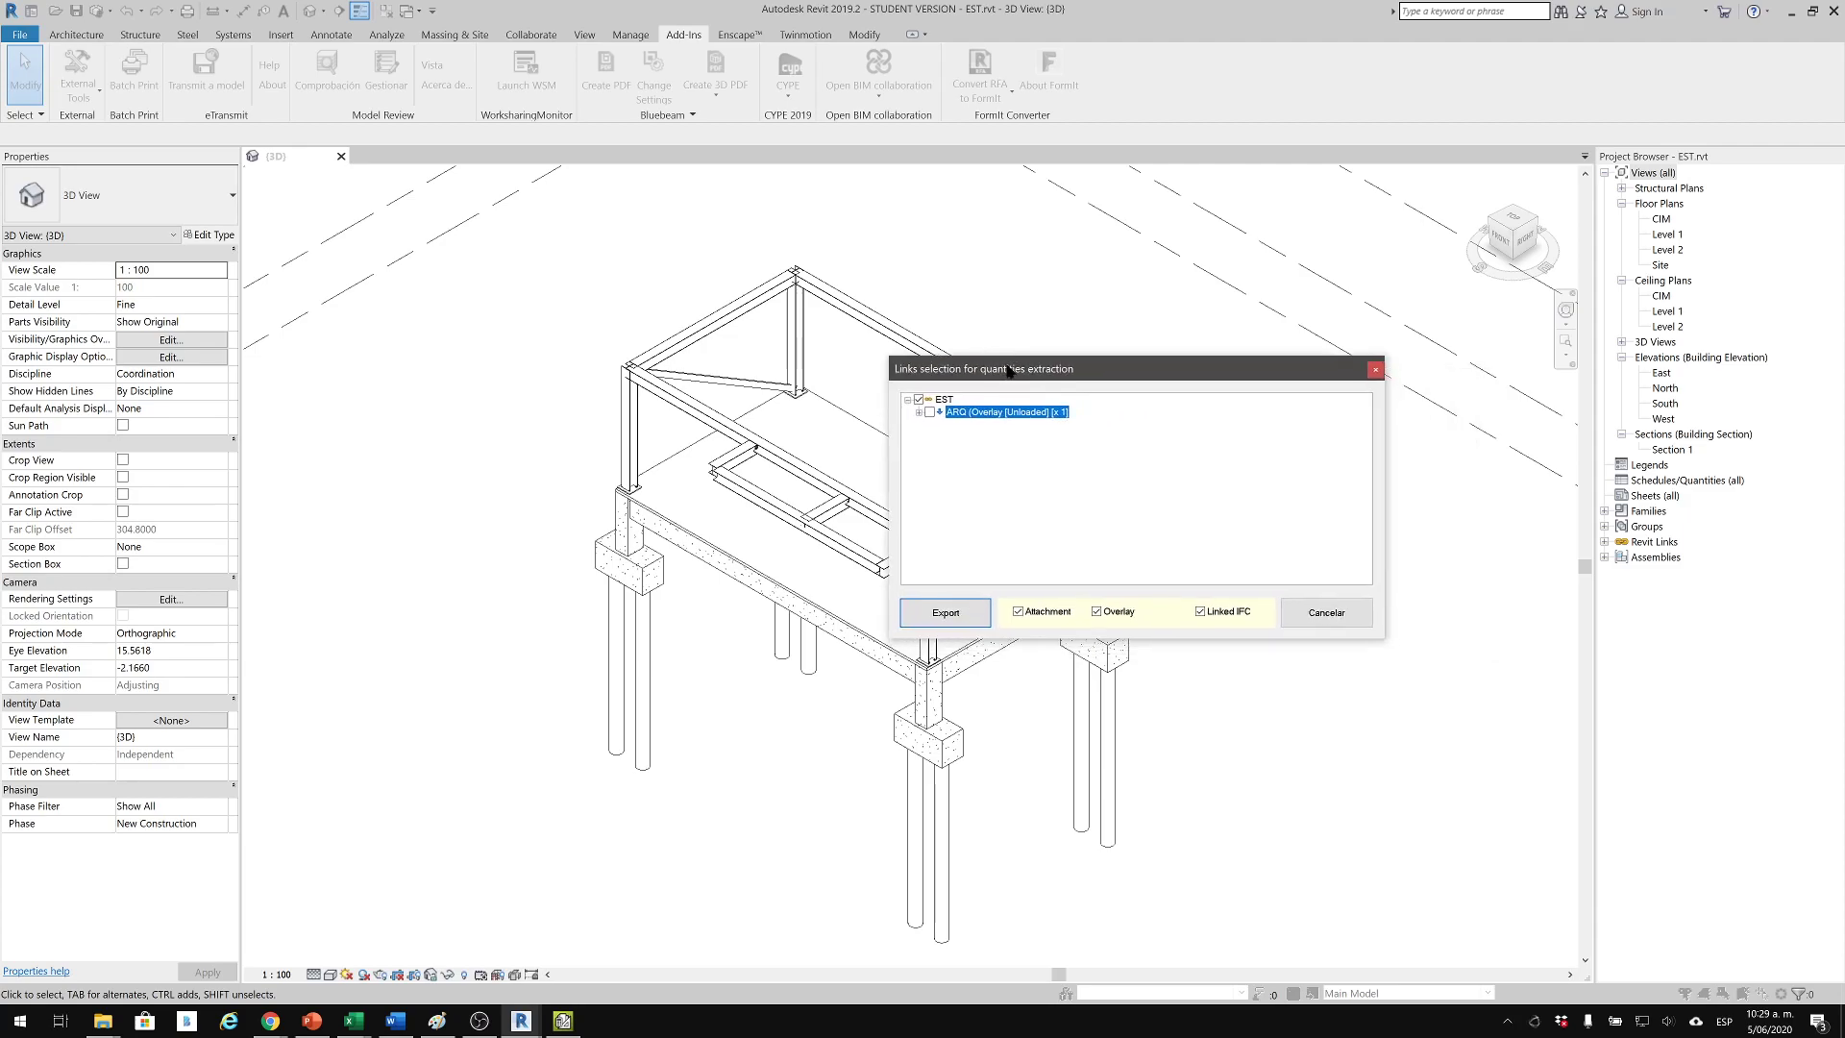
pyautogui.click(948, 613)
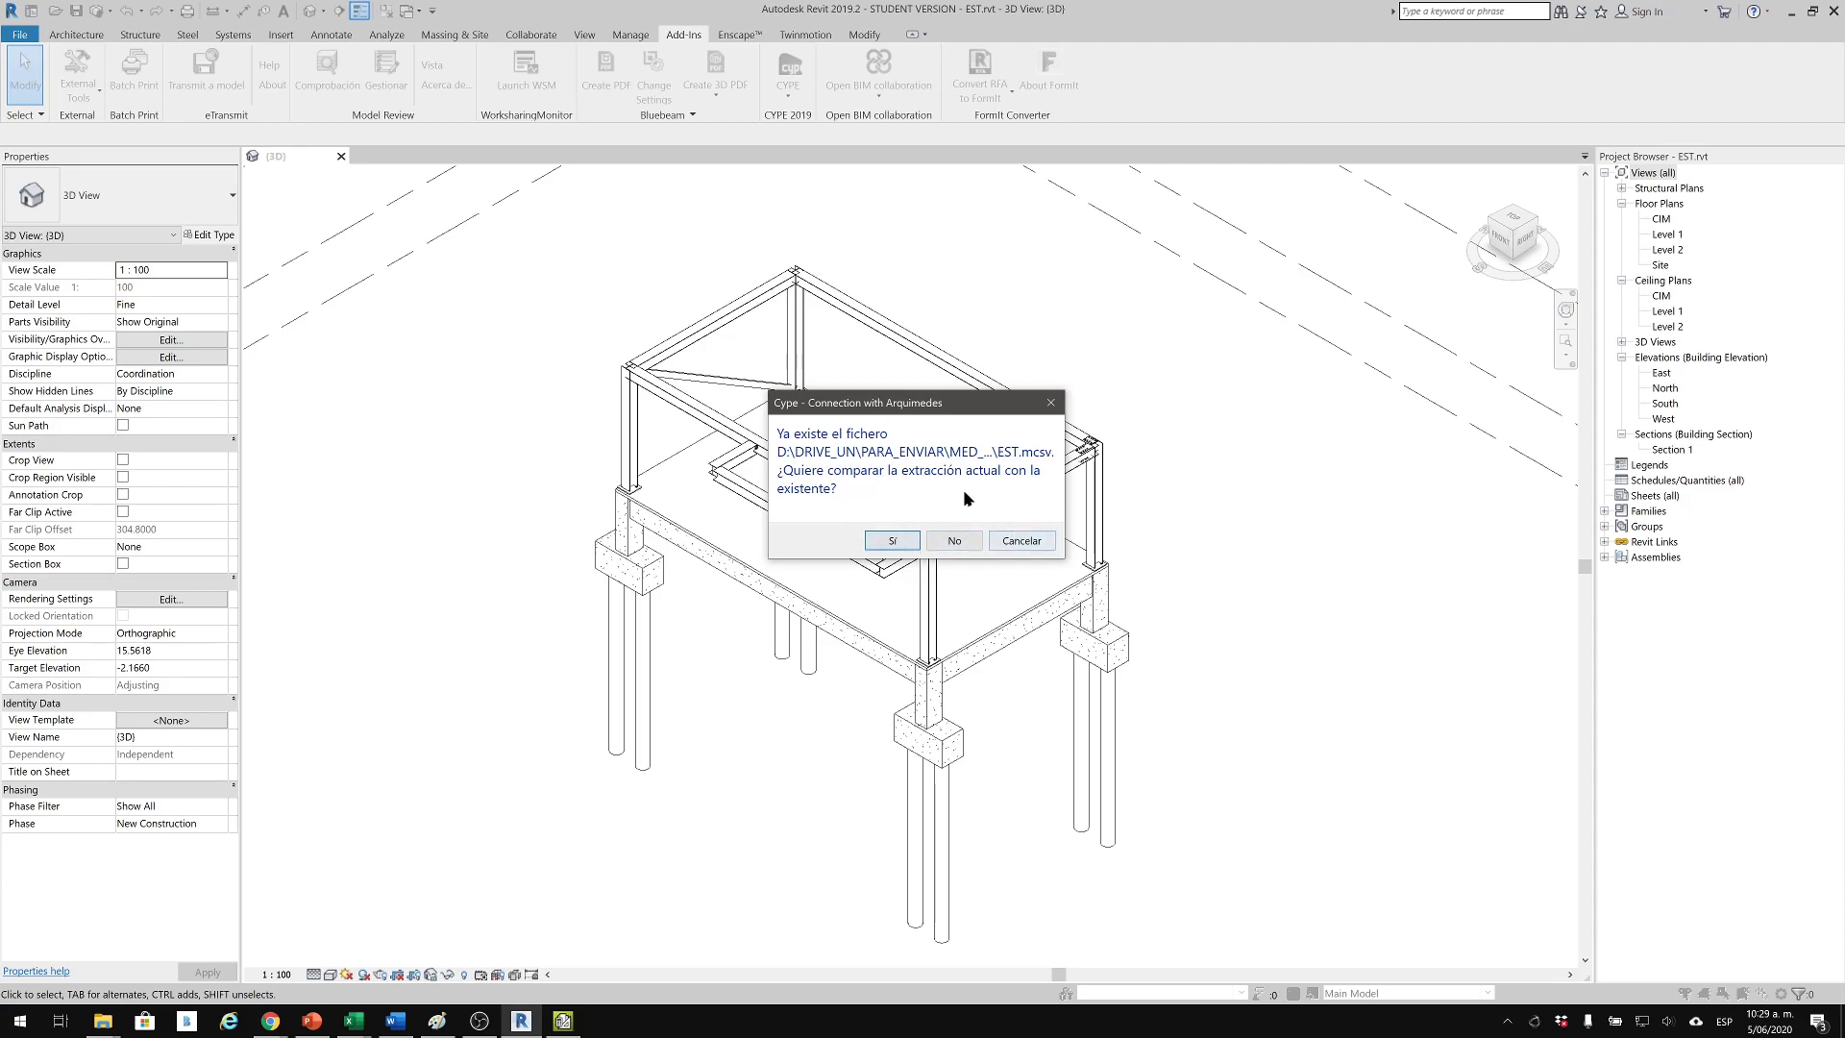
pyautogui.click(895, 541)
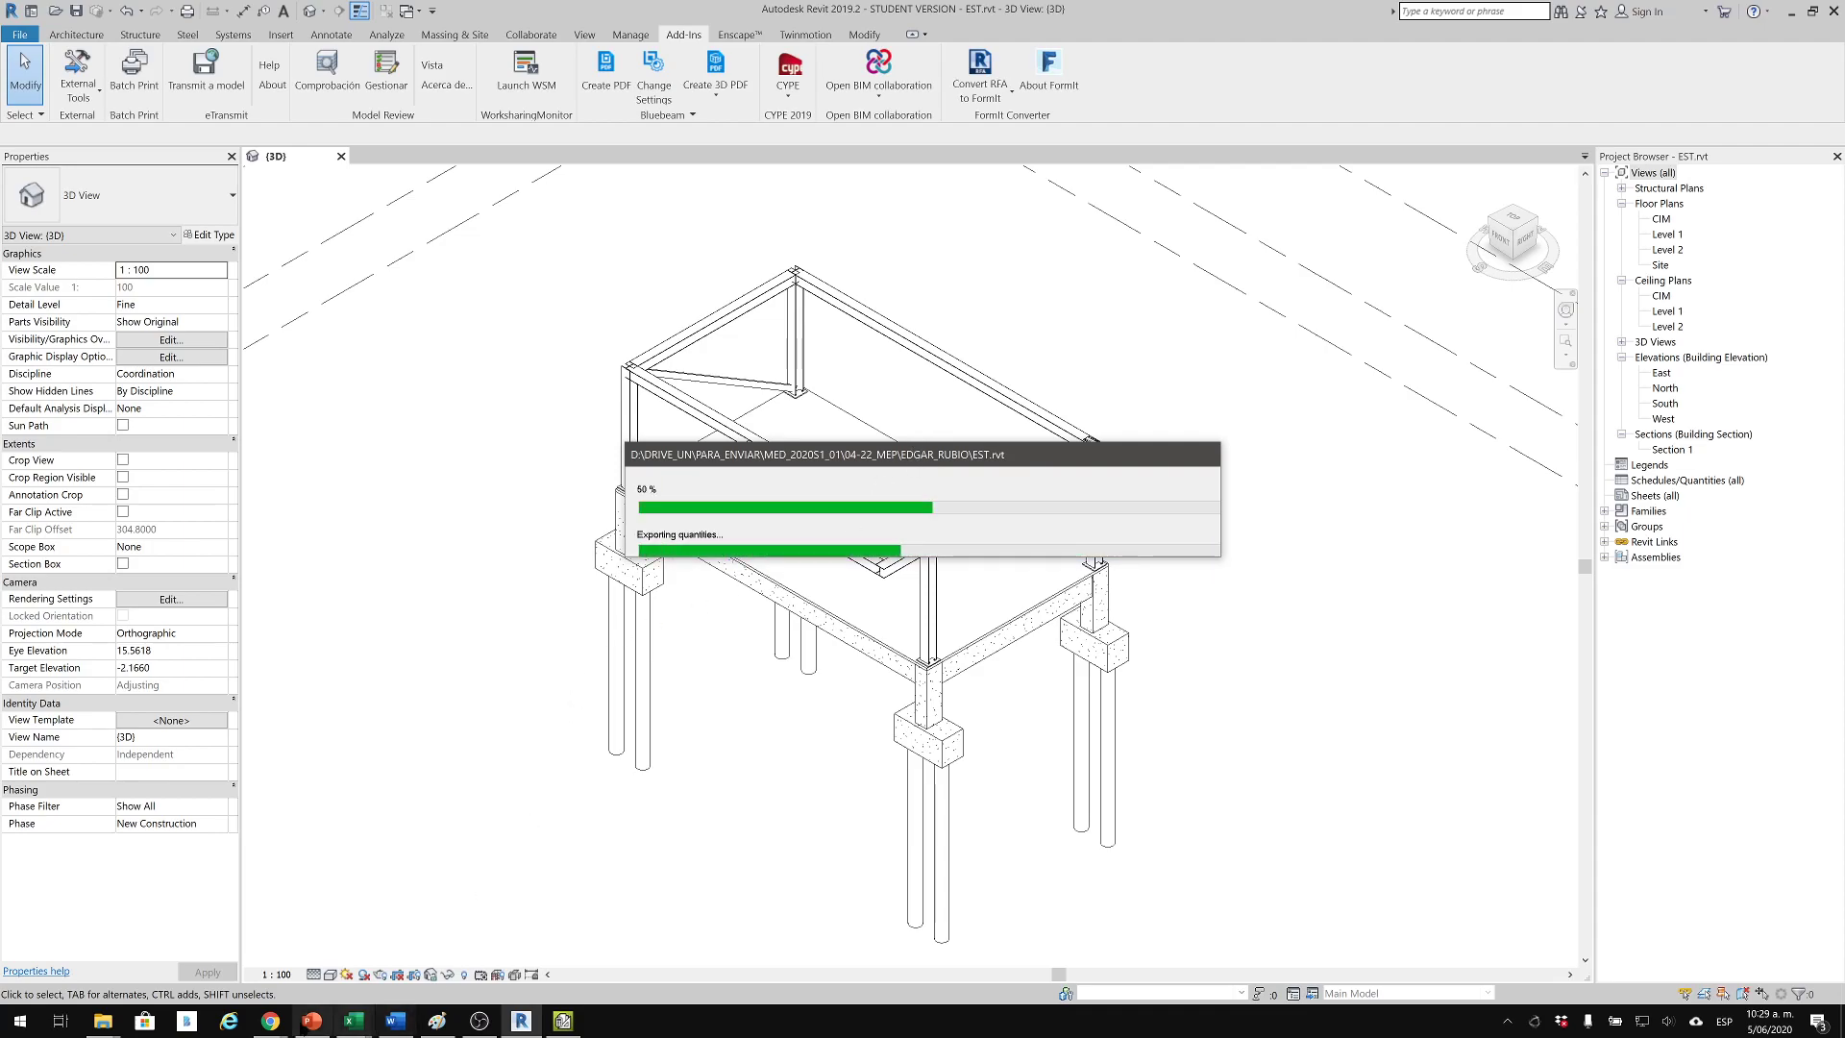
# Switch to File Explorer and locate the quantities file EST.mcsv in the student's project folder inside 04-22_MEP.
pyautogui.moveTo(103, 1020)
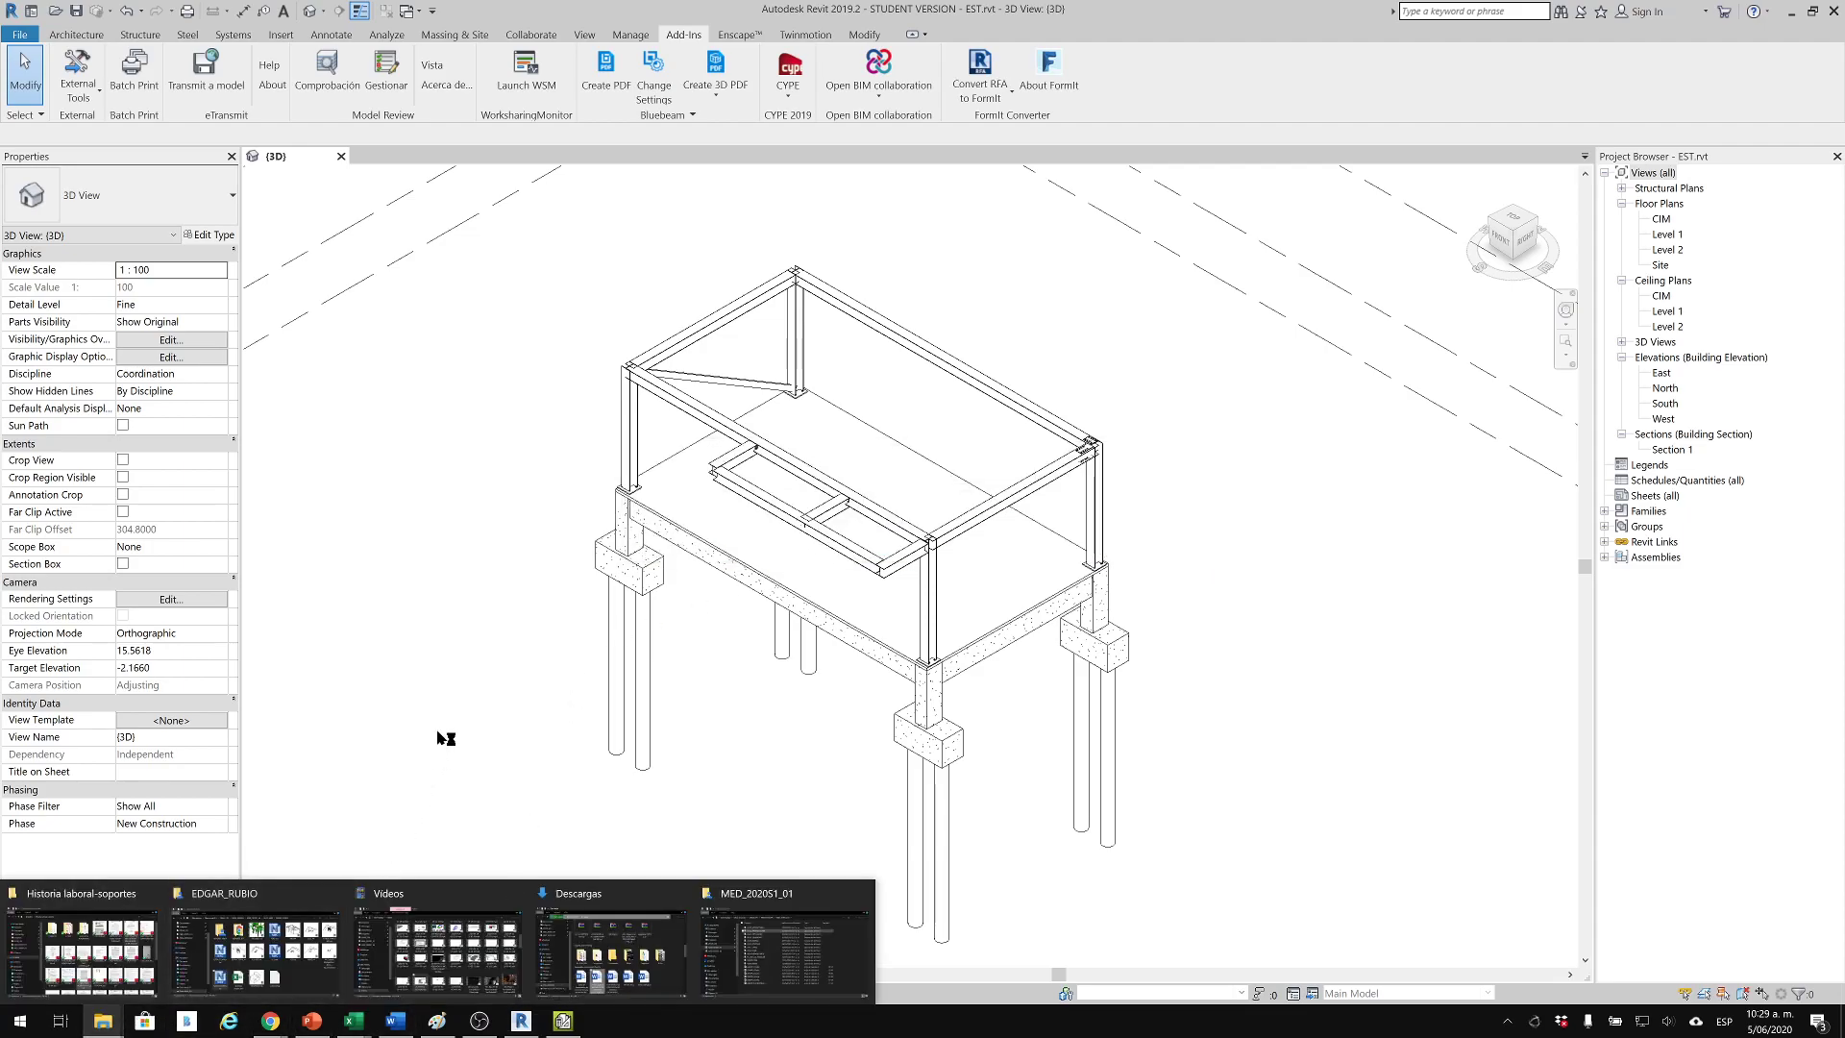
pyautogui.click(774, 958)
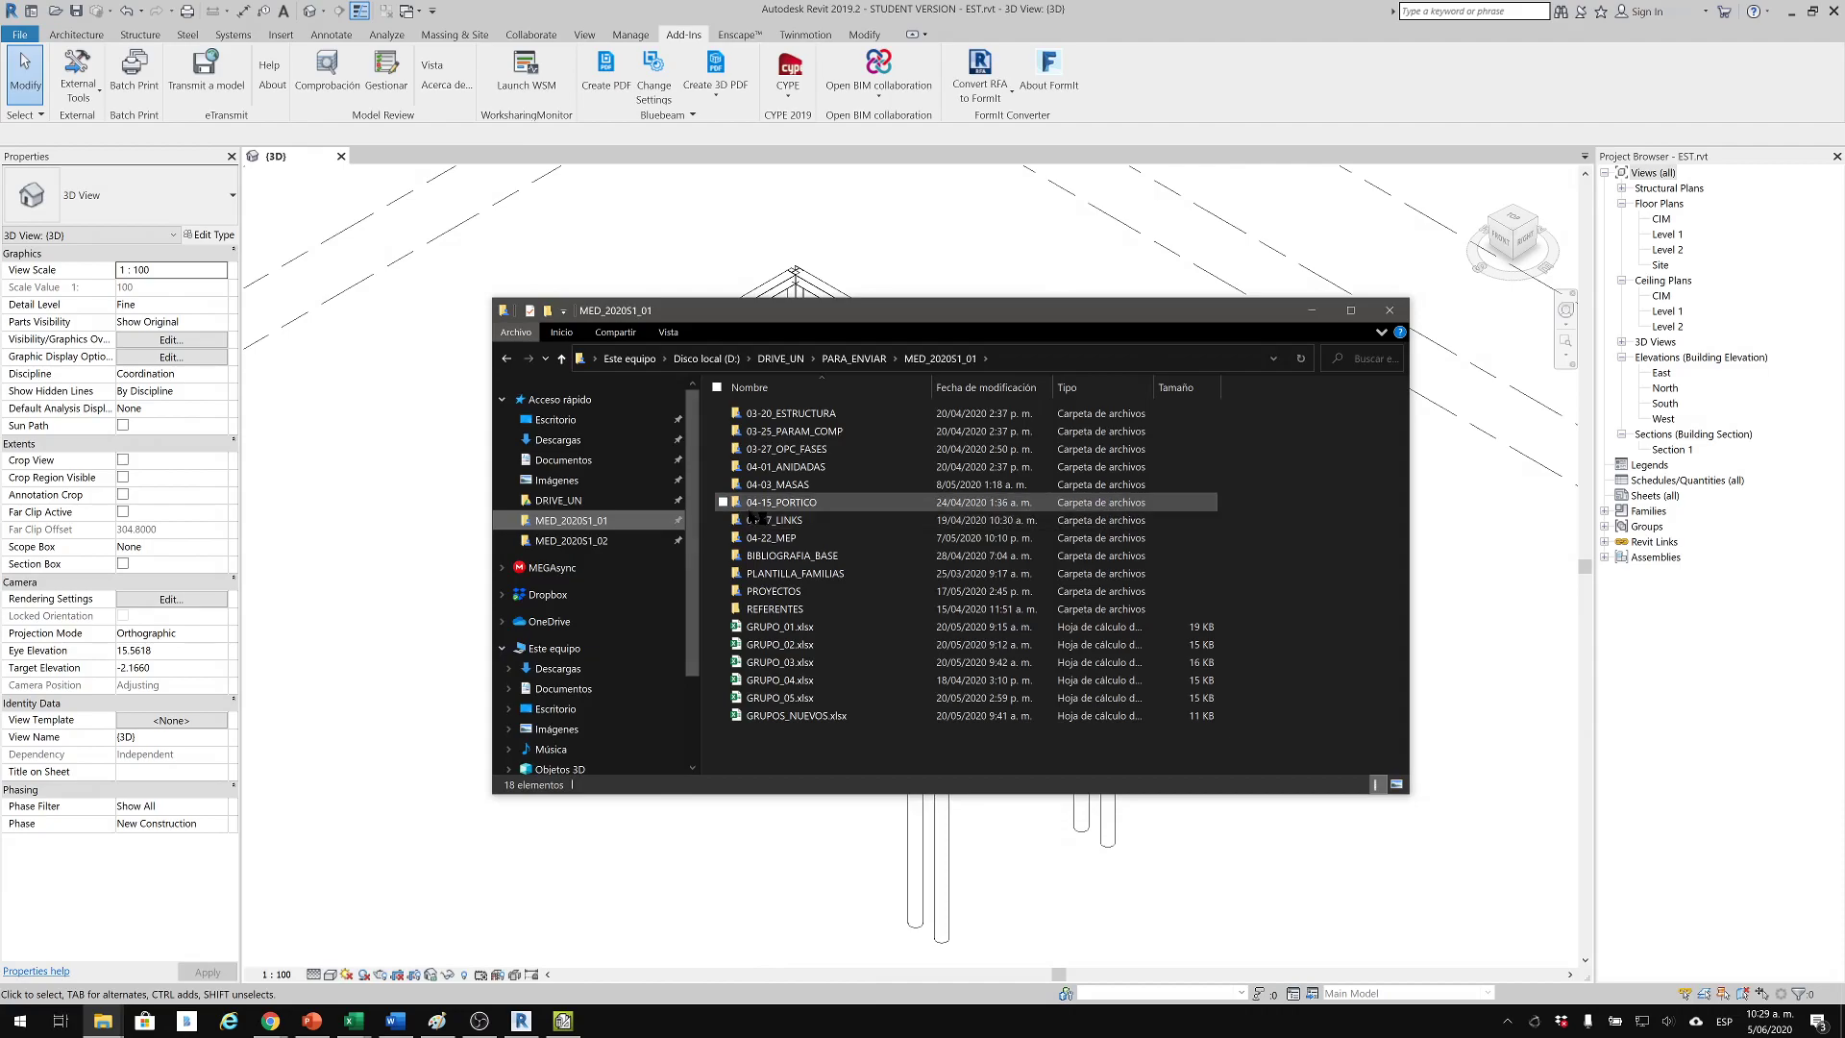
pyautogui.doubleClick(801, 537)
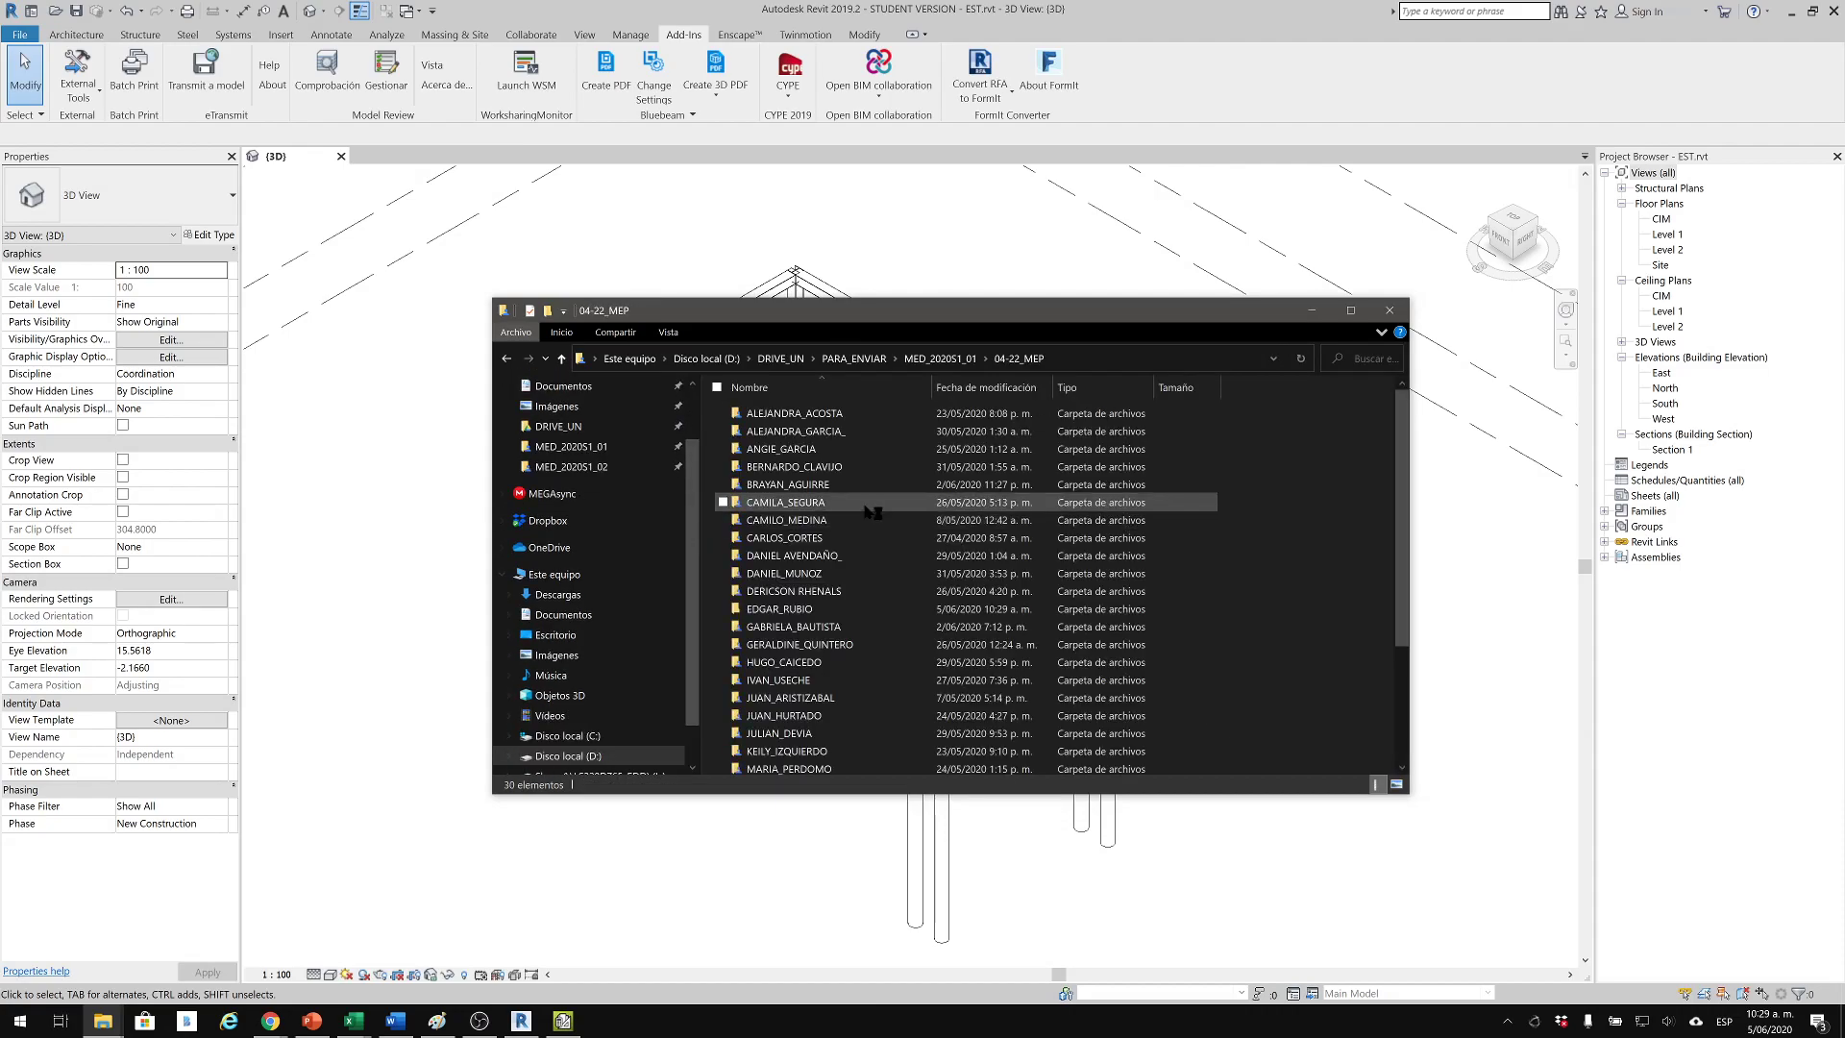
pyautogui.doubleClick(812, 608)
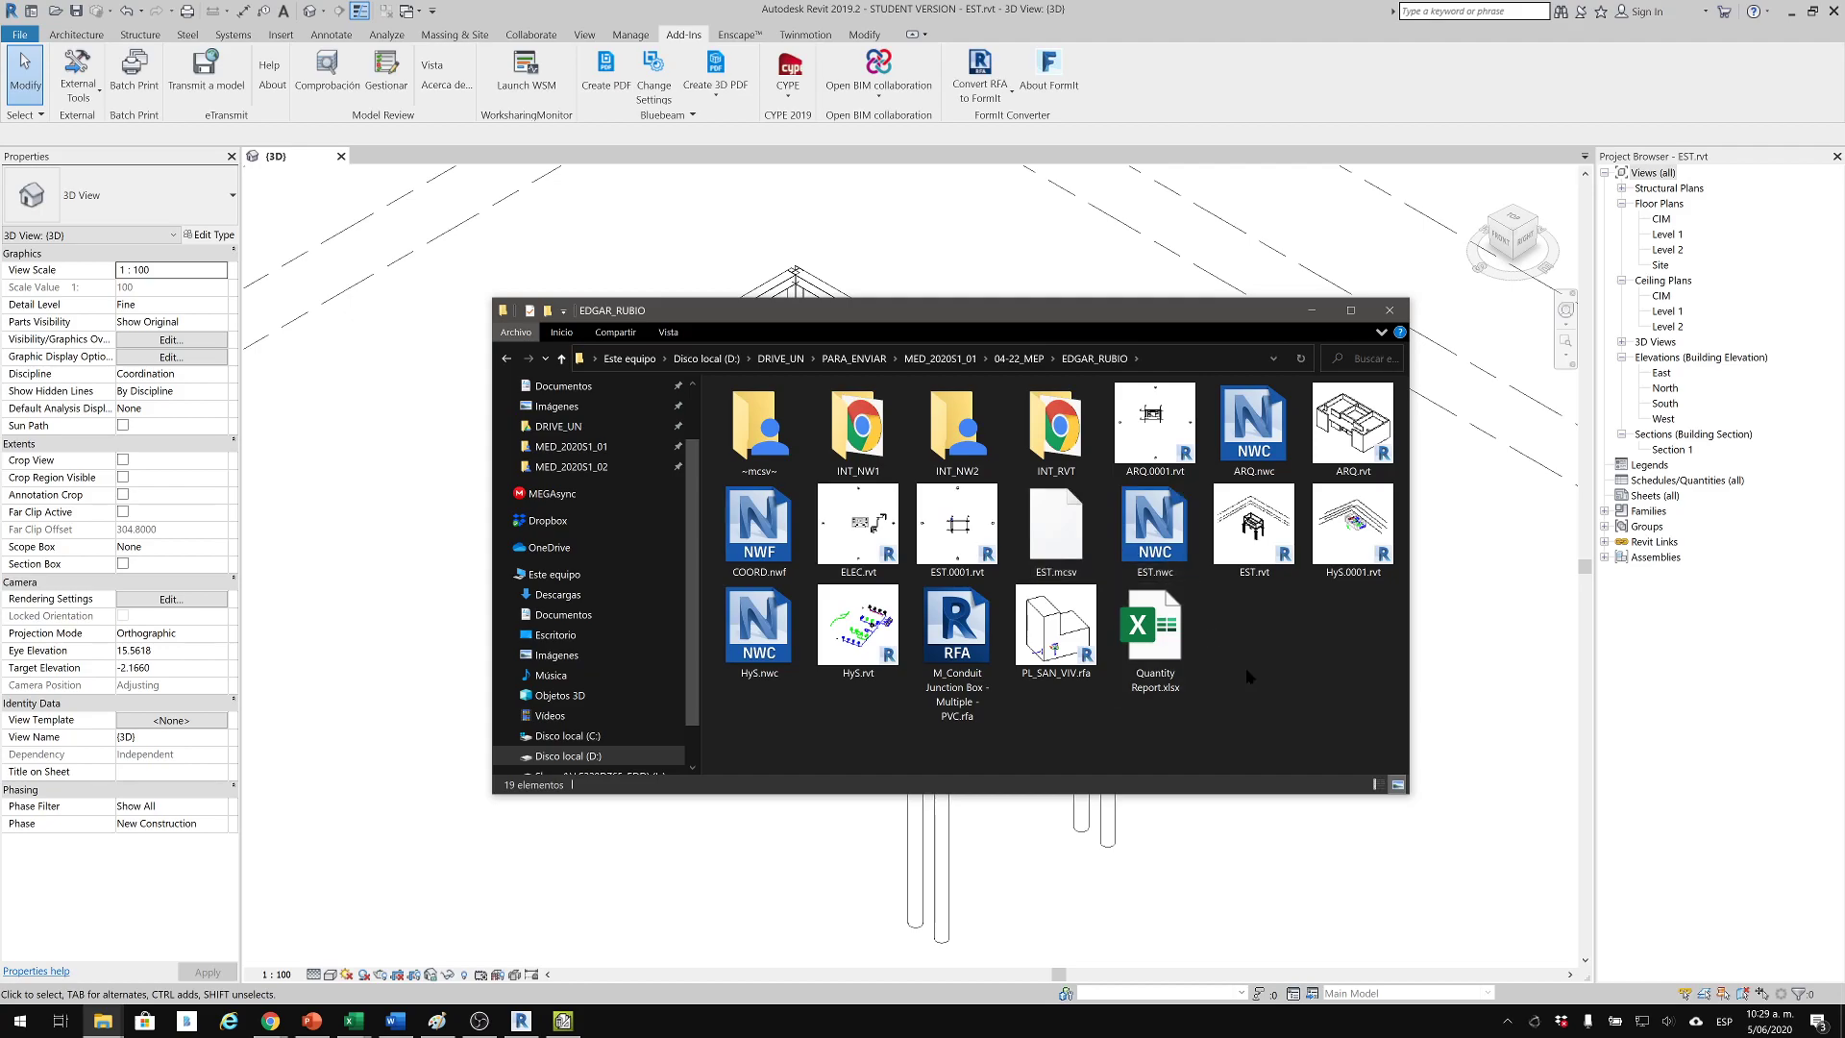
pyautogui.click(1069, 558)
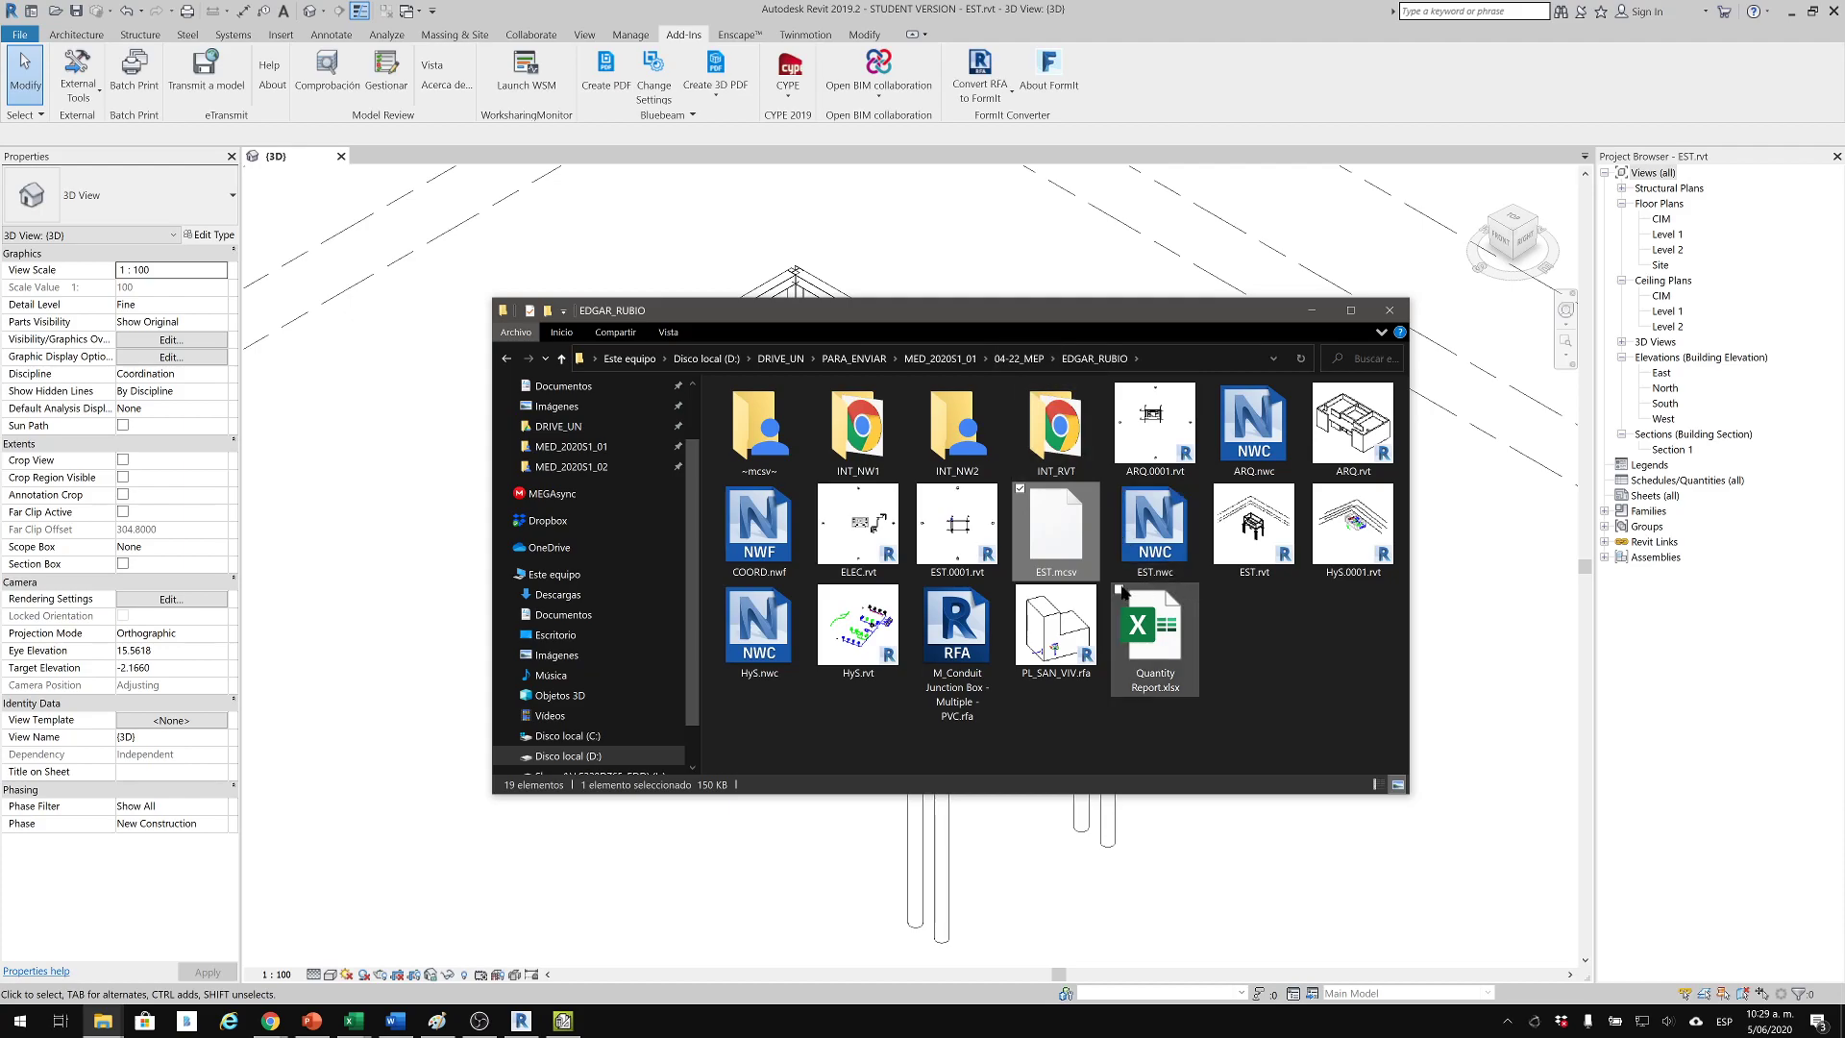
pyautogui.moveTo(1063, 322); pyautogui.dragTo(1135, 268)
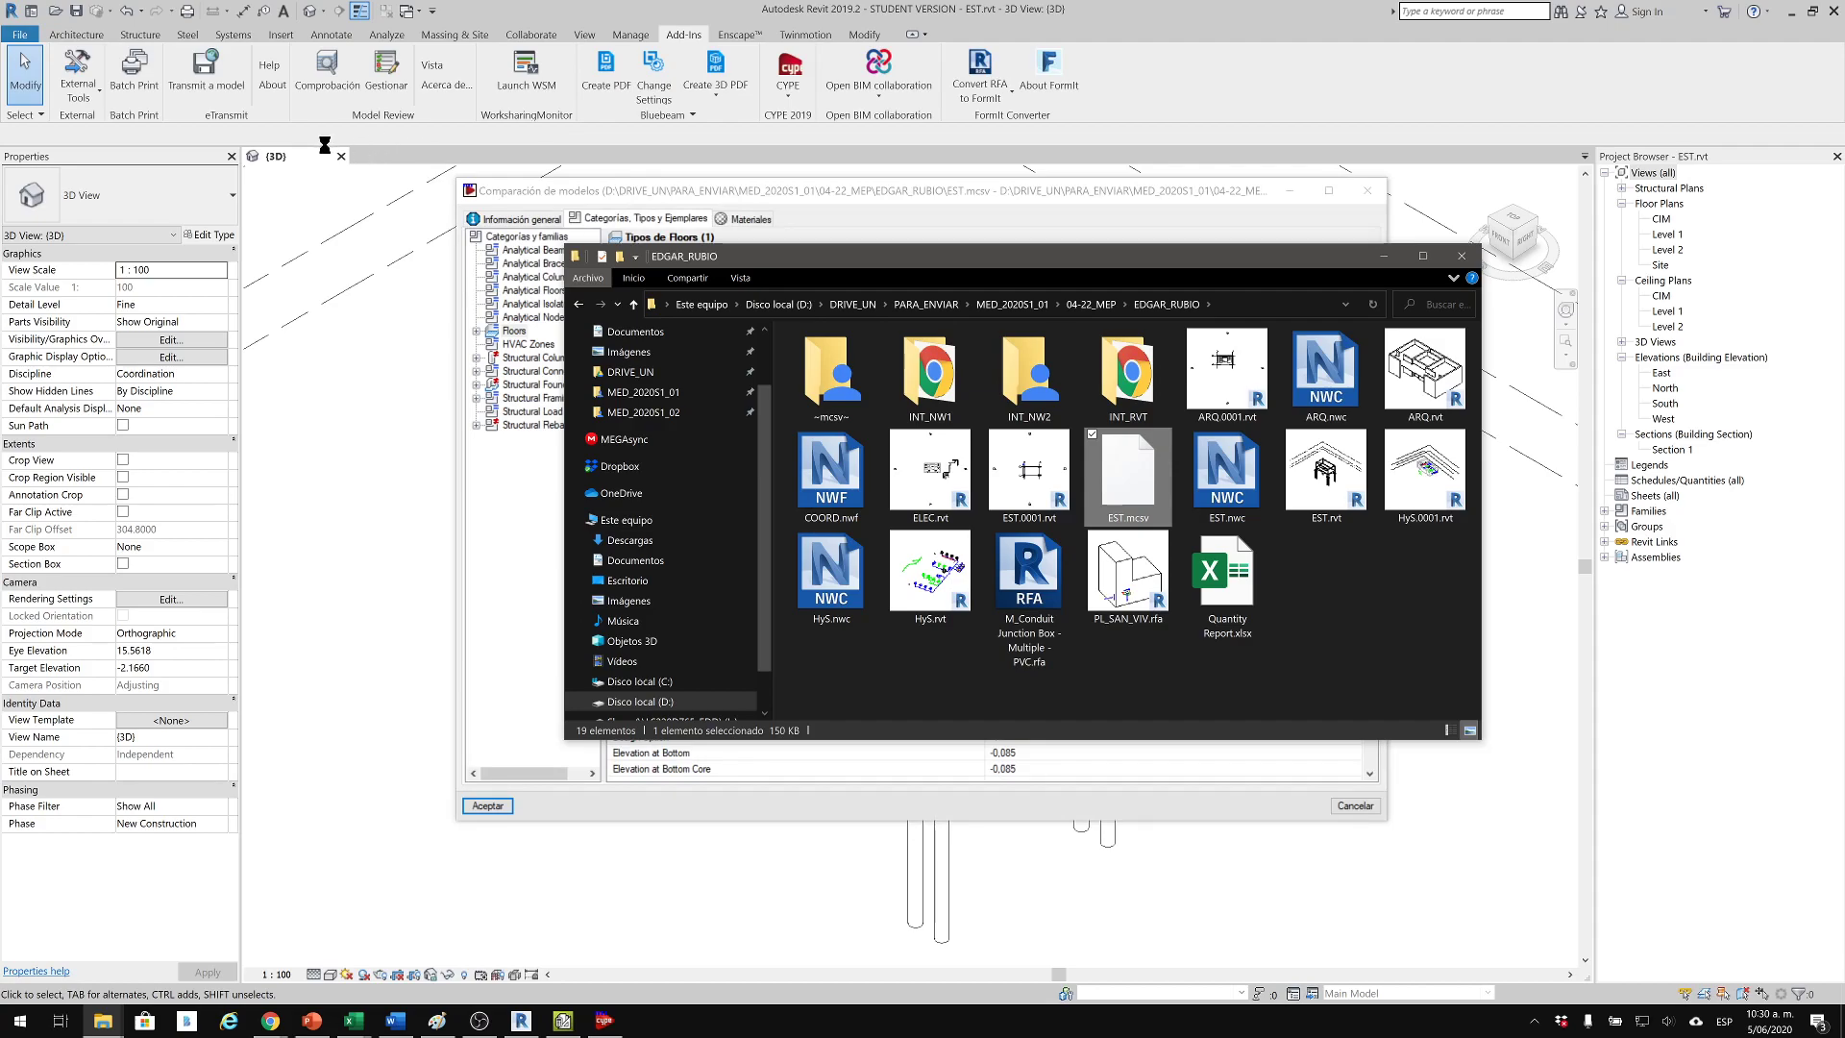
# Return to the model comparison and examine the structural columns, connections and foundations, including the M_Pile-Steel Pipe and M_Pile Cap-2 Pile families.
pyautogui.click(544, 194)
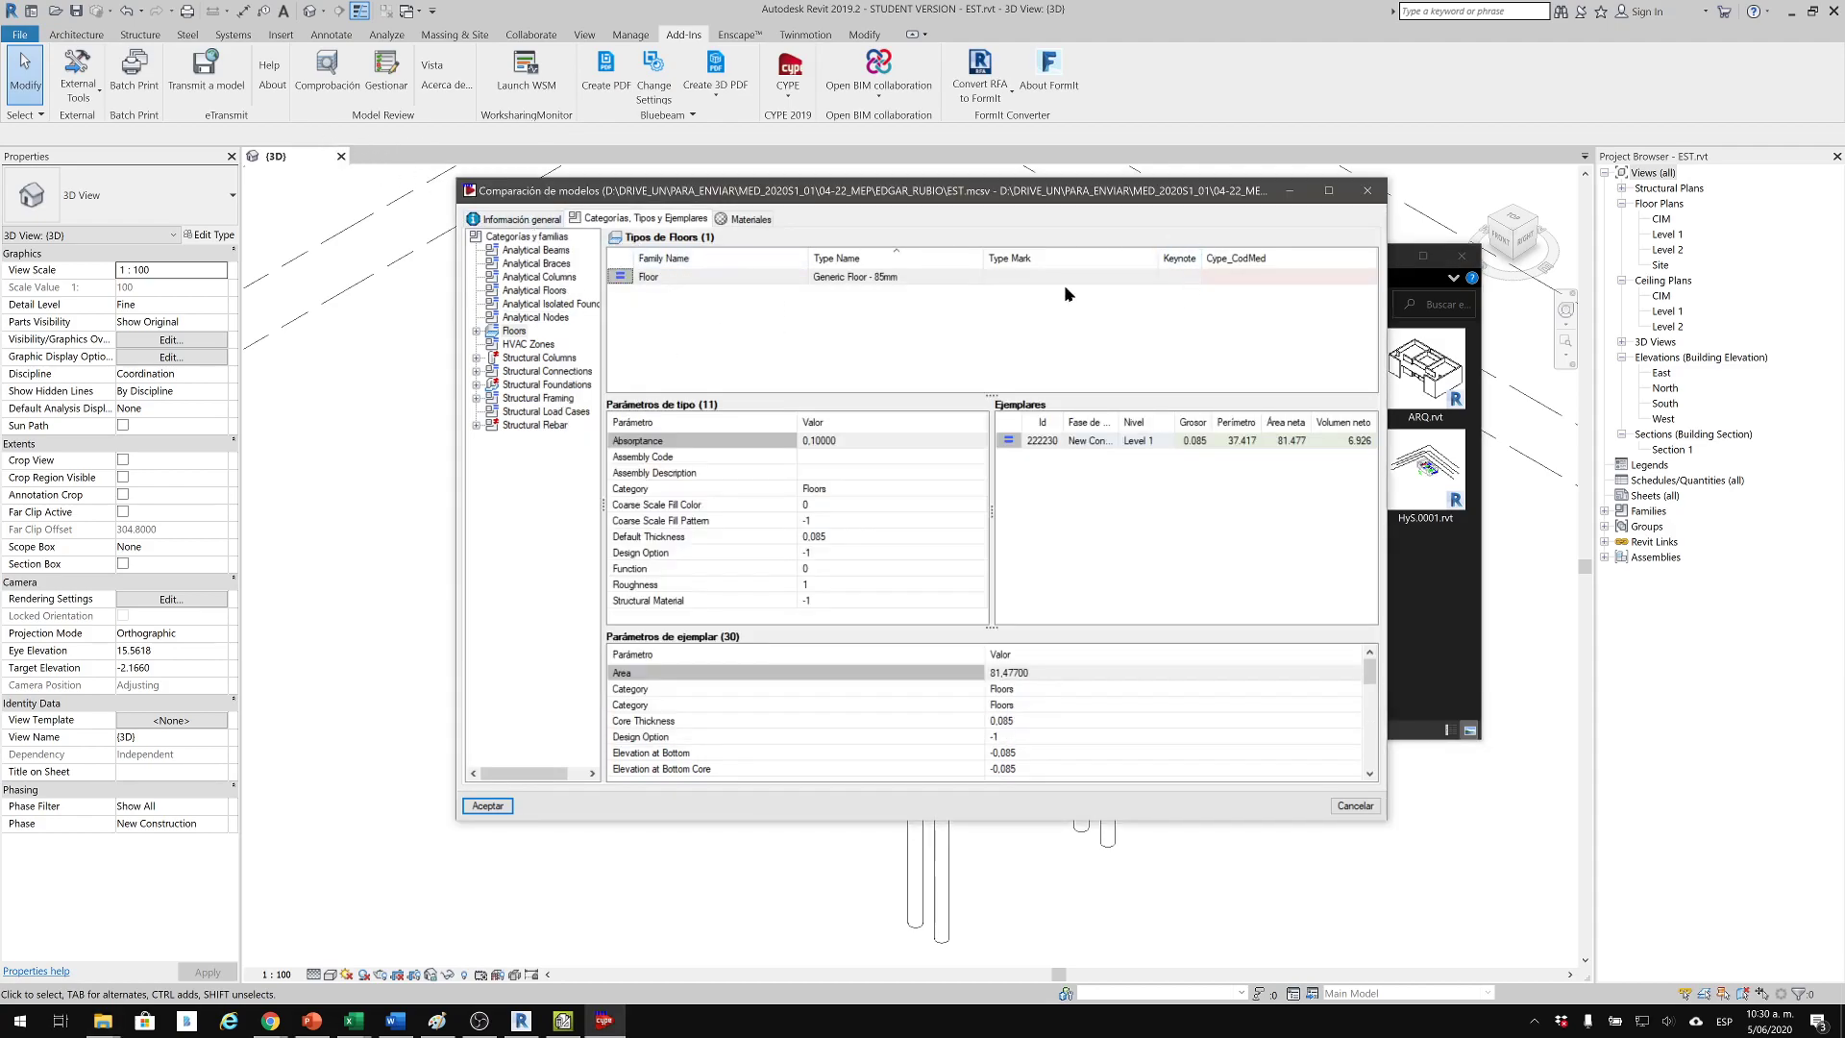
pyautogui.click(1396, 260)
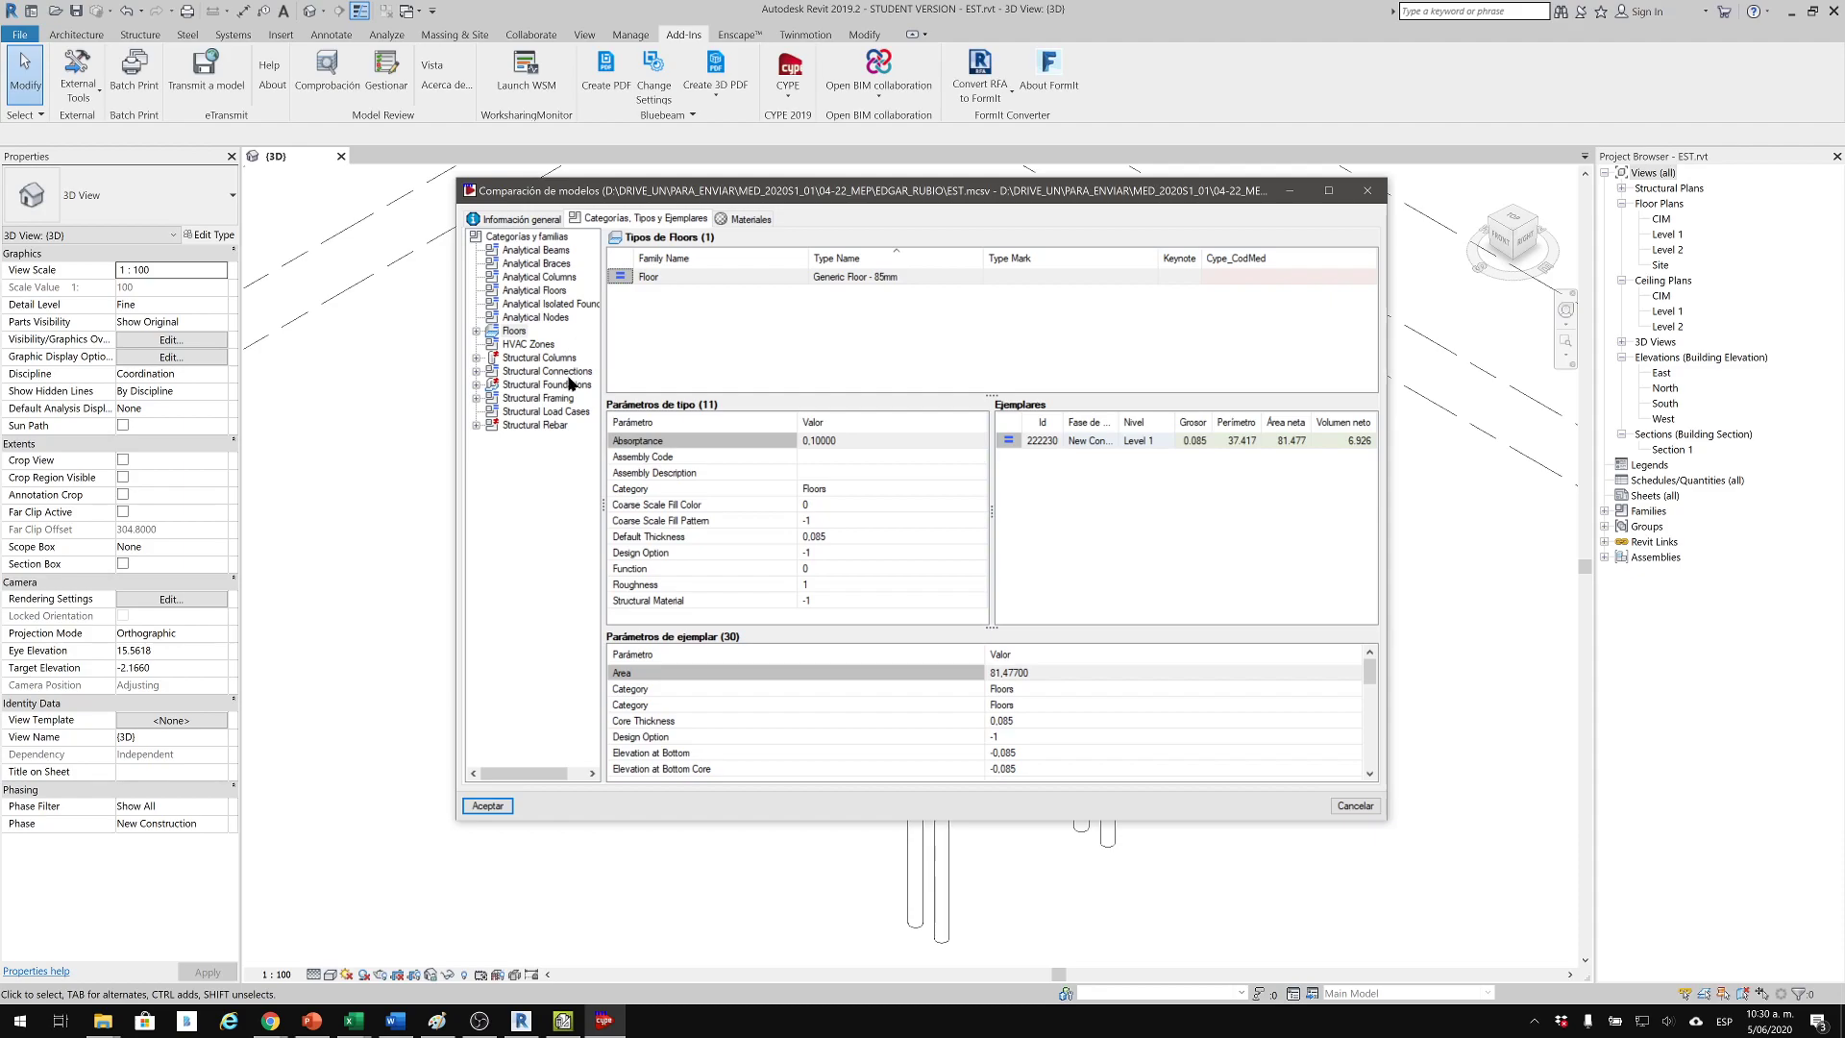
pyautogui.click(520, 359)
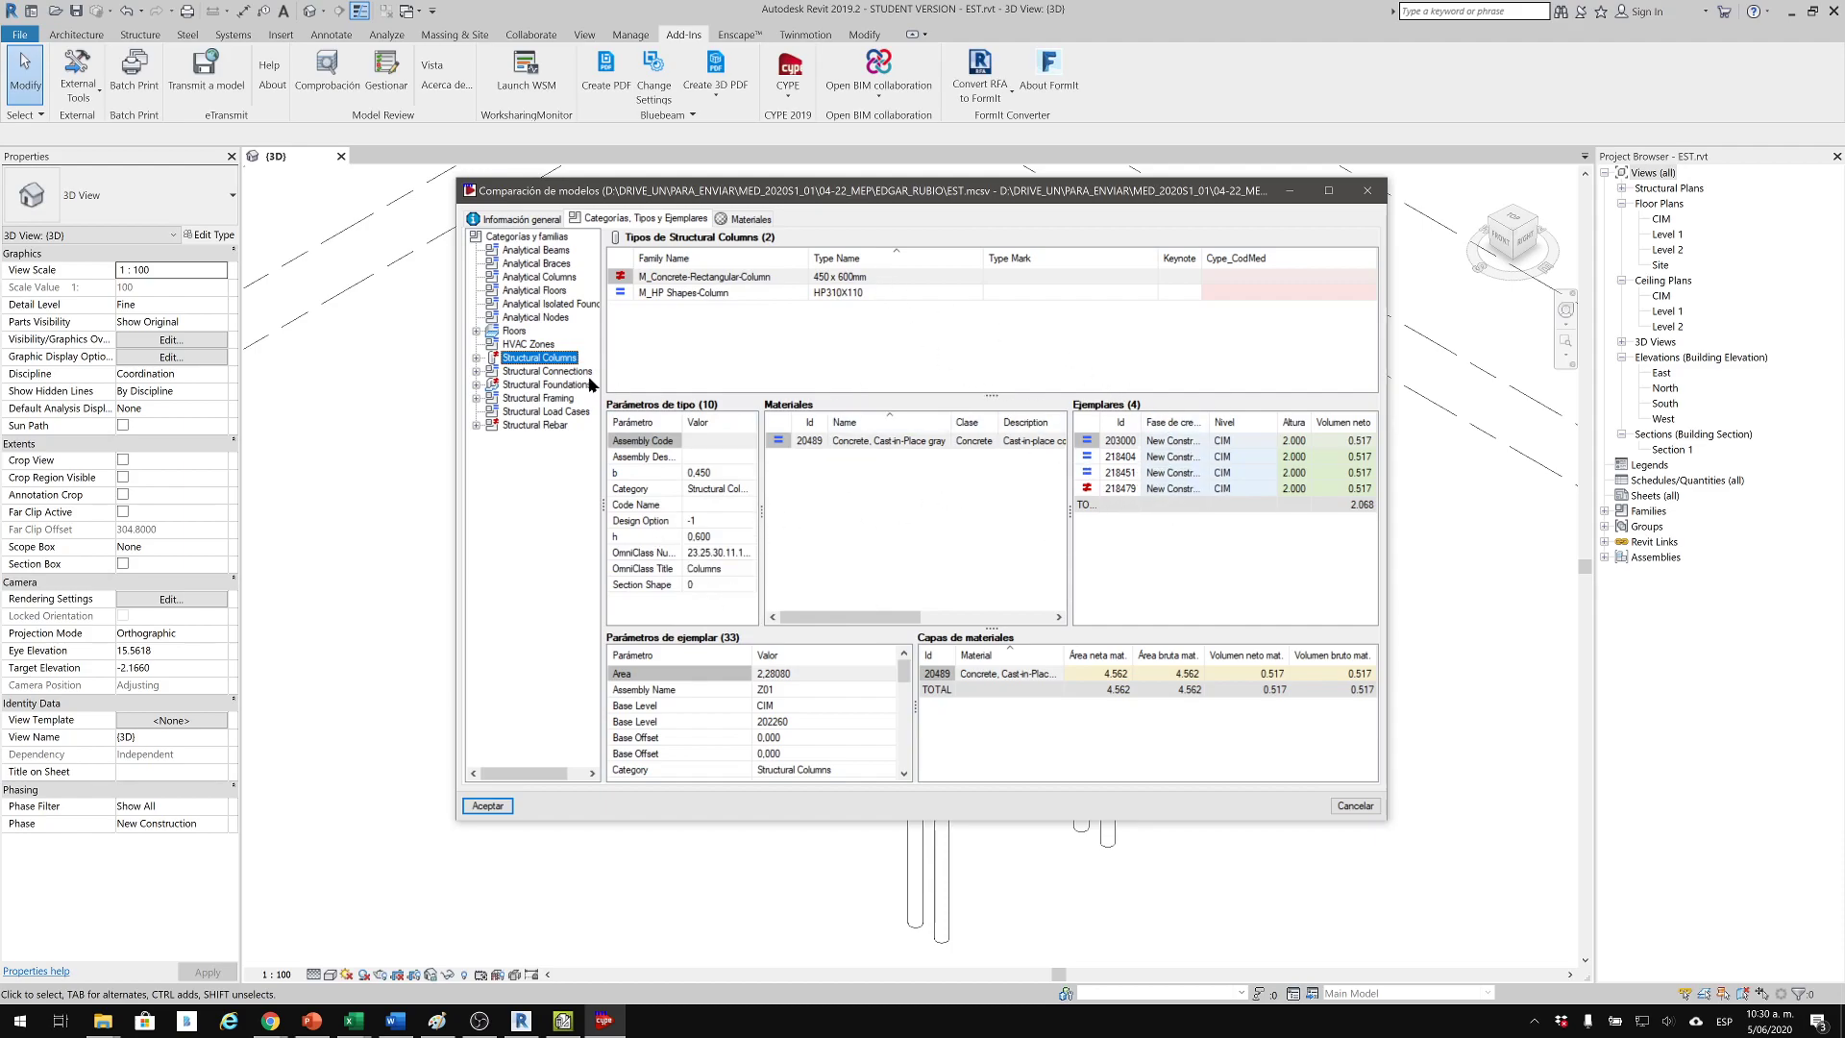
pyautogui.click(540, 373)
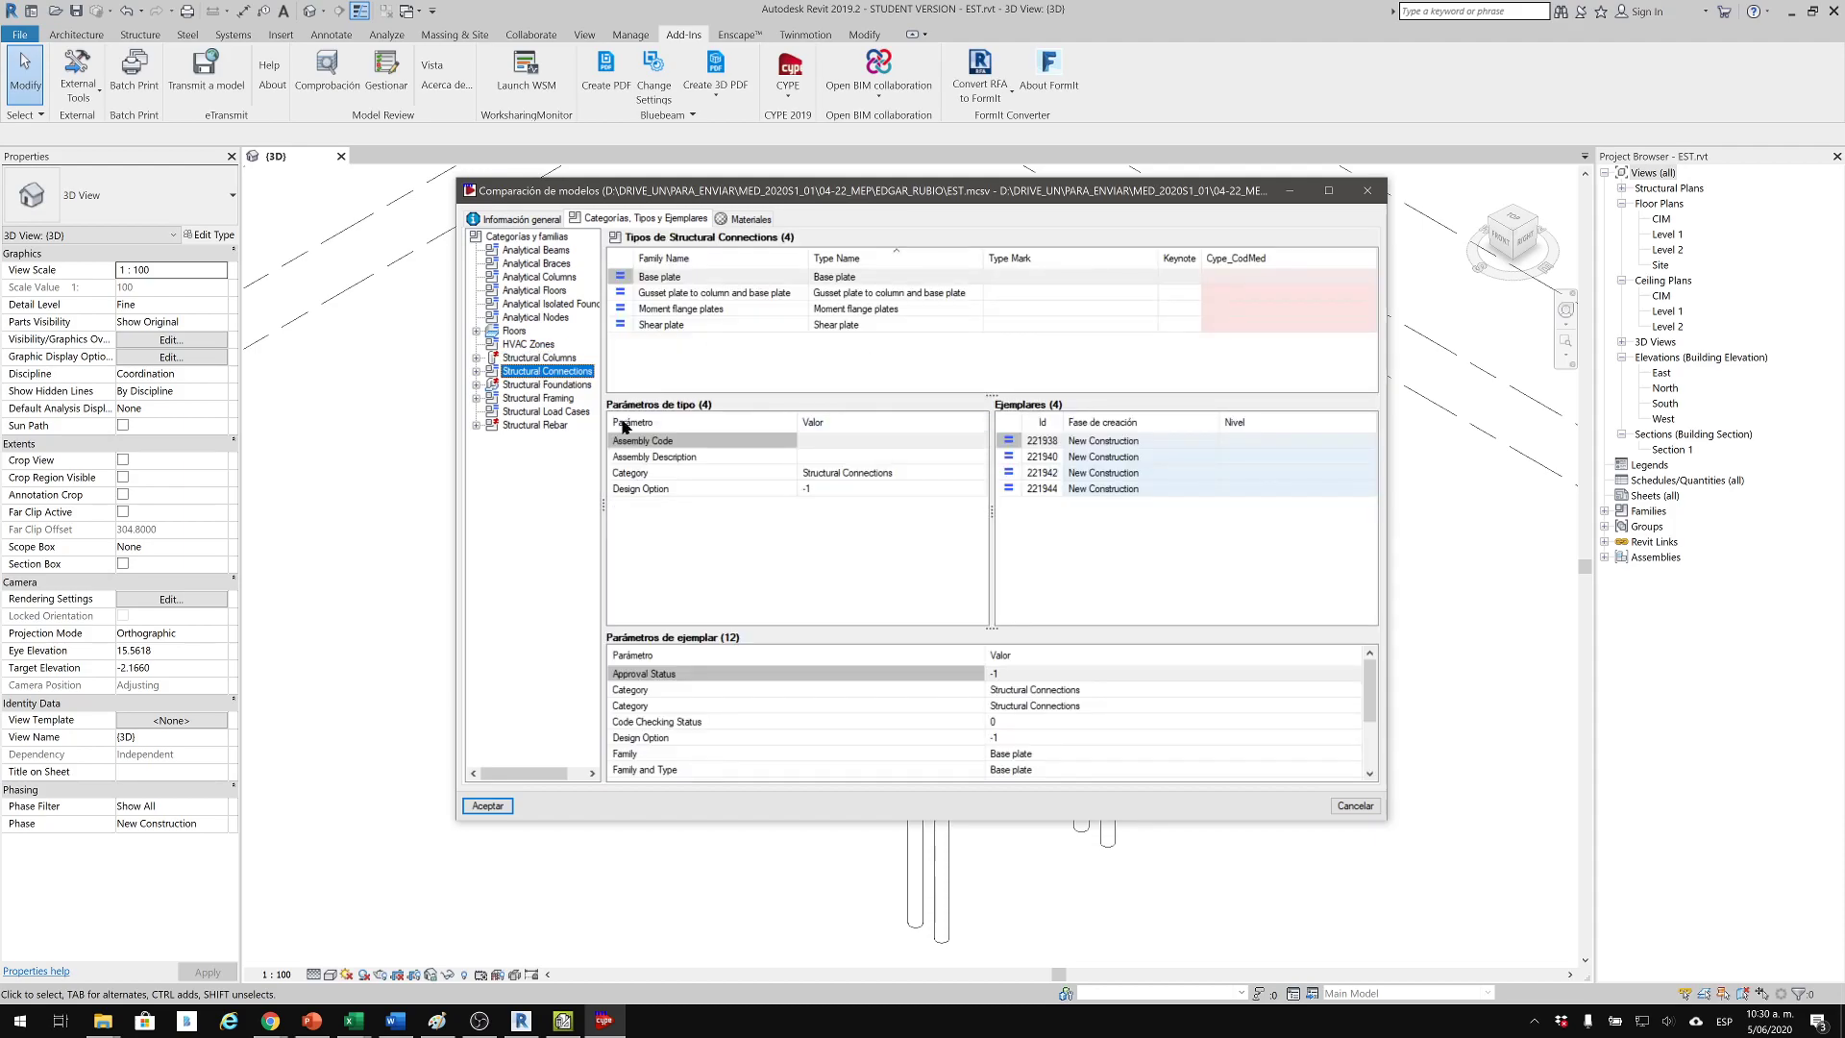
pyautogui.click(544, 384)
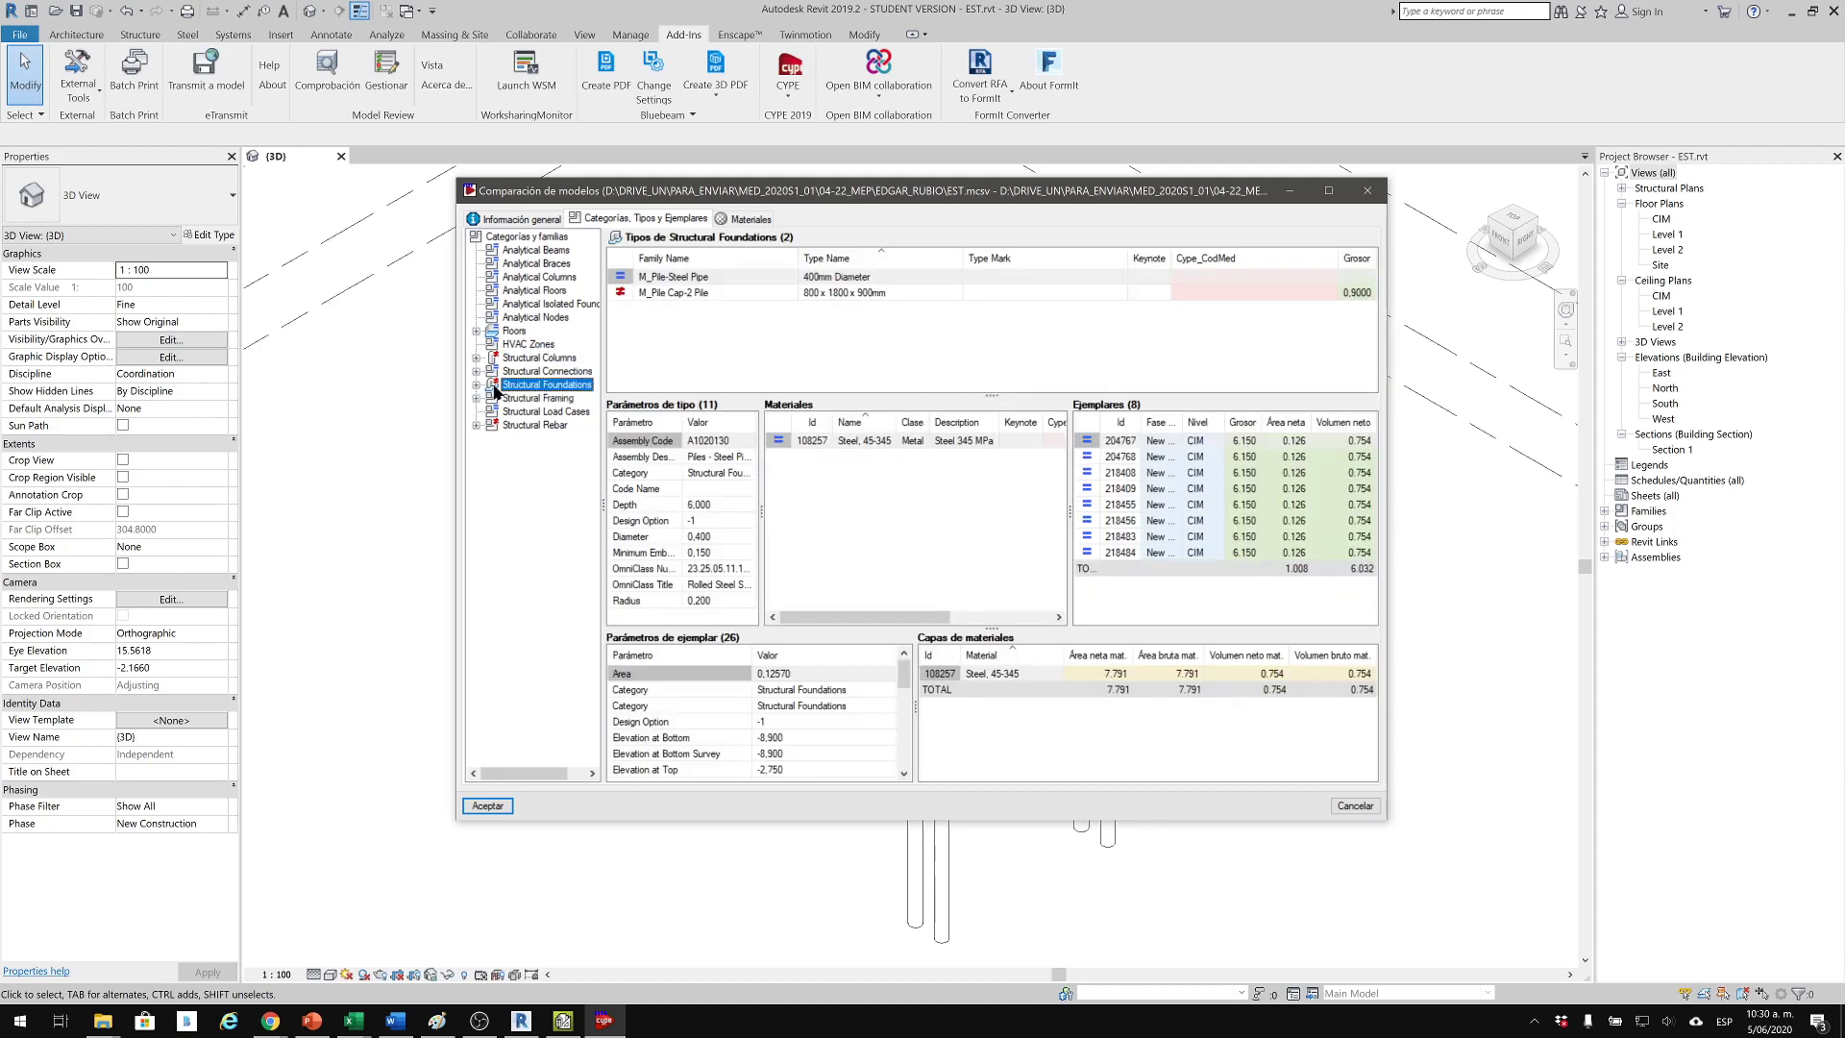
pyautogui.click(476, 385)
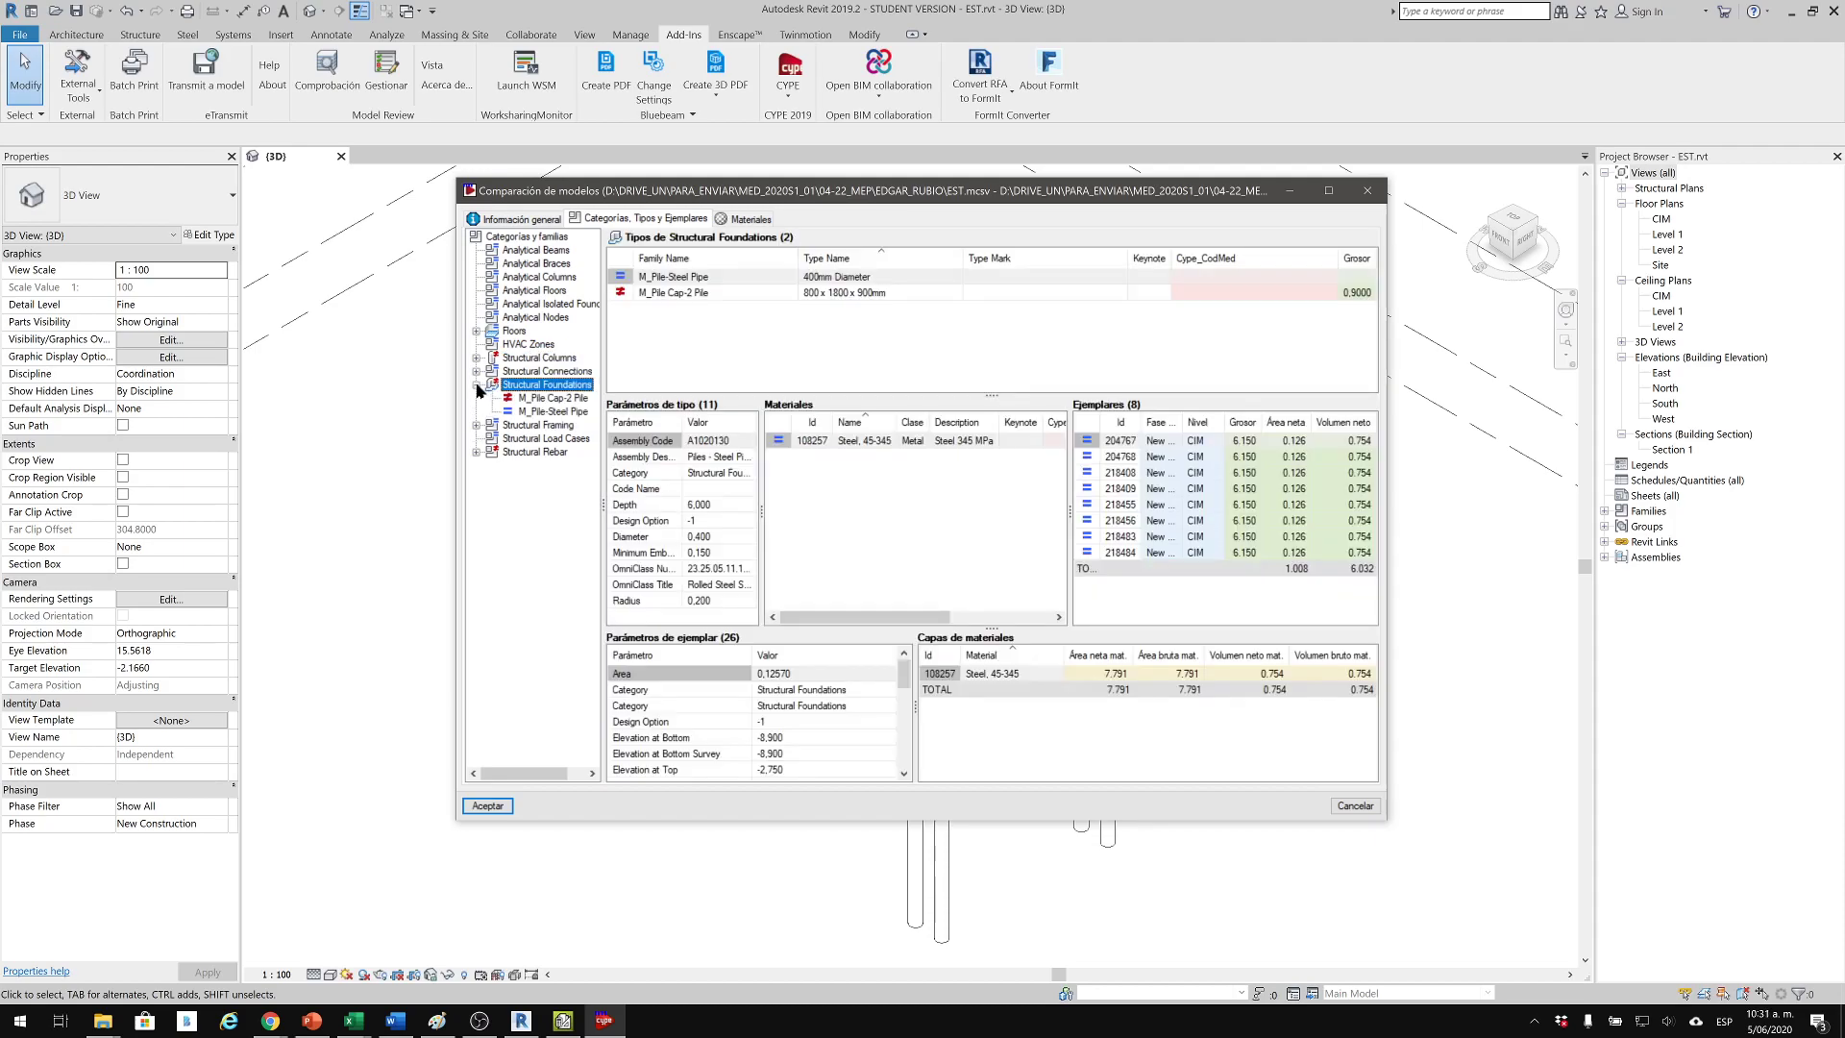
pyautogui.click(553, 413)
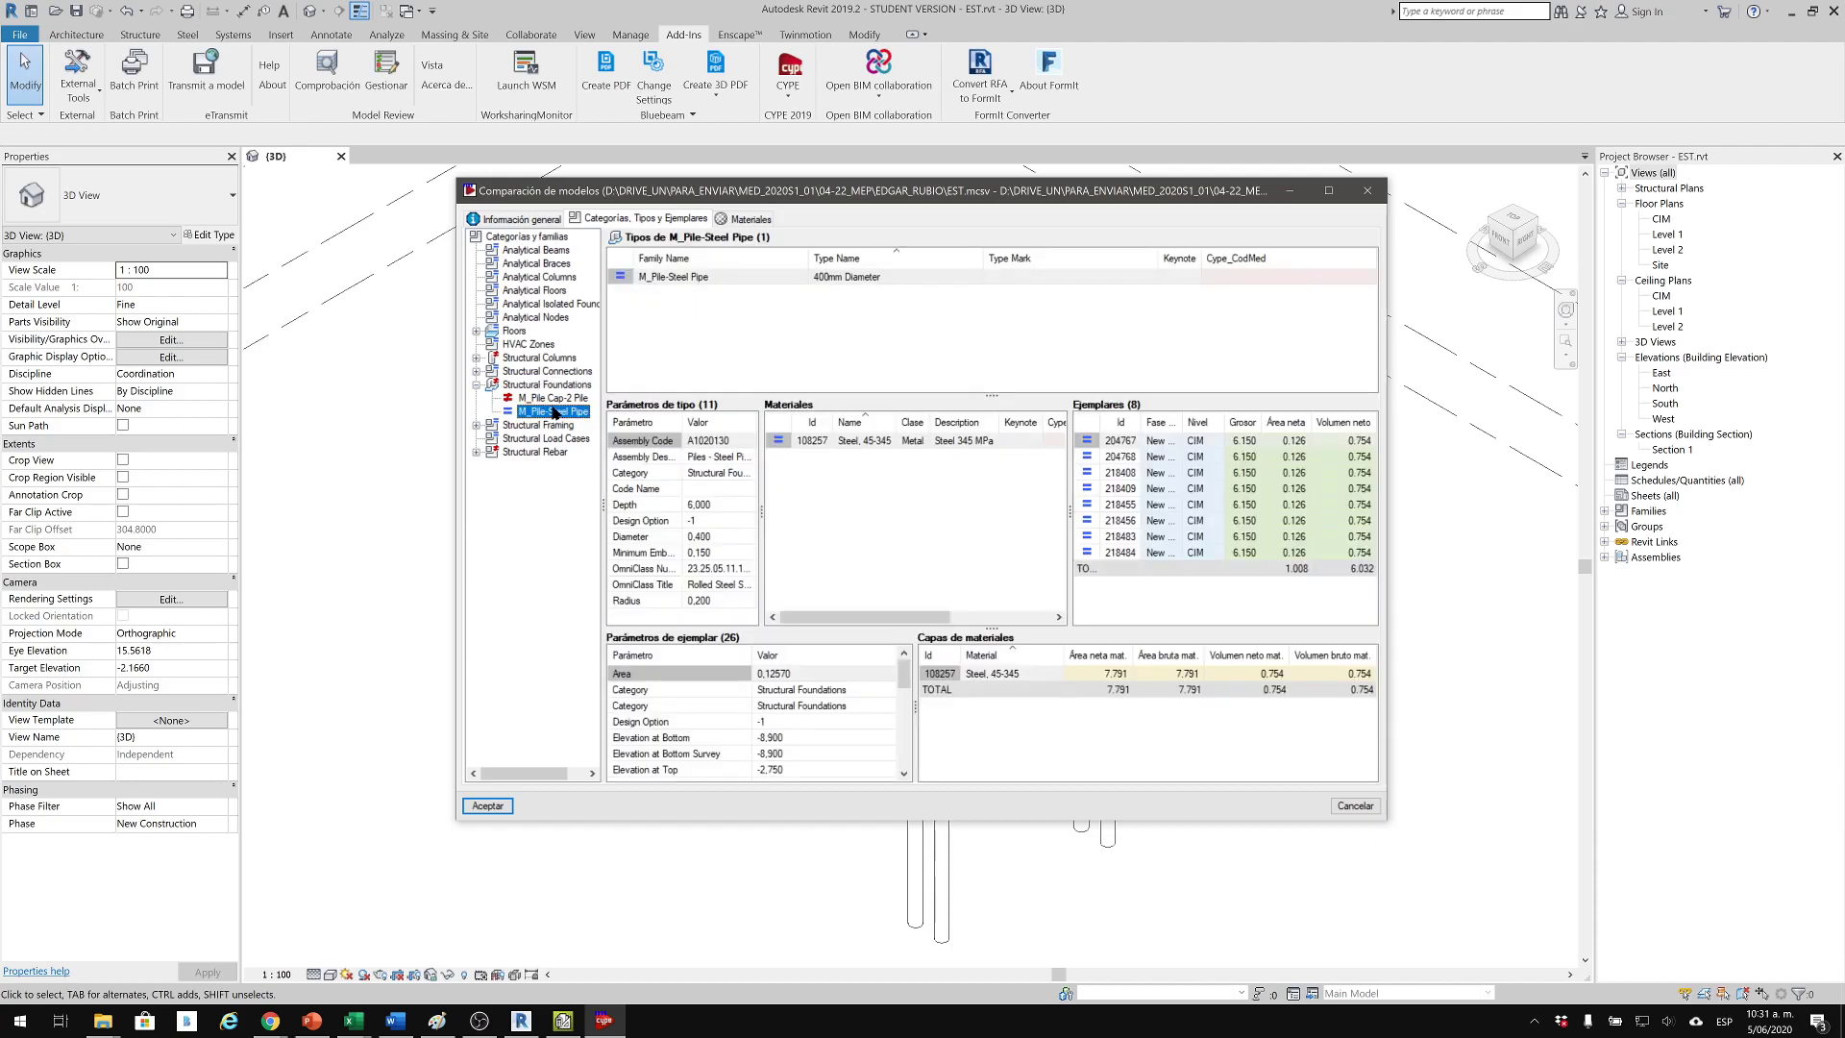
pyautogui.click(558, 398)
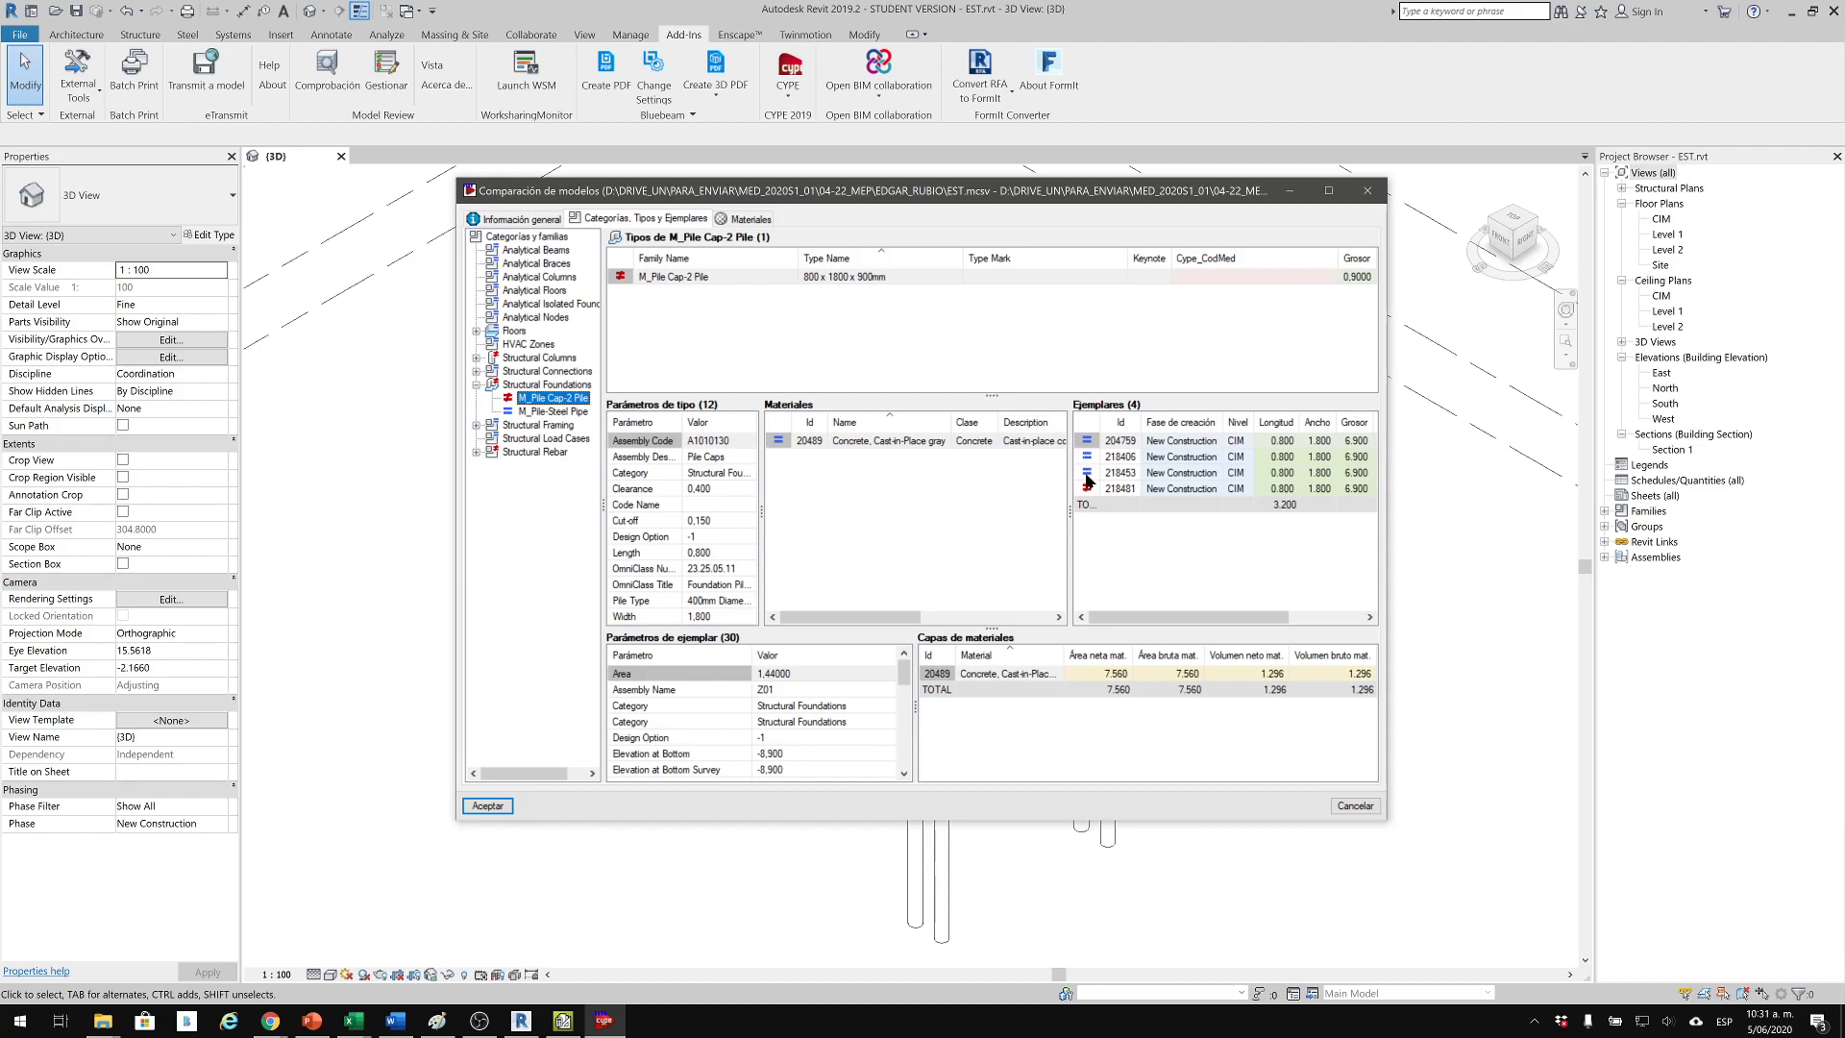
pyautogui.moveTo(937, 190); pyautogui.dragTo(1003, 154)
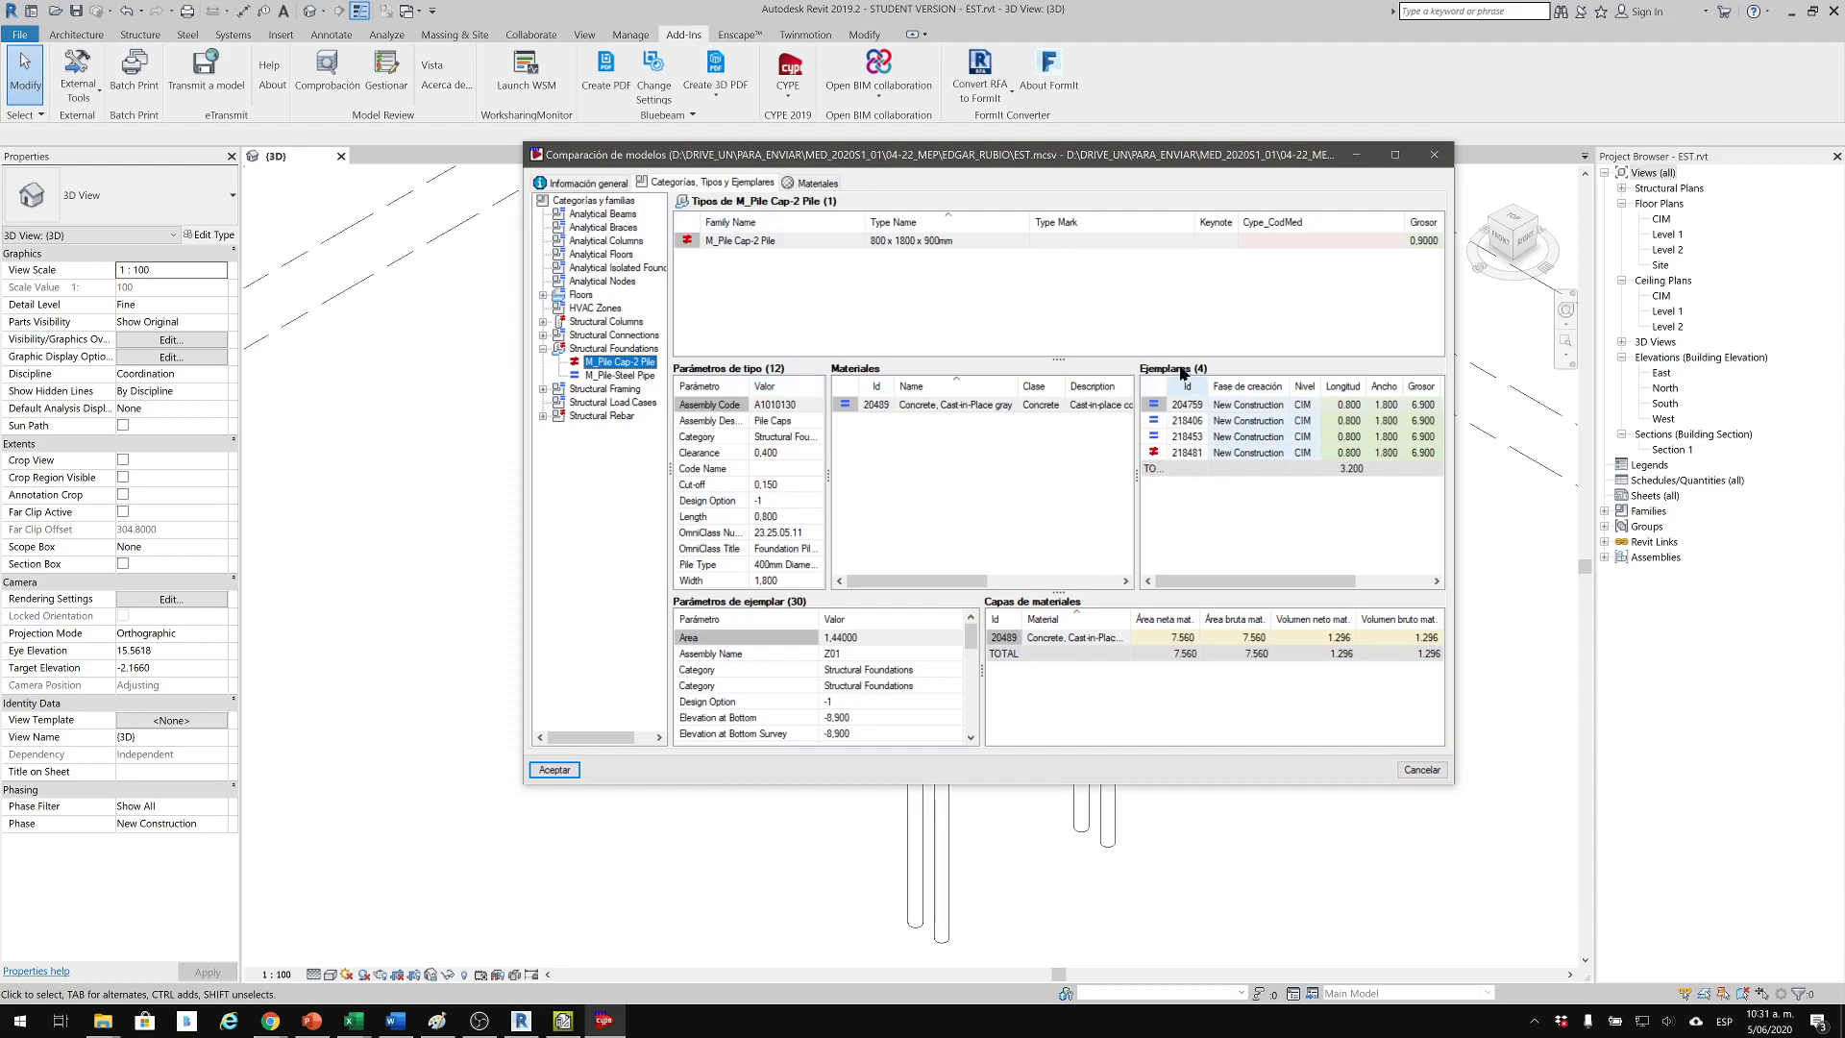
# Review the comparison's general information and materials, and accept the comparison to finish generating the quantities file.
pyautogui.click(588, 182)
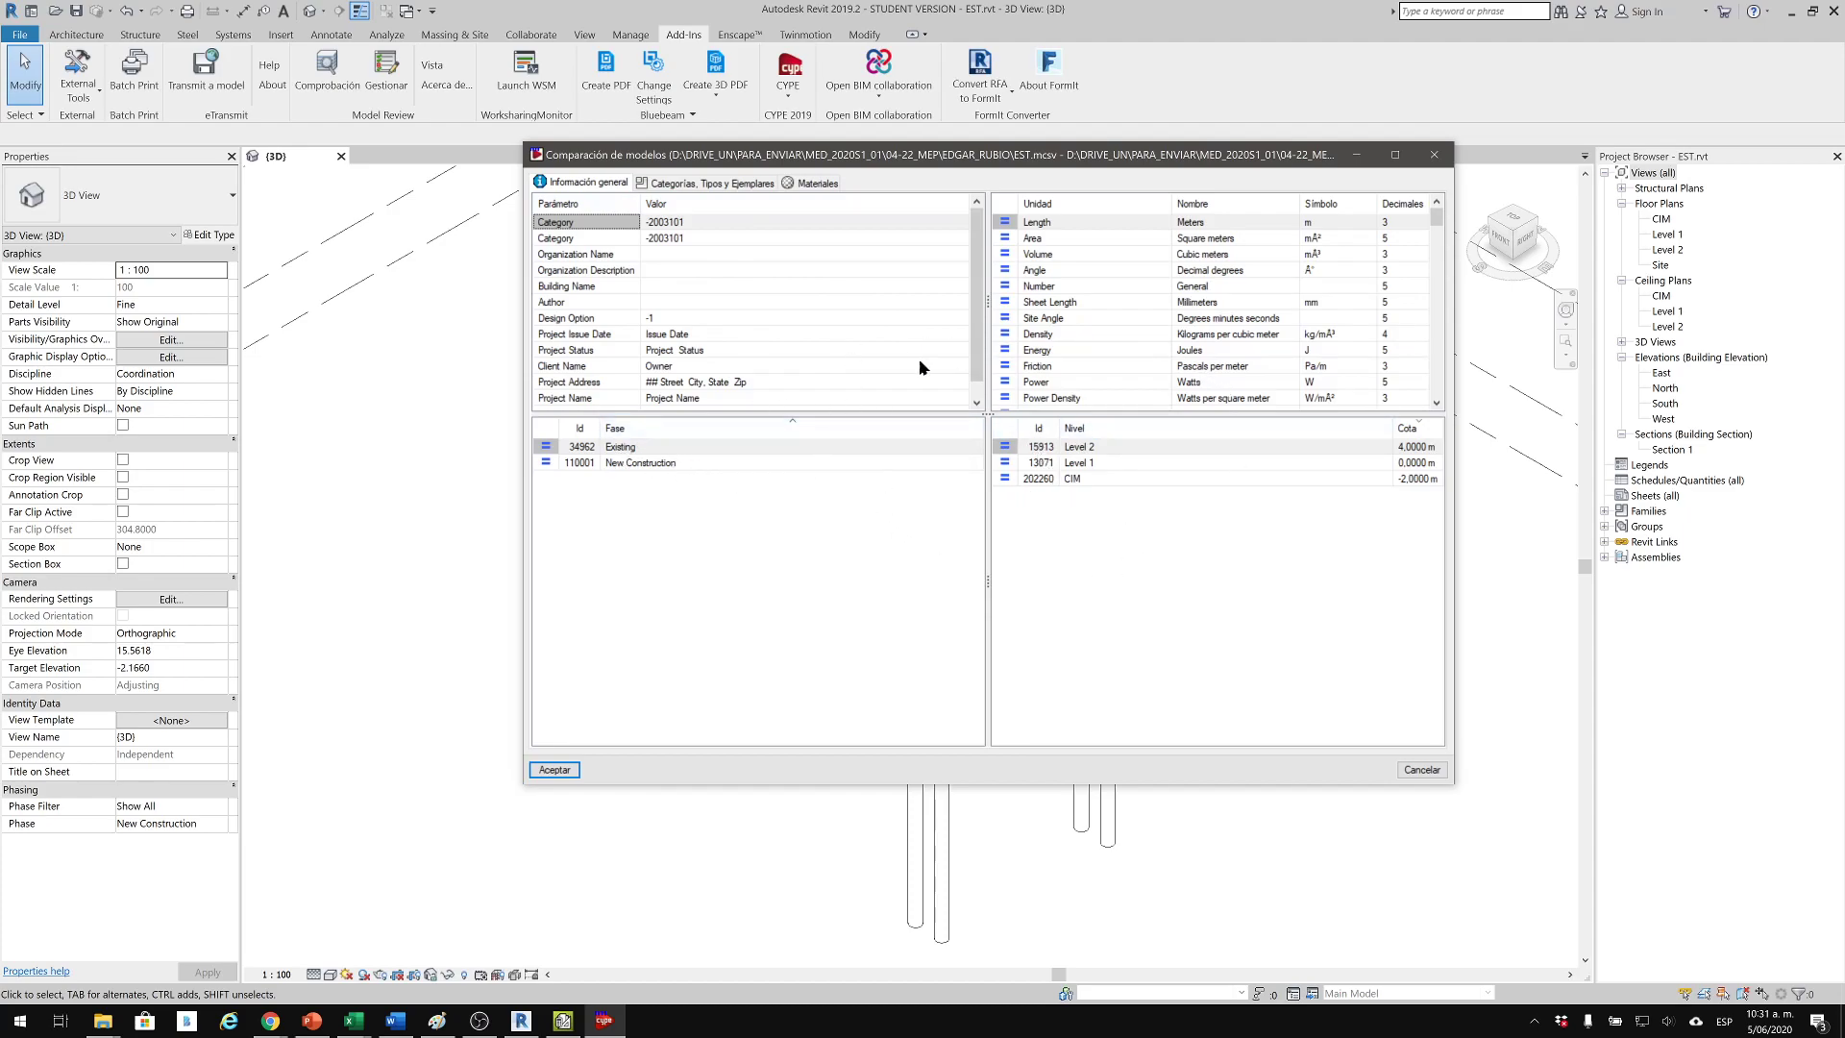
pyautogui.click(816, 183)
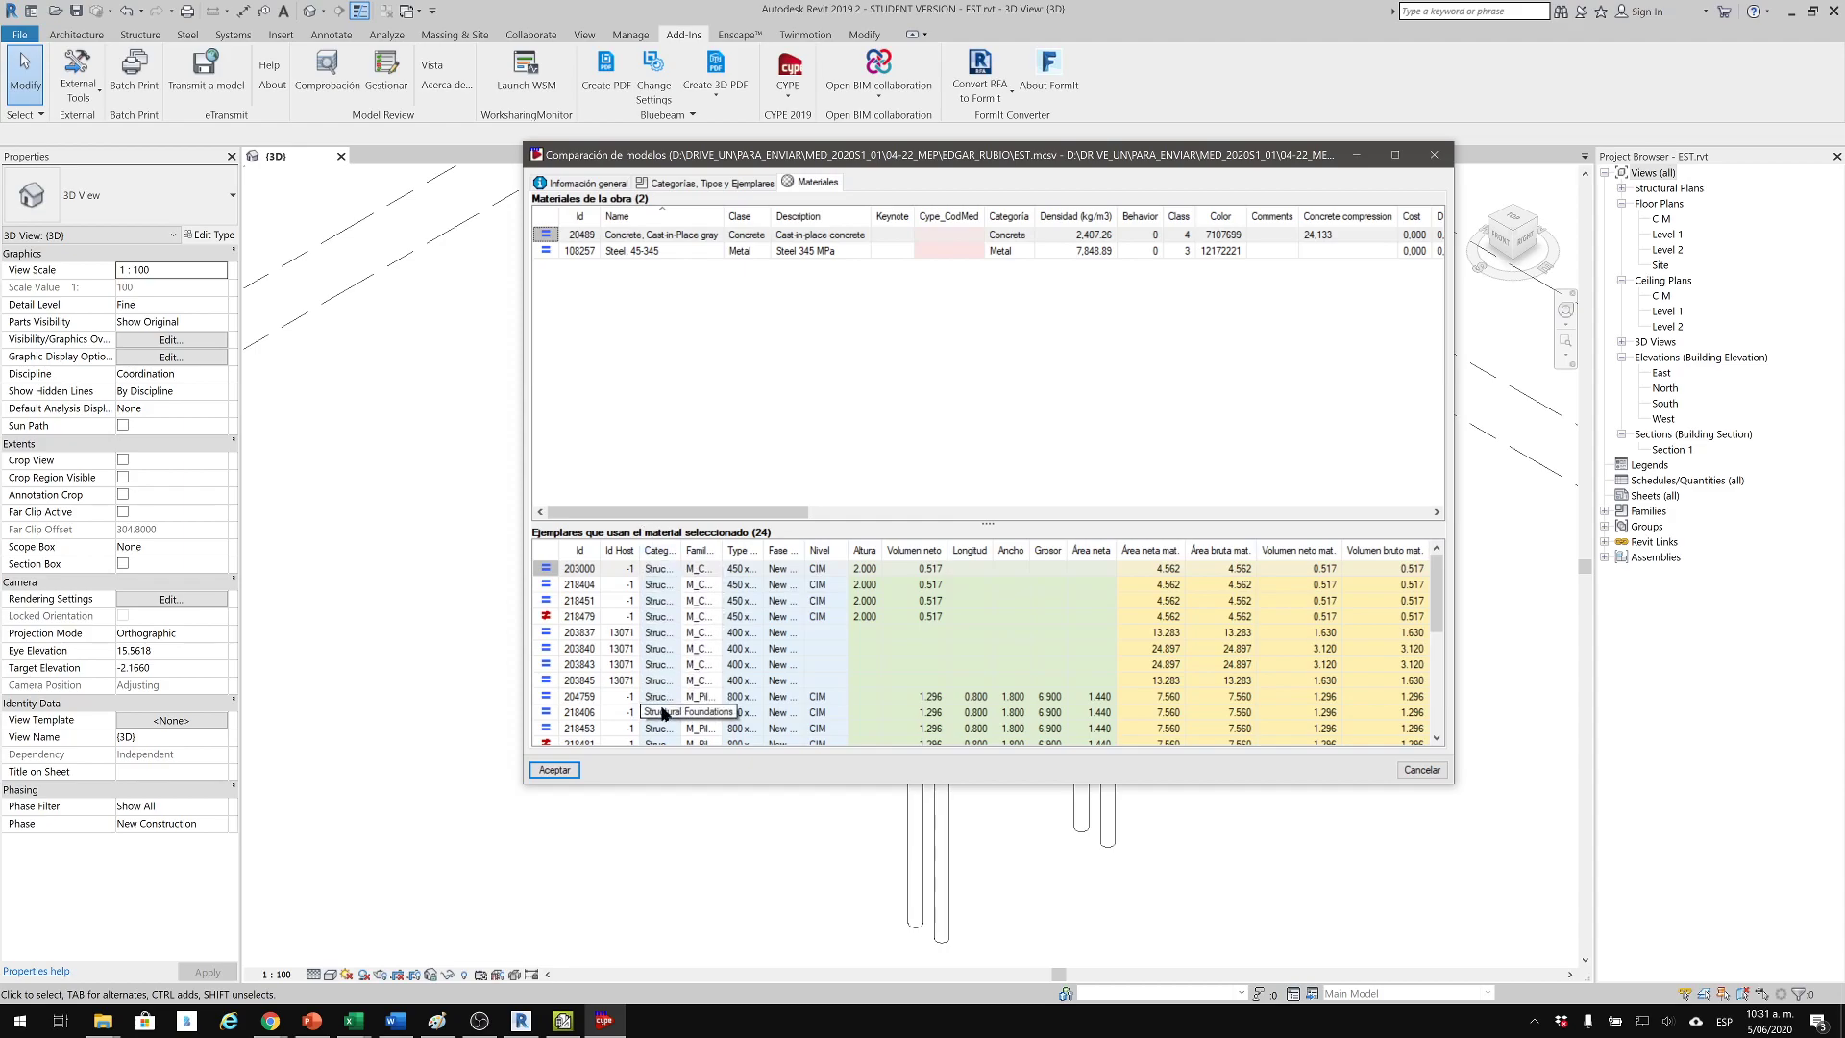
pyautogui.click(690, 185)
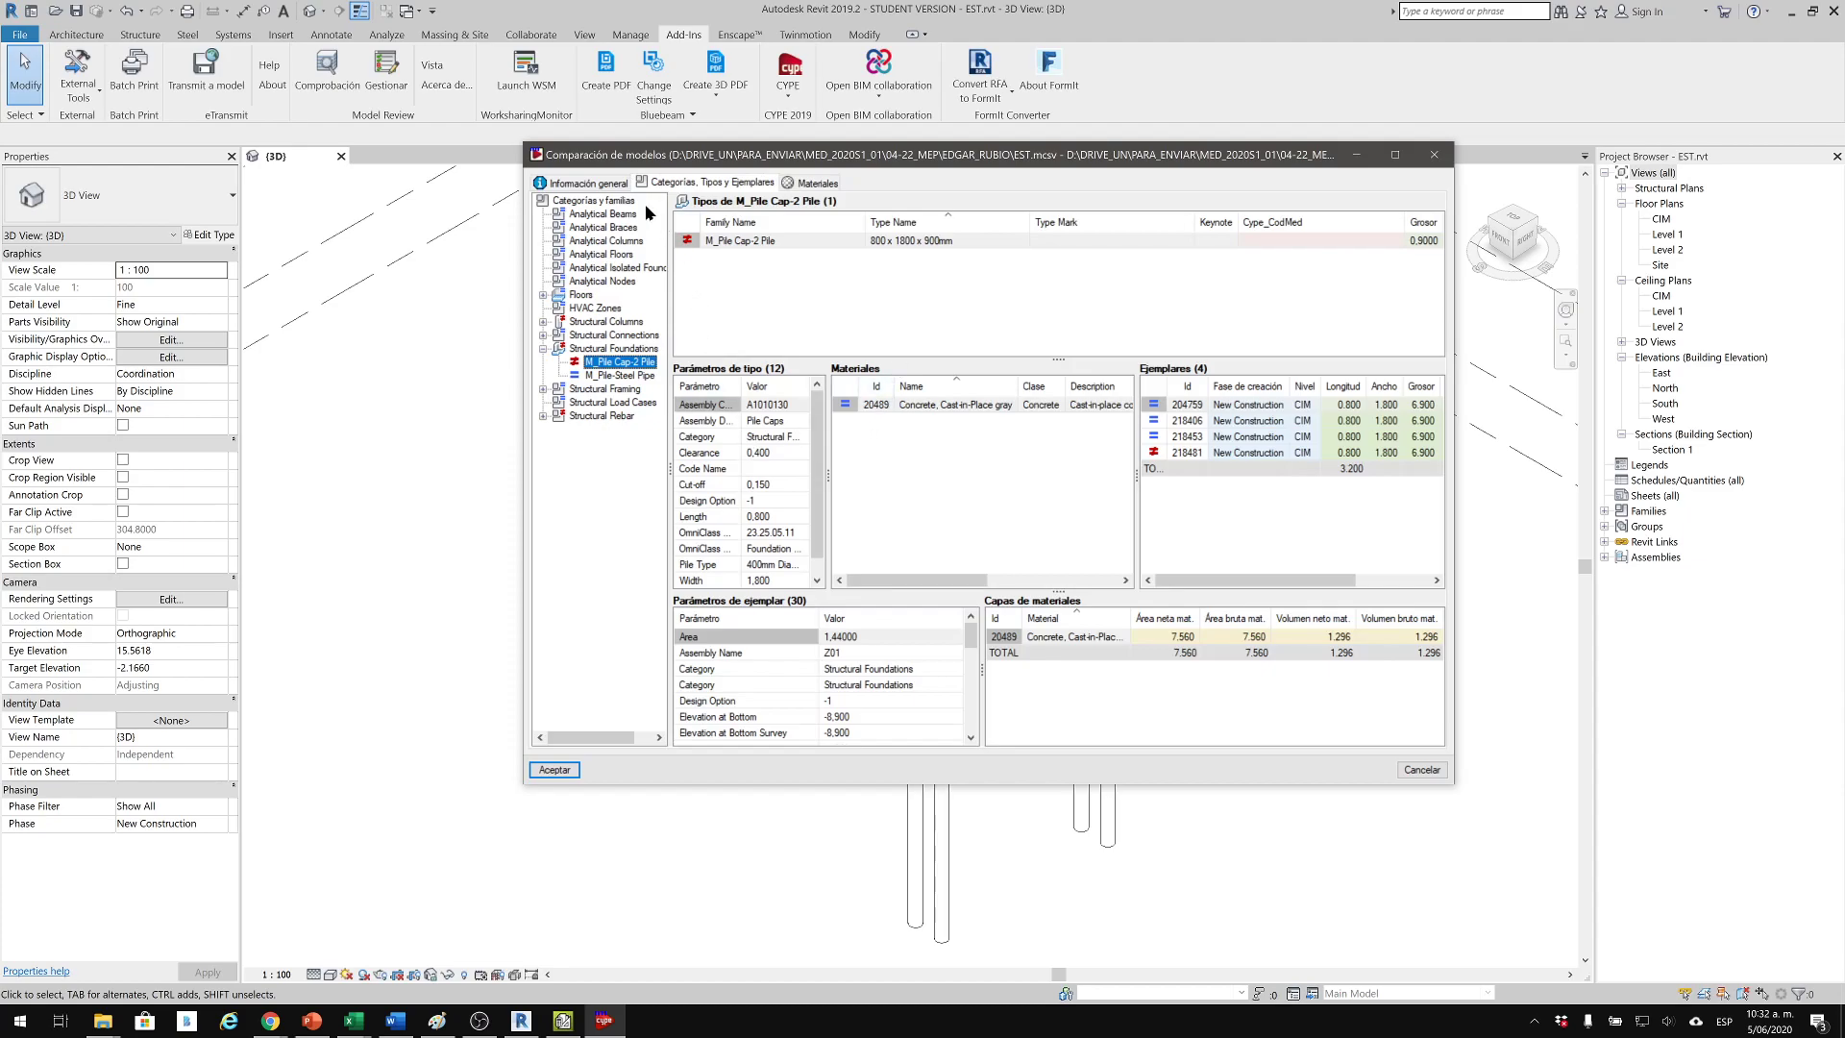
pyautogui.moveTo(868, 157); pyautogui.dragTo(1153, 169)
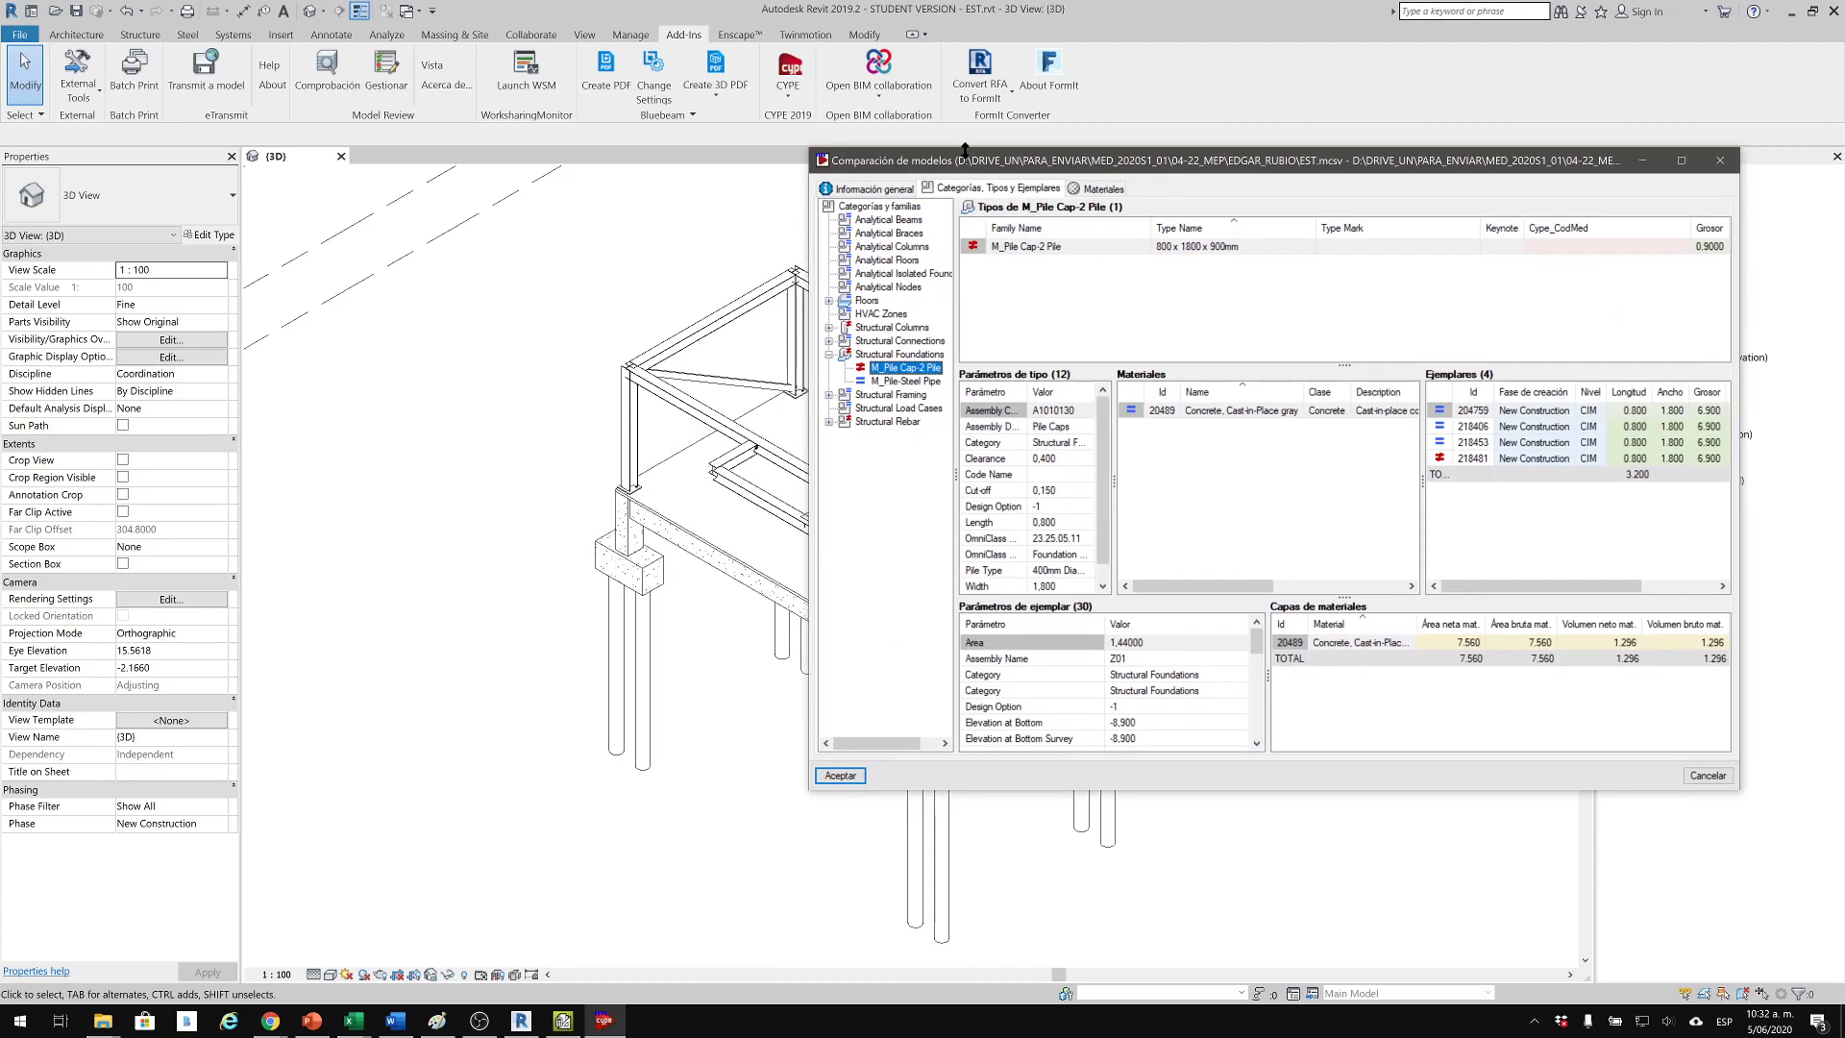
pyautogui.moveTo(968, 161); pyautogui.dragTo(768, 164)
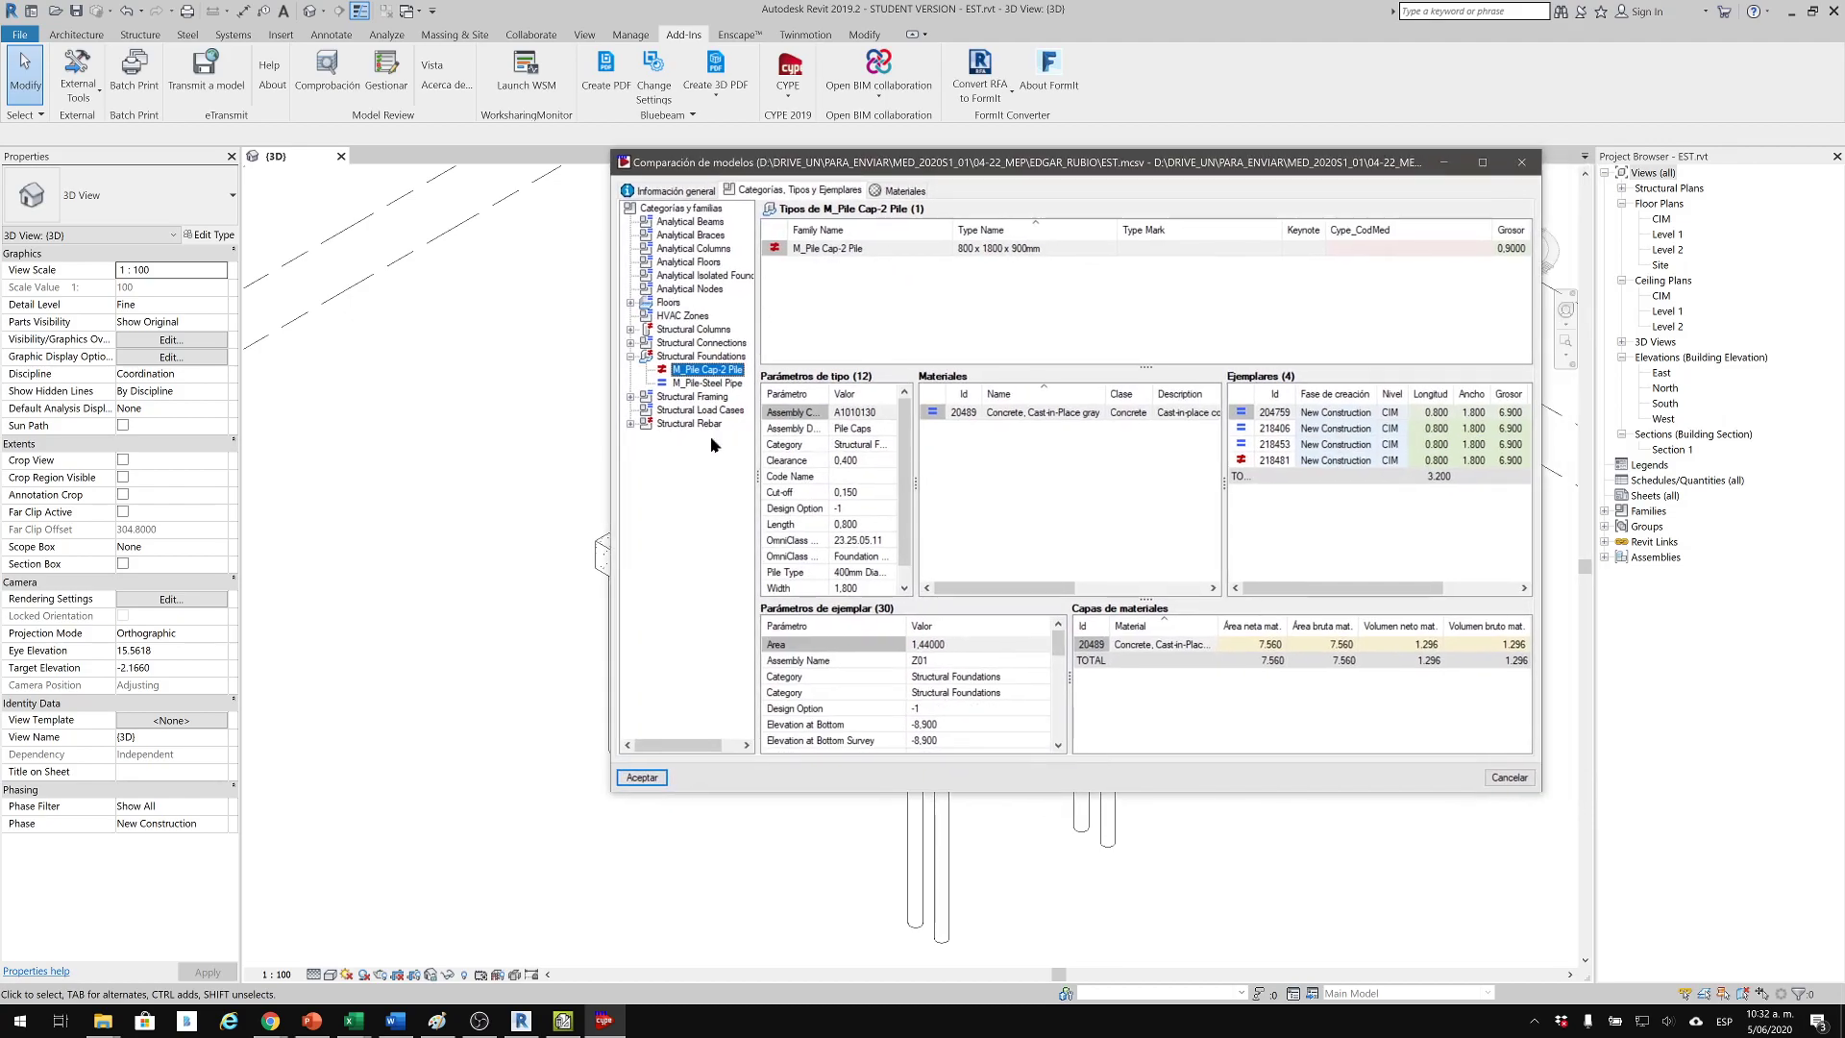
pyautogui.click(650, 779)
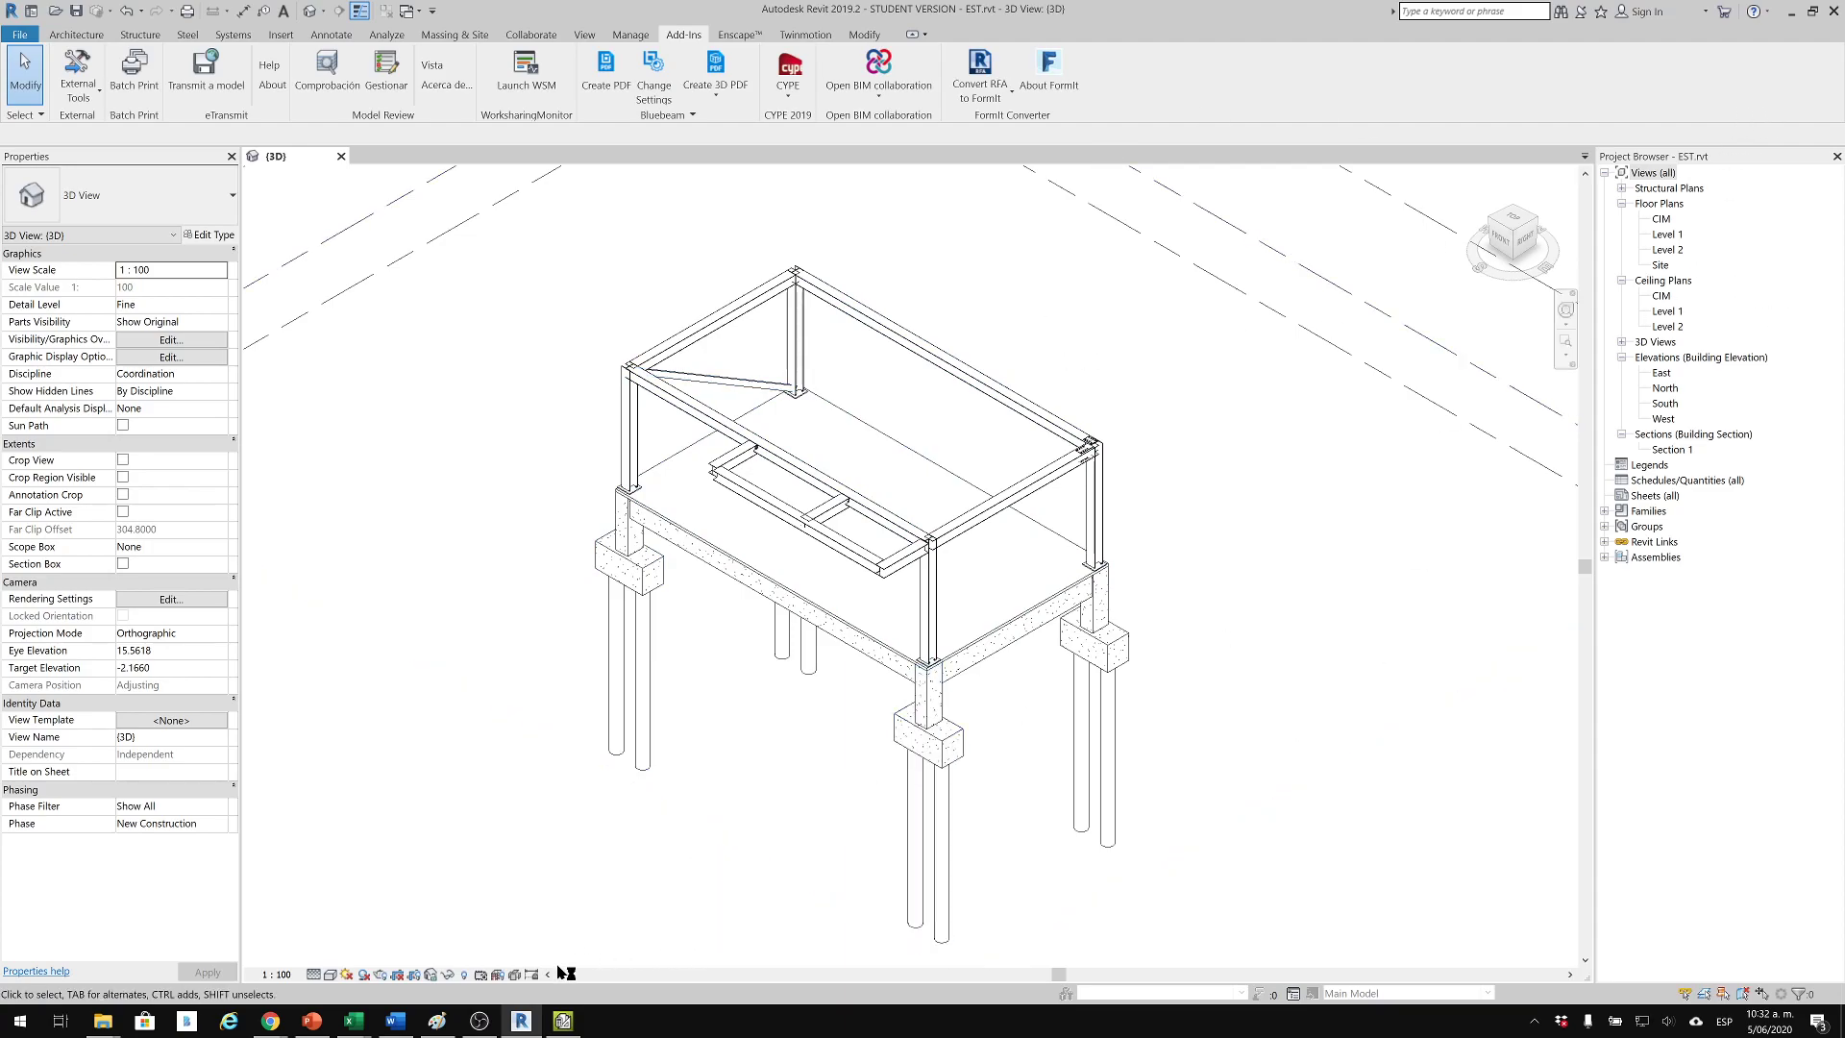
# Switch to Arquímedes and import EST.mcsv from the student's project folder as the Revit quantities extraction file, confirming the Google Drive removal request.
pyautogui.click(563, 1020)
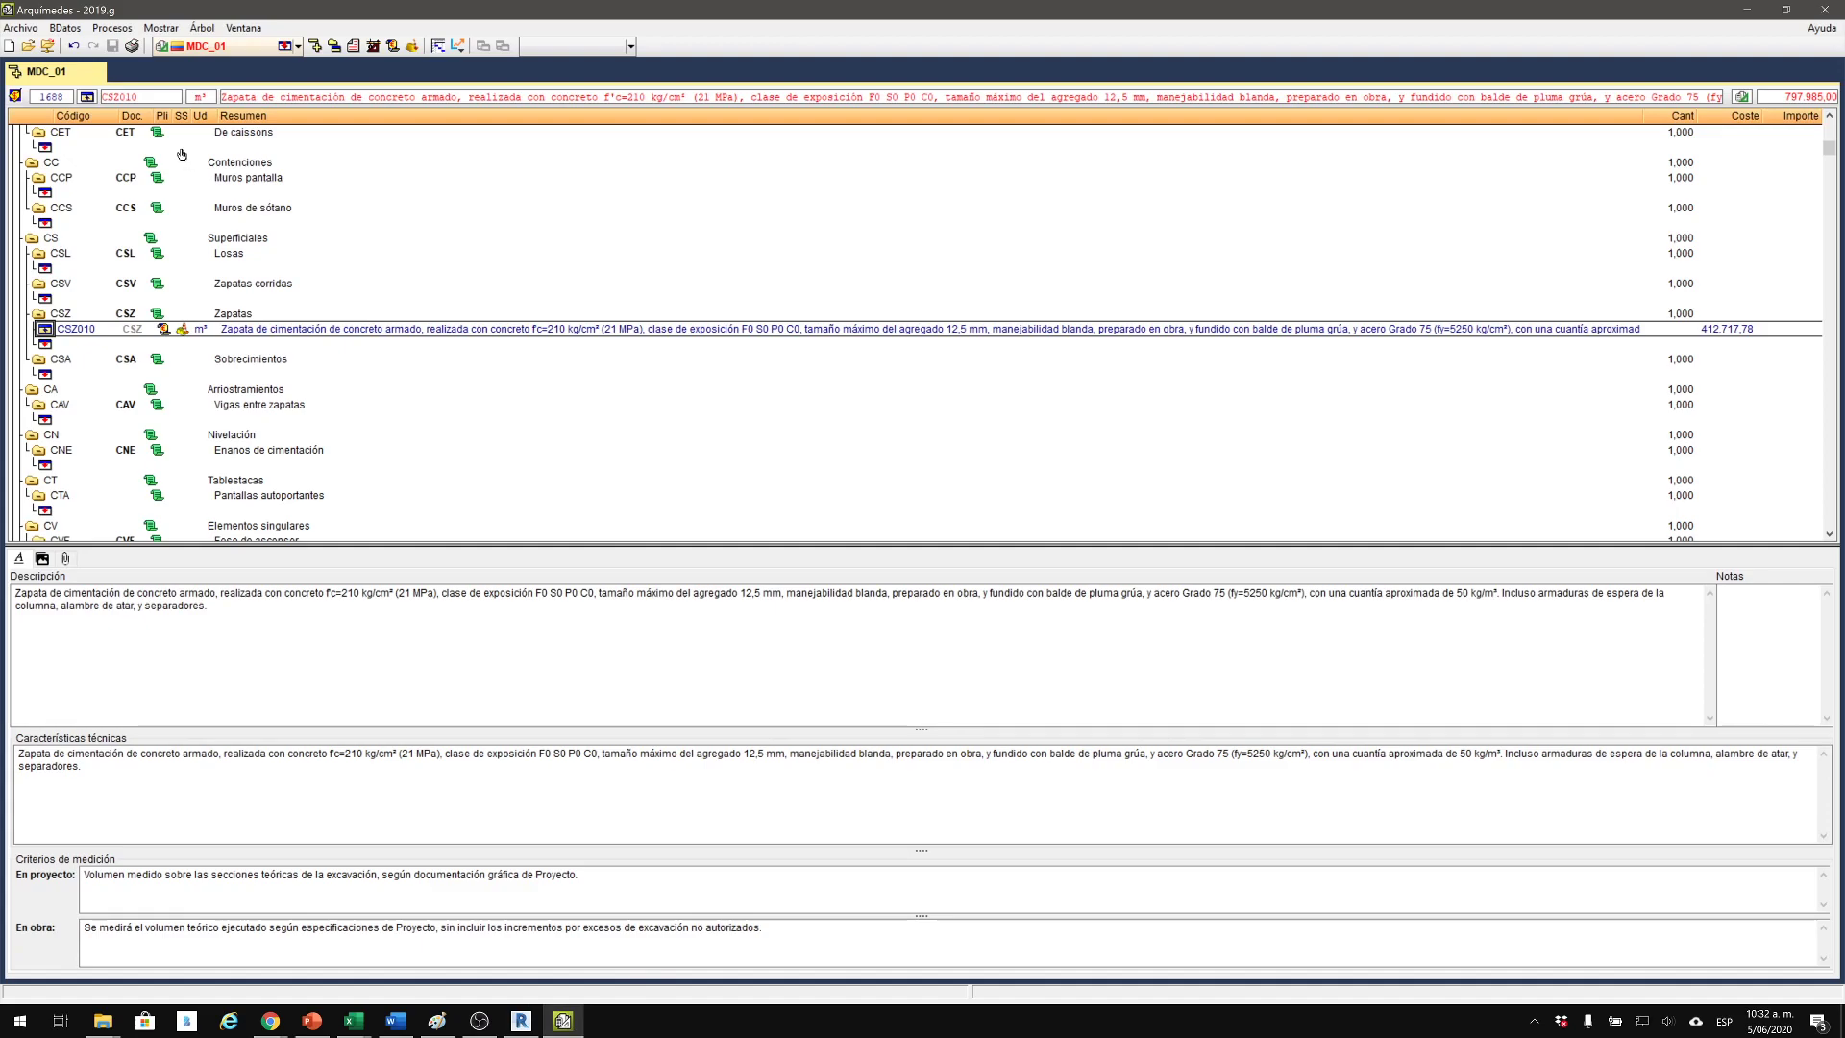
pyautogui.click(23, 29)
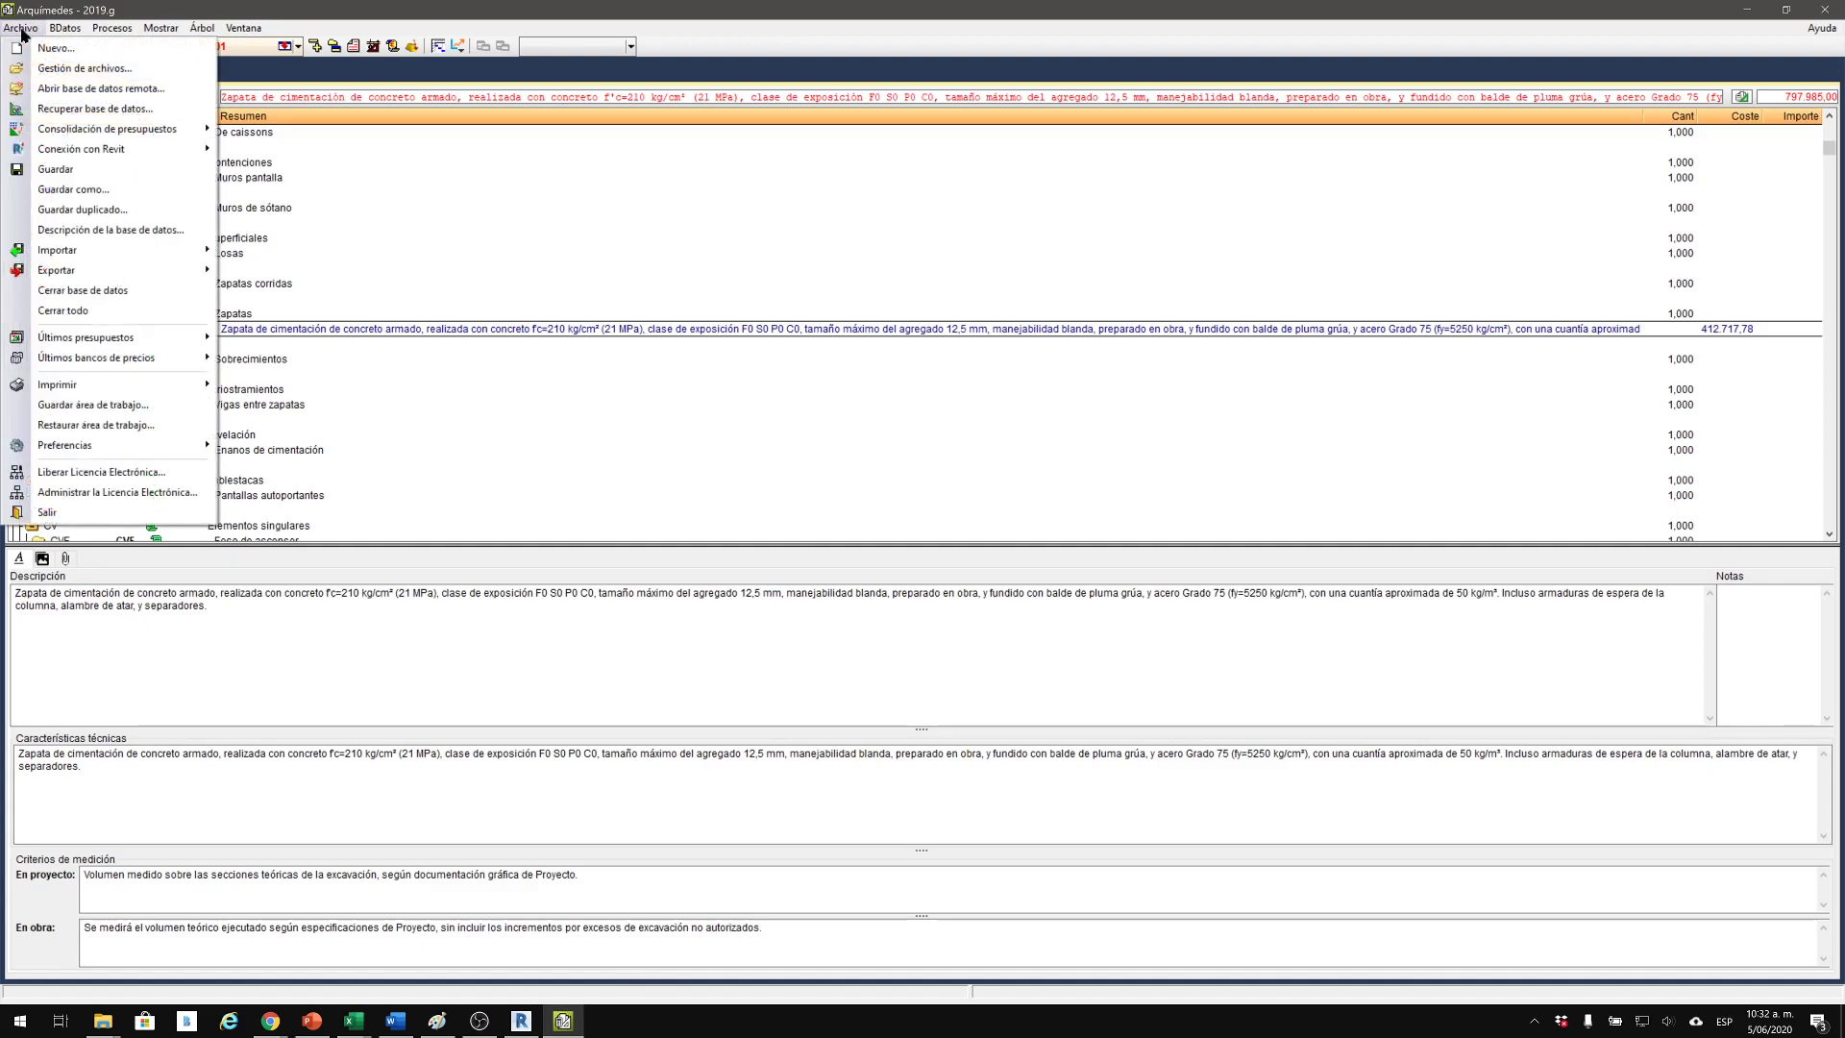
pyautogui.moveTo(110, 260)
pyautogui.moveTo(99, 154)
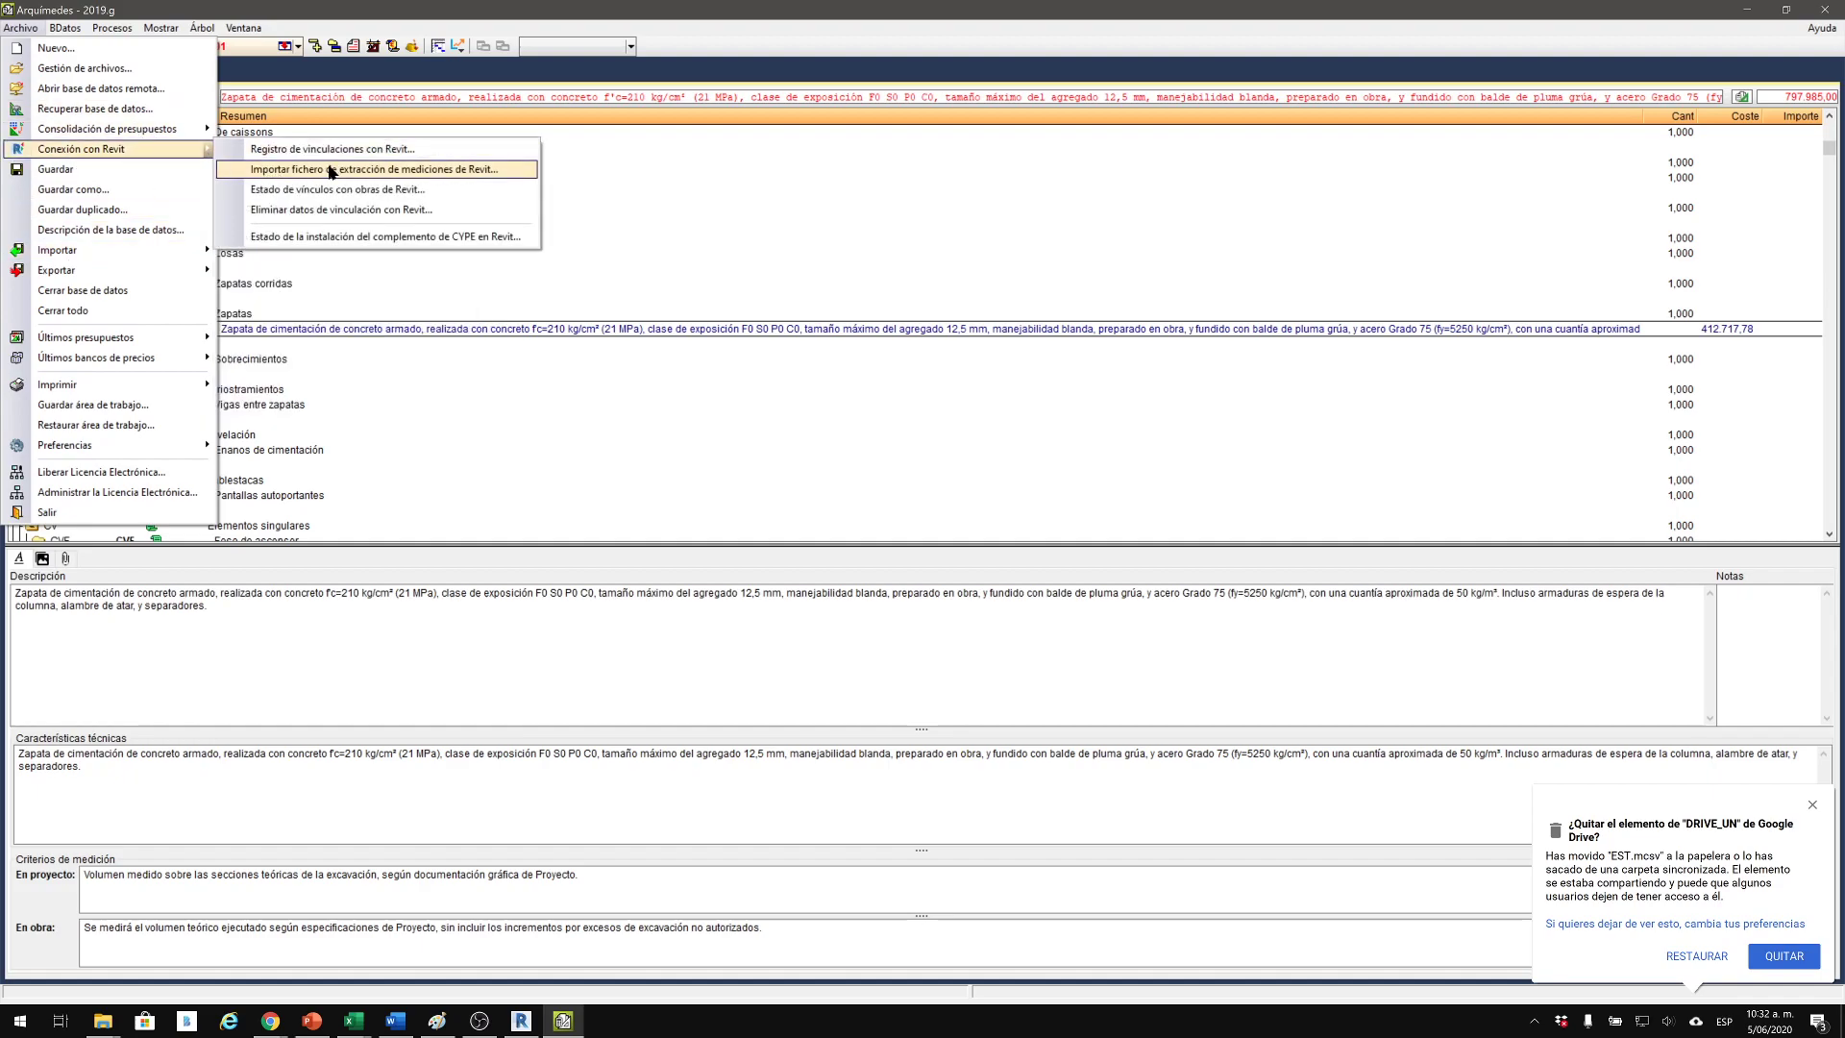
pyautogui.click(332, 170)
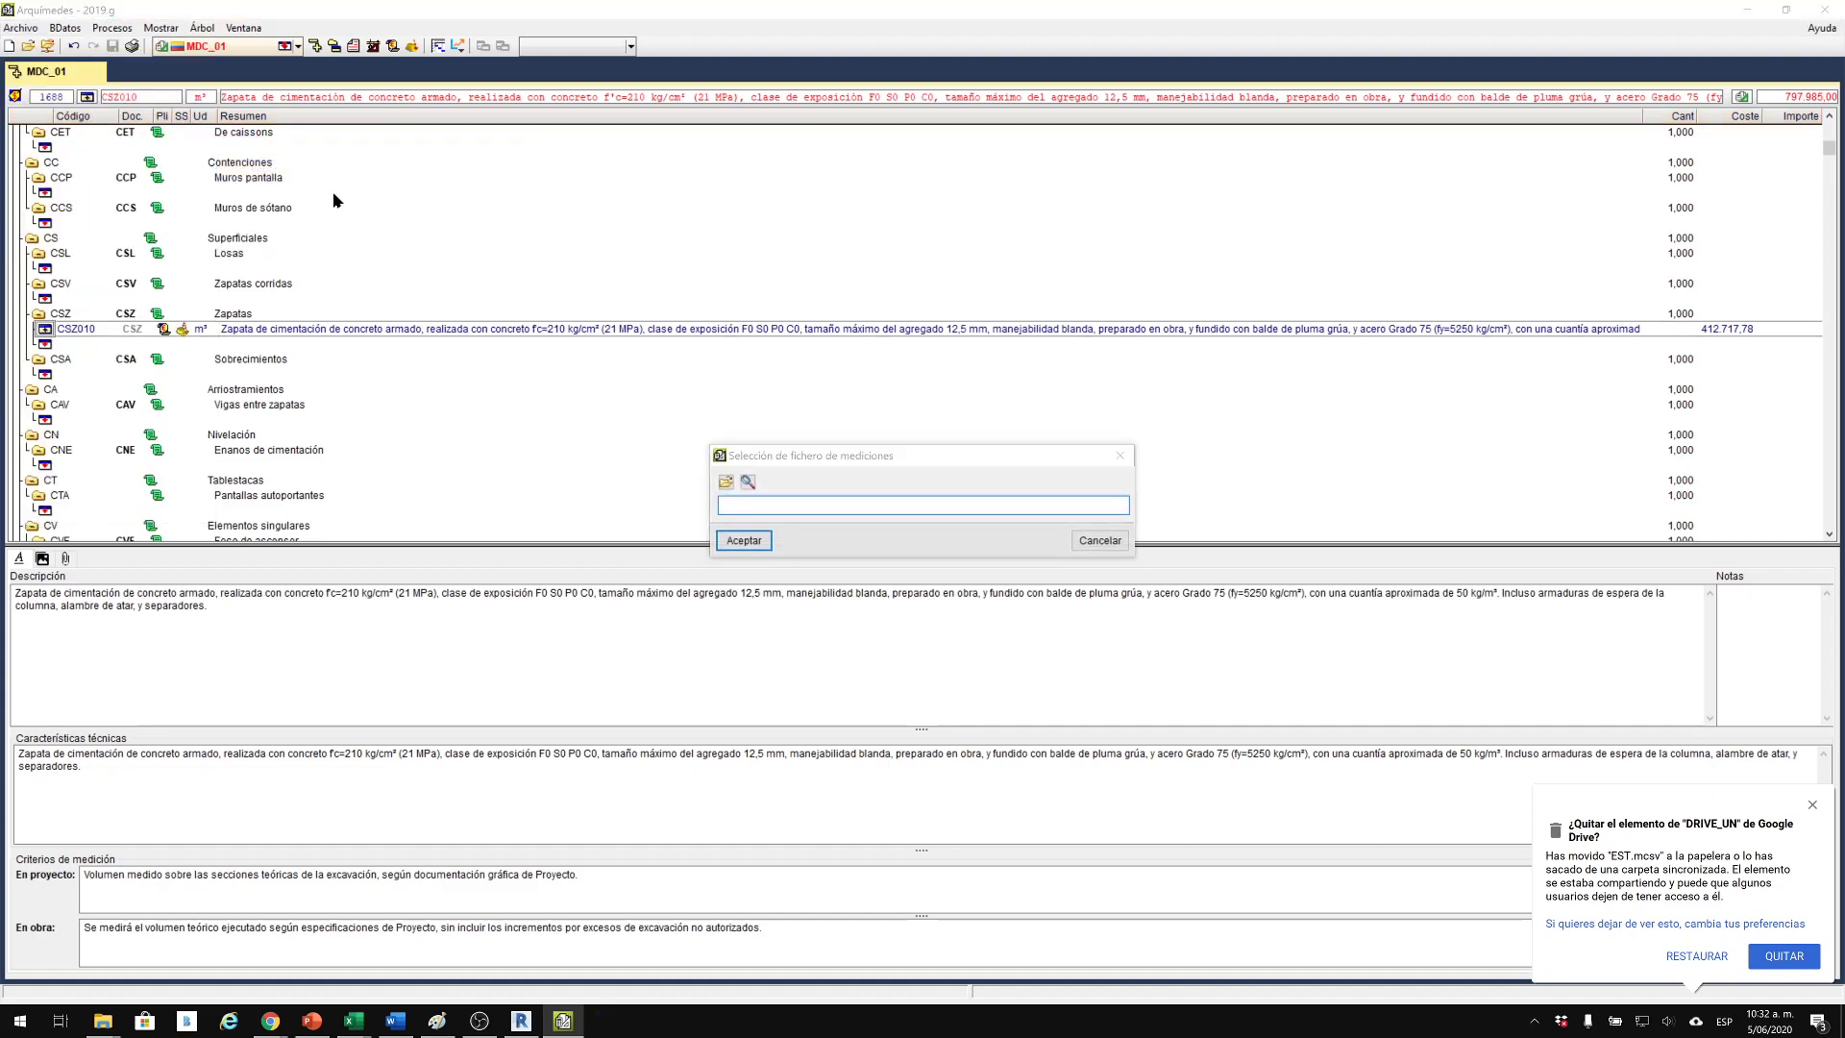
pyautogui.click(725, 482)
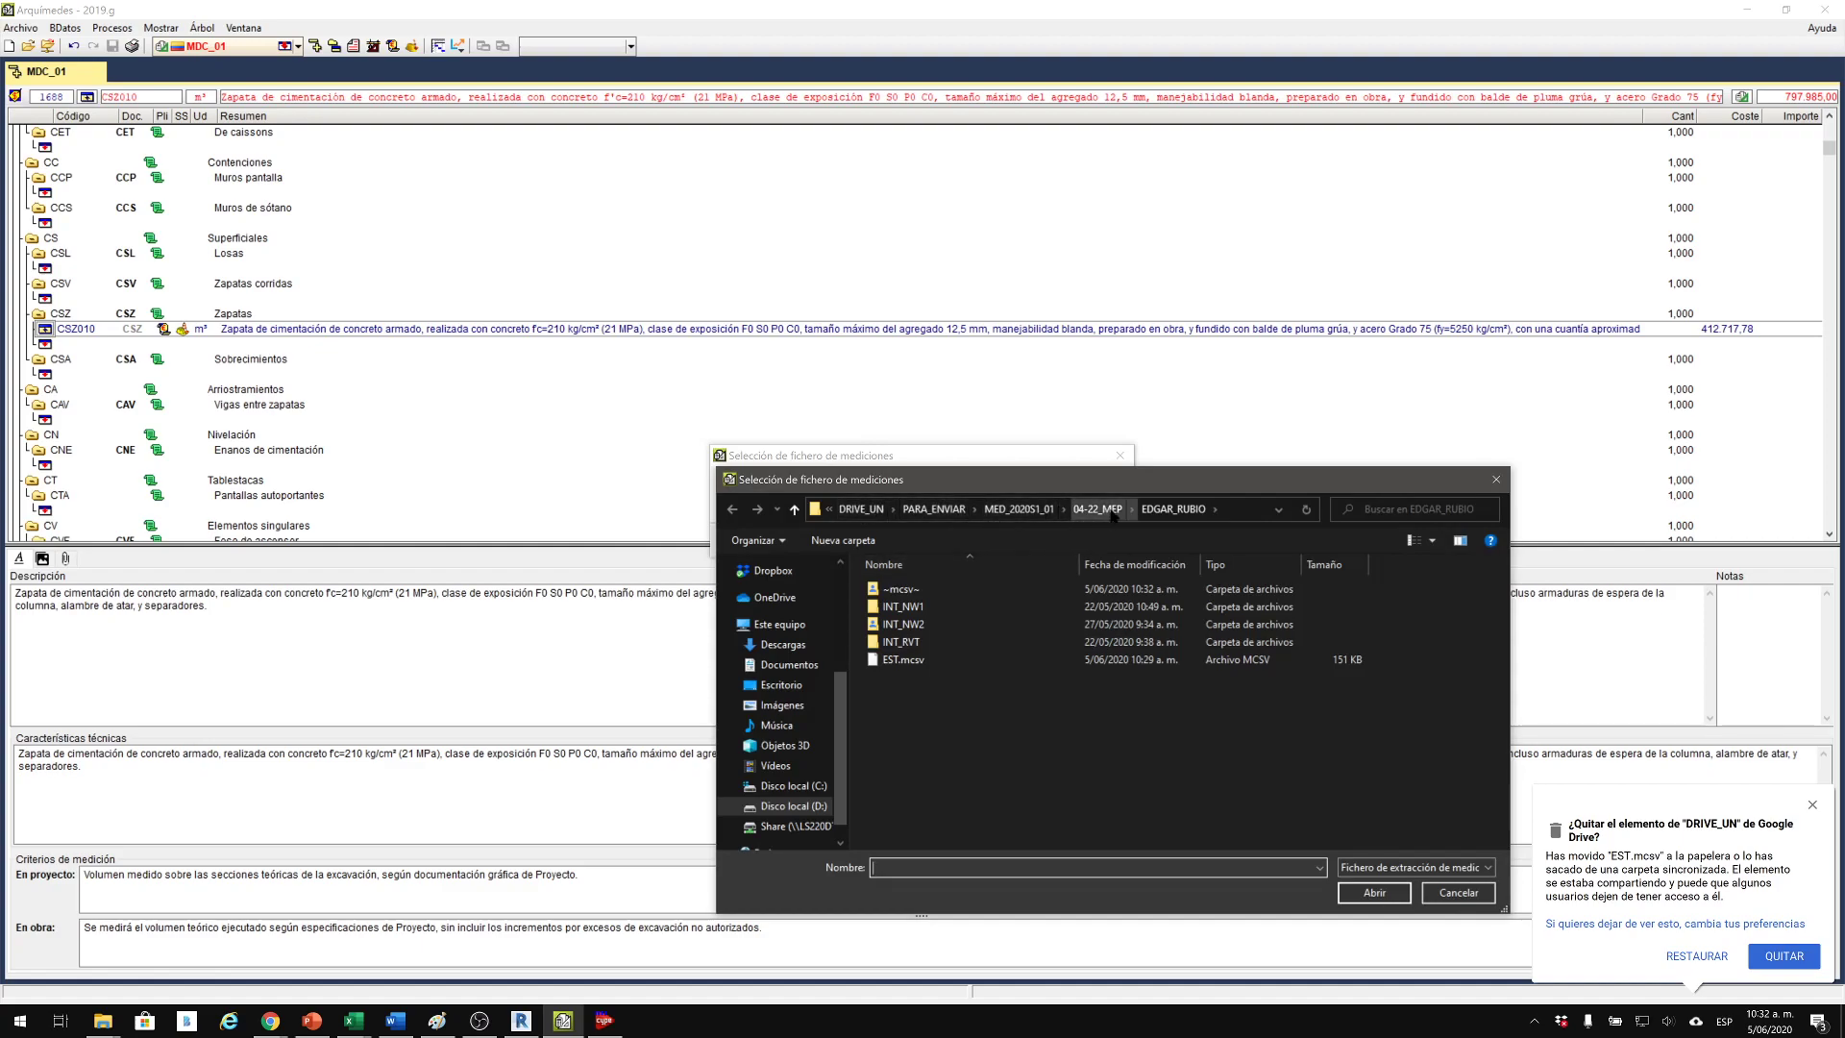
pyautogui.click(931, 661)
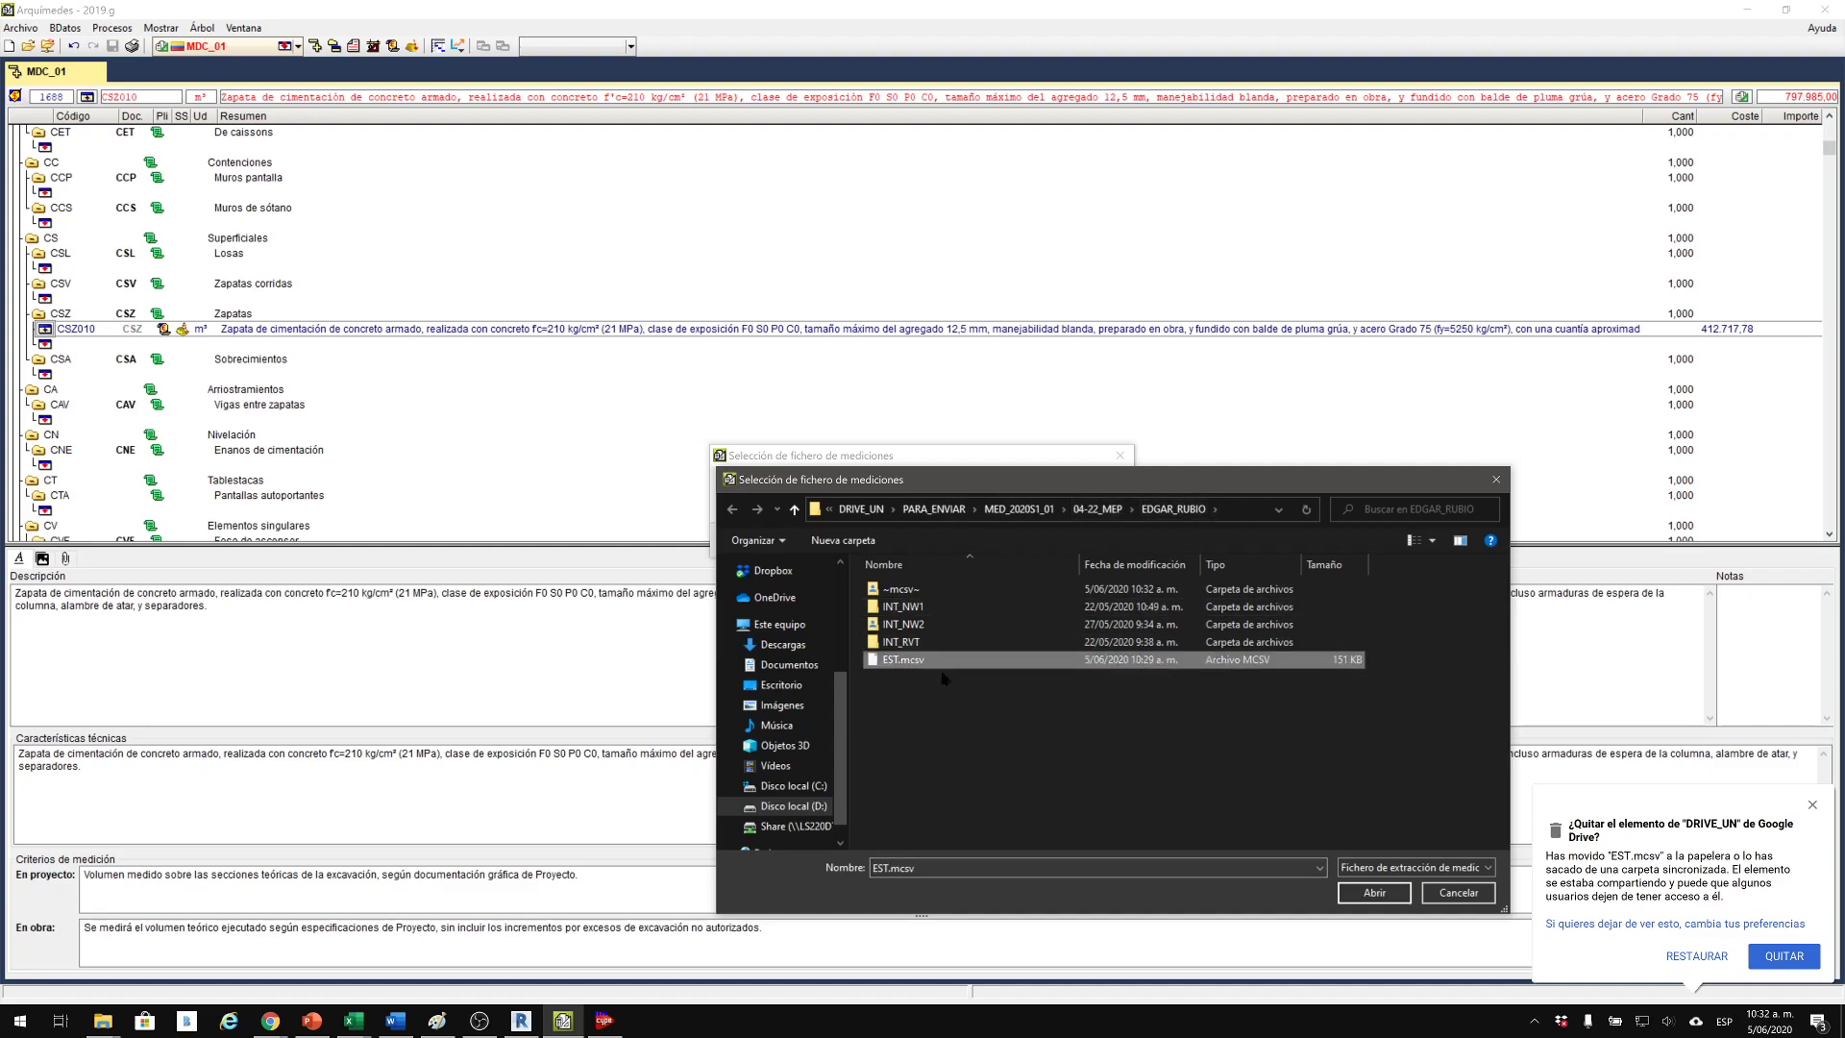
pyautogui.click(1392, 897)
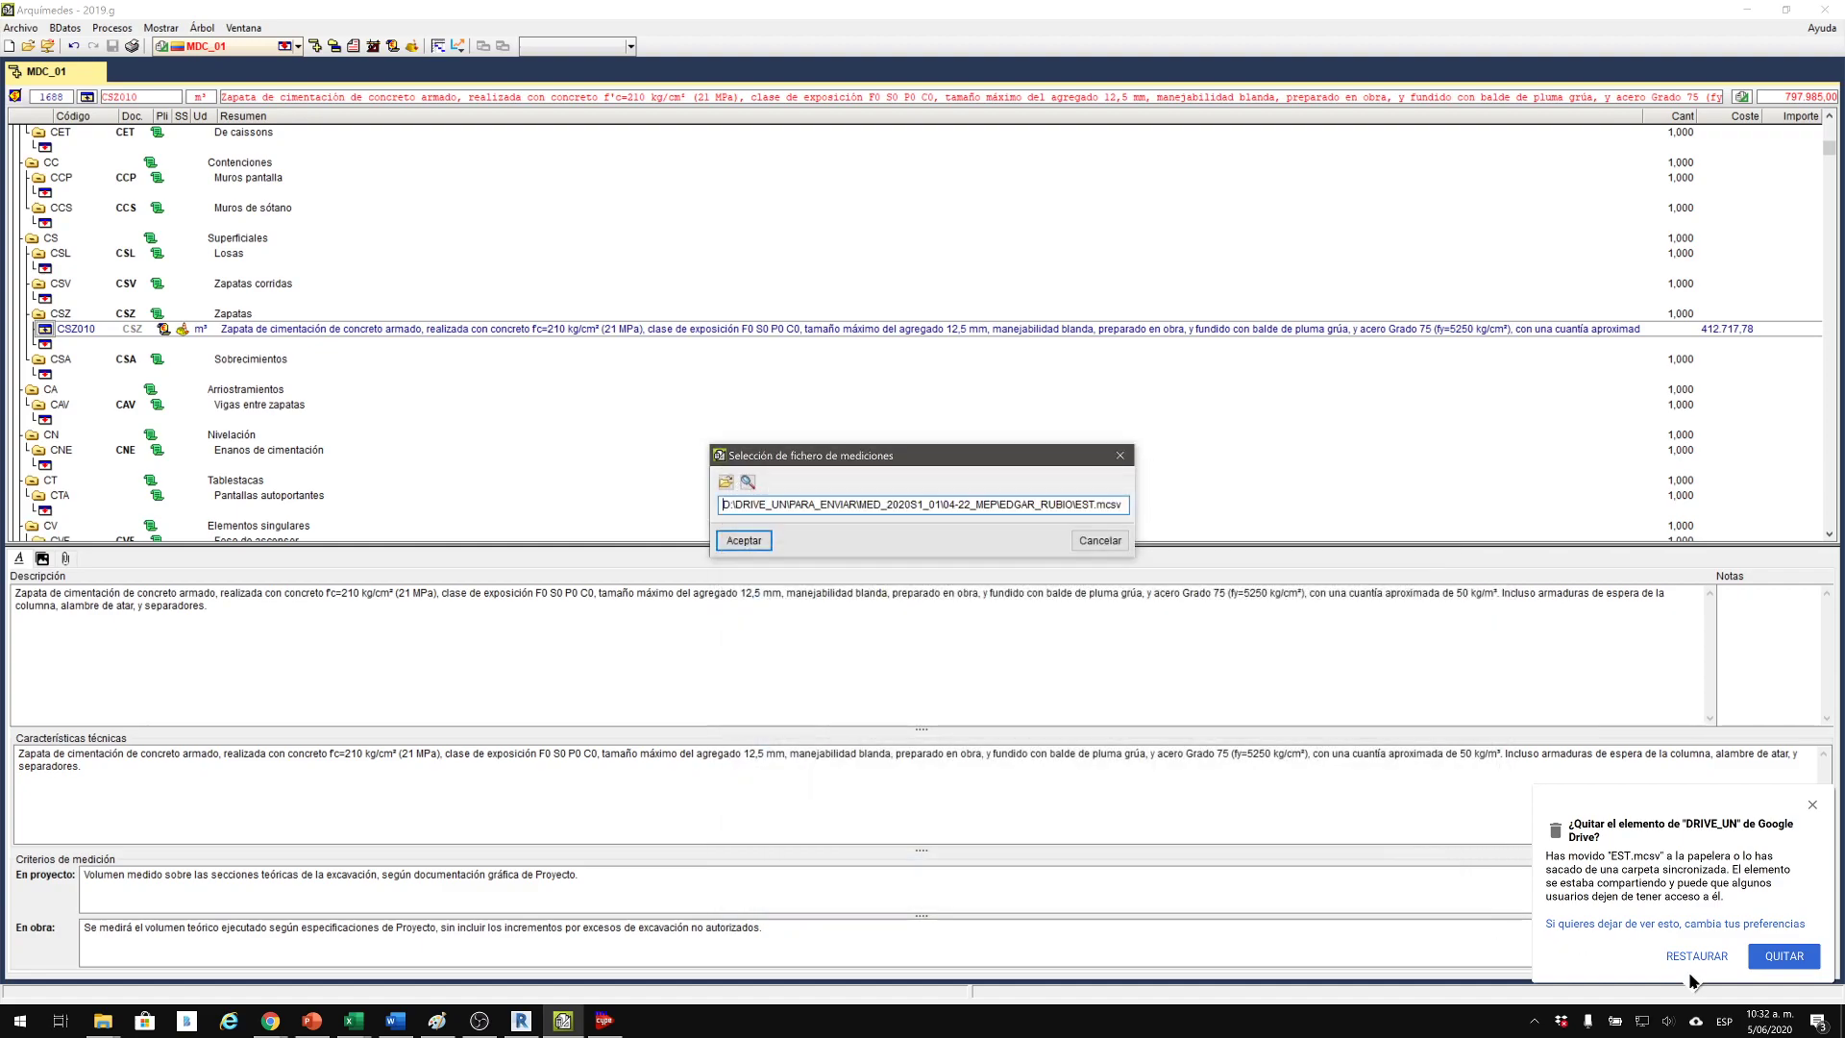
pyautogui.click(1785, 957)
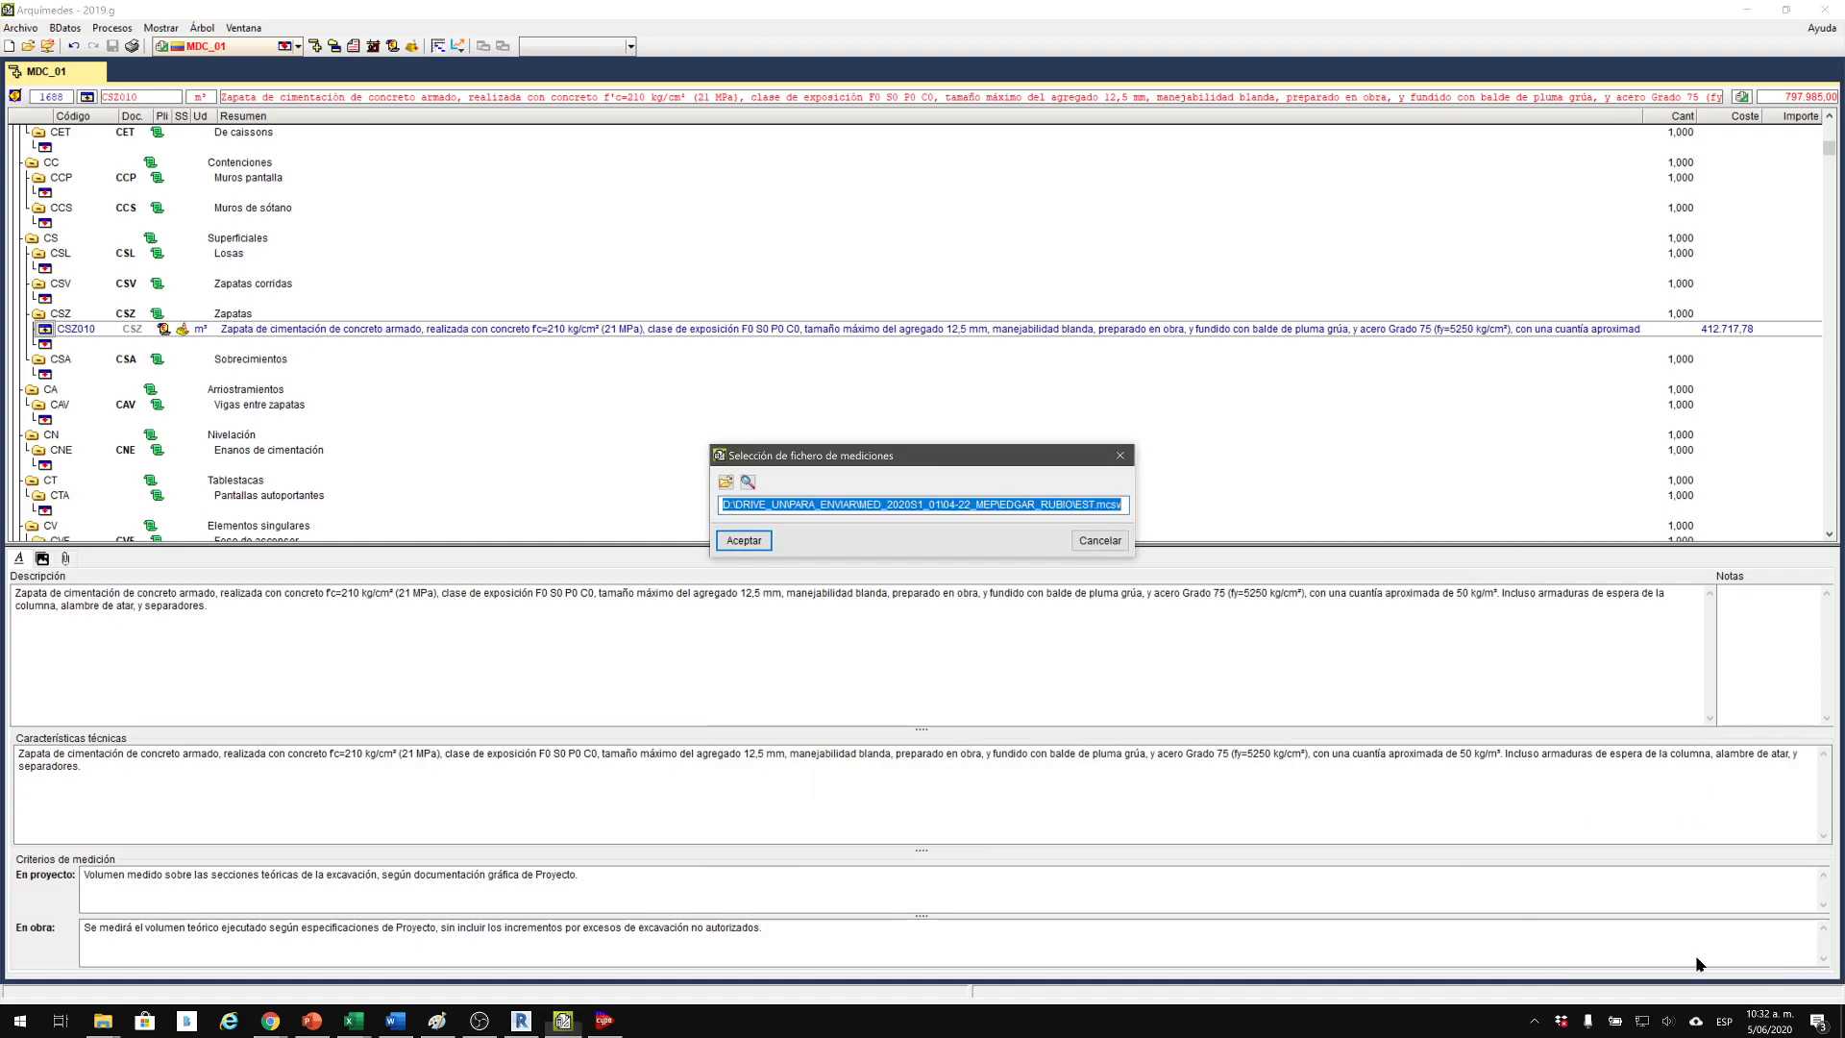
pyautogui.click(747, 541)
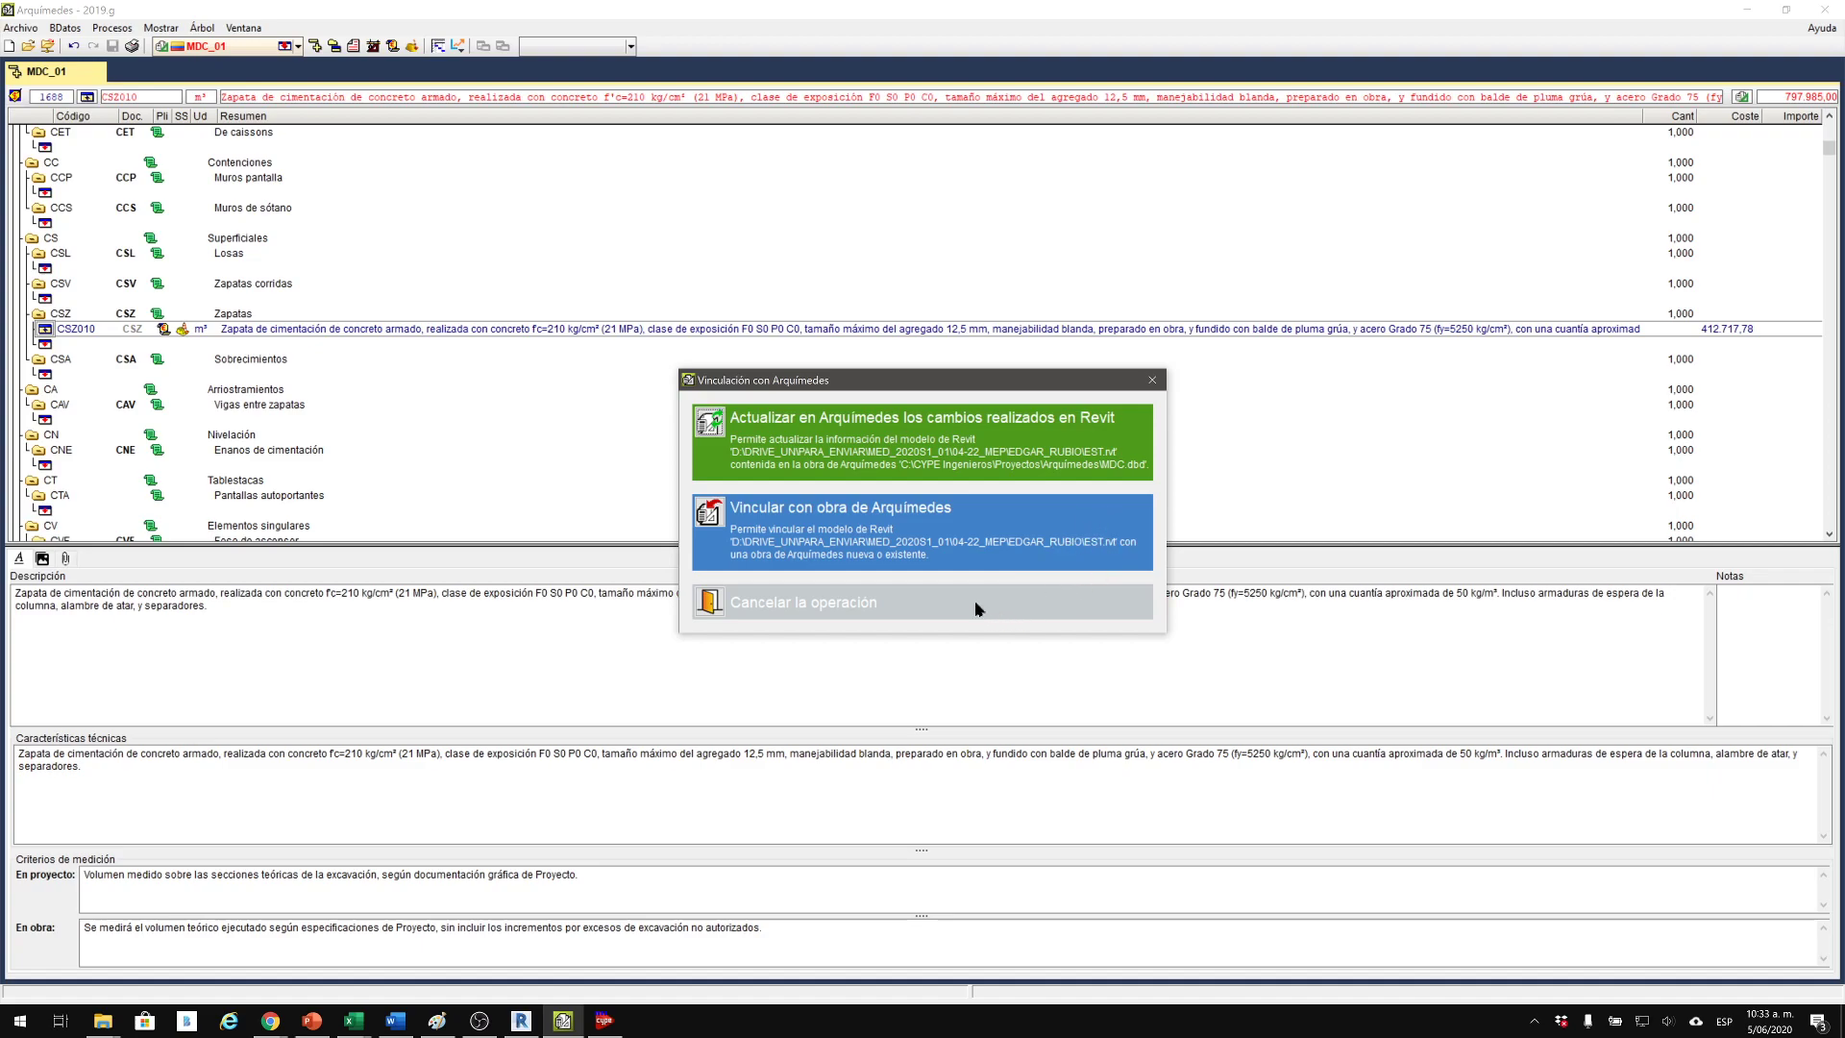
# Link the Revit model with the open budget MDC_01, keeping the databases associated with the budget as the source for missing items.
pyautogui.click(913, 549)
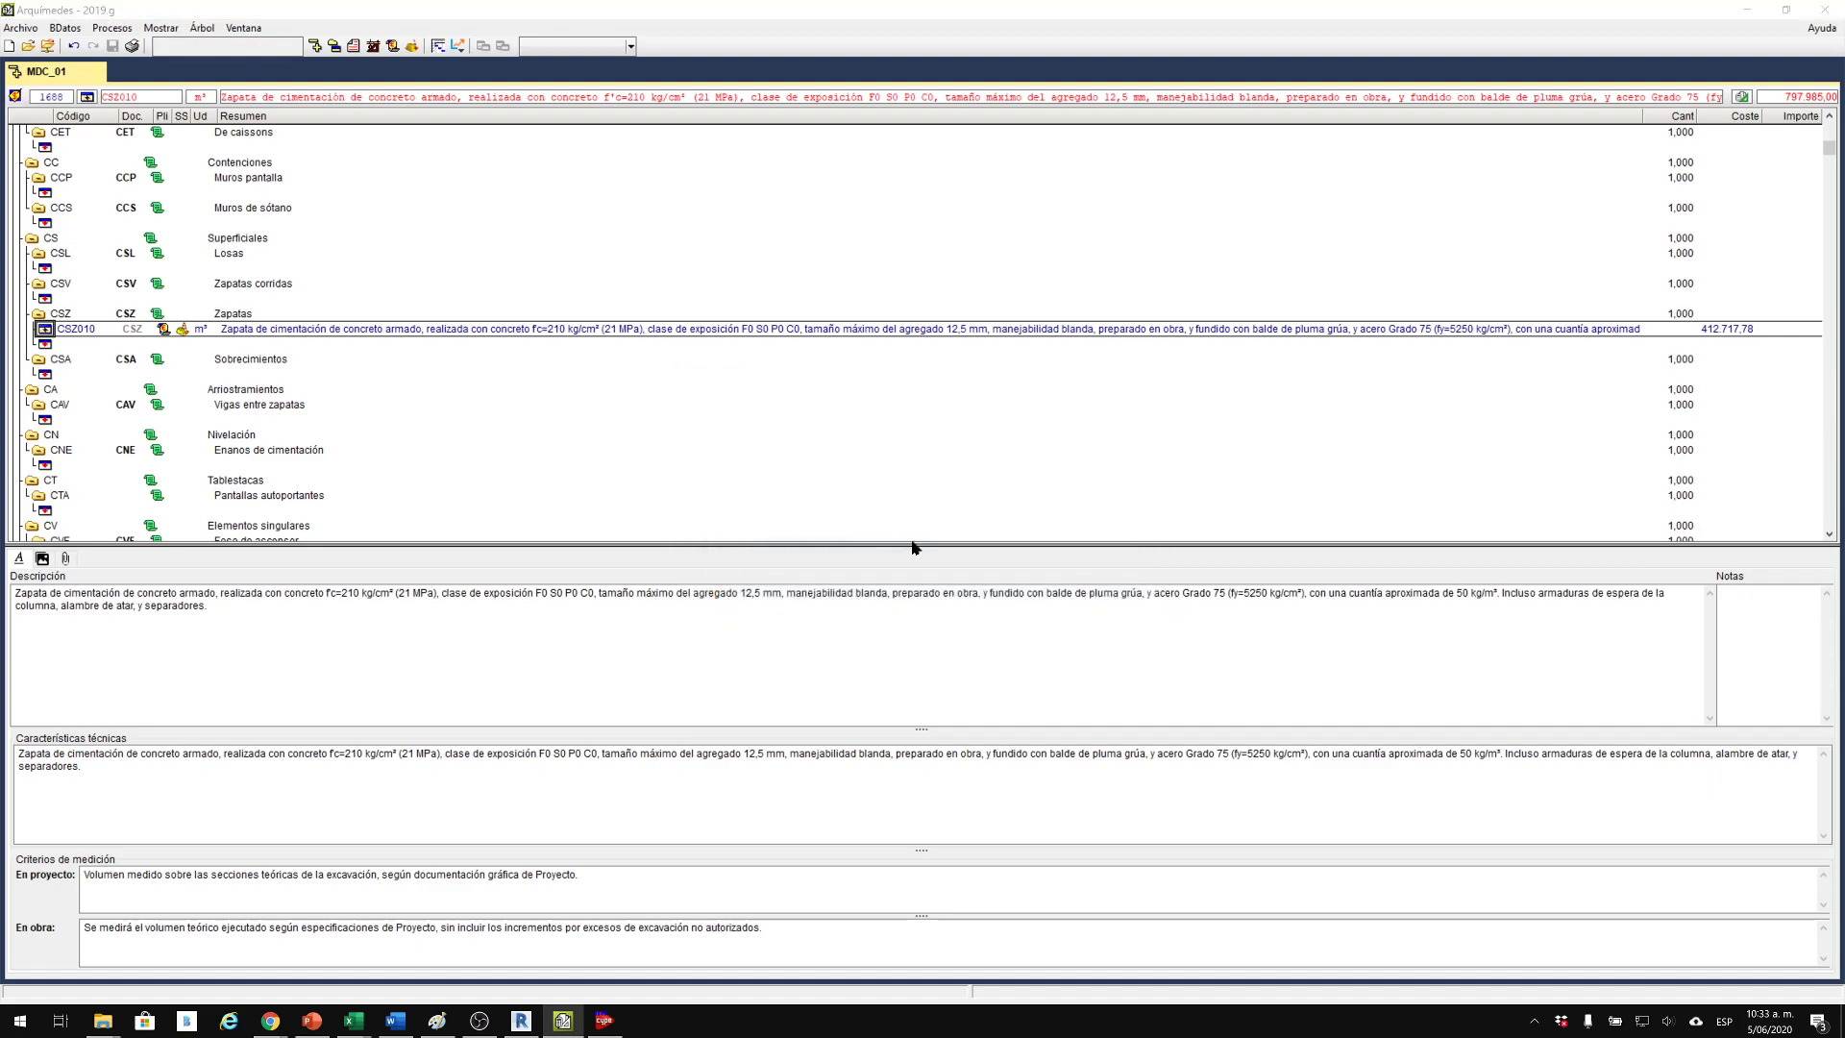
pyautogui.moveTo(858, 405); pyautogui.dragTo(850, 323)
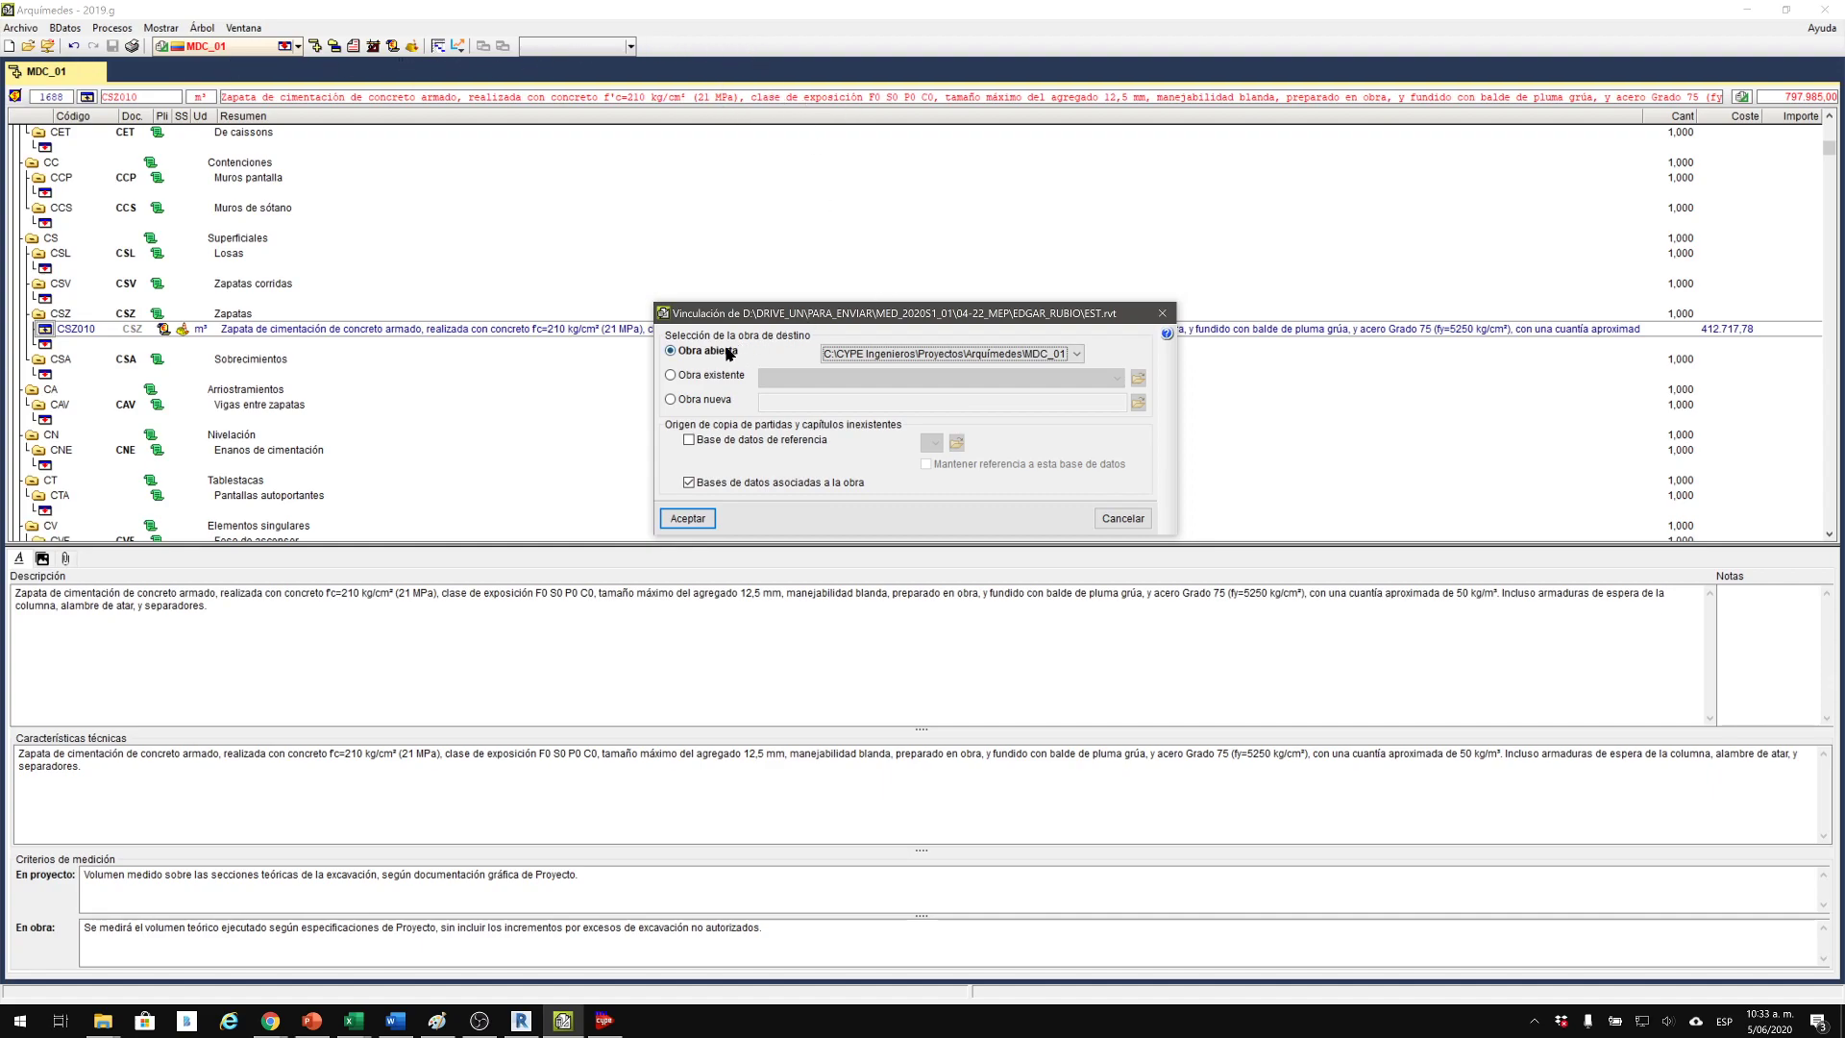
pyautogui.click(957, 355)
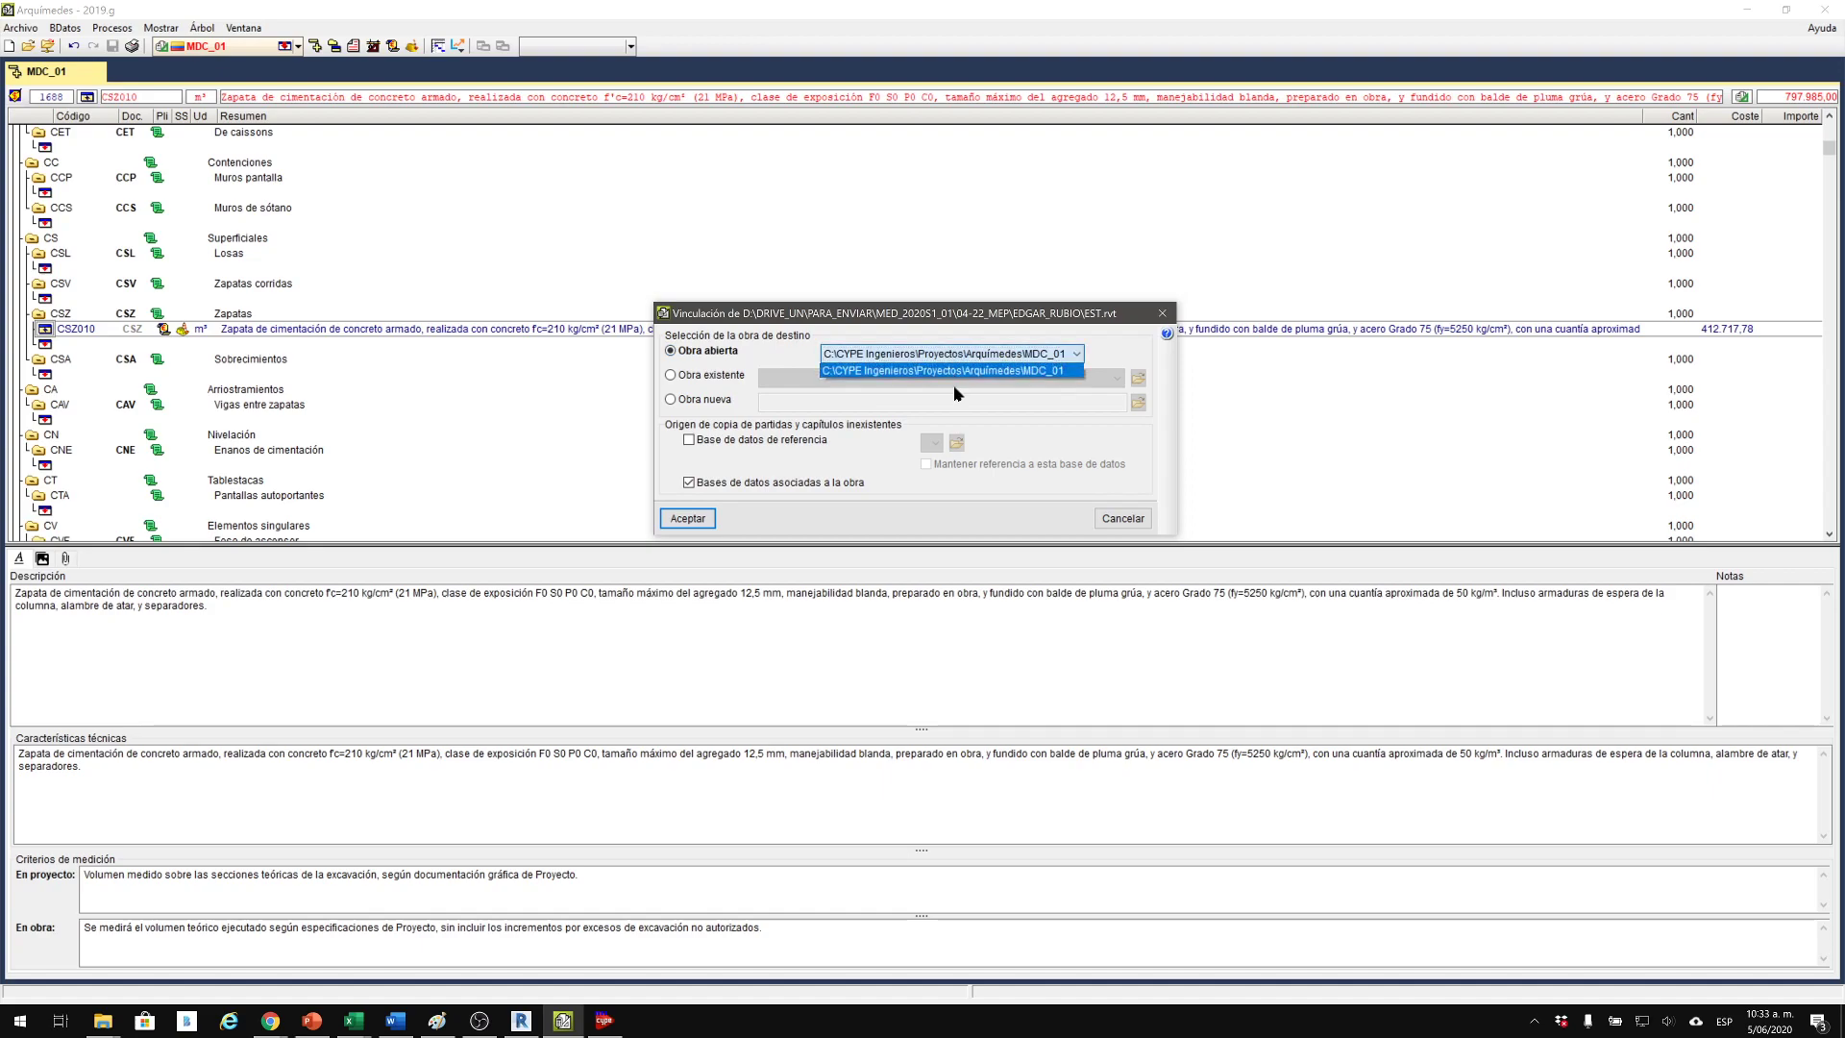
pyautogui.click(938, 333)
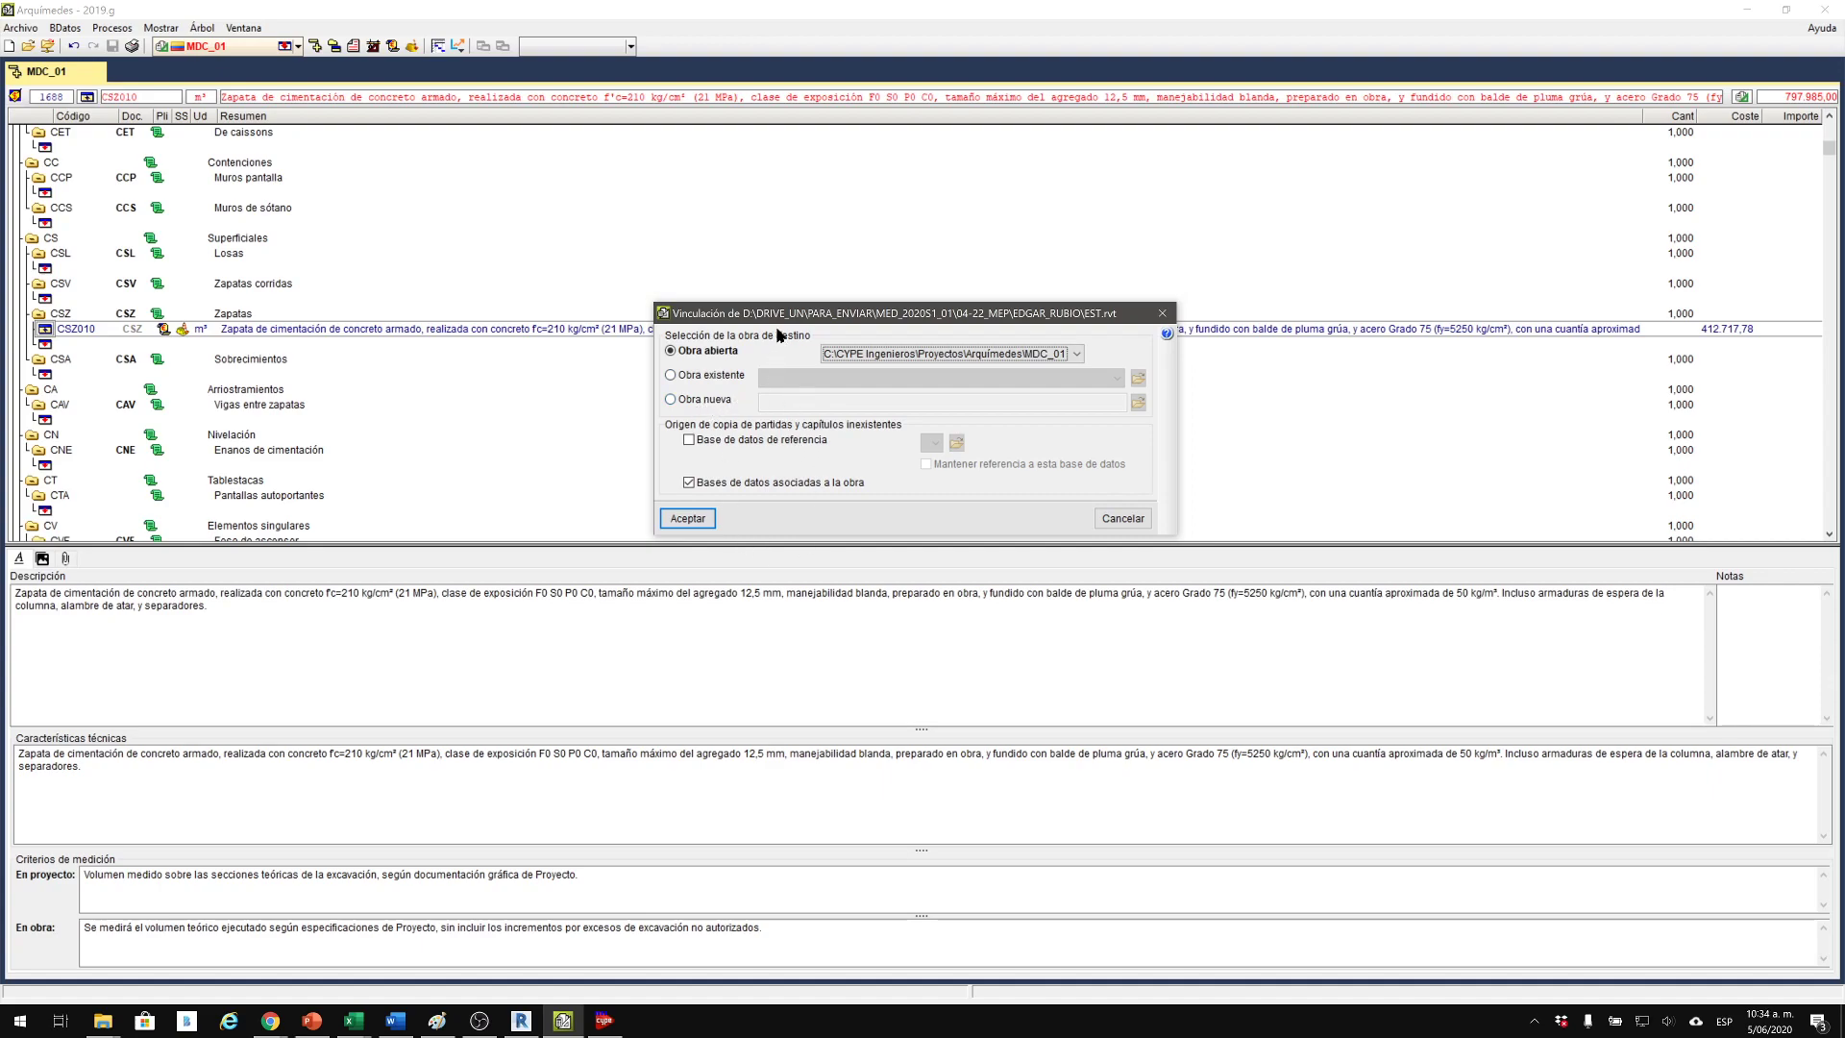
pyautogui.moveTo(788, 320)
pyautogui.mouseDown()
pyautogui.moveTo(846, 312)
pyautogui.moveTo(769, 315)
pyautogui.mouseUp()
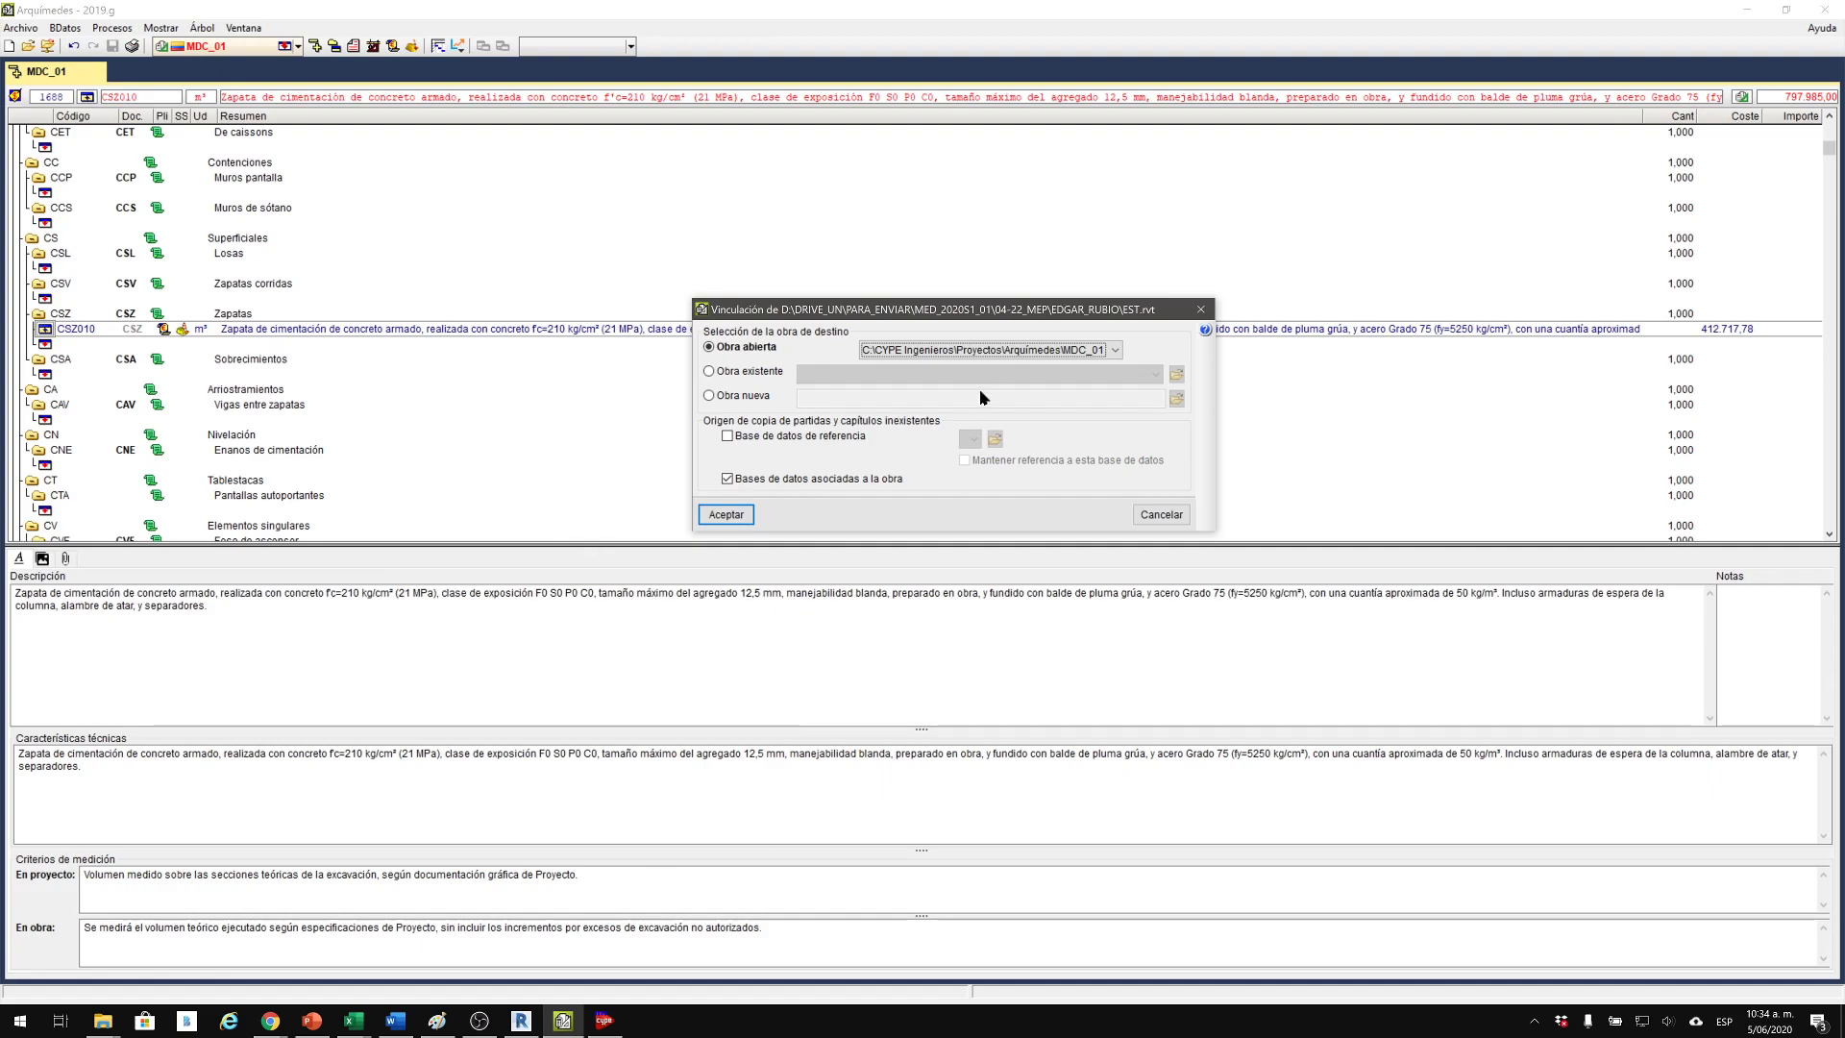
pyautogui.click(726, 514)
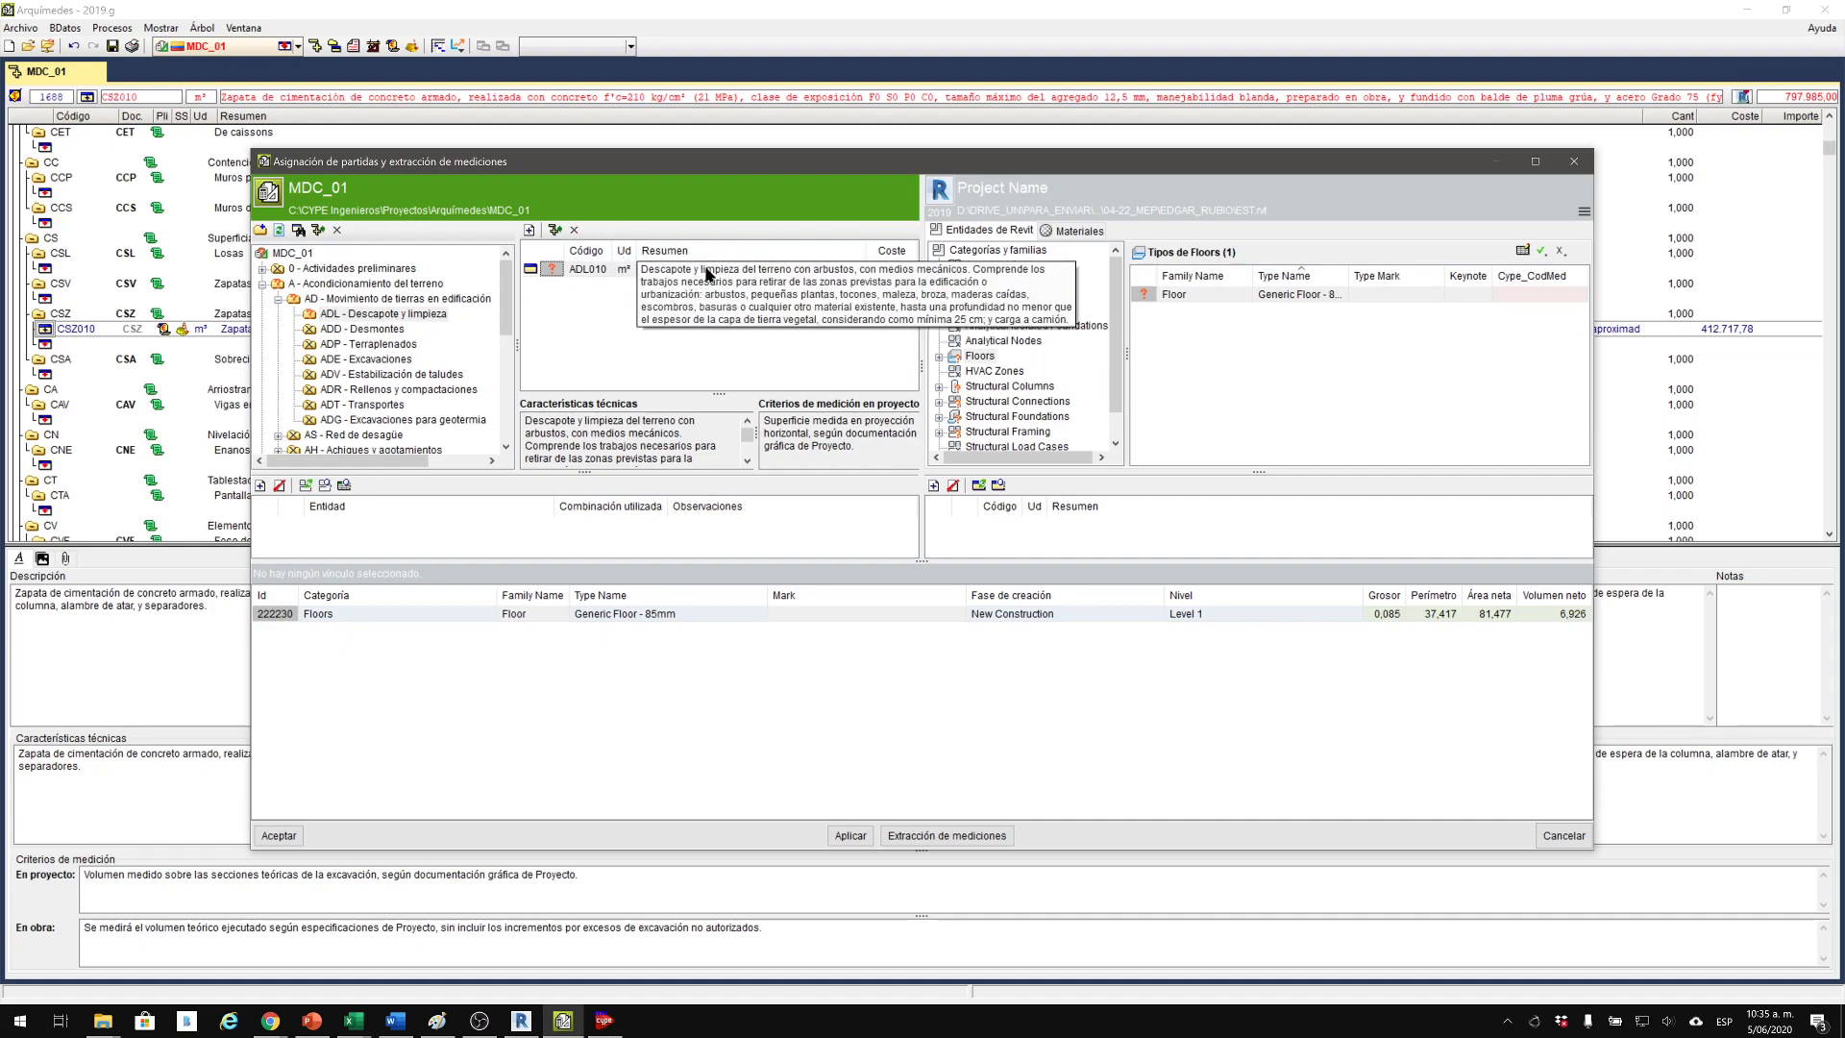
# Select the CSZ - Zapatas chapter under C - Cimentaciones, CS - Superficiales in the MDC_01 budget tree.
pyautogui.scroll(-2, 368, 365)
pyautogui.scroll(-1, 368, 366)
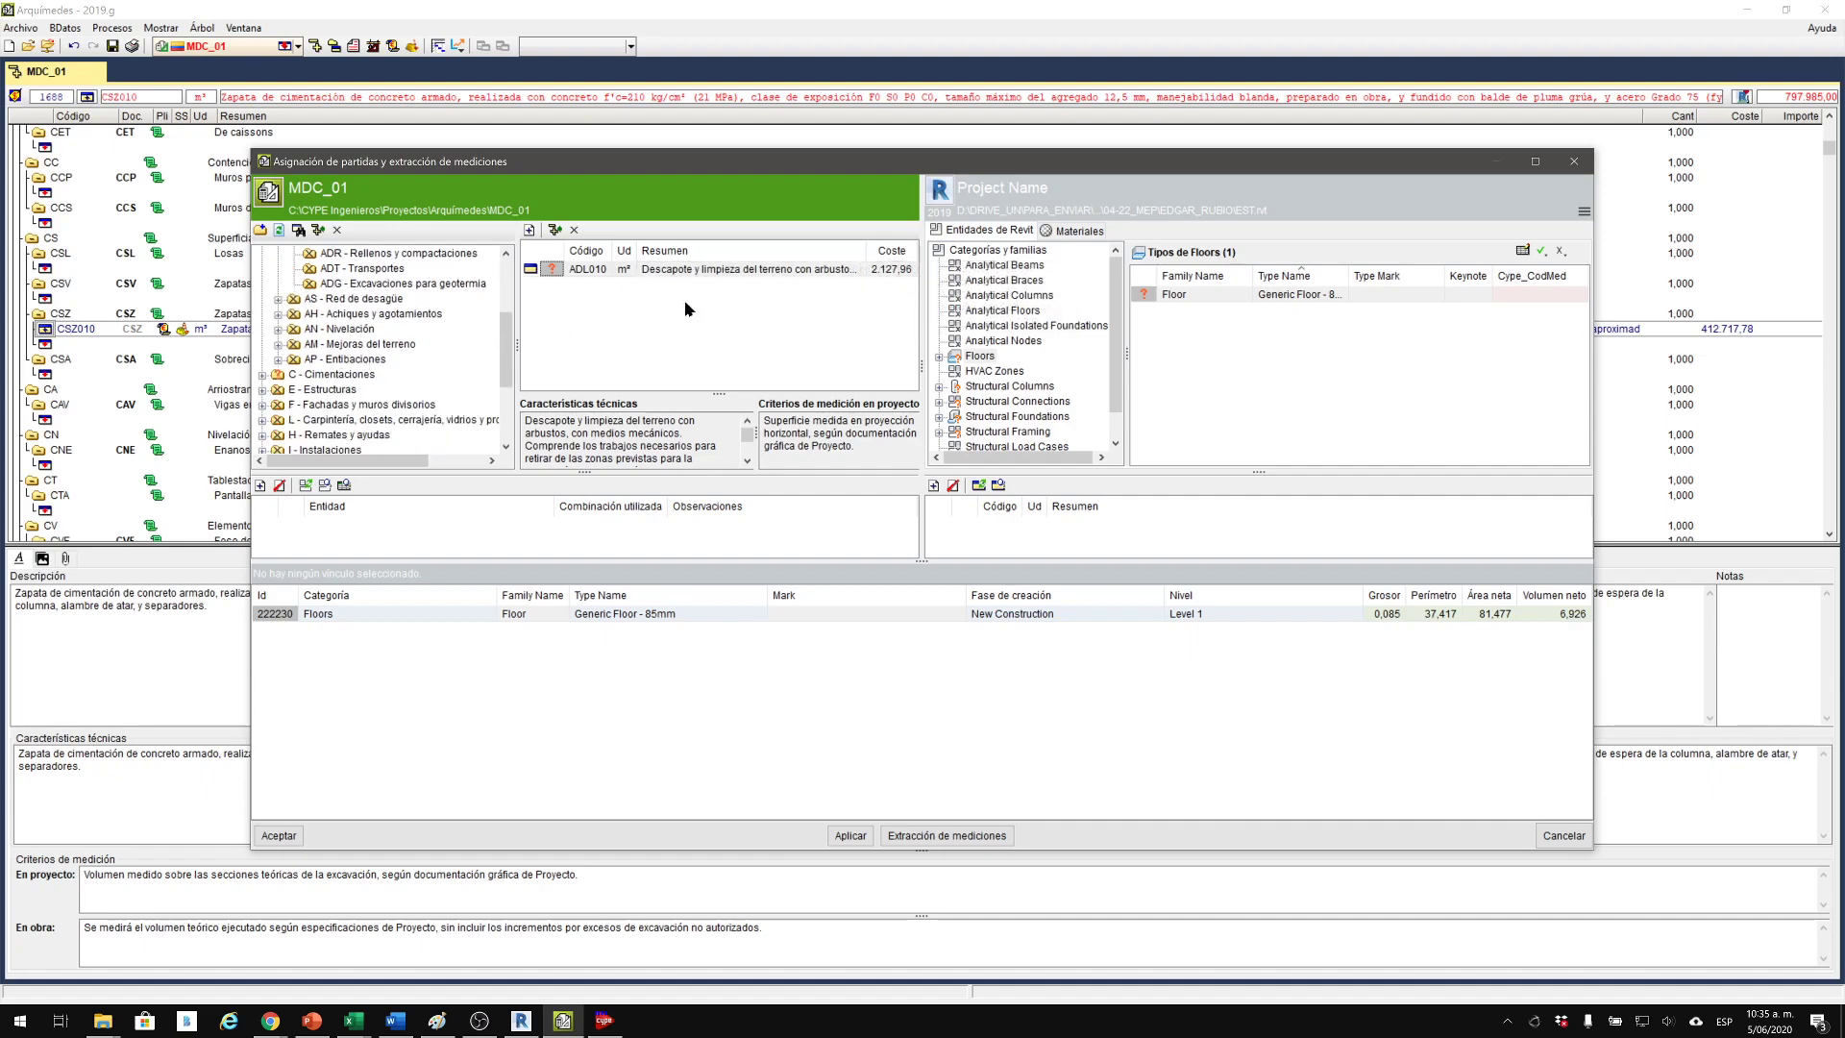
pyautogui.click(297, 374)
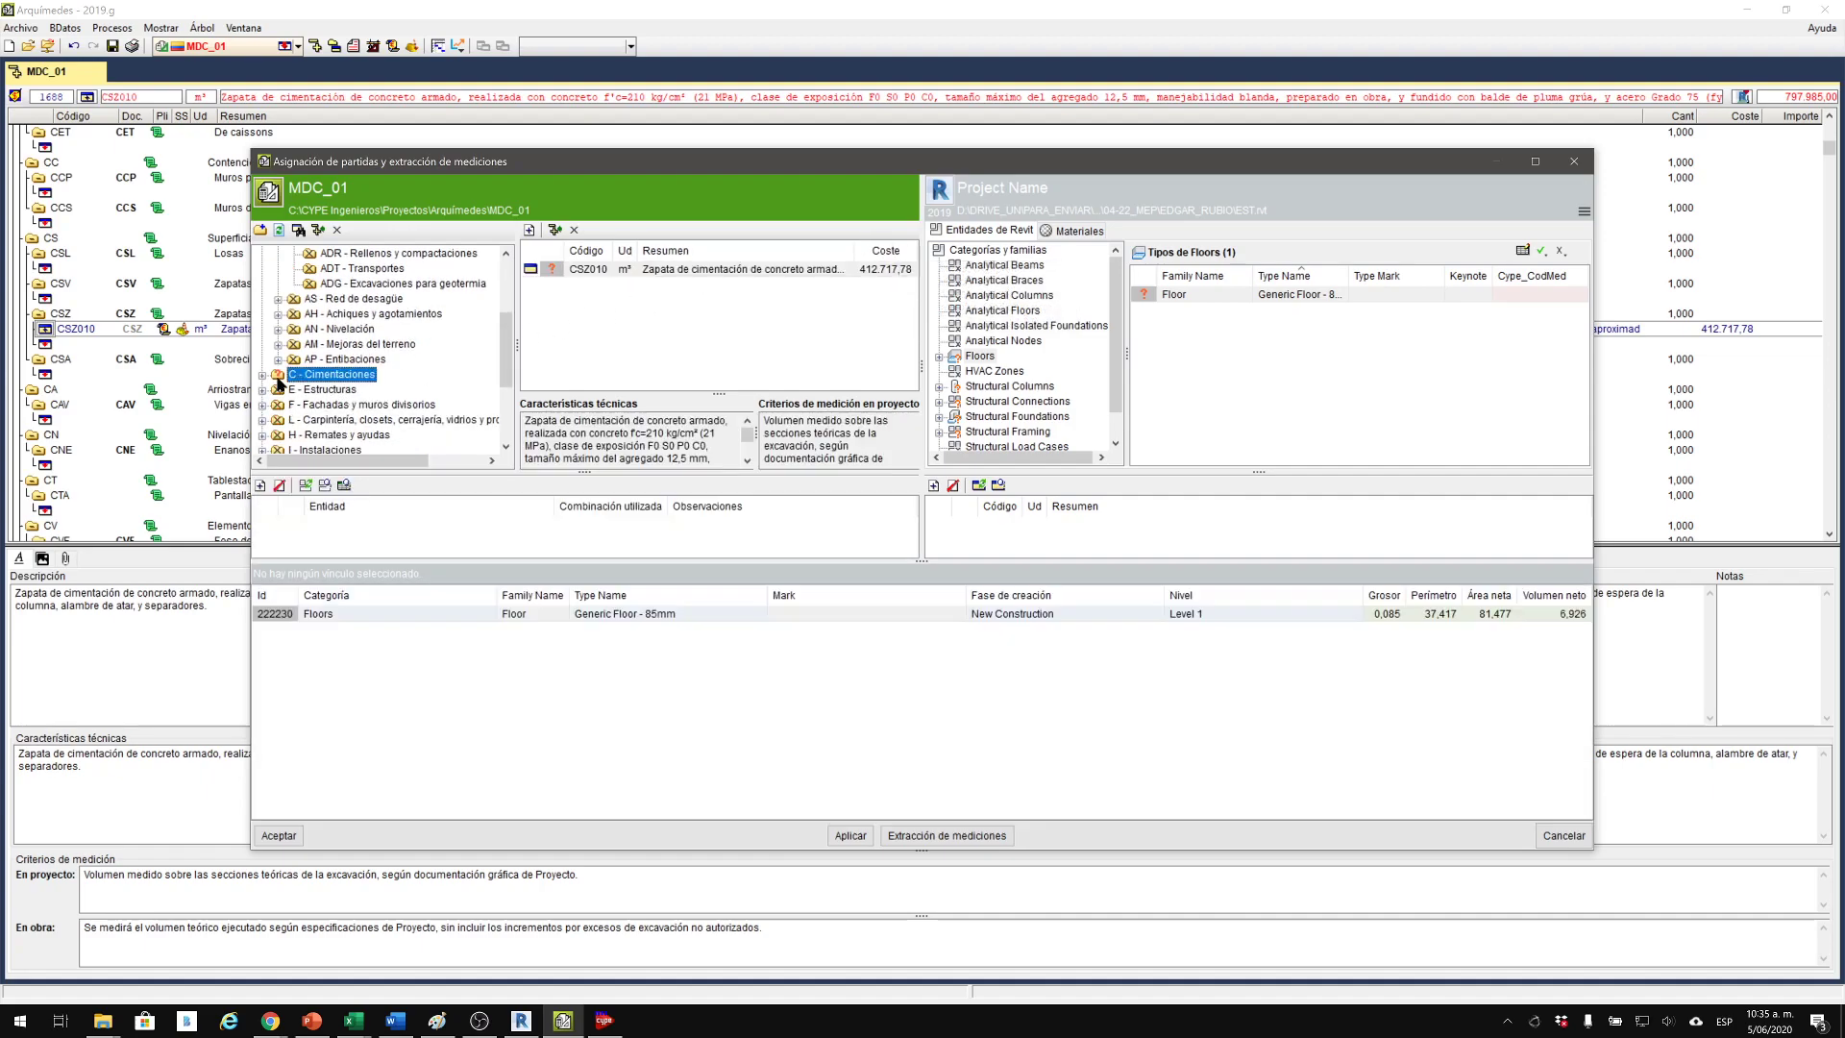
pyautogui.click(262, 374)
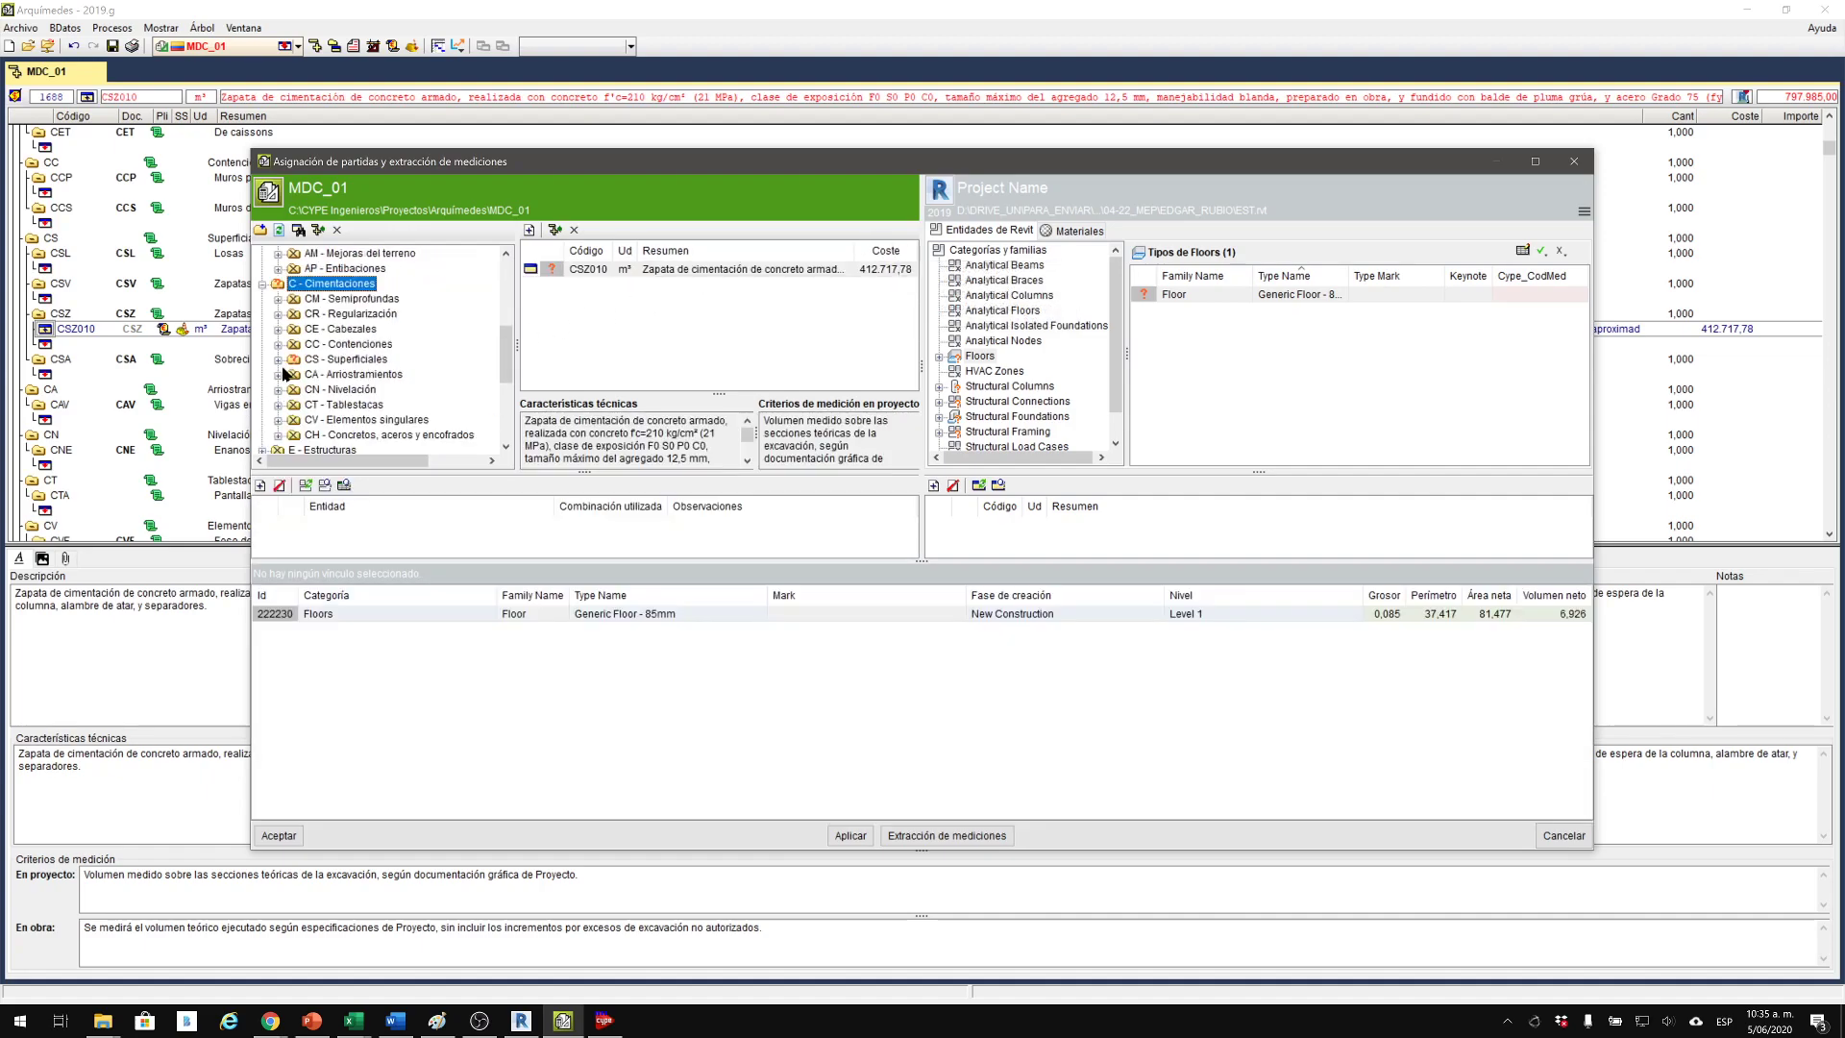
pyautogui.click(279, 360)
pyautogui.click(339, 404)
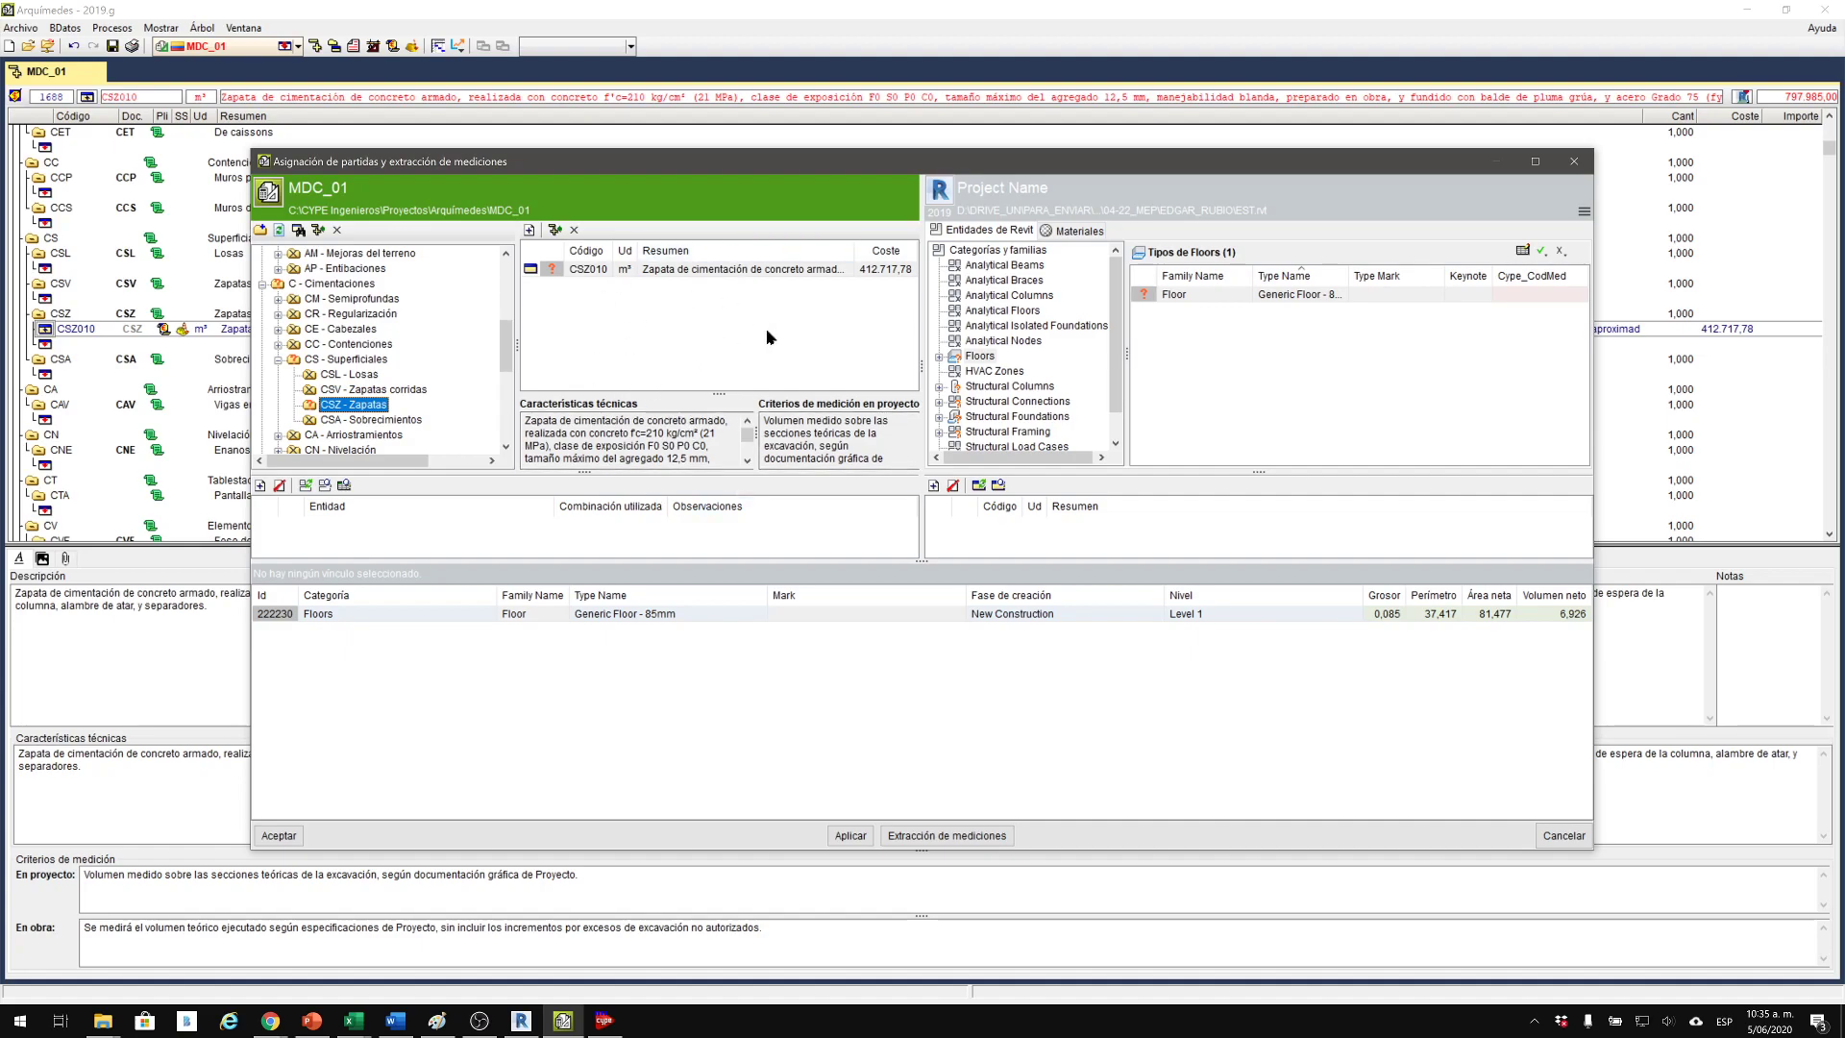
# Display the types of the M_Pile Cap-2 Pile family within the Revit Structural Foundations category.
pyautogui.scroll(-1, 1051, 336)
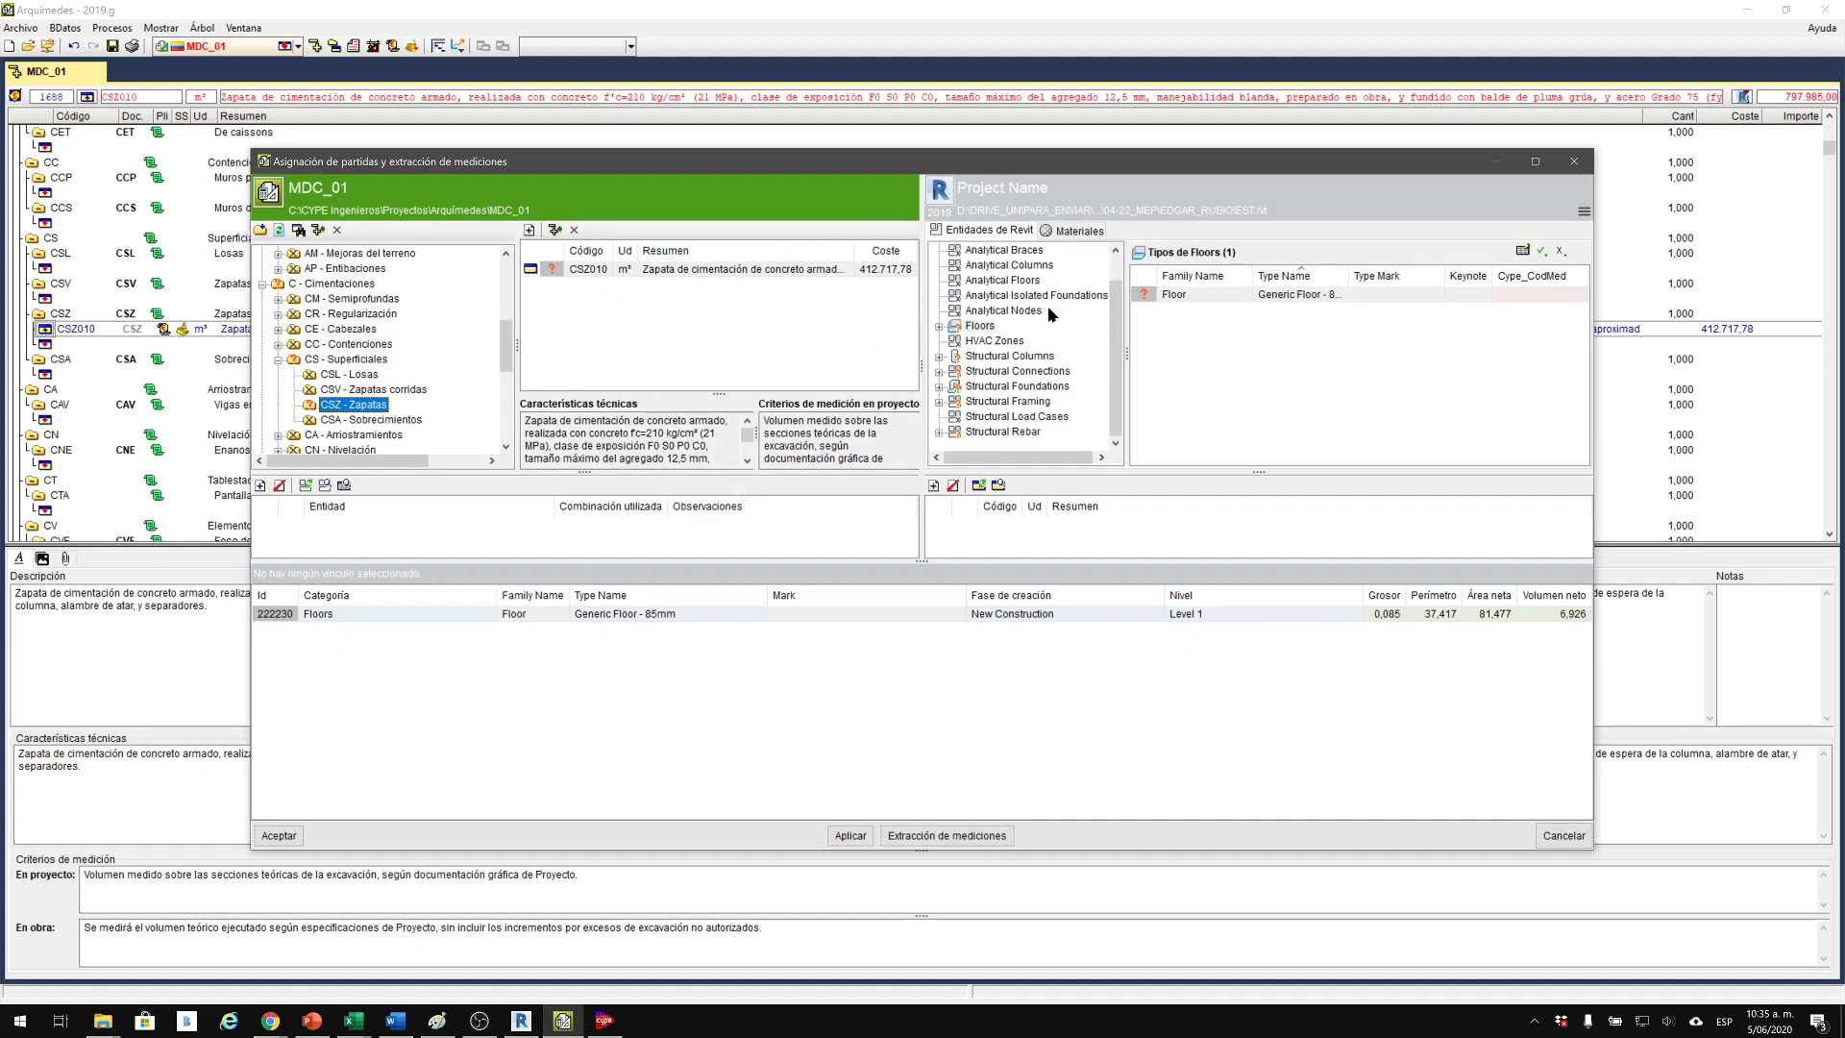
pyautogui.click(1171, 296)
pyautogui.click(940, 387)
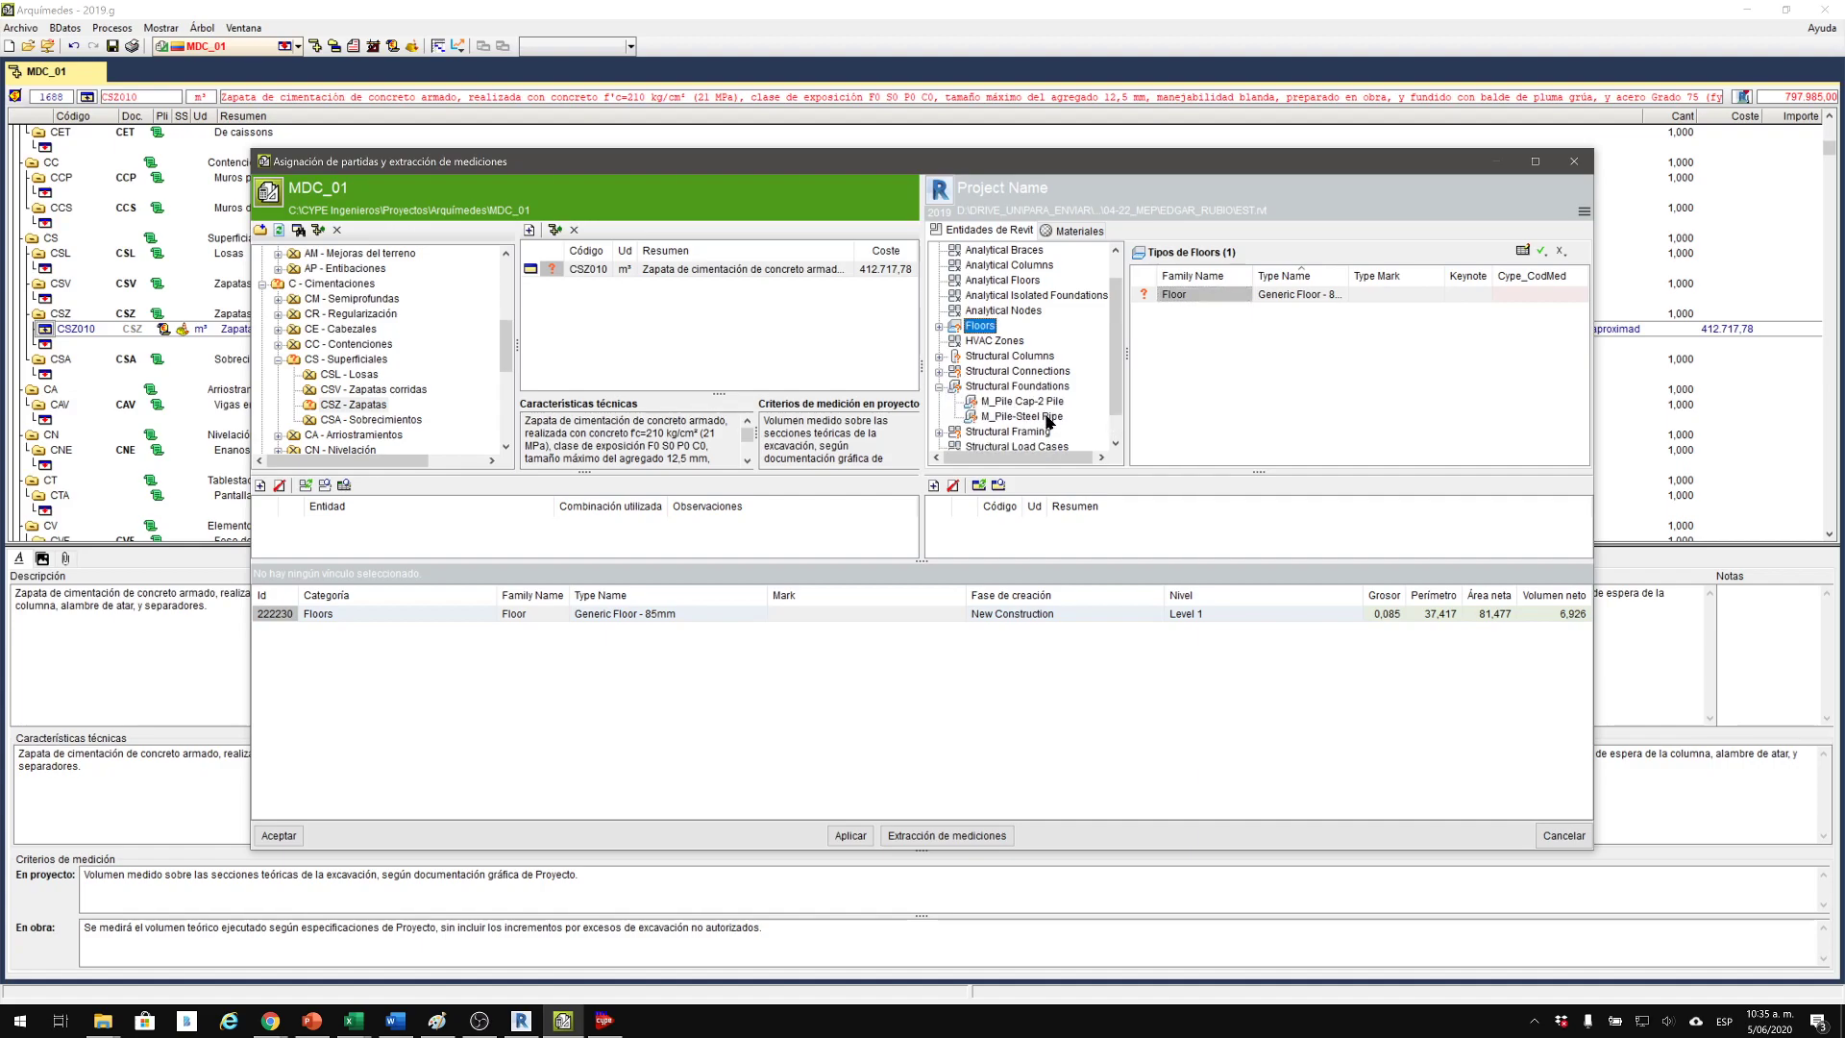
pyautogui.click(1043, 402)
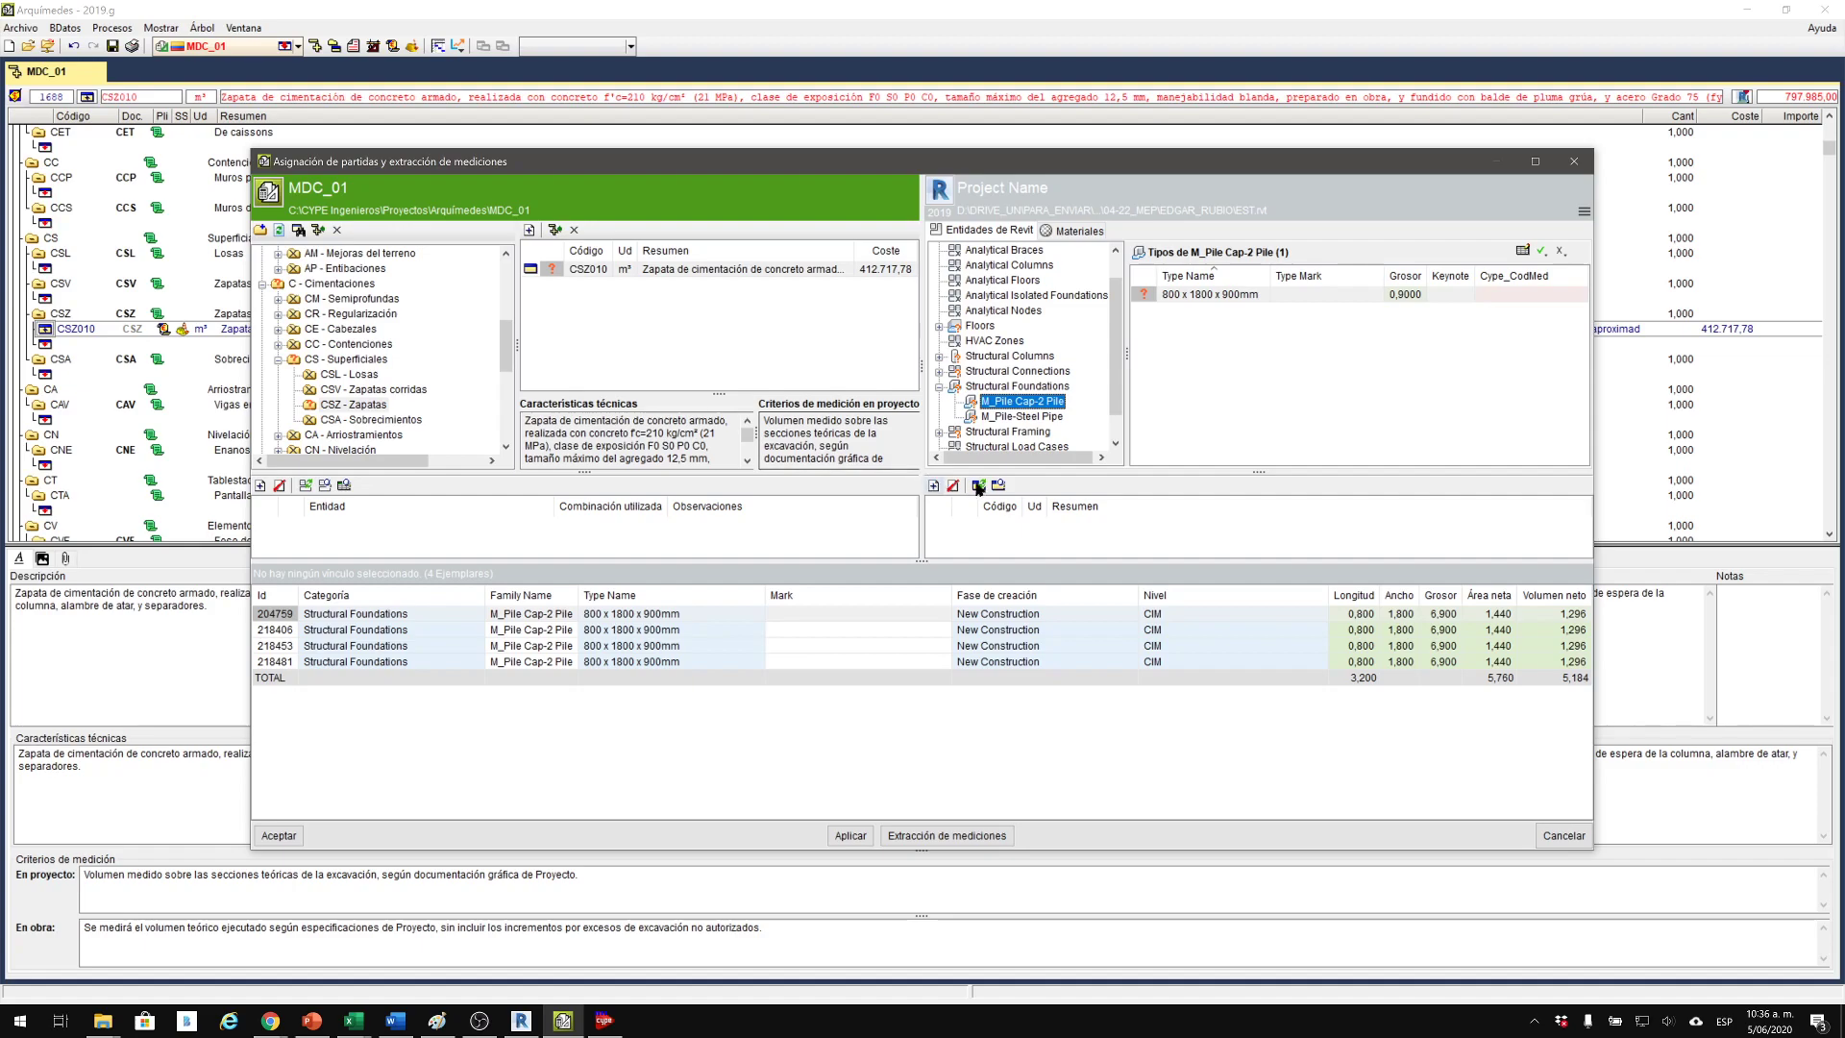
# Link the M_Pile Cap-2 Pile type 800 x 1800 x 900mm with the footing item CSZ010.
pyautogui.click(1174, 295)
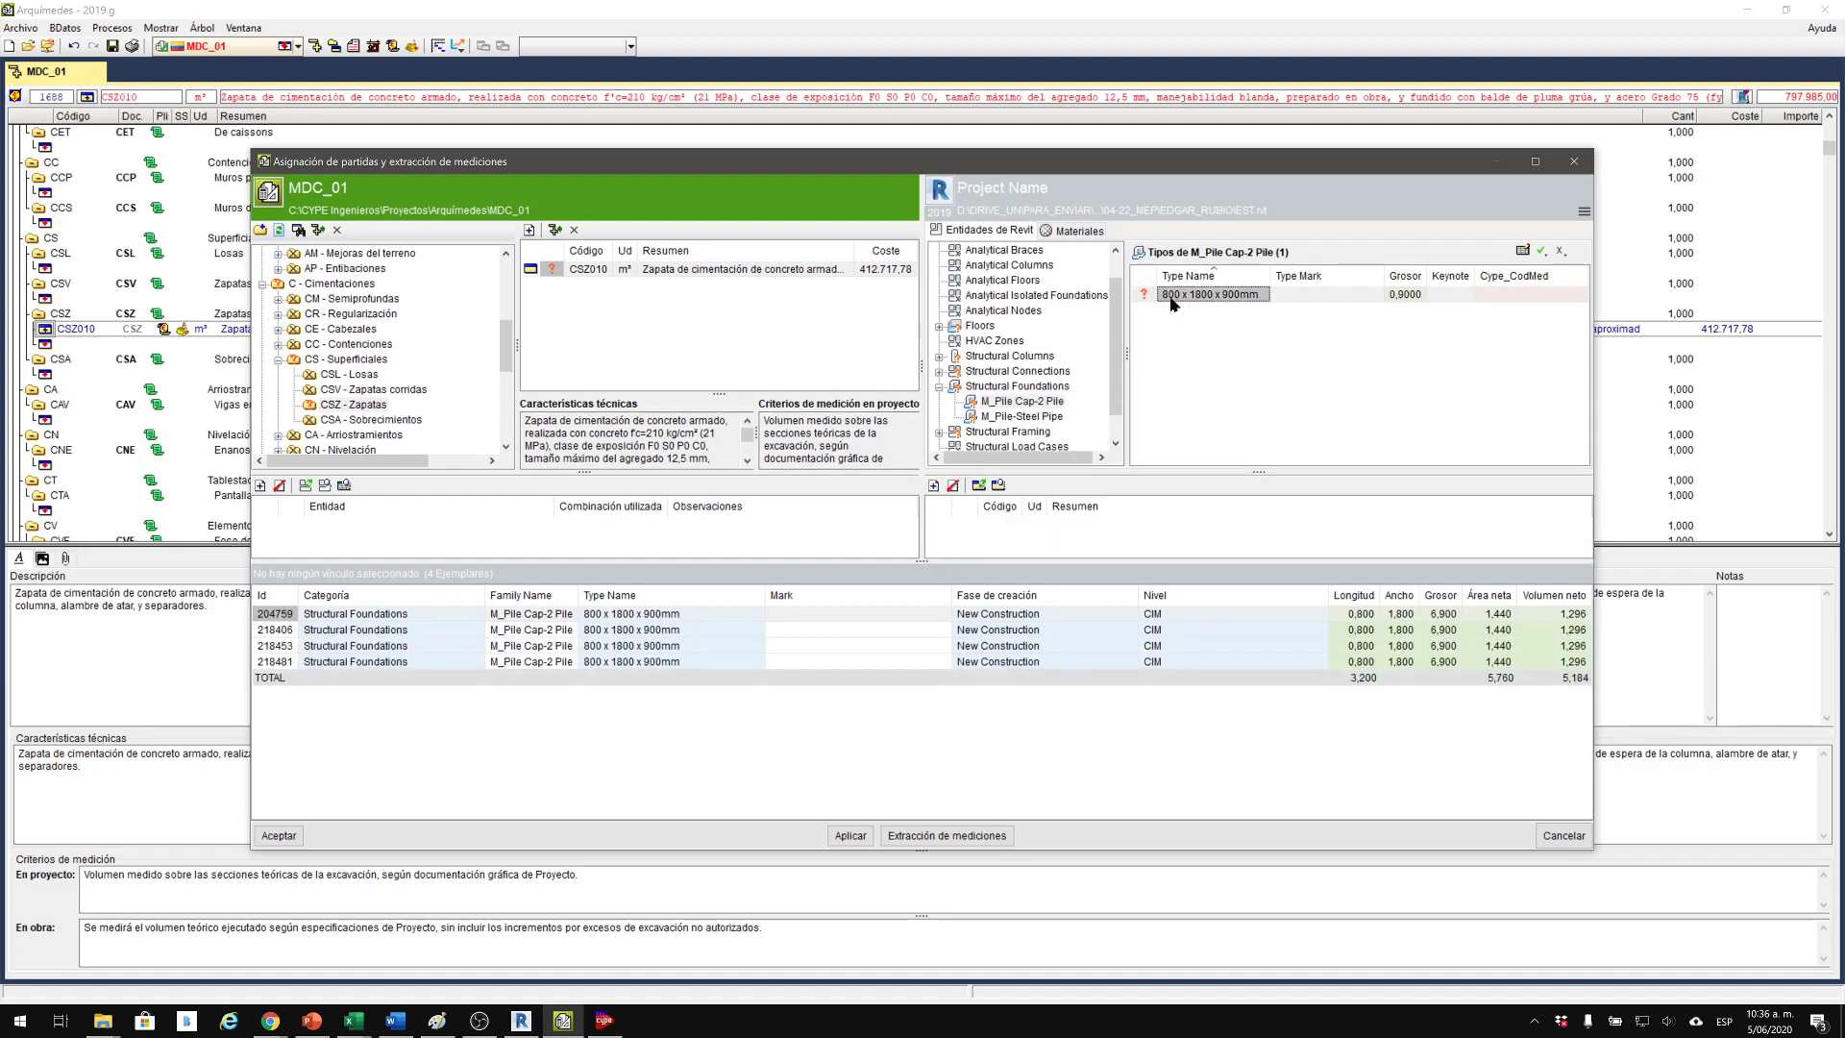
pyautogui.click(935, 487)
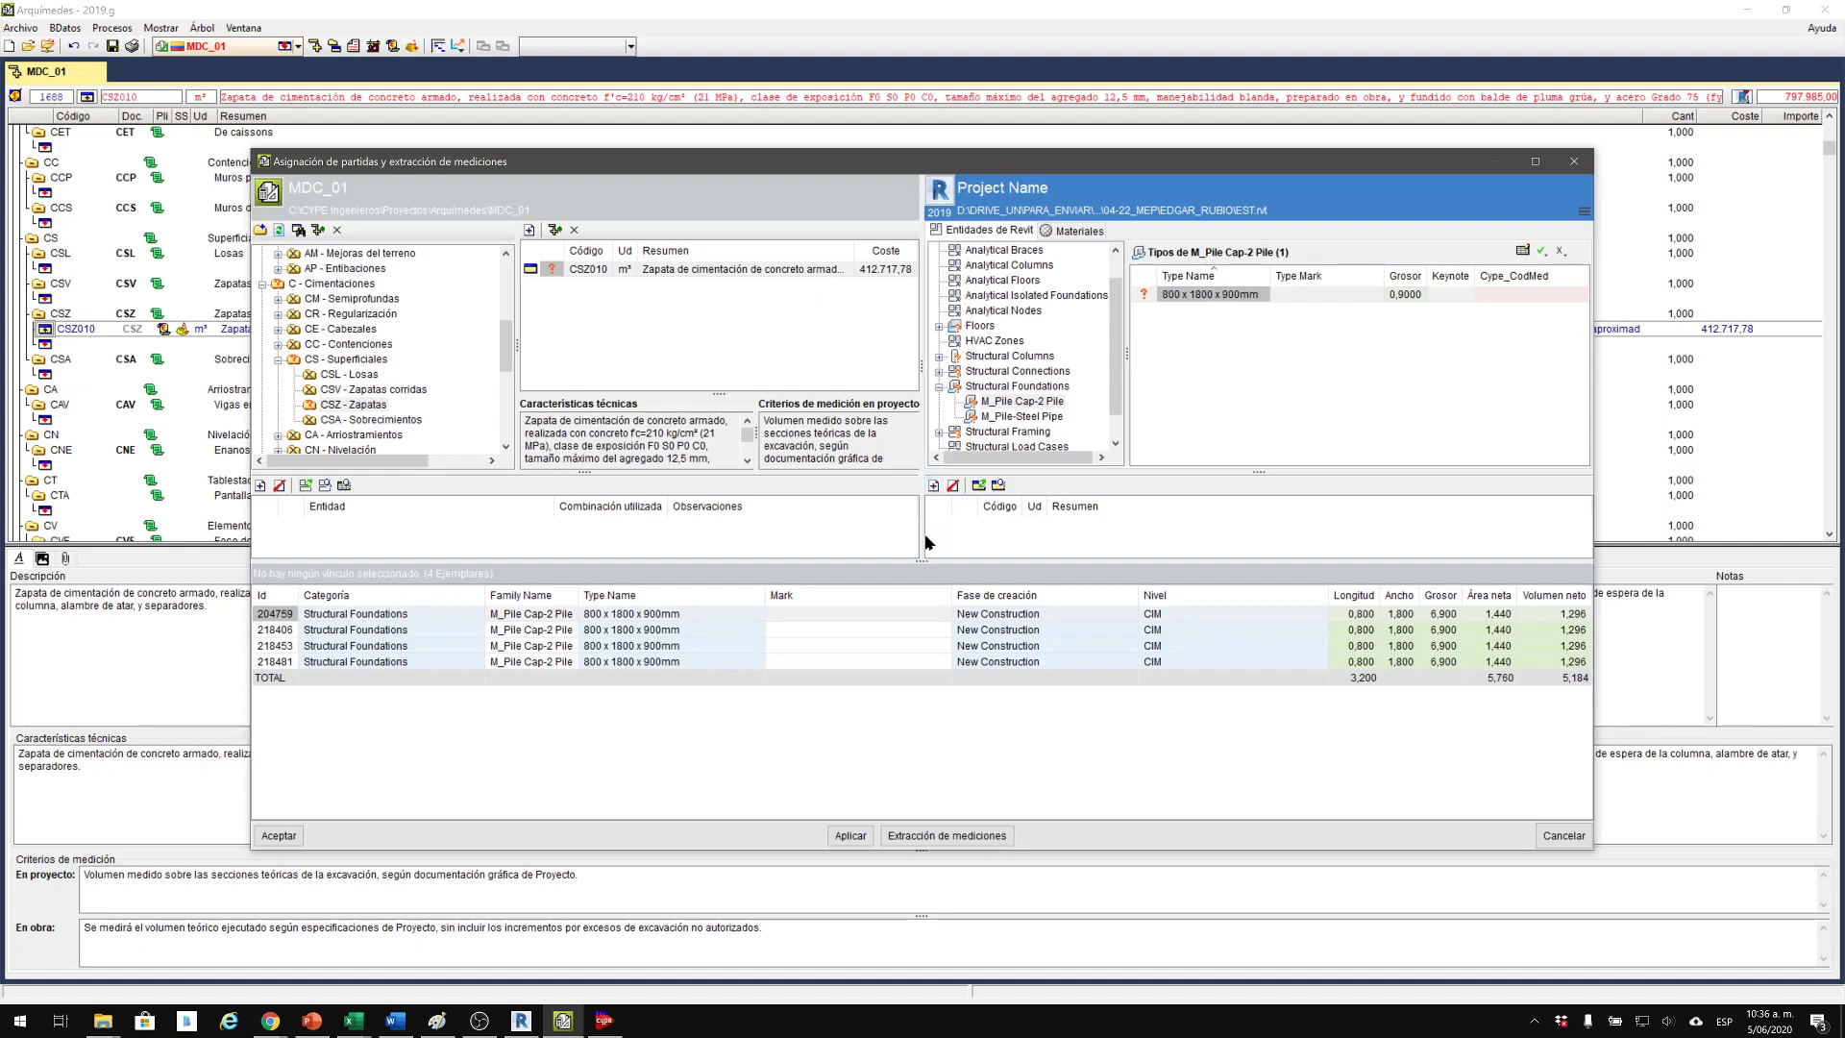
pyautogui.click(585, 269)
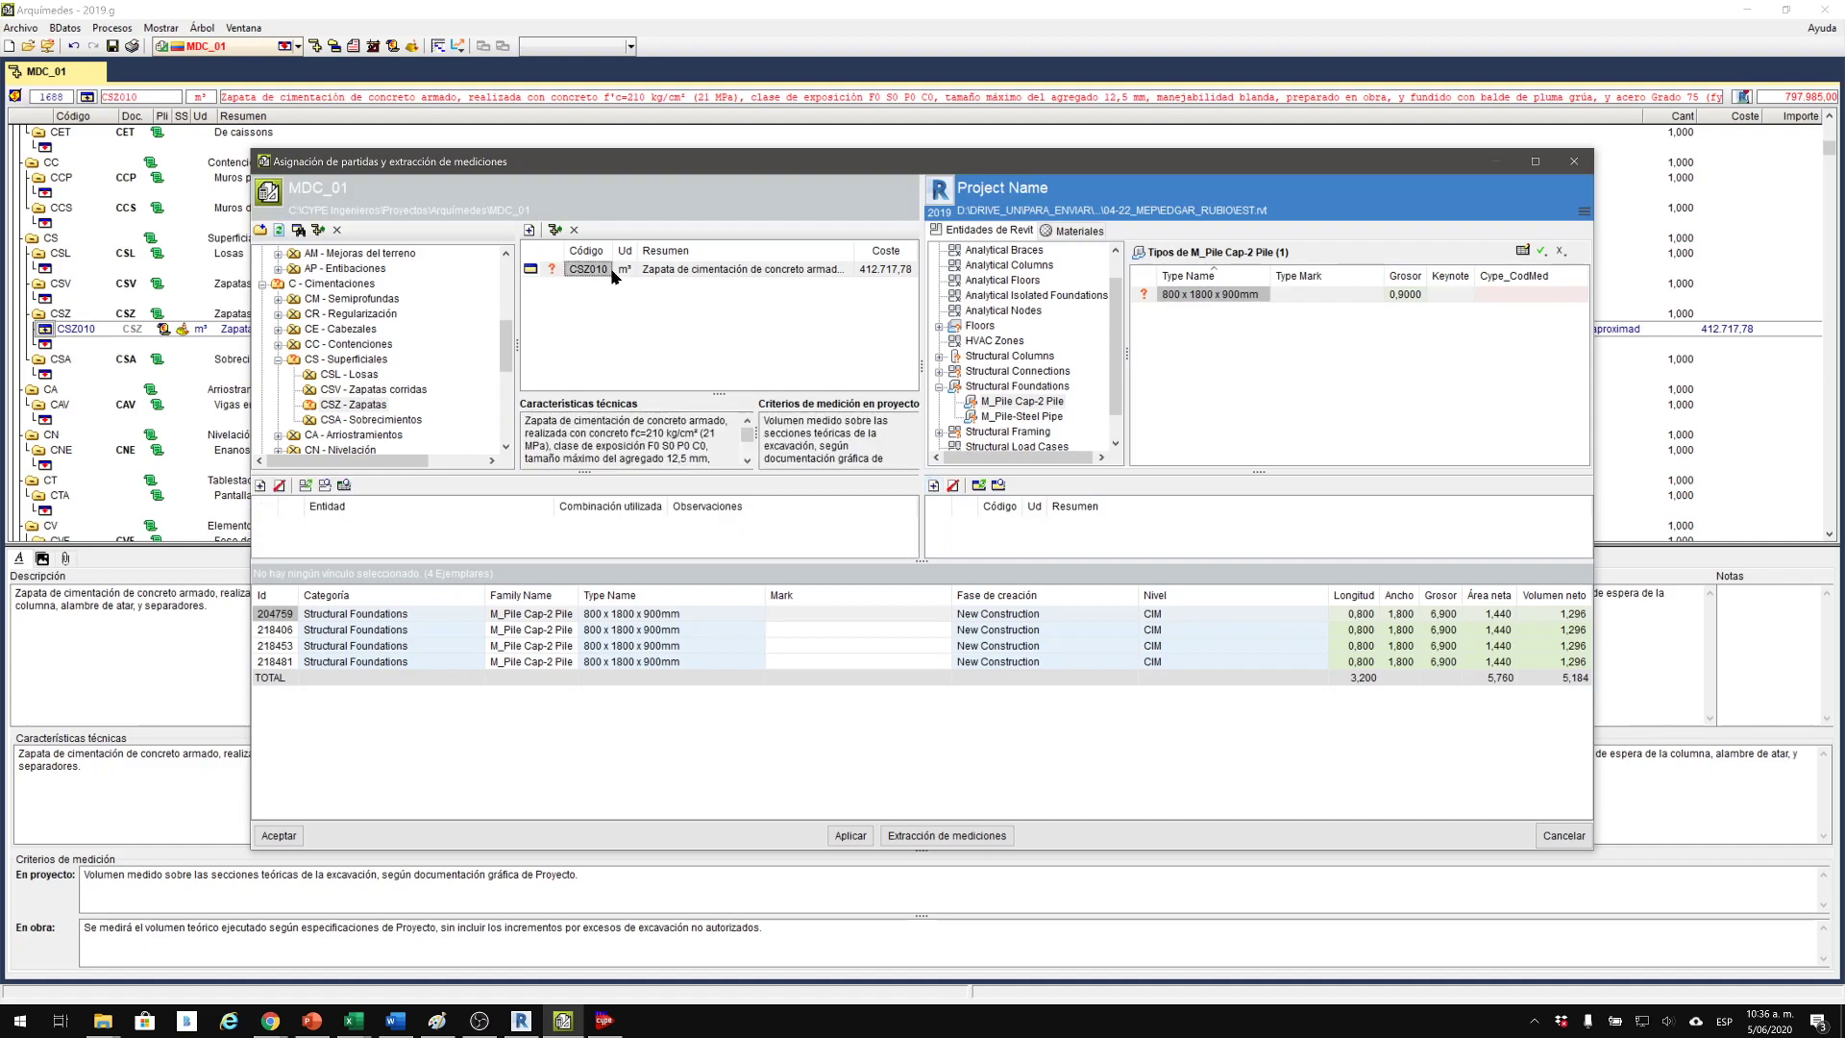
pyautogui.click(263, 487)
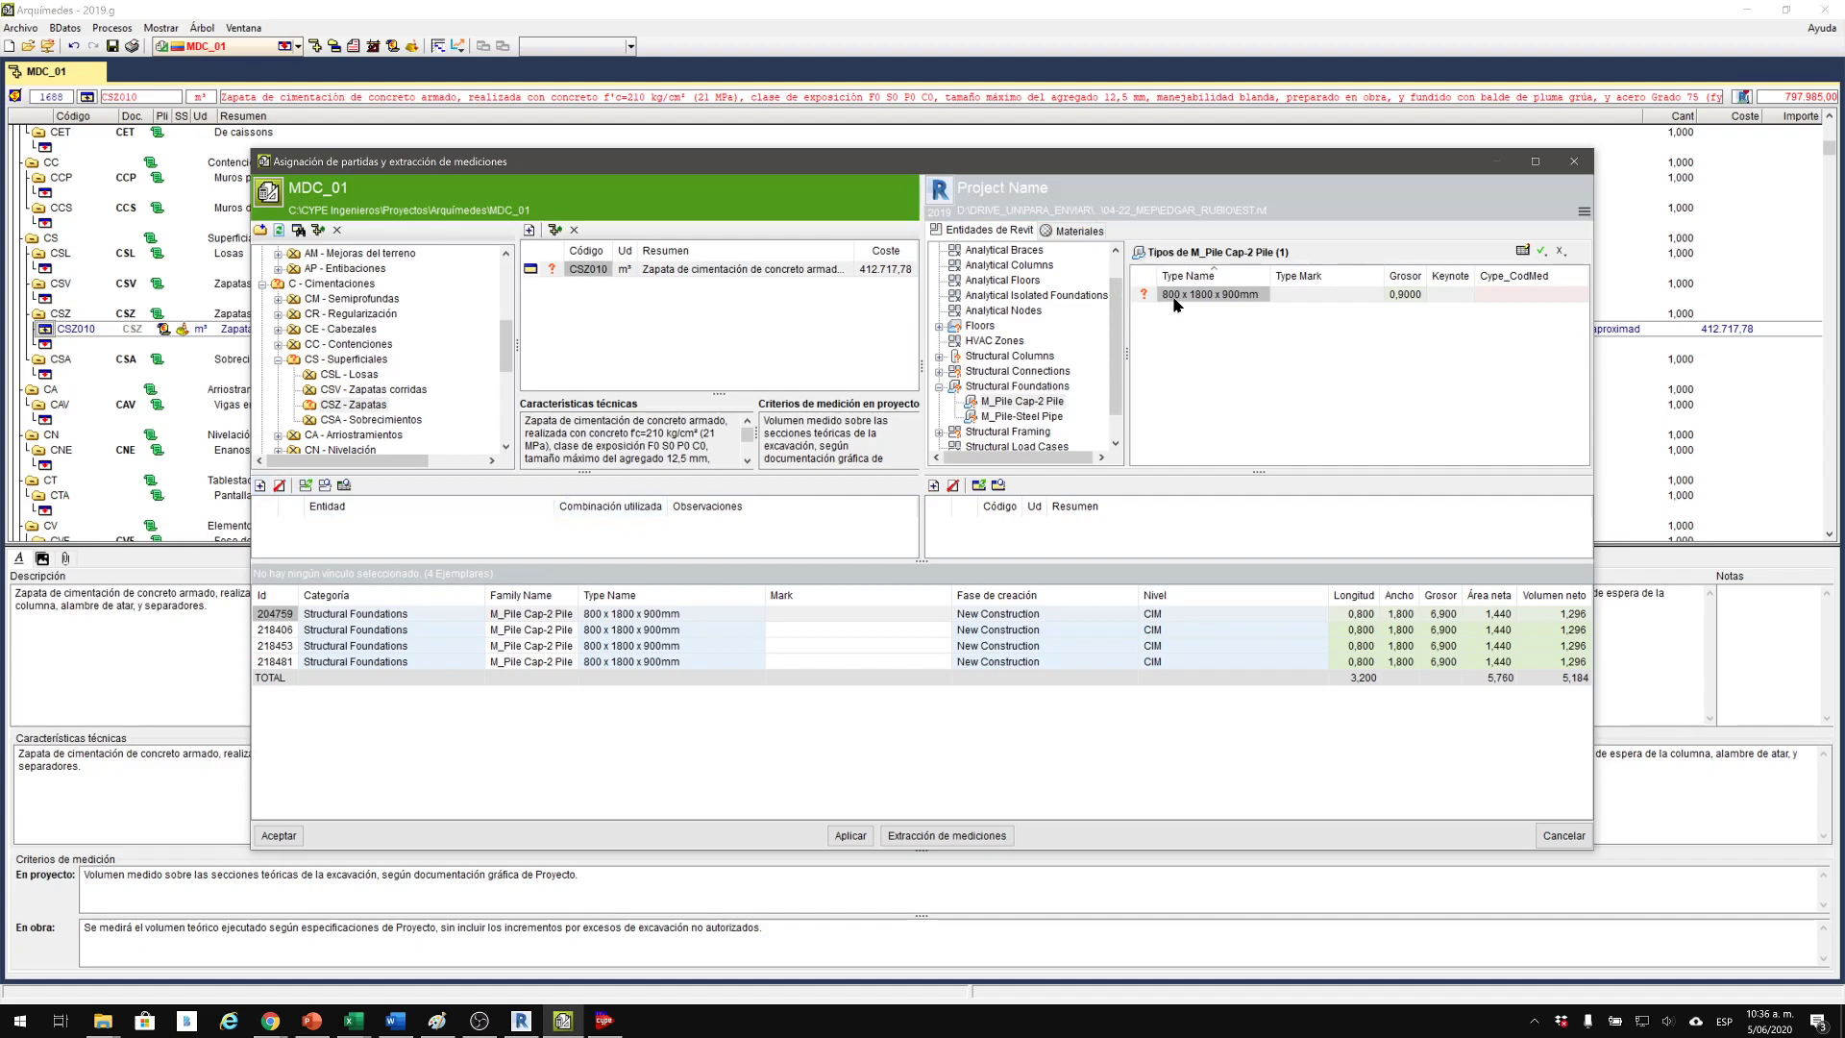
pyautogui.click(1149, 297)
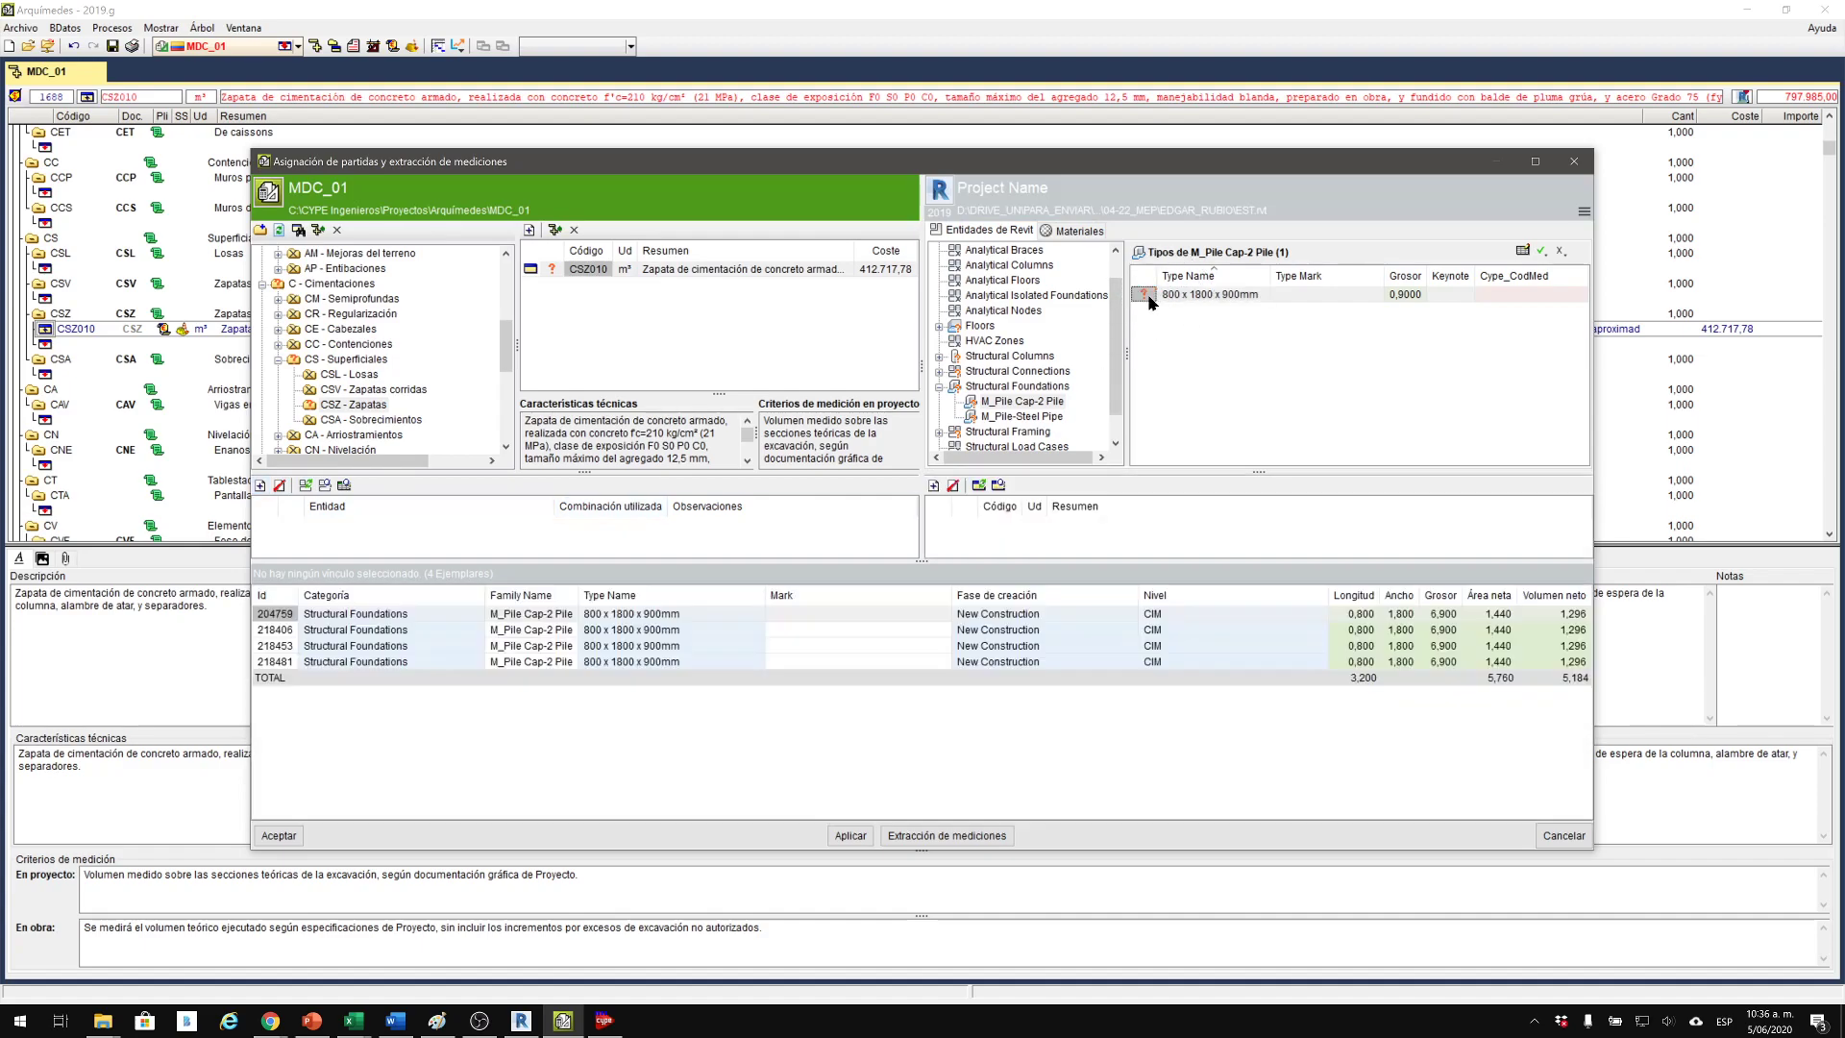
pyautogui.click(938, 487)
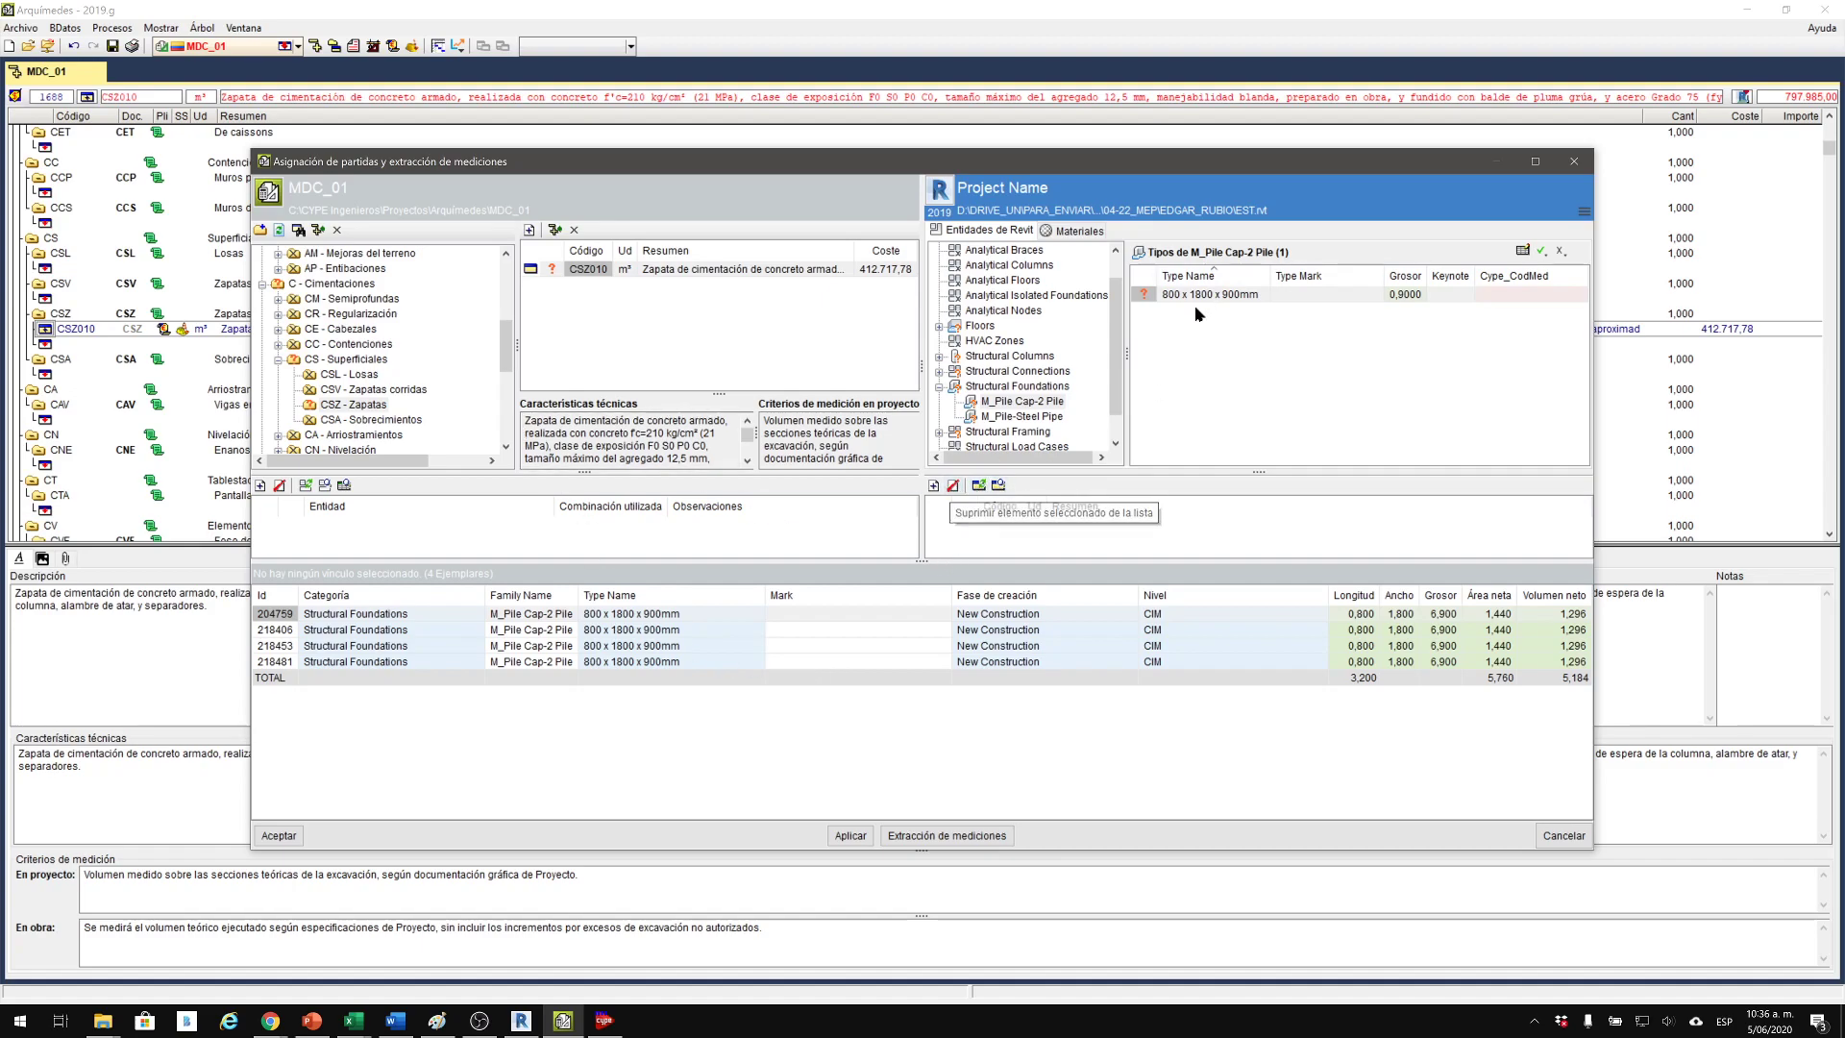
pyautogui.moveTo(1202, 296); pyautogui.dragTo(961, 515)
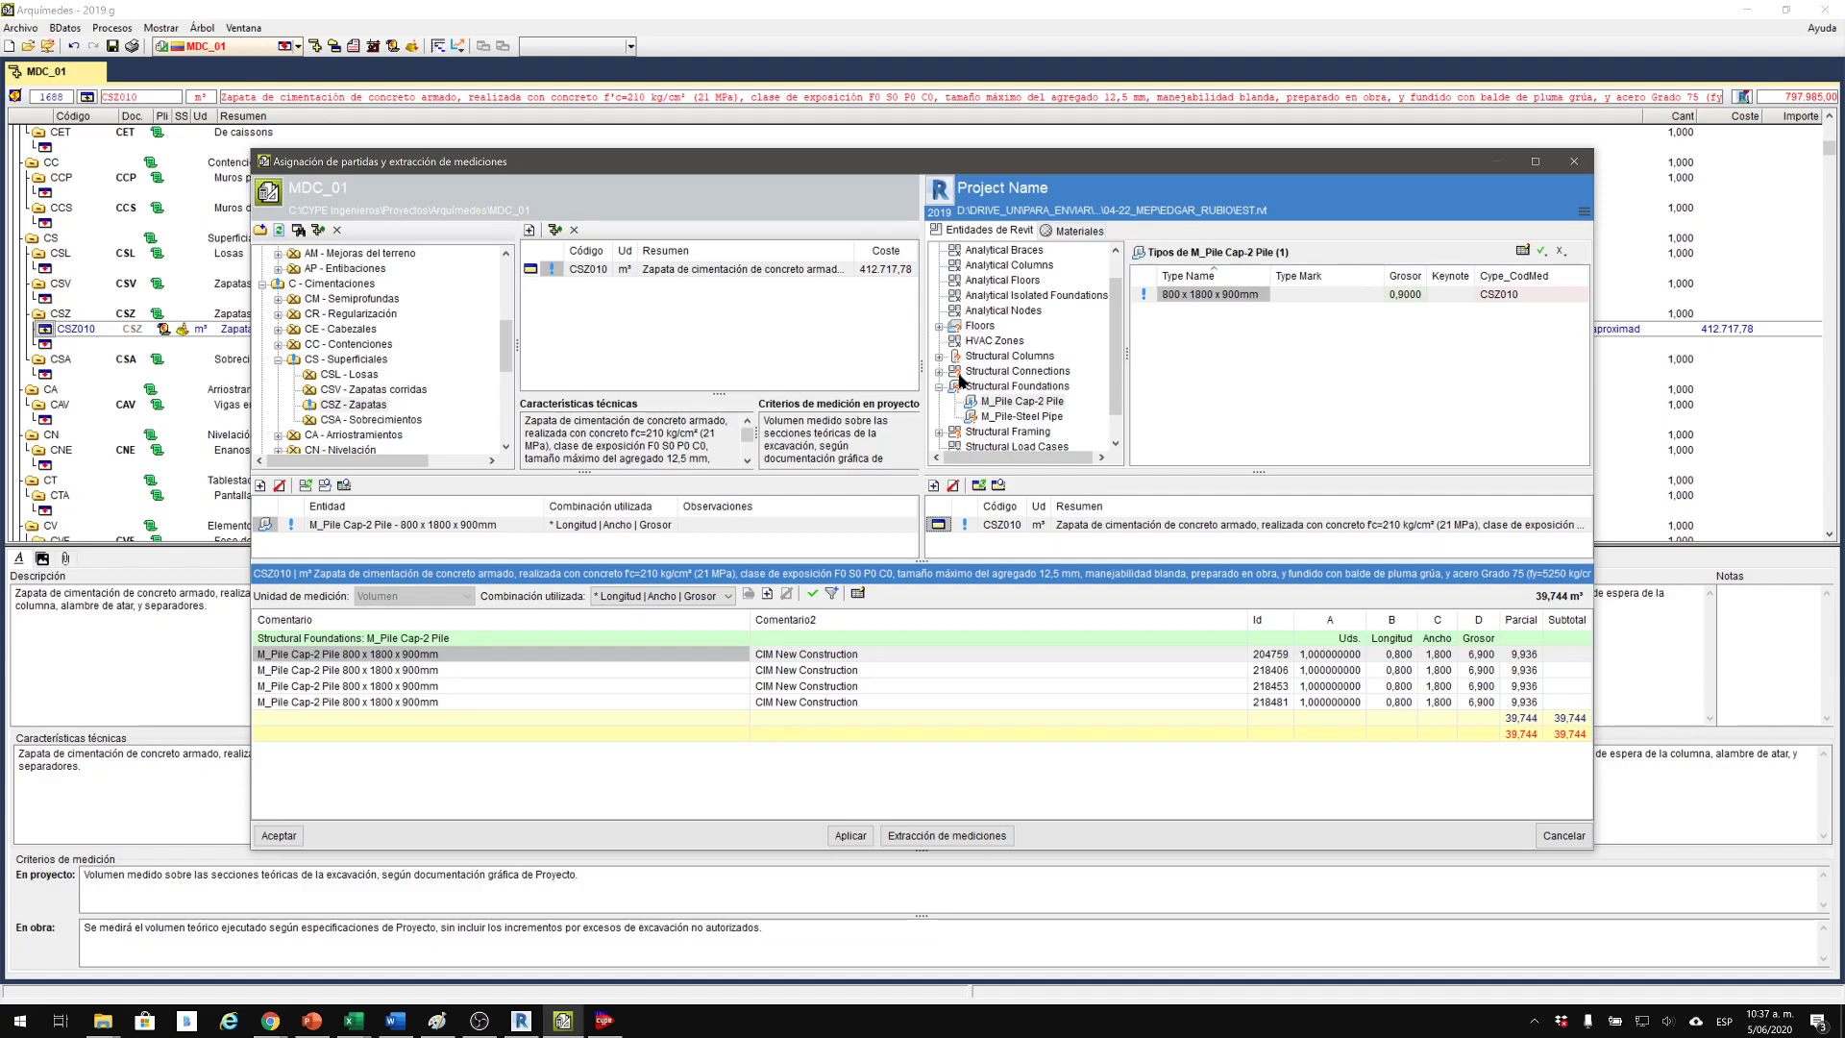
pyautogui.click(1143, 299)
pyautogui.click(1142, 296)
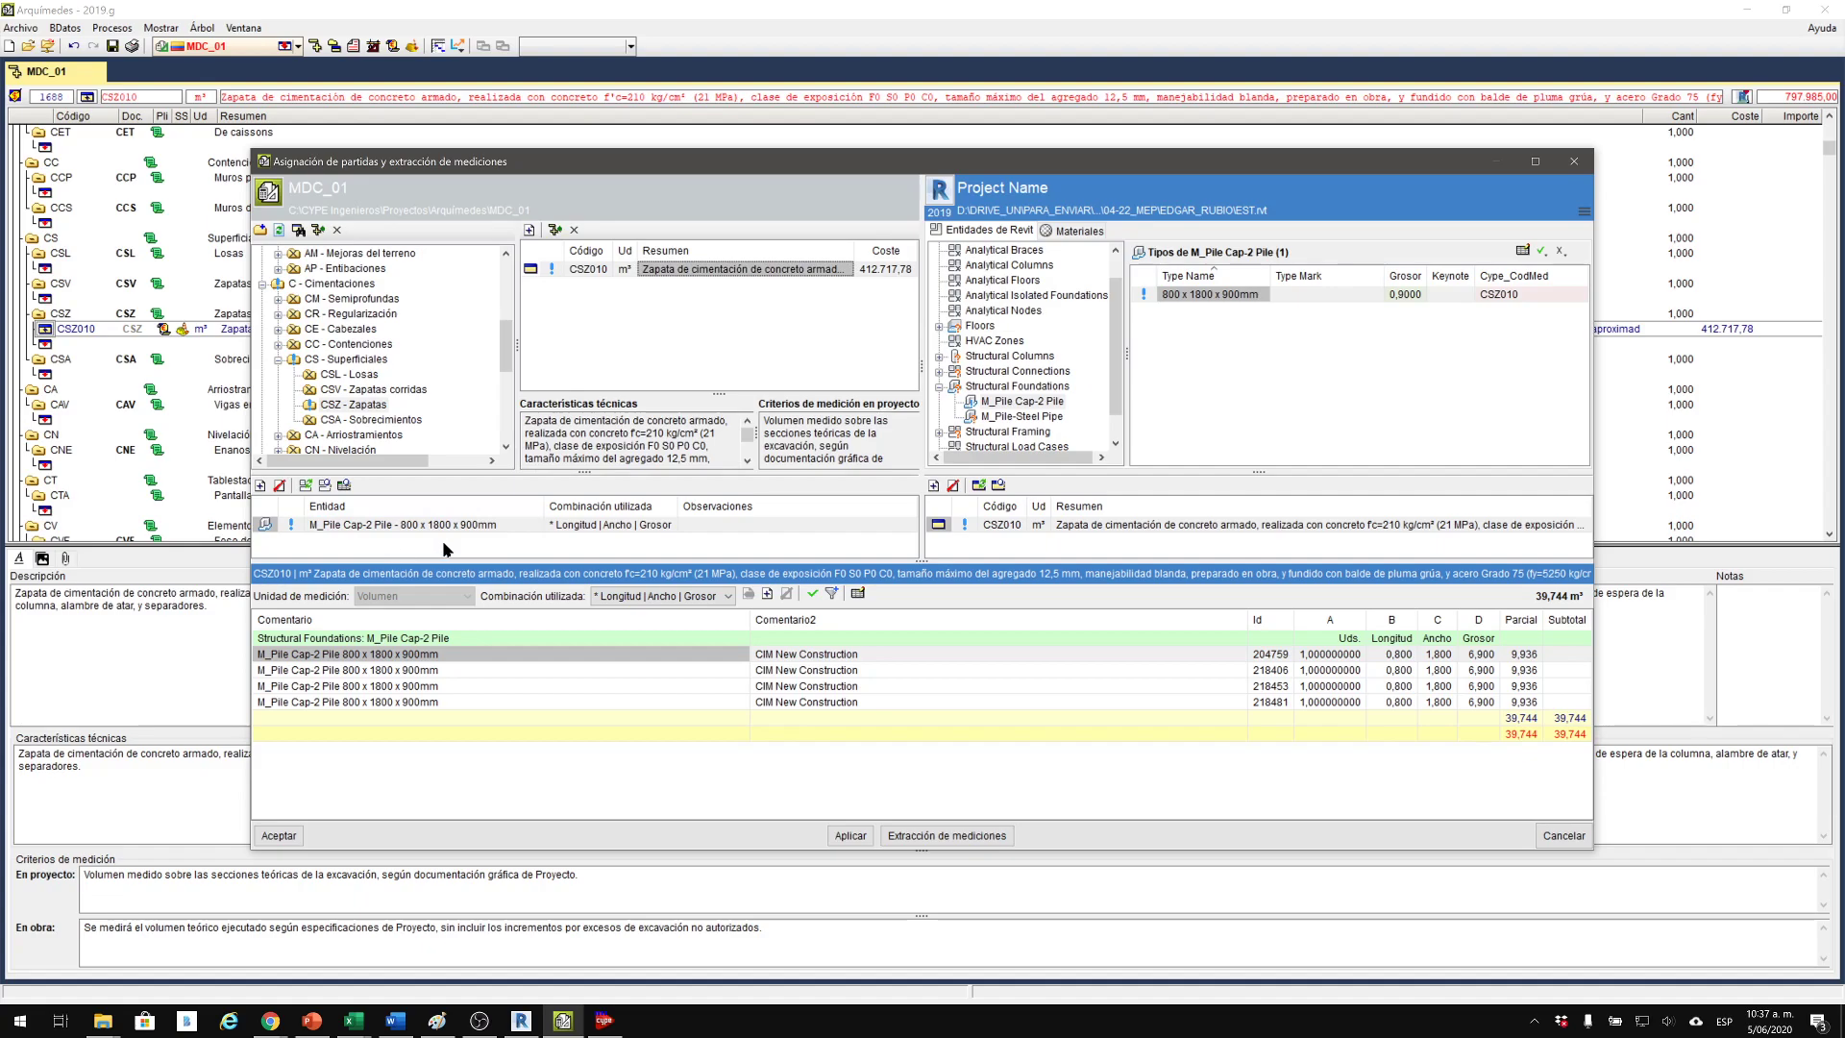
# Start a new measurement combination for the linked pile cap and remove Longitud, Ancho and Grosor from its columns.
pyautogui.click(549, 525)
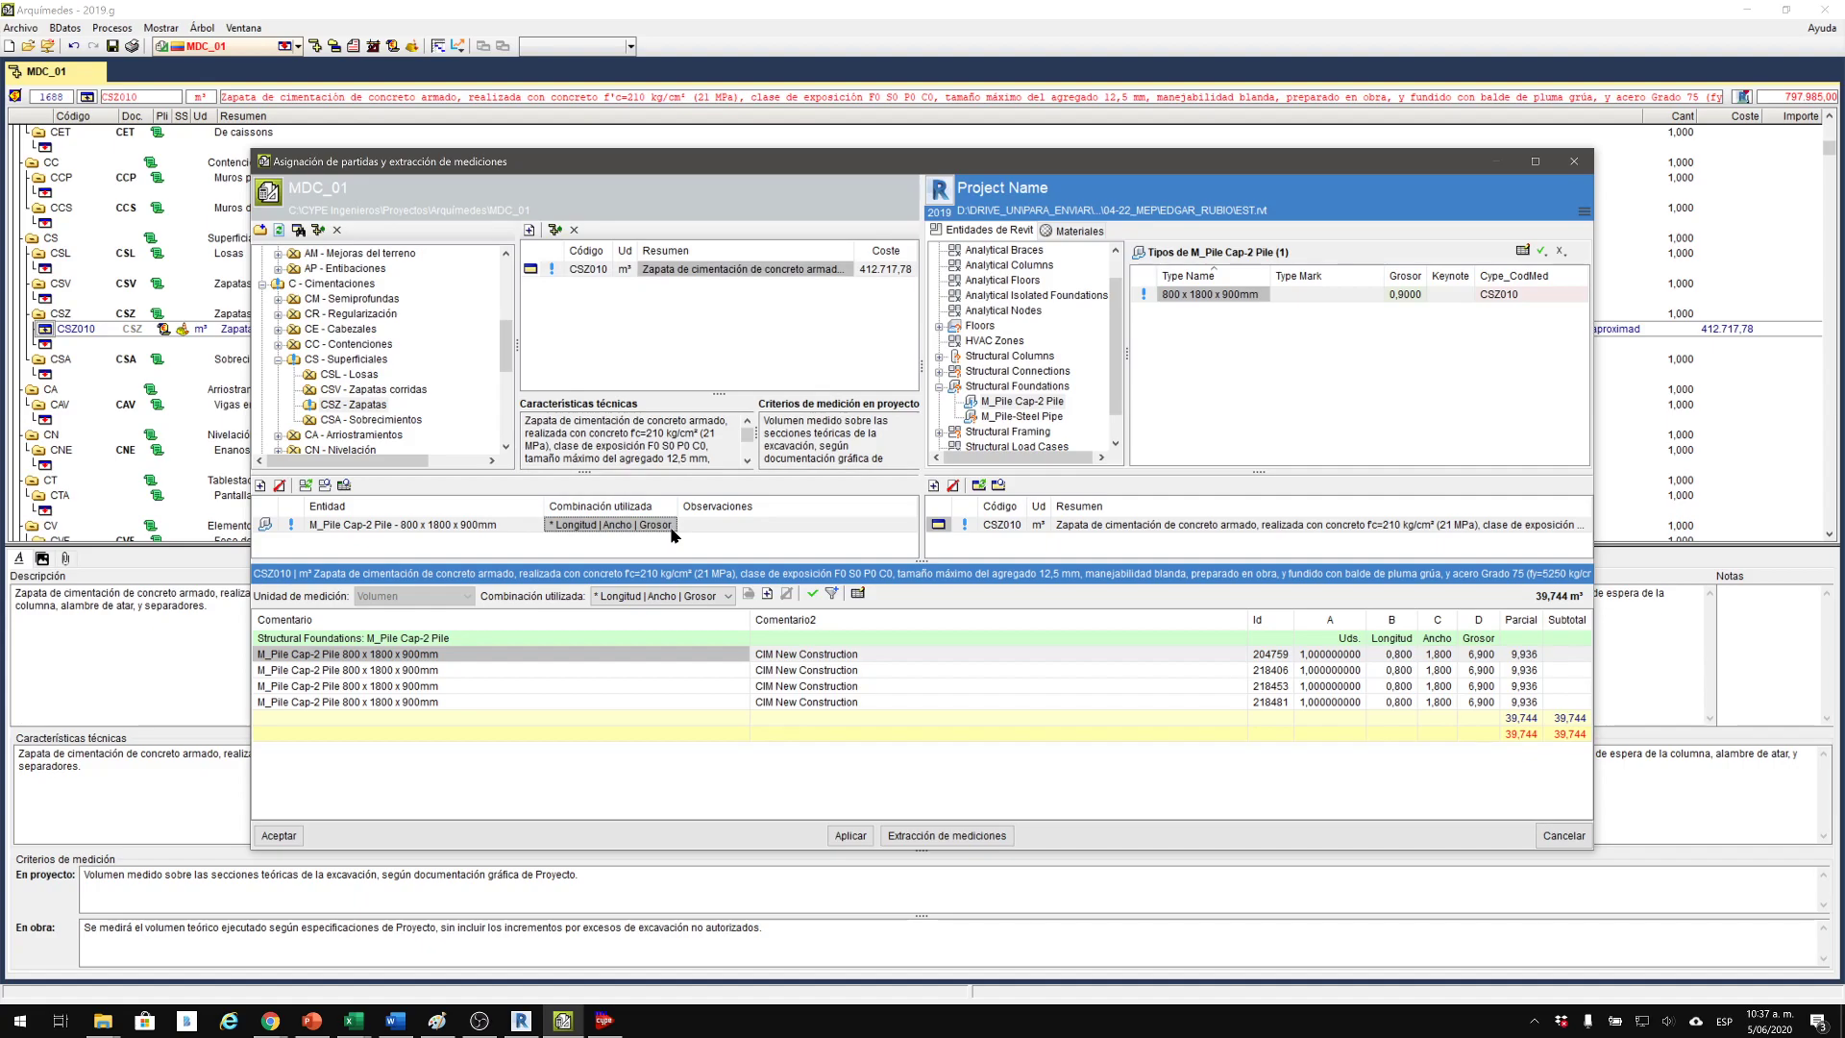
pyautogui.click(675, 600)
pyautogui.click(677, 601)
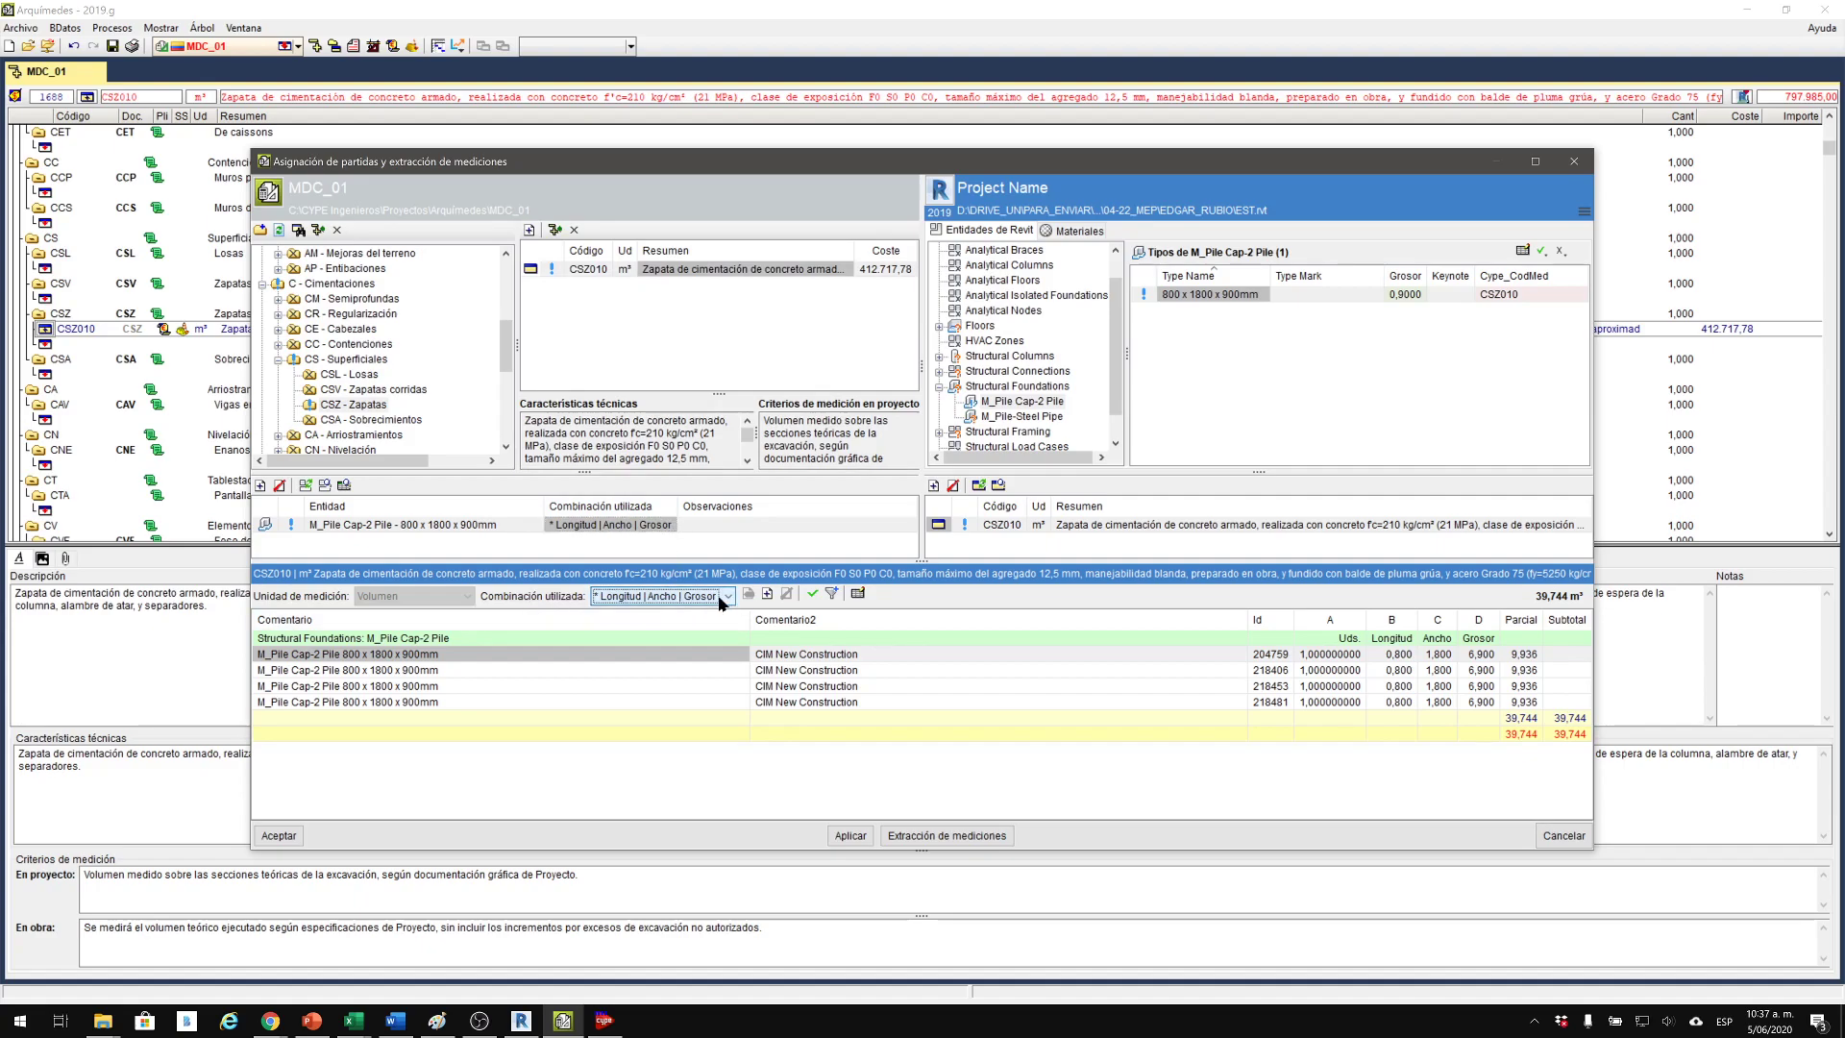
pyautogui.click(769, 590)
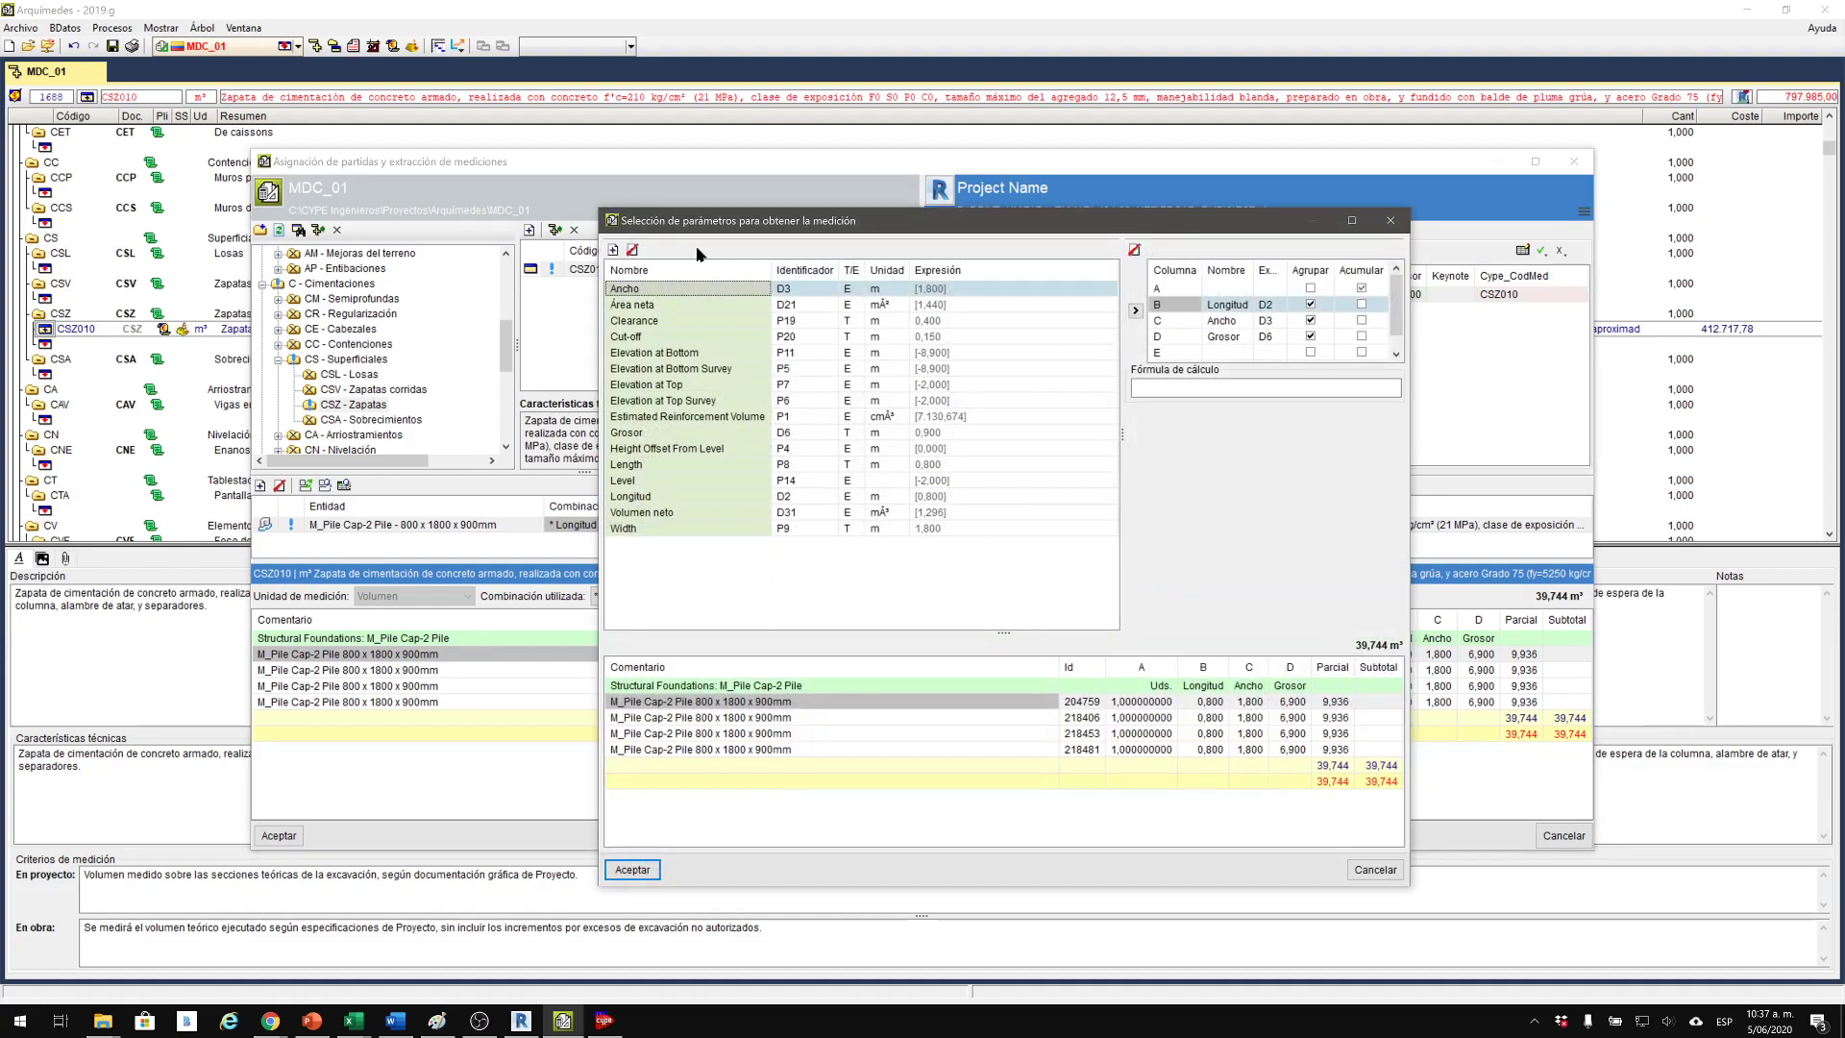
pyautogui.click(611, 252)
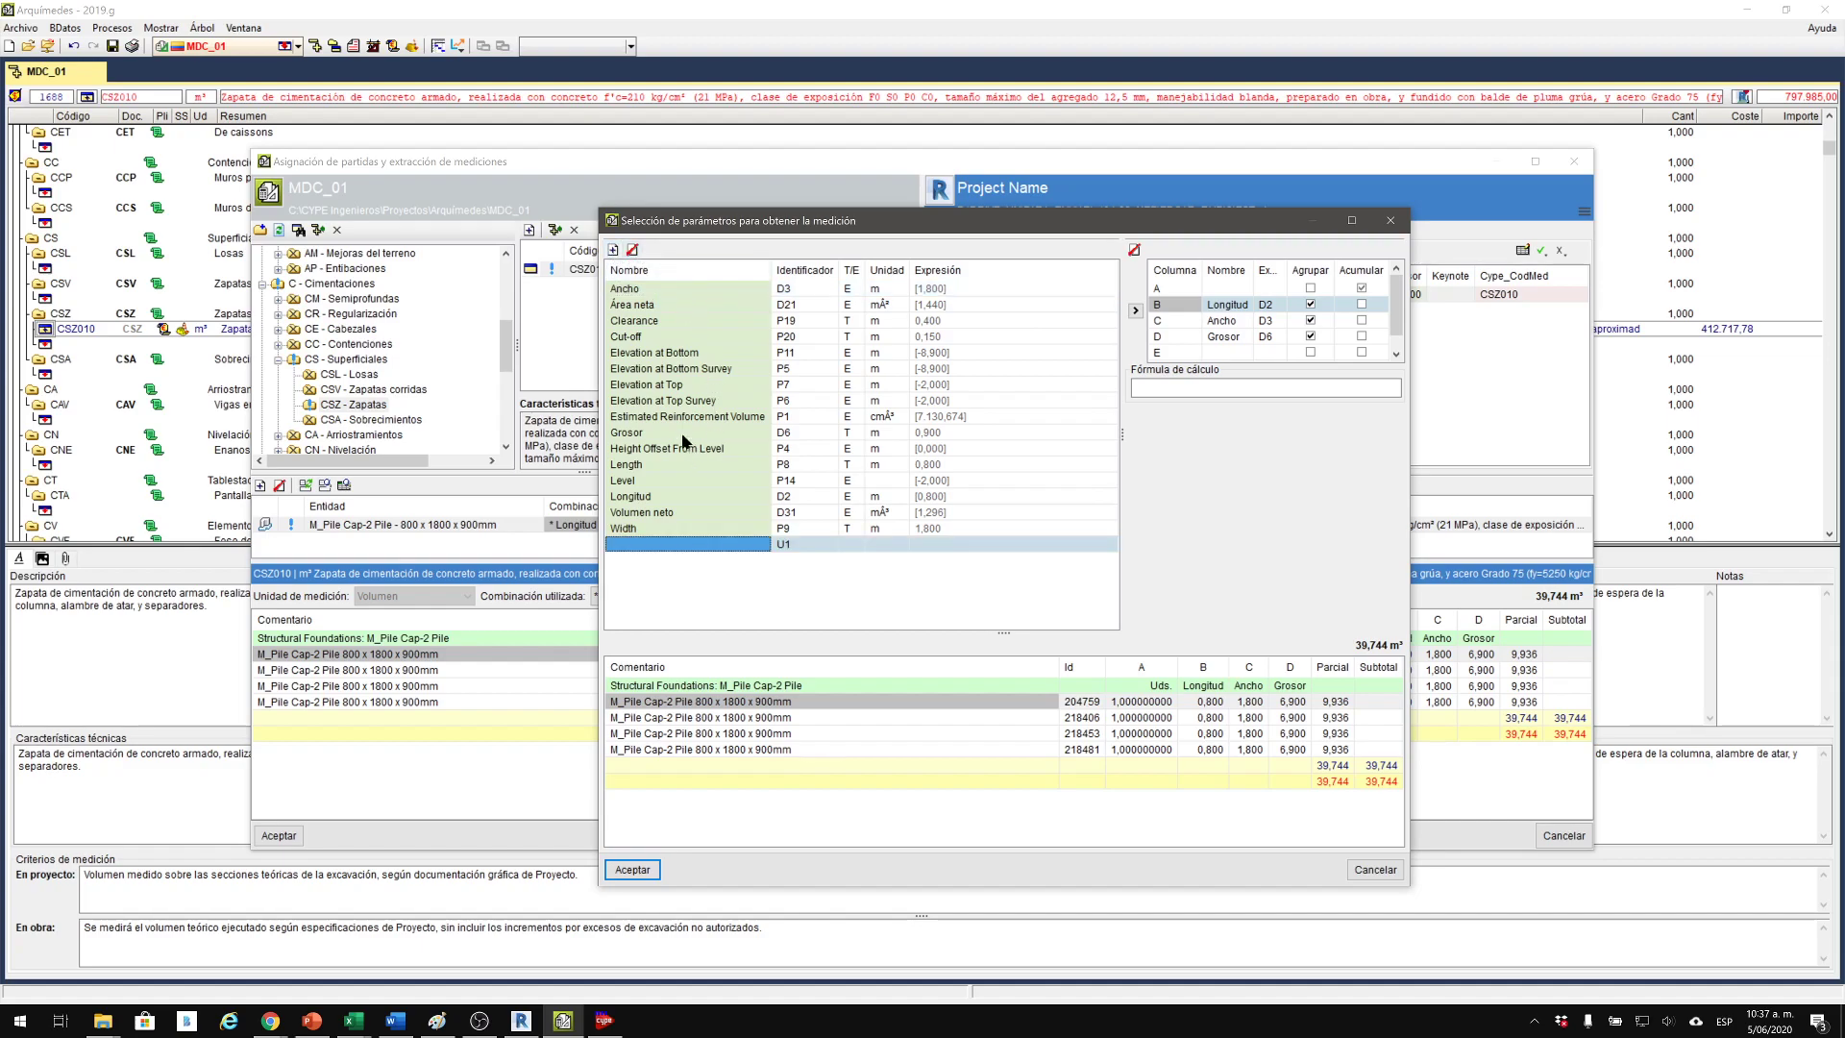
pyautogui.click(1159, 307)
pyautogui.click(1134, 250)
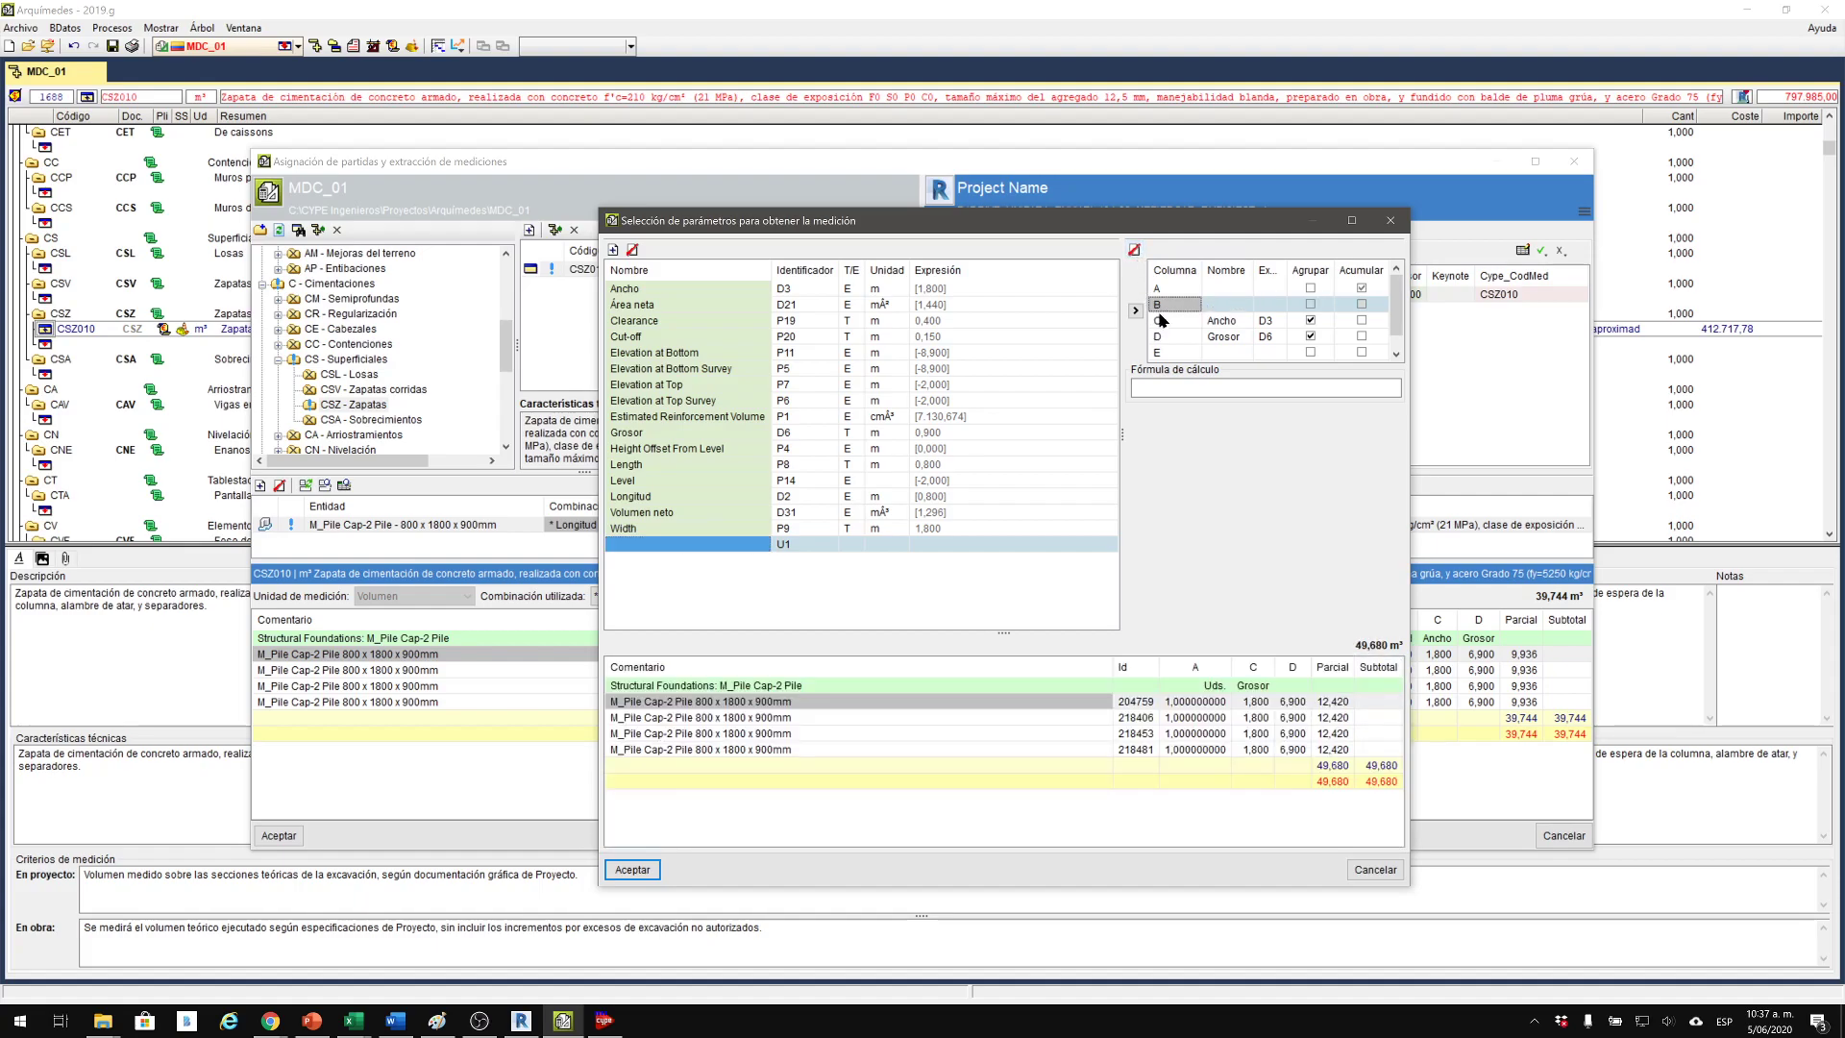
pyautogui.click(1134, 250)
pyautogui.click(1135, 251)
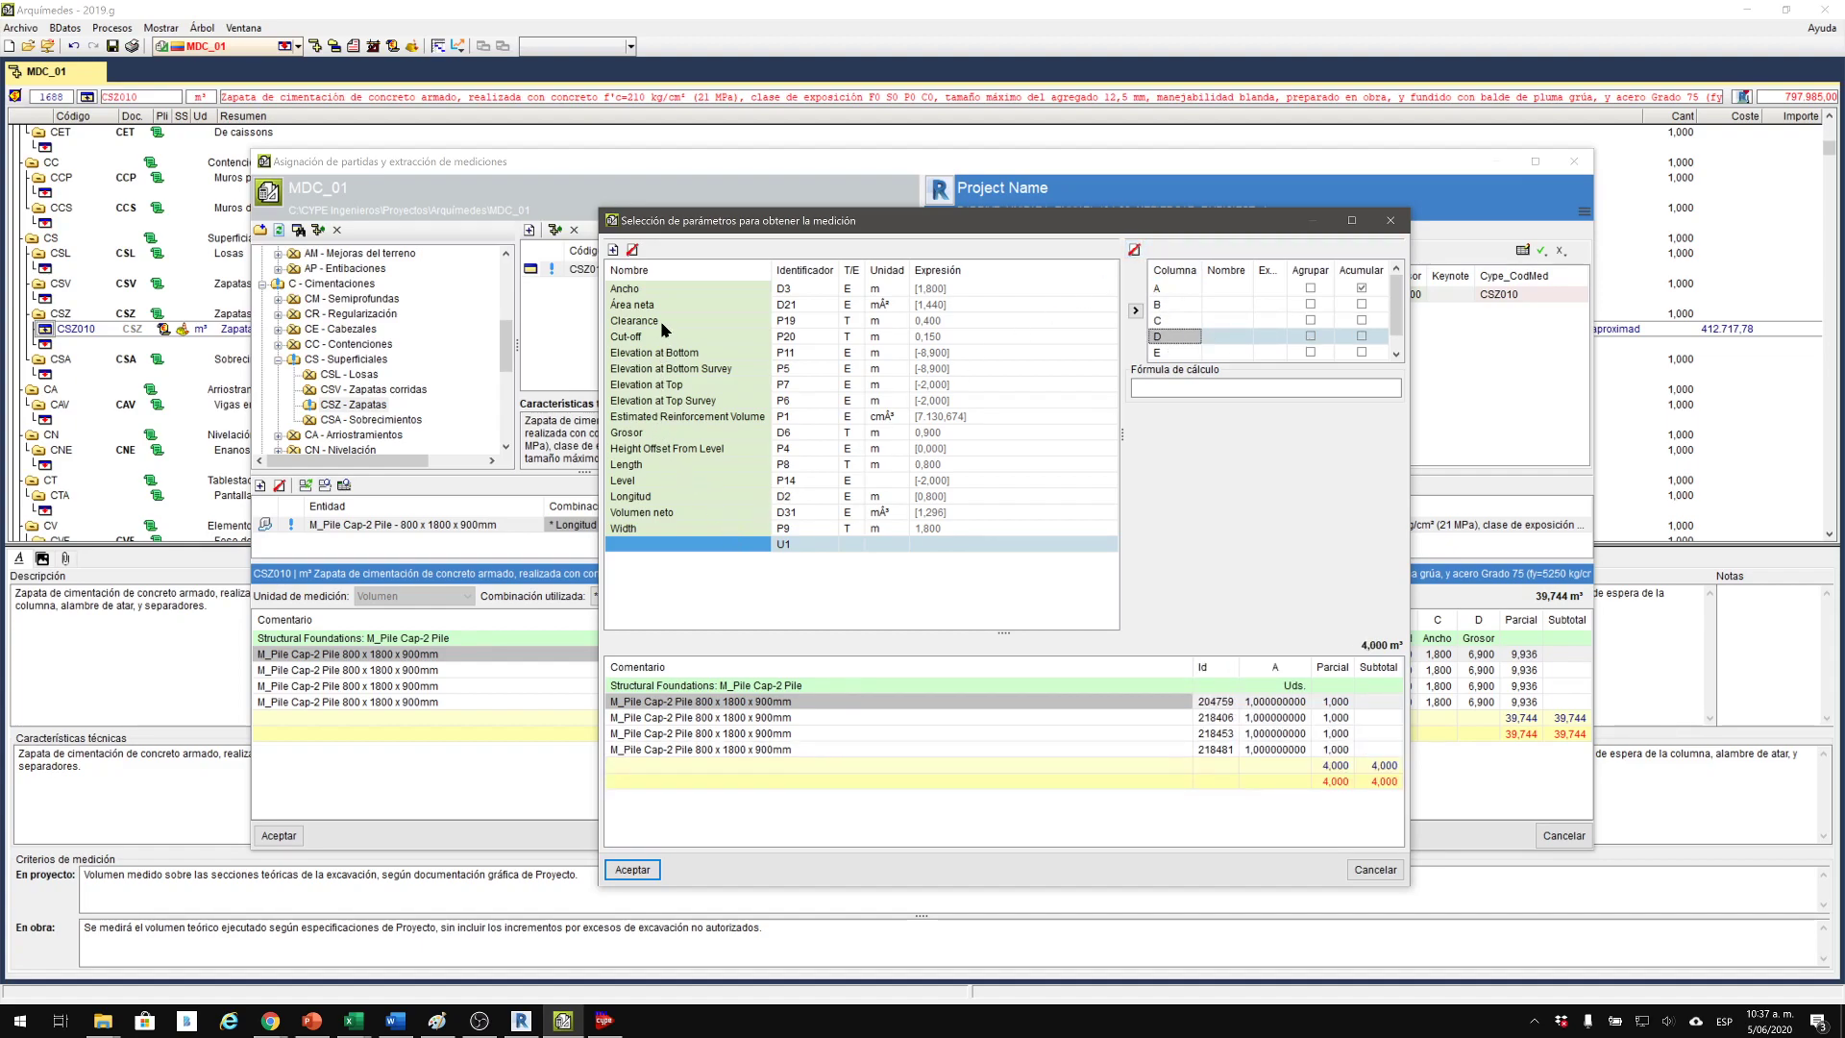
# Assign the Volumen neto parameter to column D of the combination, enable its grouping, and try to accept it.
pyautogui.click(635, 512)
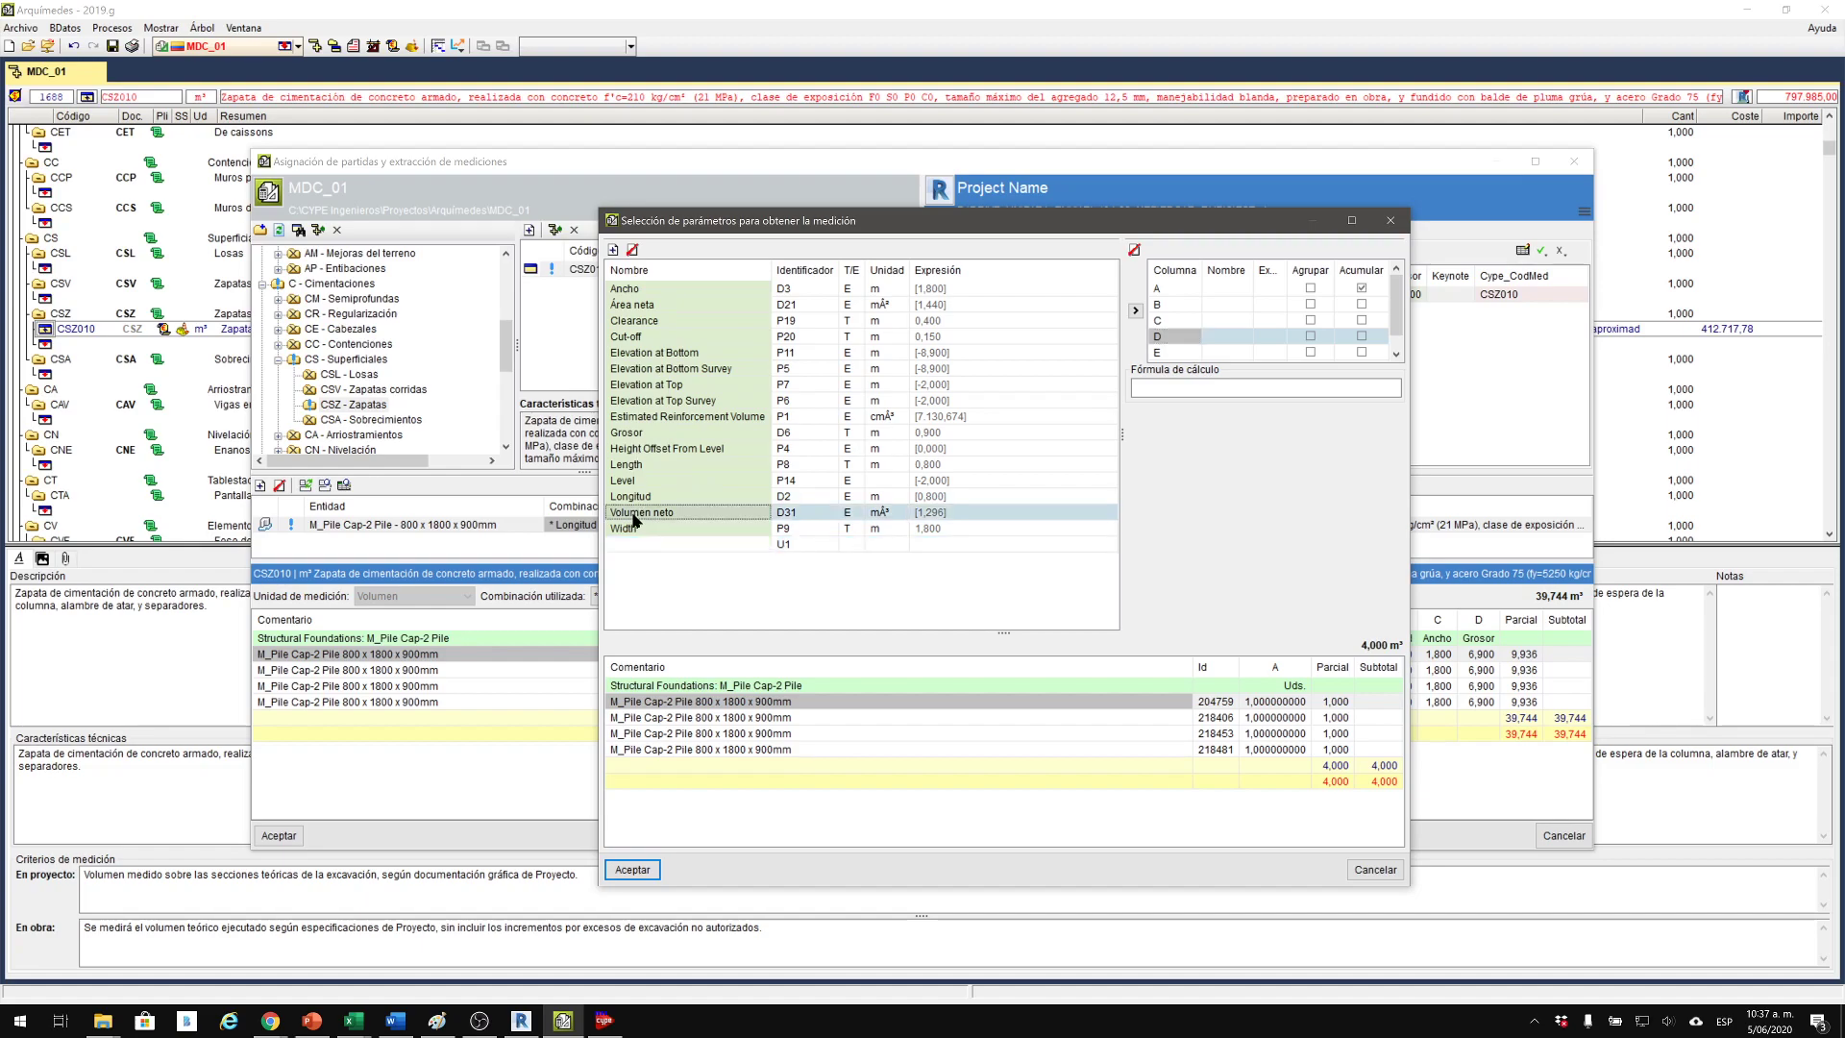
pyautogui.click(1135, 311)
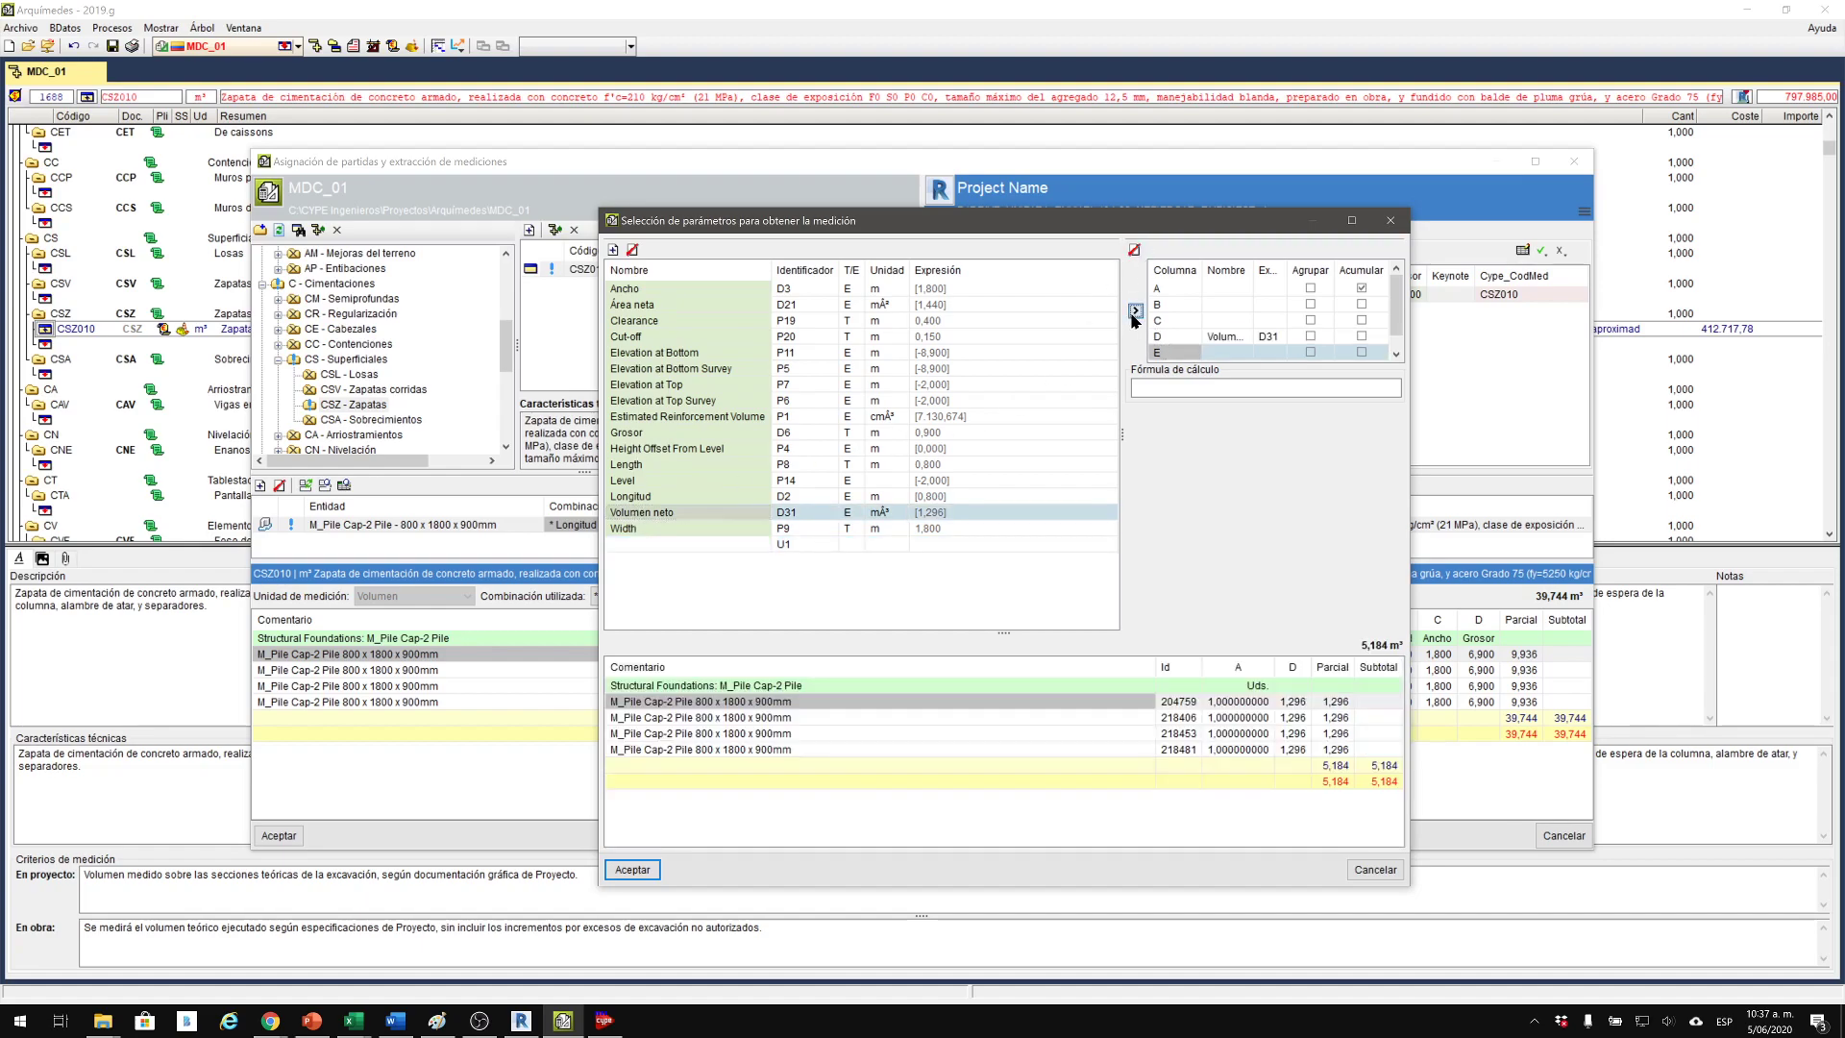
pyautogui.click(1310, 336)
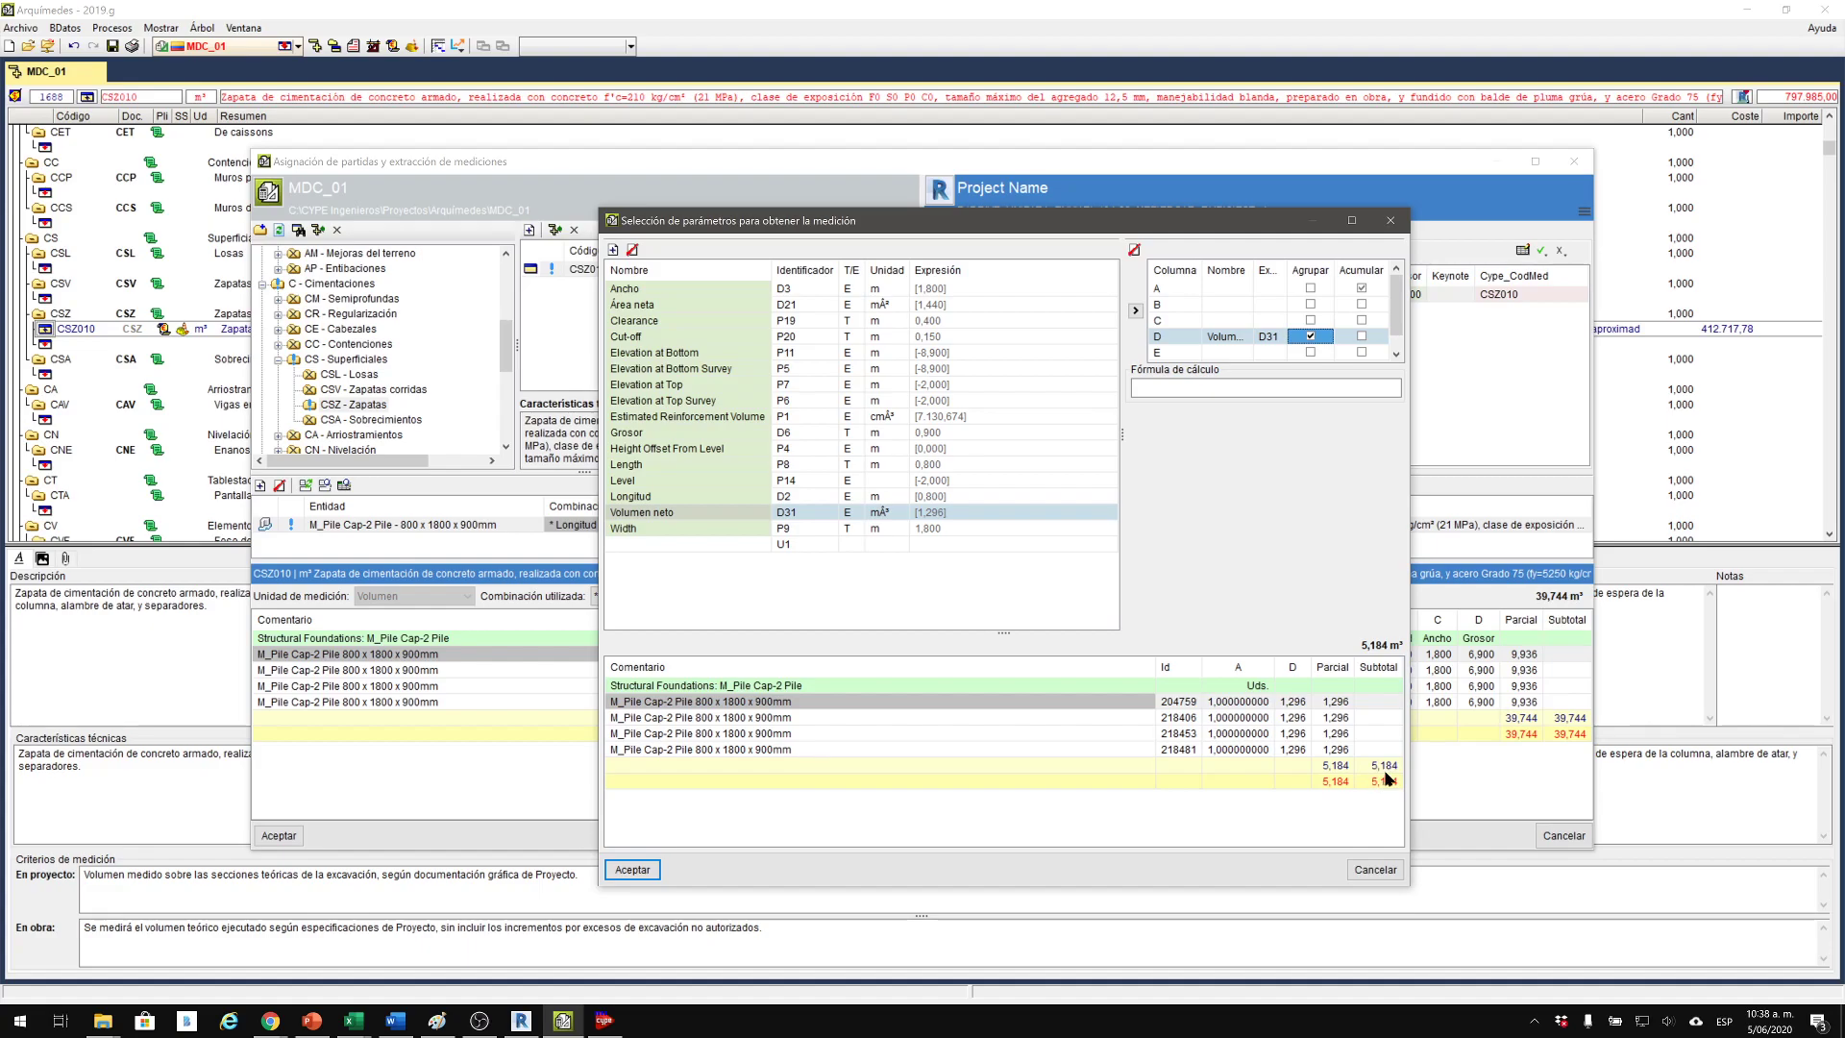
pyautogui.moveTo(1125, 221); pyautogui.dragTo(1462, 193)
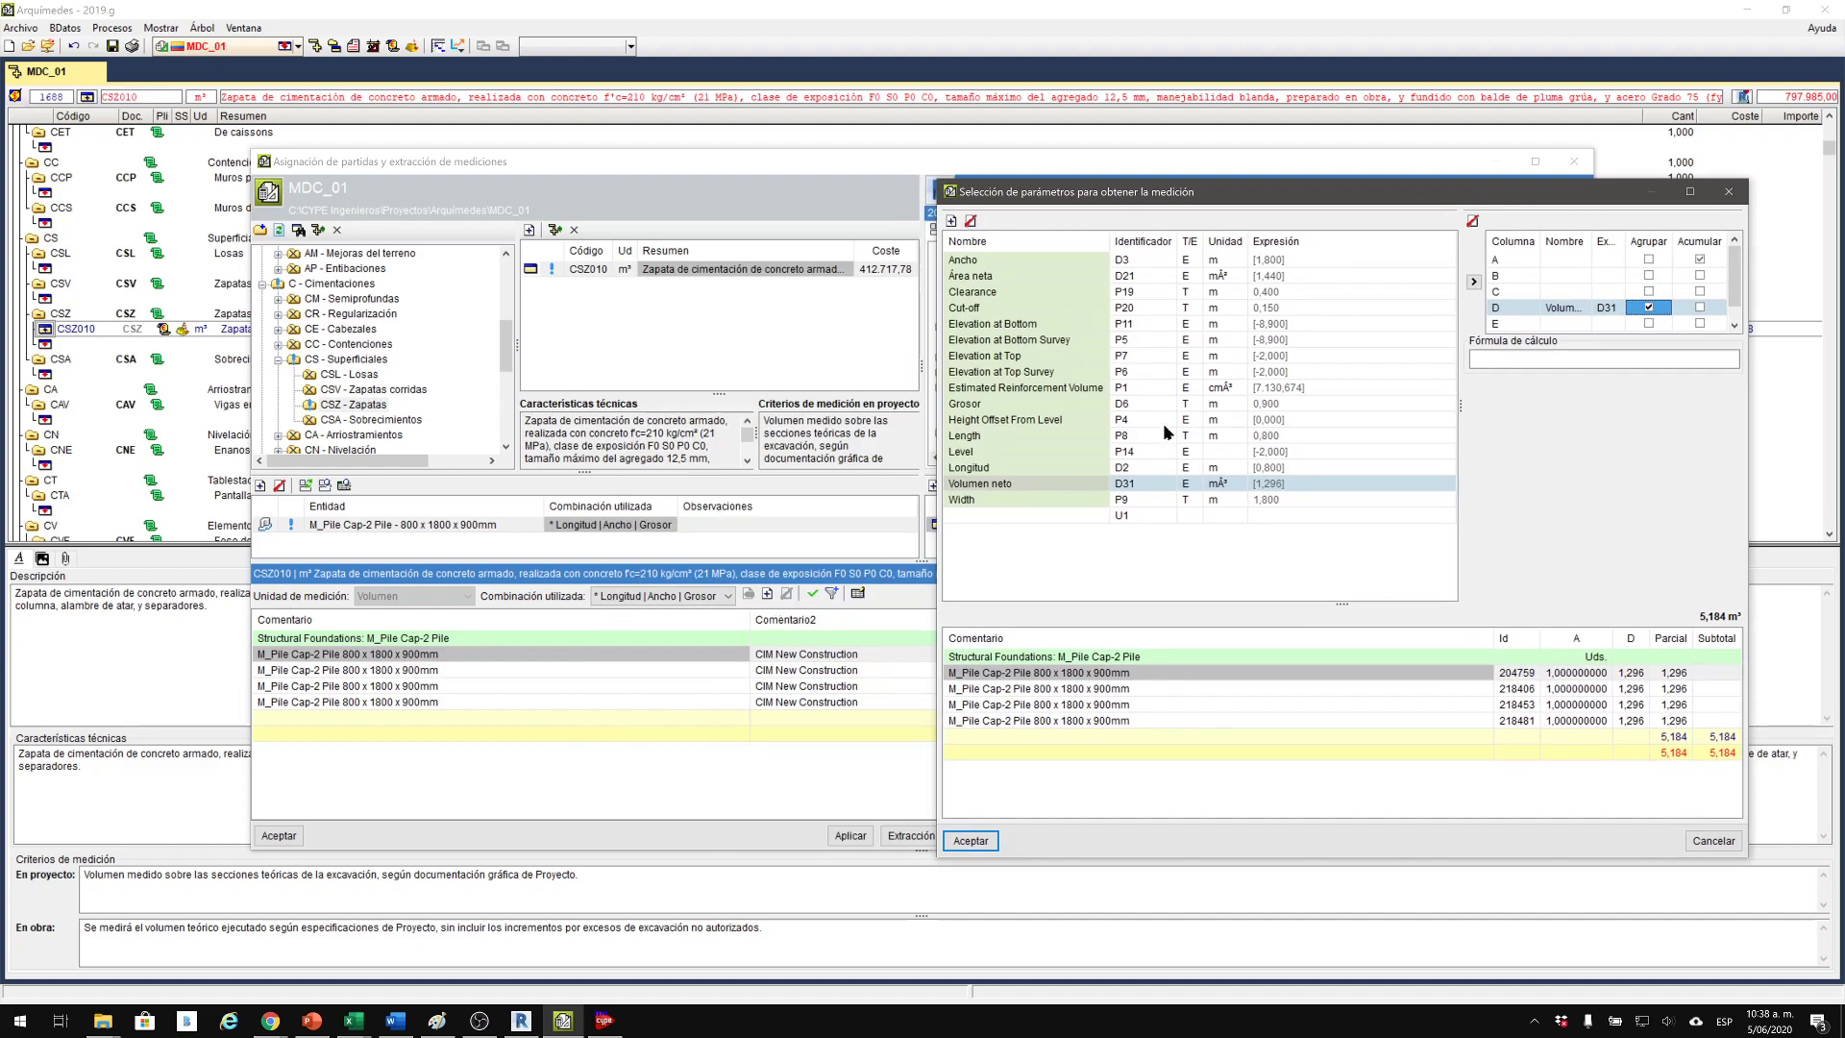
pyautogui.moveTo(1143, 206); pyautogui.dragTo(981, 199)
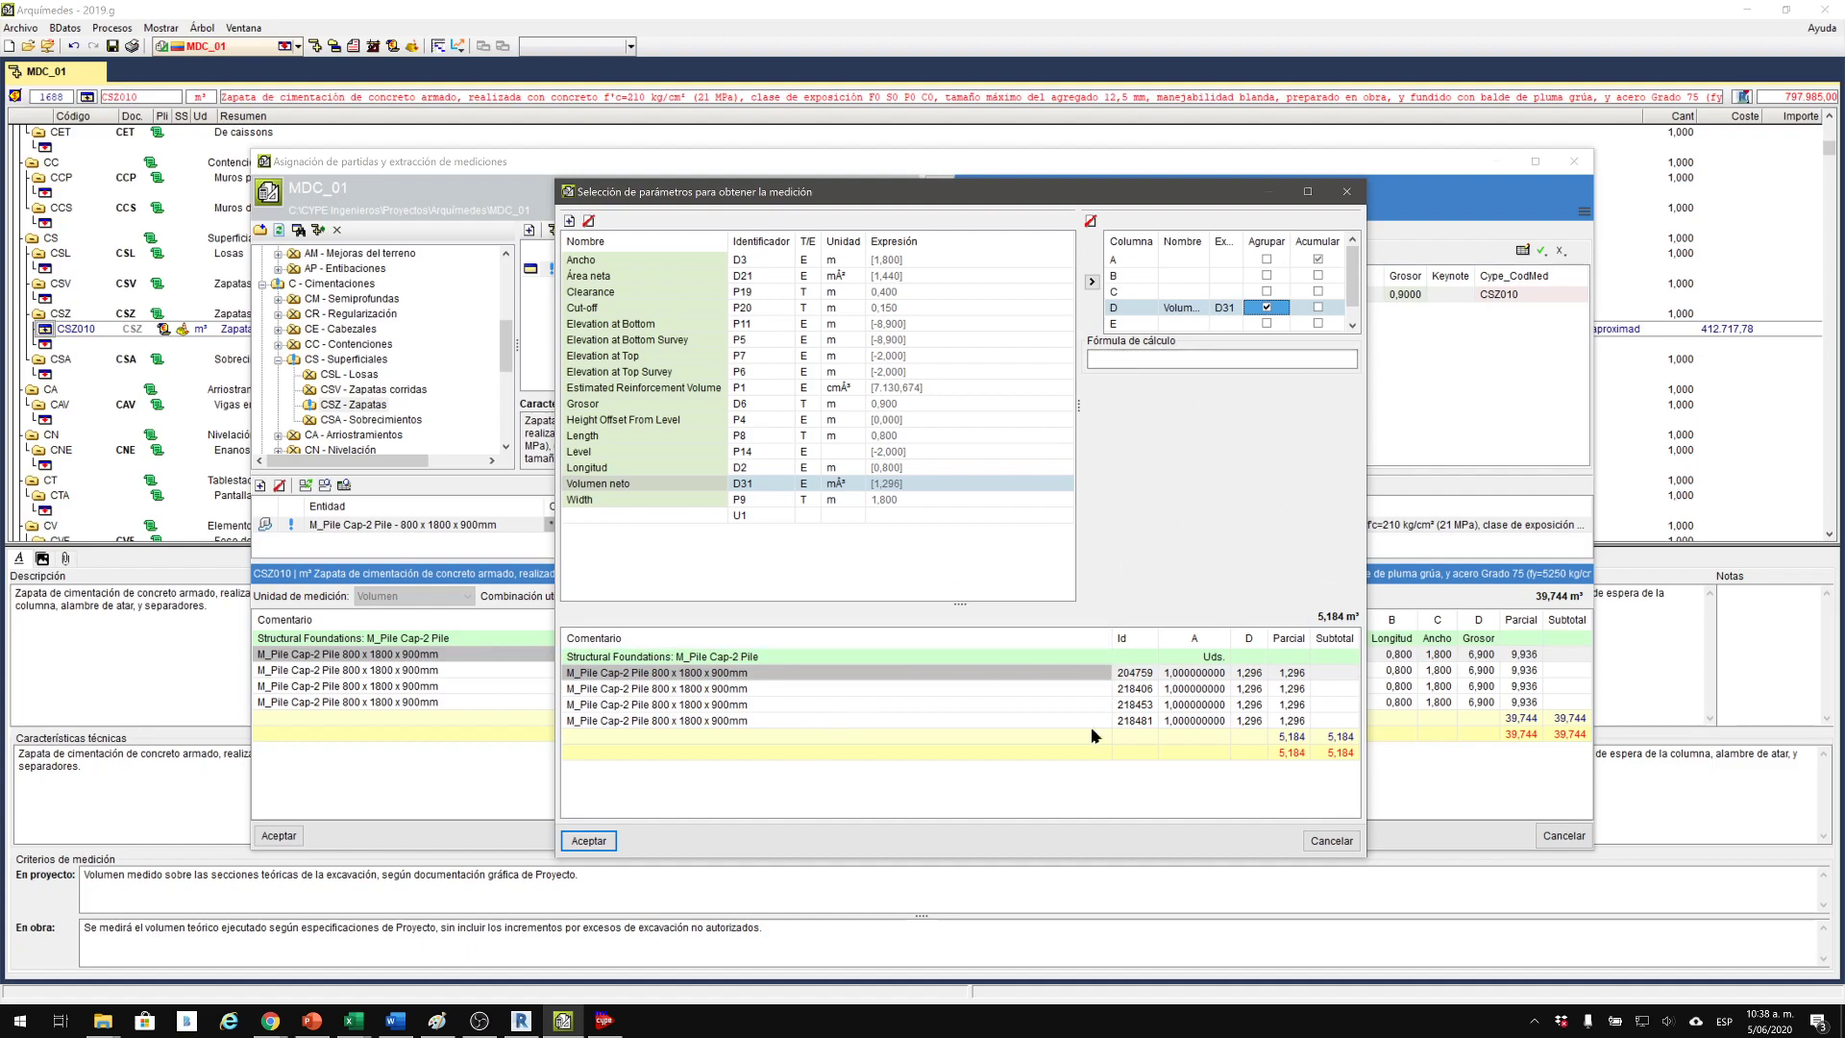
pyautogui.click(588, 841)
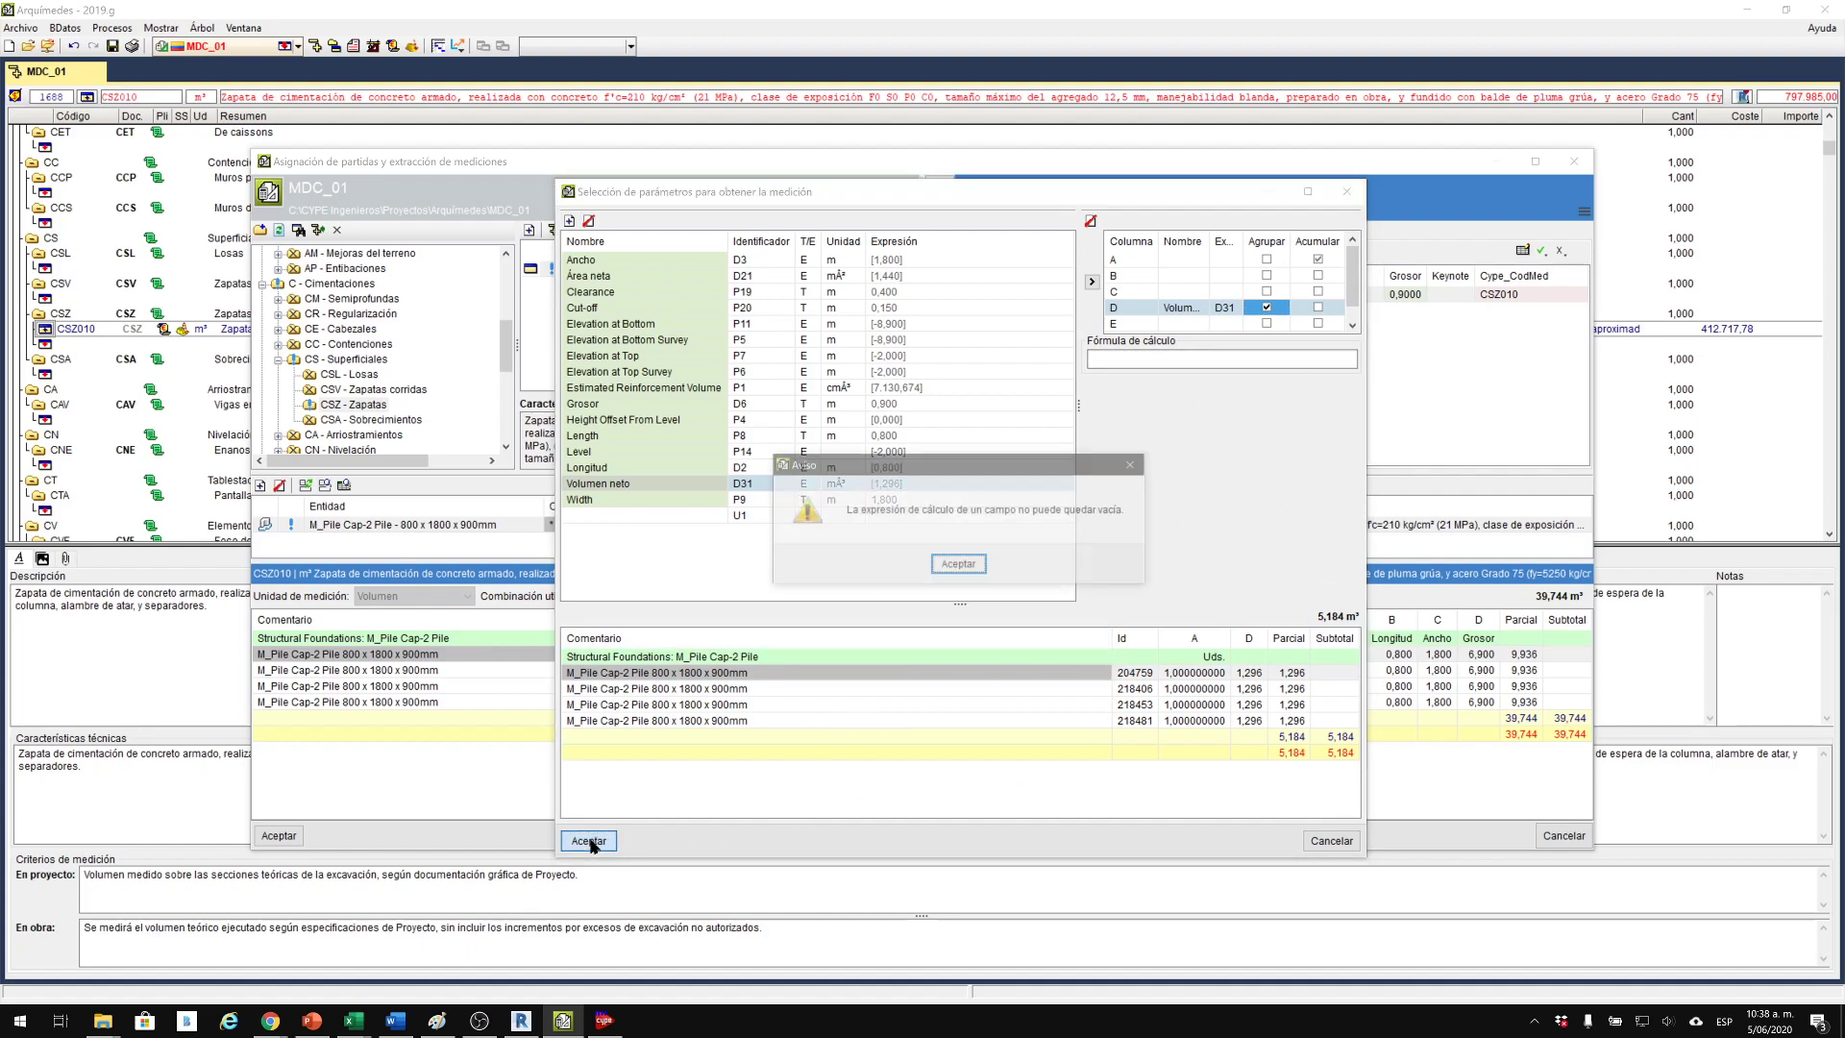
pyautogui.click(960, 567)
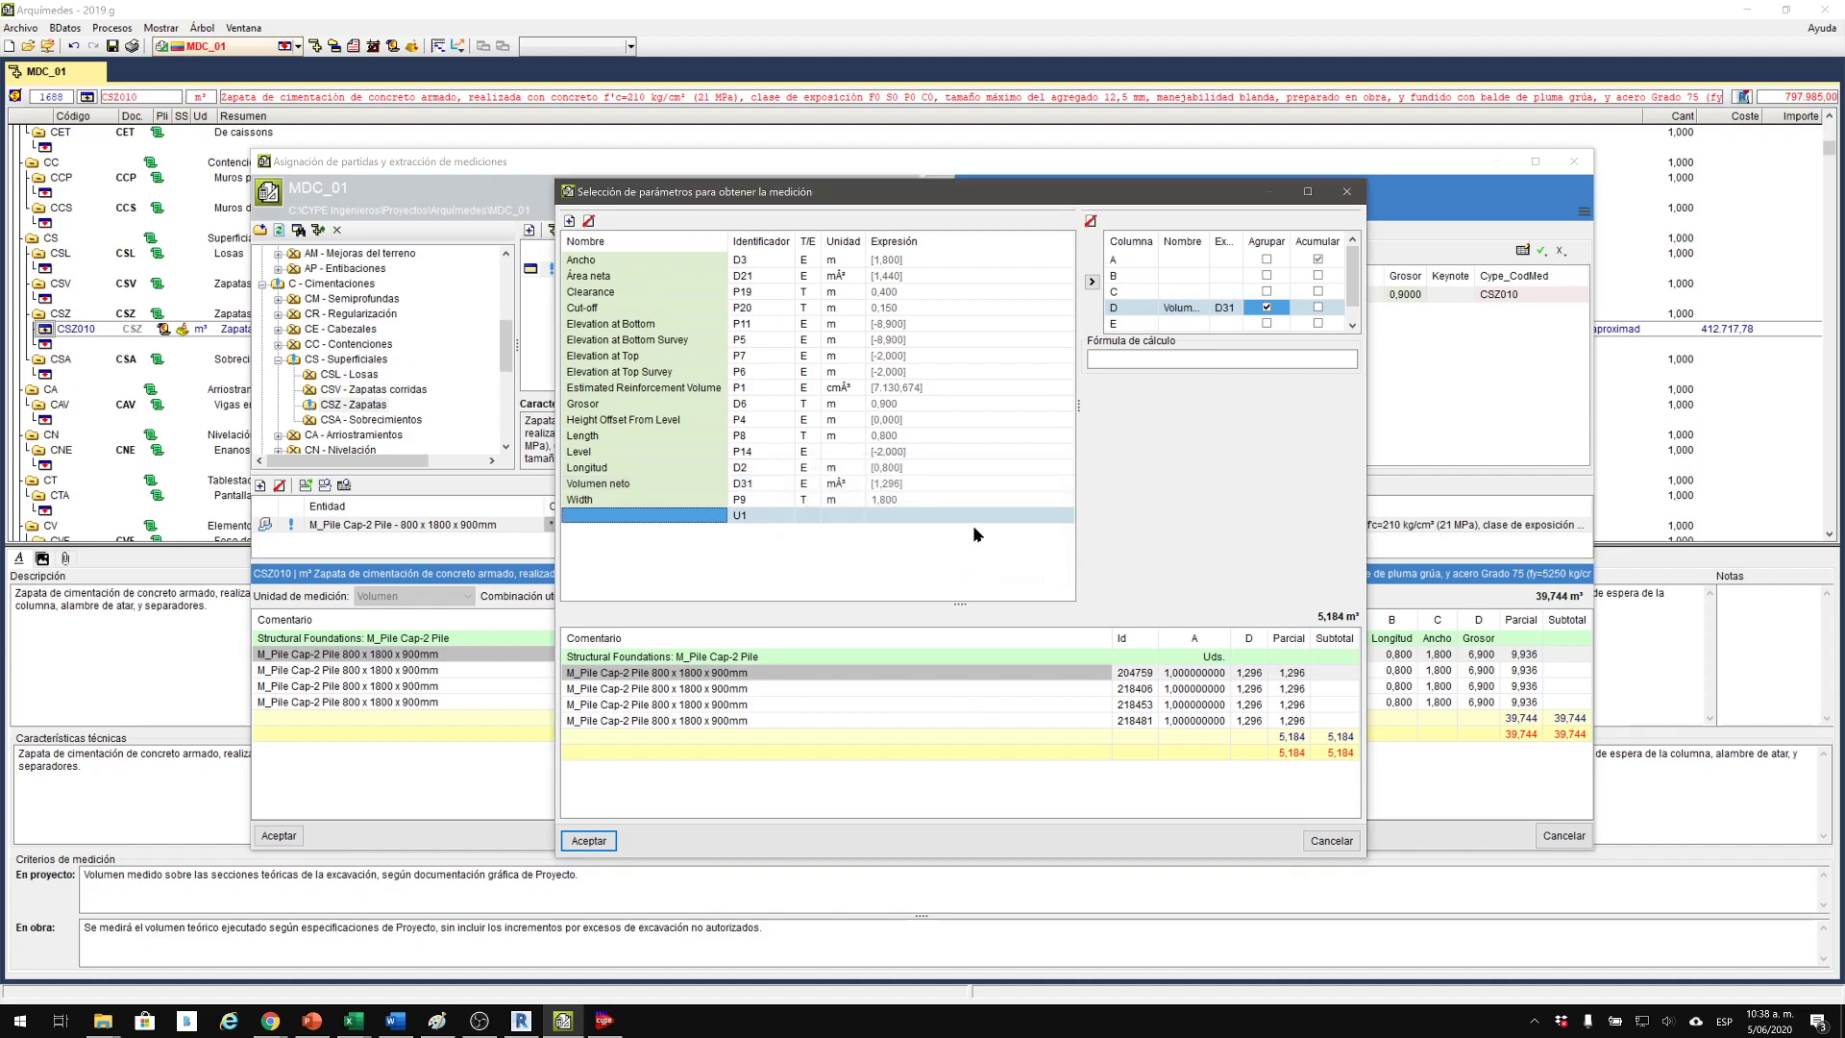
# Try to accept the combination with *1 as its calculation formula.
pyautogui.click(1161, 359)
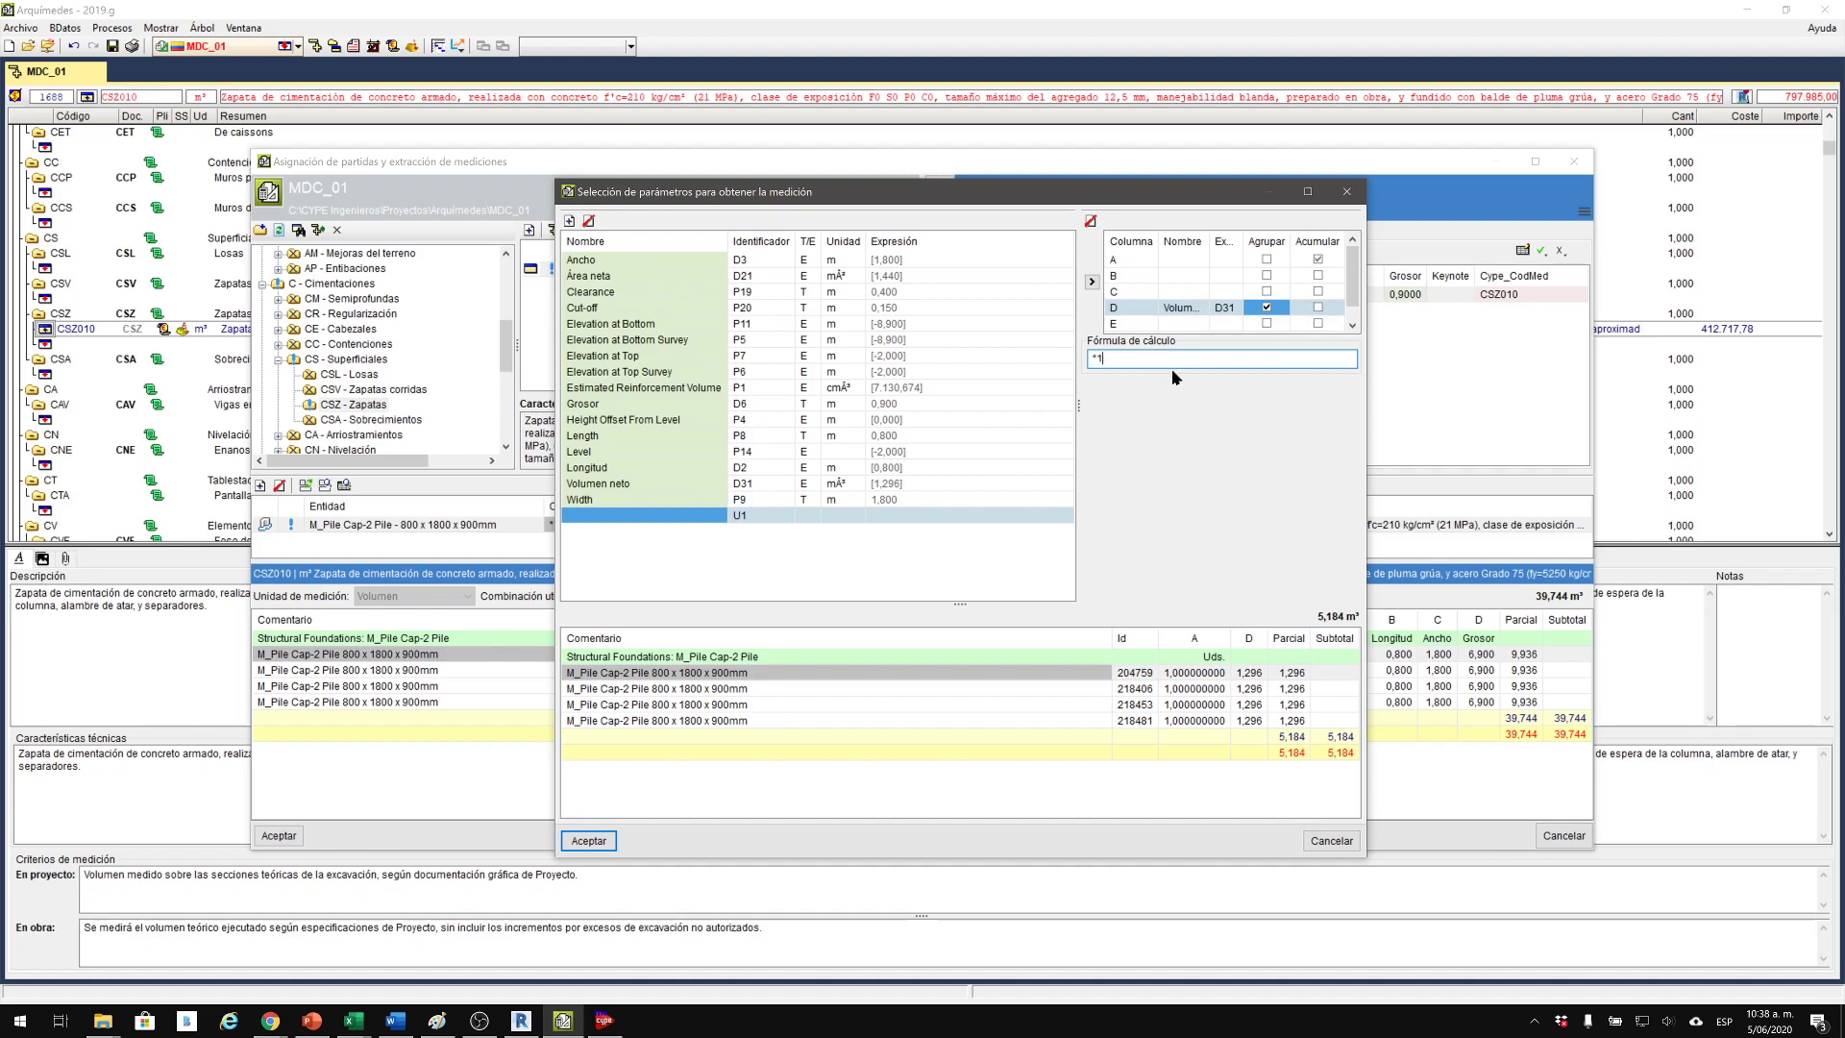
pyautogui.click(608, 842)
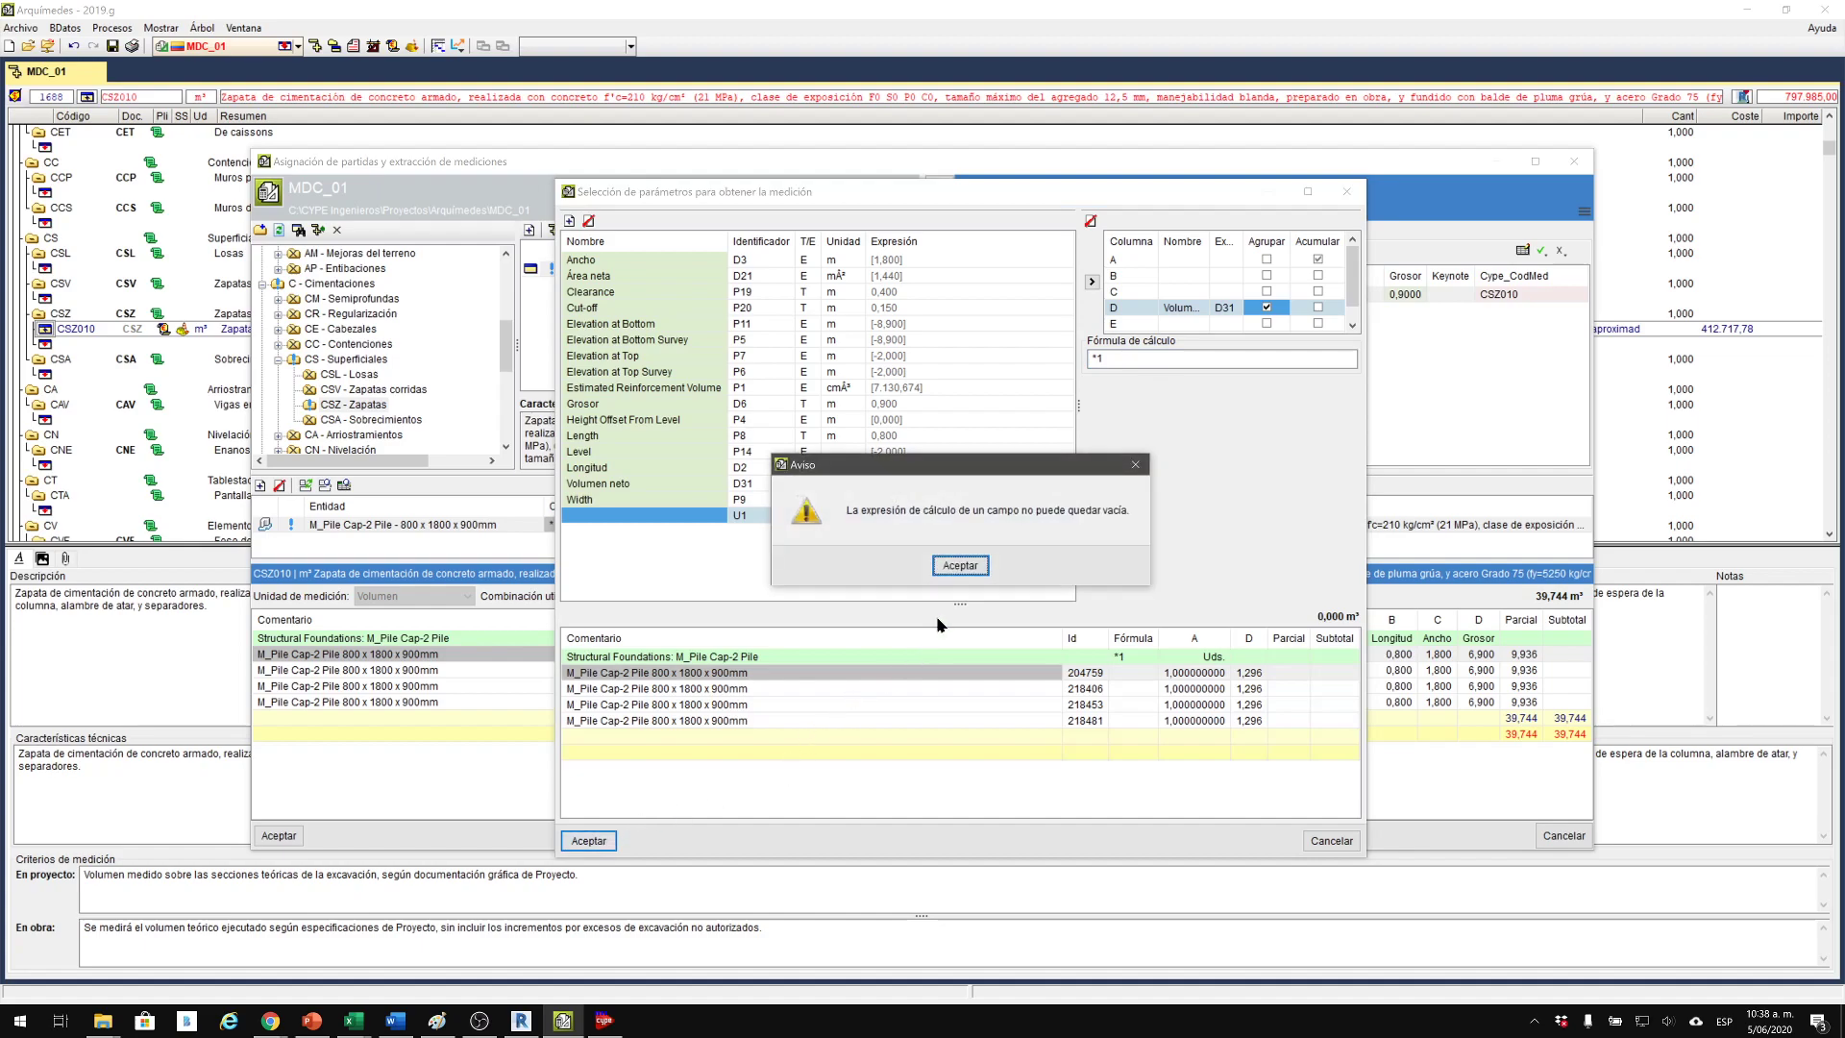
pyautogui.click(961, 572)
# Delete the empty U1 parameter, clear the calculation formula, and accept the Volumen neto combination.
pyautogui.click(671, 511)
pyautogui.rightClick(671, 510)
pyautogui.click(593, 218)
pyautogui.click(591, 221)
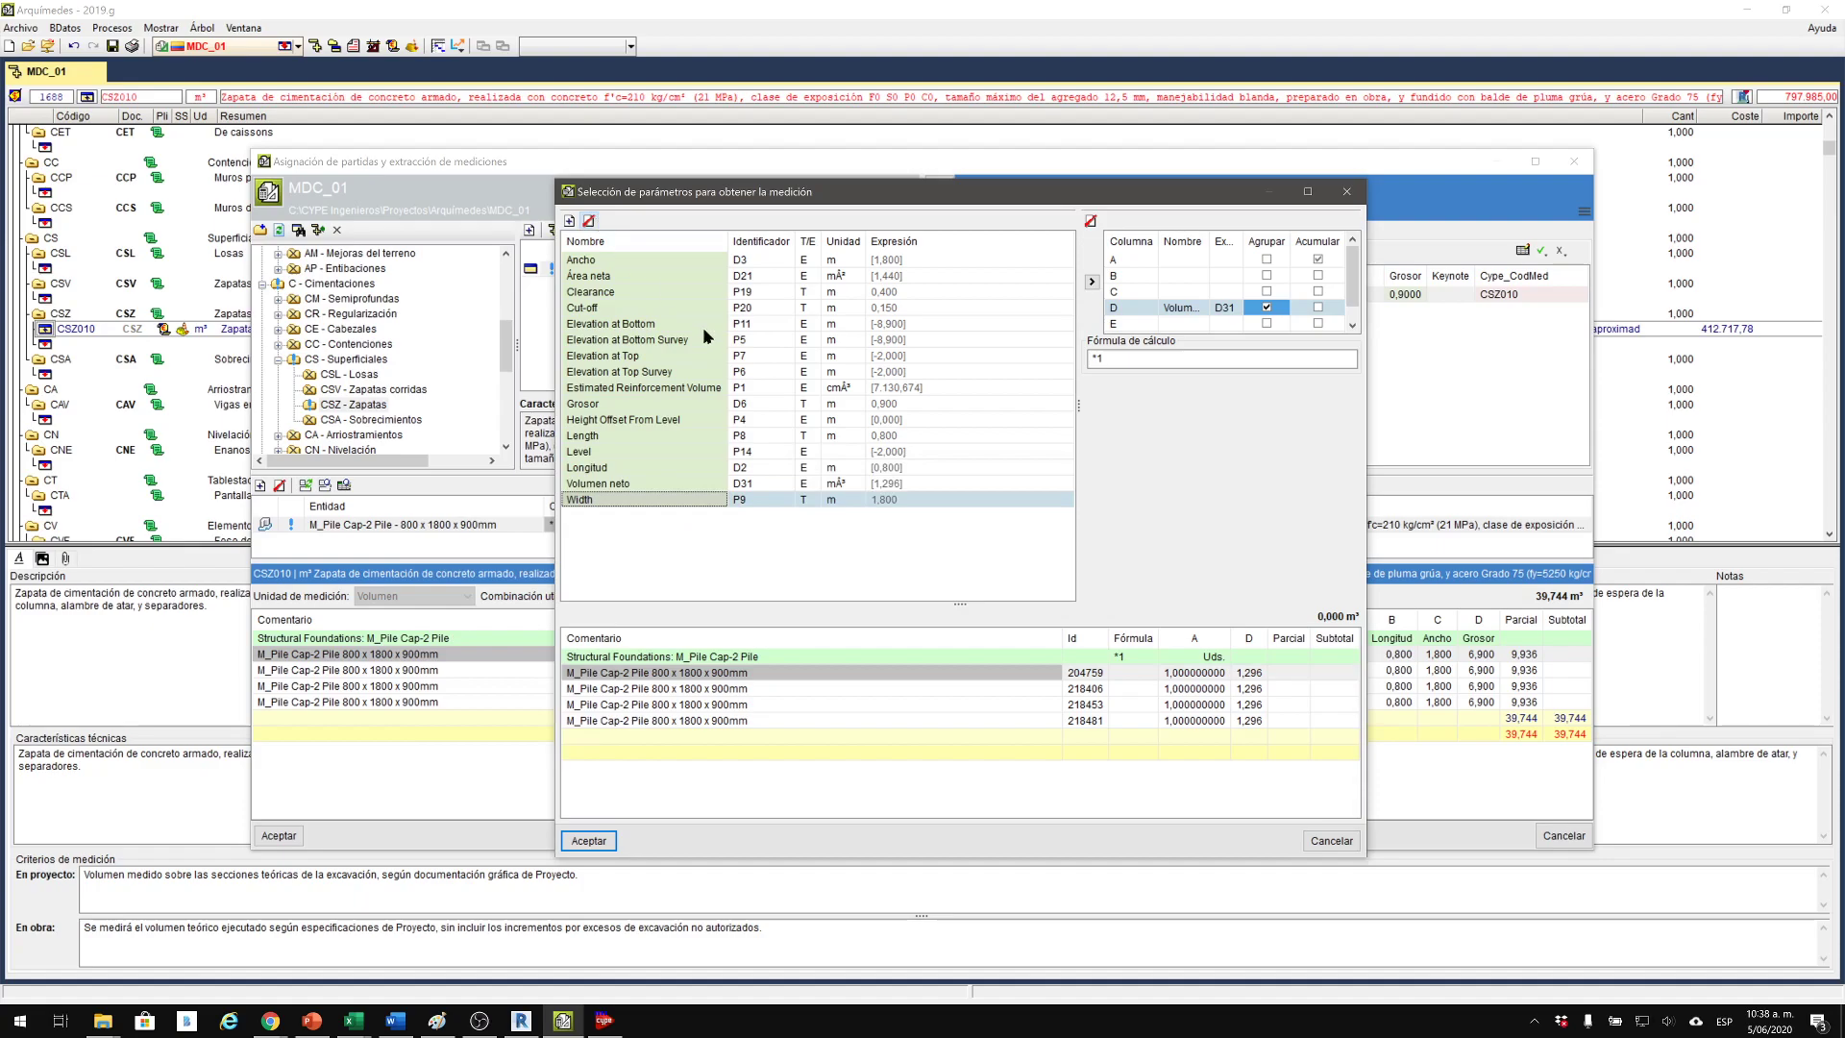
pyautogui.click(1142, 356)
pyautogui.press('BackSpace')
pyautogui.press('BackSpace')
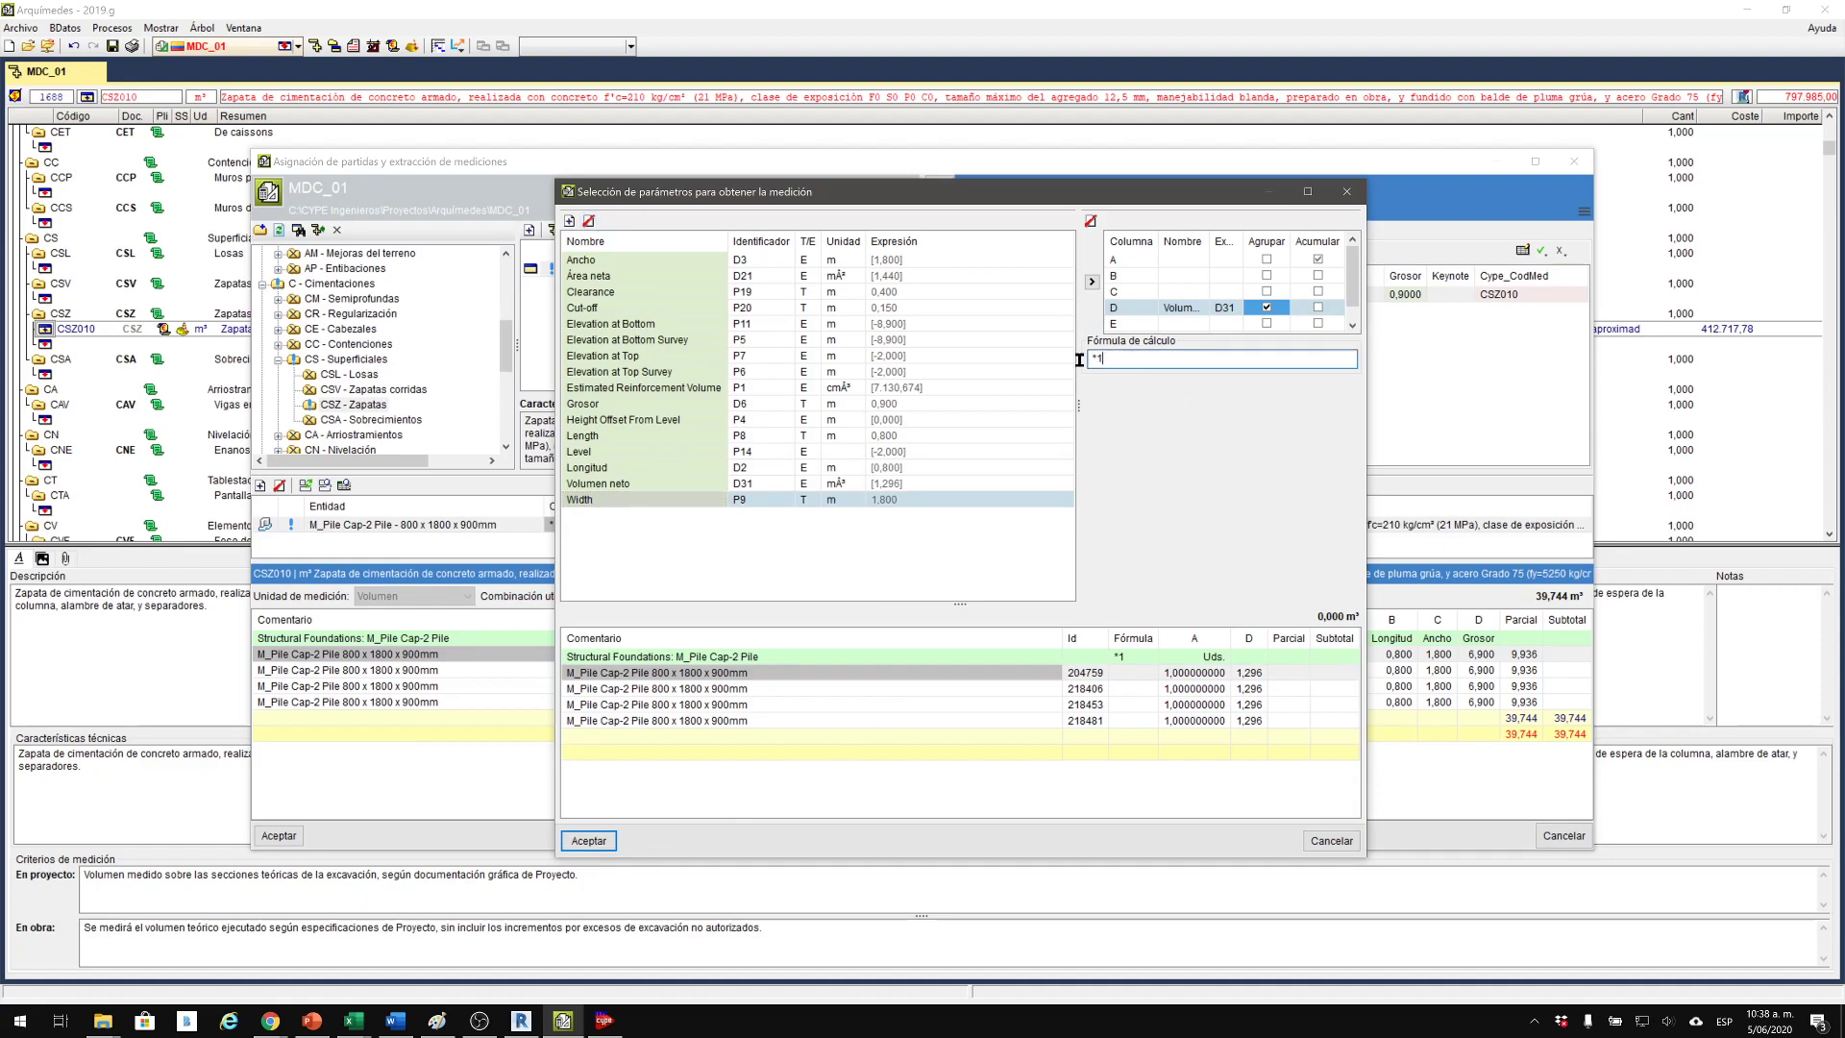
pyautogui.click(589, 840)
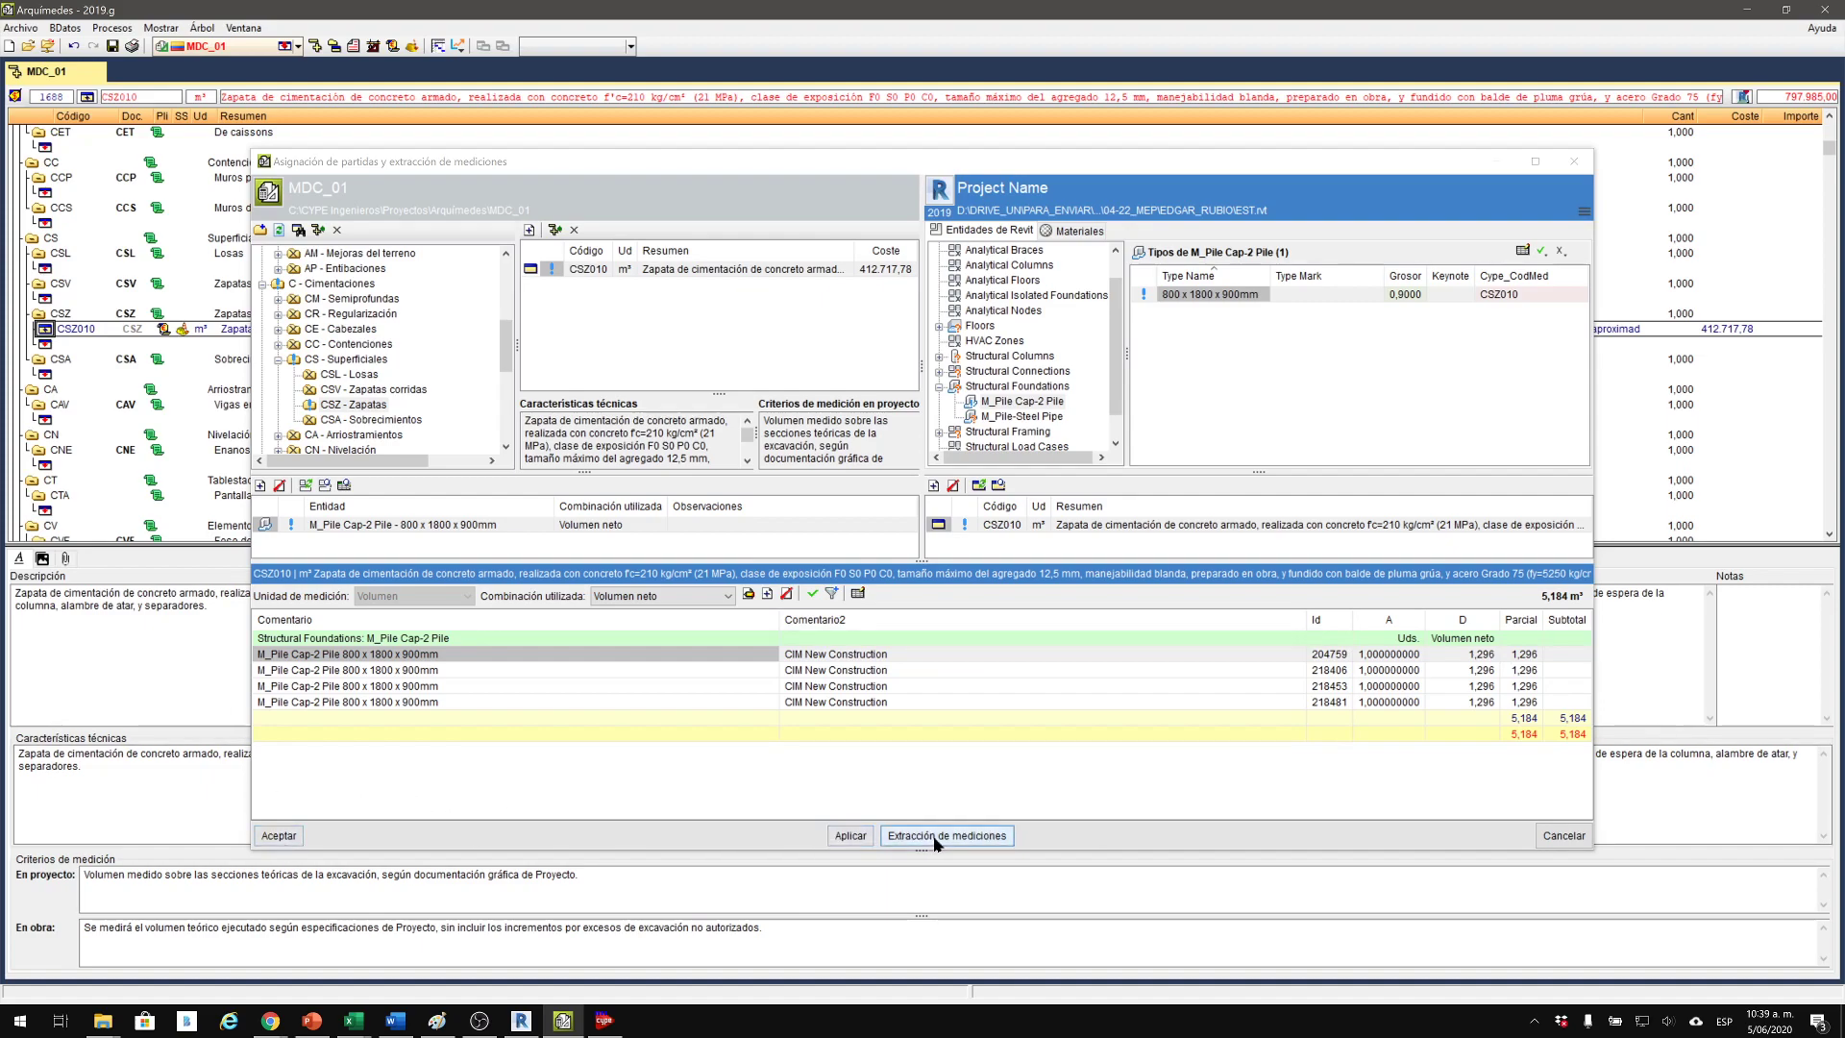
# Extract the pile cap measurements into item CSZ010 with a prior backup copy, apply them to the budget, and accept the assignment.
pyautogui.click(898, 837)
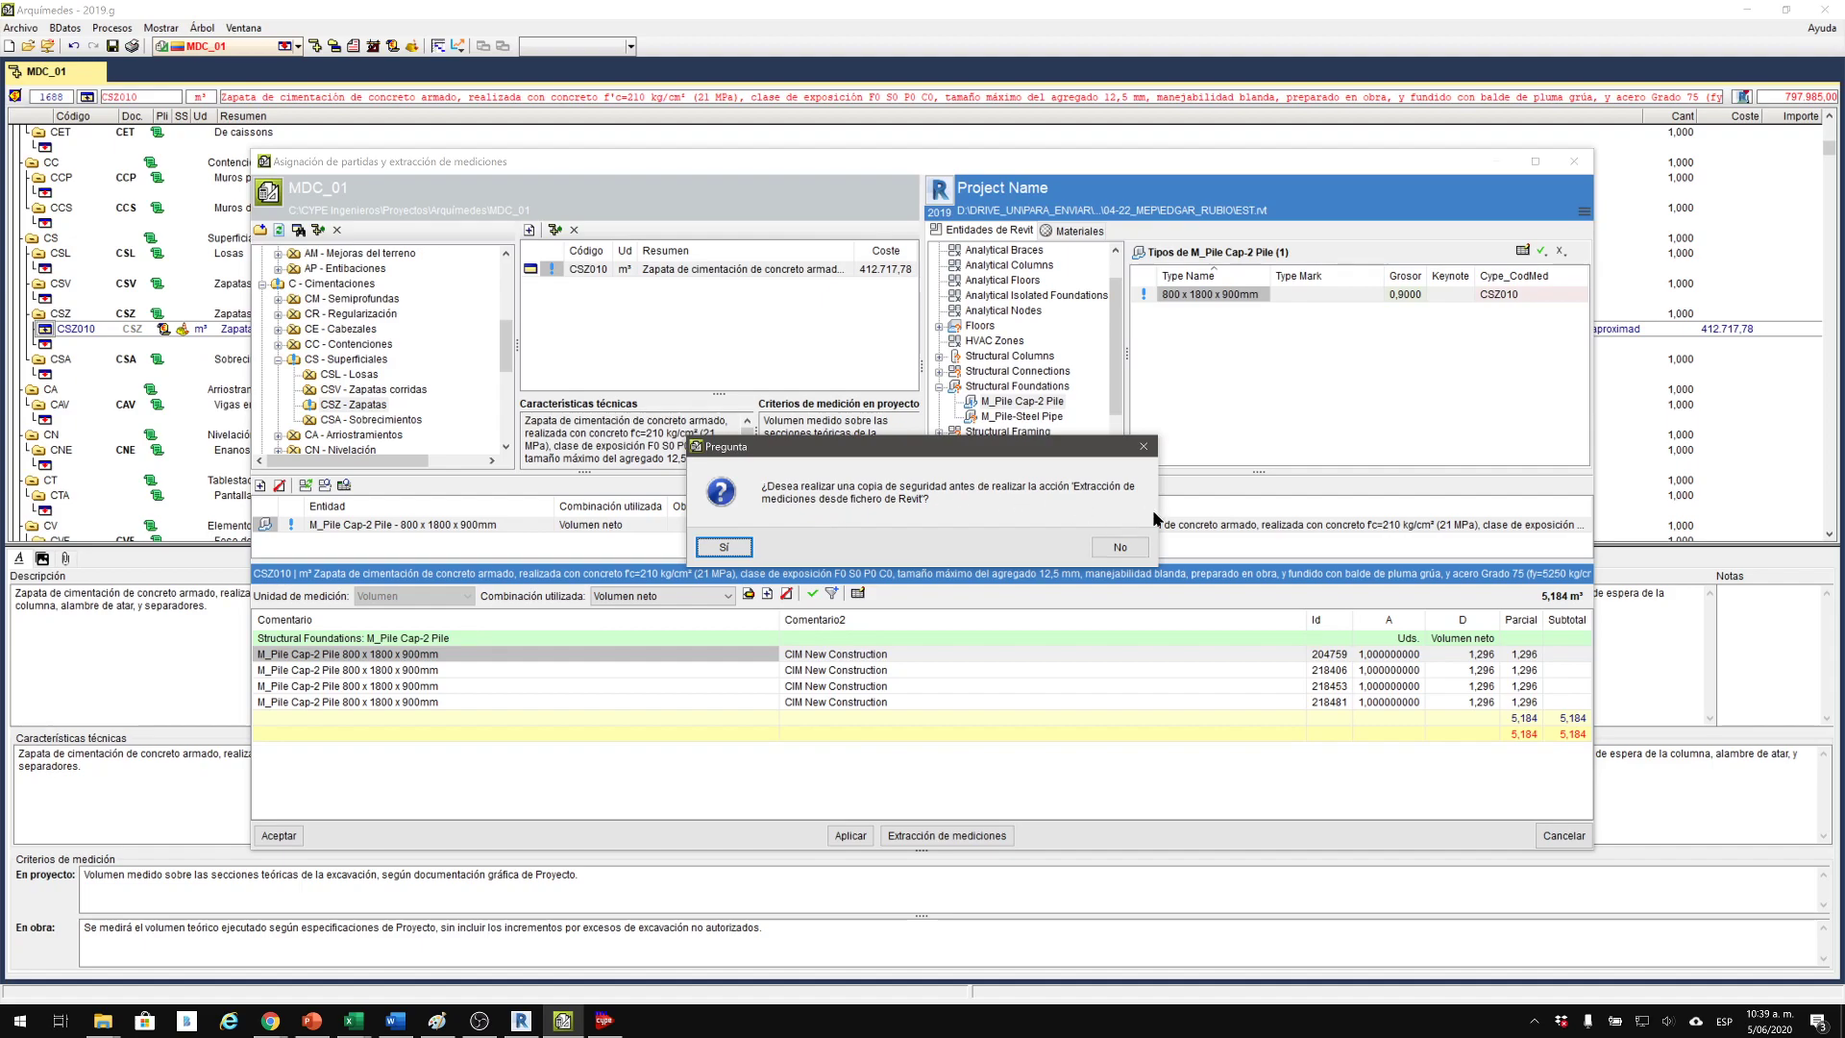
pyautogui.click(750, 546)
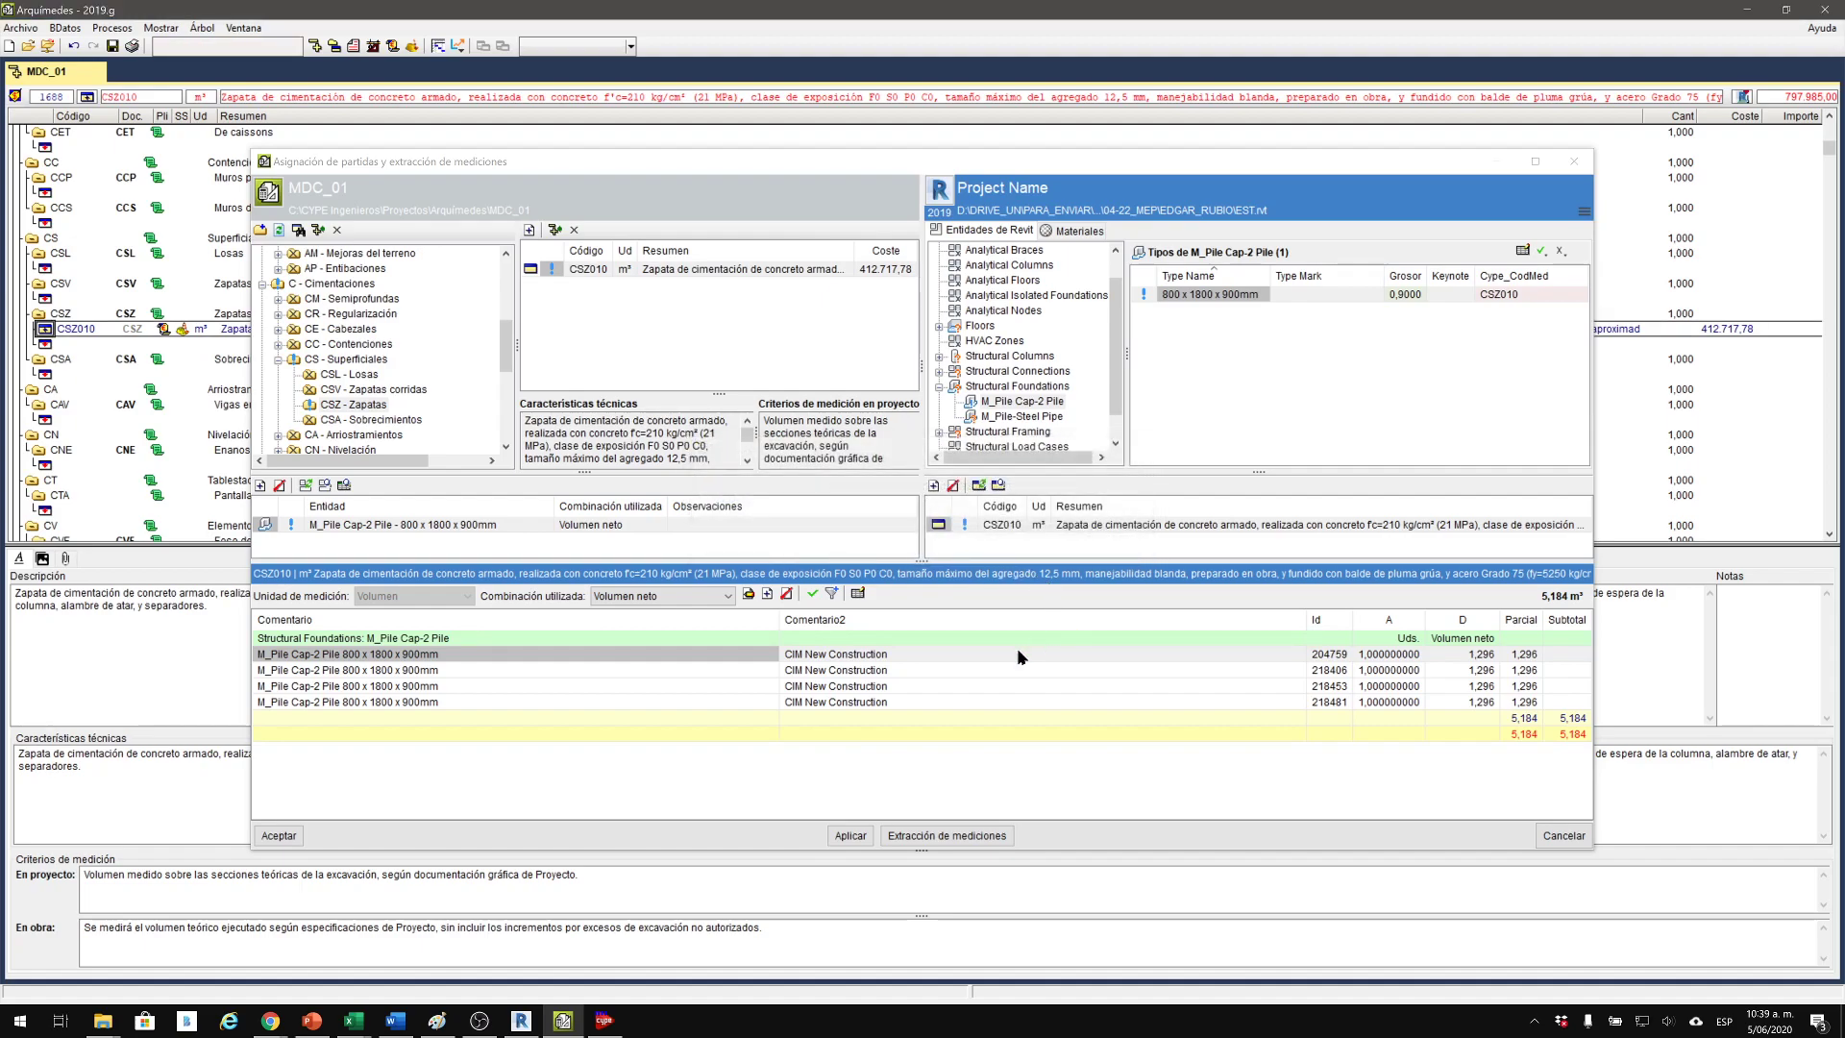
pyautogui.click(842, 836)
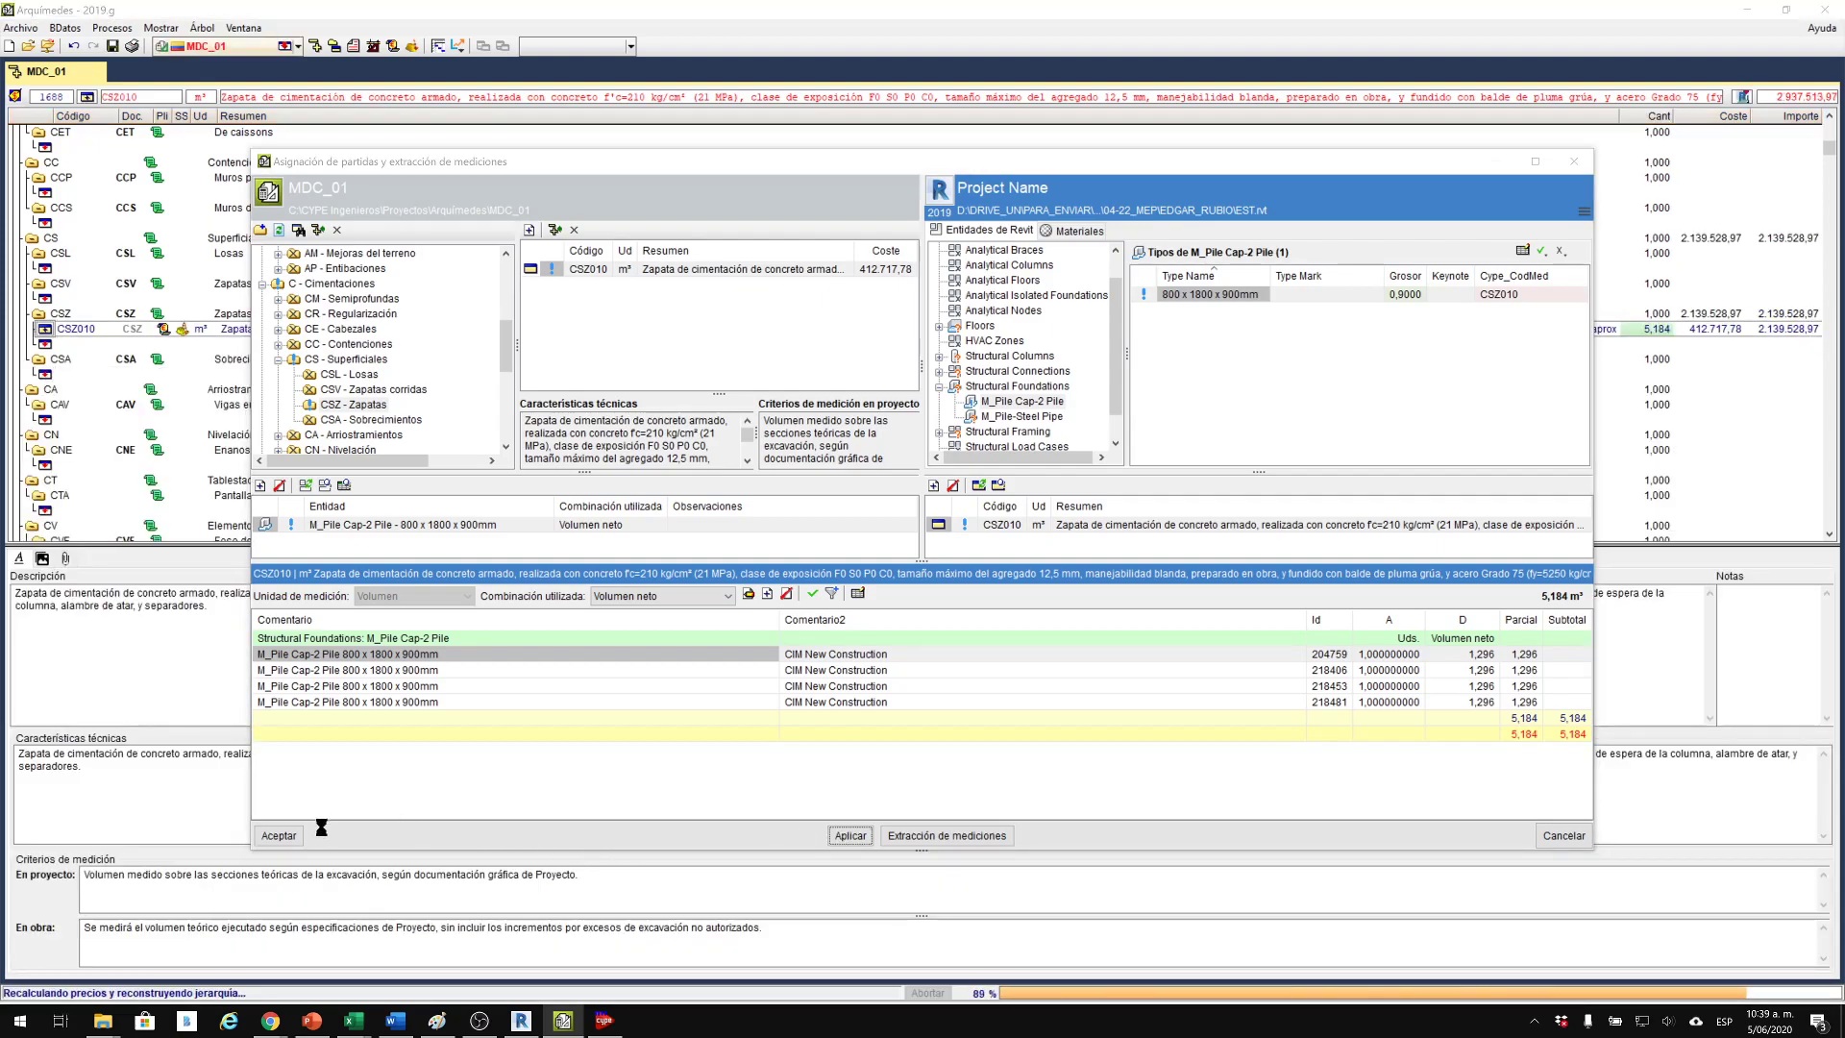
pyautogui.click(279, 835)
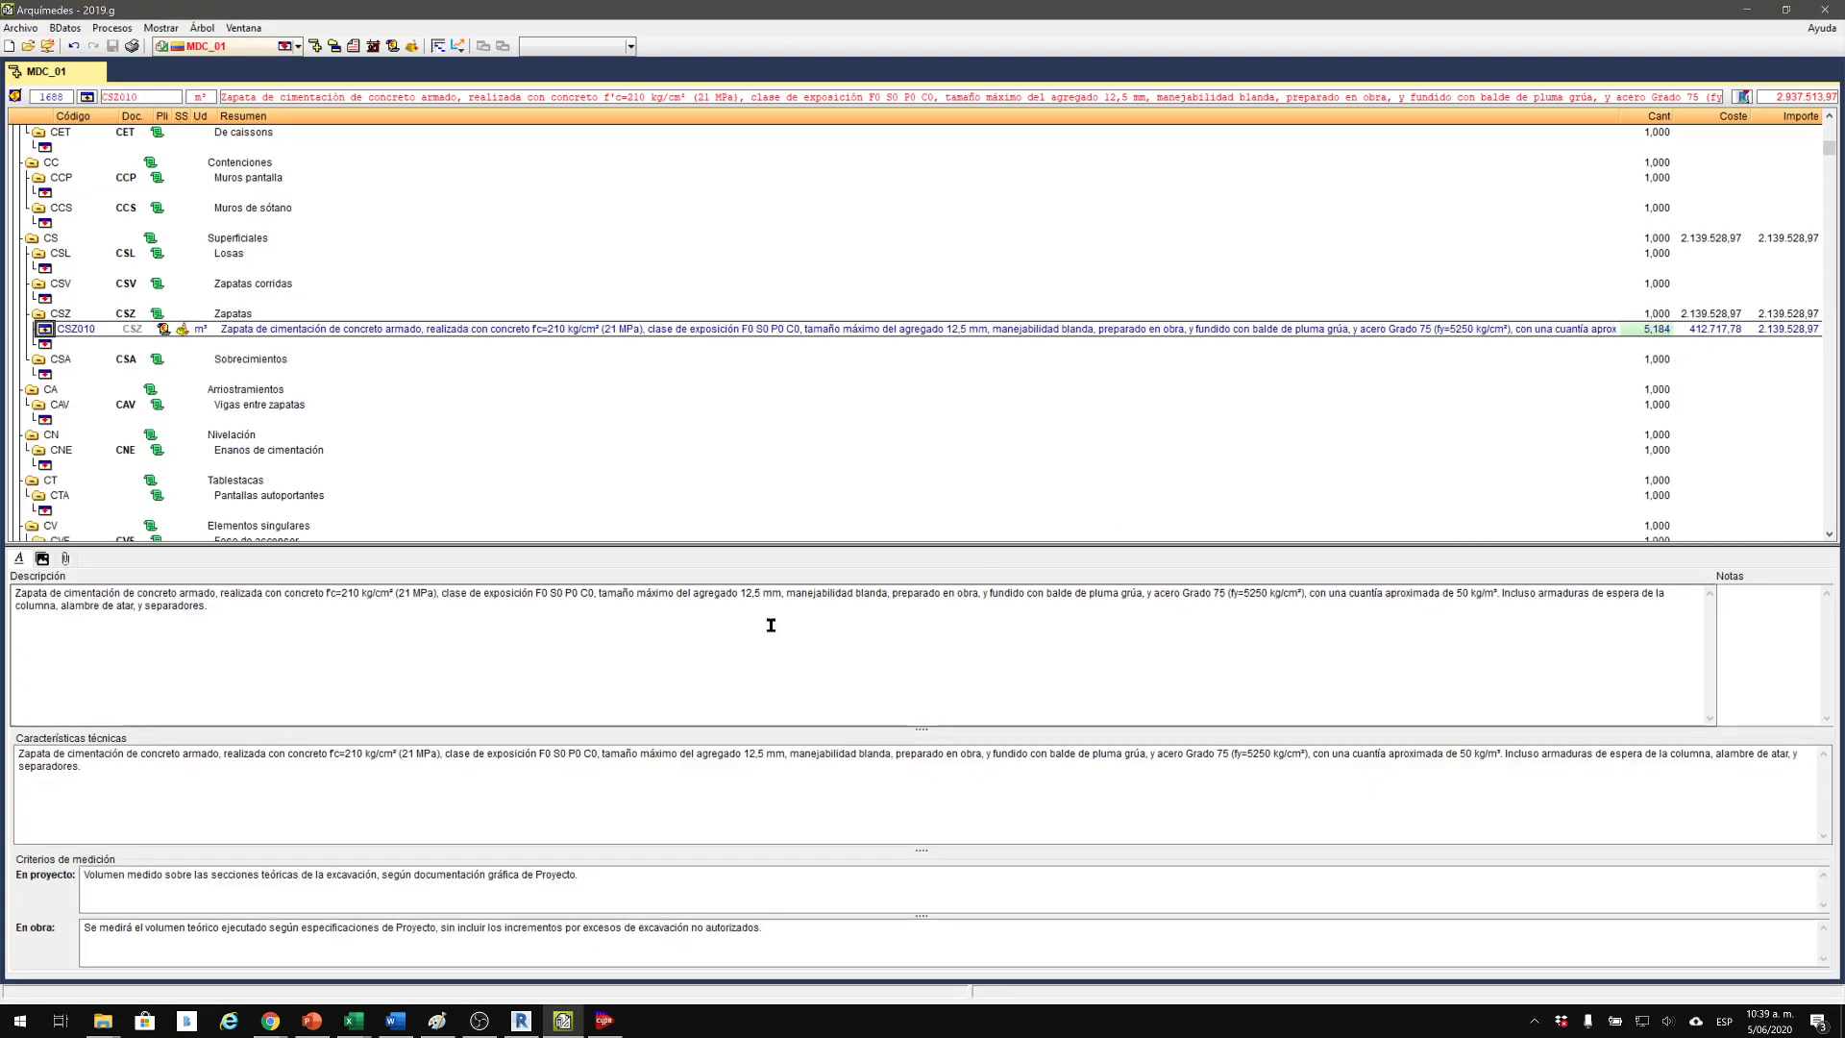
# Switch to Revit and run the CYPE Link with Arquimedes job command on the EST model.
pyautogui.click(521, 1021)
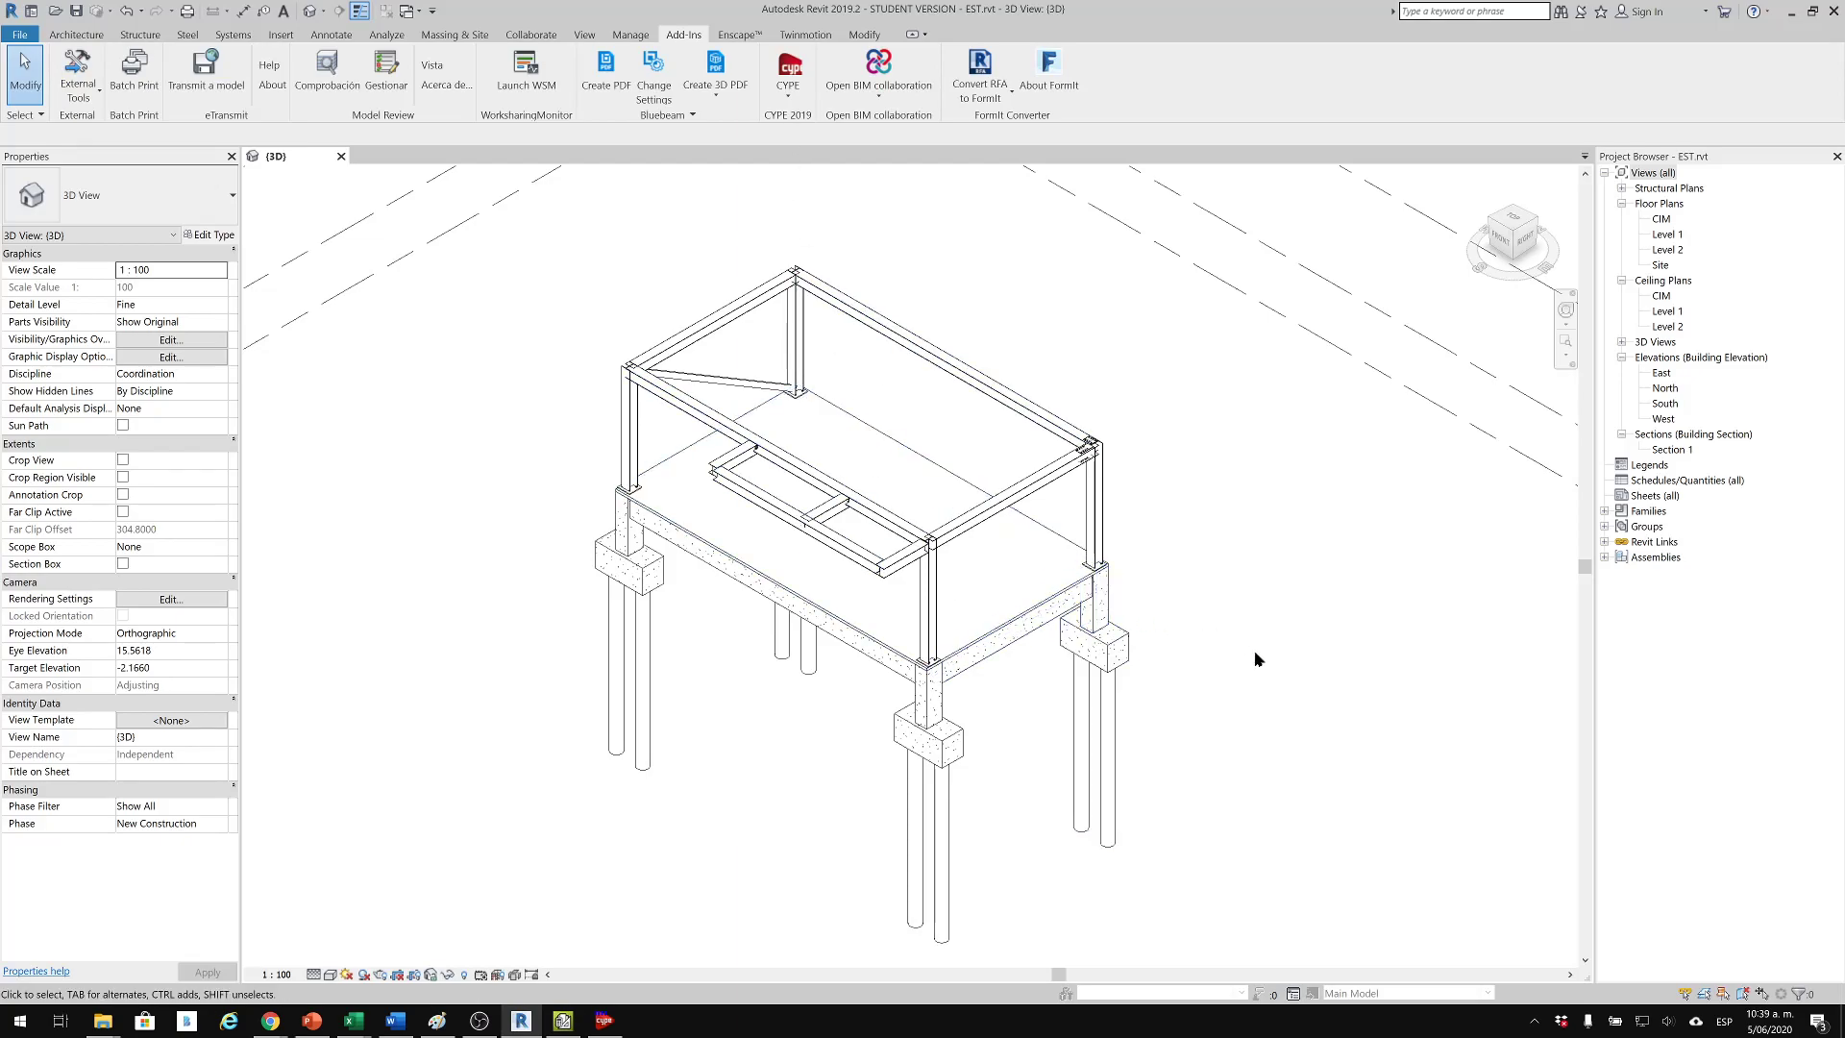
pyautogui.click(786, 87)
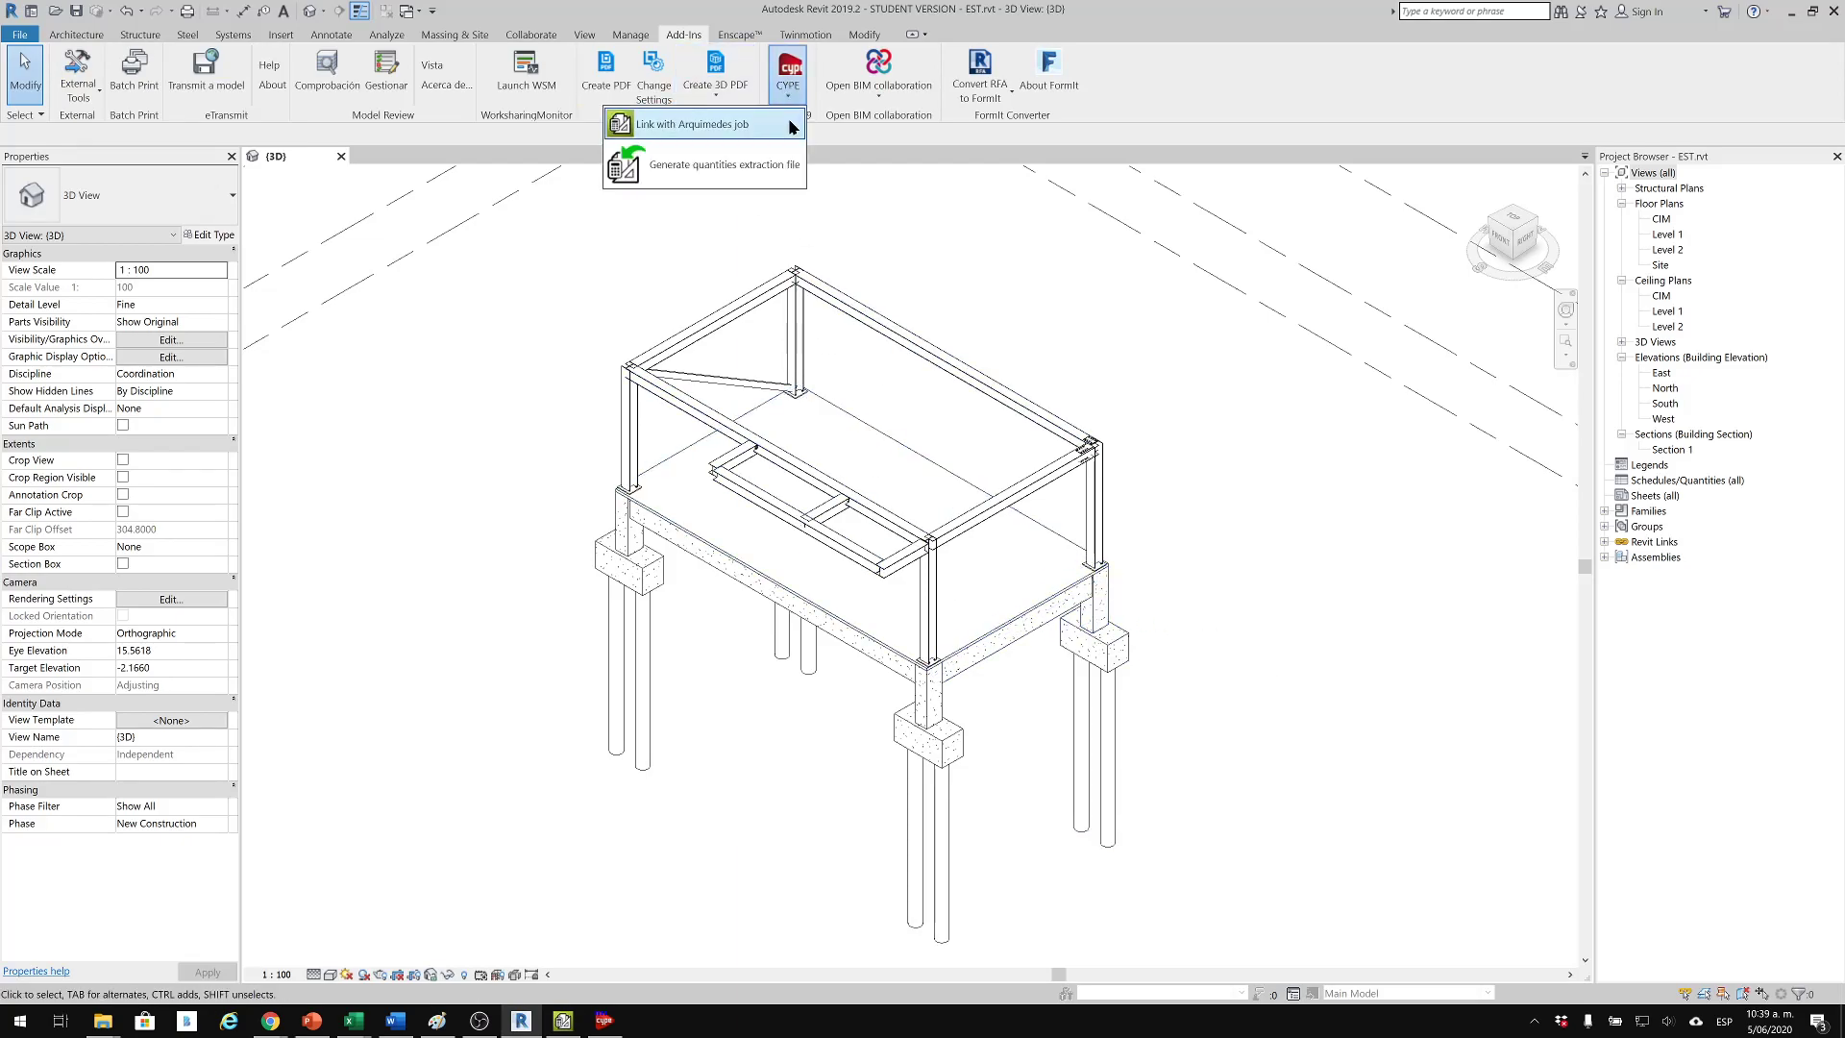
pyautogui.click(716, 134)
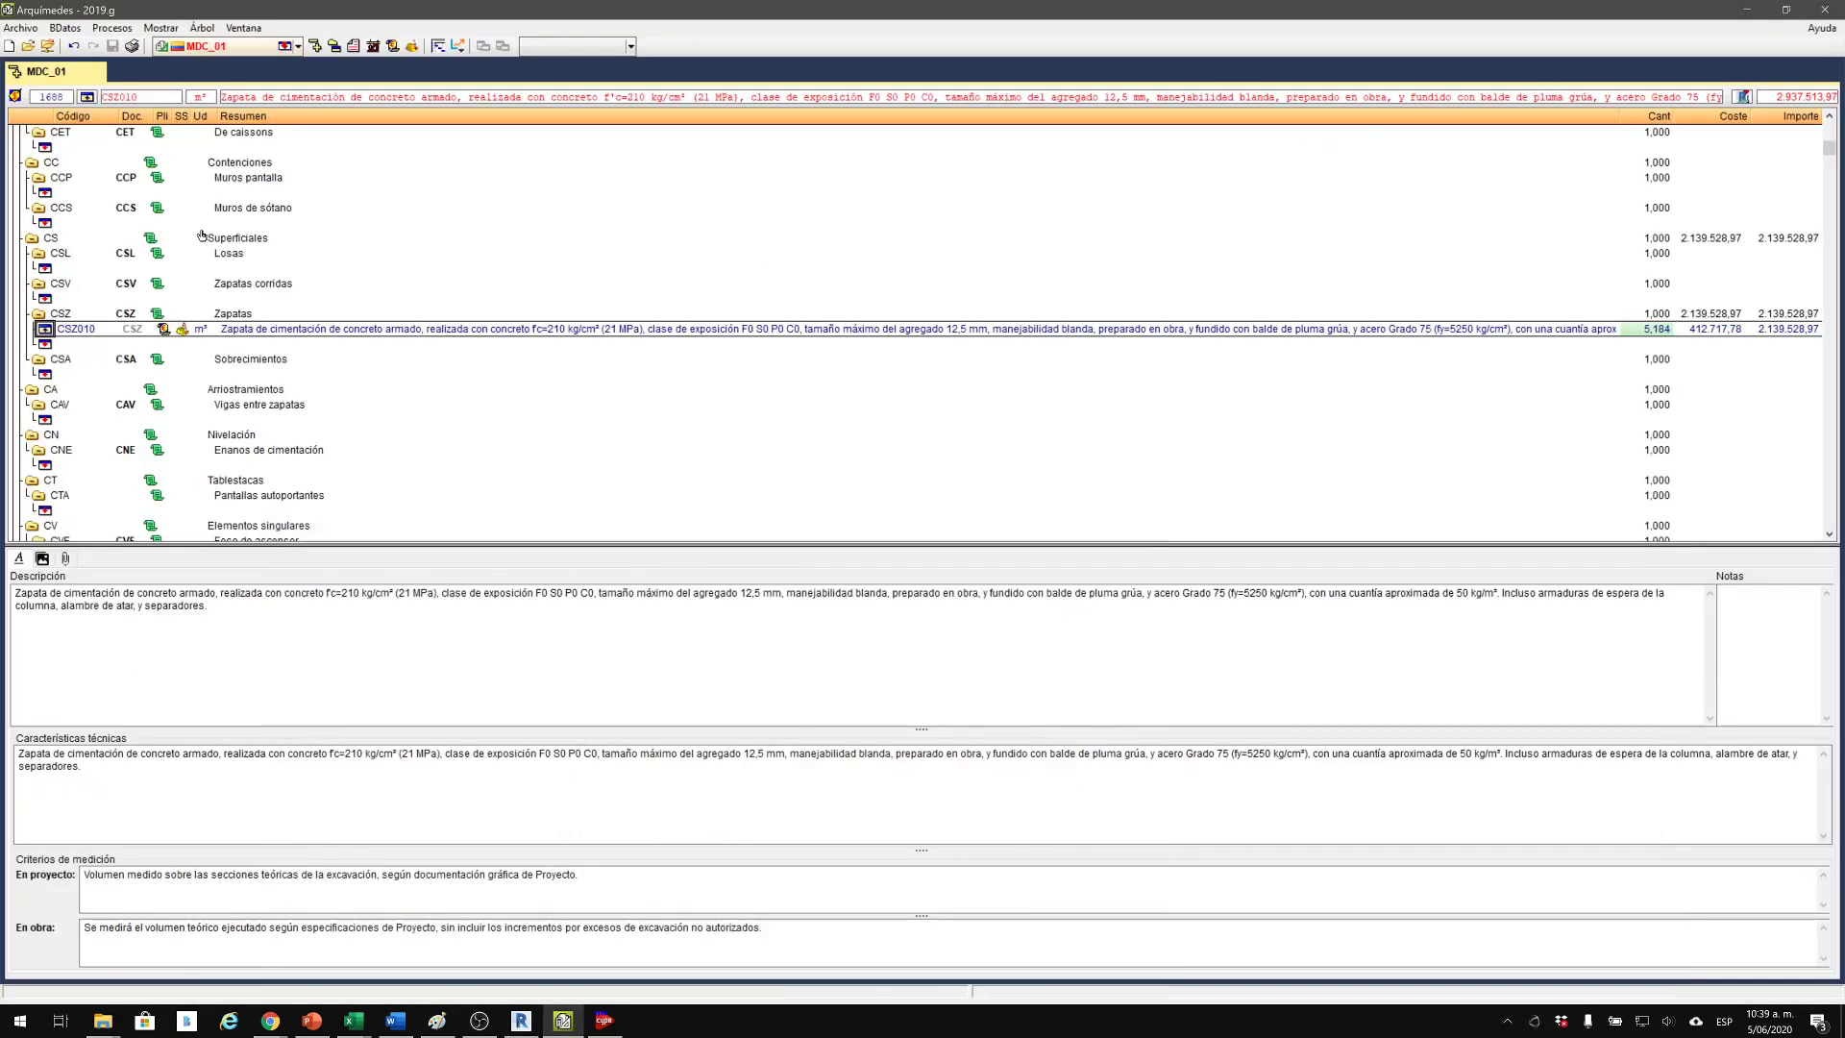
# Import the Revit measurement extraction file in Arquímedes to bring up the linking options, and cancel the operation.
pyautogui.click(19, 27)
pyautogui.moveTo(167, 149)
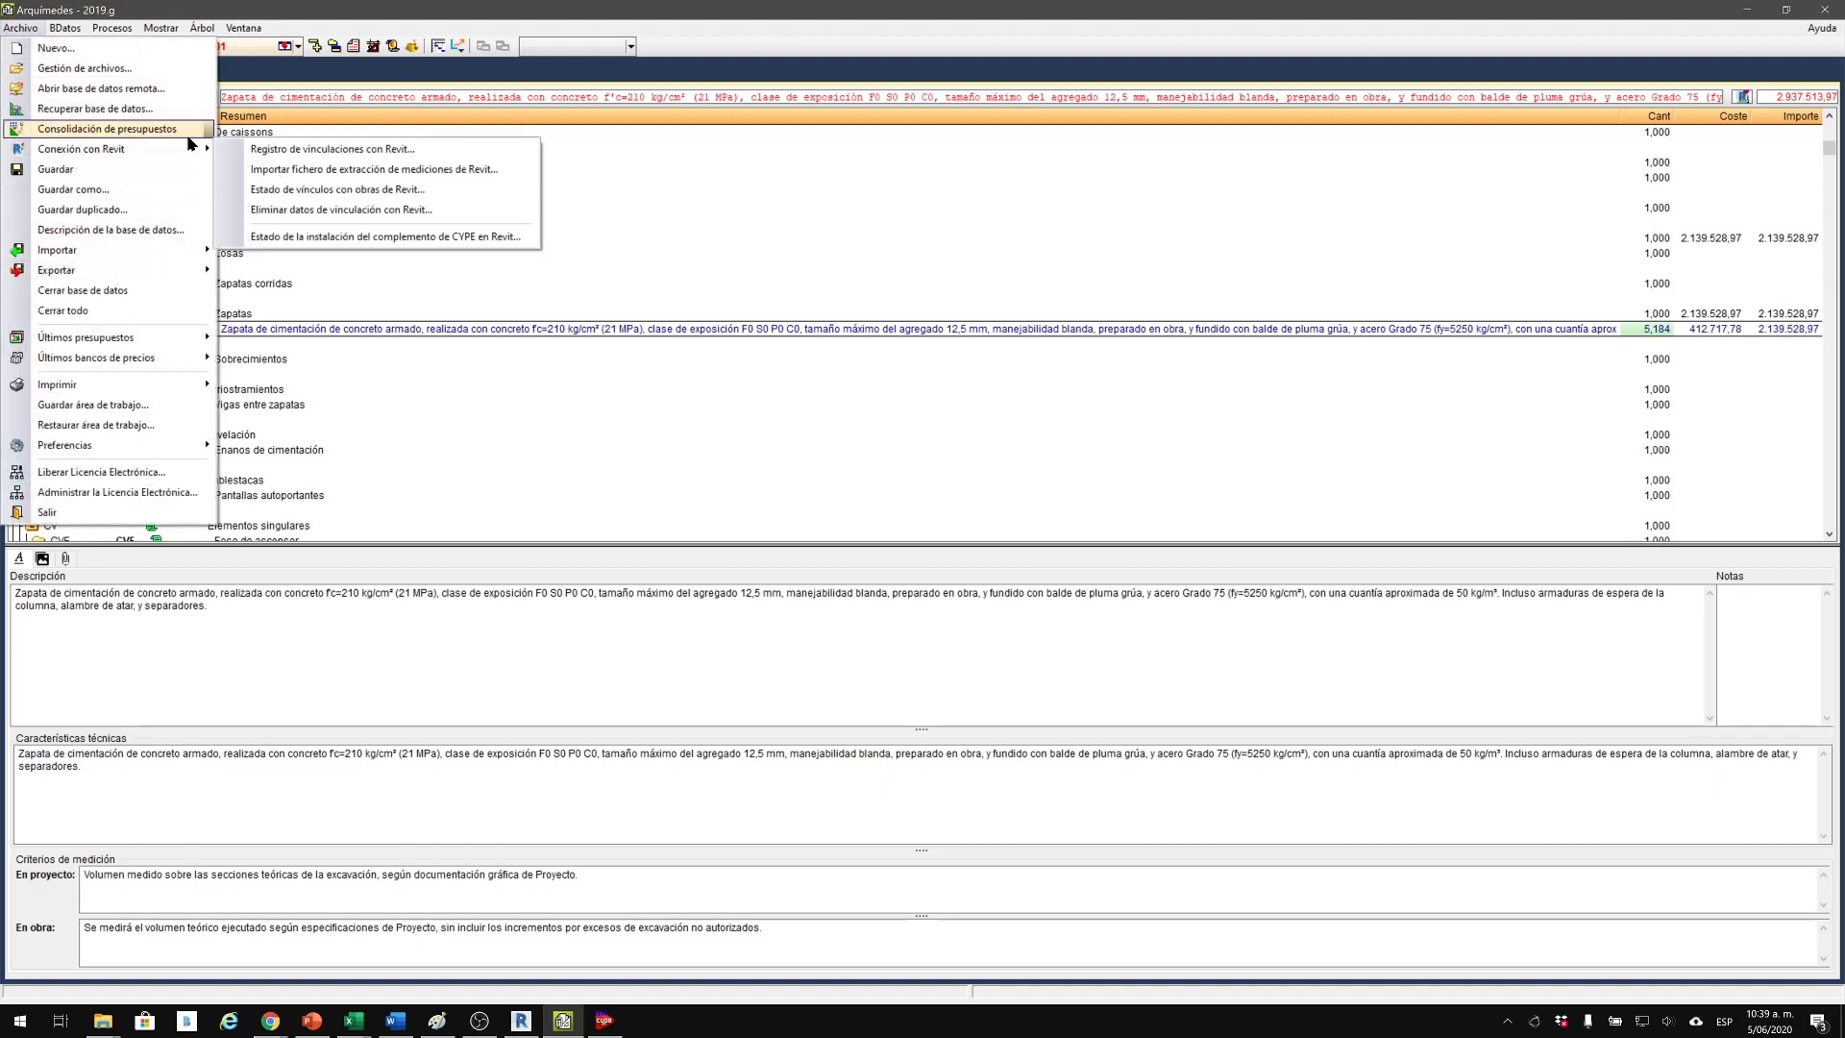
pyautogui.click(409, 170)
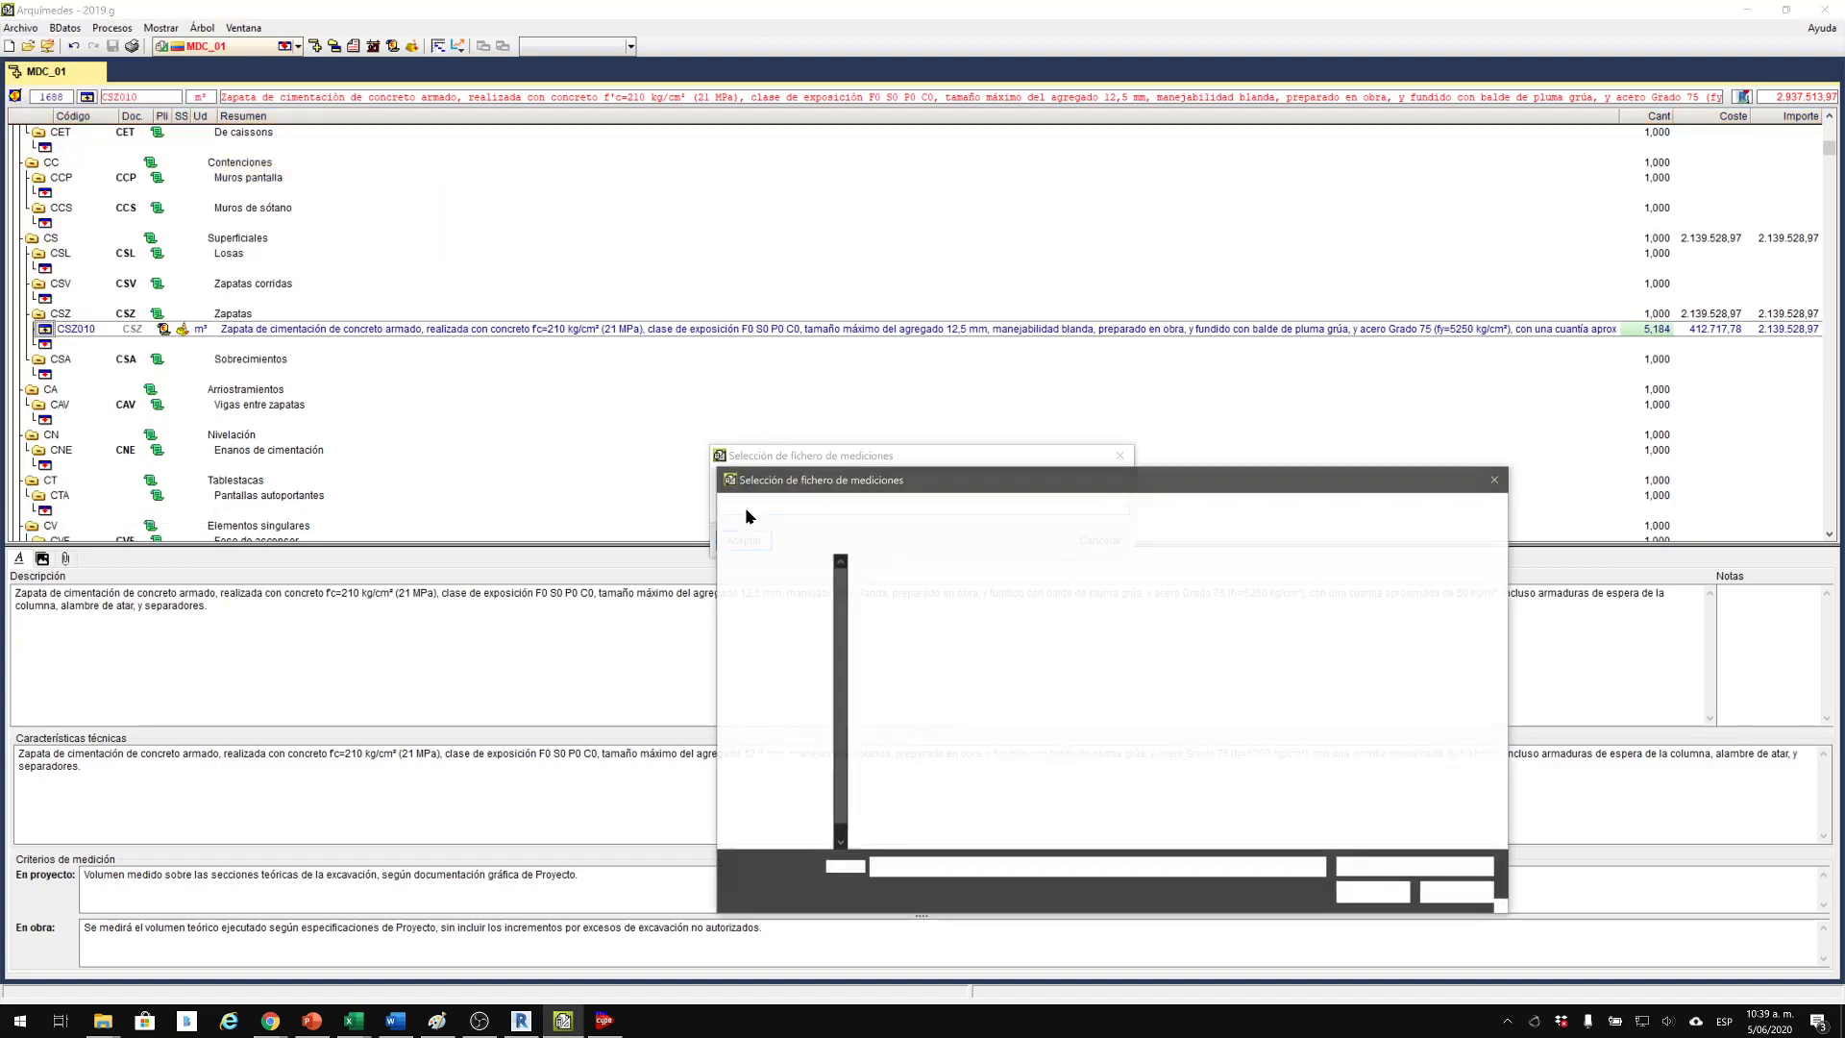
pyautogui.click(937, 661)
pyautogui.click(1372, 890)
pyautogui.click(769, 539)
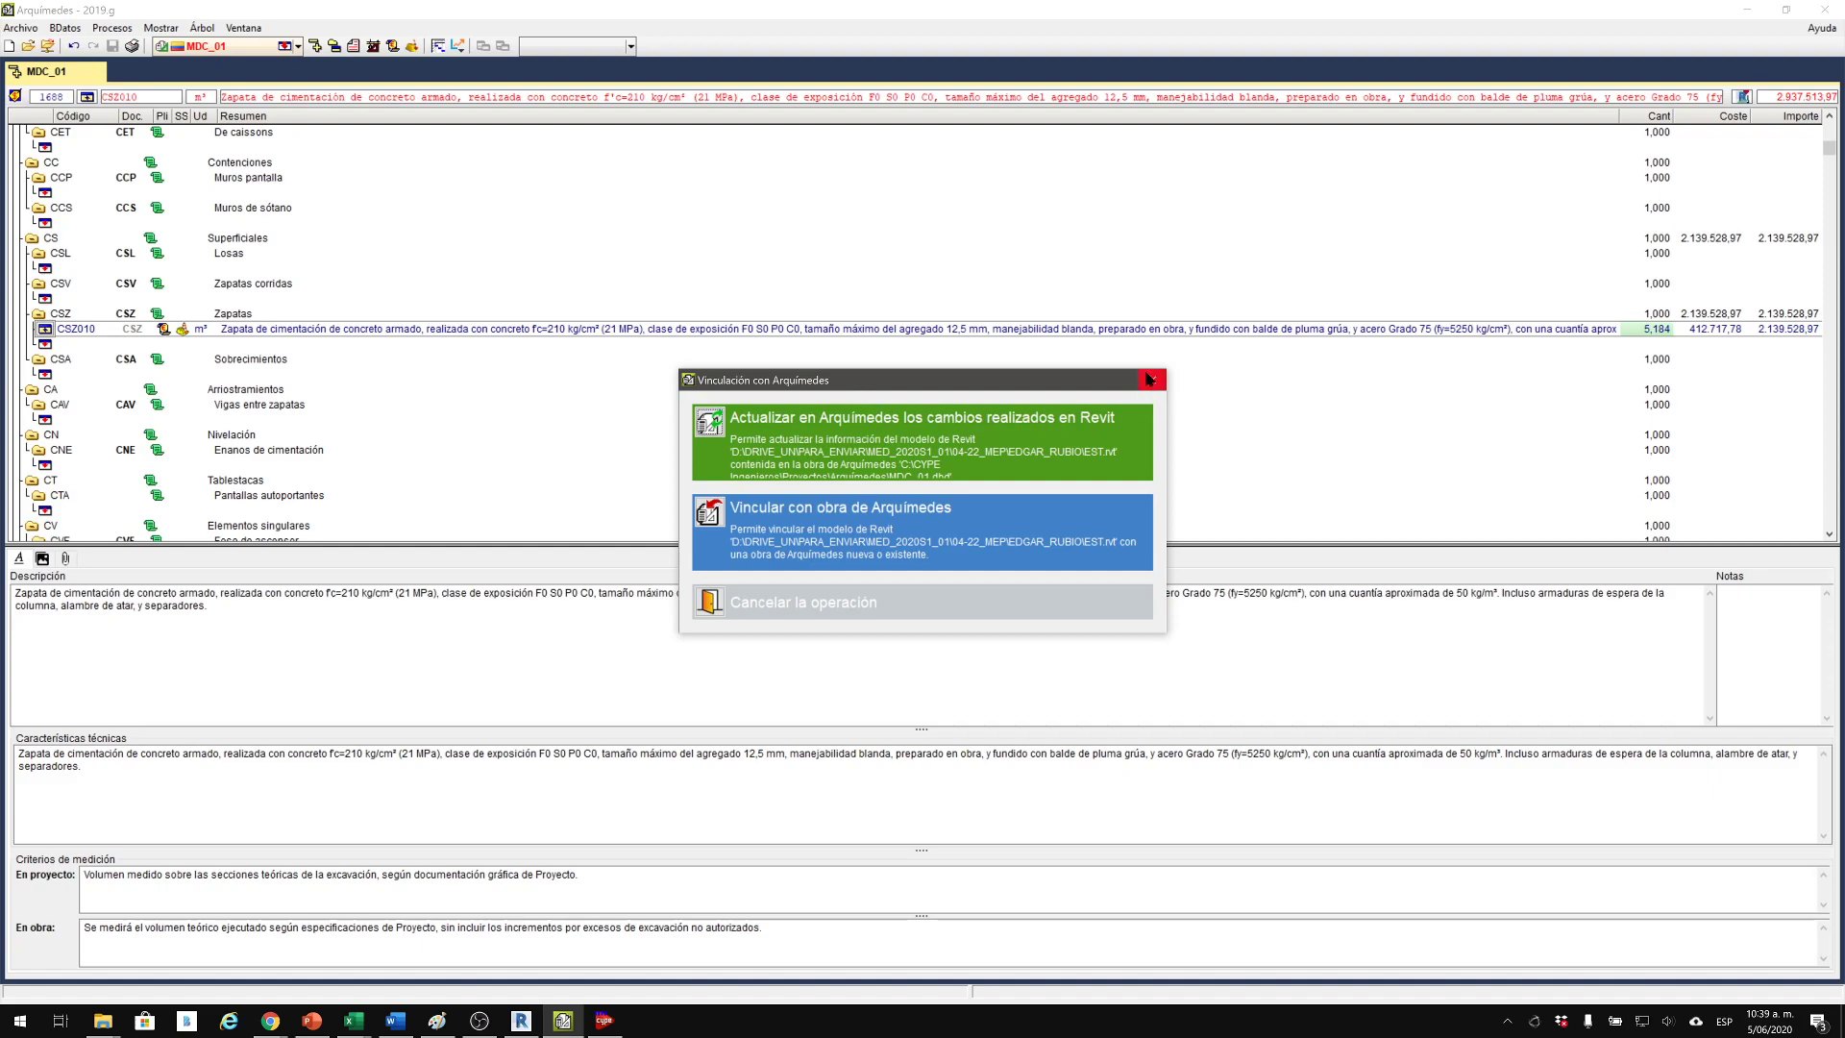
pyautogui.click(849, 611)
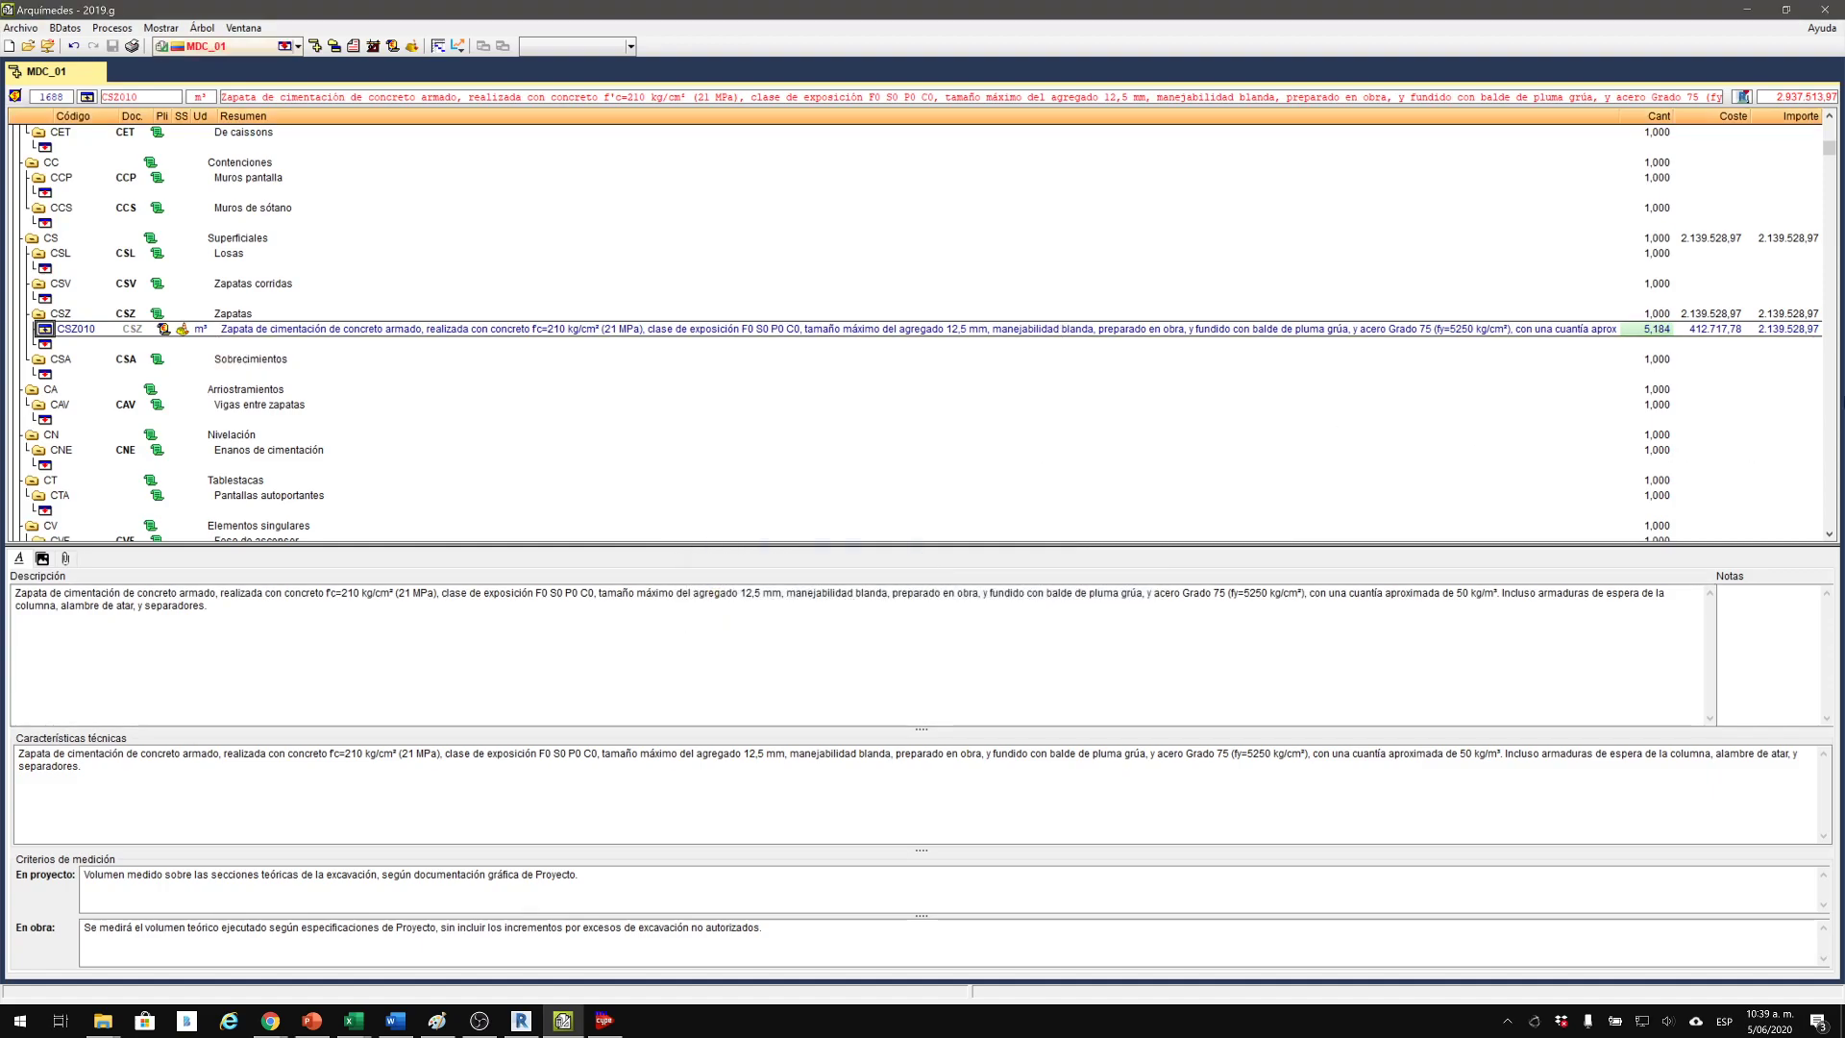
# Look through the budget chapters and the columns available for the decomposition tree, leaving the visible columns as they are.
pyautogui.scroll(3, 1638, 348)
pyautogui.scroll(-8, 1642, 348)
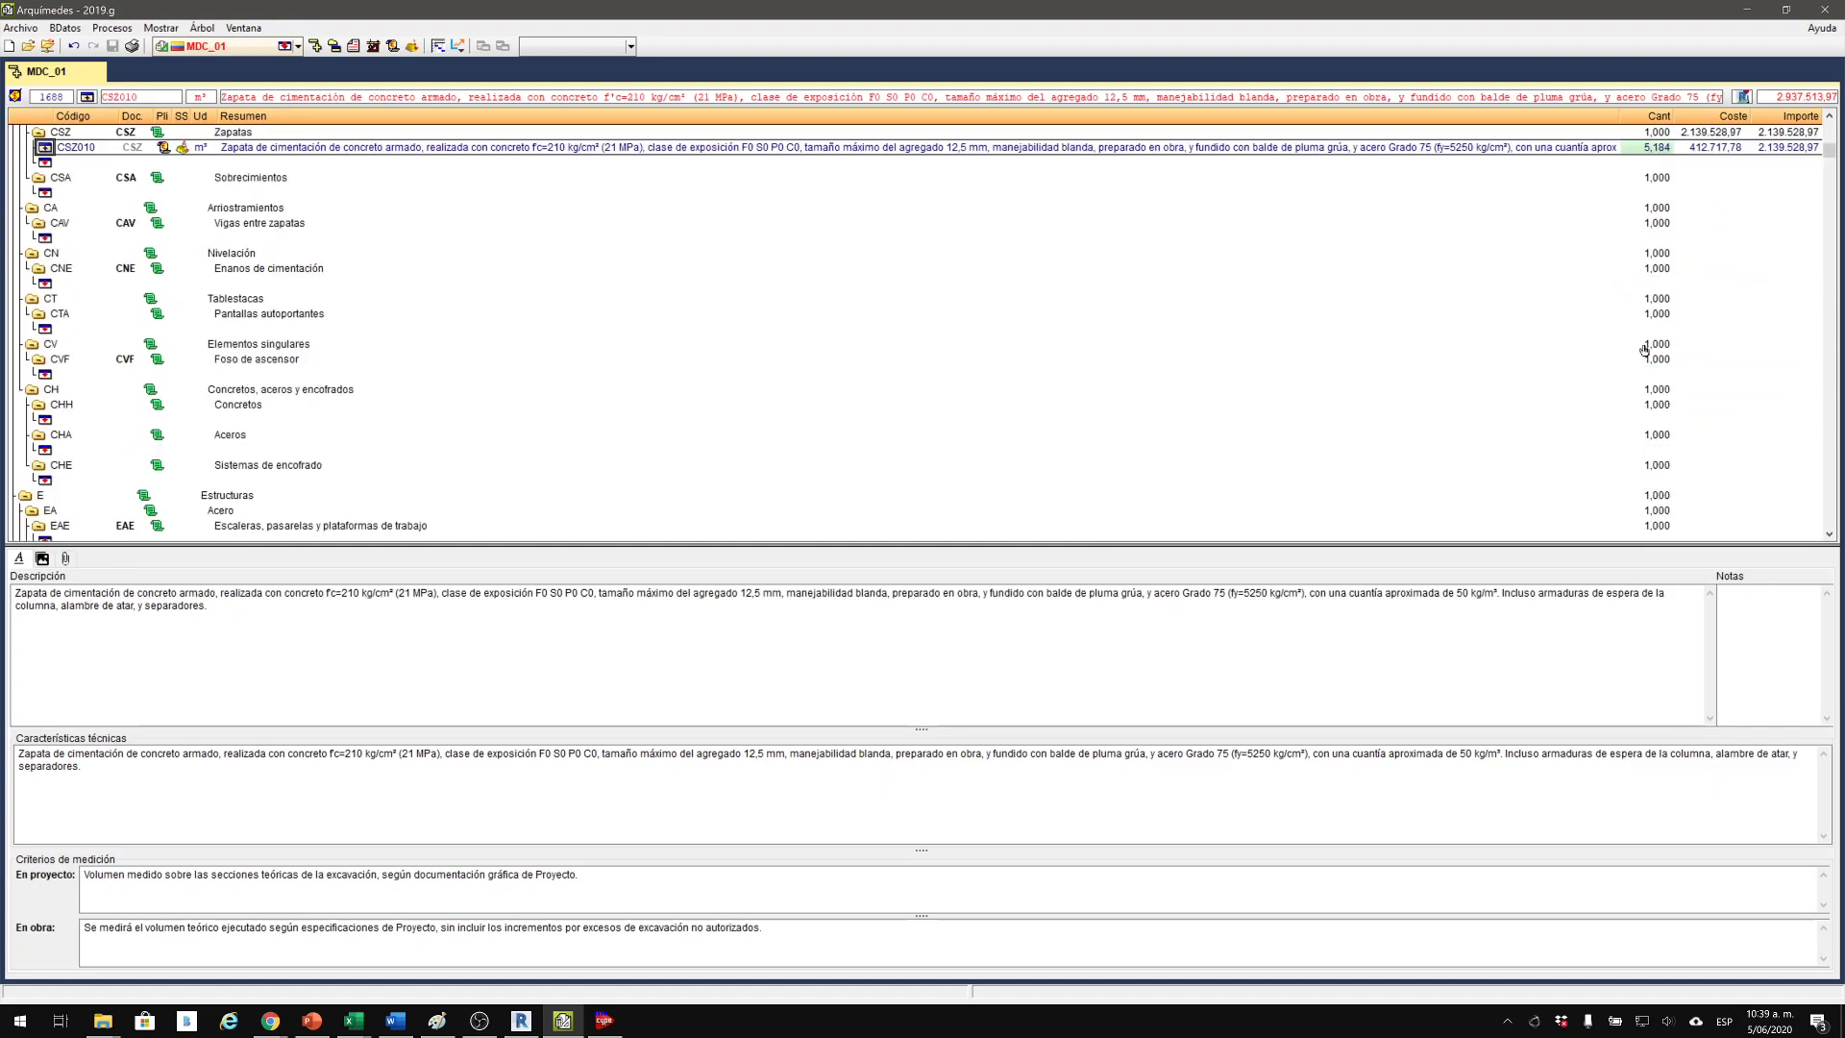
pyautogui.scroll(-15, 1355, 274)
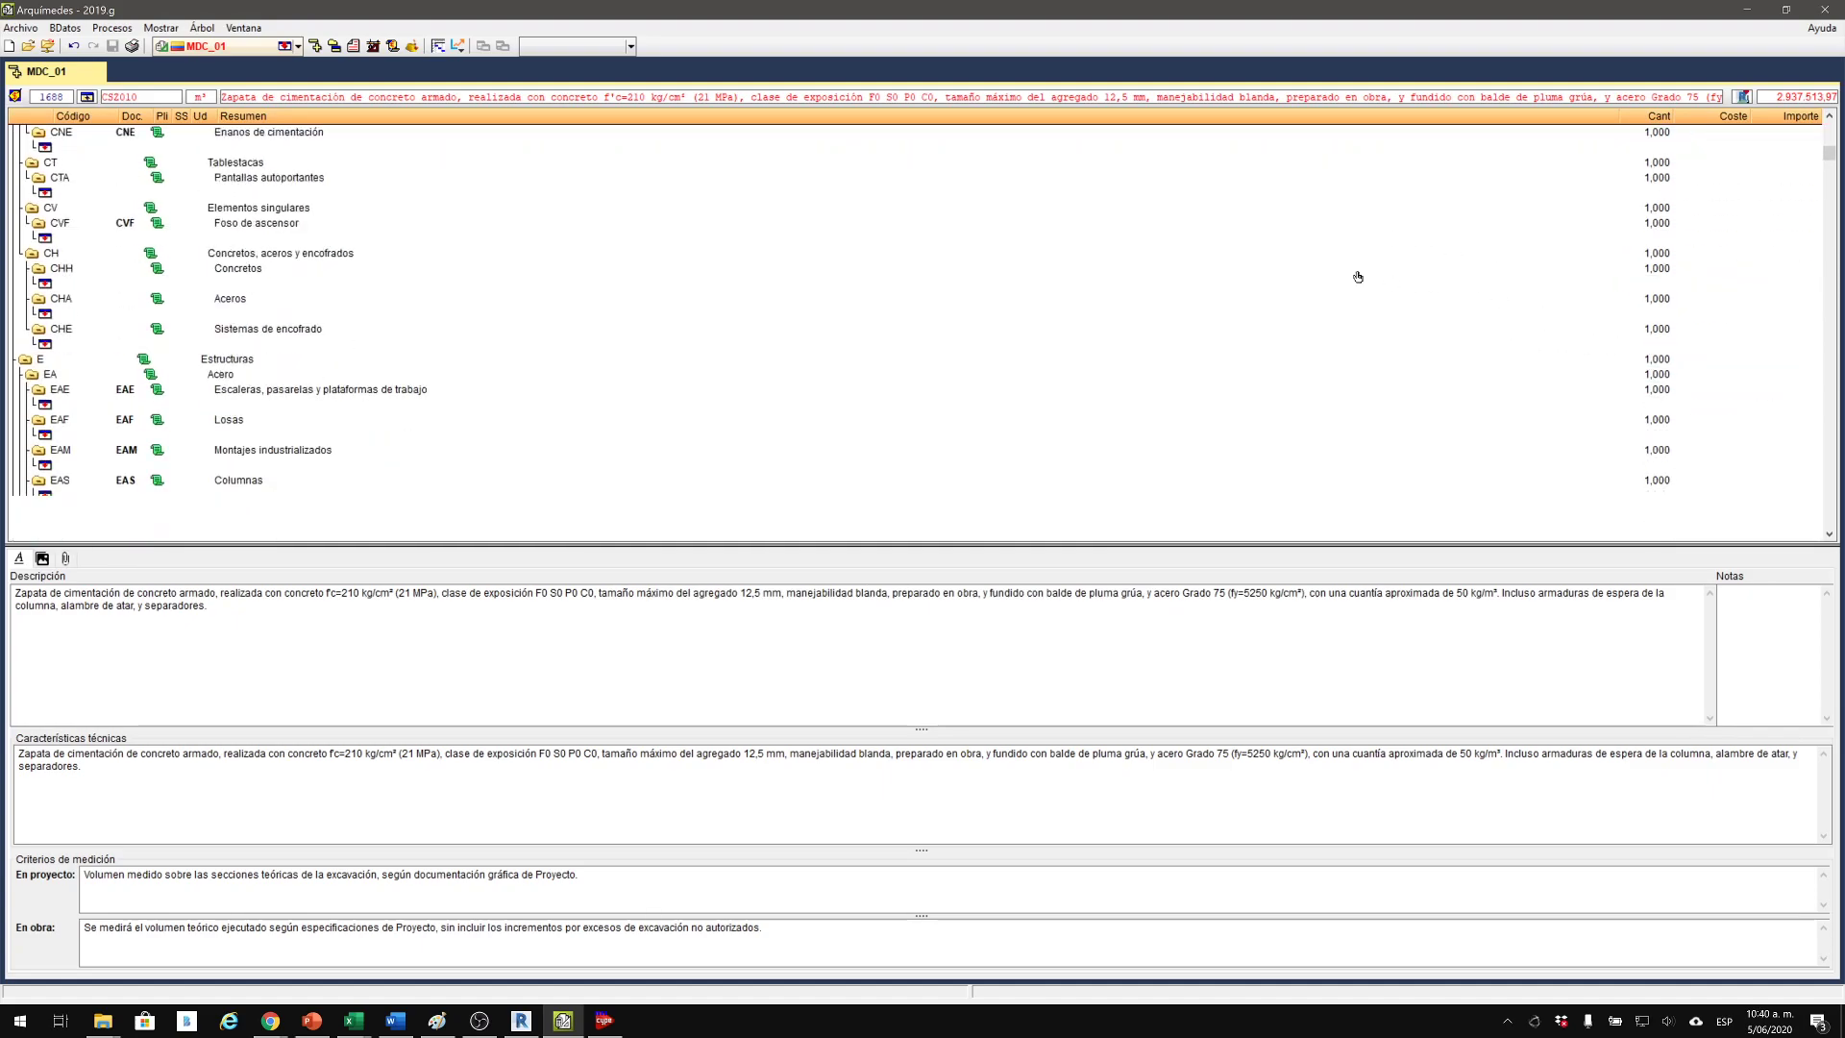
pyautogui.scroll(-5, 1161, 196)
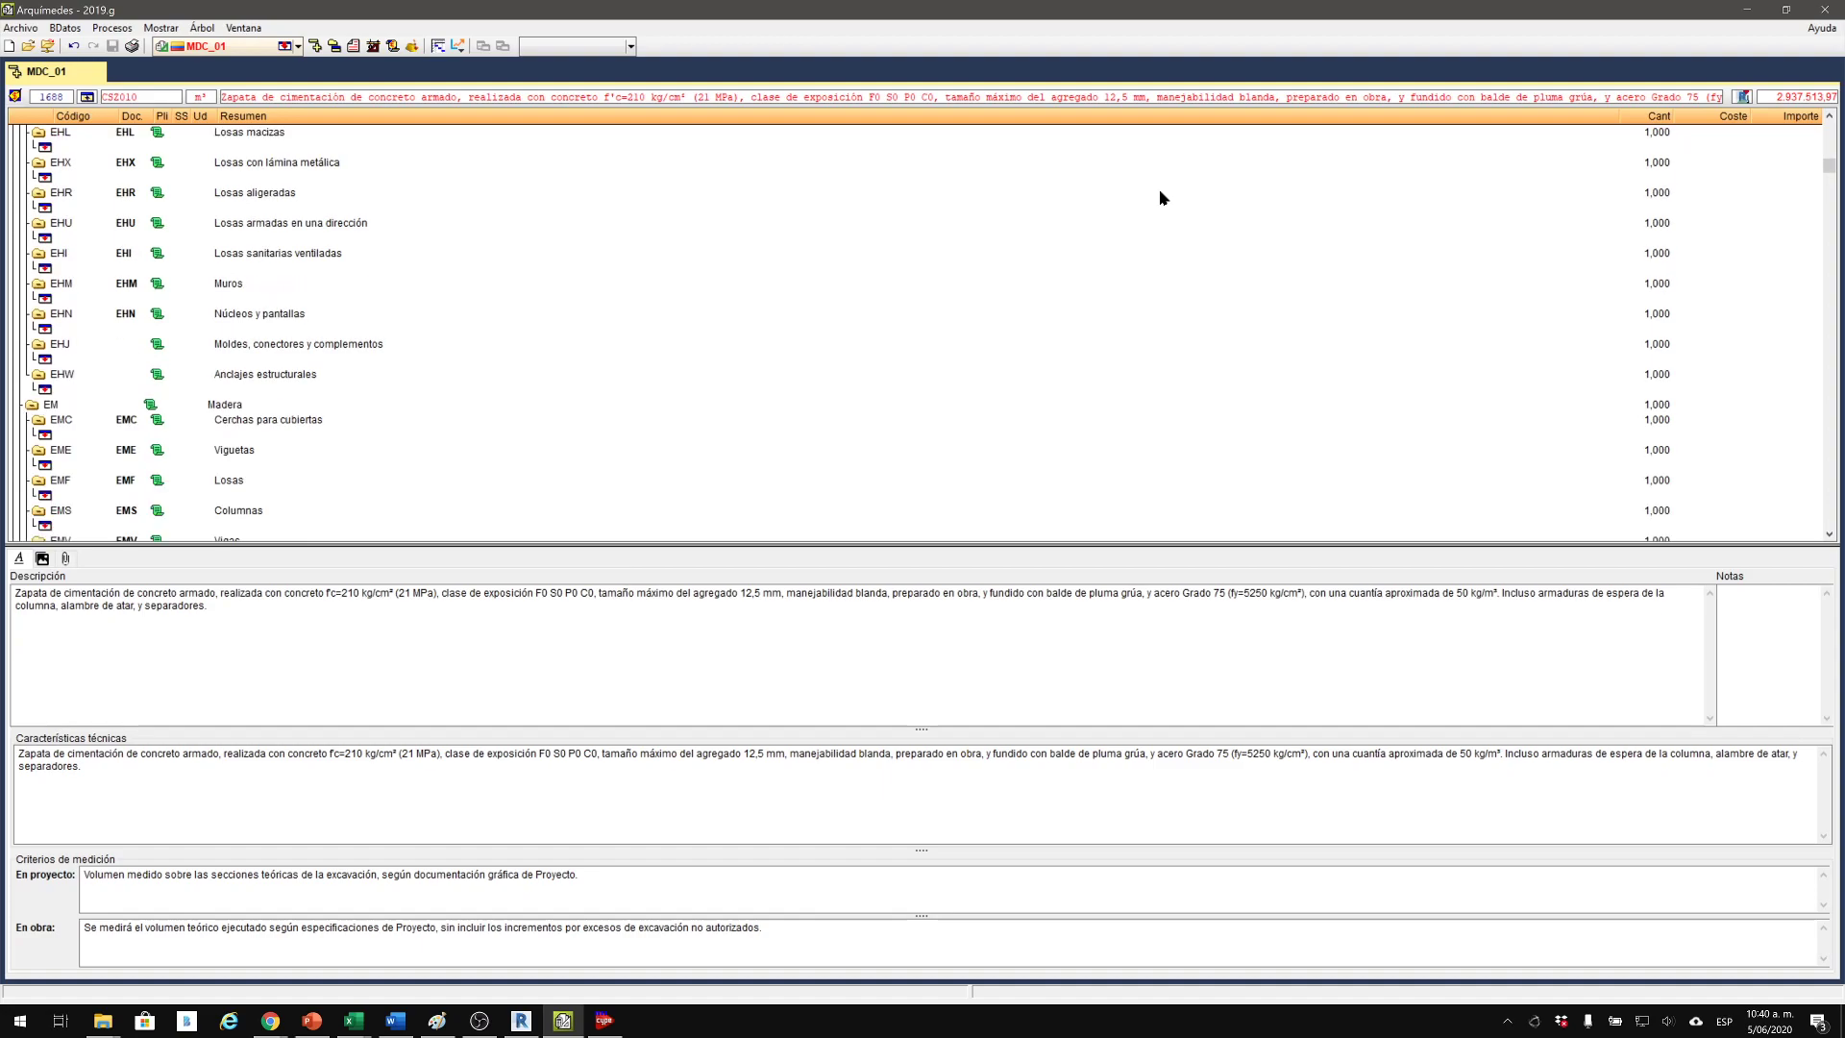
pyautogui.scroll(15, 1161, 193)
pyautogui.scroll(10, 1664, 487)
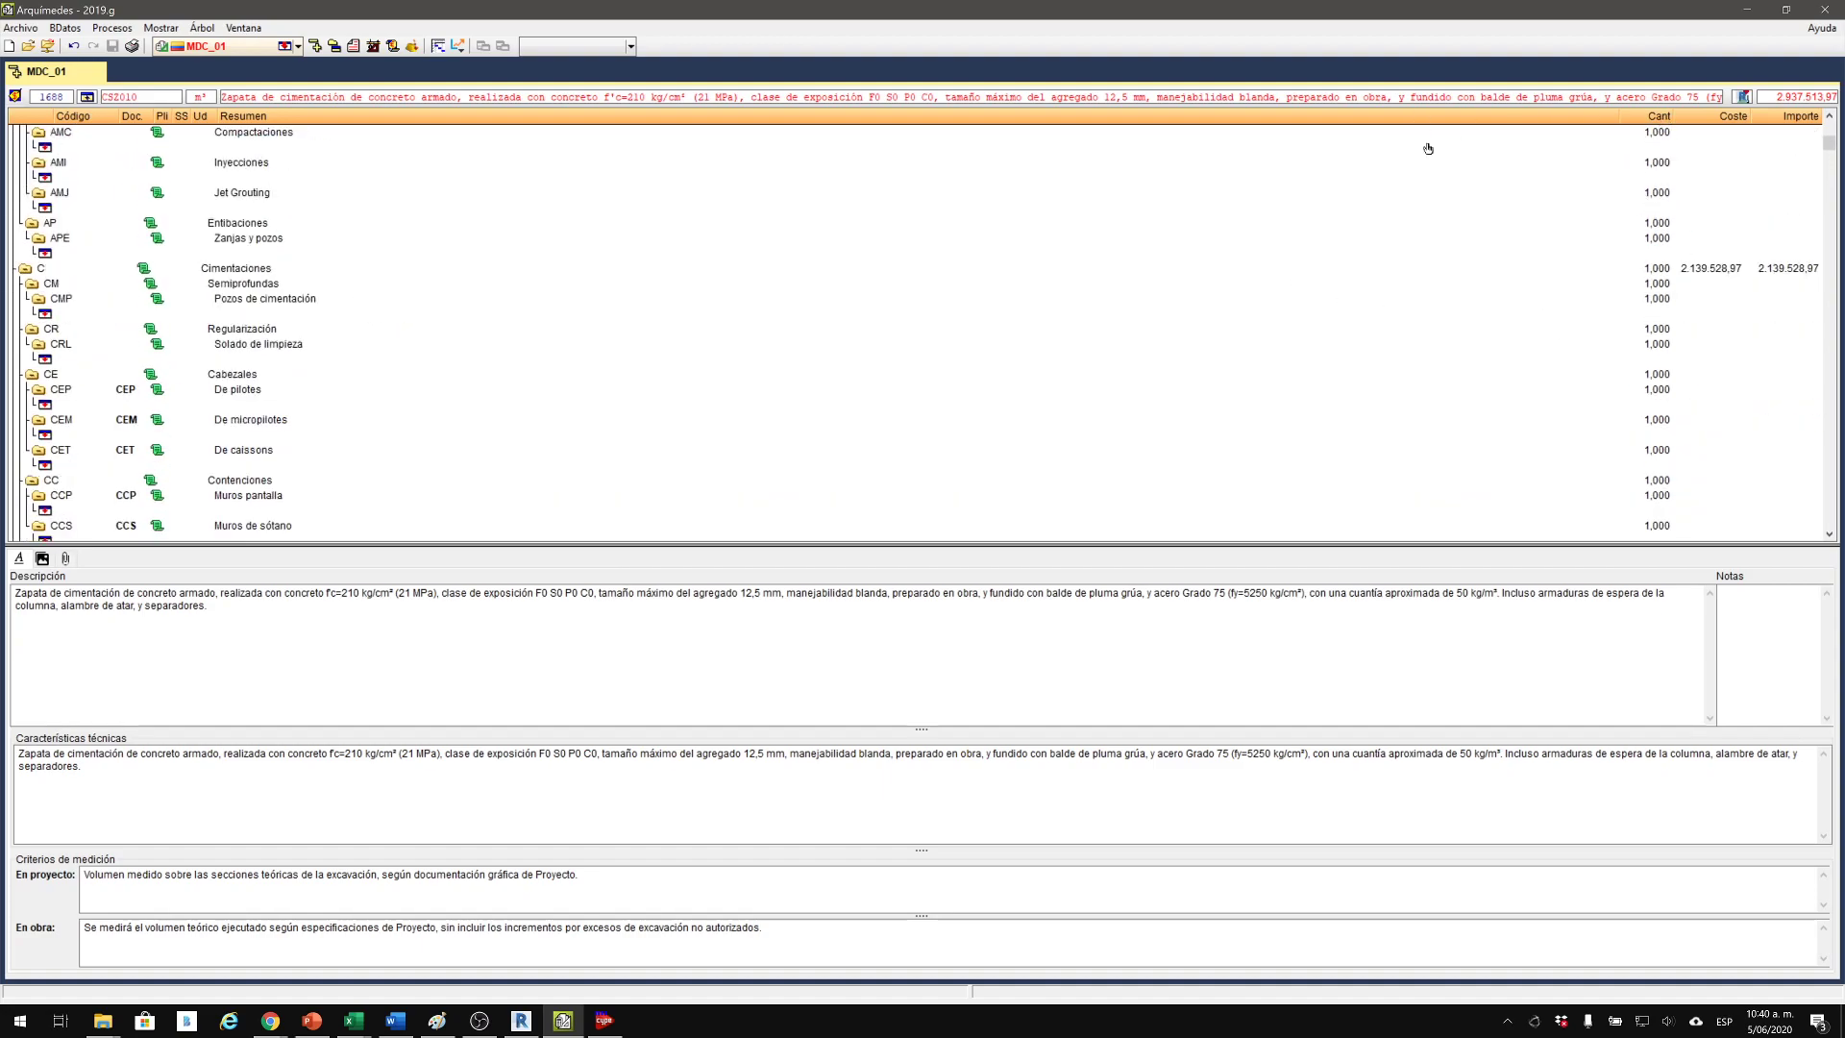
pyautogui.rightClick(1699, 119)
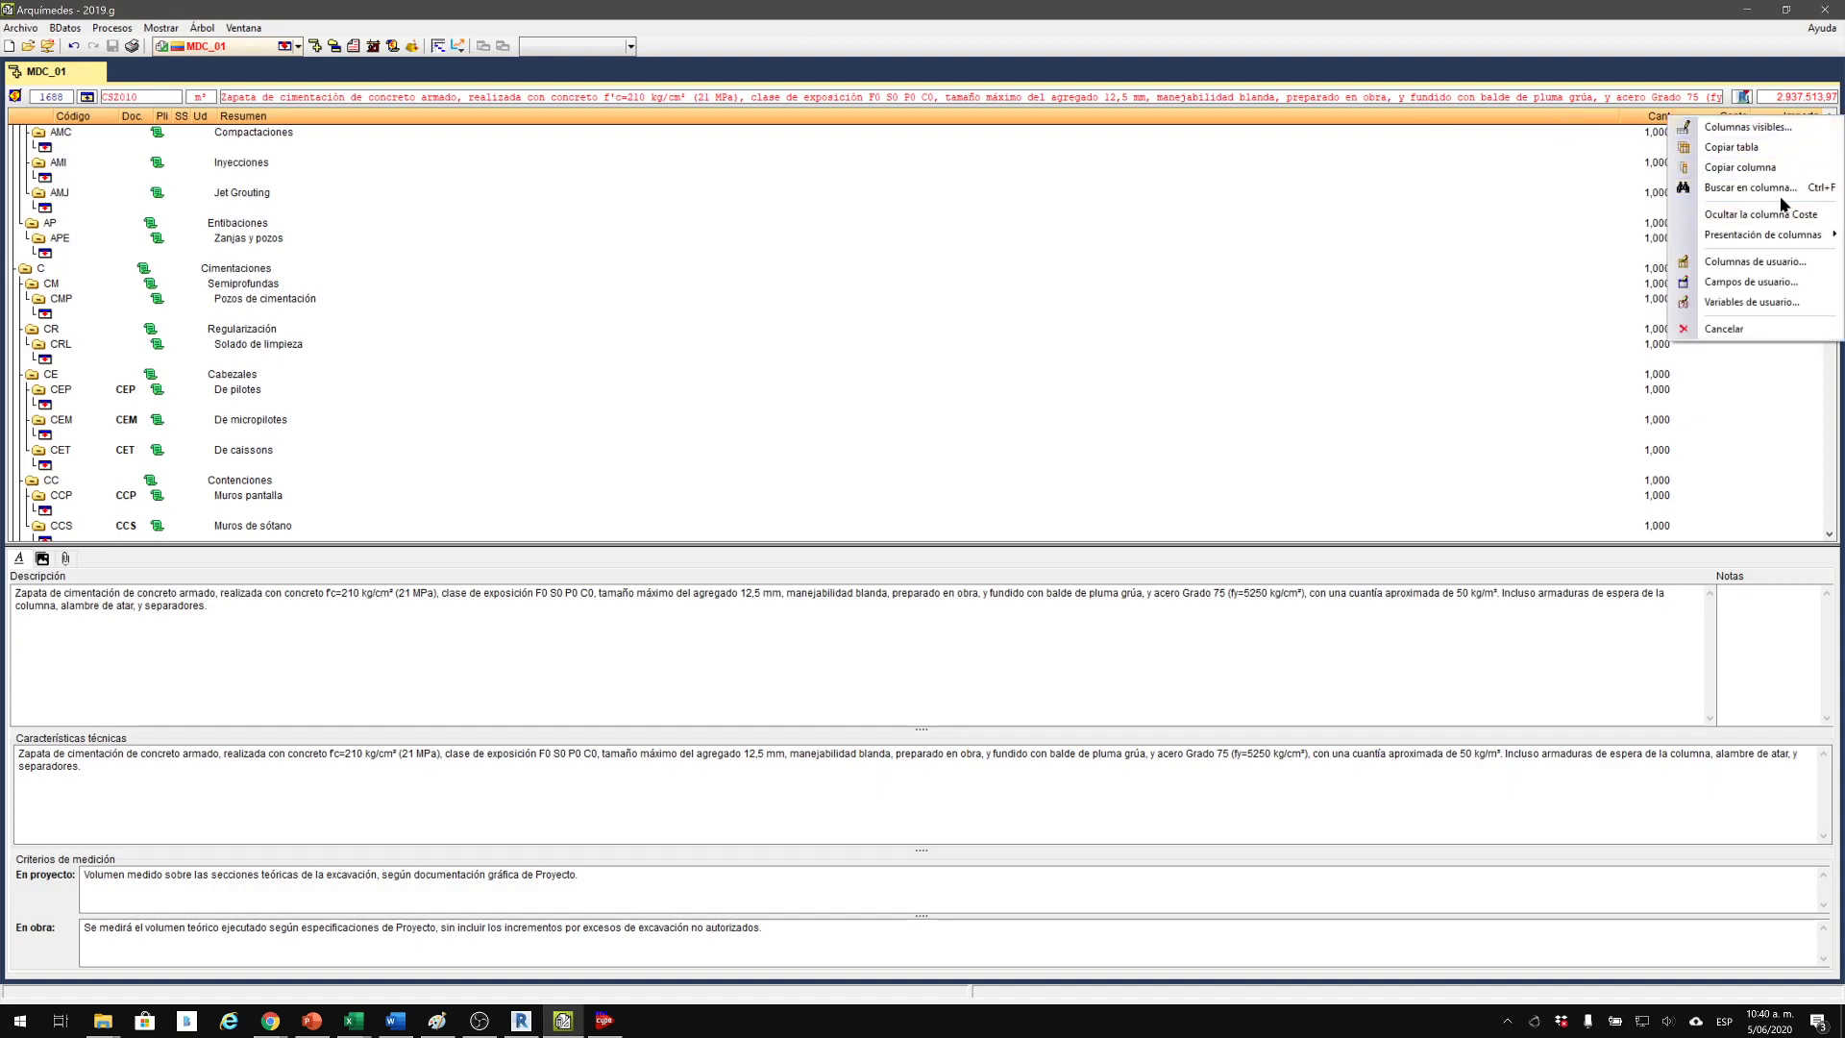
pyautogui.click(1747, 126)
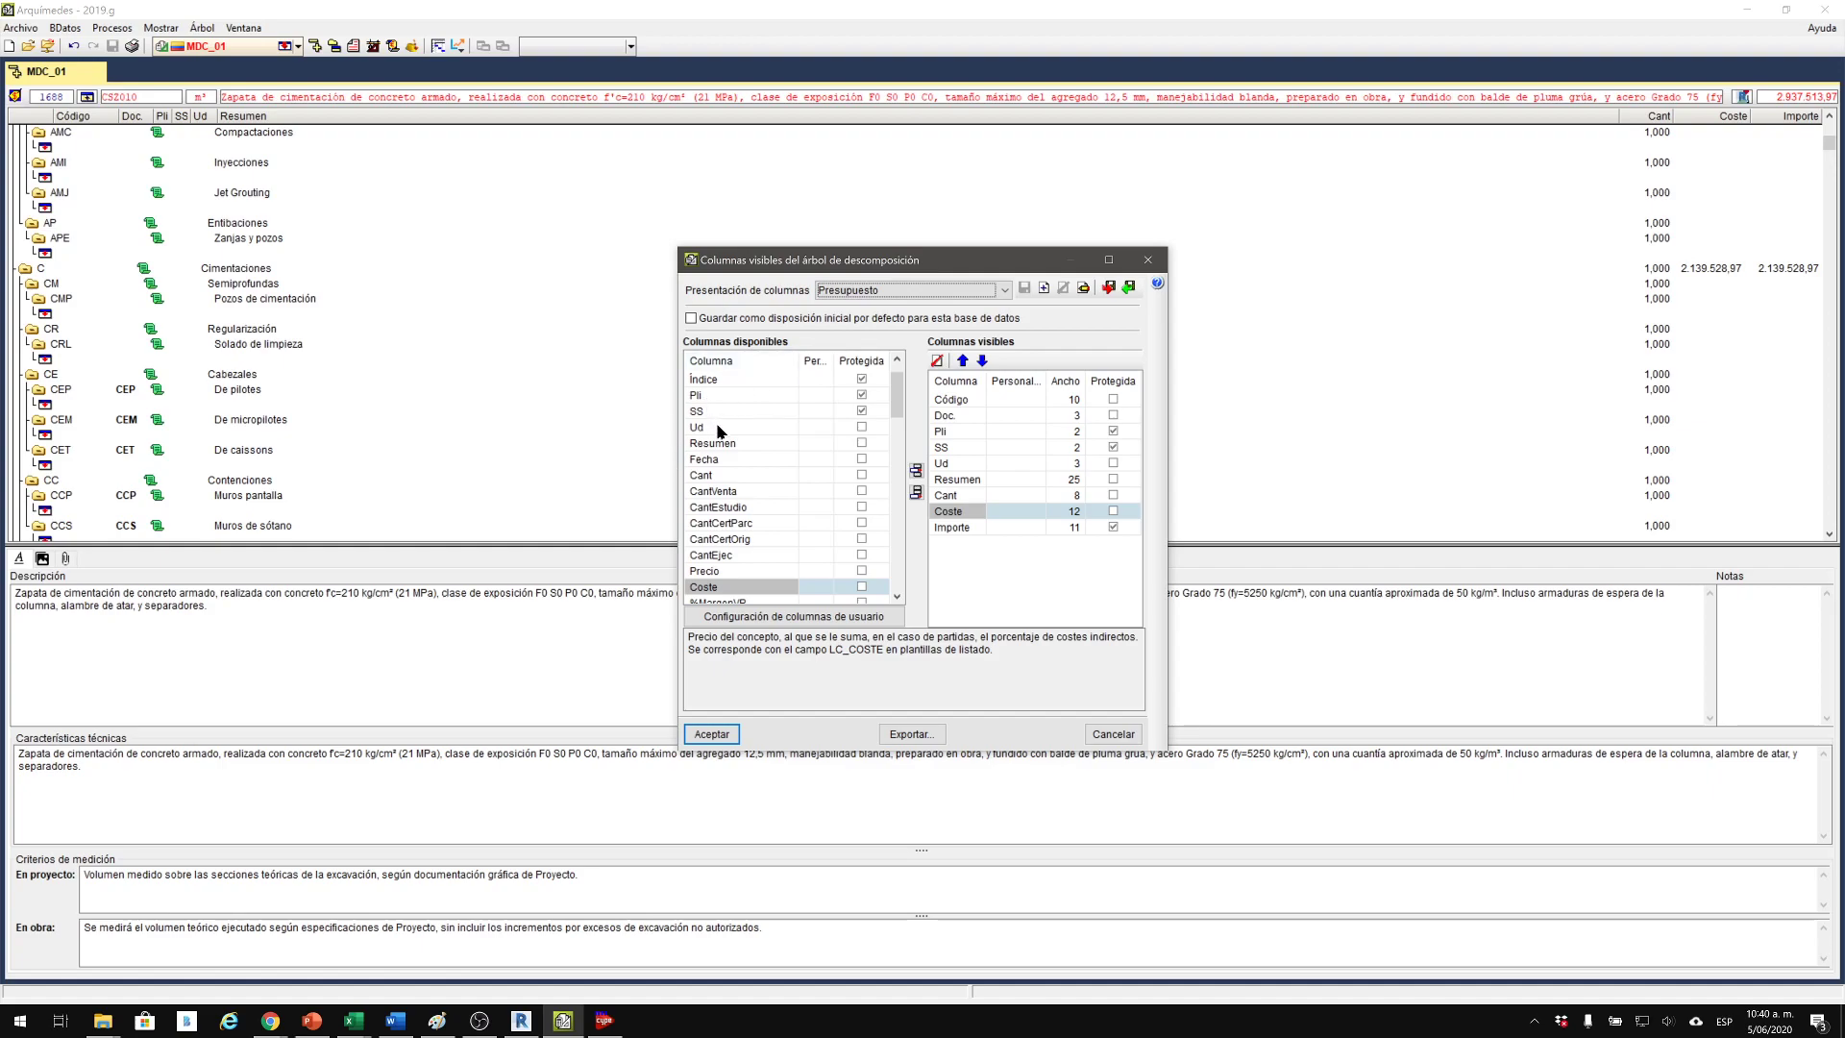
pyautogui.scroll(-2, 721, 492)
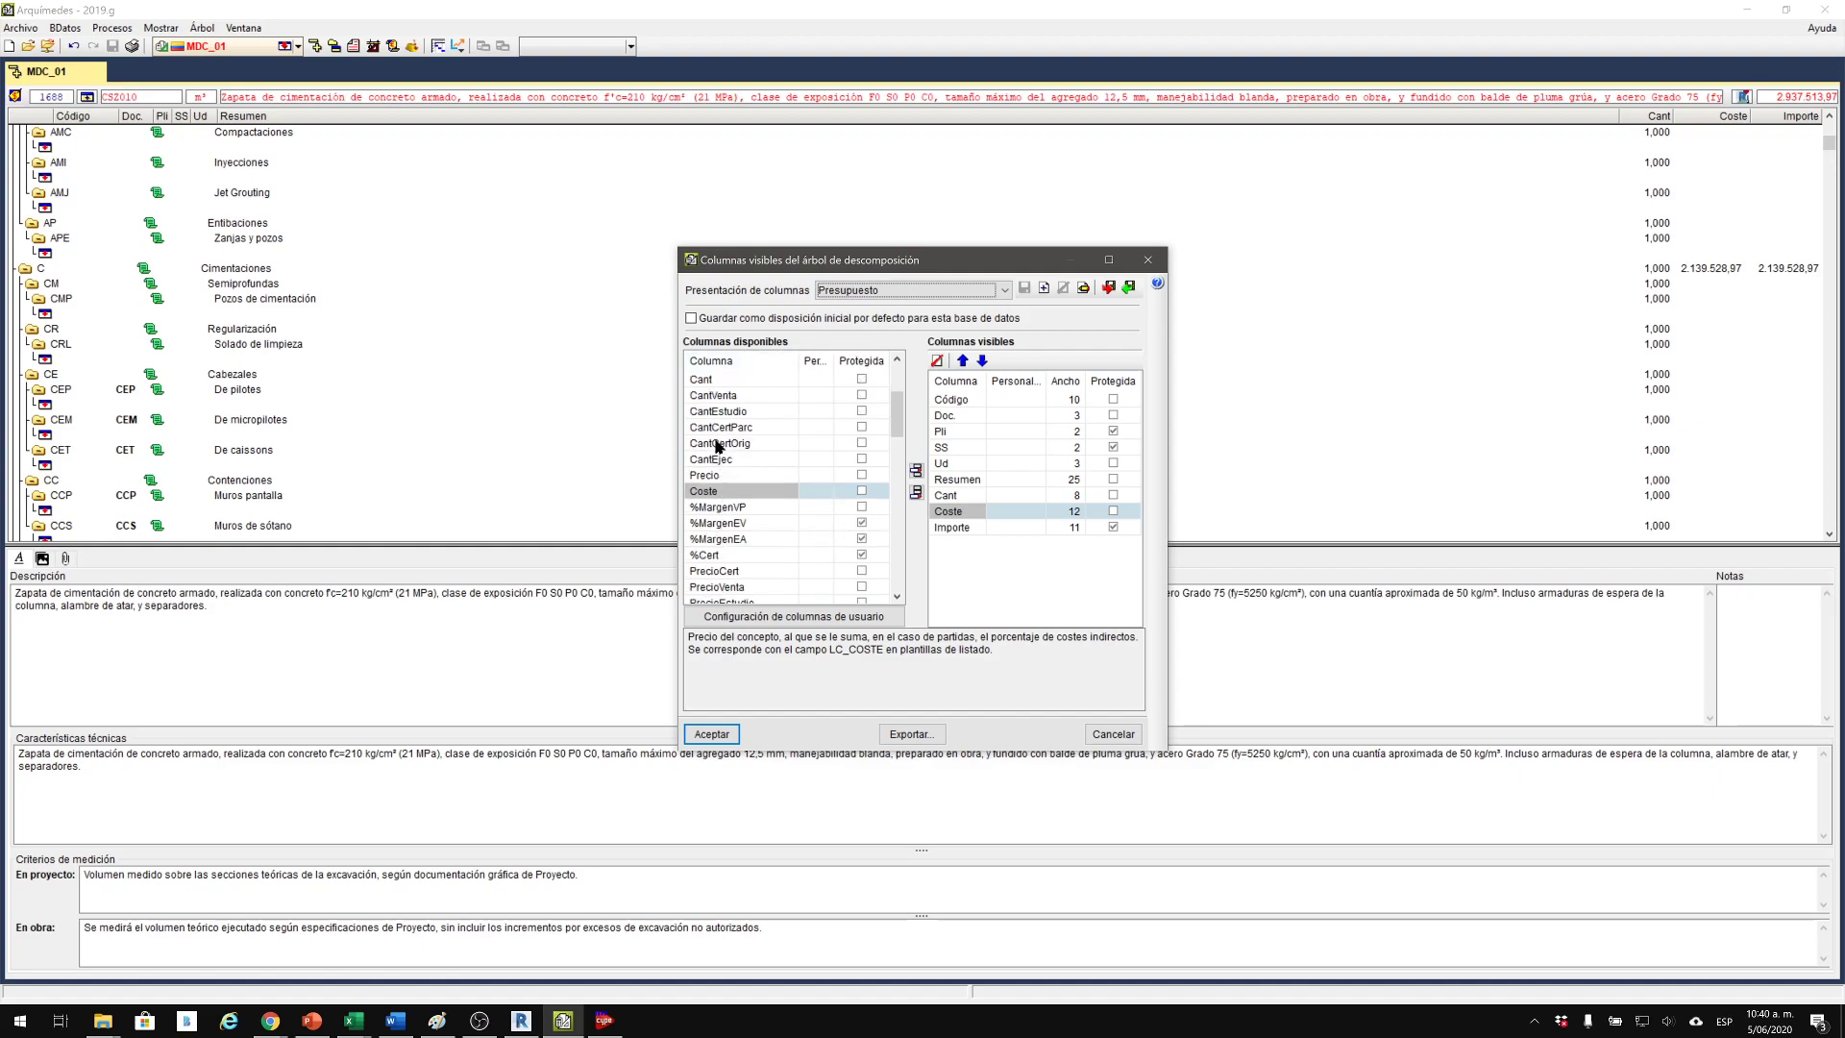
pyautogui.scroll(-5, 719, 423)
pyautogui.scroll(-1, 740, 538)
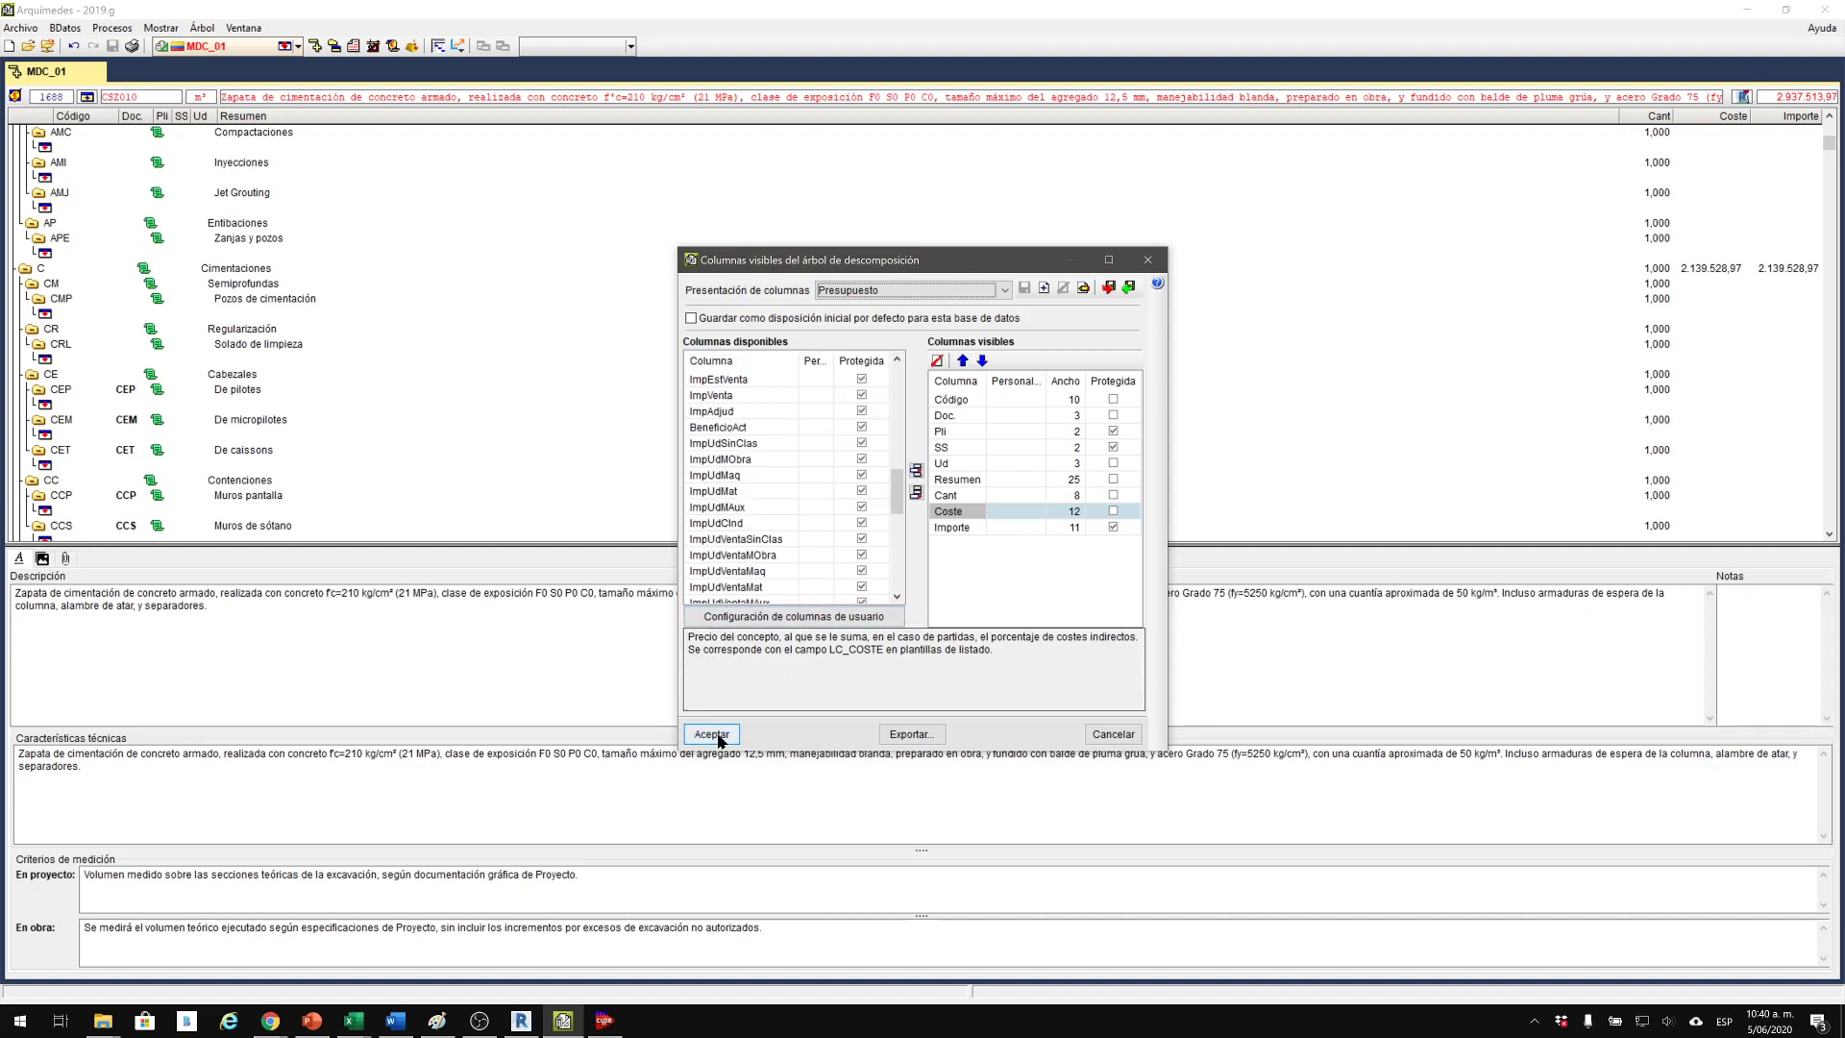
pyautogui.click(1101, 740)
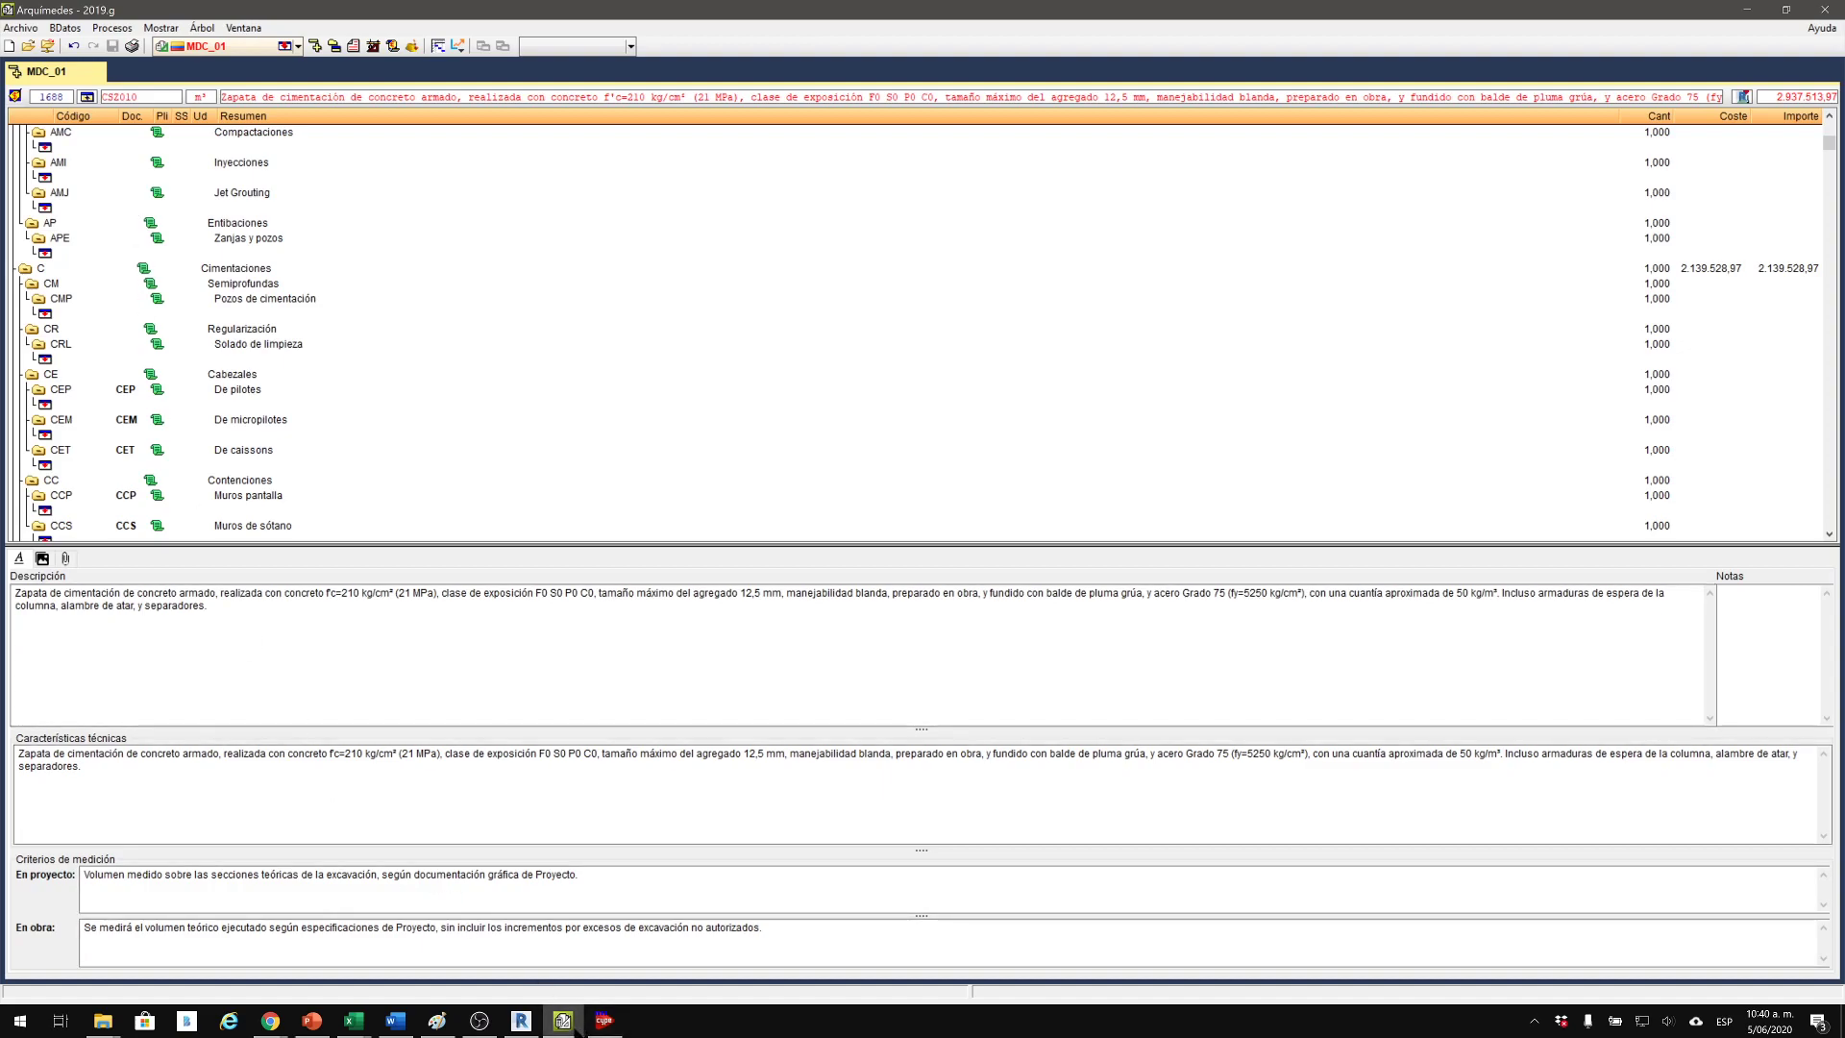
# Open the price generator from the empty concept row of CSZ Zapatas, showing the reinforced concrete footing item.
pyautogui.scroll(15, 241, 286)
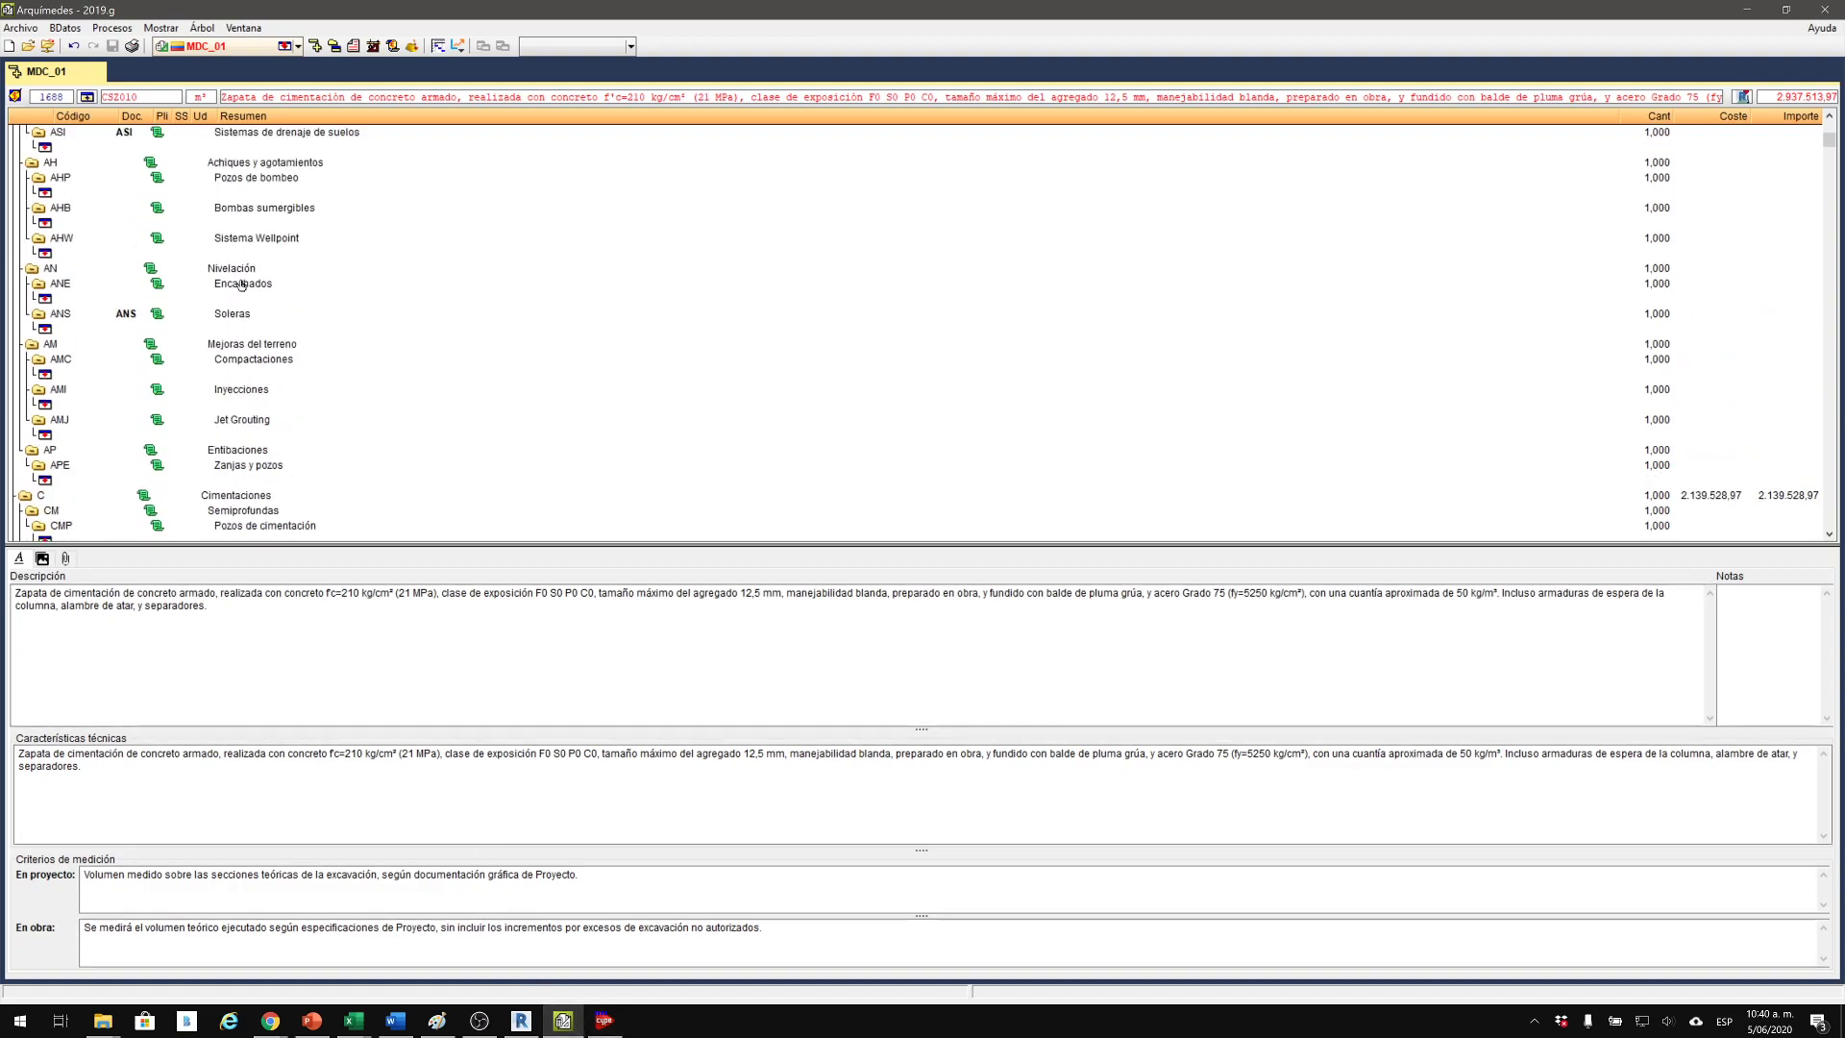
pyautogui.scroll(1, 154, 255)
pyautogui.scroll(-16, 131, 321)
pyautogui.scroll(-5, 131, 326)
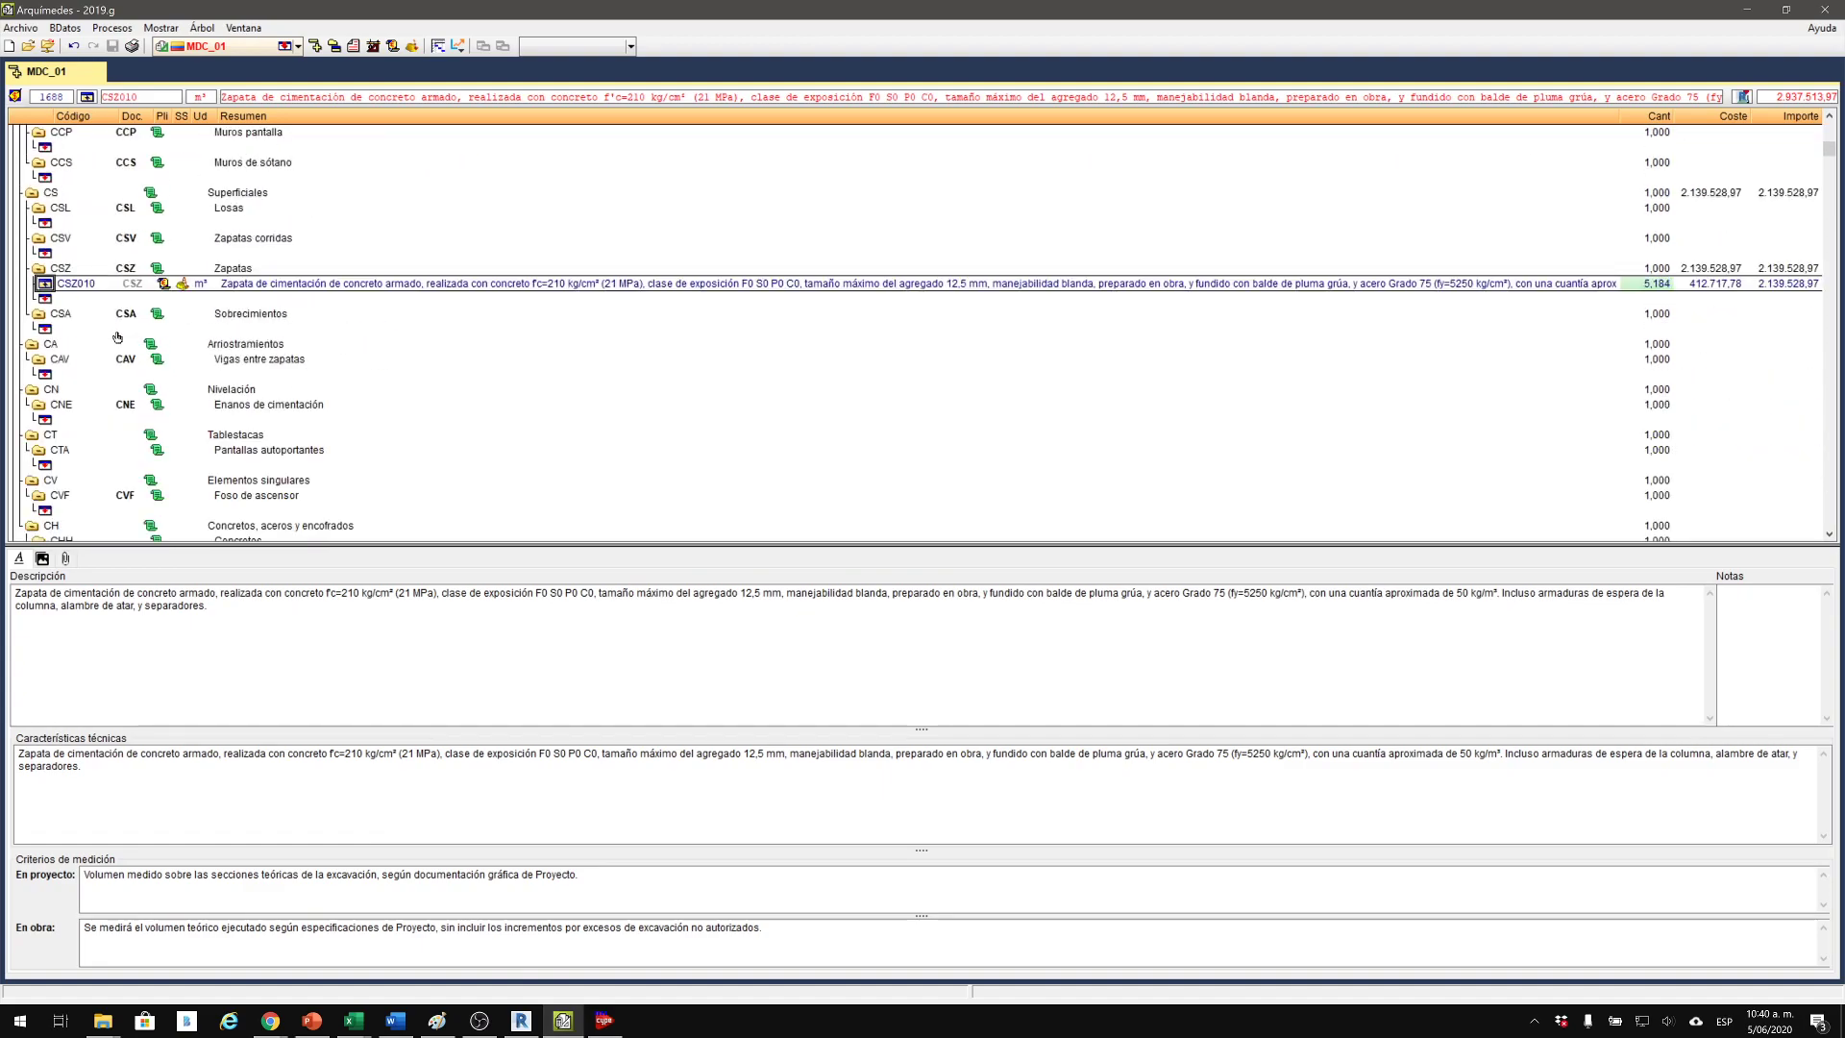
pyautogui.doubleClick(46, 300)
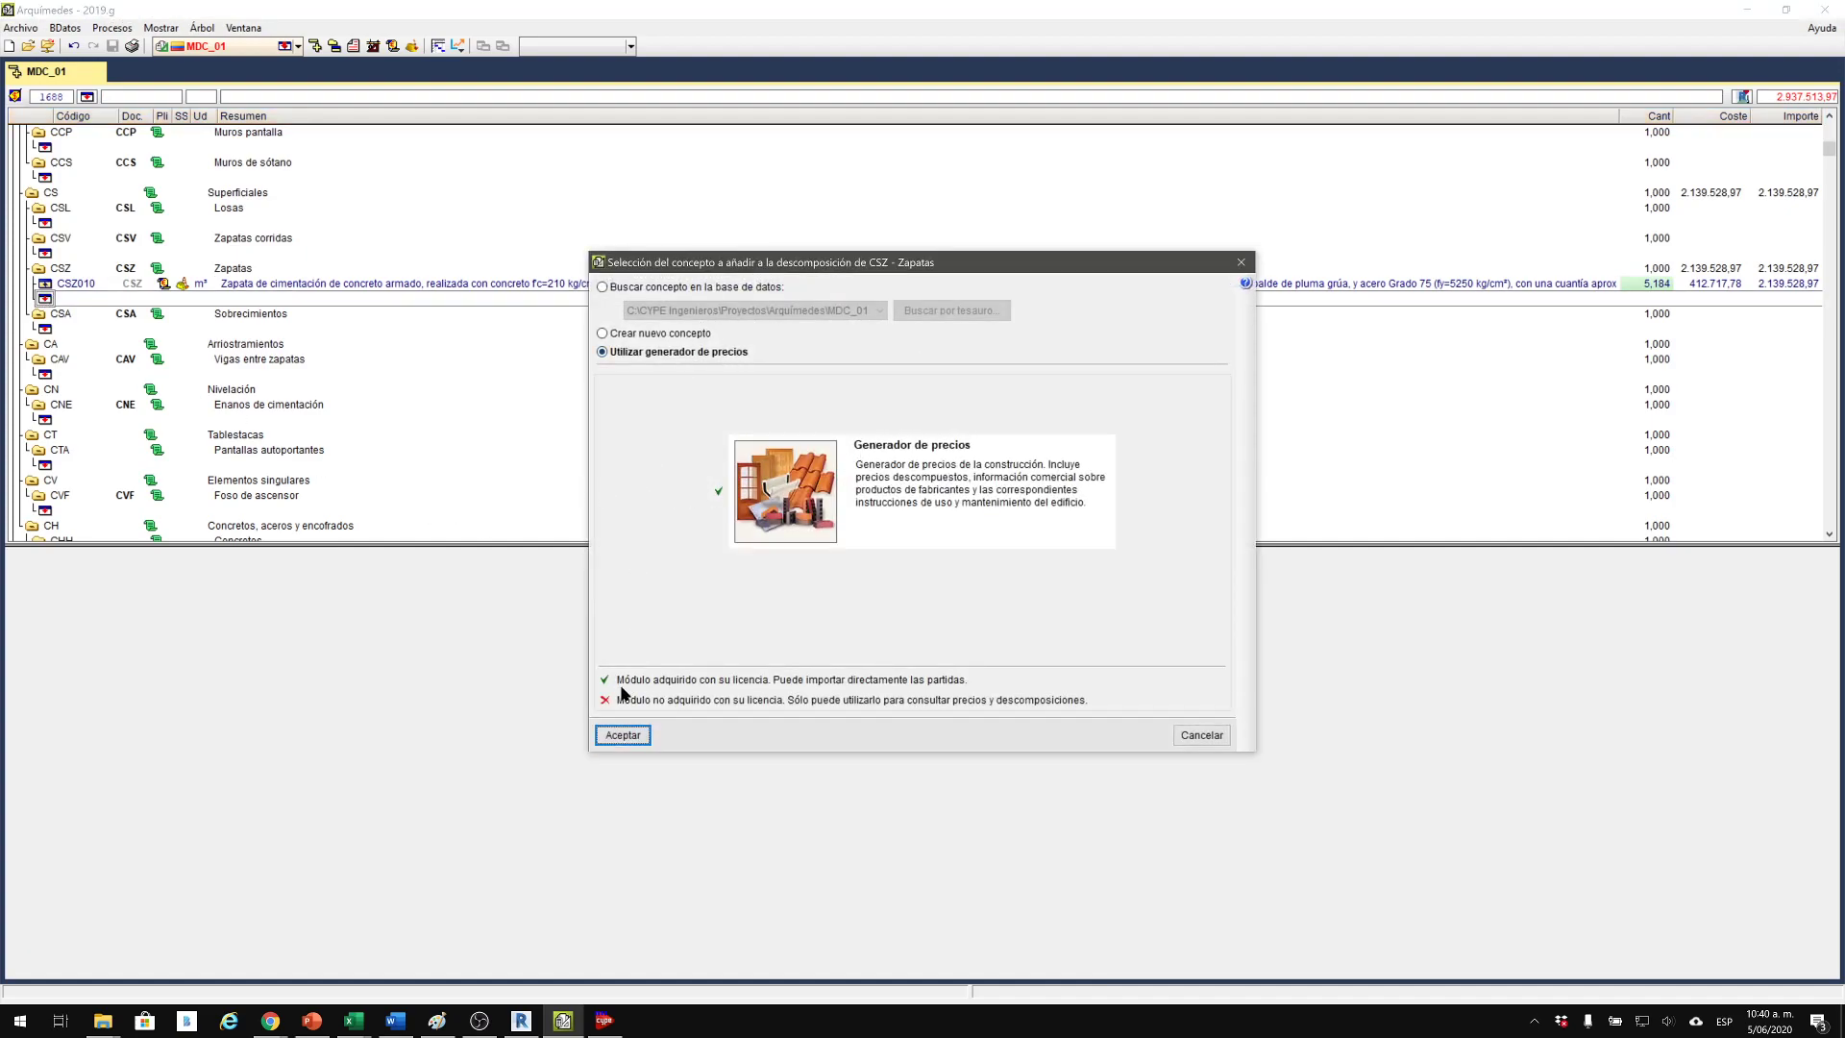
pyautogui.click(622, 734)
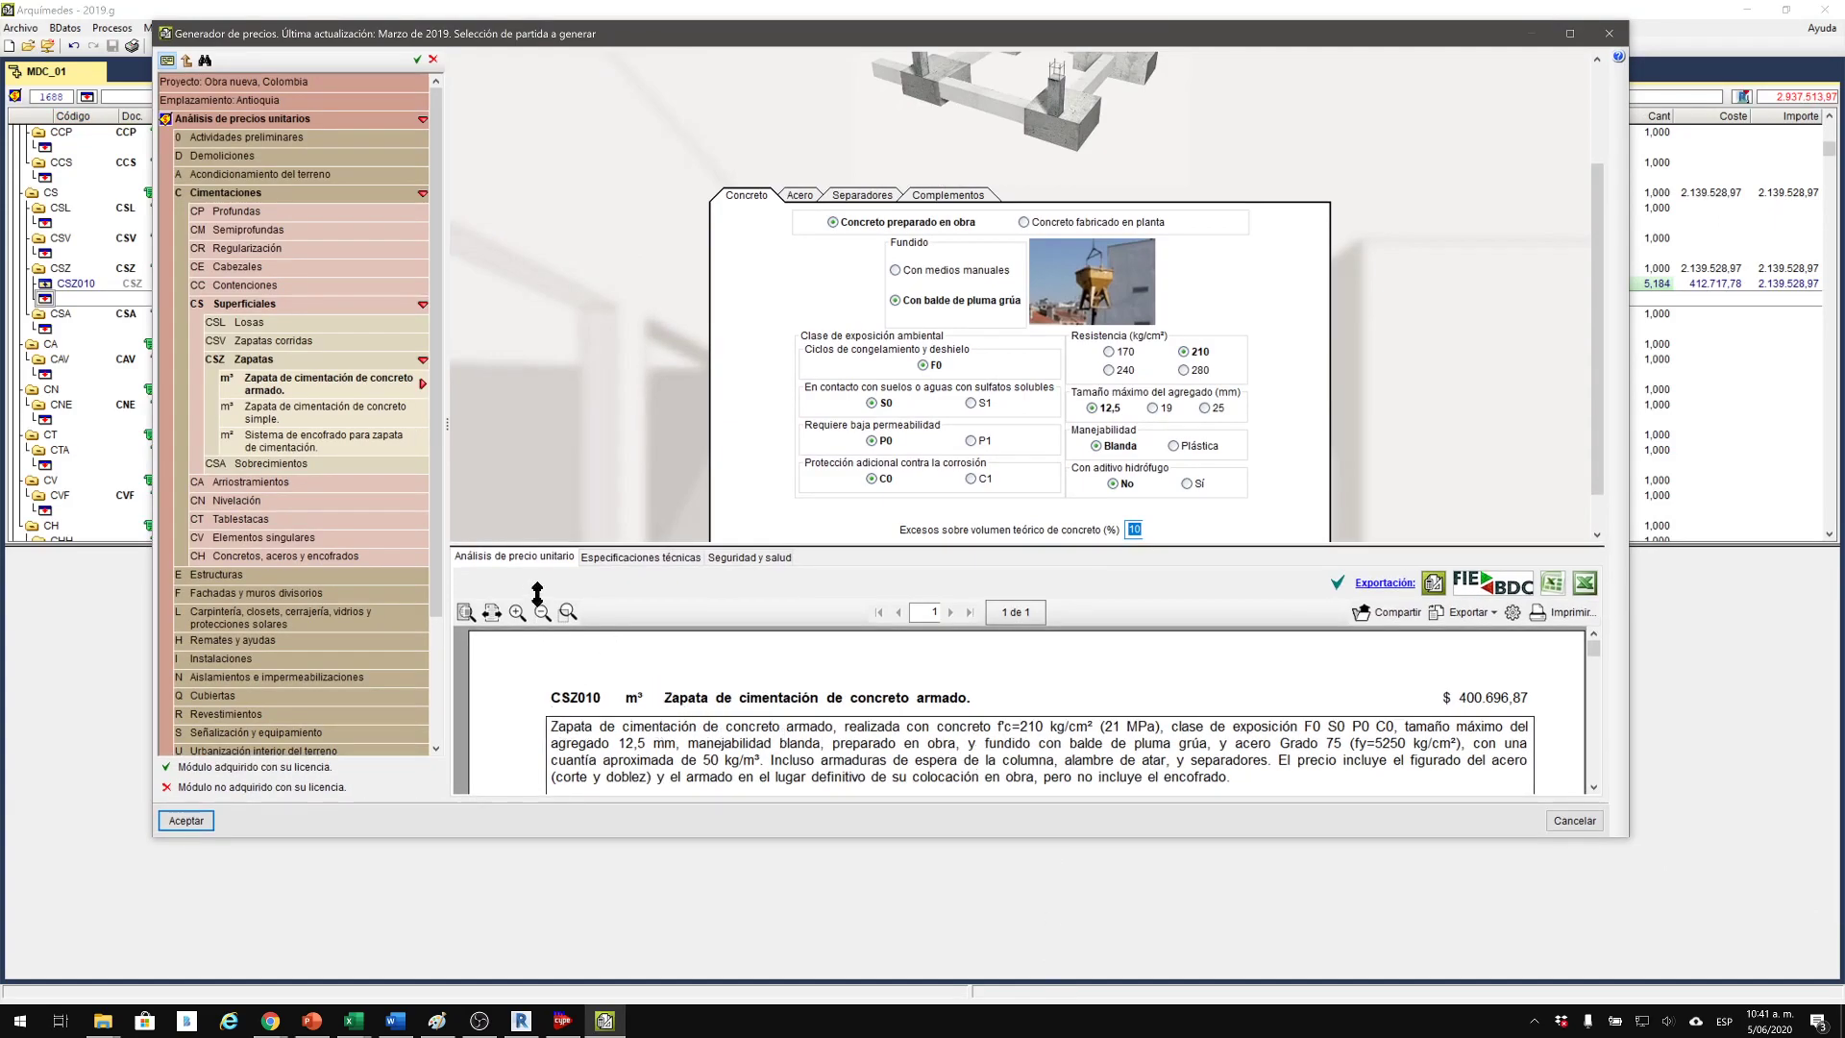
# Enlarge the price generator and read the reinforced concrete footing's technical specifications, from its technical characteristics to the conditions required before execution.
pyautogui.moveTo(537, 594); pyautogui.dragTo(545, 602)
pyautogui.moveTo(687, 659); pyautogui.dragTo(686, 576)
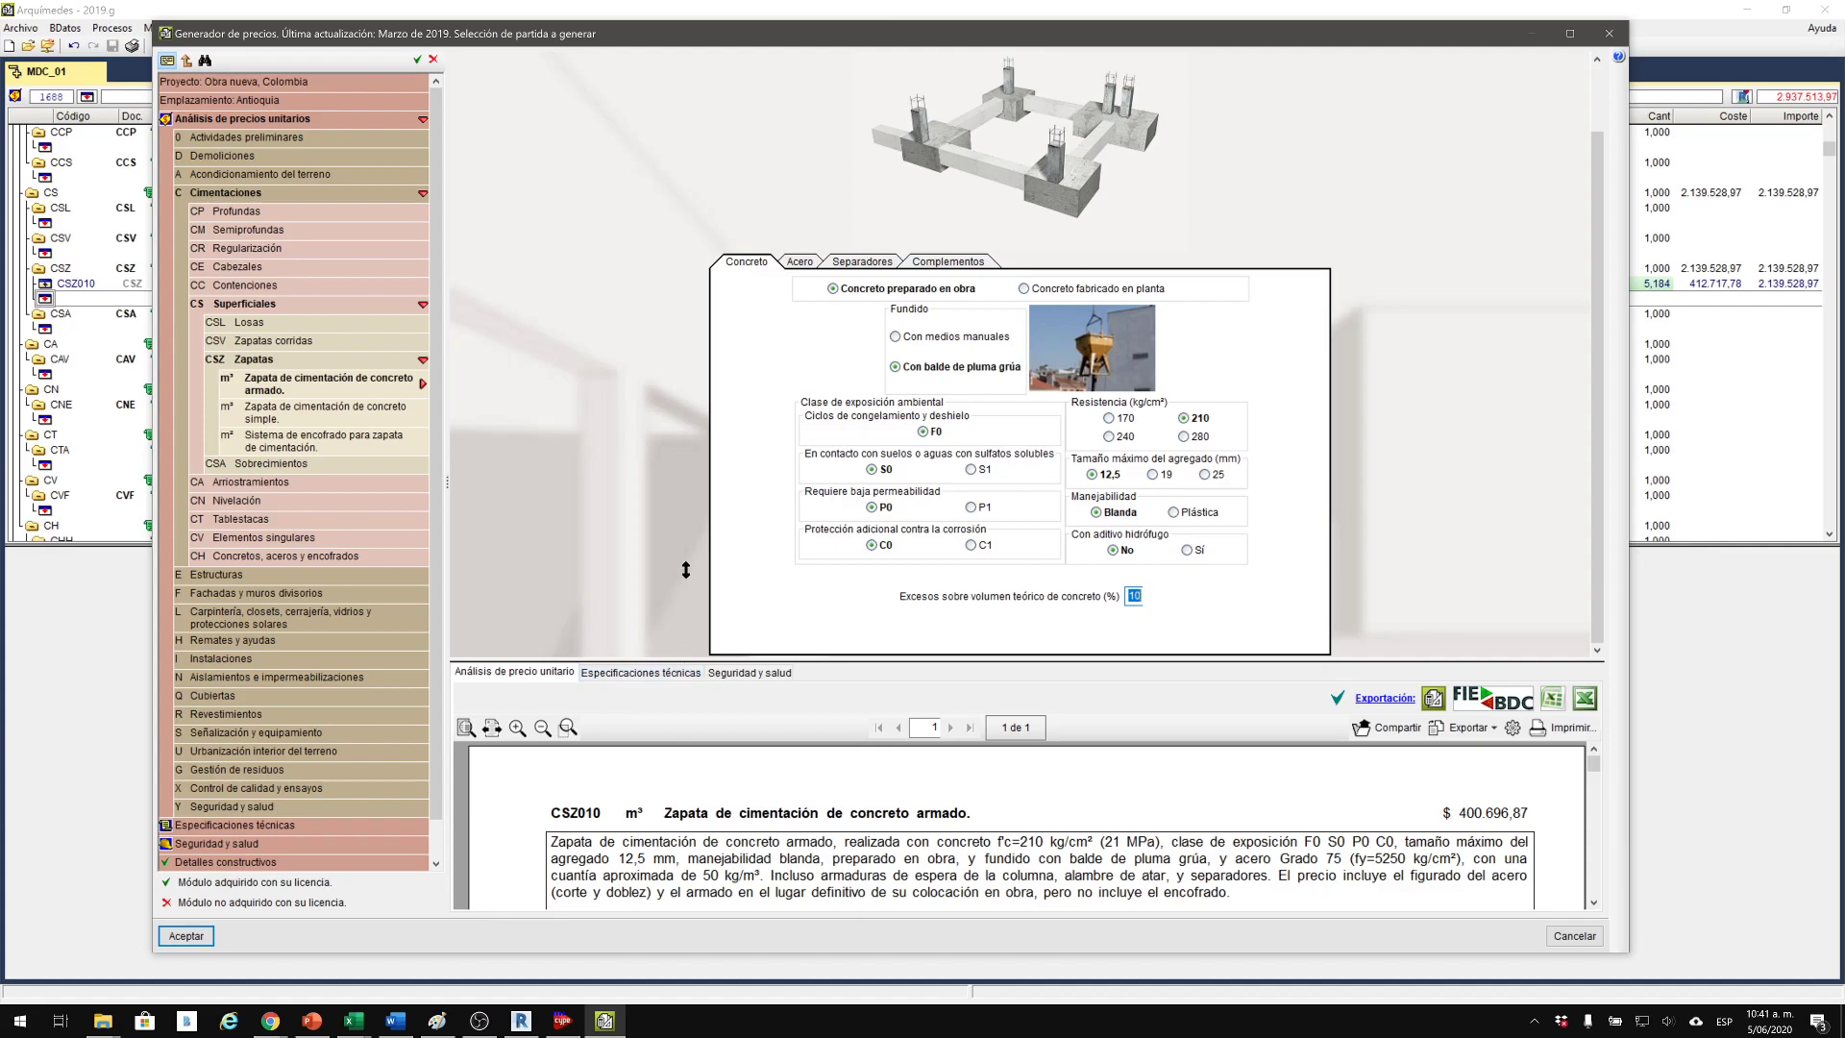
pyautogui.click(642, 563)
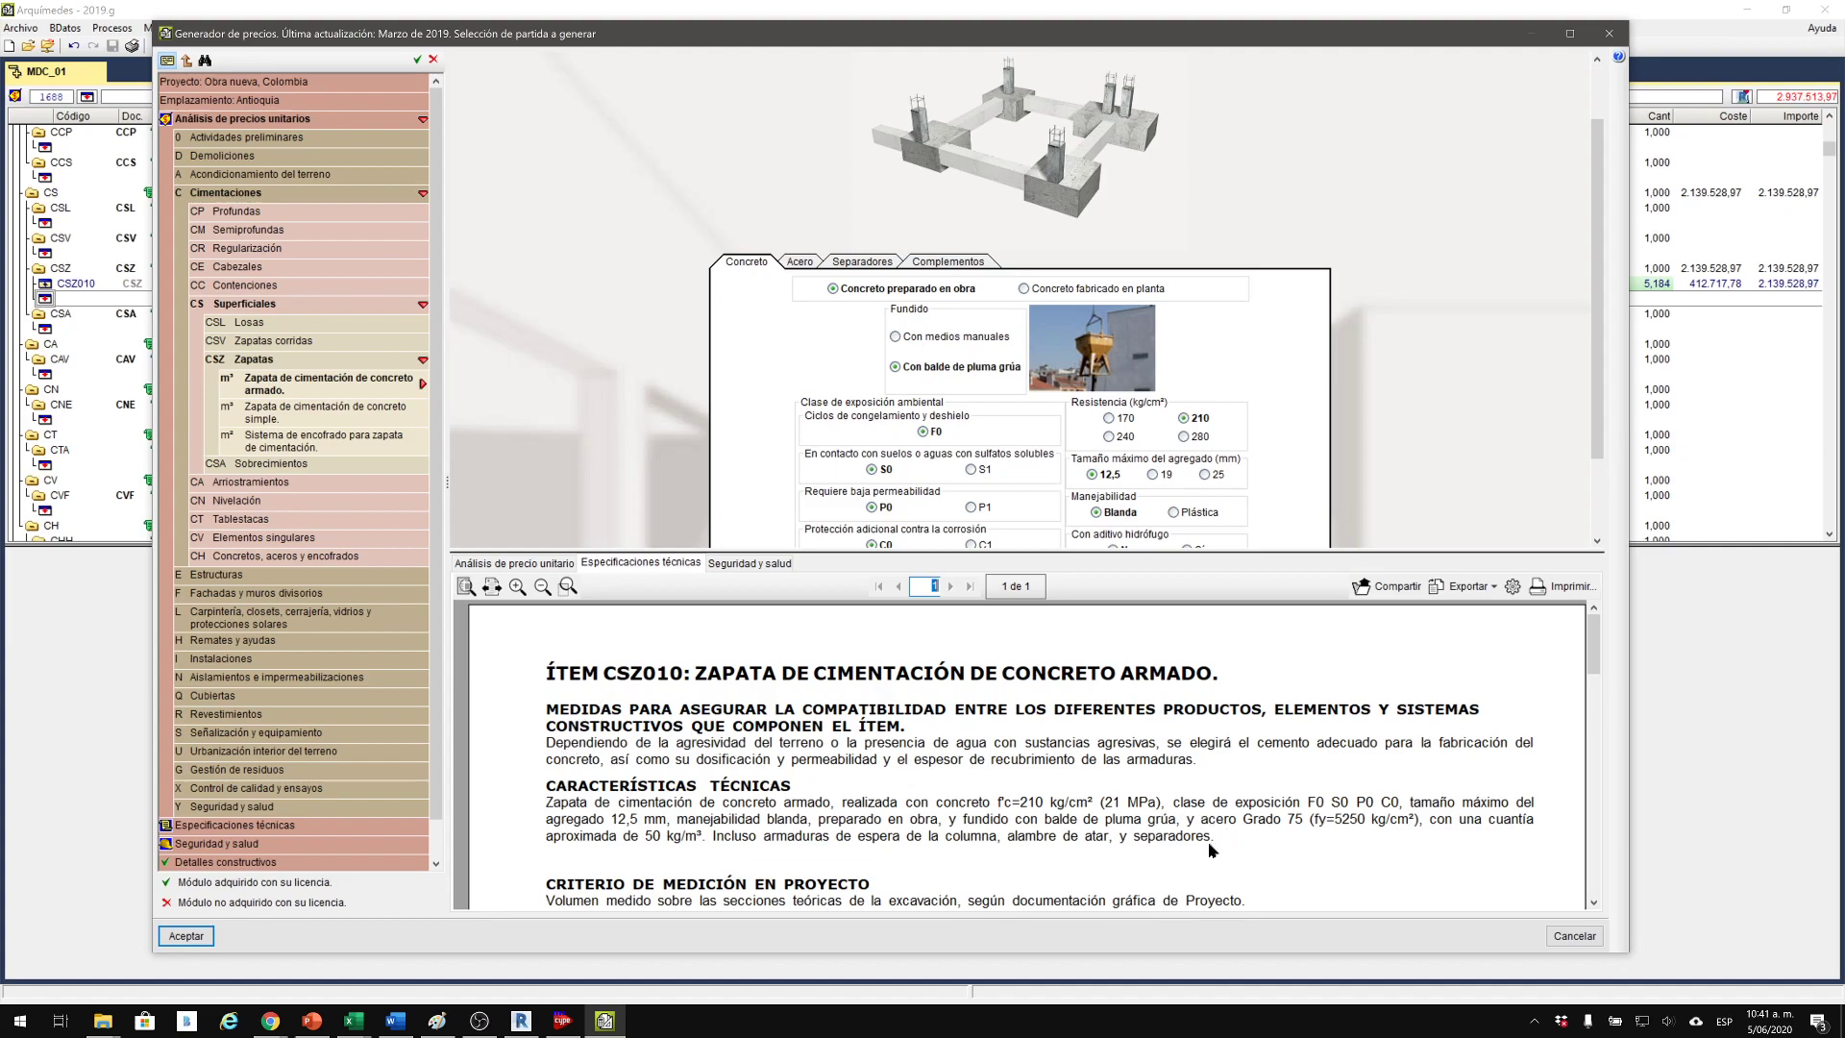
pyautogui.scroll(-1, 1209, 849)
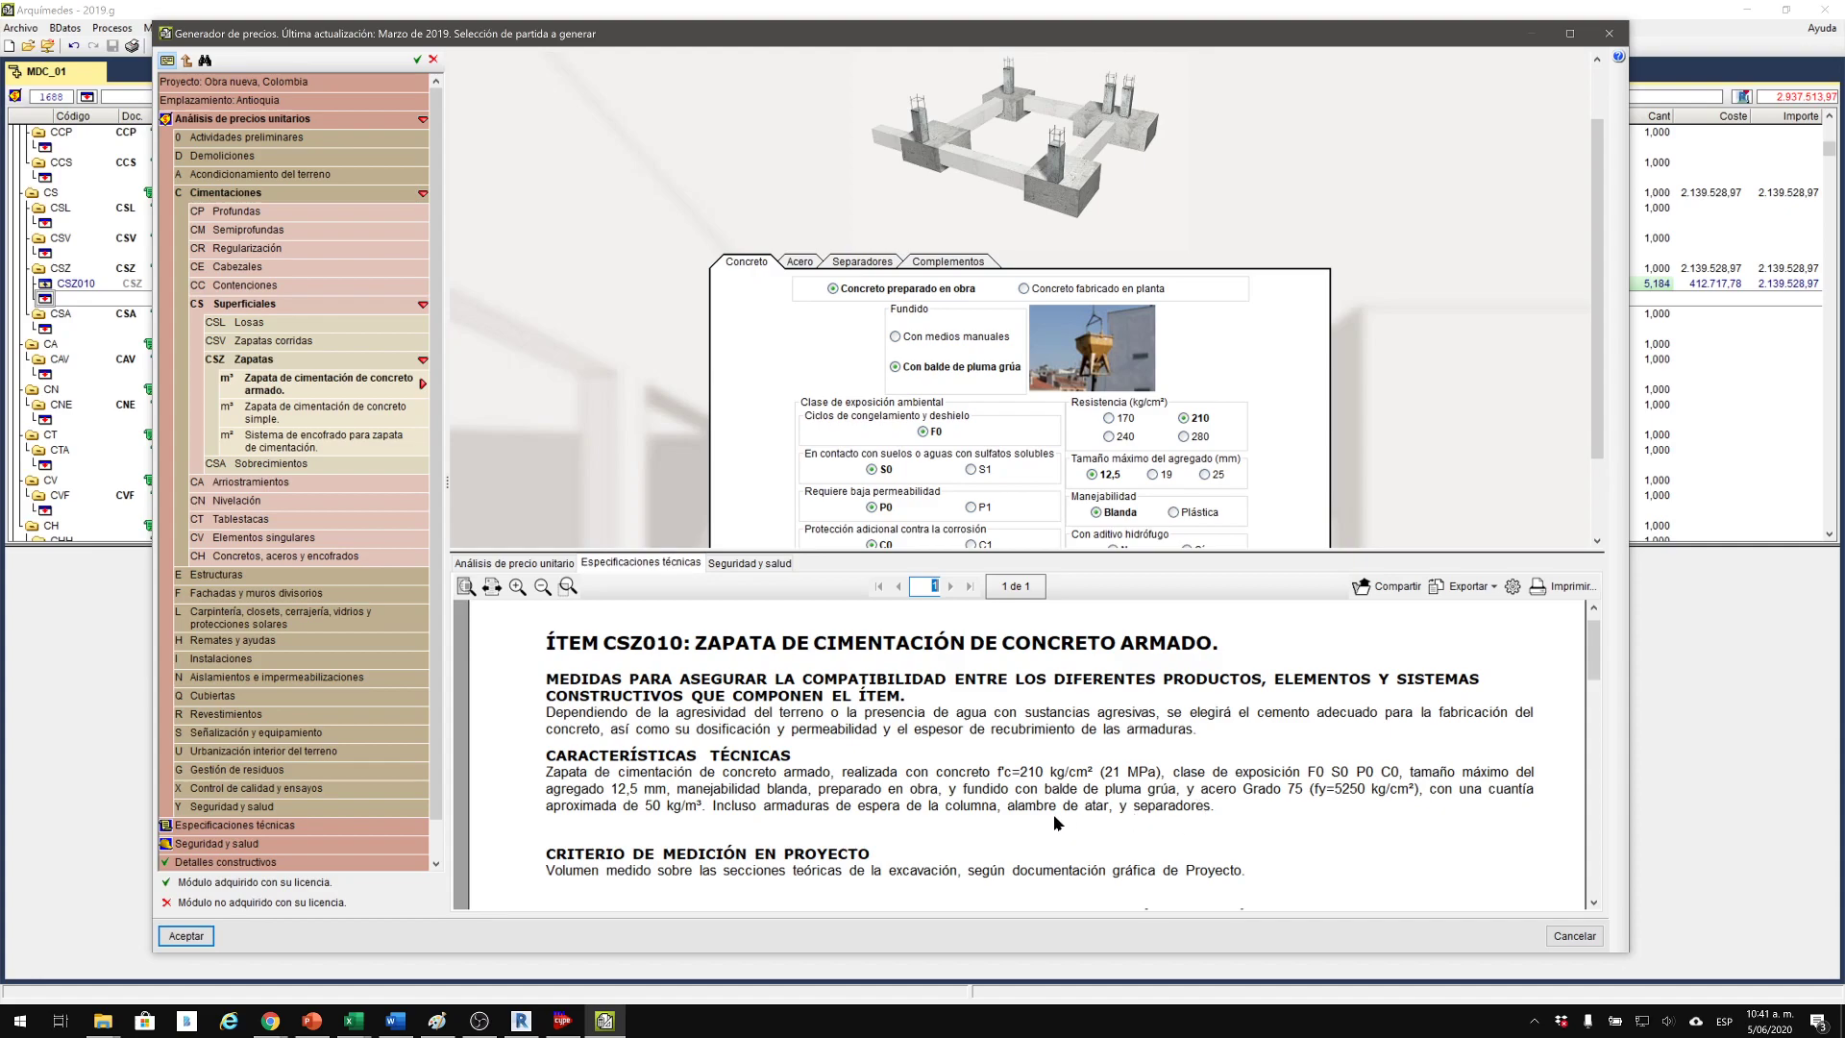
pyautogui.scroll(-4, 596, 789)
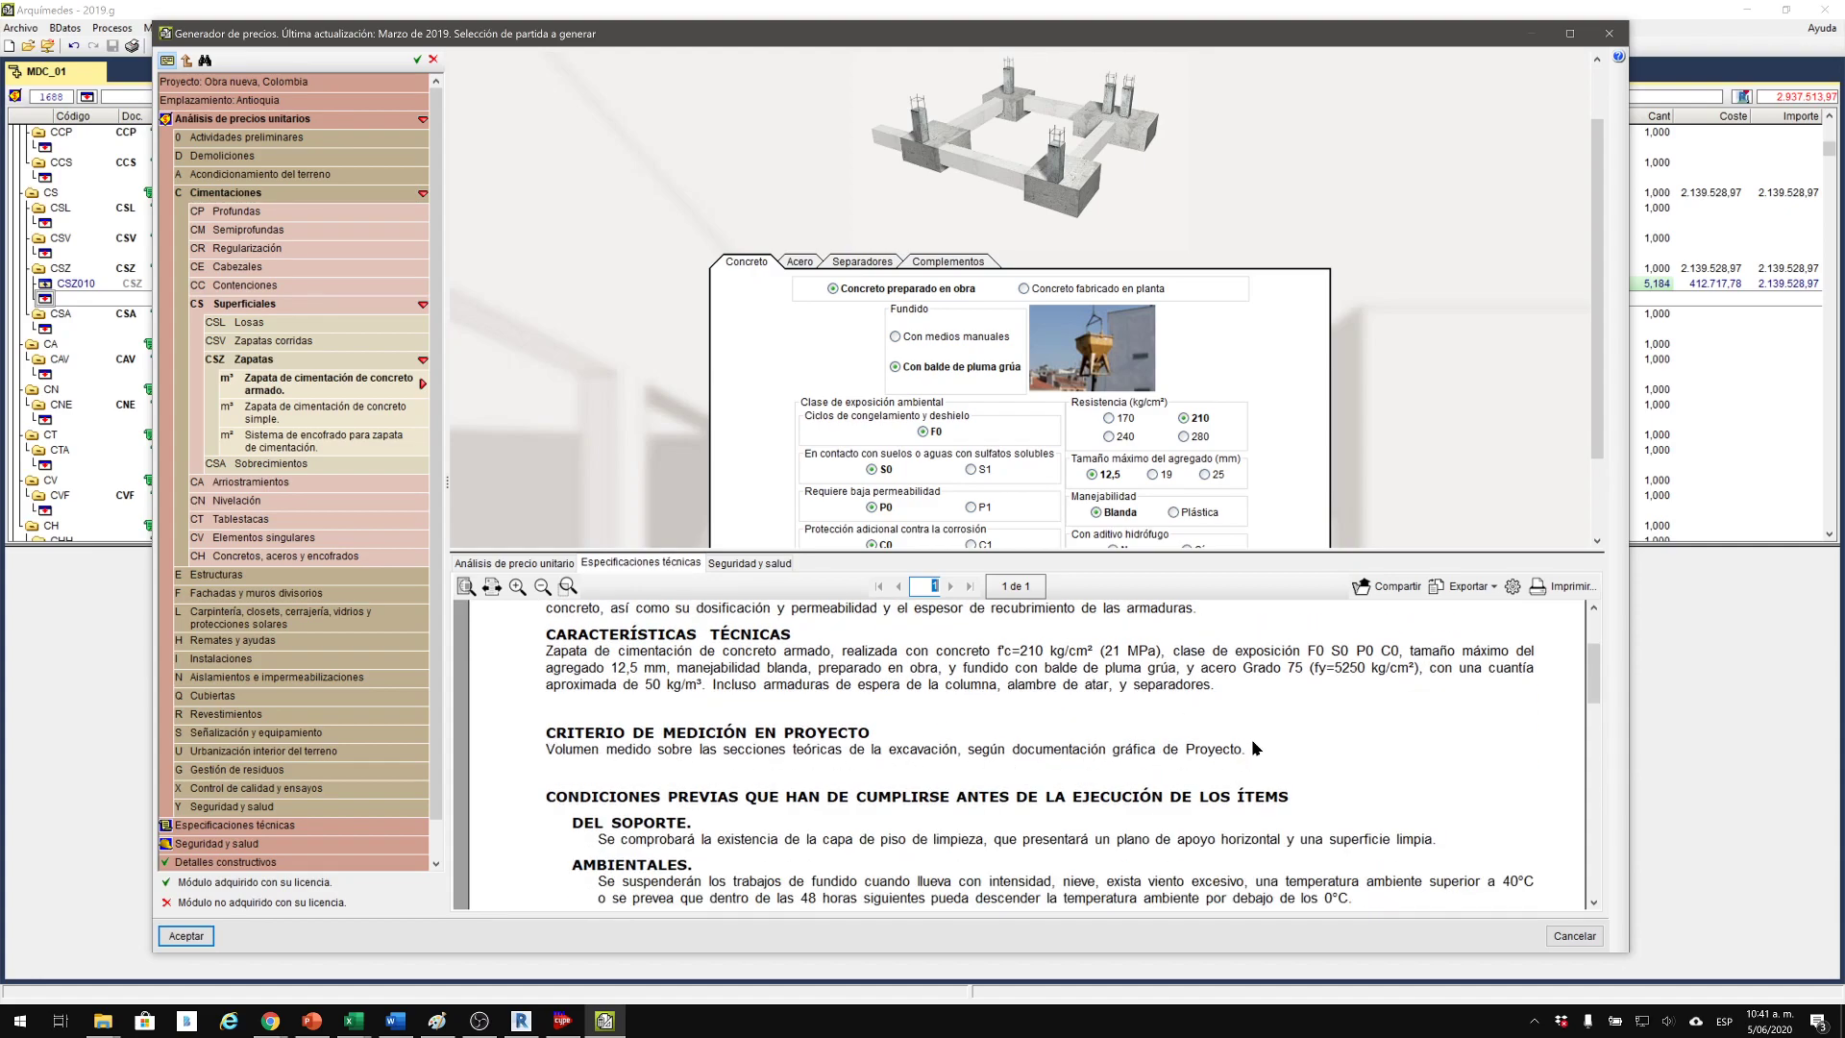
pyautogui.scroll(-2, 656, 737)
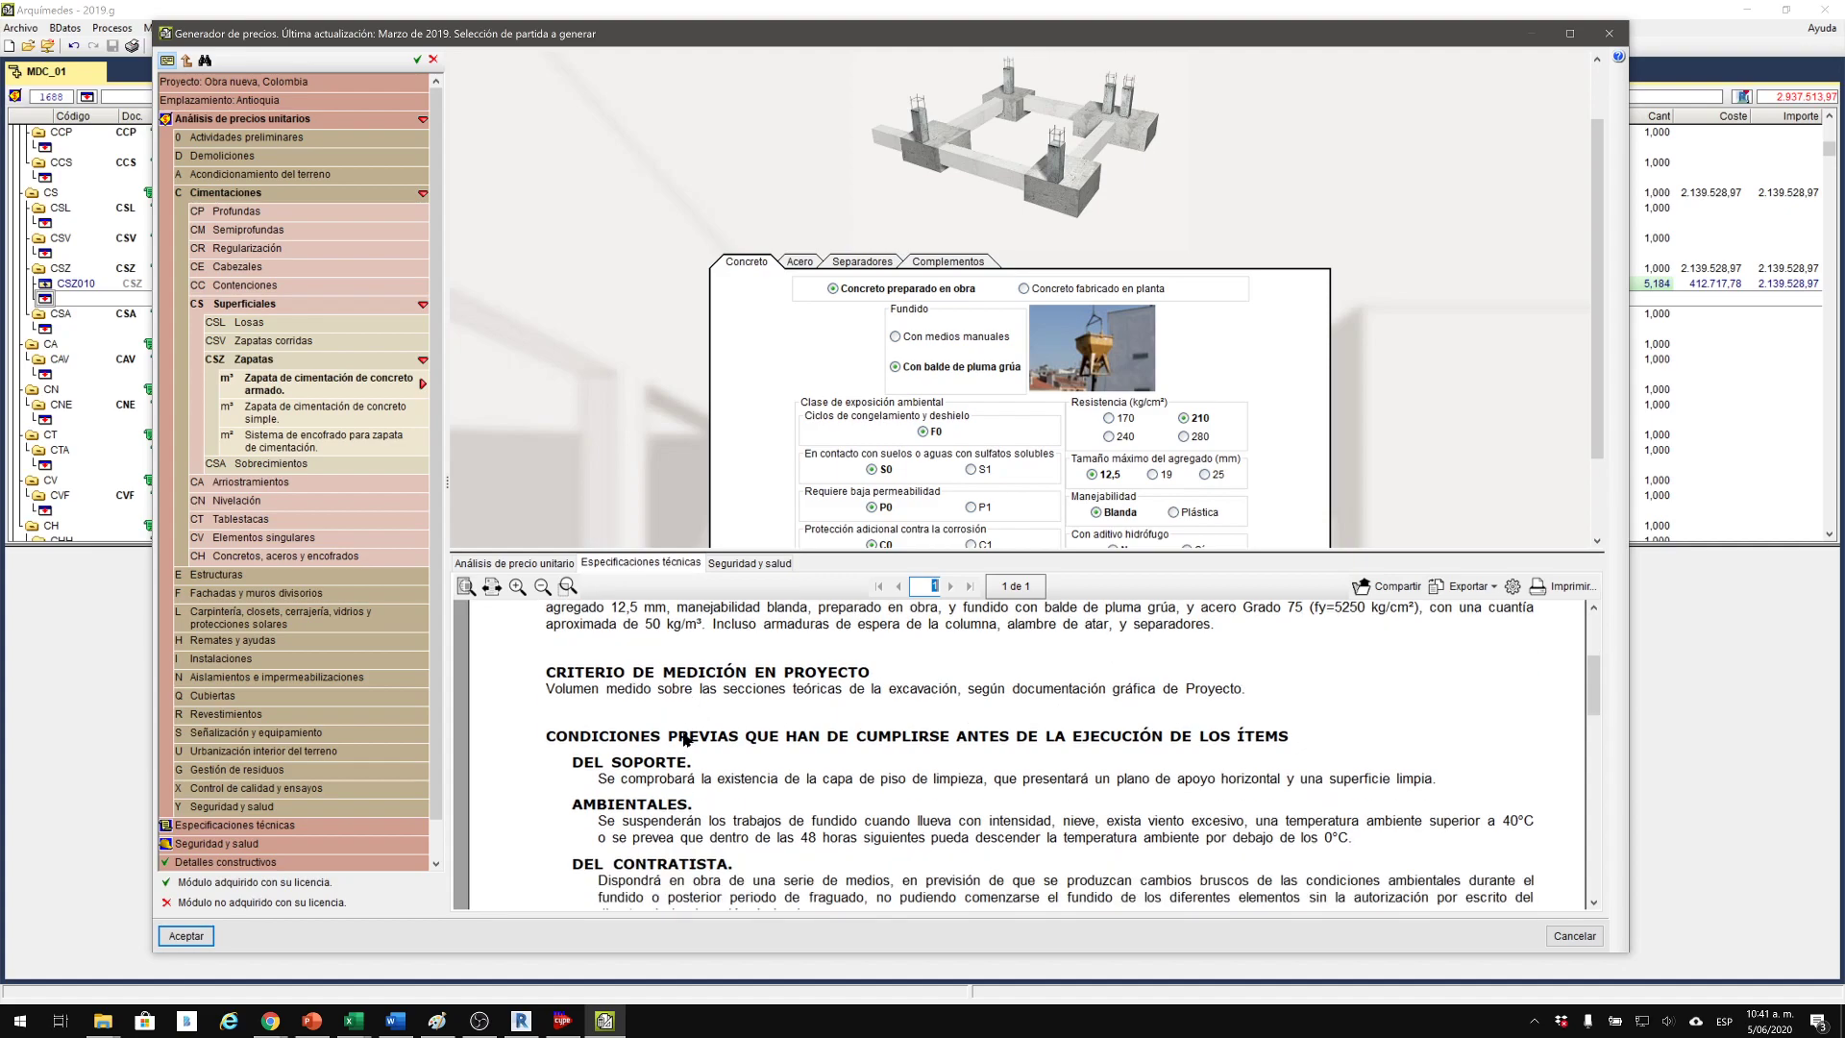
pyautogui.scroll(-1, 619, 746)
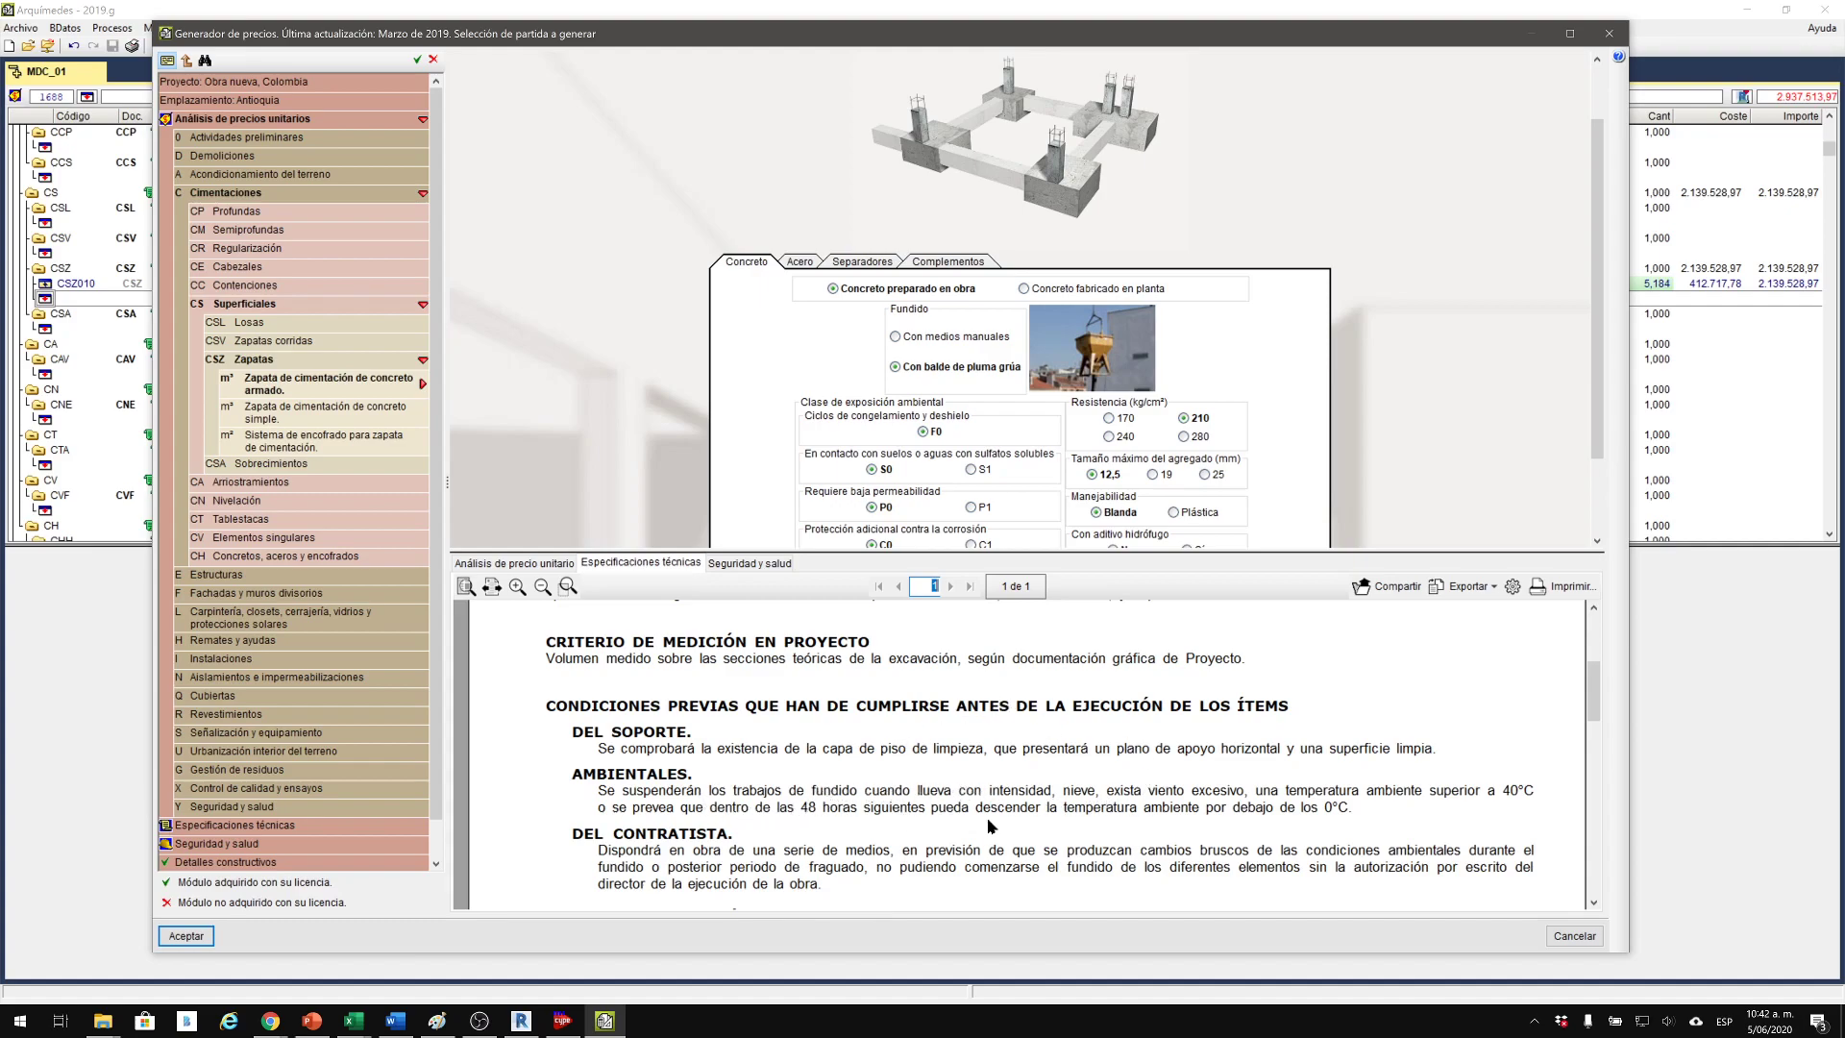
pyautogui.scroll(-1, 922, 778)
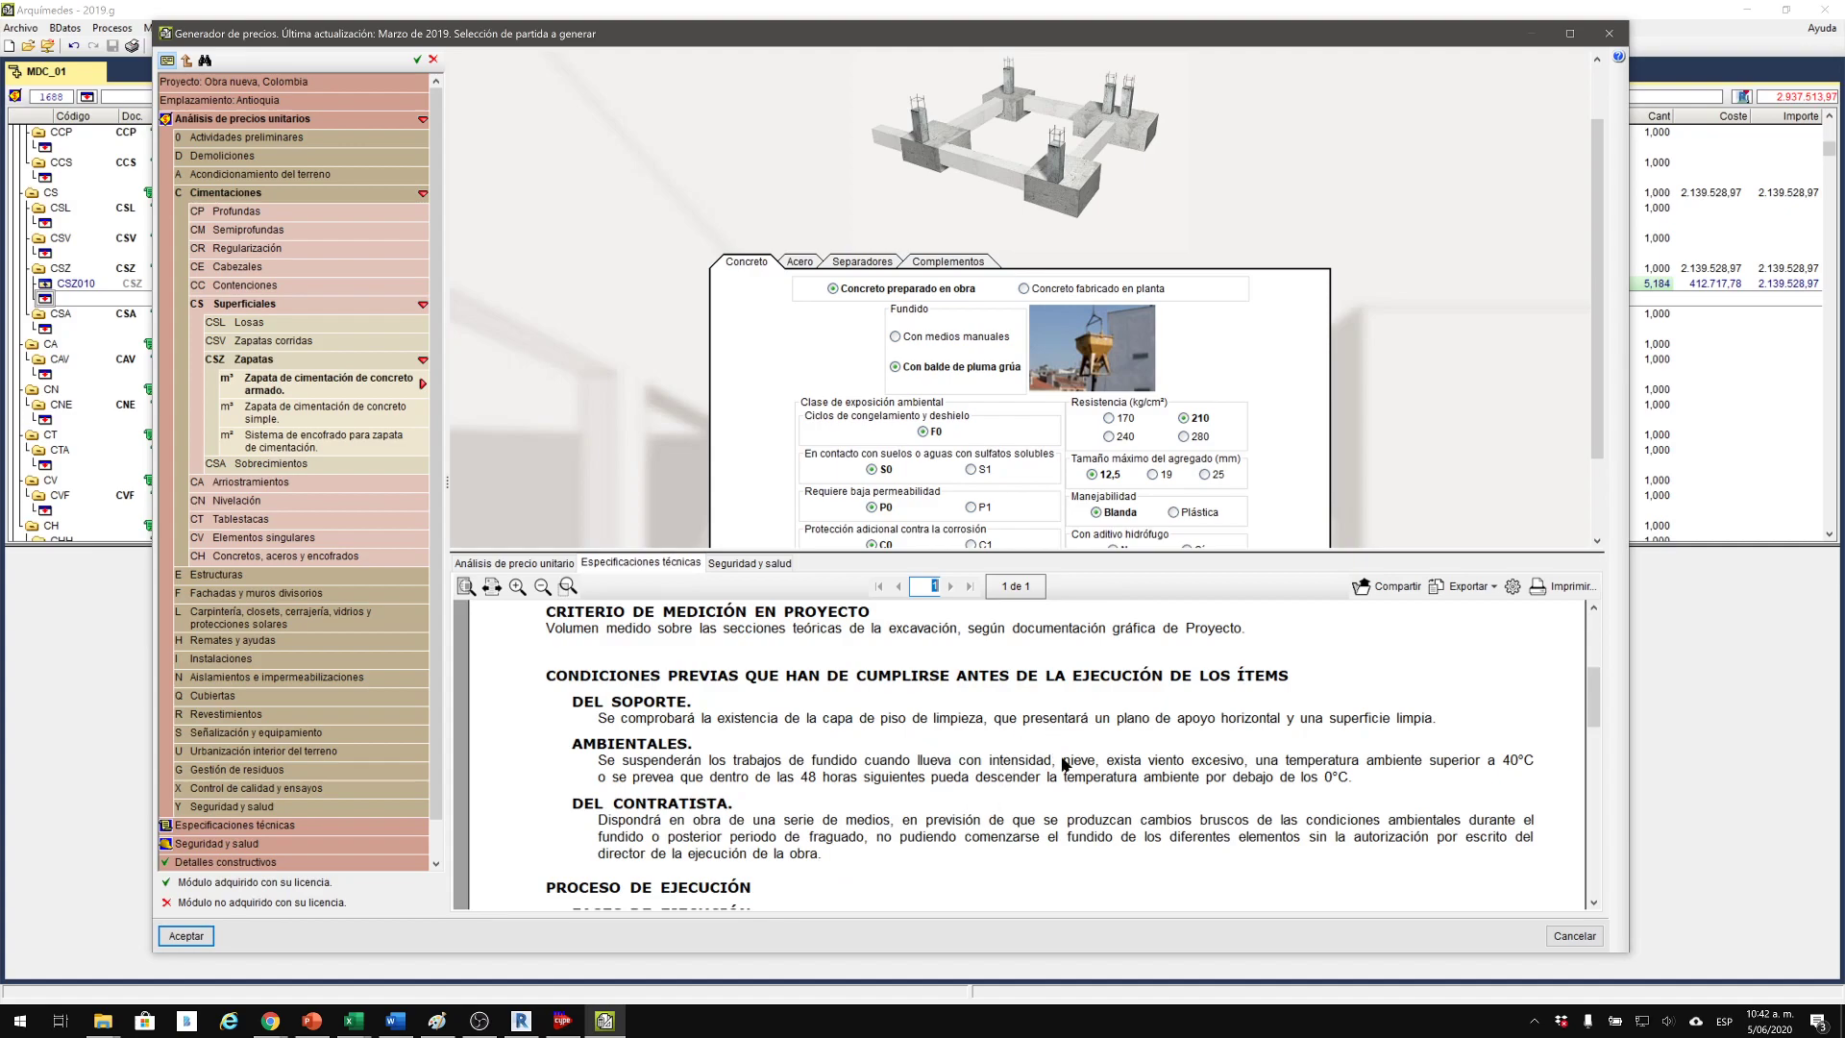
pyautogui.scroll(-1, 1036, 779)
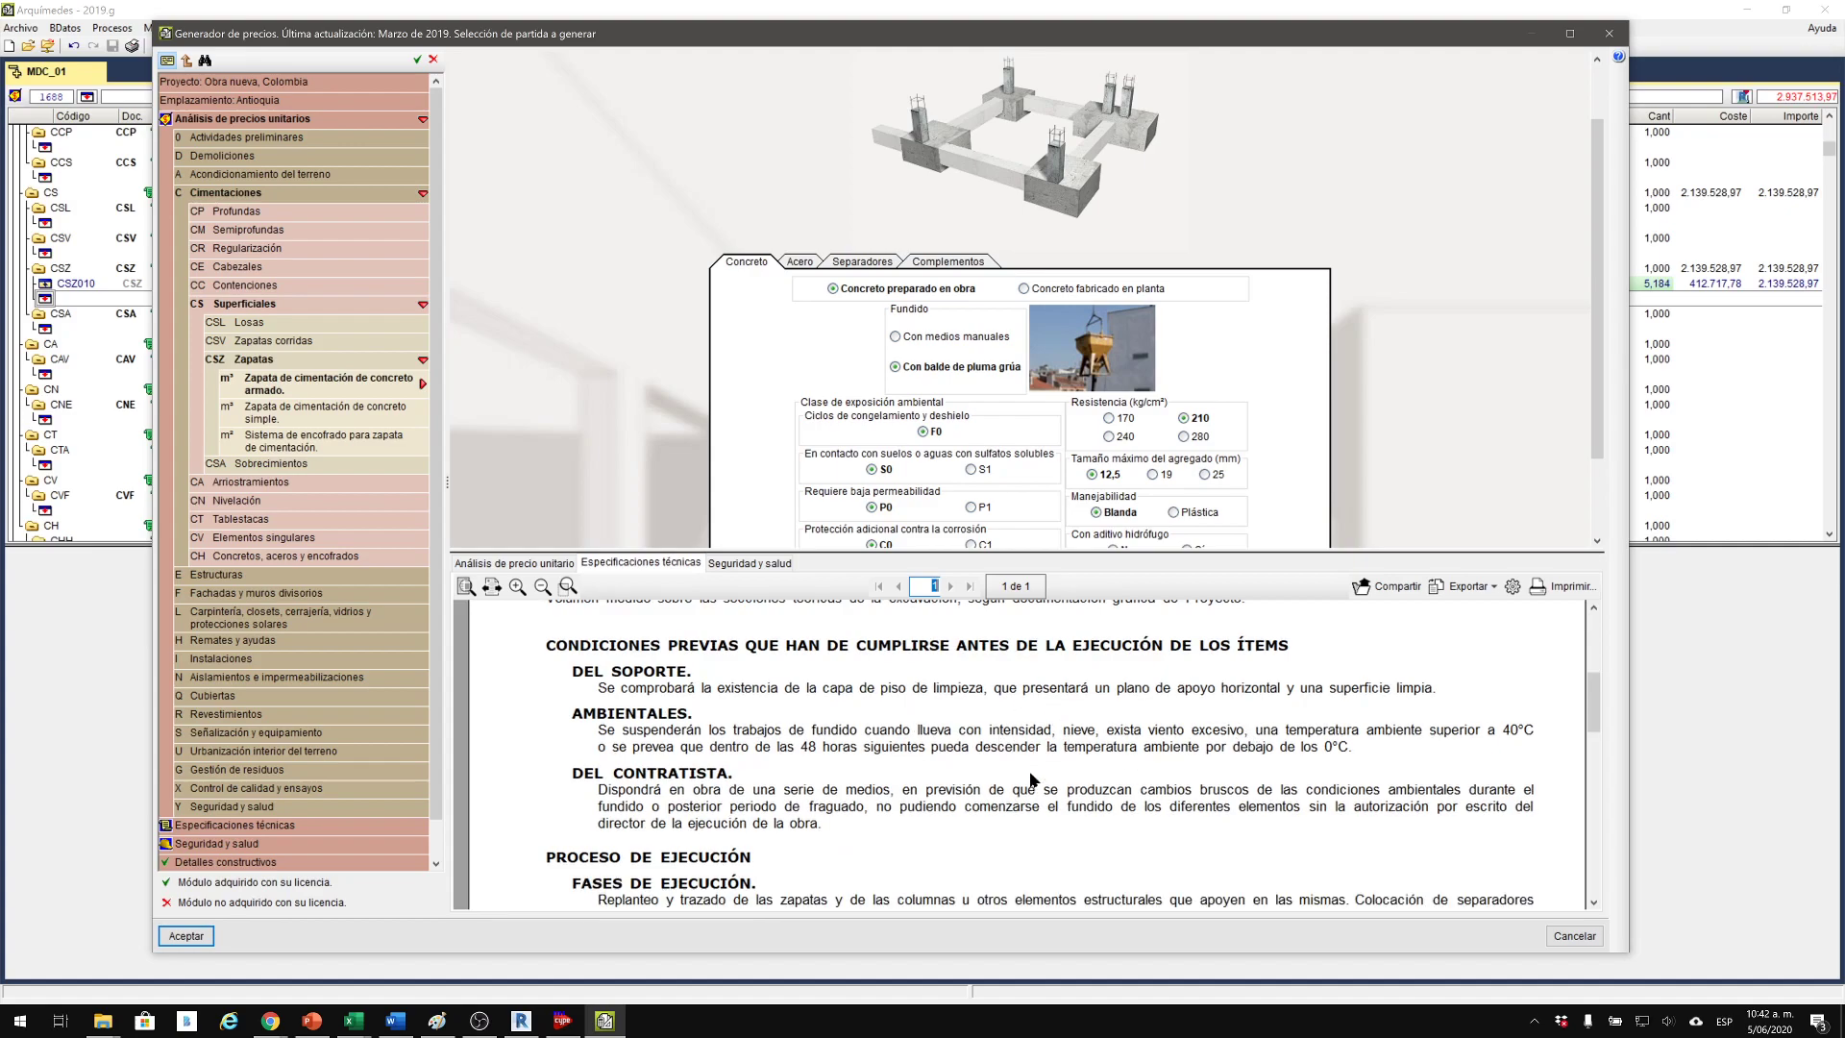
pyautogui.scroll(2, 1006, 752)
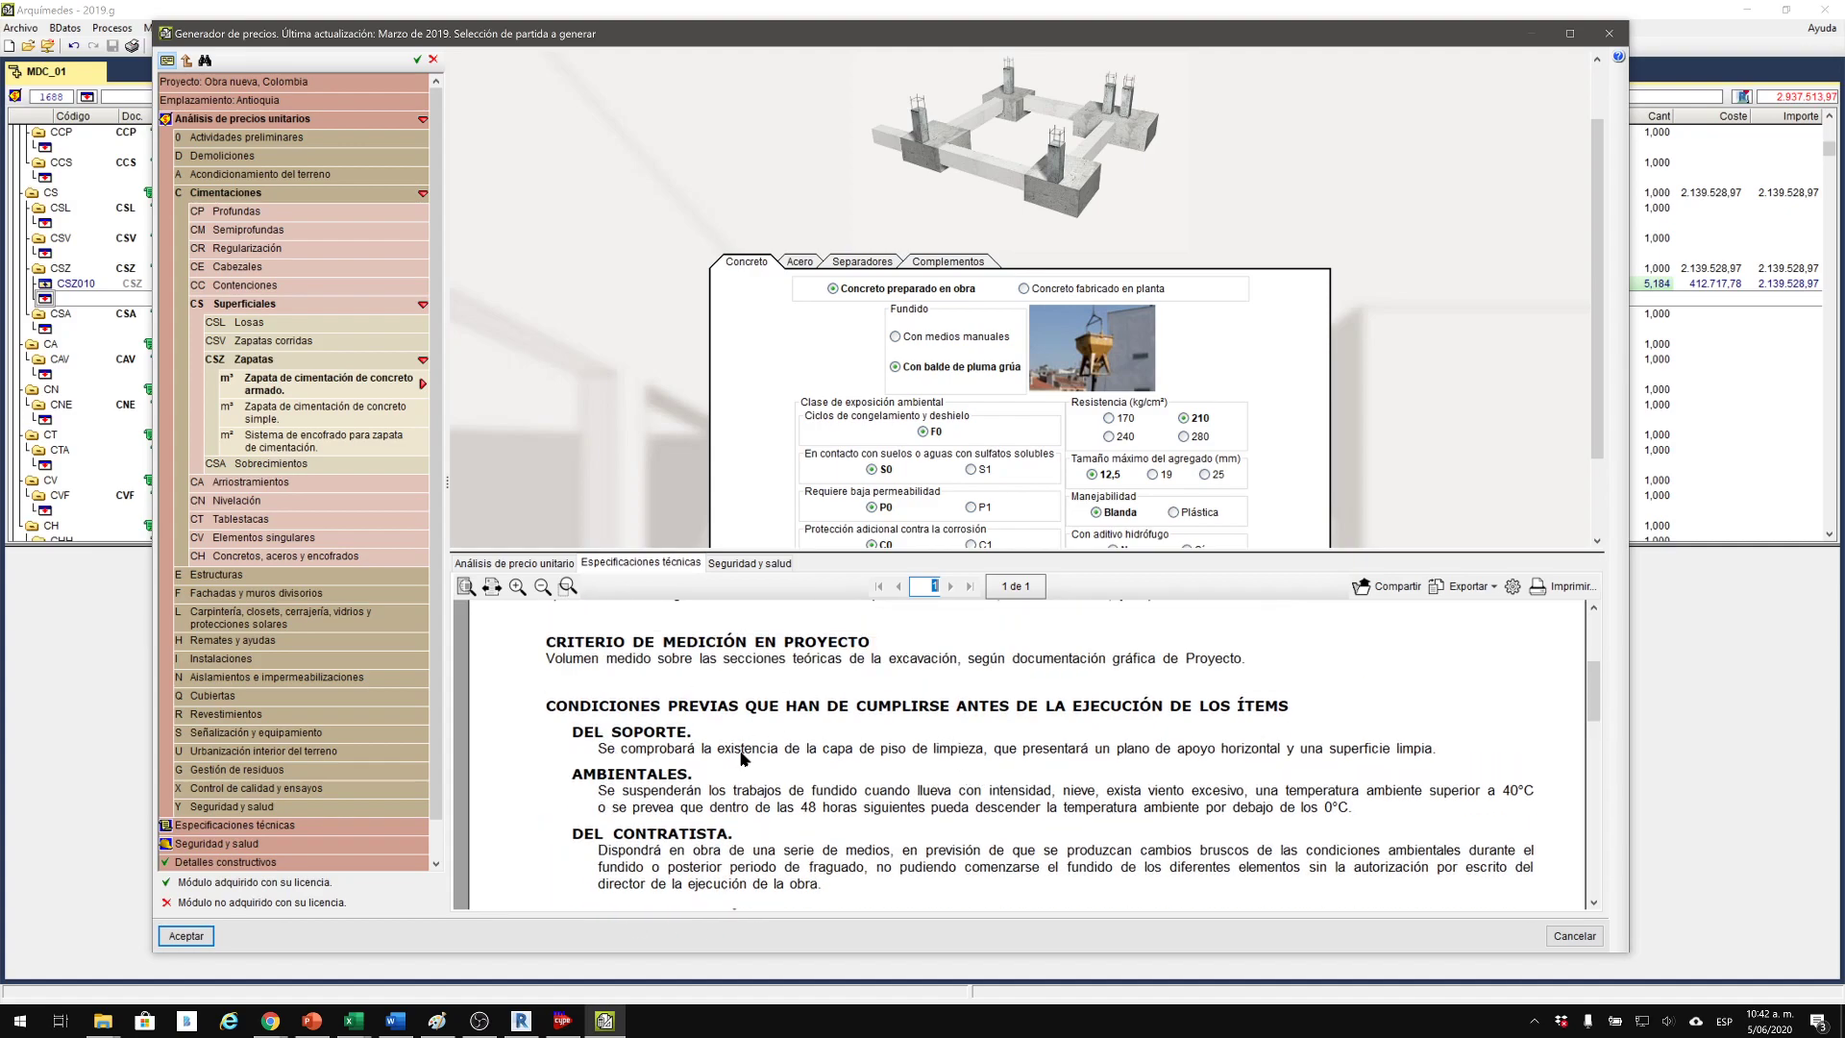
# Read the footing's execution process, maintenance, payment and economic valuation sections, and return to the start of the specification.
pyautogui.scroll(-7, 709, 730)
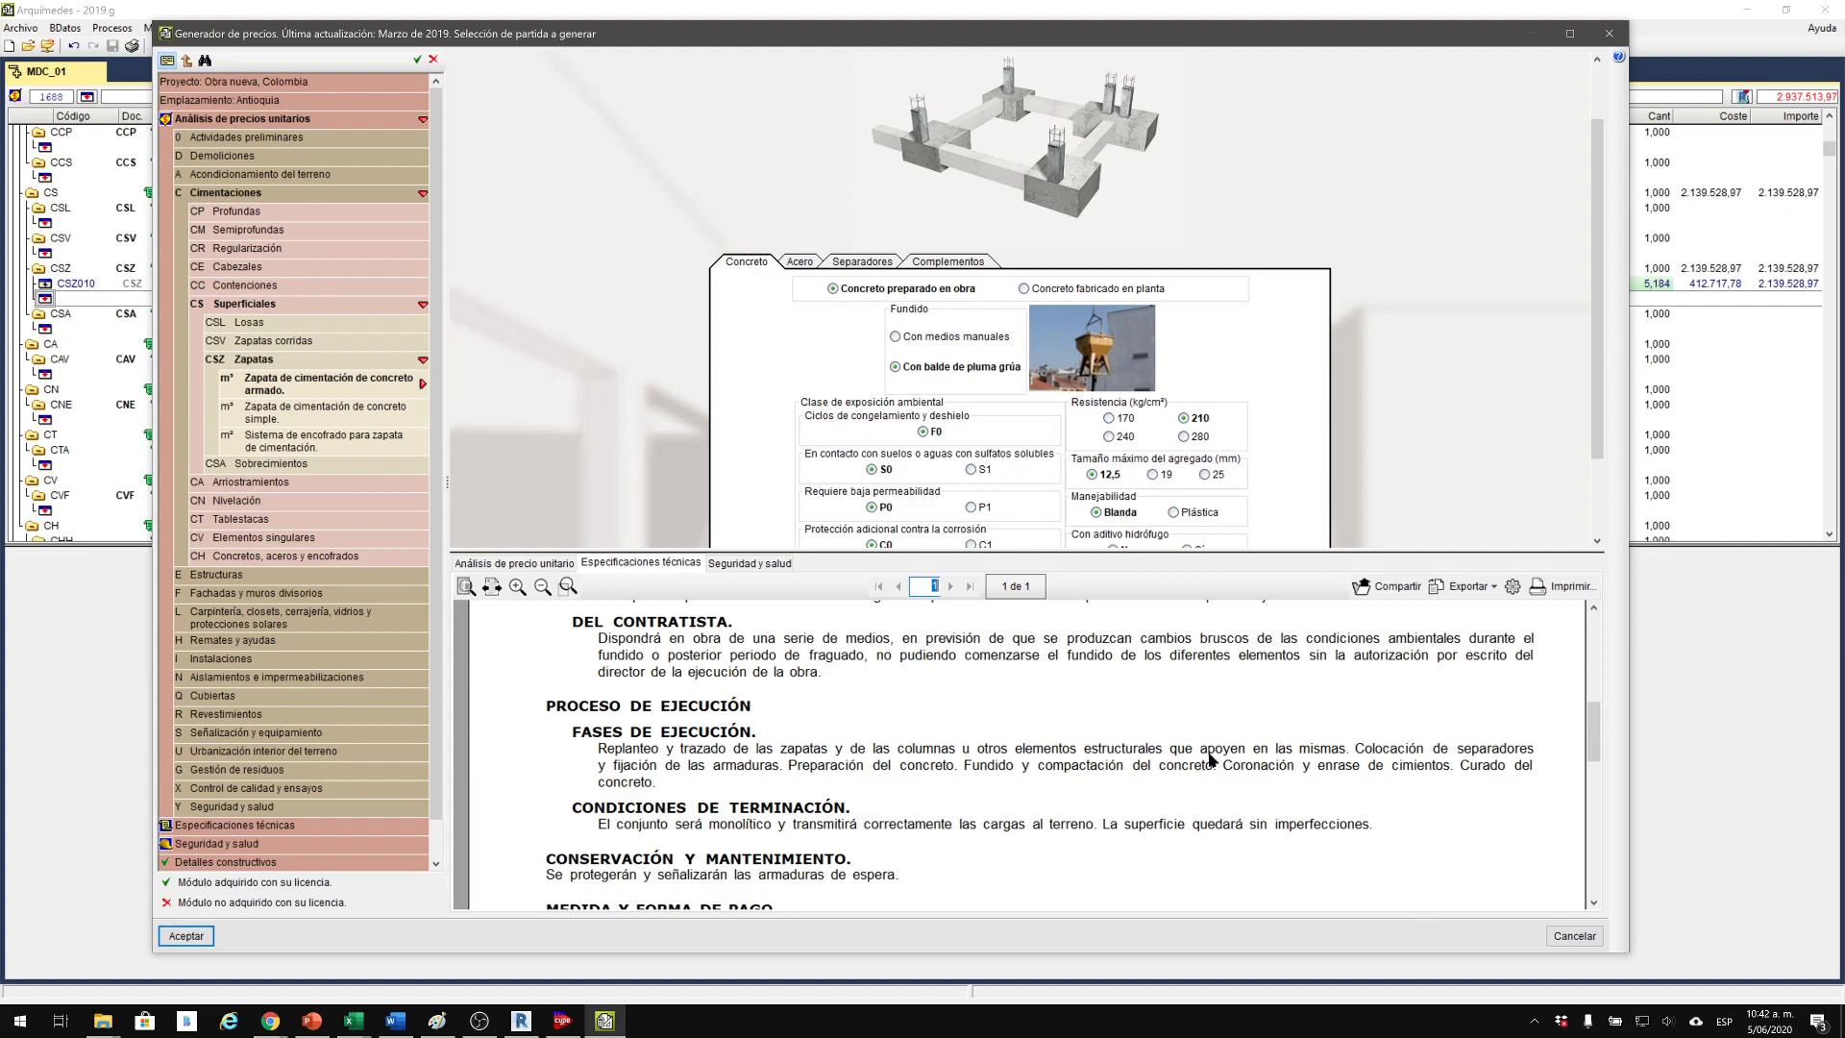
pyautogui.scroll(-1, 845, 740)
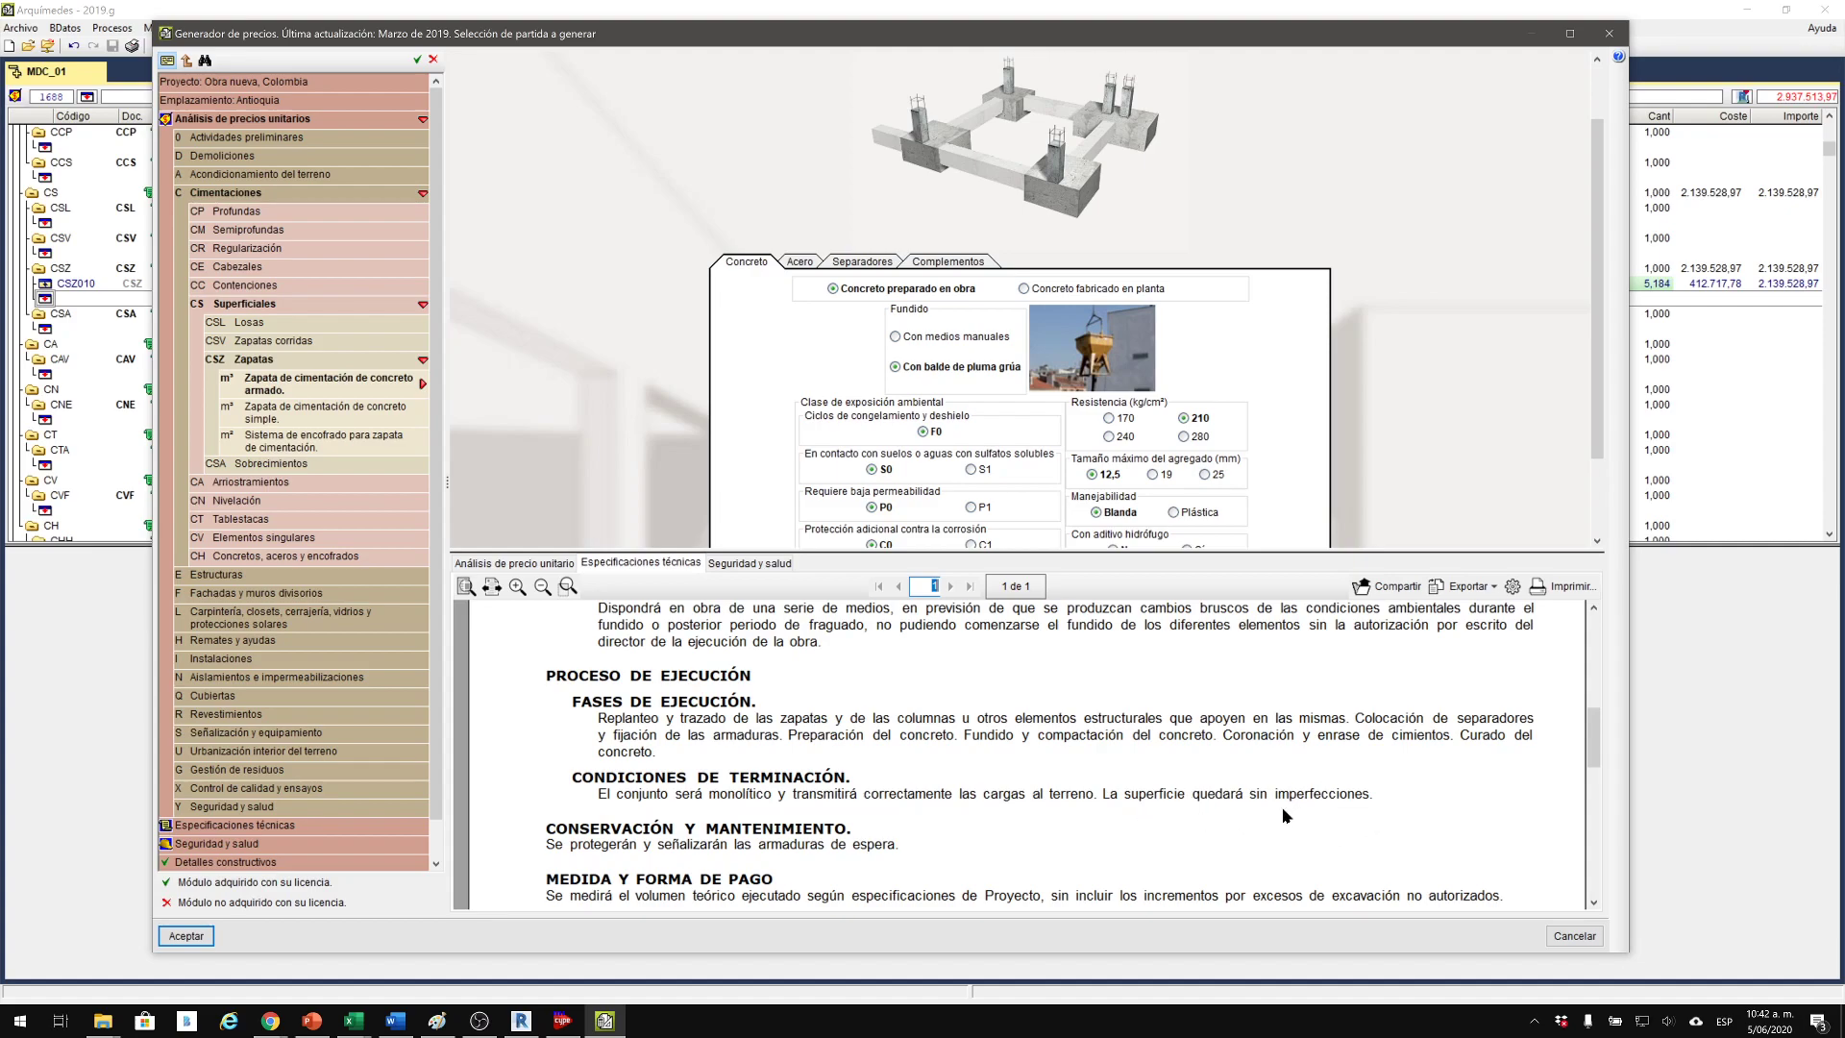
pyautogui.scroll(-1, 1295, 790)
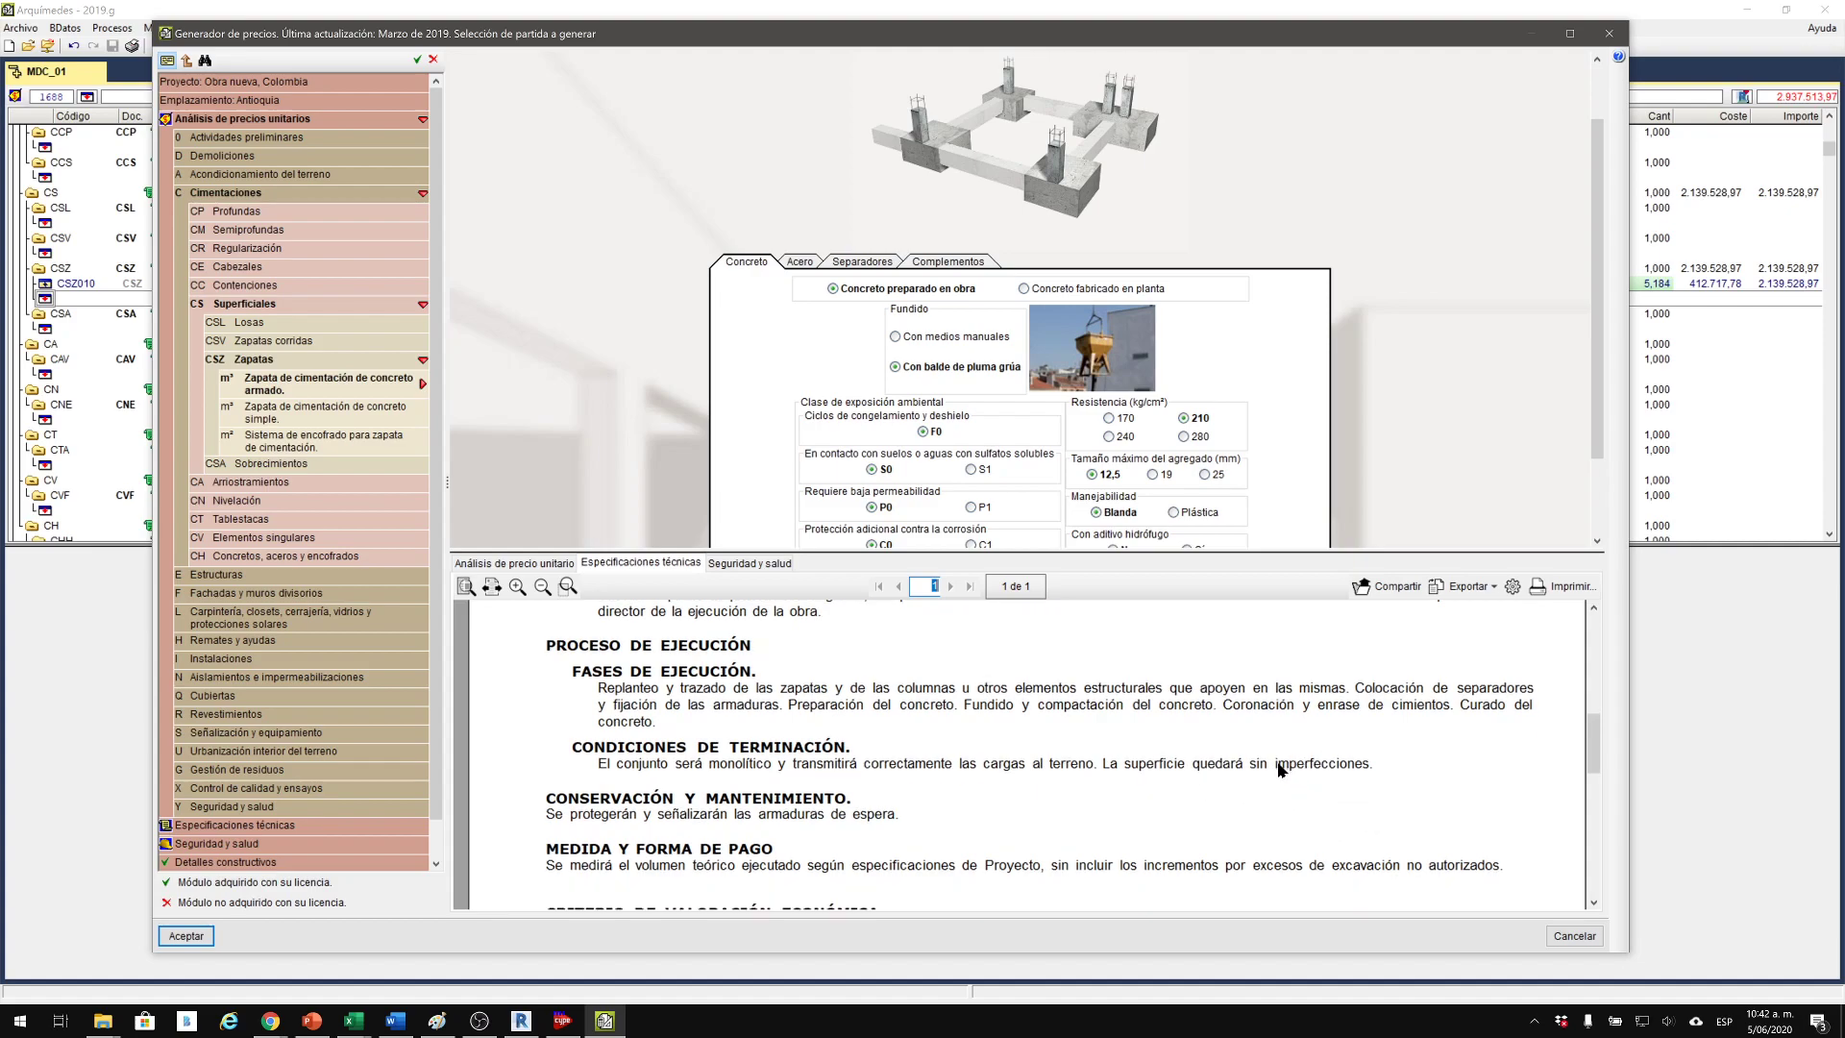
pyautogui.scroll(-3, 1249, 759)
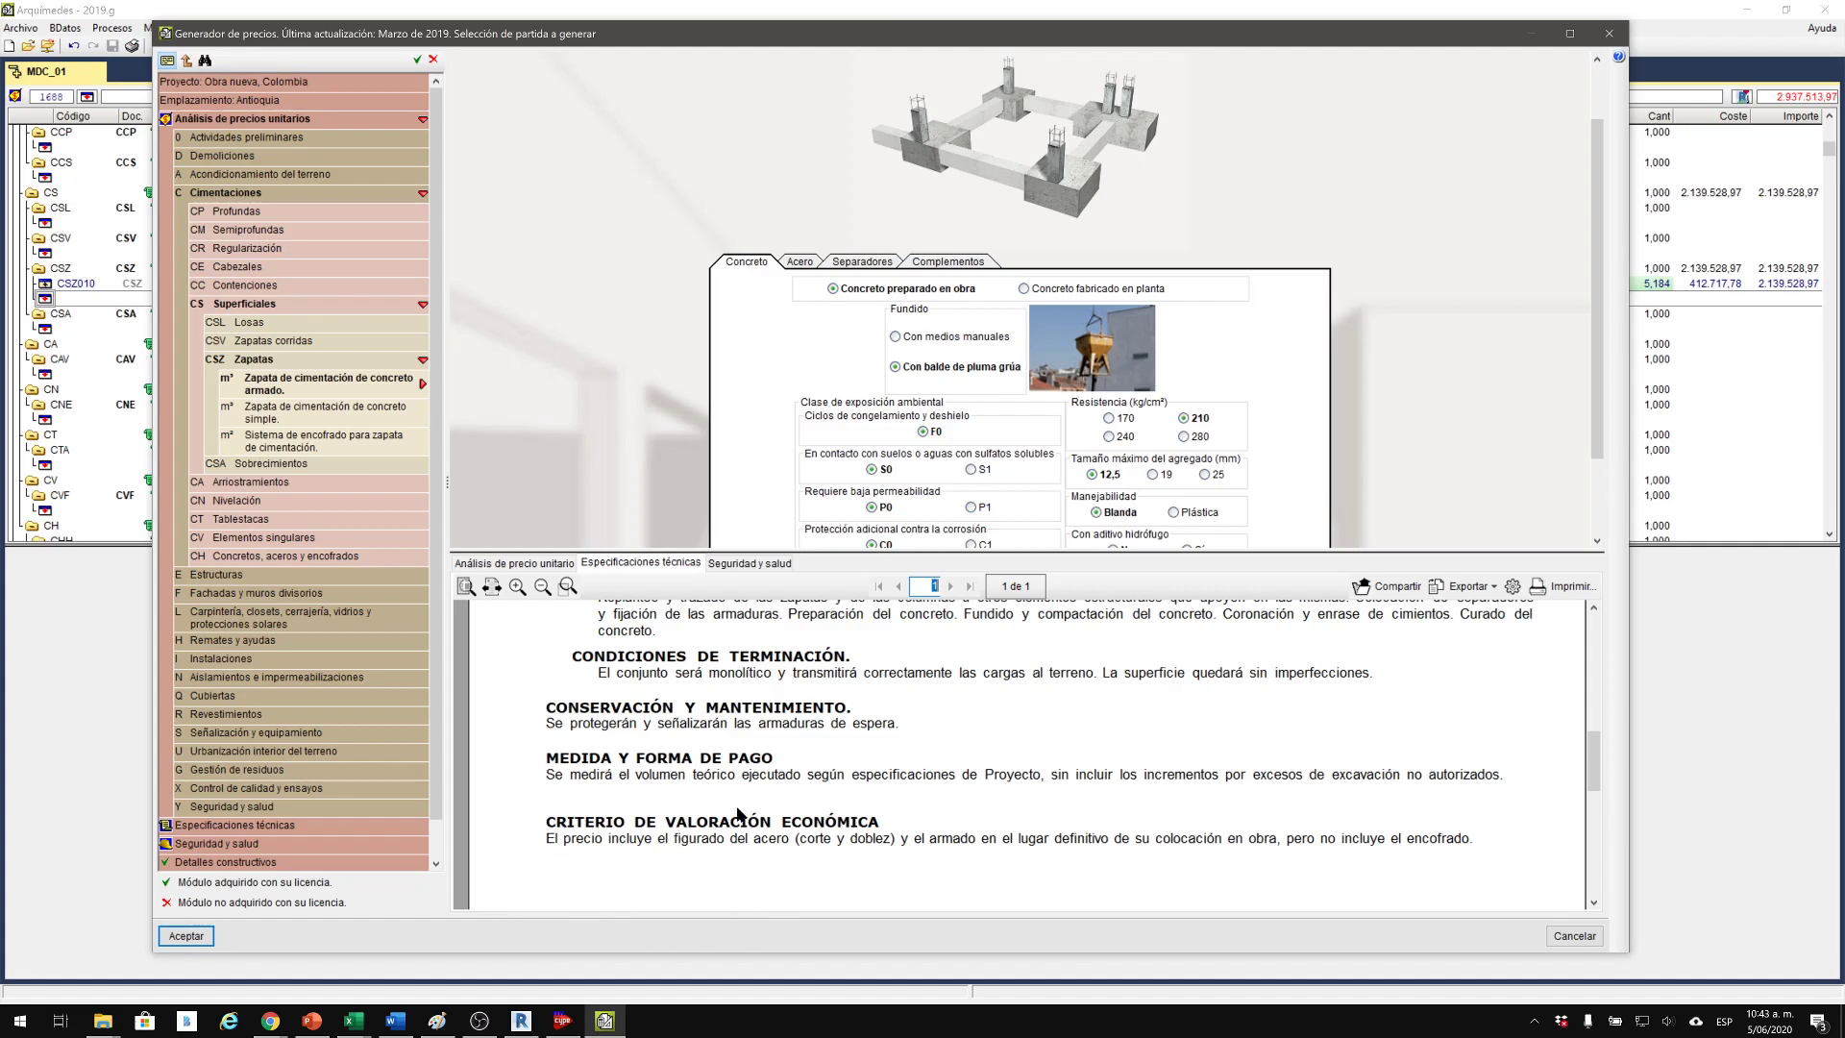
pyautogui.scroll(10, 751, 806)
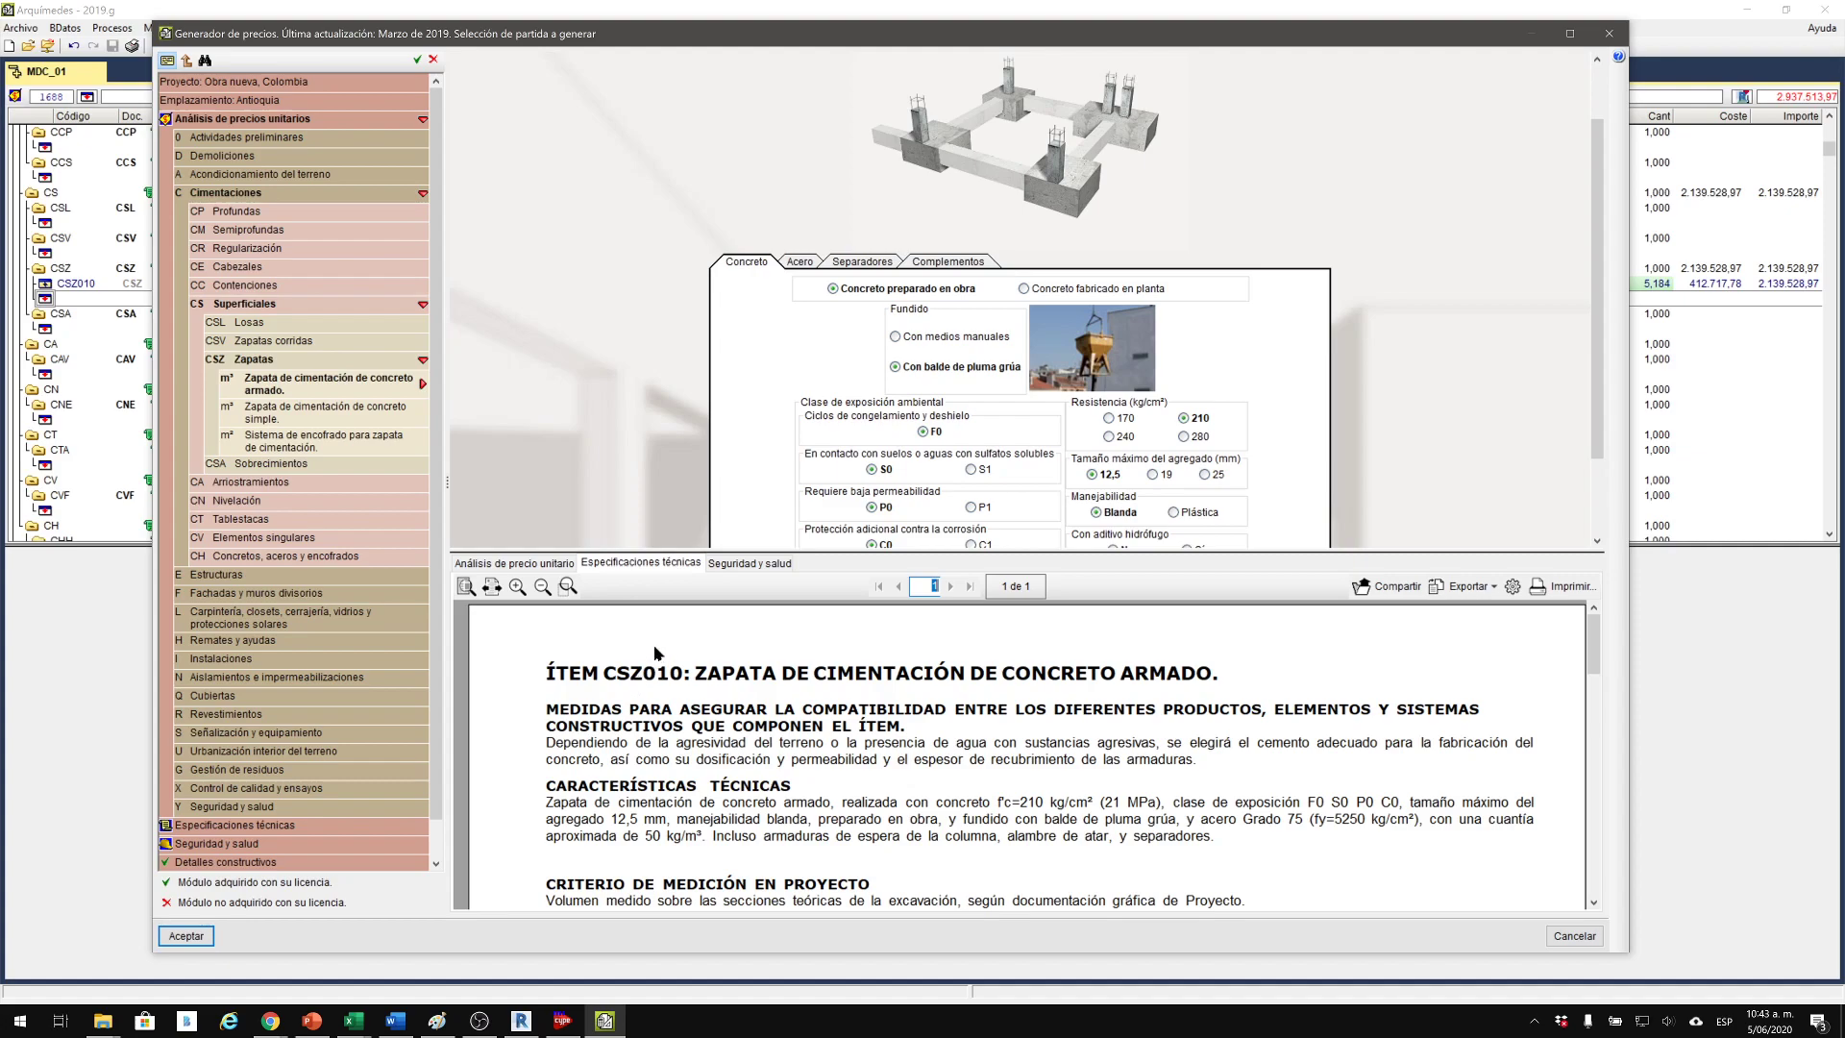
pyautogui.scroll(-2, 716, 692)
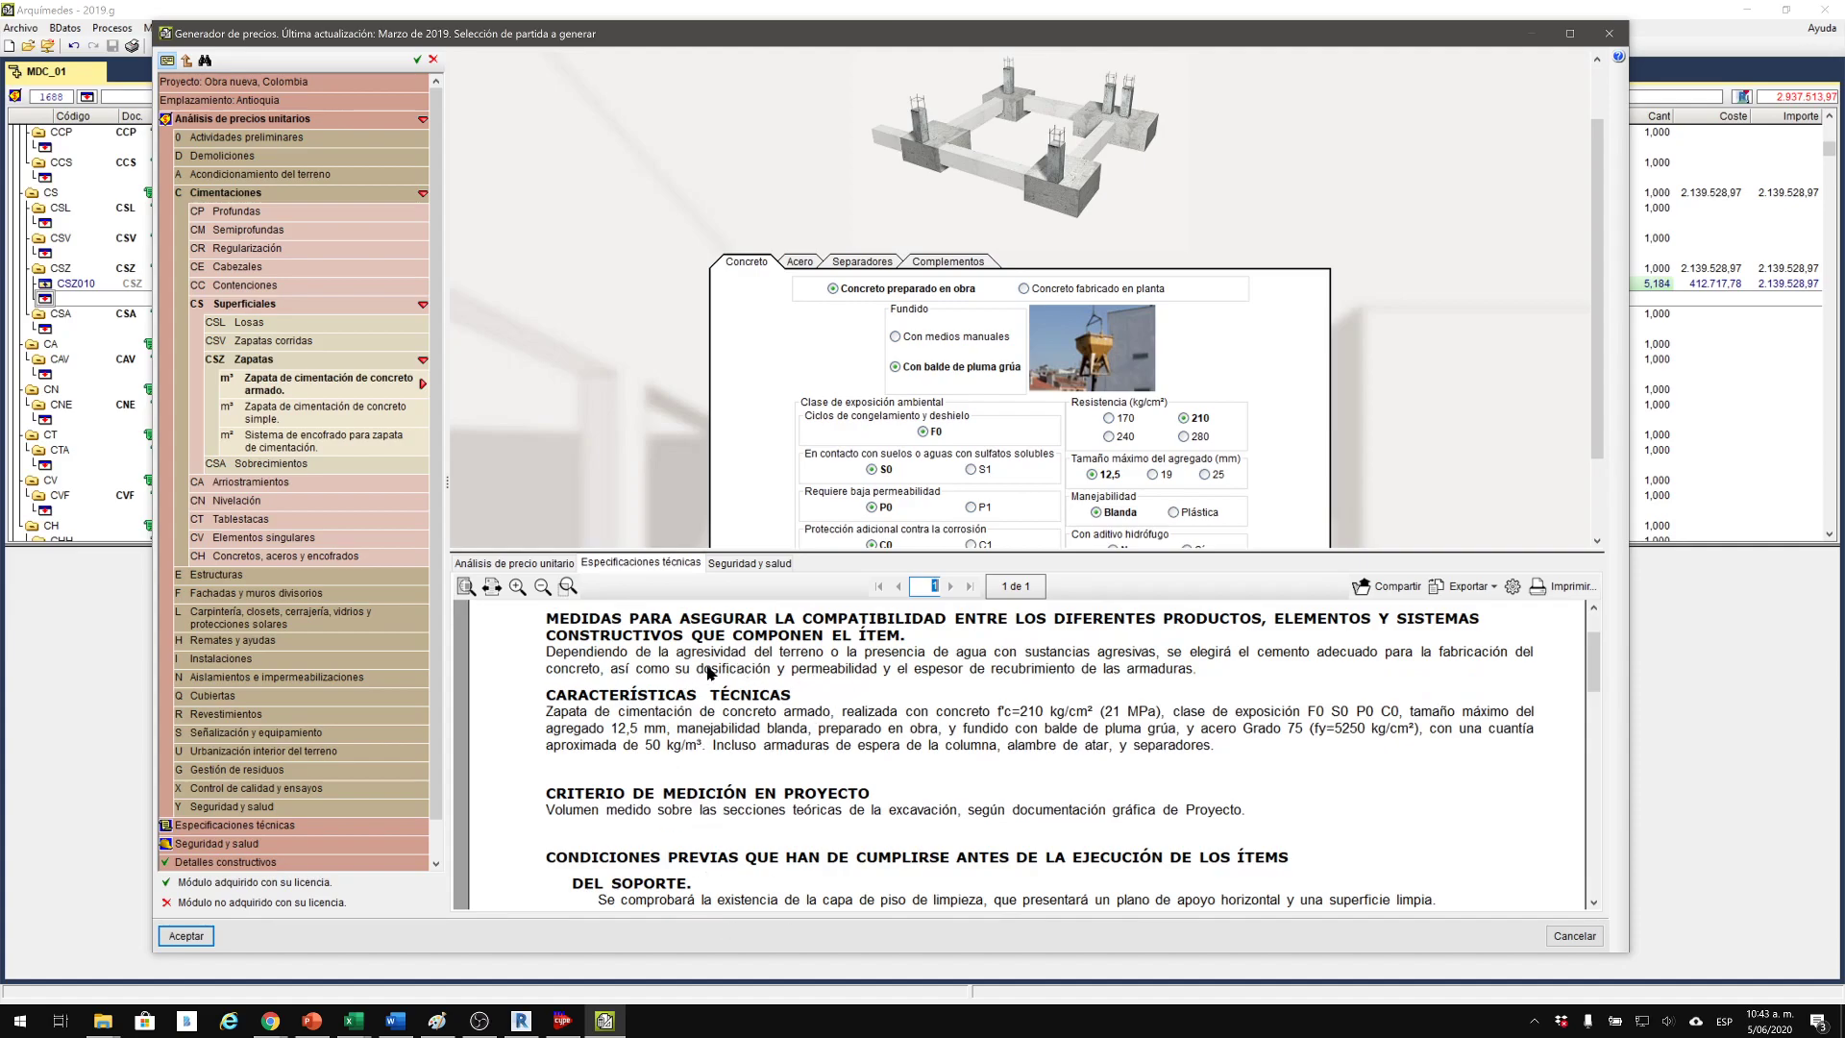
pyautogui.scroll(-3, 694, 701)
pyautogui.scroll(4, 692, 688)
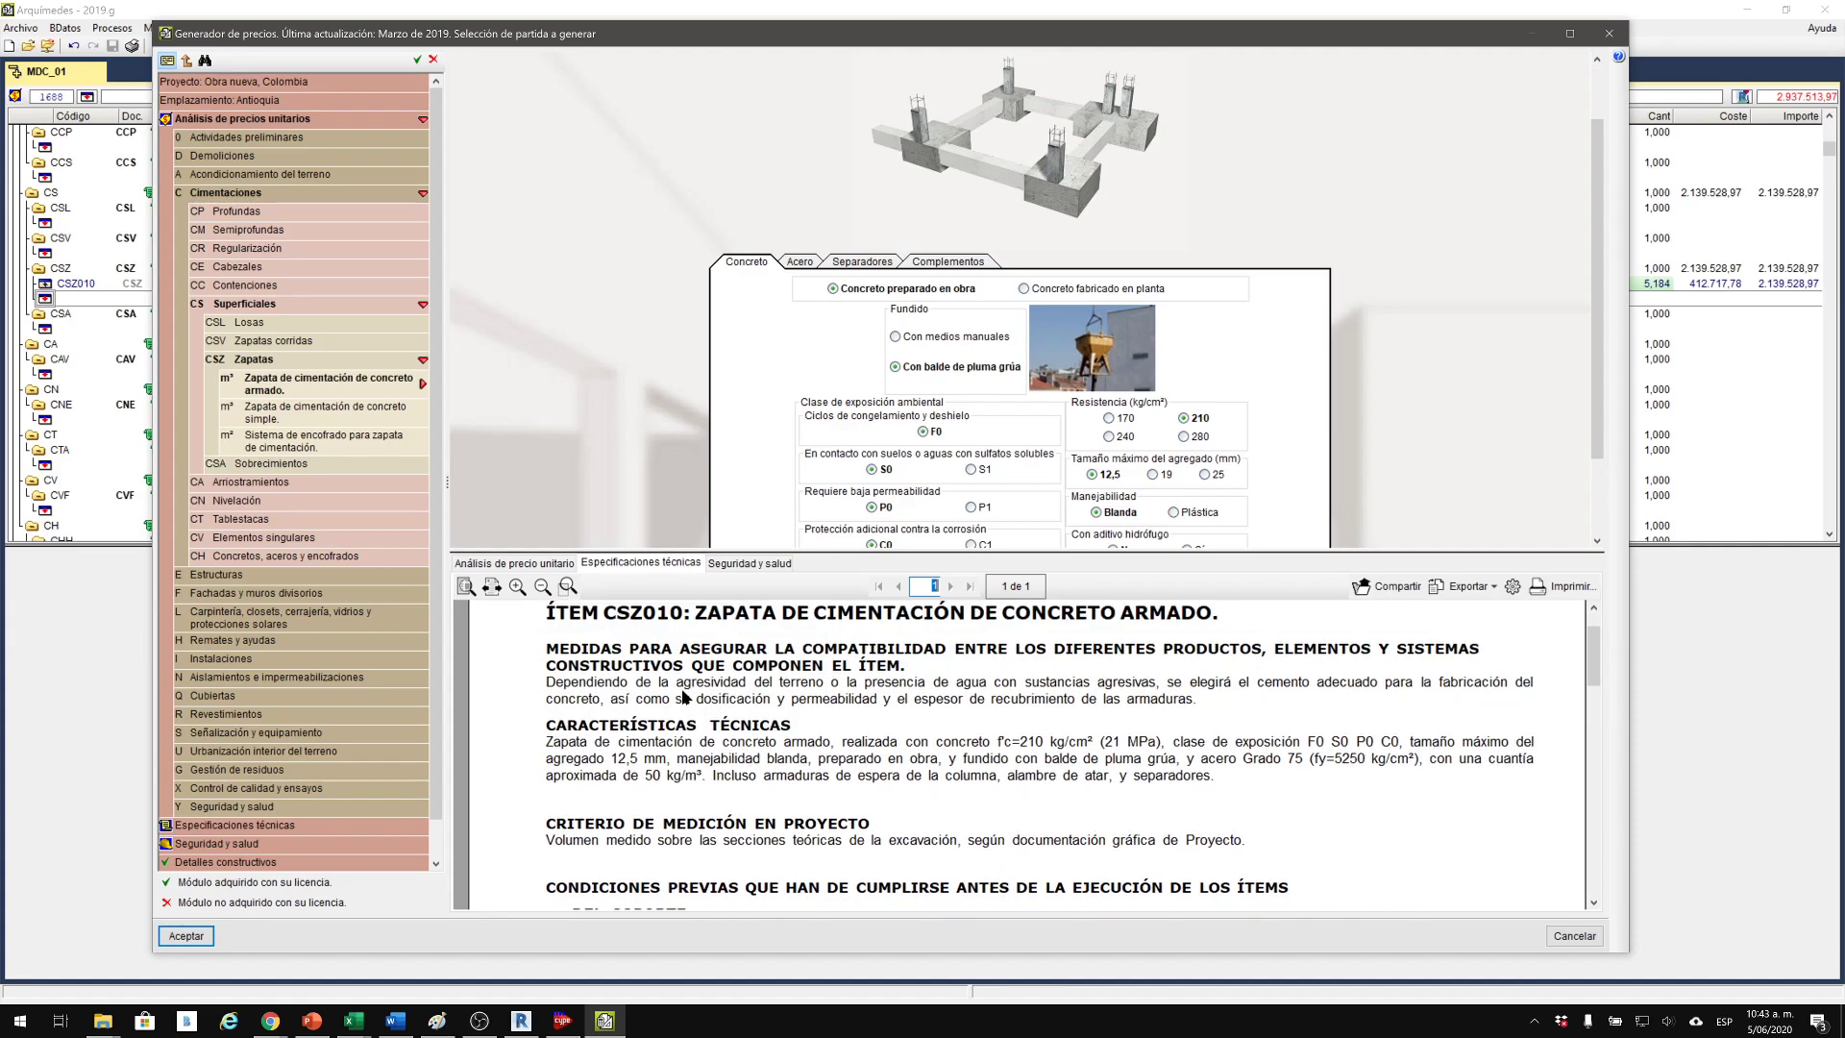
pyautogui.scroll(1, 688, 694)
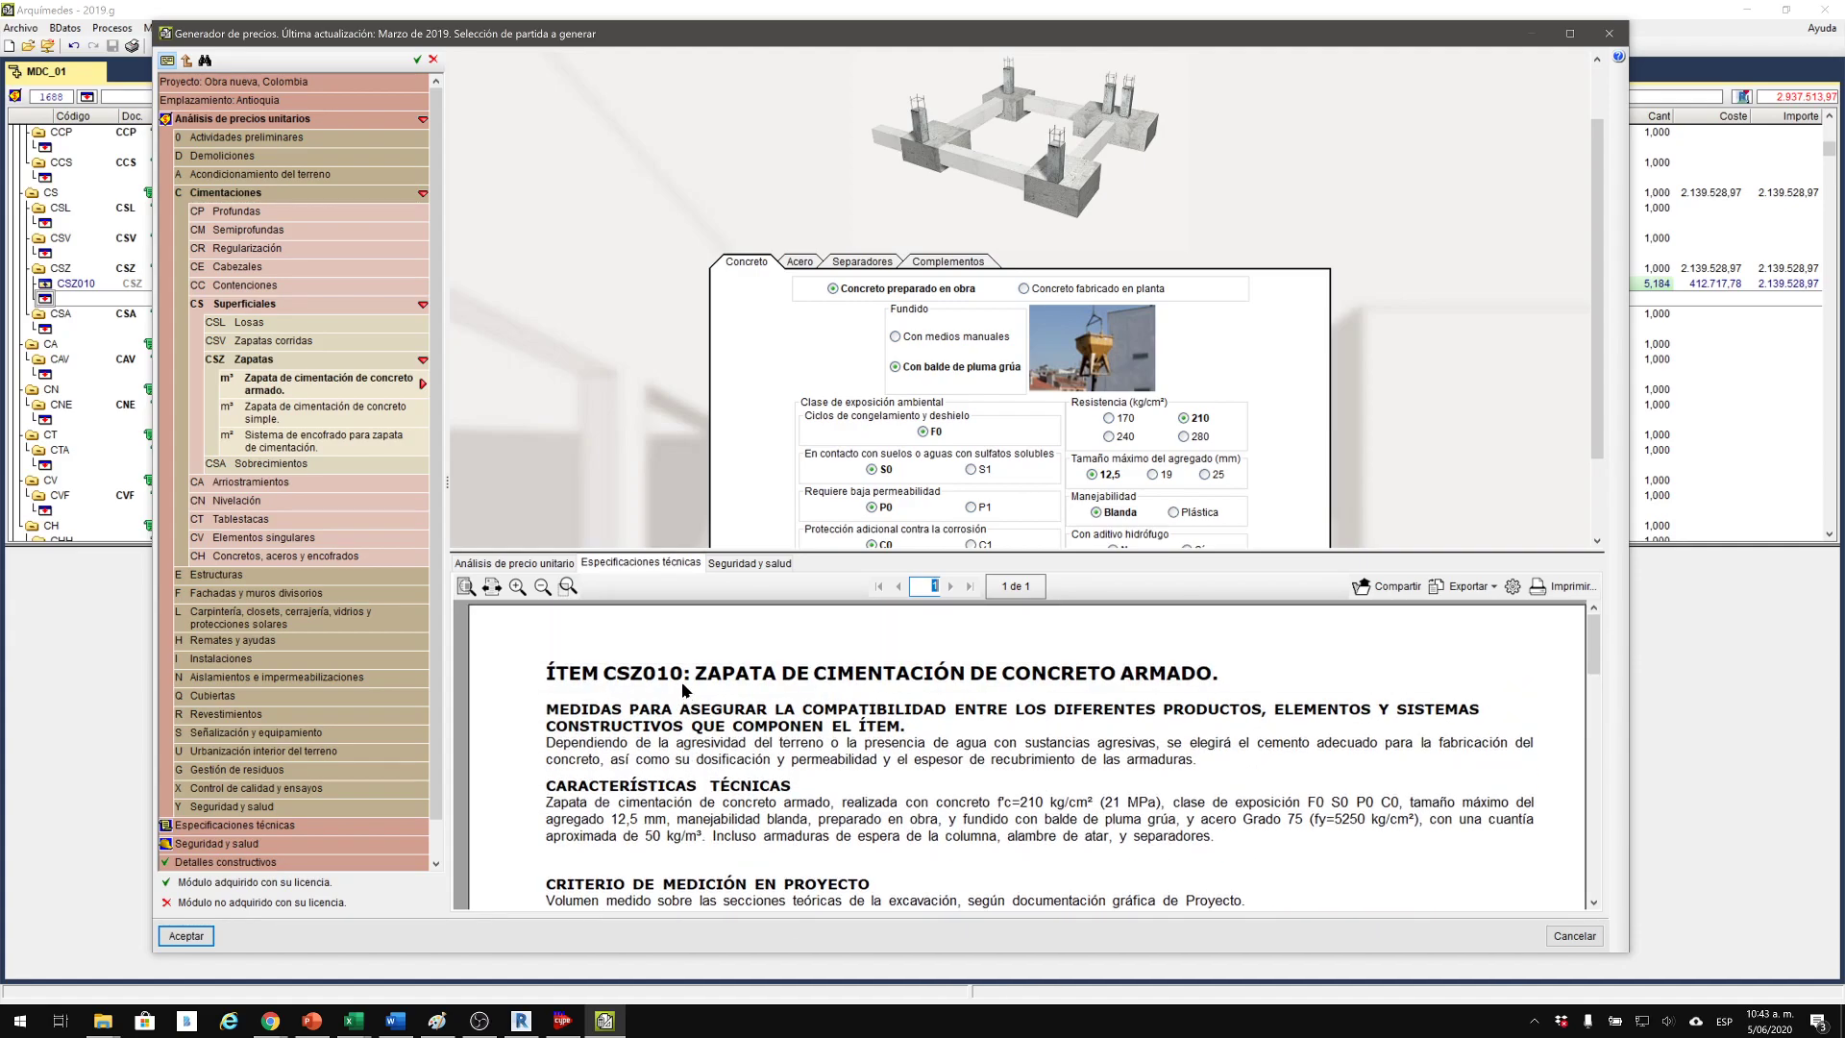
# Review the footing's safety and health sheet through its execution phases and risks, and close the price generator without accepting the item.
pyautogui.click(751, 569)
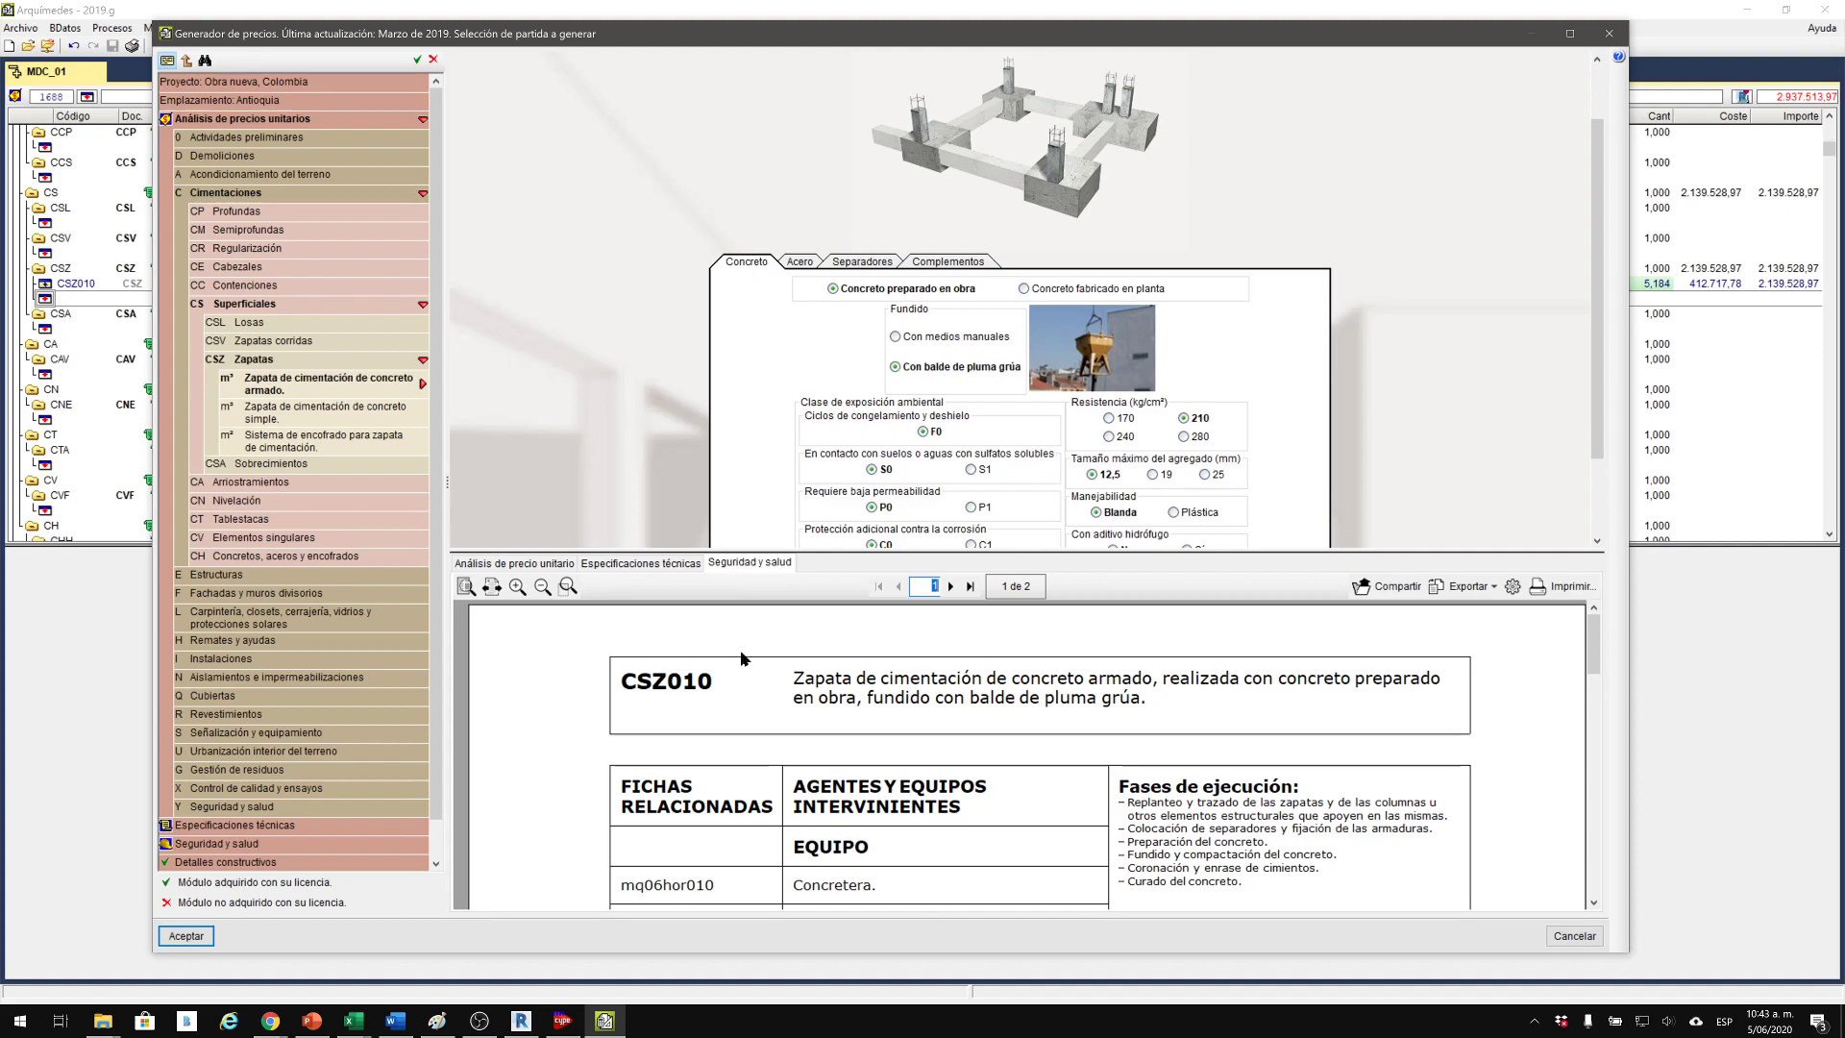
pyautogui.scroll(-1, 738, 661)
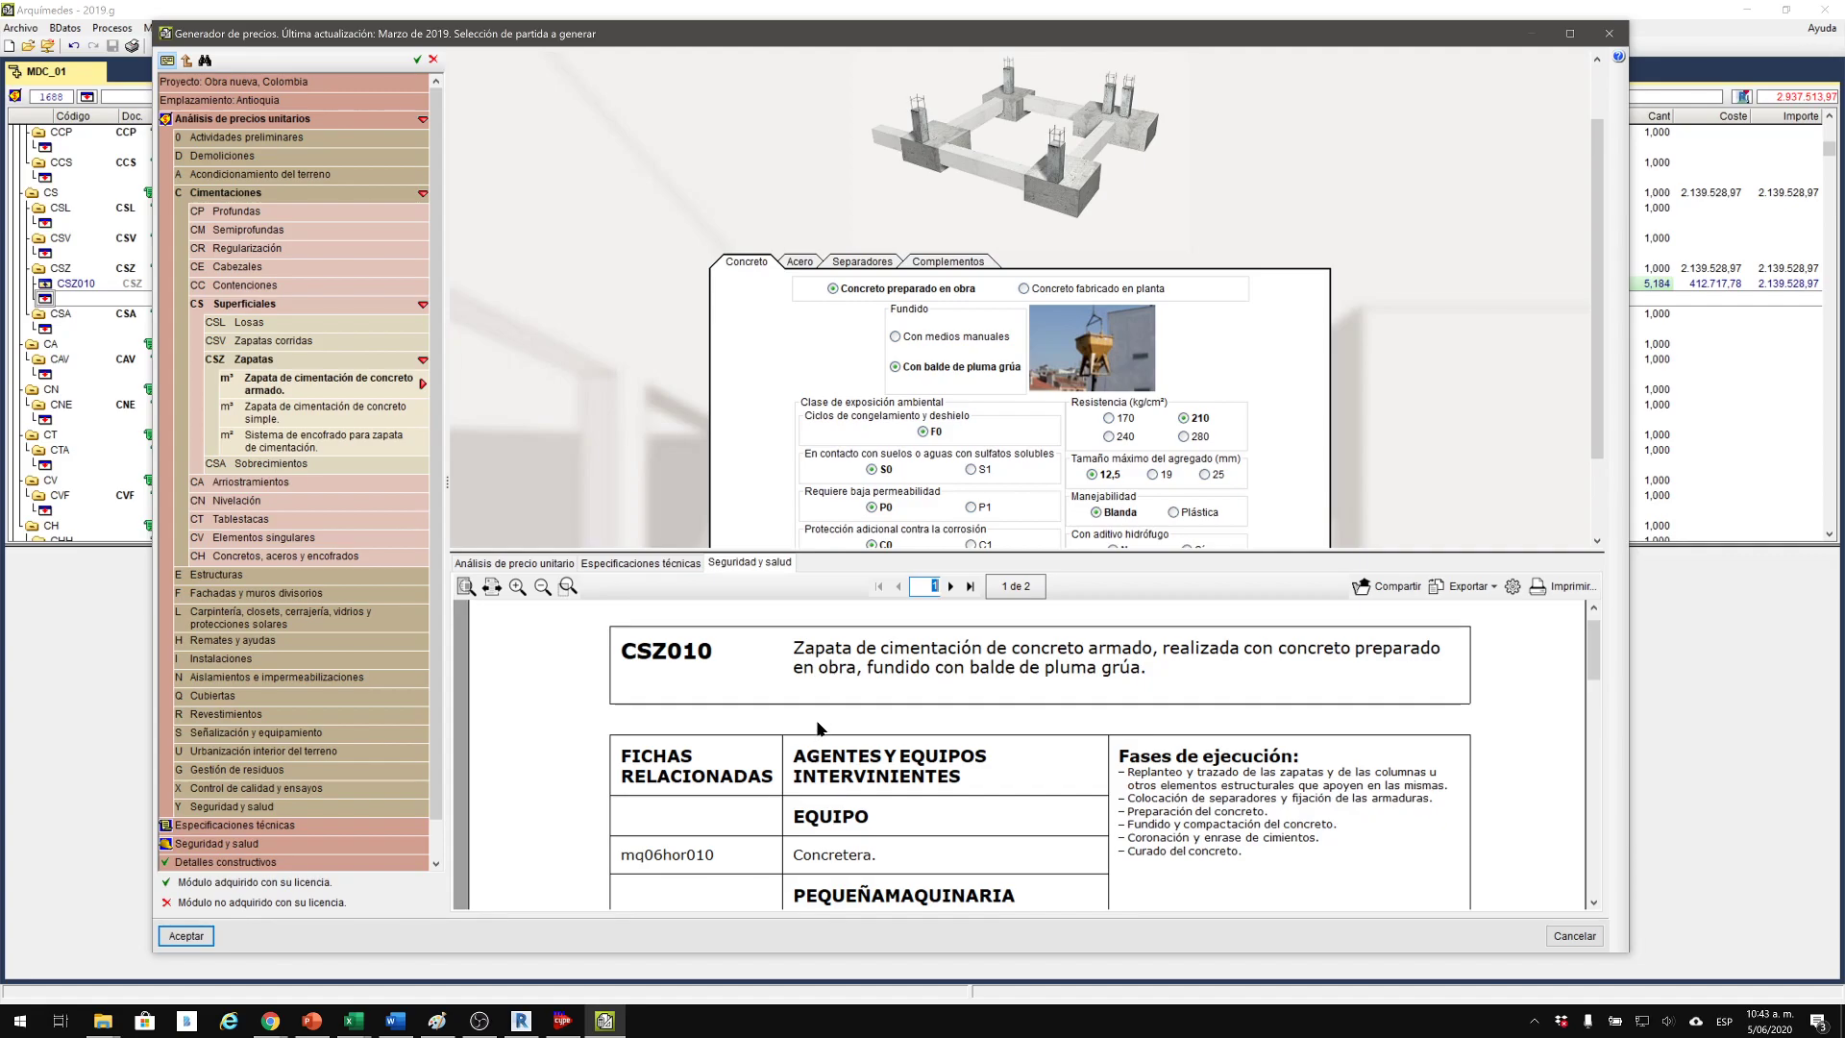
pyautogui.scroll(-10, 839, 675)
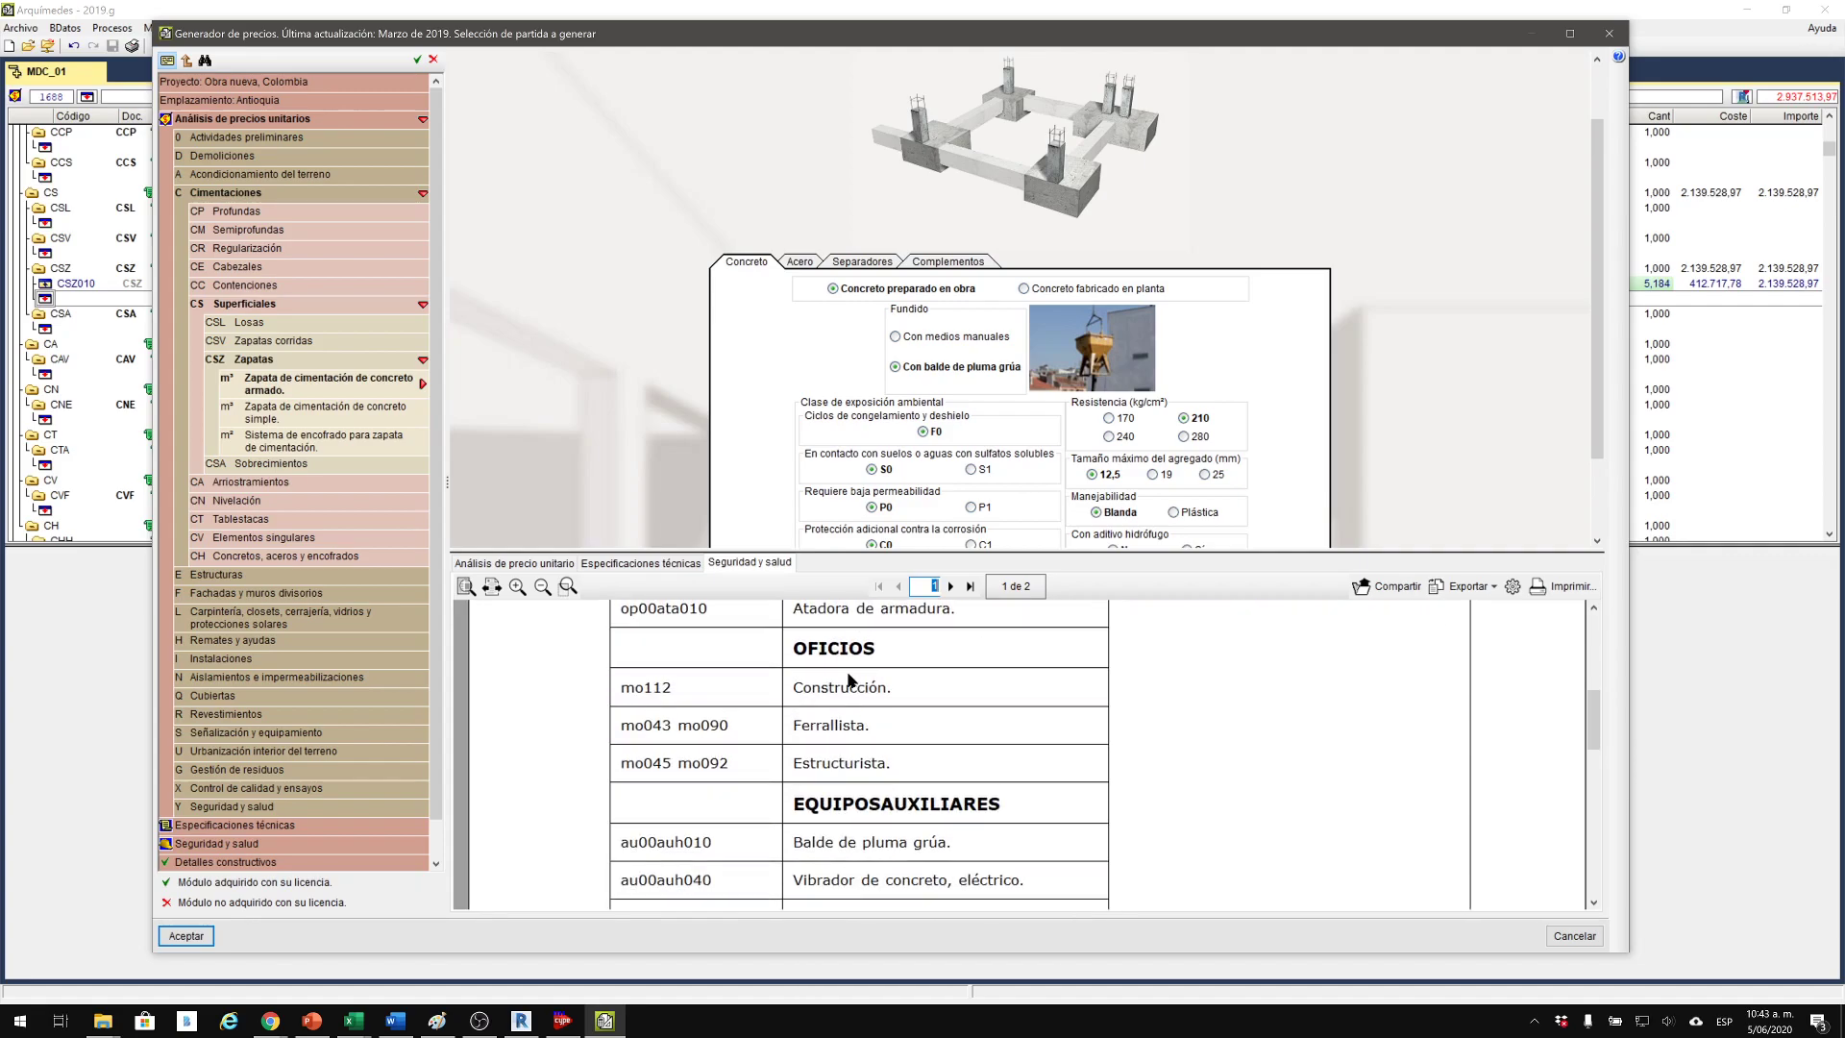
pyautogui.scroll(-5, 856, 683)
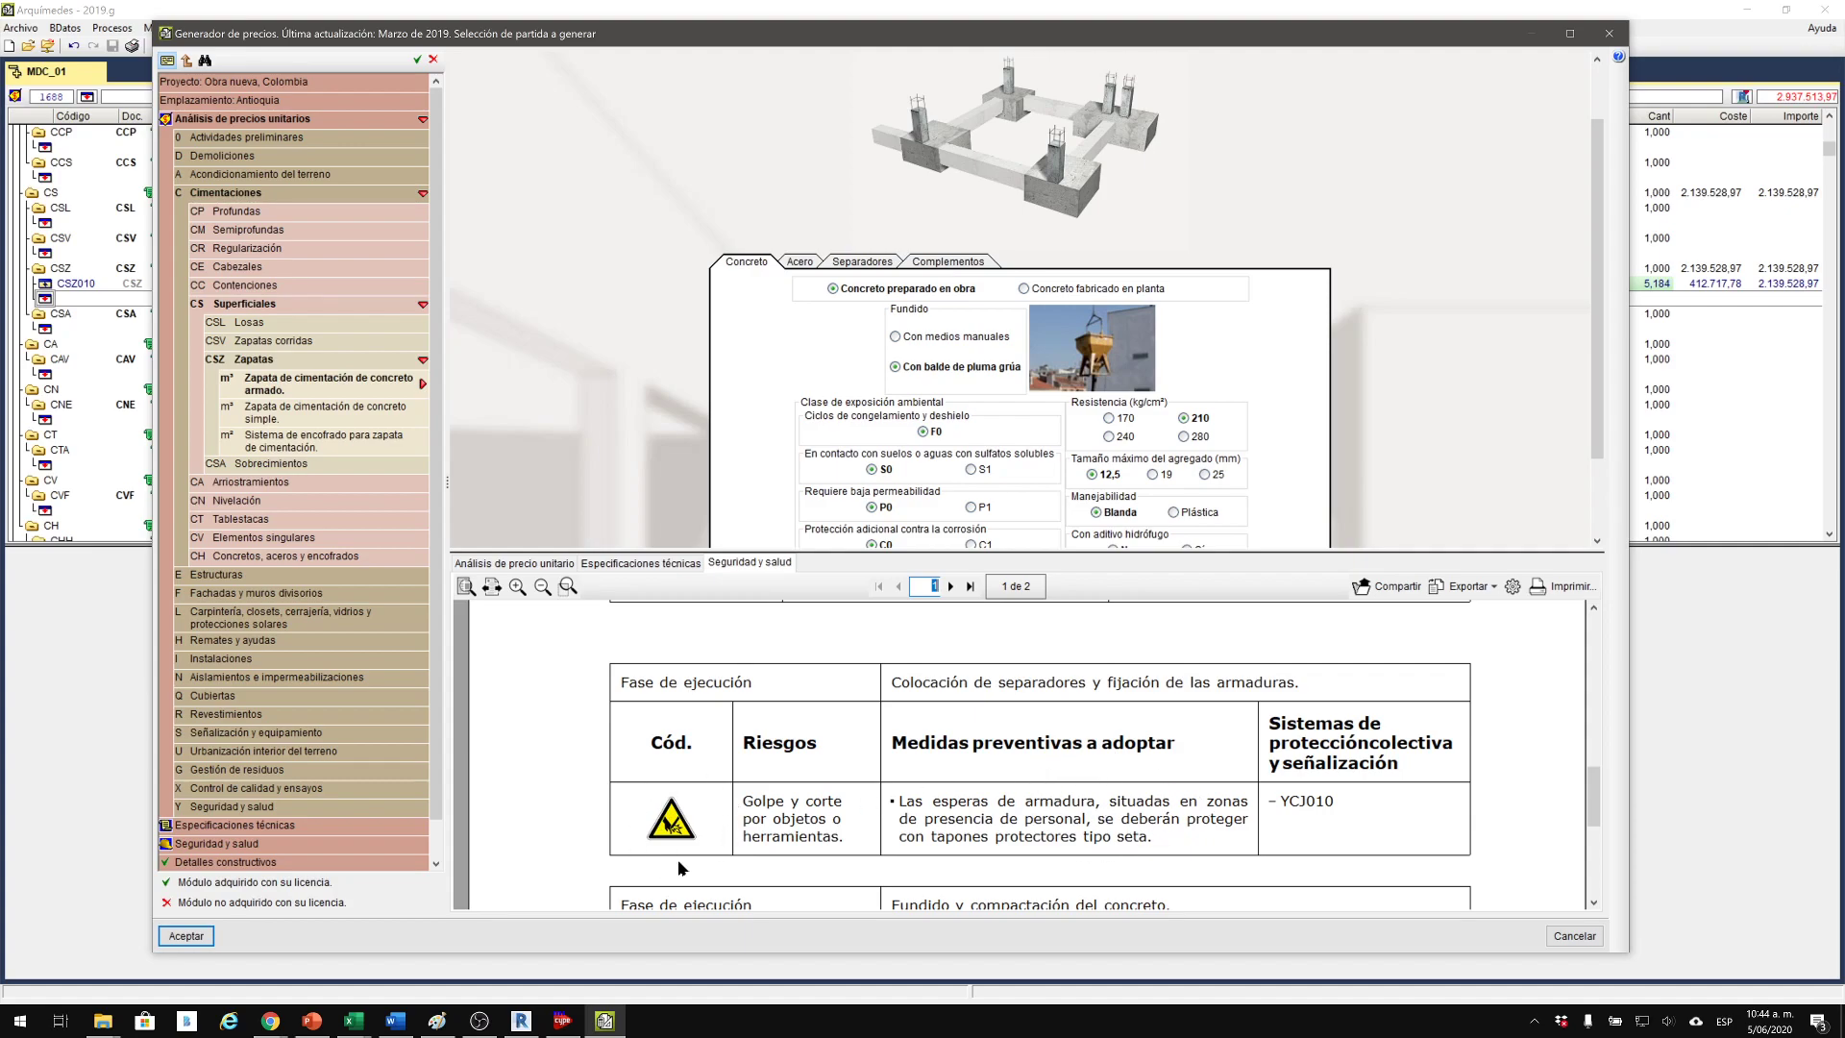
pyautogui.scroll(-3, 798, 711)
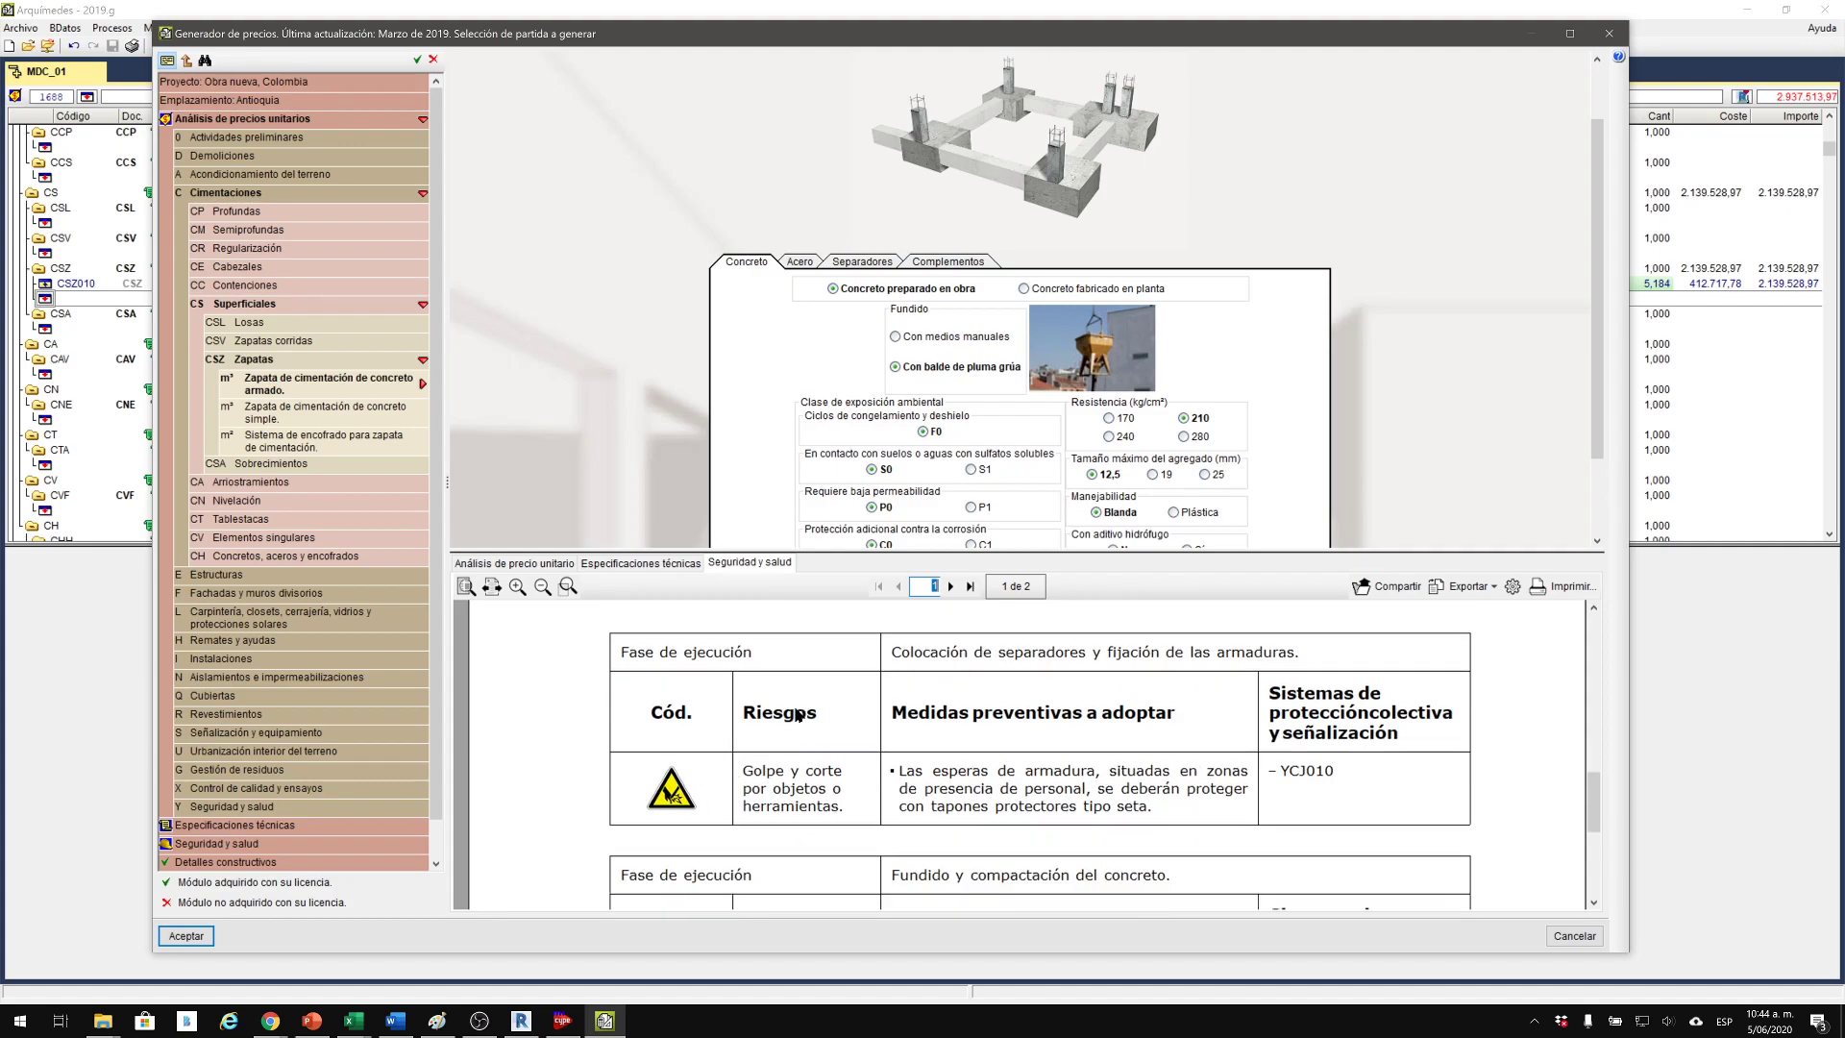
pyautogui.scroll(-3, 798, 690)
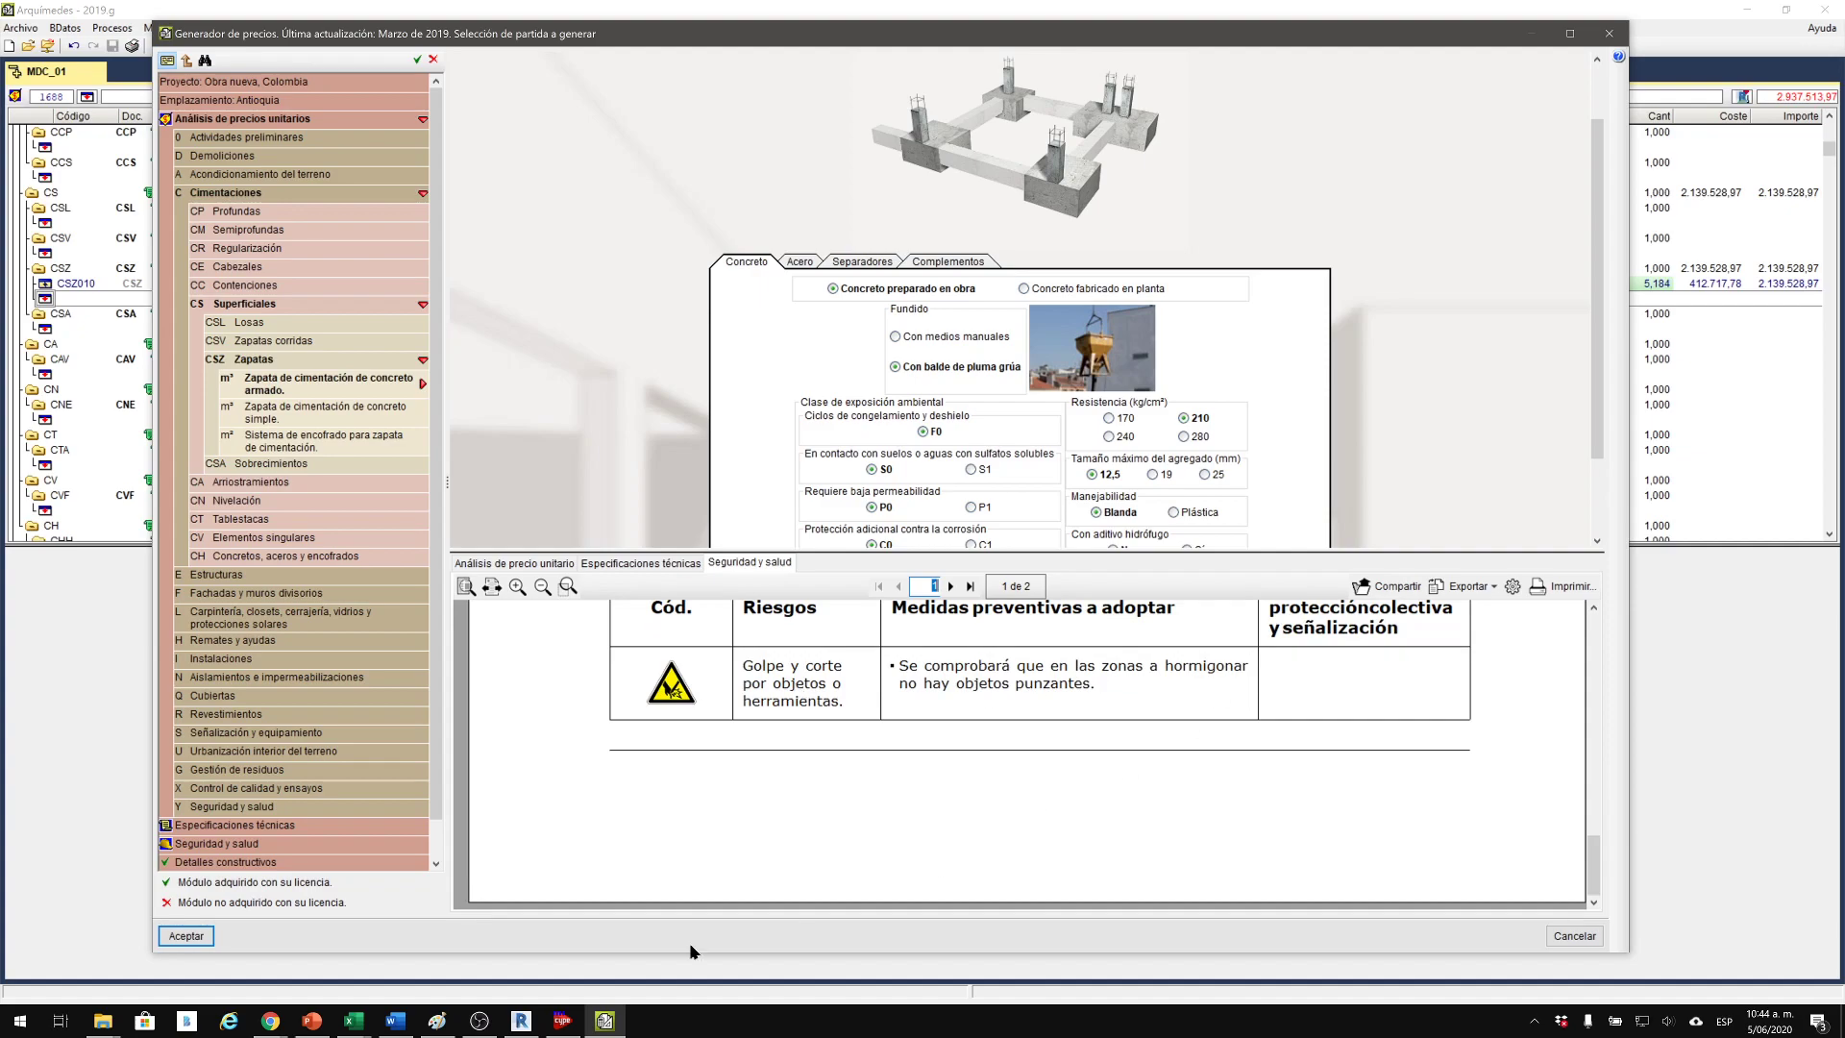
pyautogui.click(1569, 932)
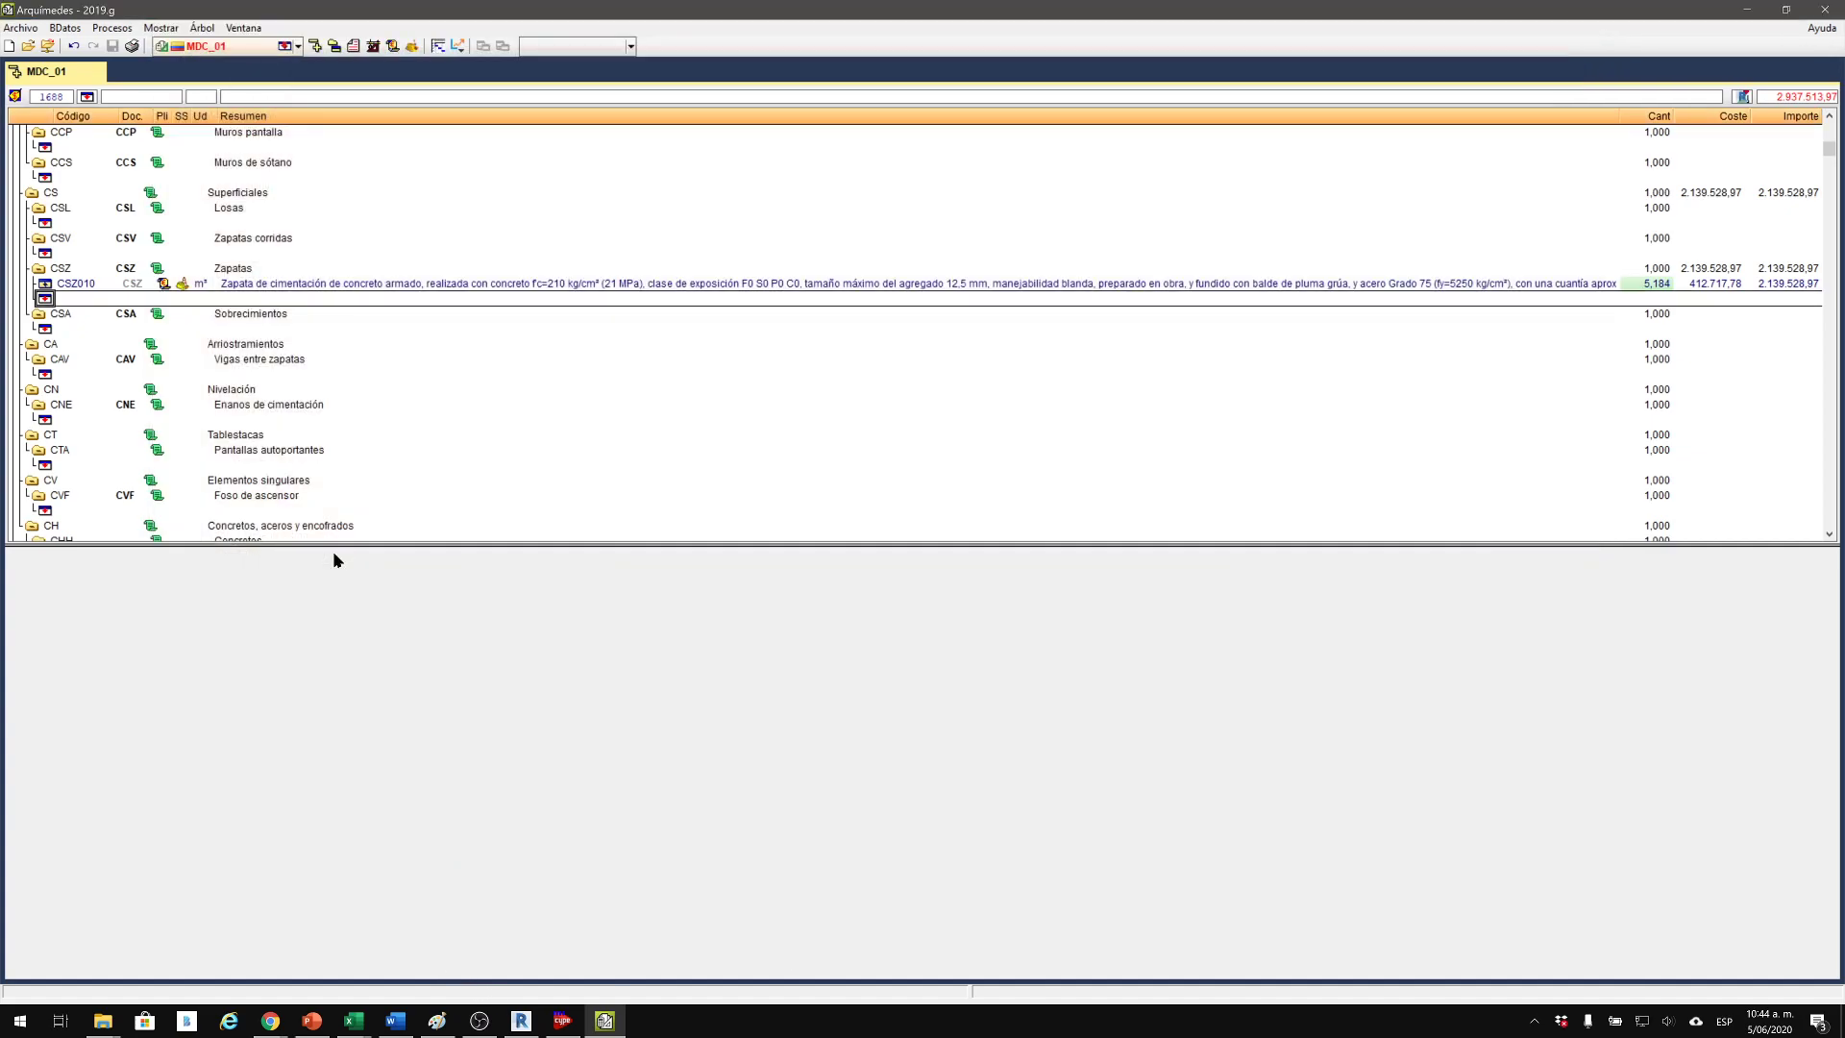
# Examine the specification text and the safety and health sheet attached to the CSZ010 item in the budget.
pyautogui.click(162, 285)
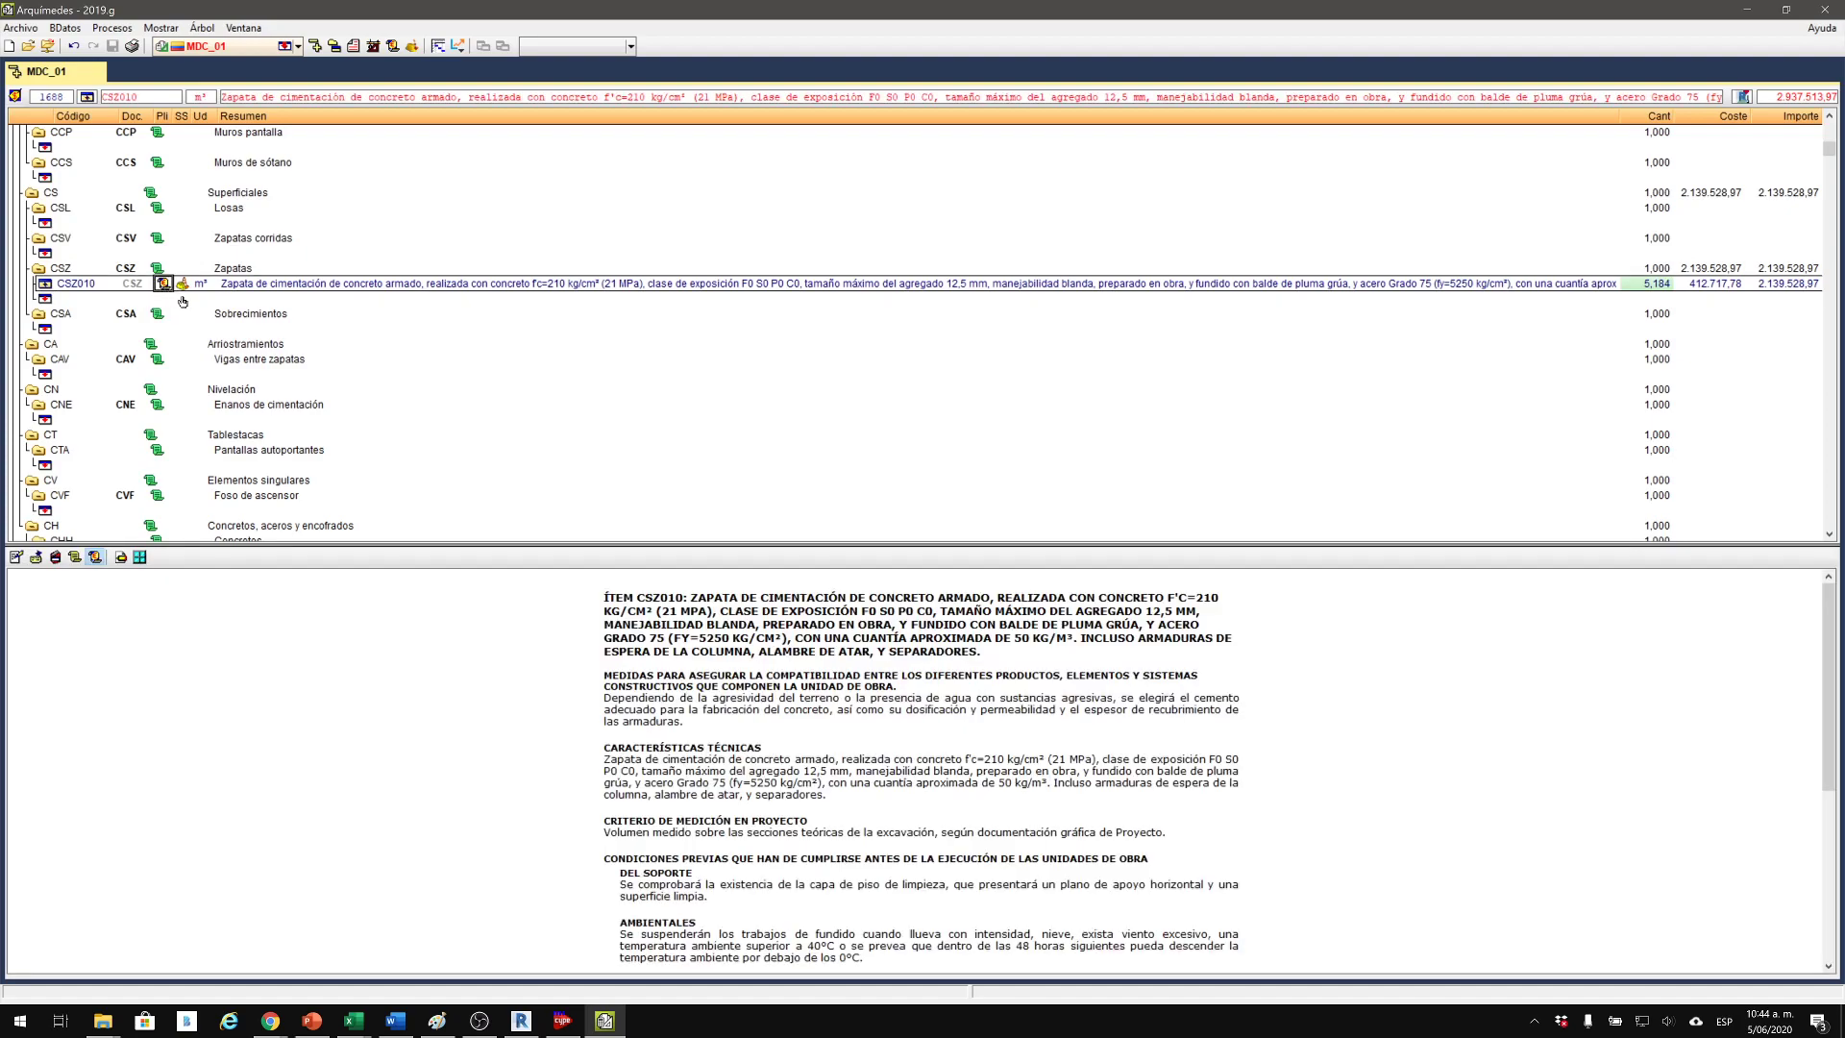
pyautogui.scroll(-6, 741, 711)
pyautogui.scroll(-3, 747, 888)
pyautogui.scroll(5, 747, 865)
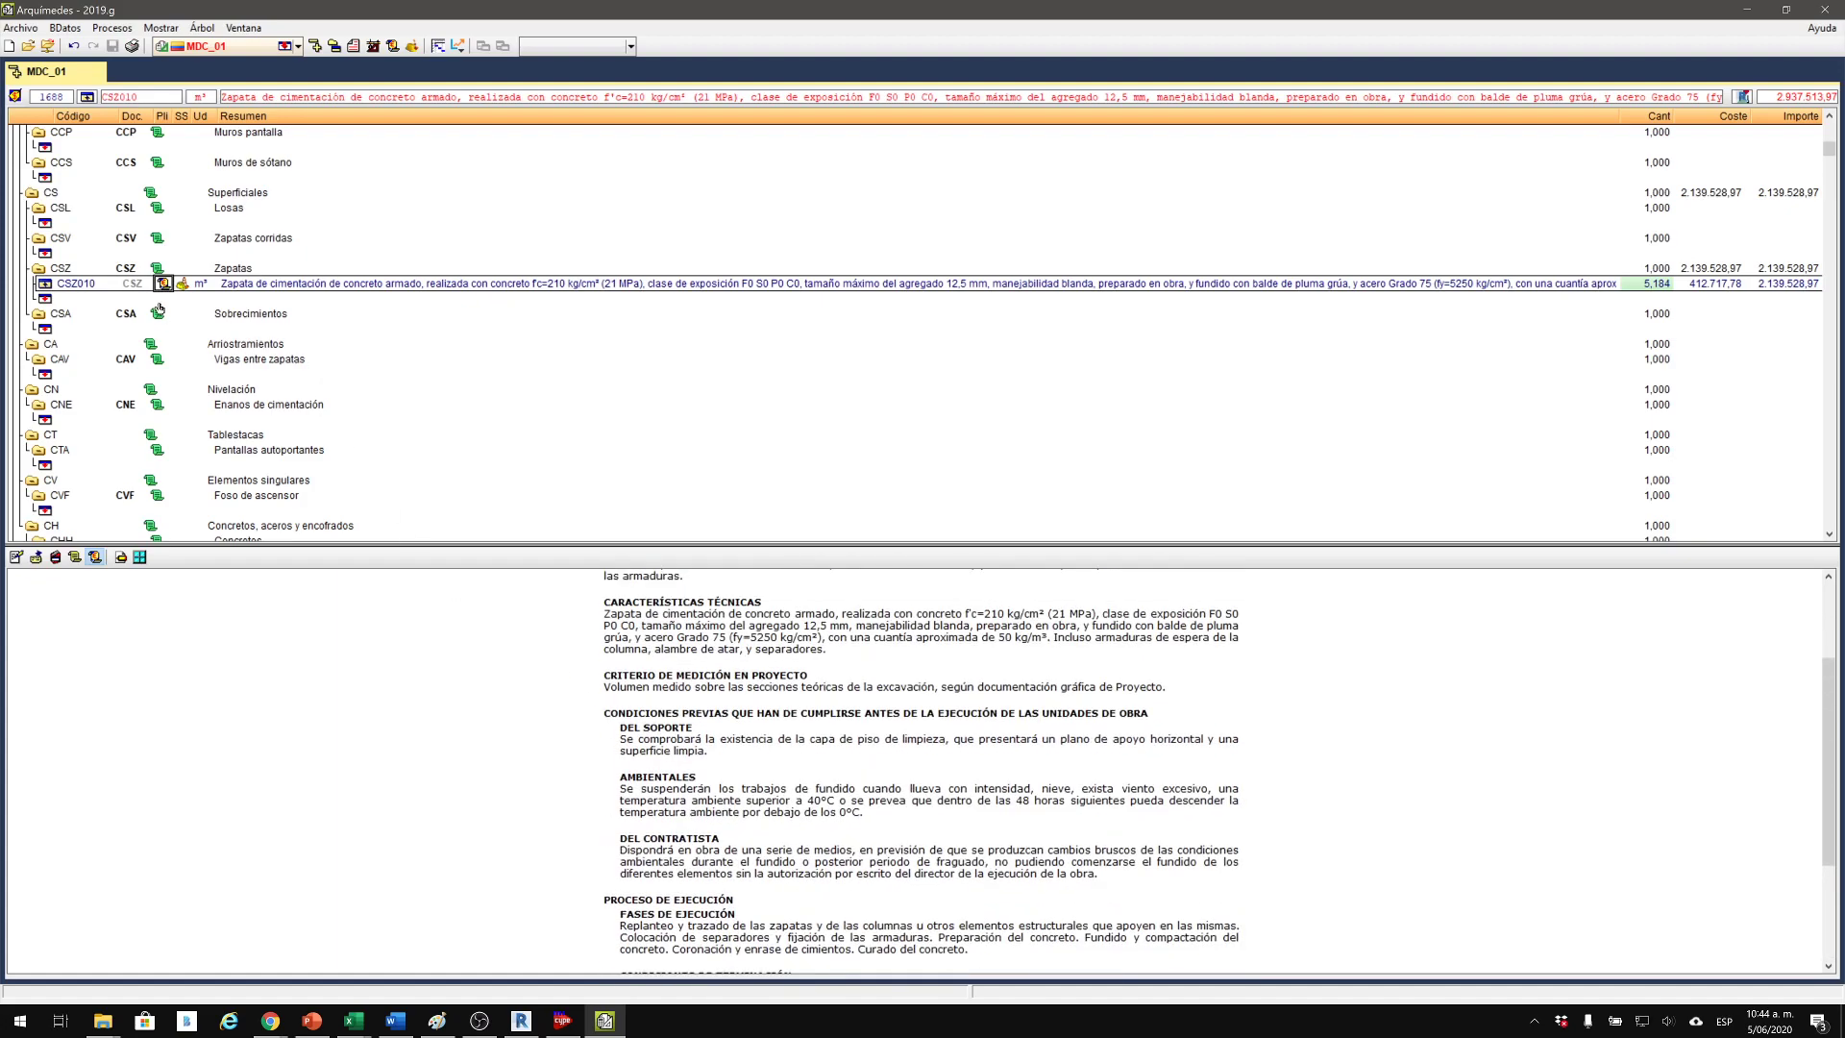
pyautogui.click(182, 285)
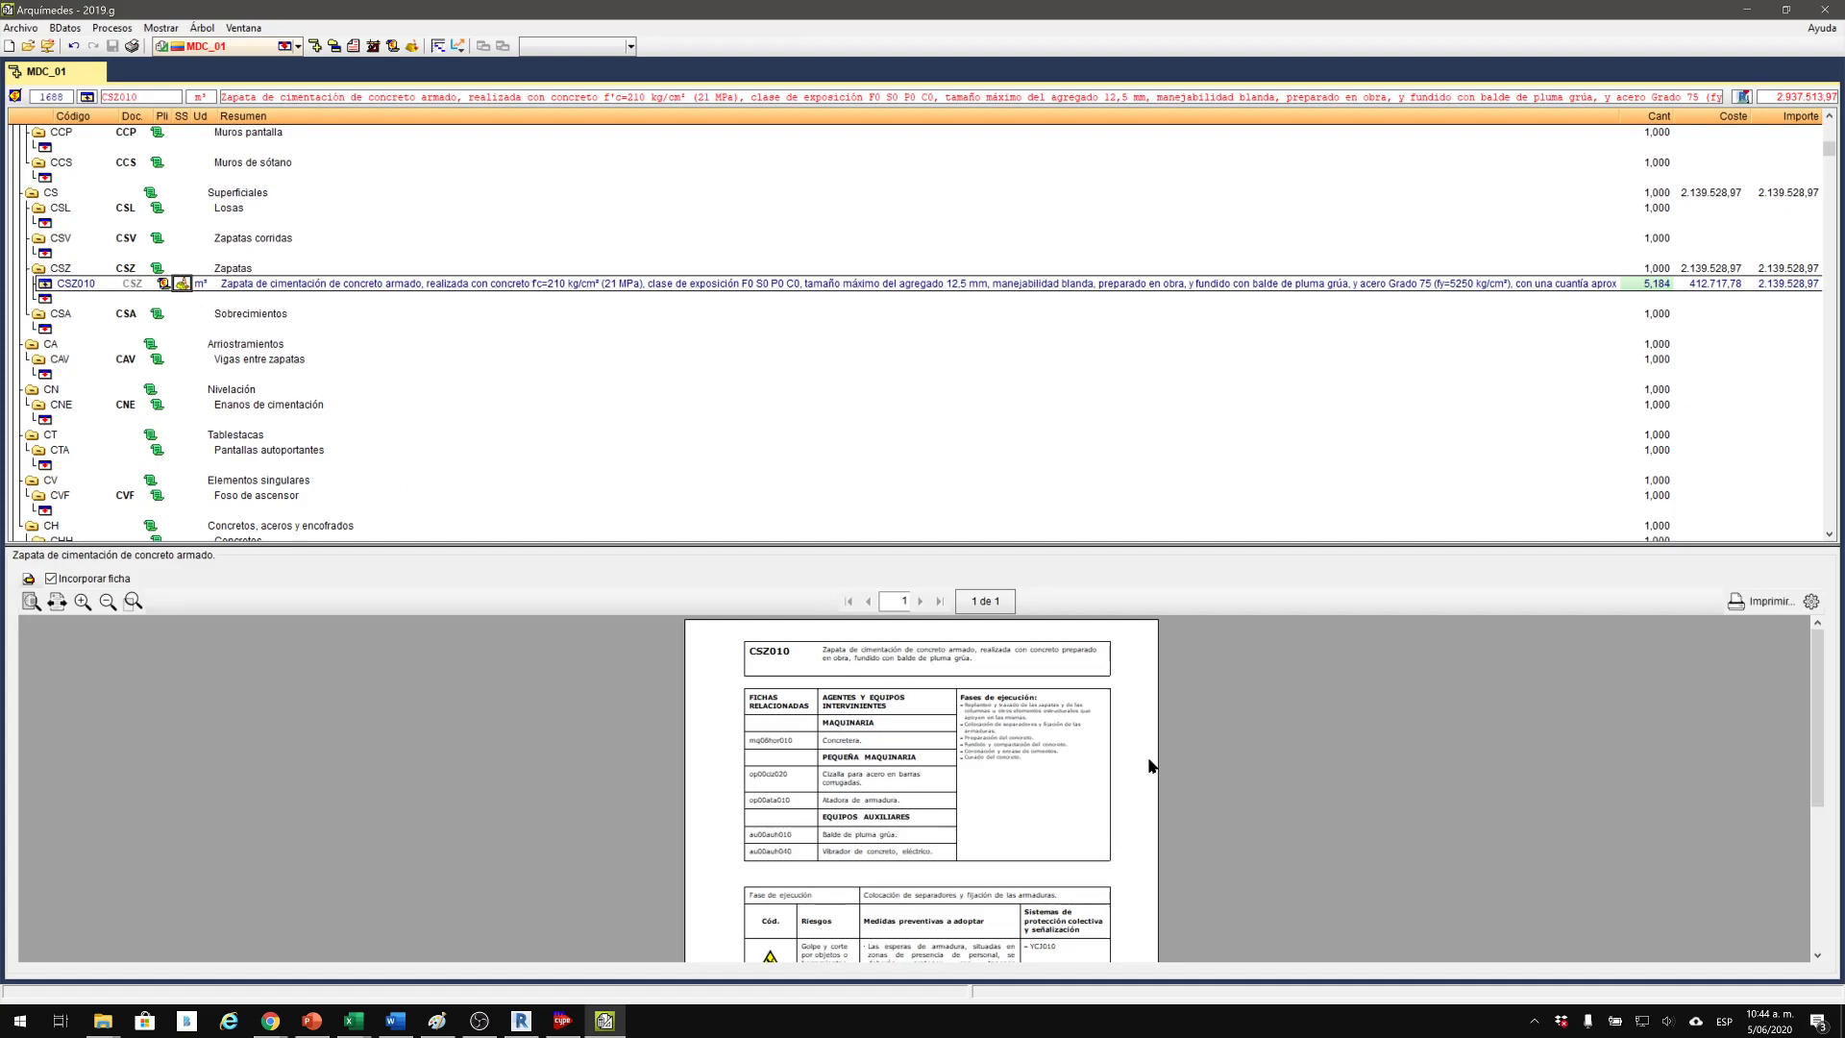
pyautogui.scroll(-5, 960, 748)
pyautogui.scroll(-2, 960, 748)
# Read the CSZ use and maintenance documentation attached to CSZ010, and display the item's description and measurement criteria.
pyautogui.click(163, 286)
pyautogui.click(134, 284)
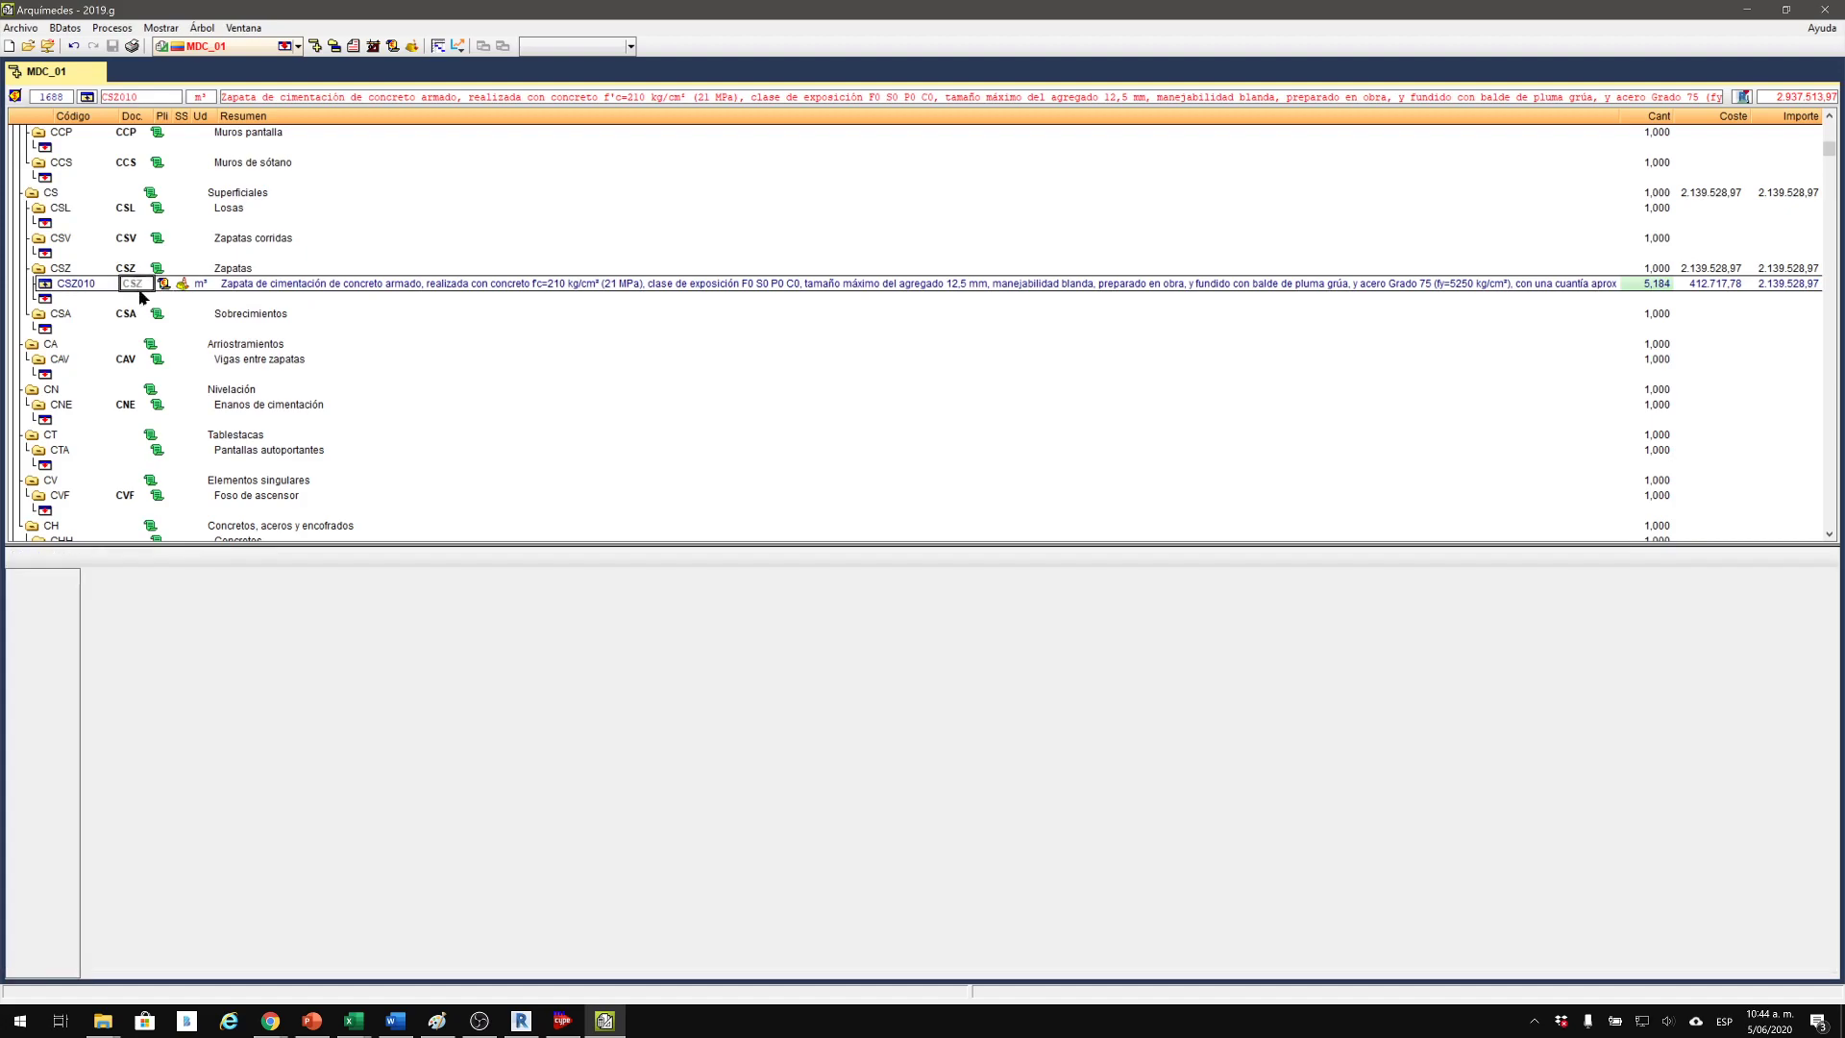
pyautogui.scroll(-6, 853, 711)
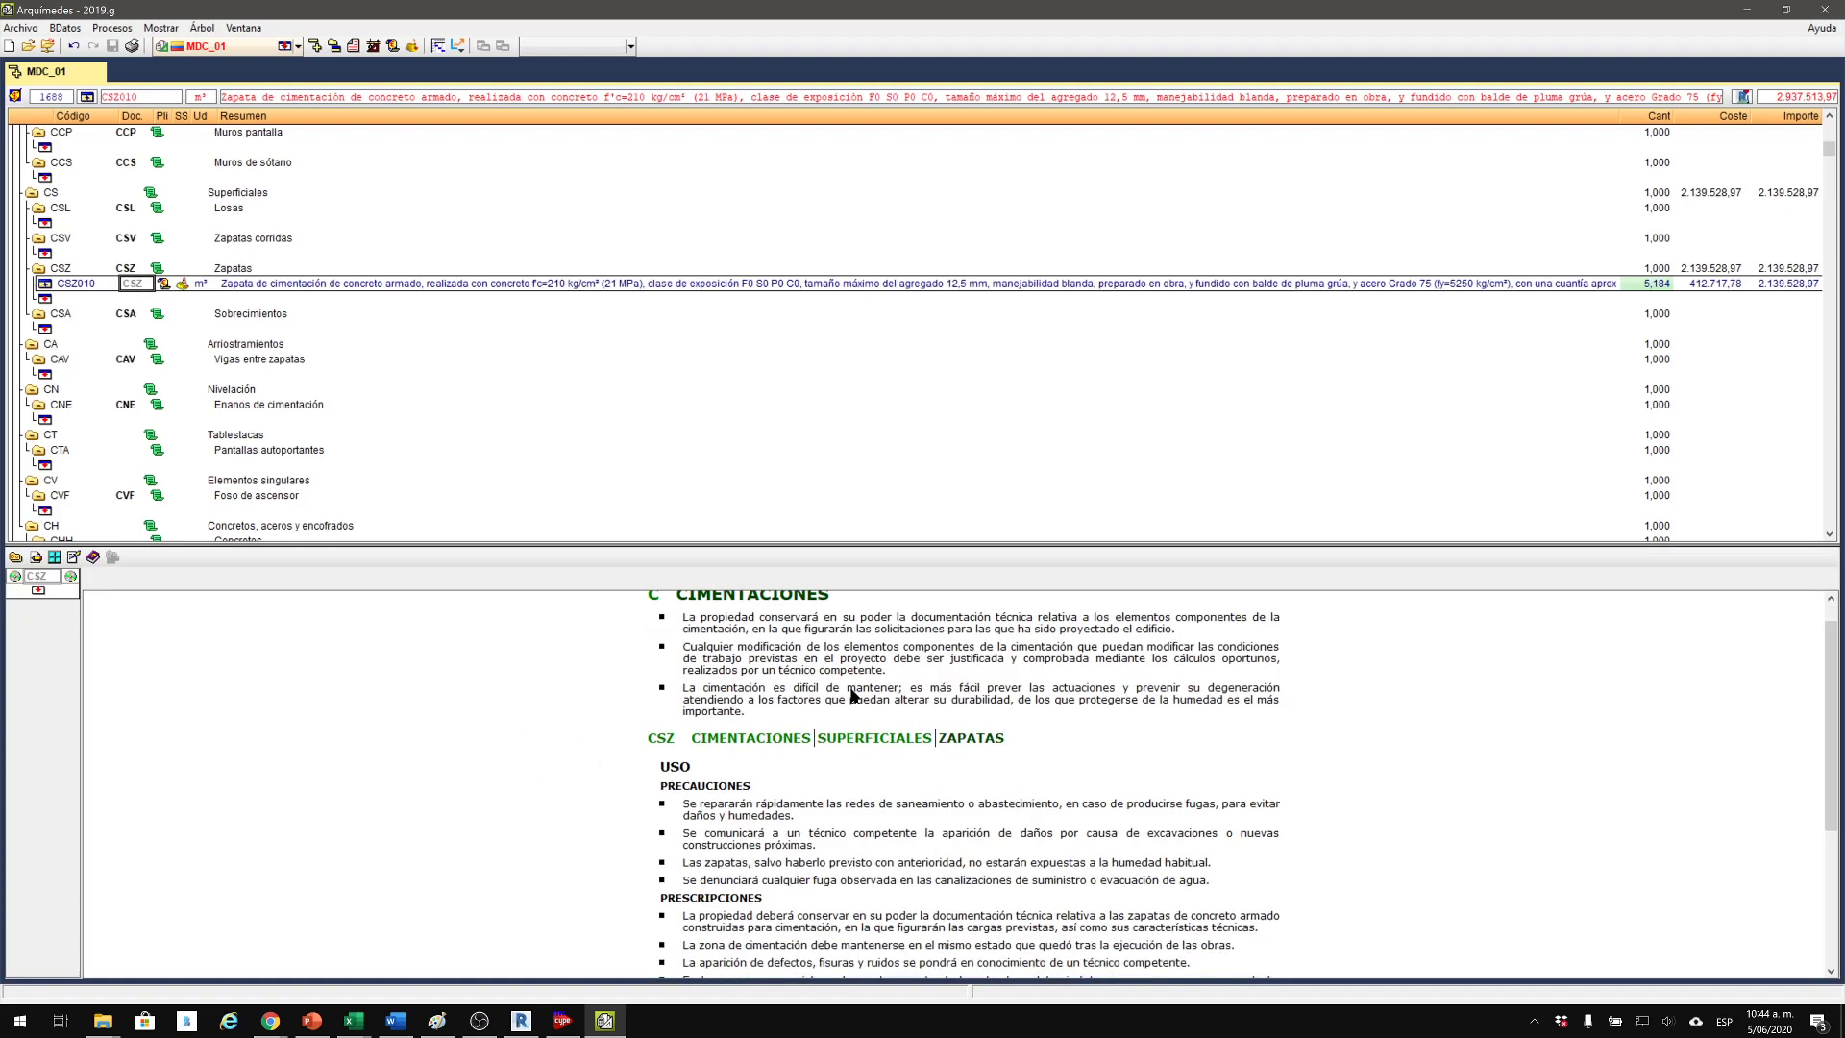
pyautogui.scroll(5, 788, 759)
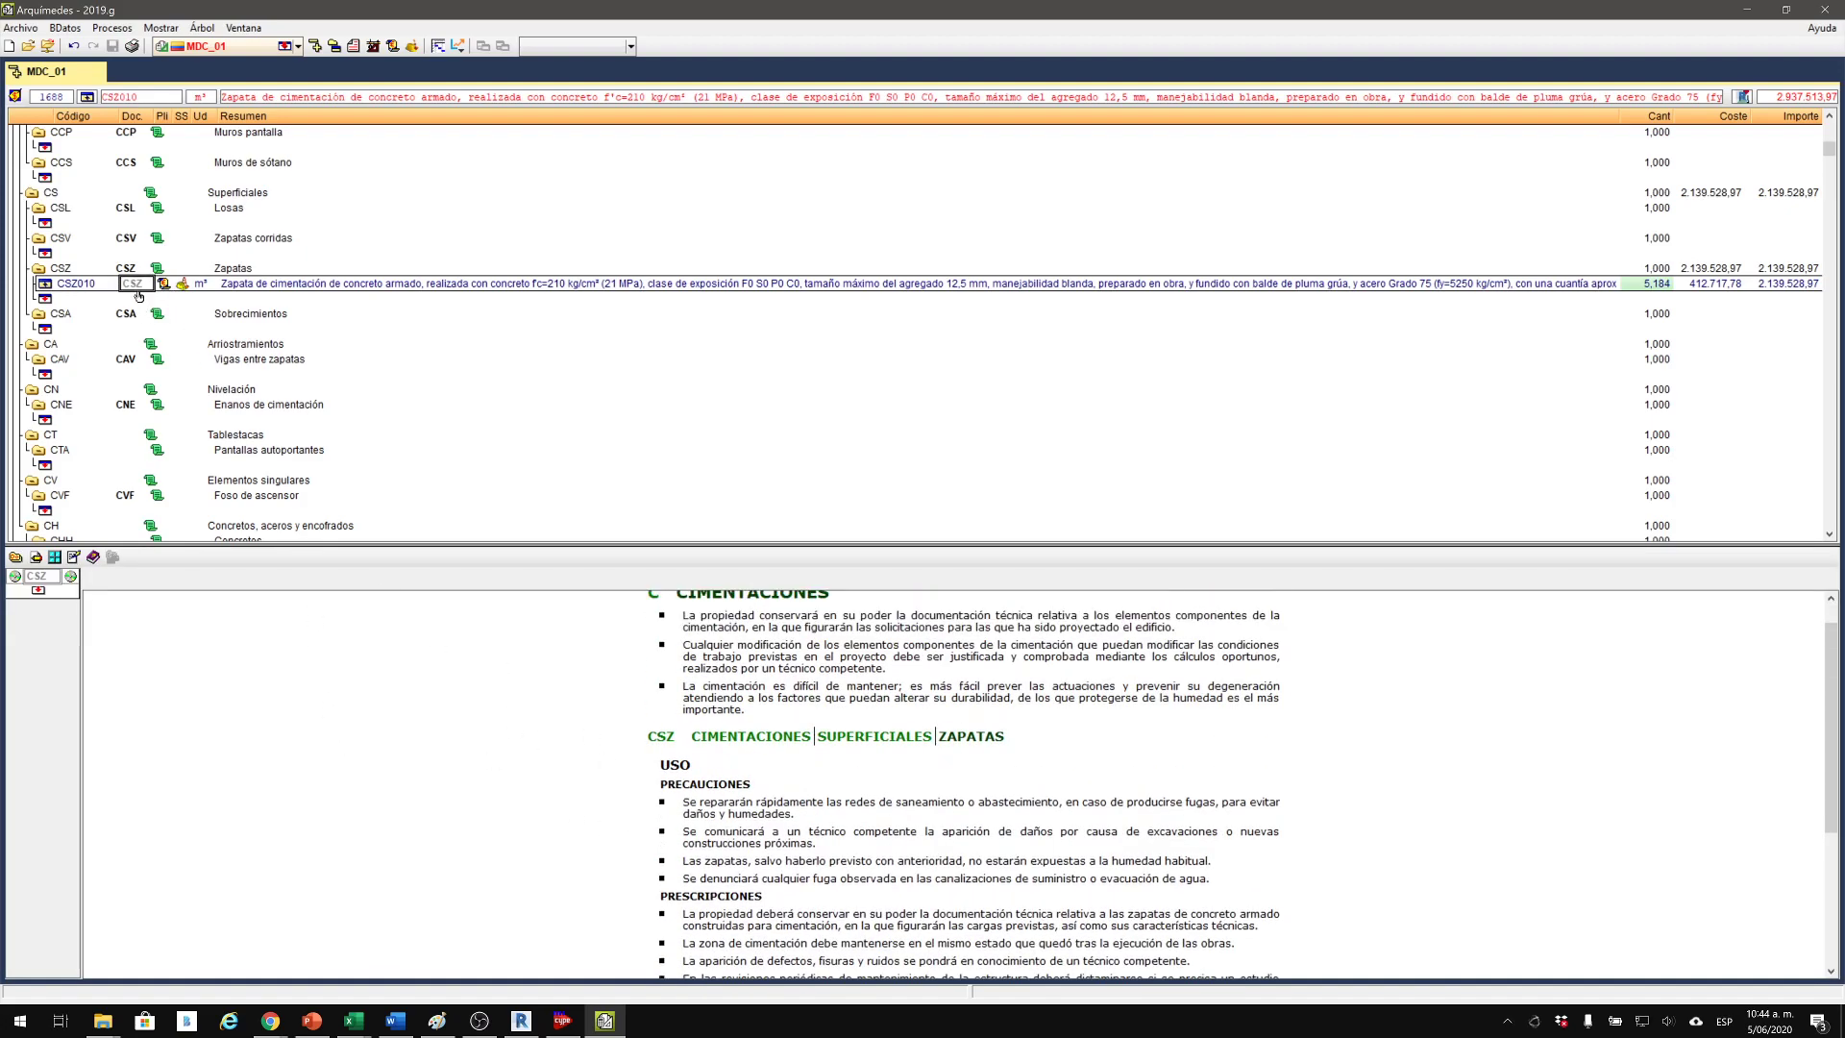
pyautogui.scroll(1, 118, 361)
pyautogui.scroll(1, 117, 360)
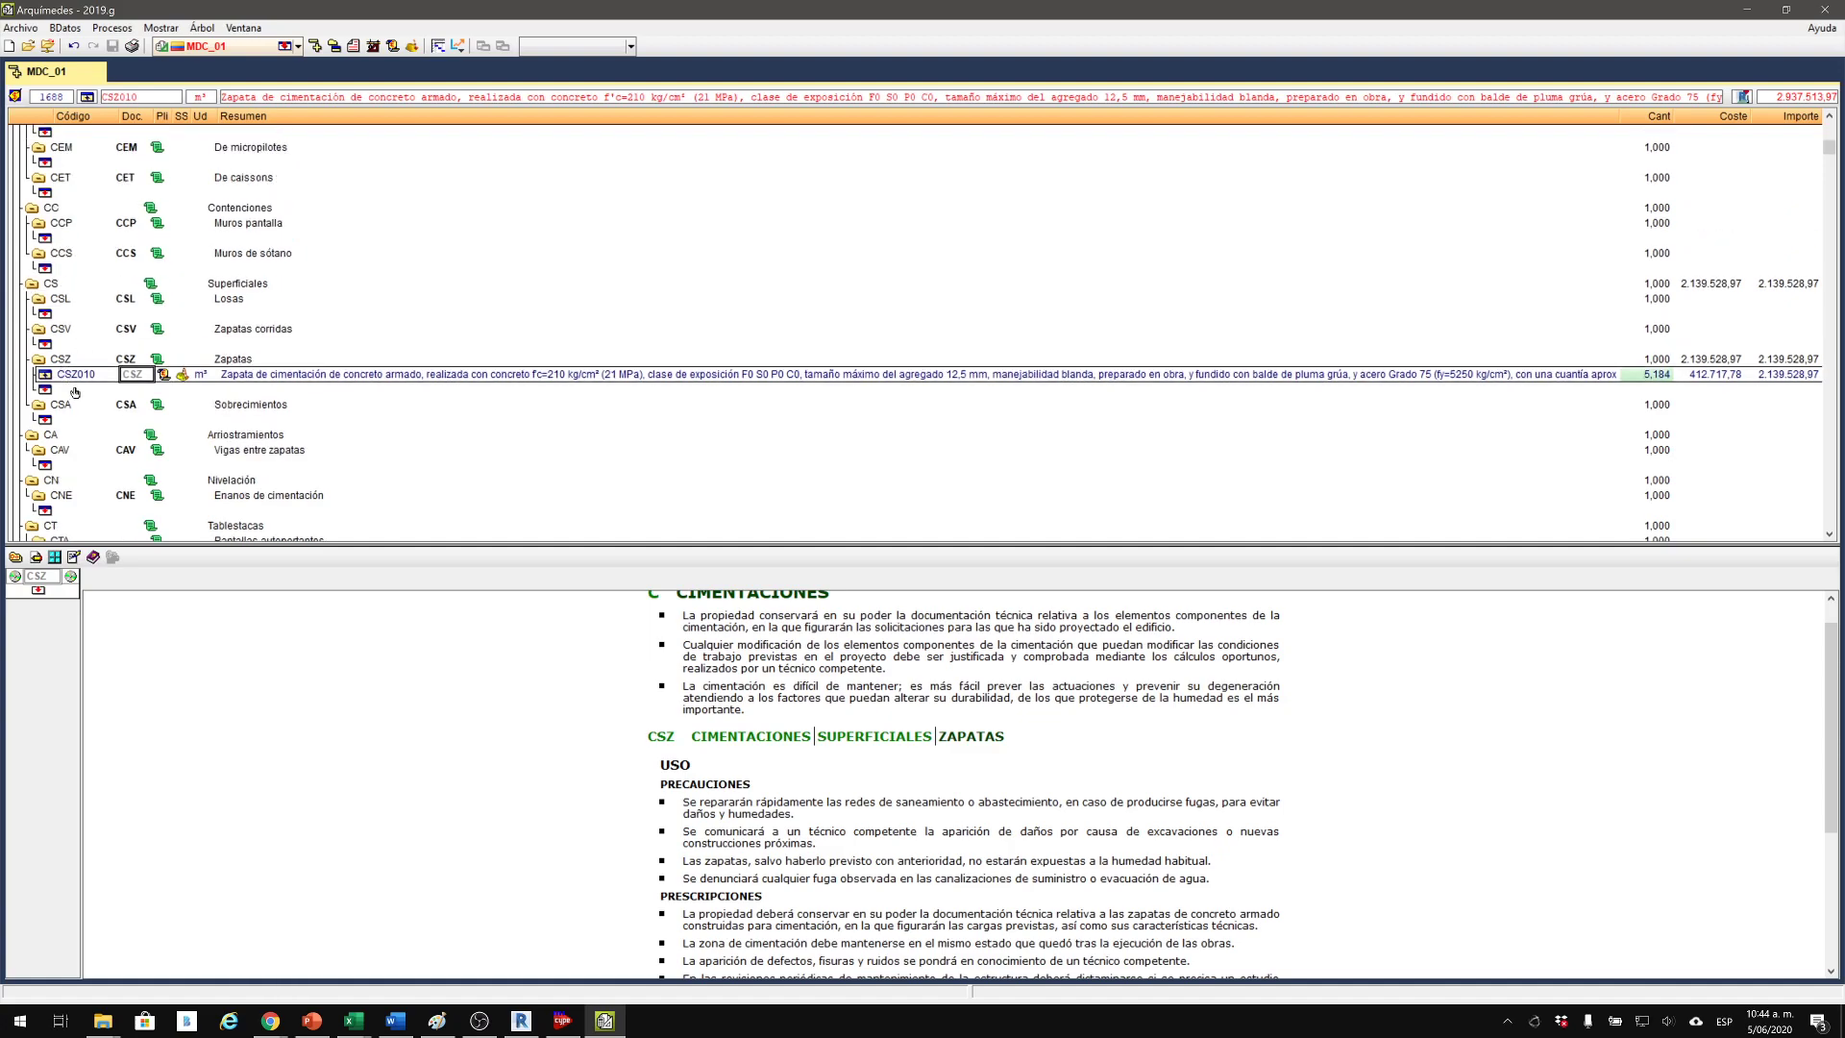
pyautogui.click(84, 375)
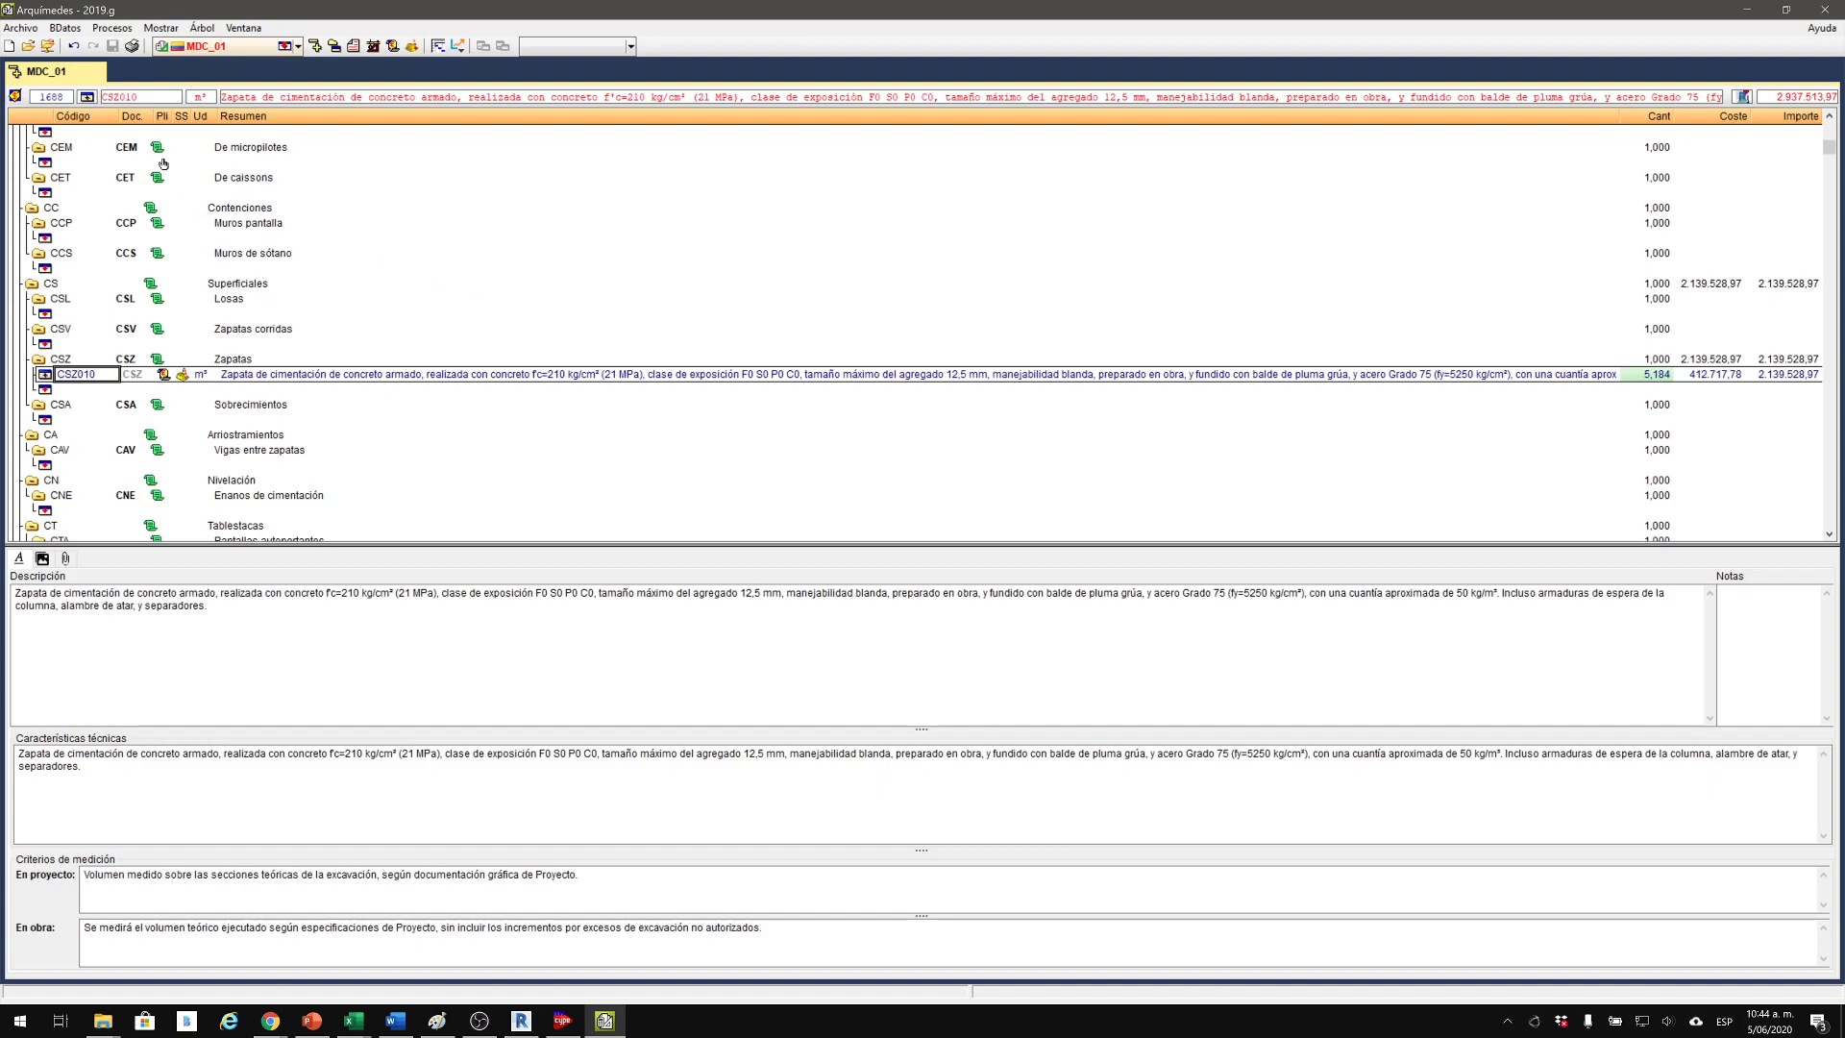
pyautogui.click(21, 28)
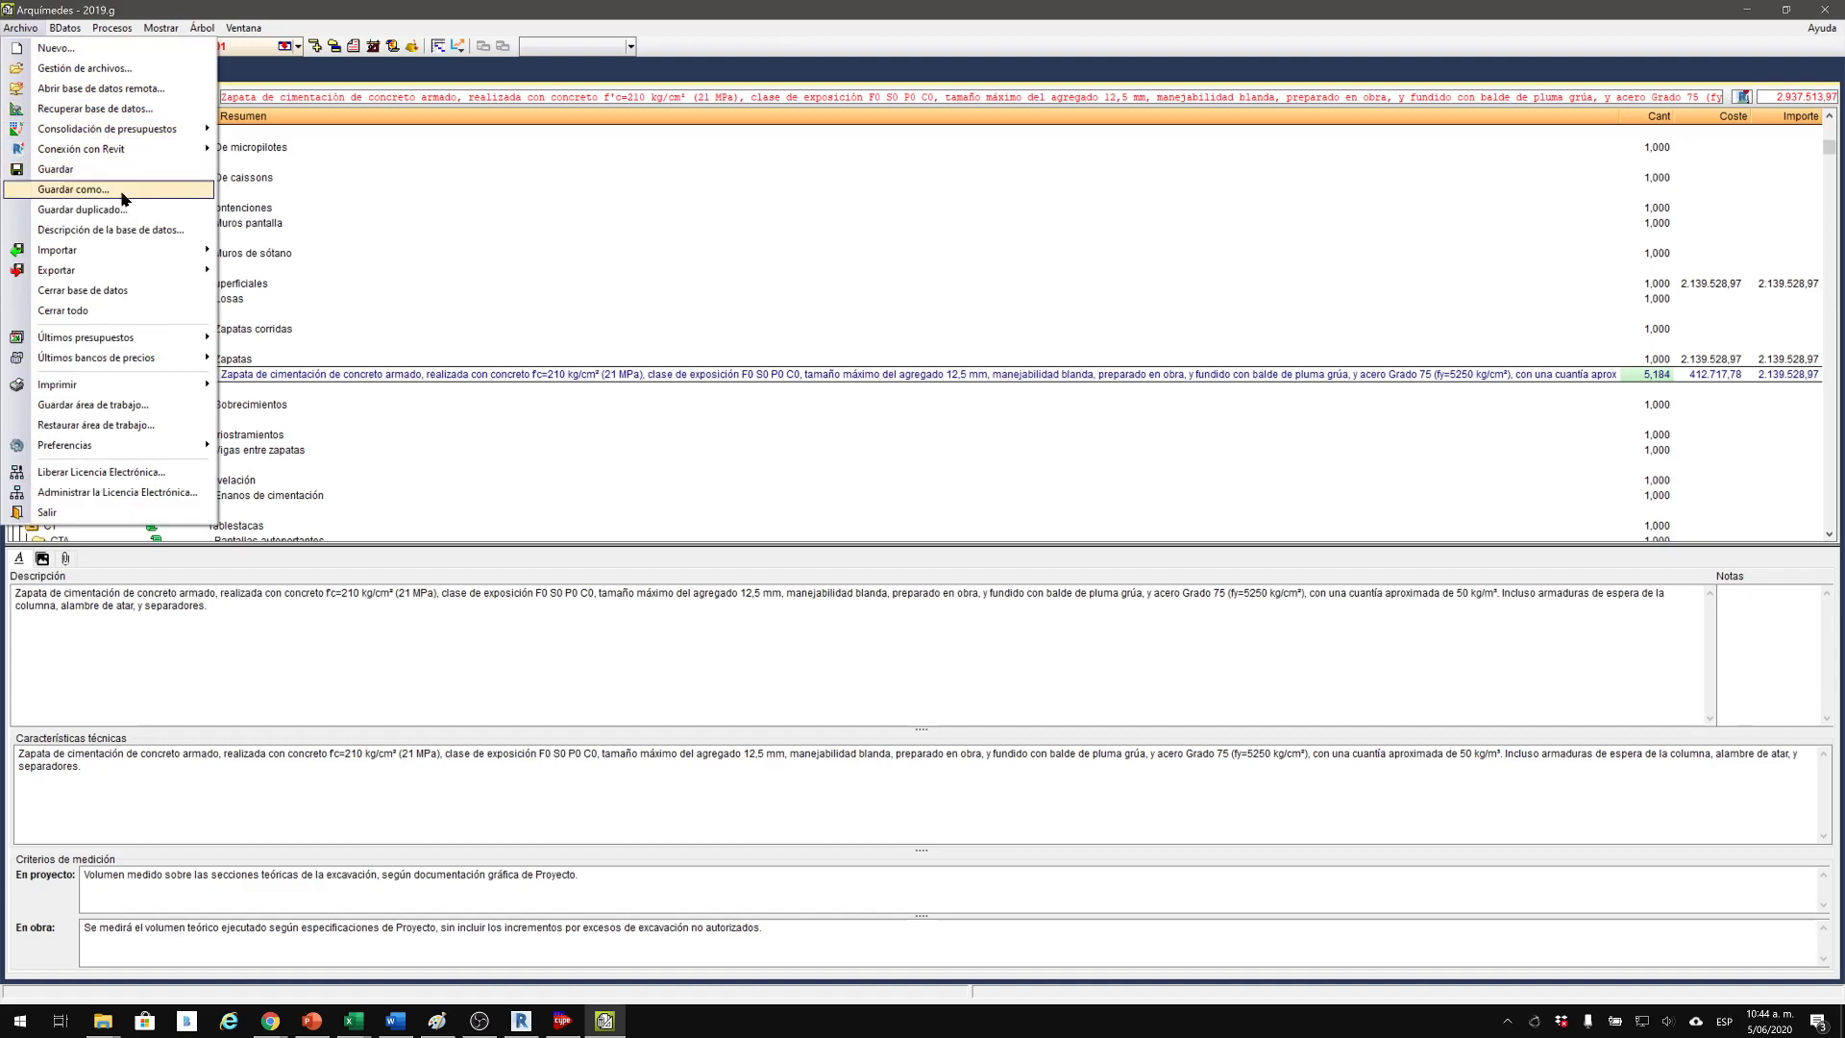
pyautogui.moveTo(138, 253)
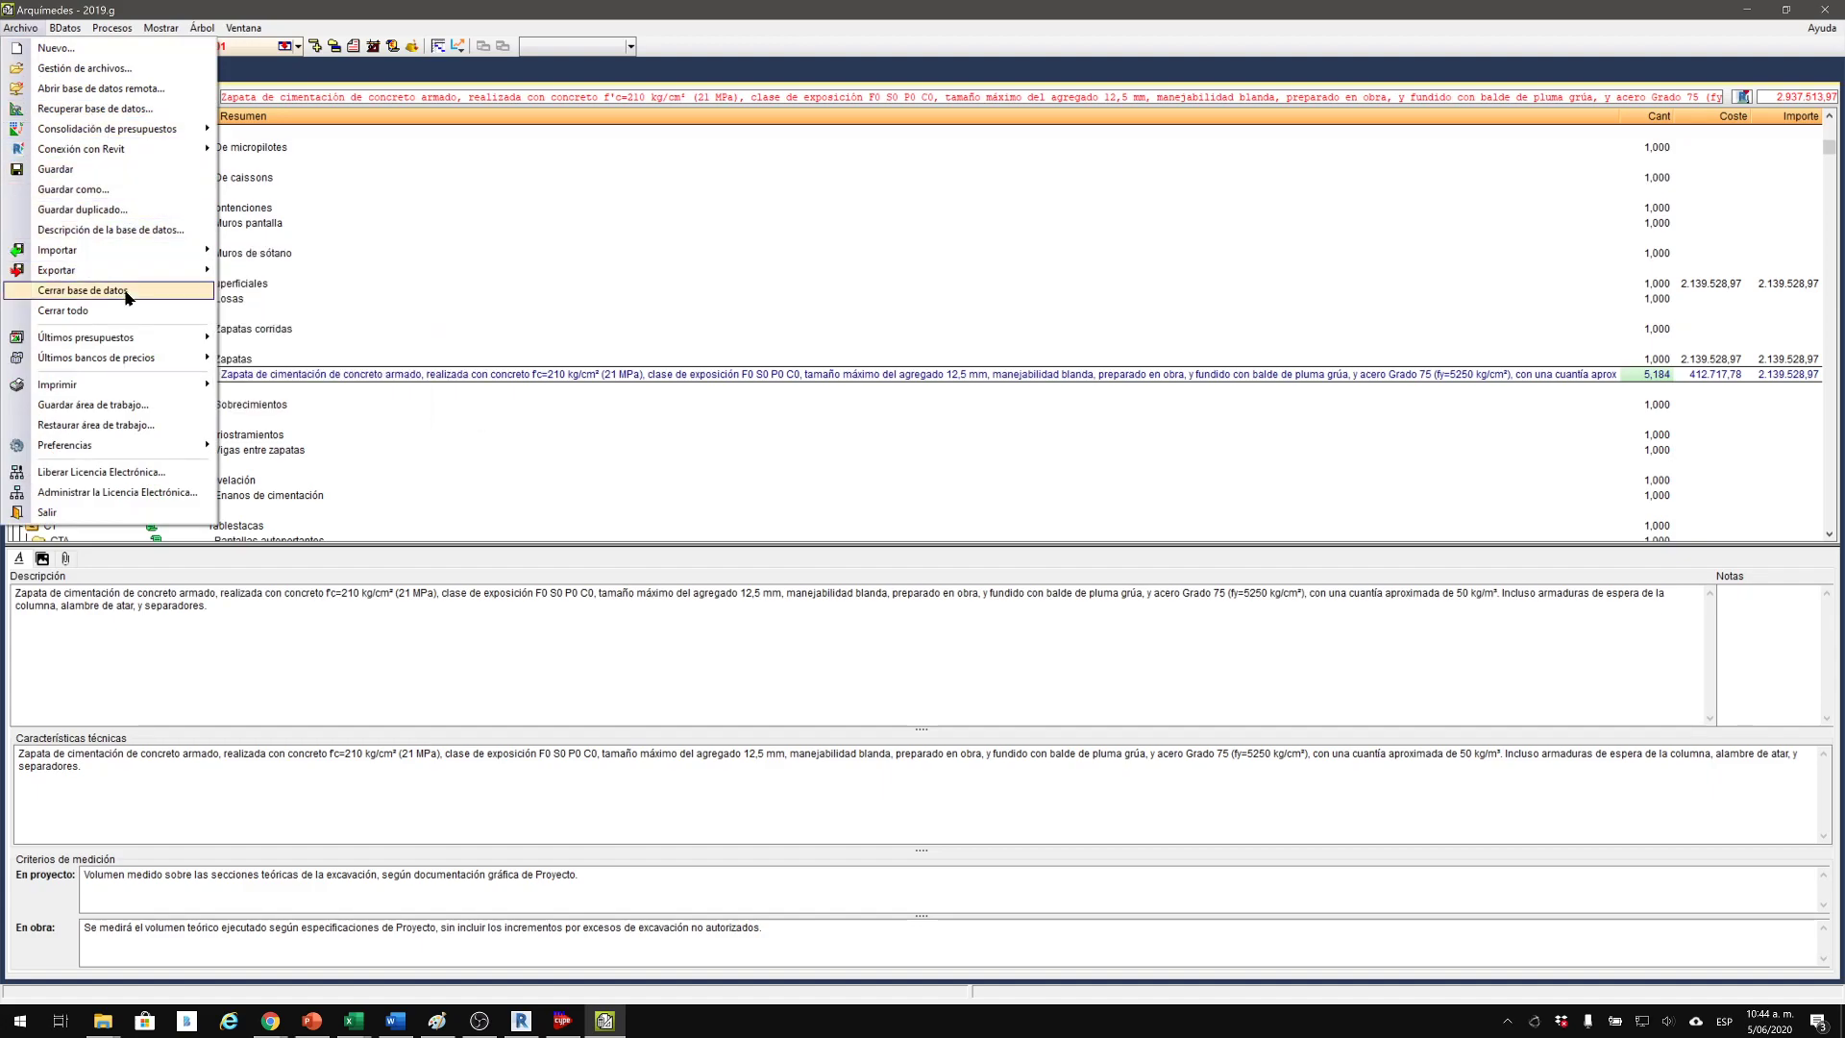
pyautogui.moveTo(125, 389)
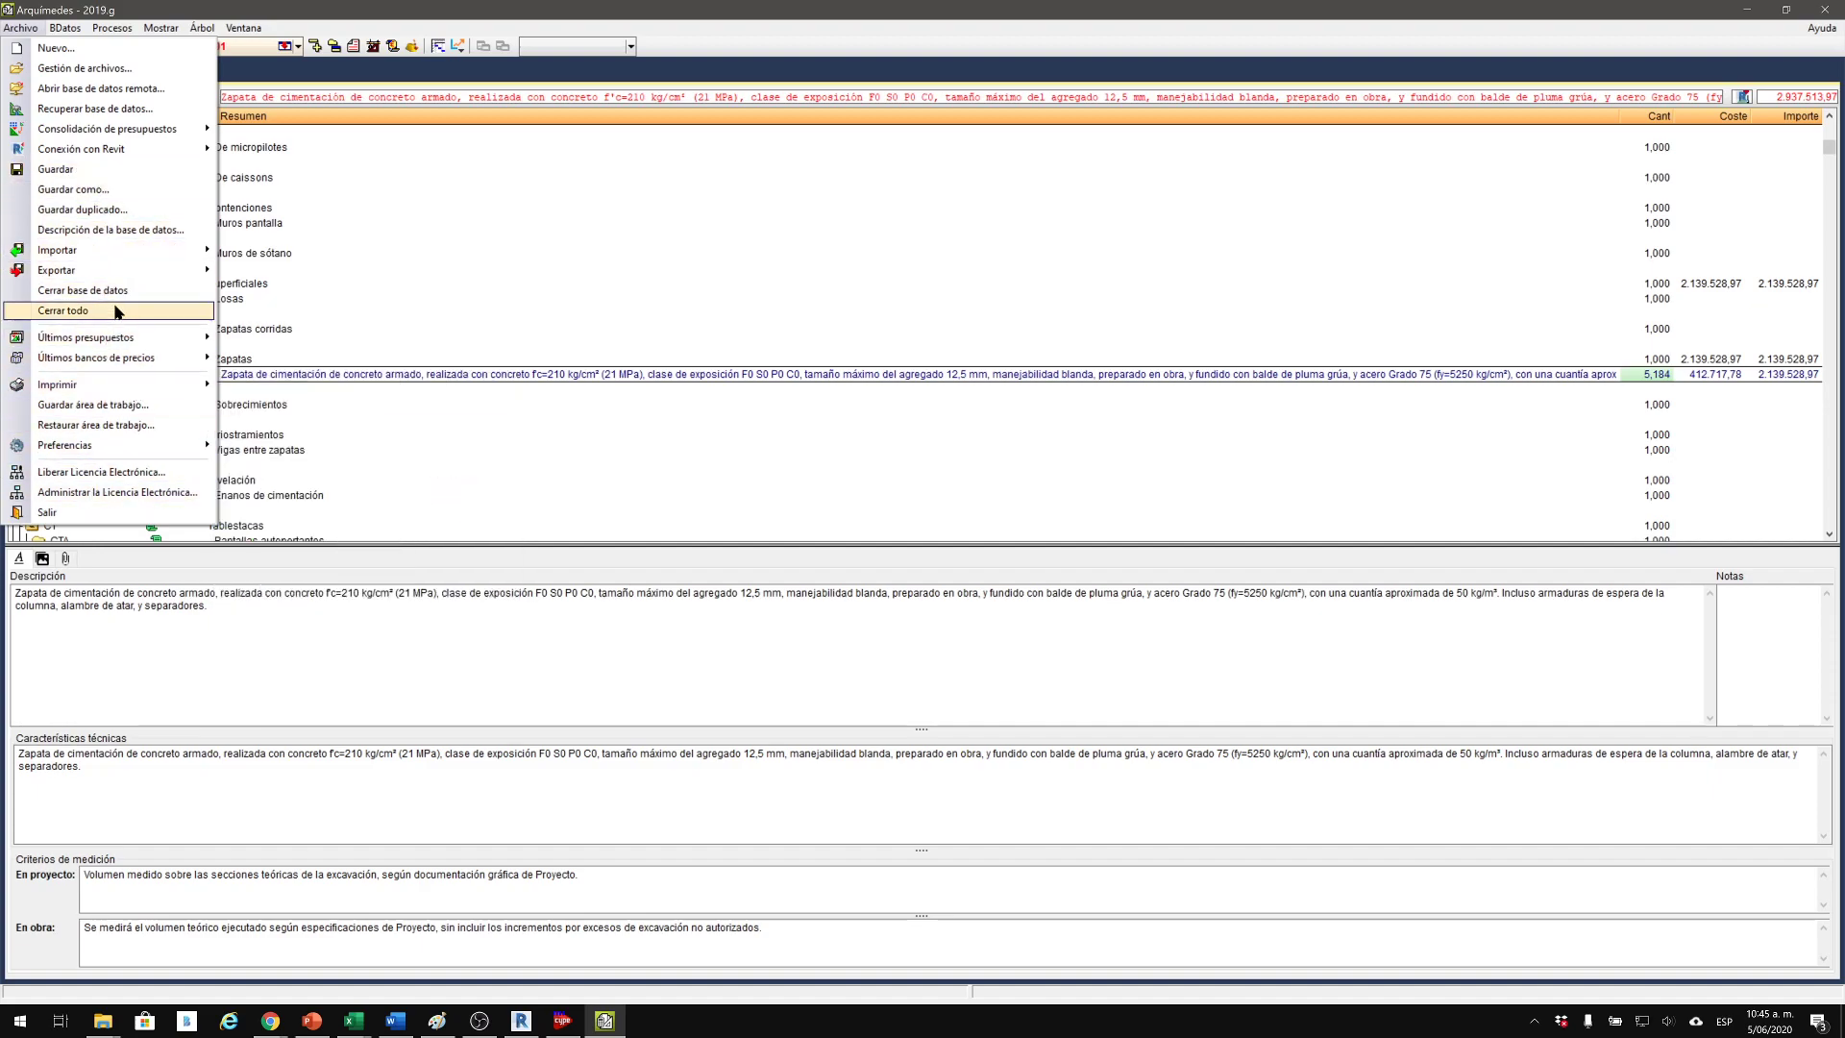
# Export the MDC_01 budget to Excel in native XLSX format with measurement detail and no item decomposition, and view the workbook full screen.
pyautogui.moveTo(205, 281)
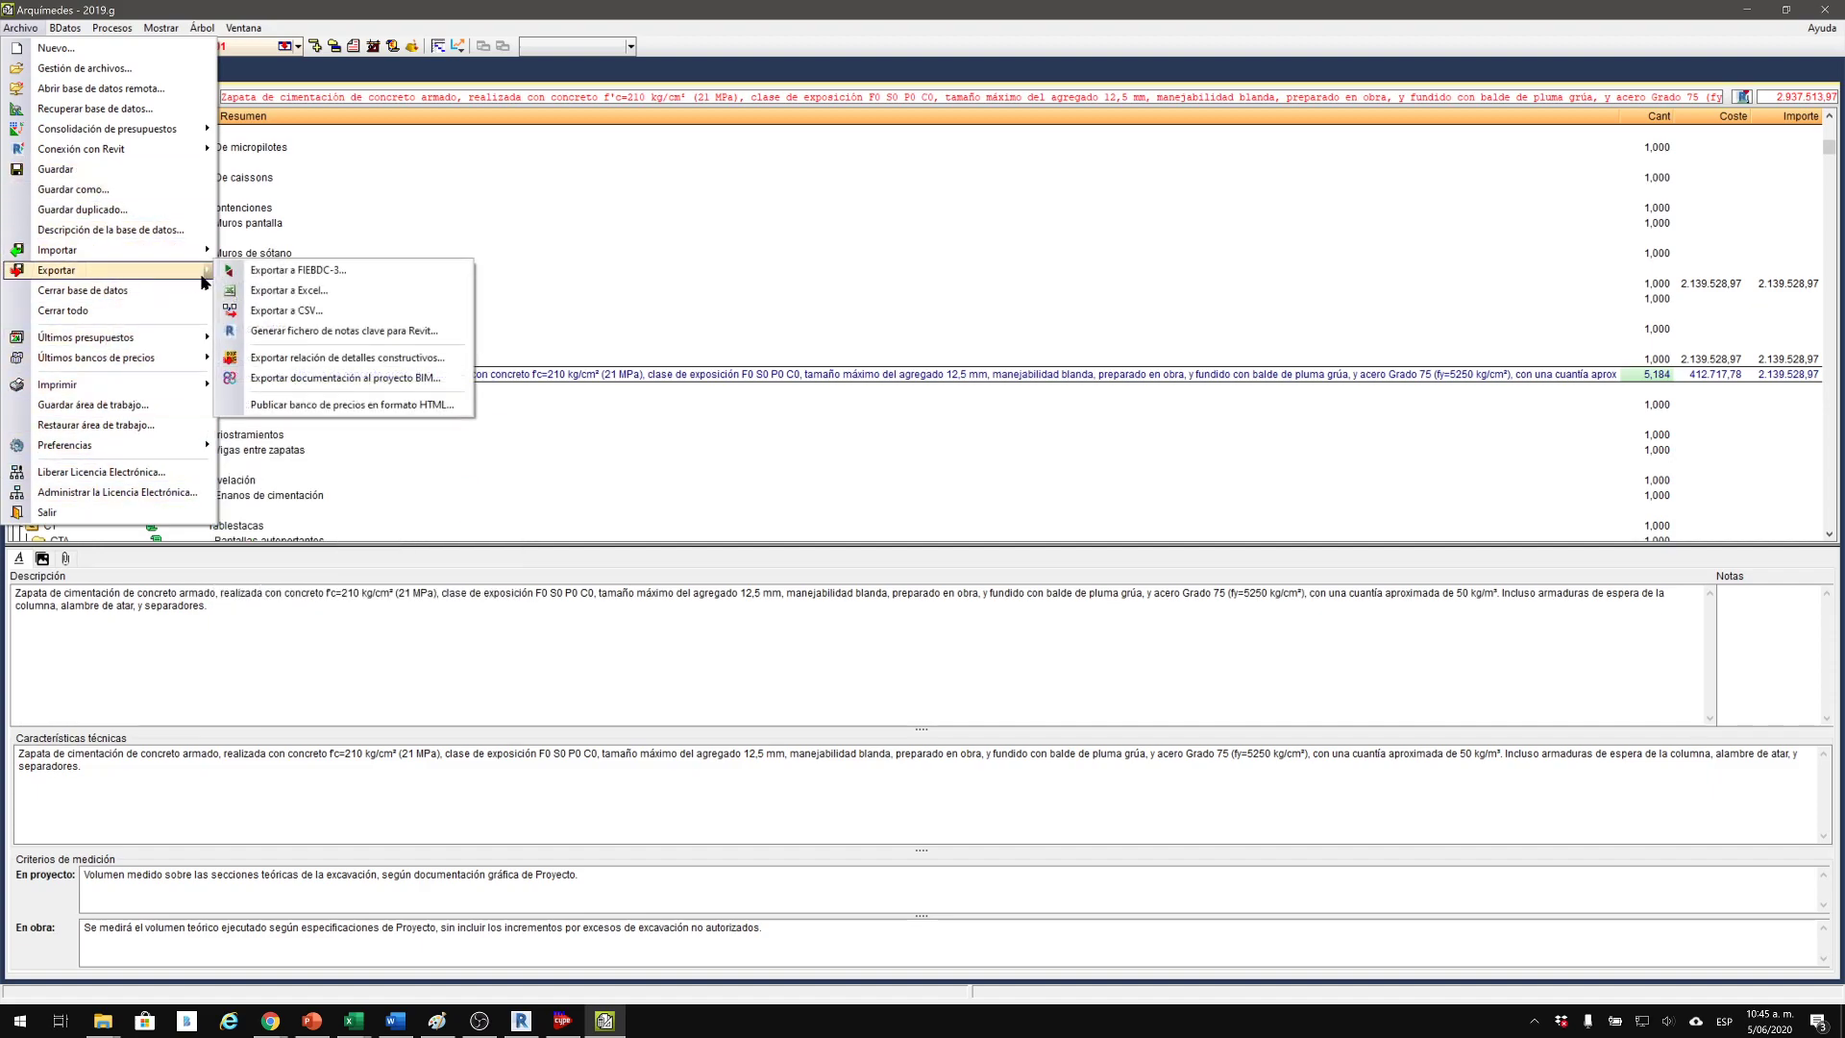
pyautogui.click(363, 291)
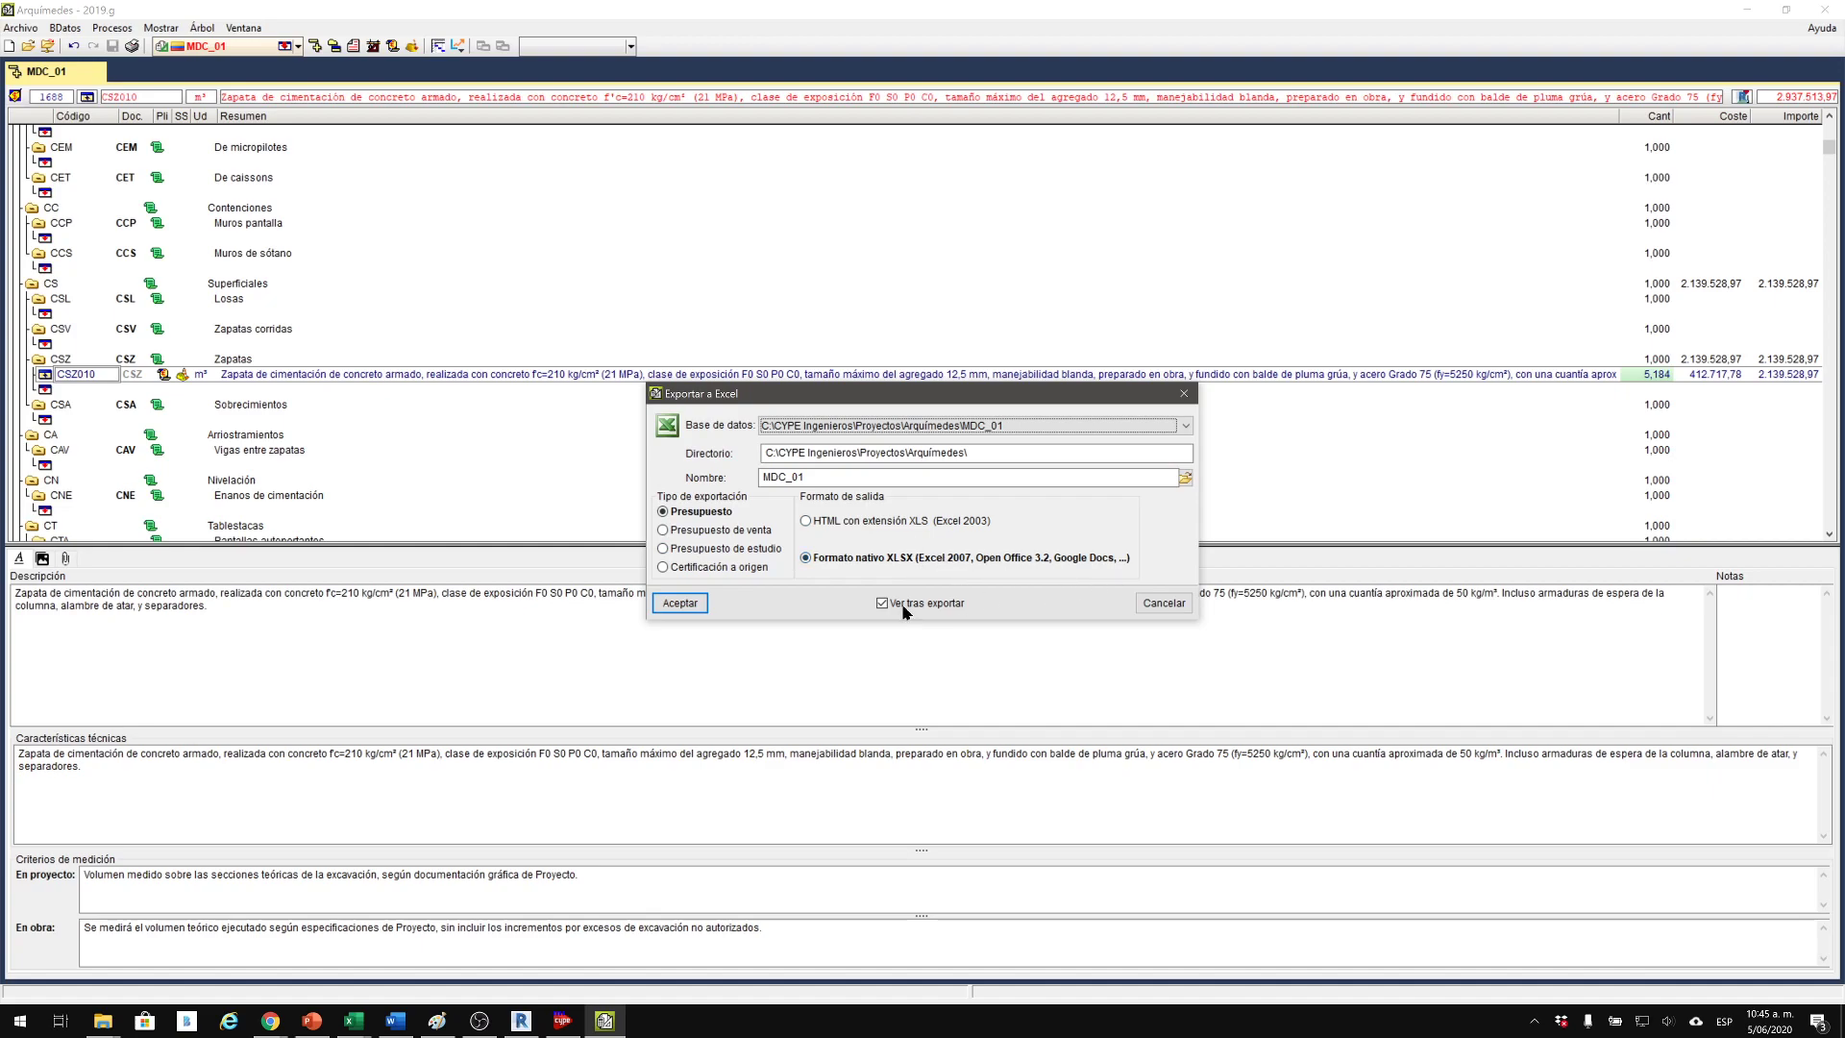
pyautogui.click(679, 602)
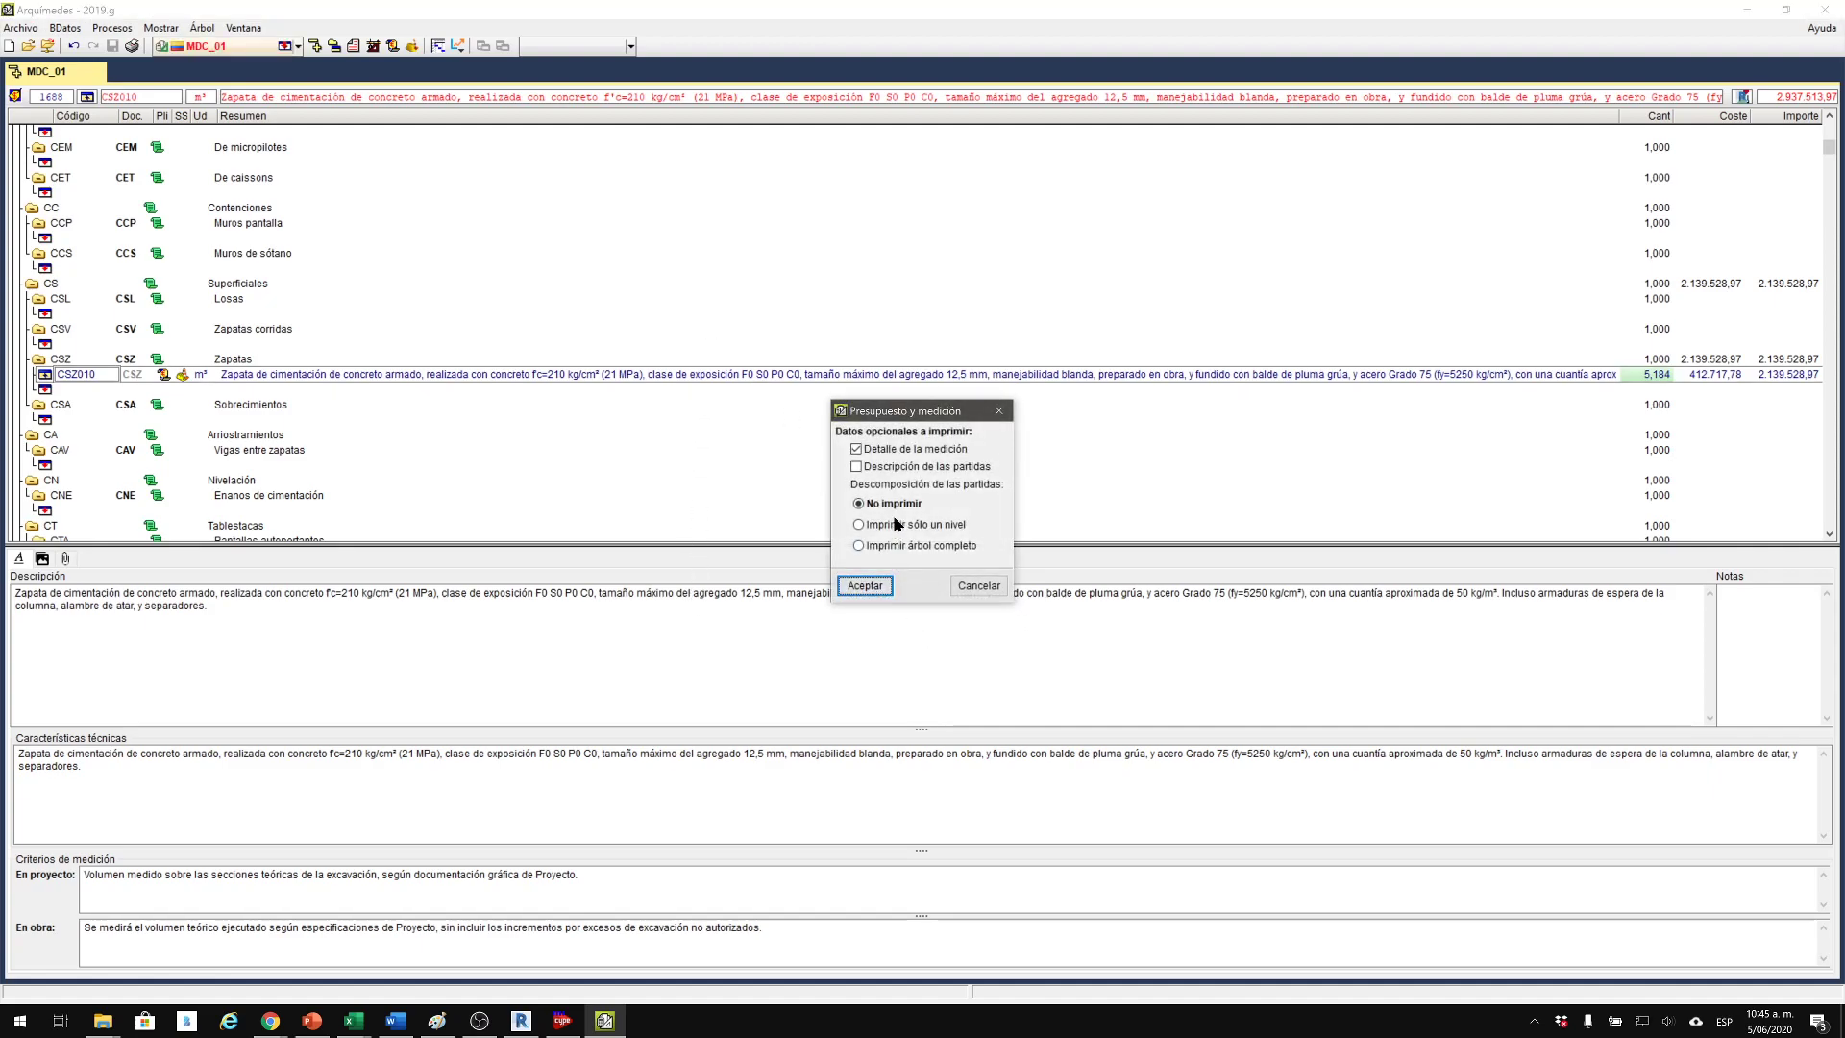
pyautogui.moveTo(897, 411); pyautogui.dragTo(813, 382)
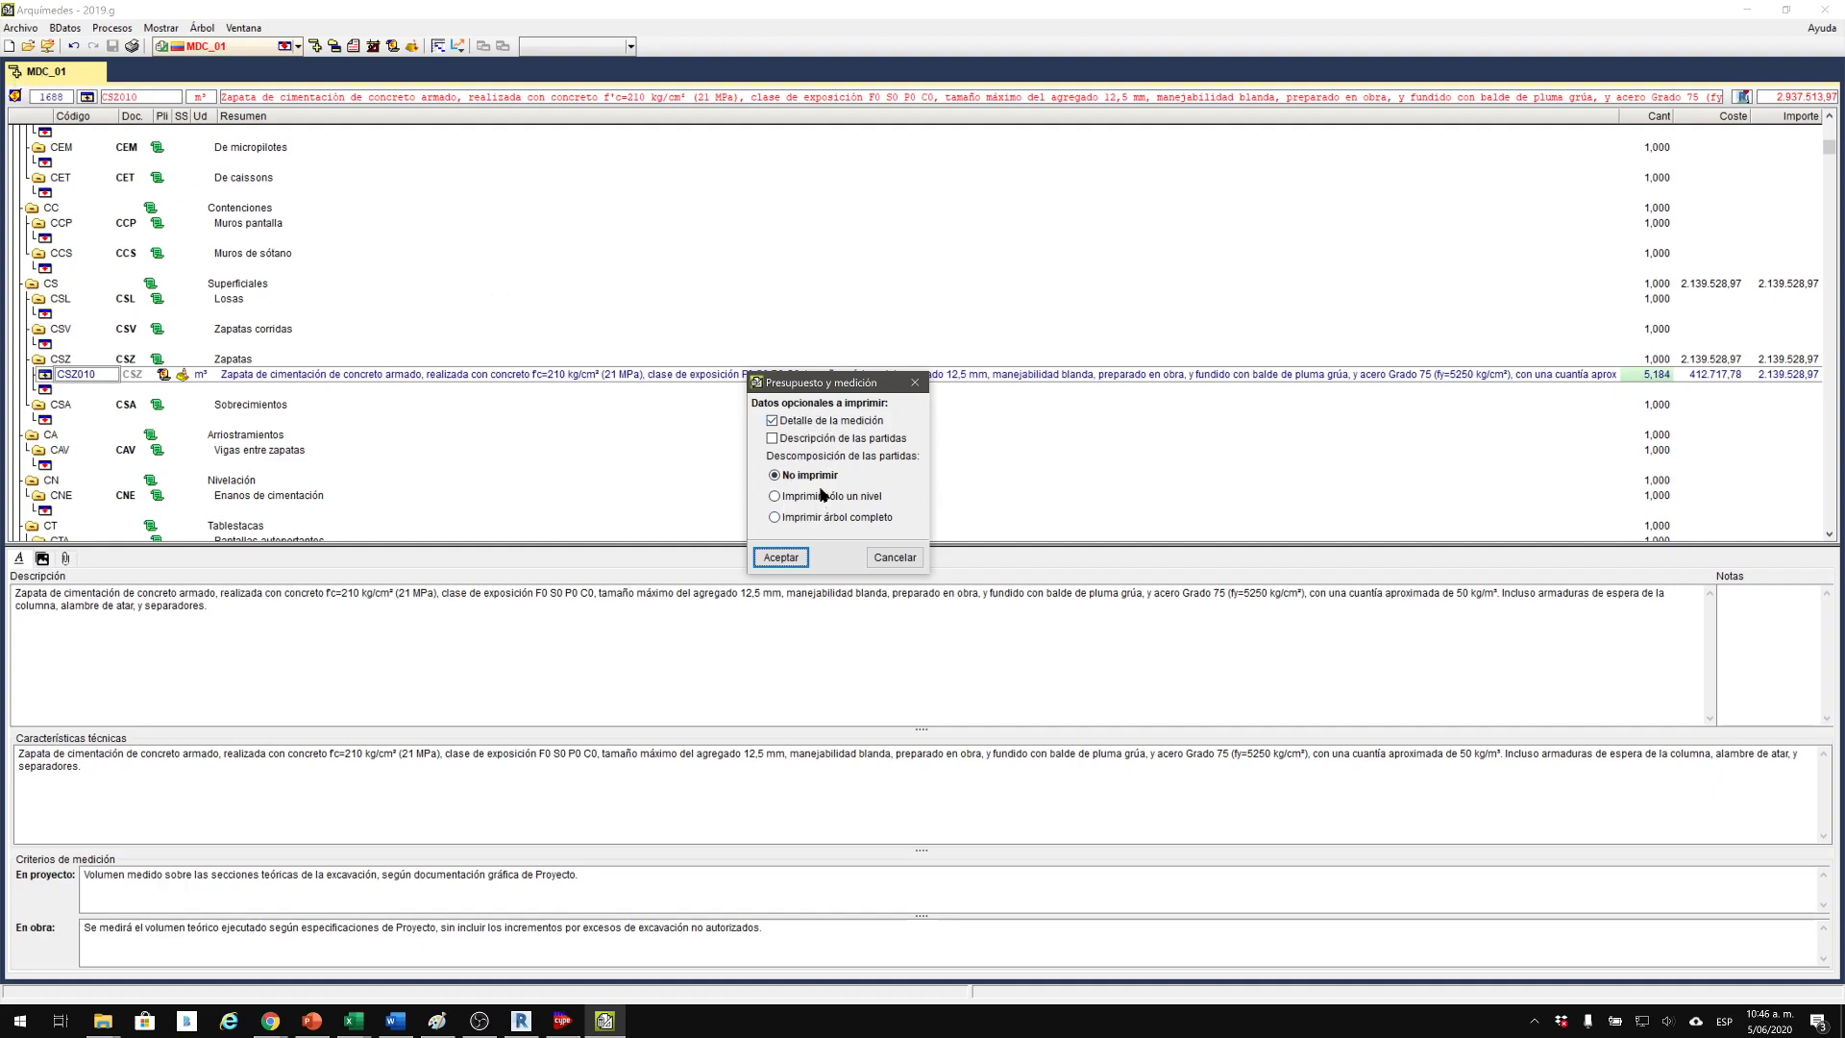
pyautogui.click(780, 558)
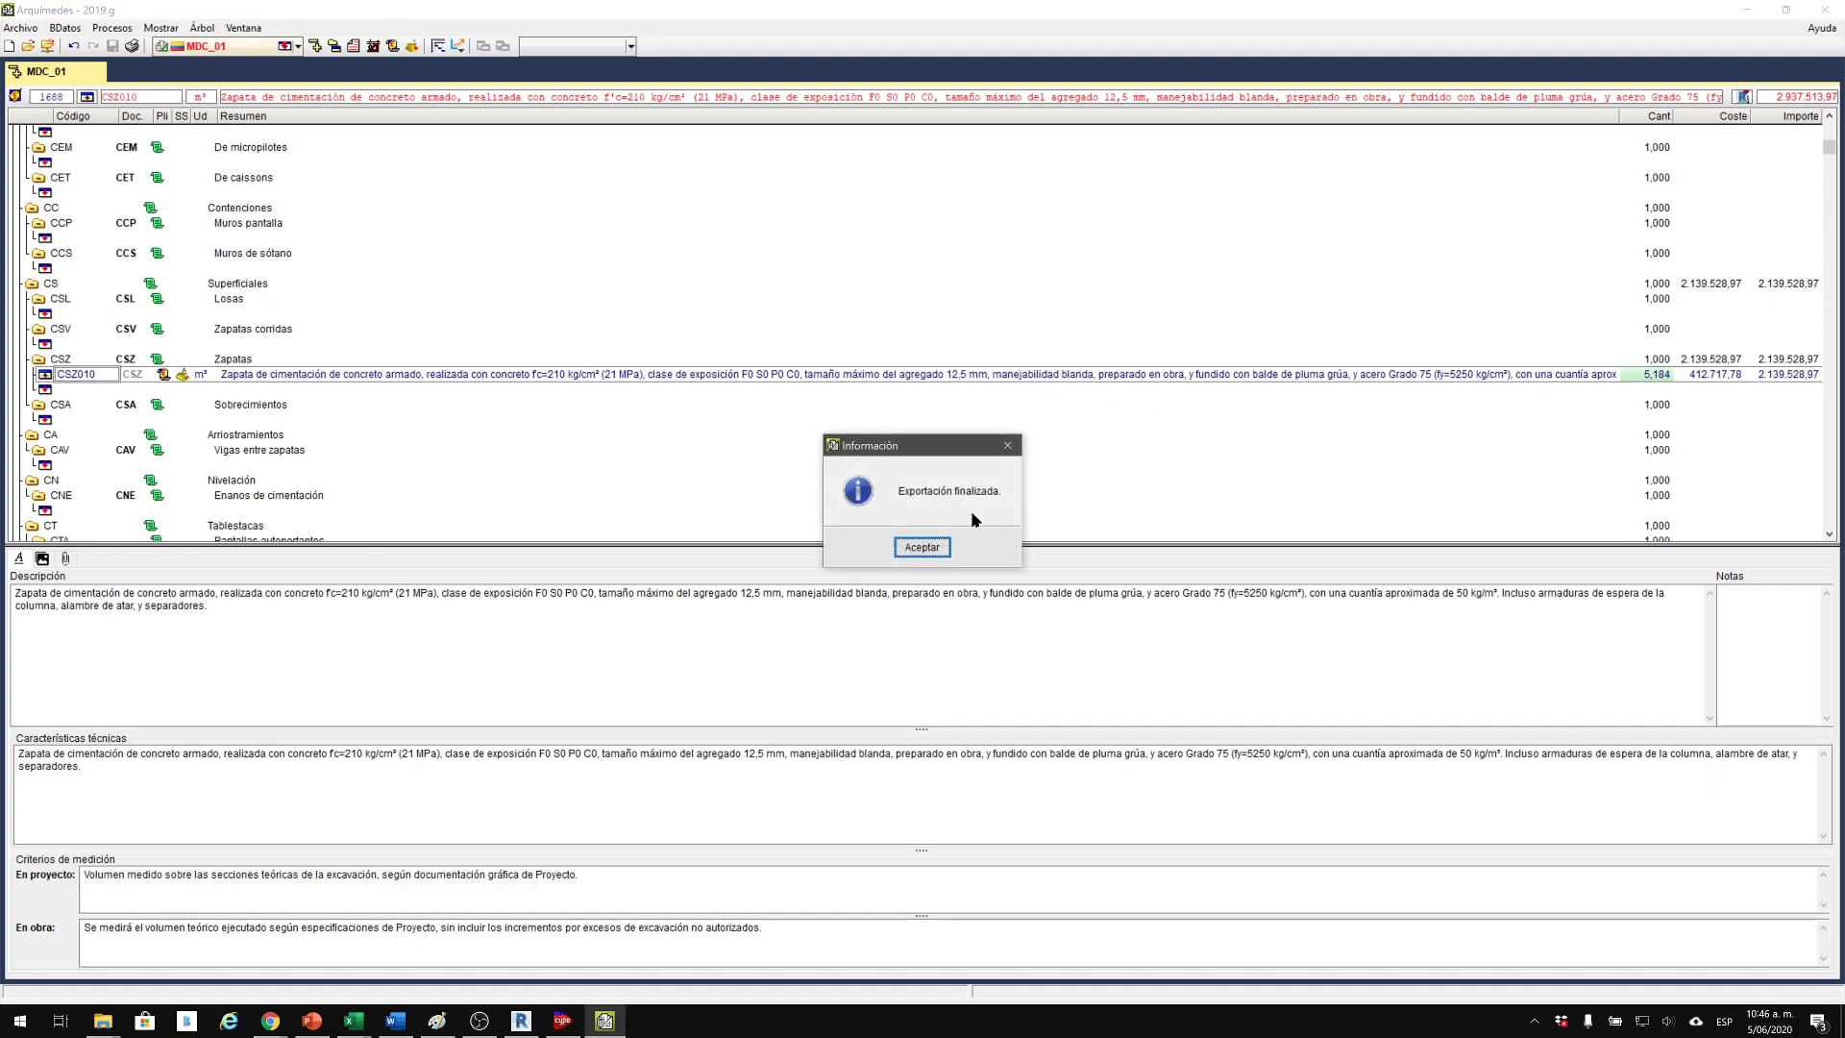
pyautogui.click(922, 548)
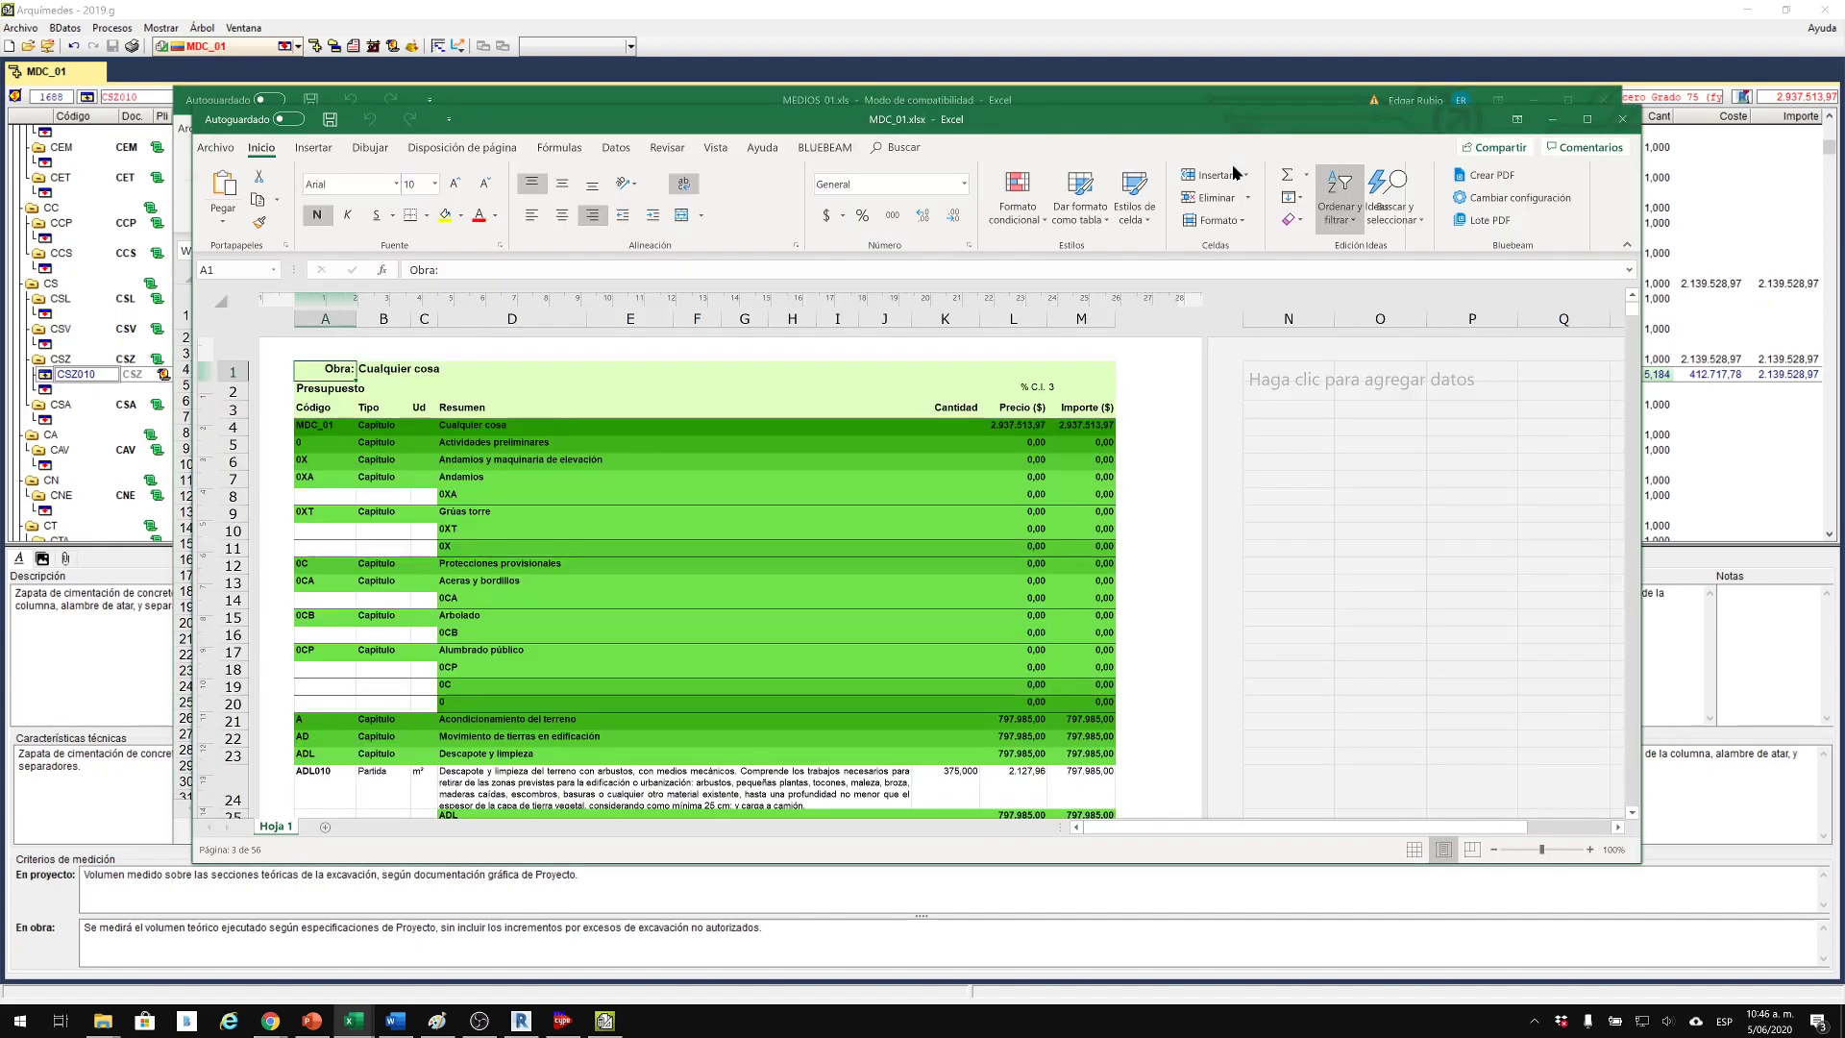
pyautogui.click(1586, 119)
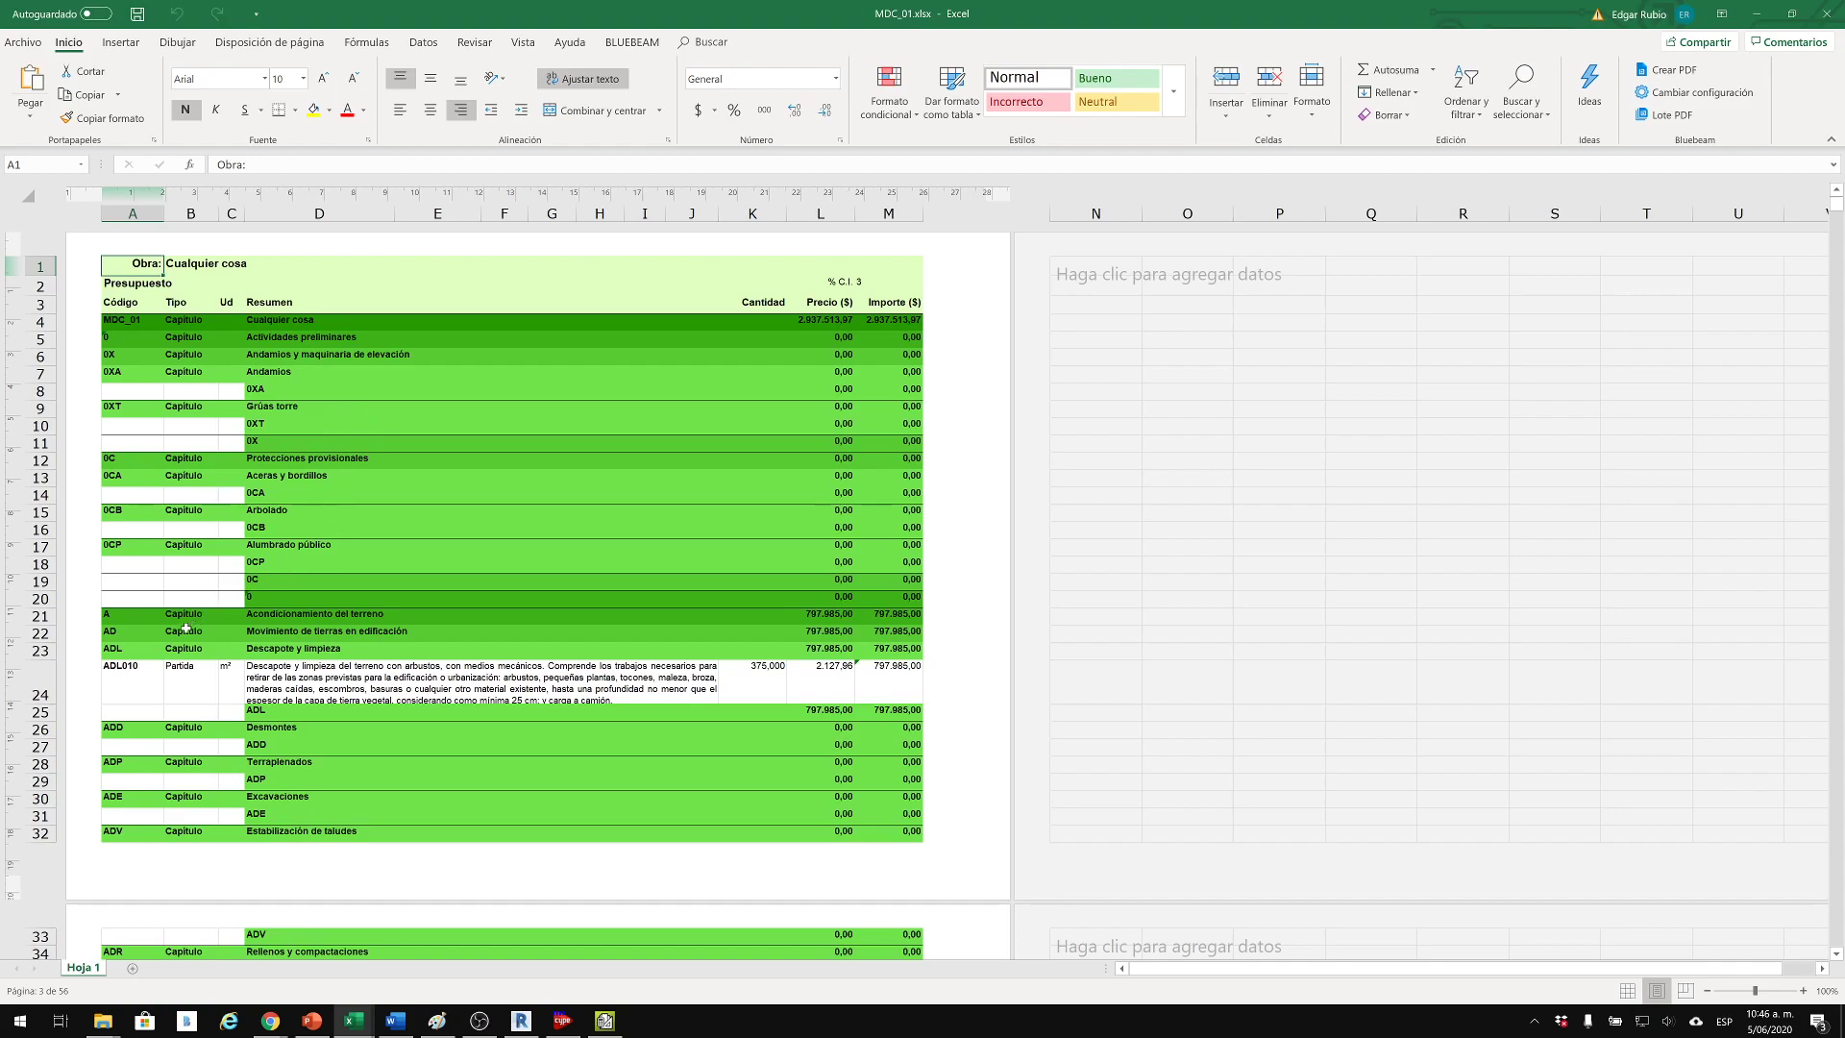
# Inspect the ADL010 row's code, type, unit, description, and the formulas behind its quantity, price and amount.
pyautogui.click(148, 673)
pyautogui.click(197, 673)
pyautogui.click(232, 675)
pyautogui.click(338, 677)
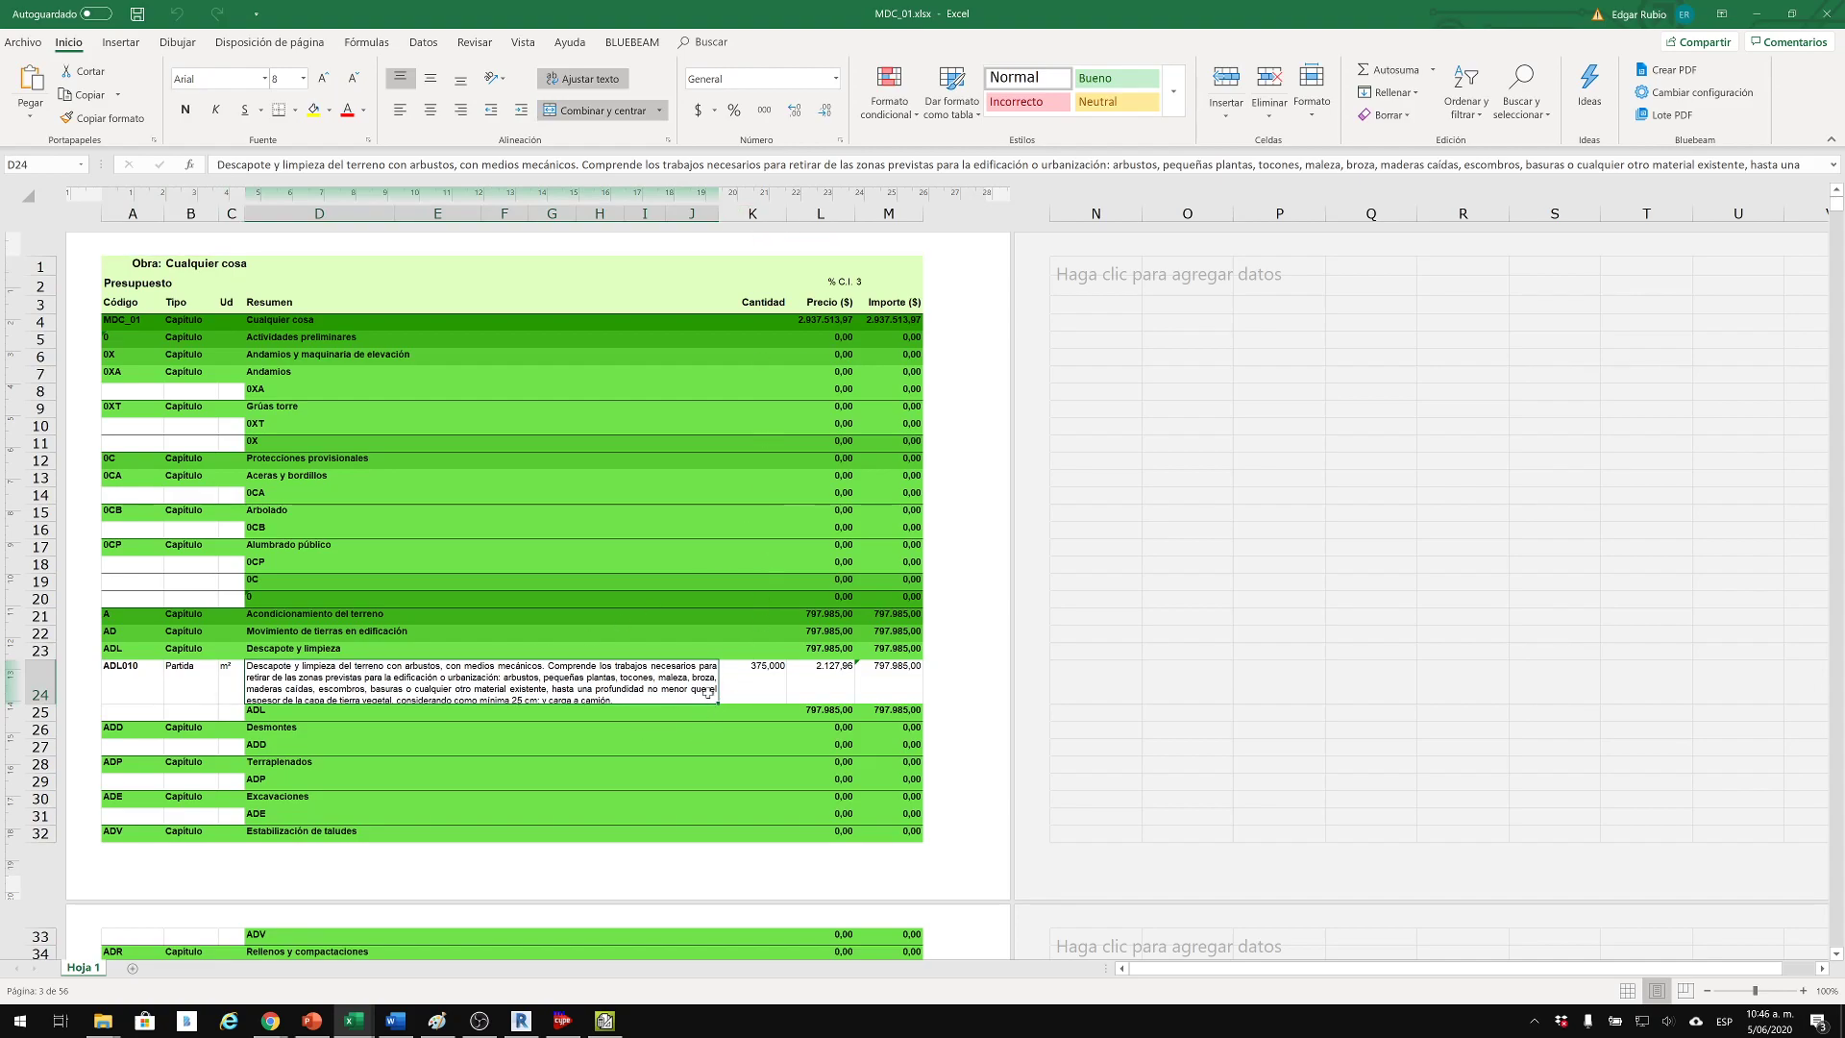
pyautogui.click(775, 674)
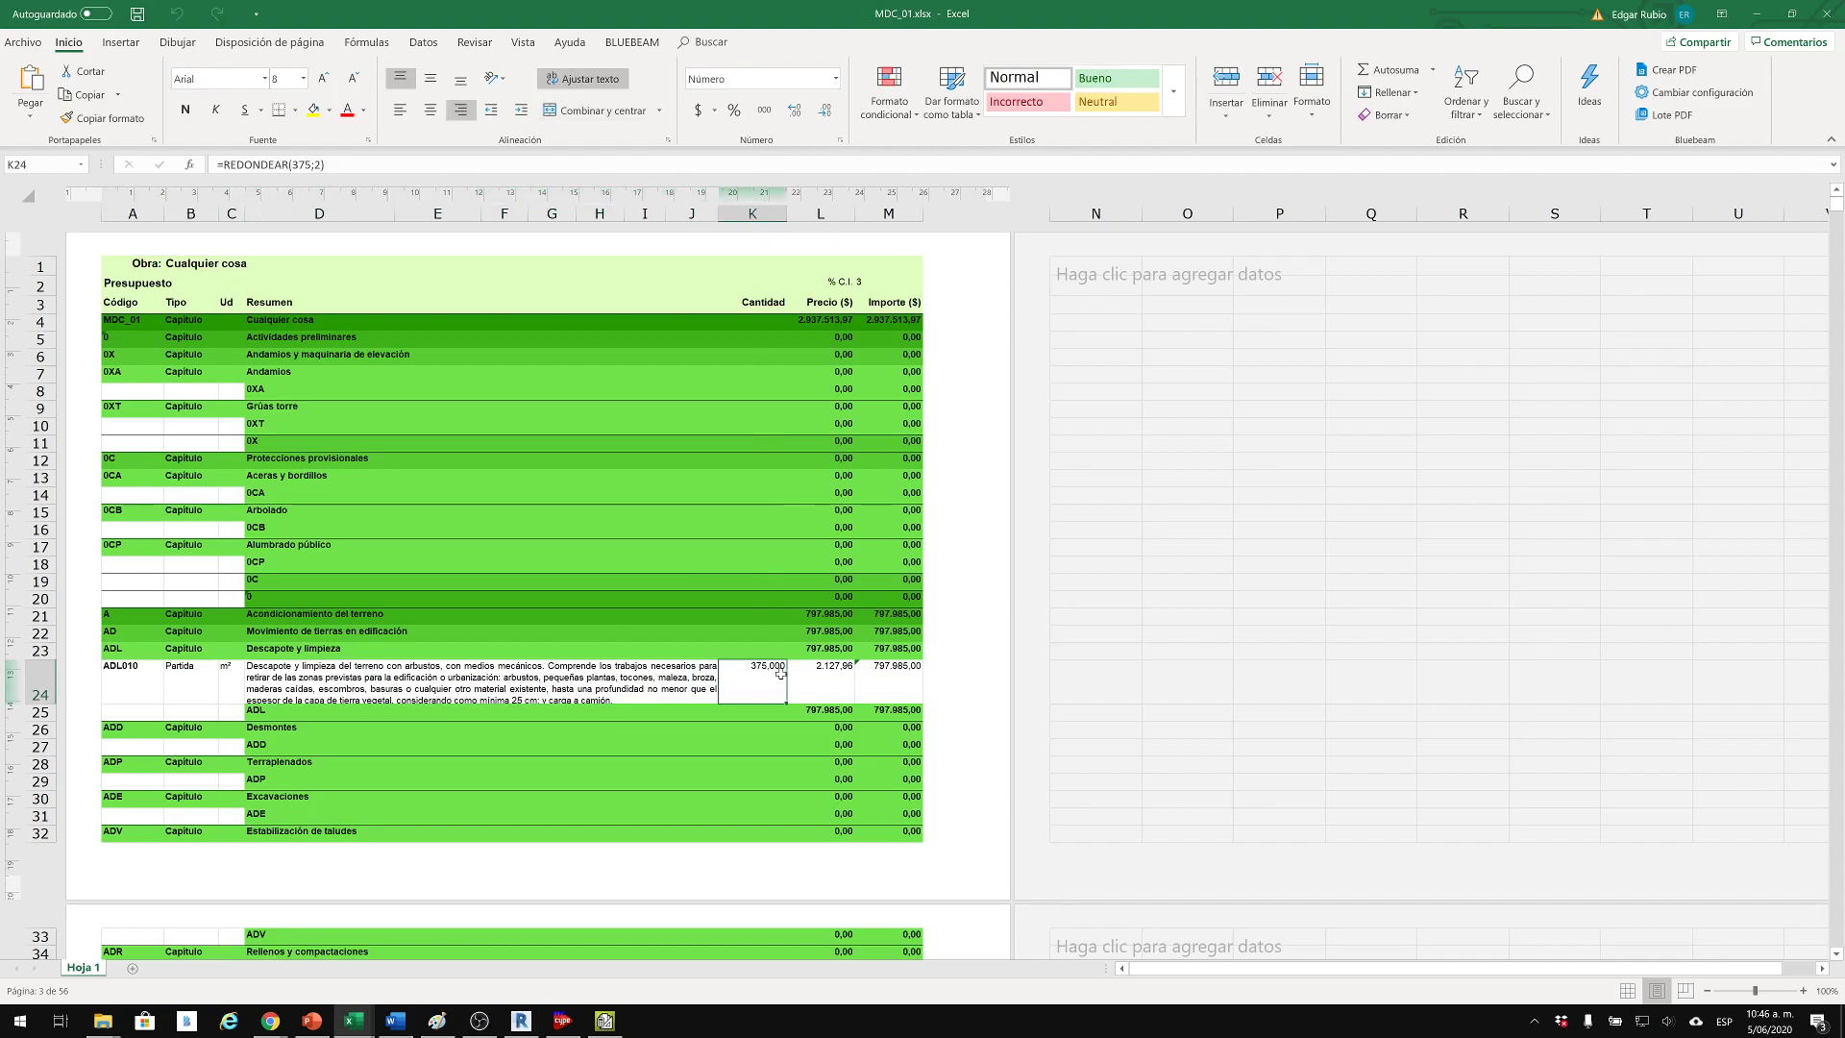
pyautogui.click(811, 673)
pyautogui.click(733, 680)
pyautogui.click(812, 677)
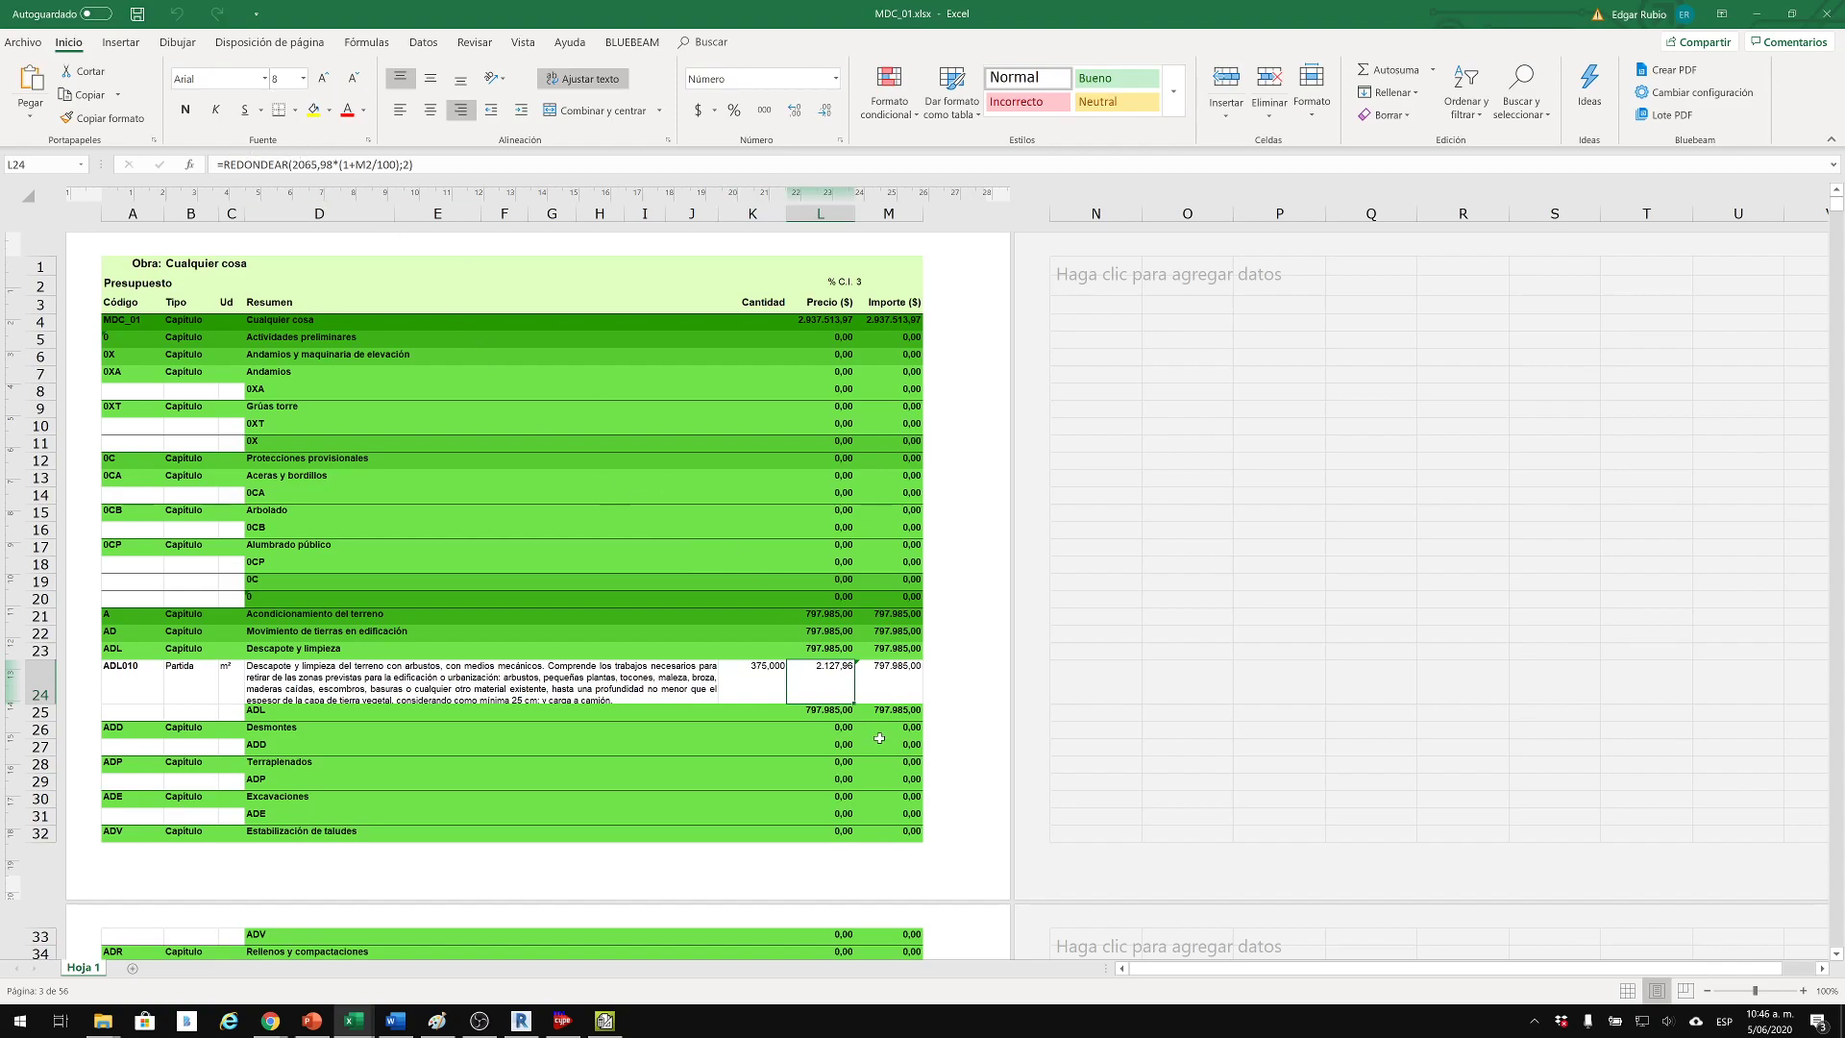
pyautogui.click(891, 686)
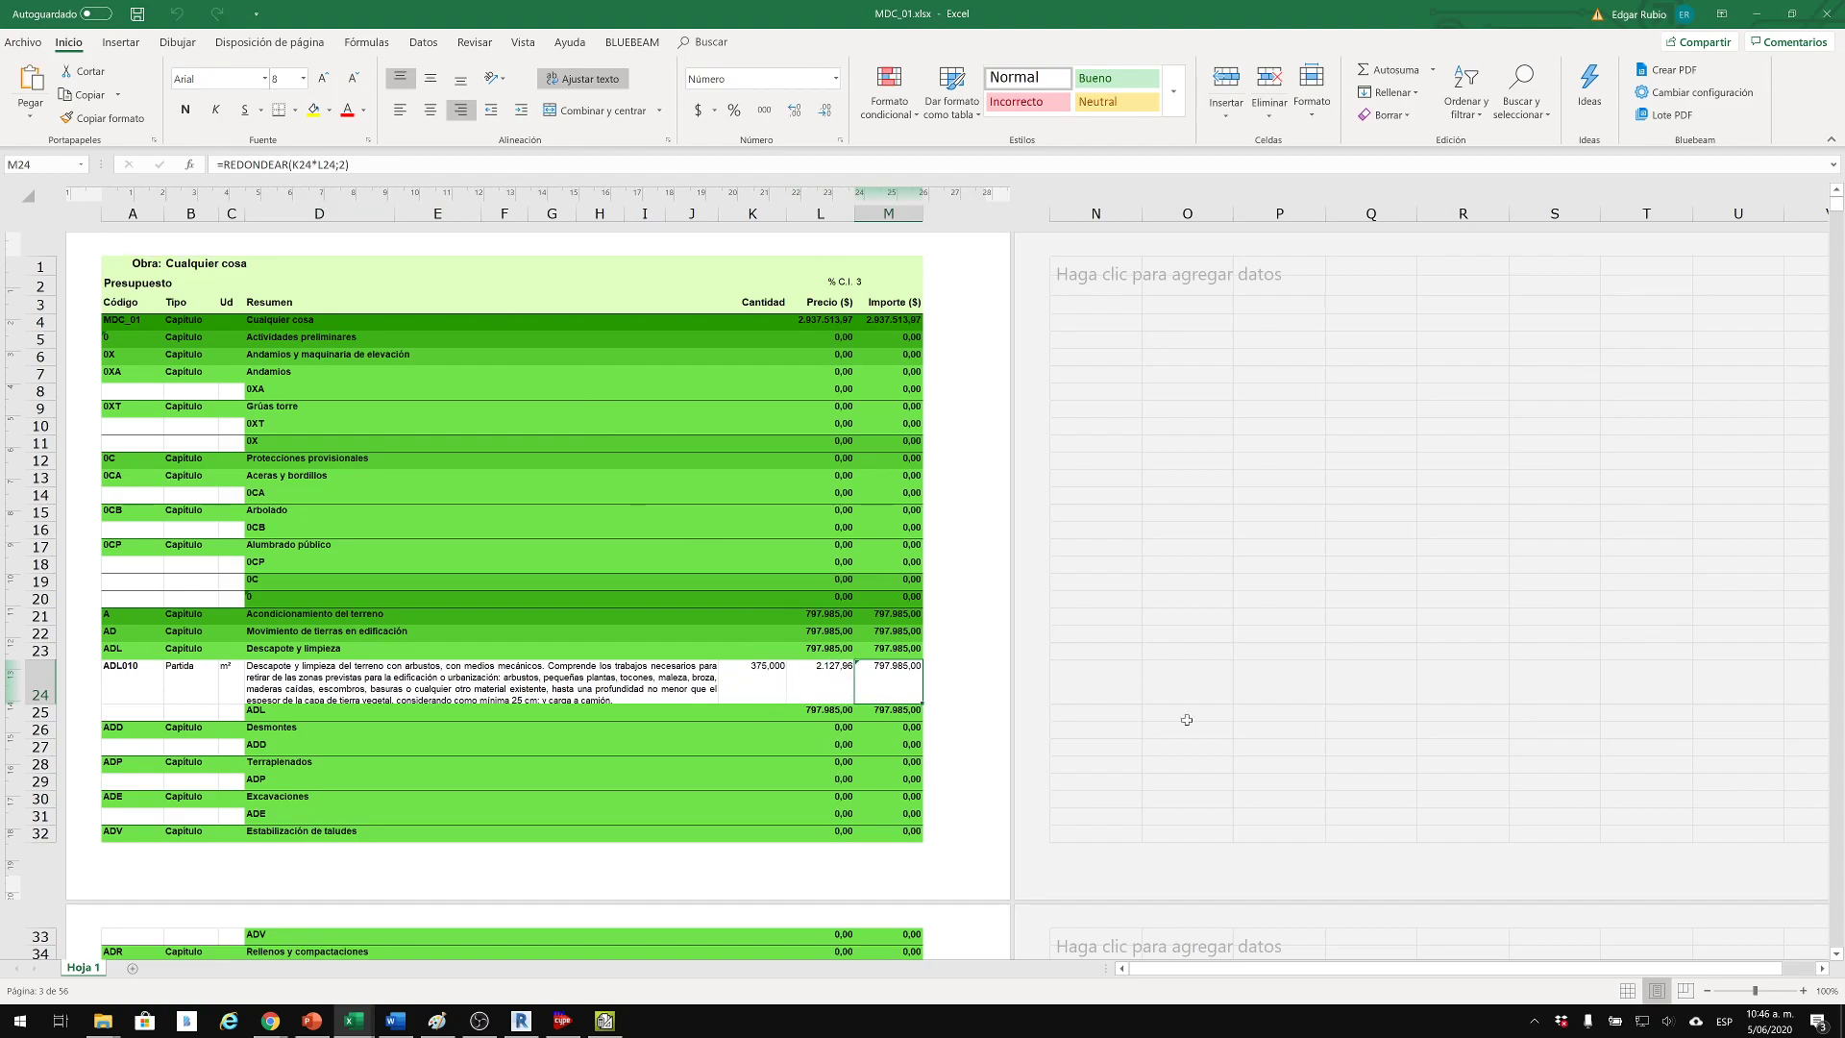
# Review the exported budget's chapters from the preliminary activities down to the closing MDC_01 total row.
pyautogui.scroll(-8, 1359, 516)
pyautogui.click(1358, 517)
pyautogui.scroll(-1, 1358, 516)
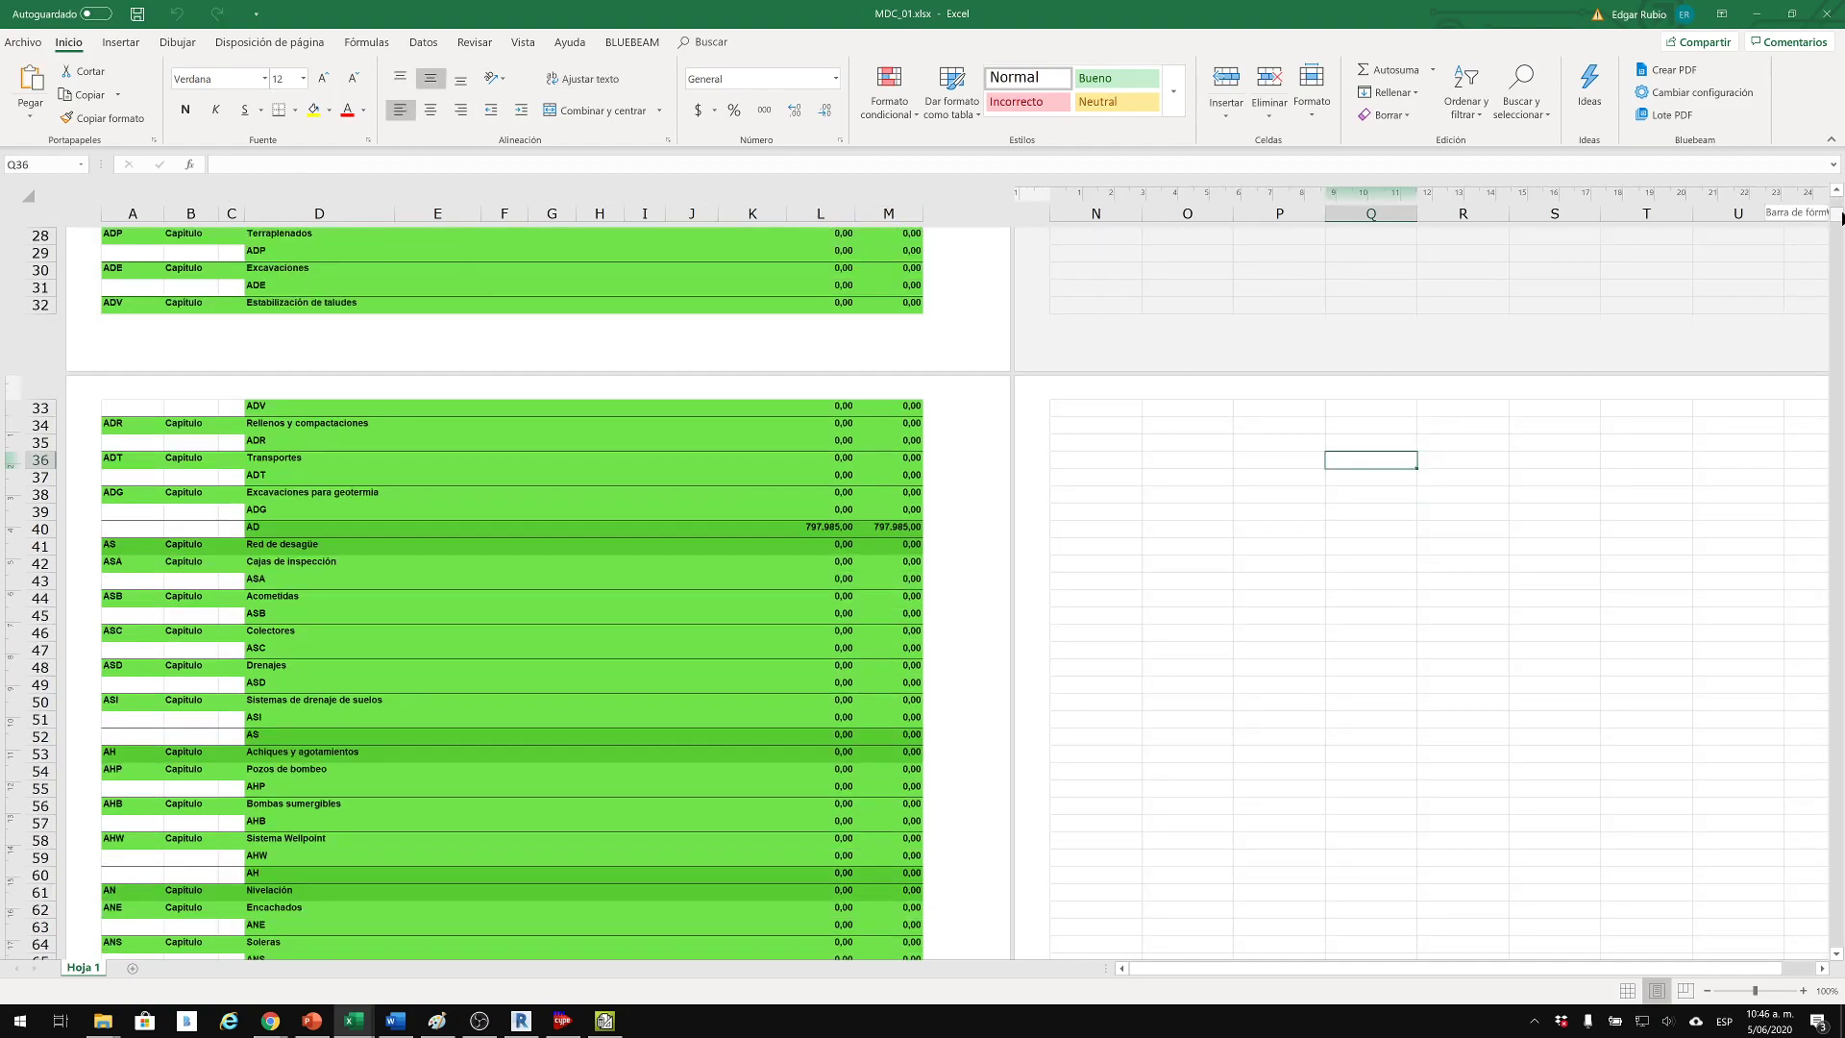
pyautogui.moveTo(1840, 218); pyautogui.dragTo(1841, 196)
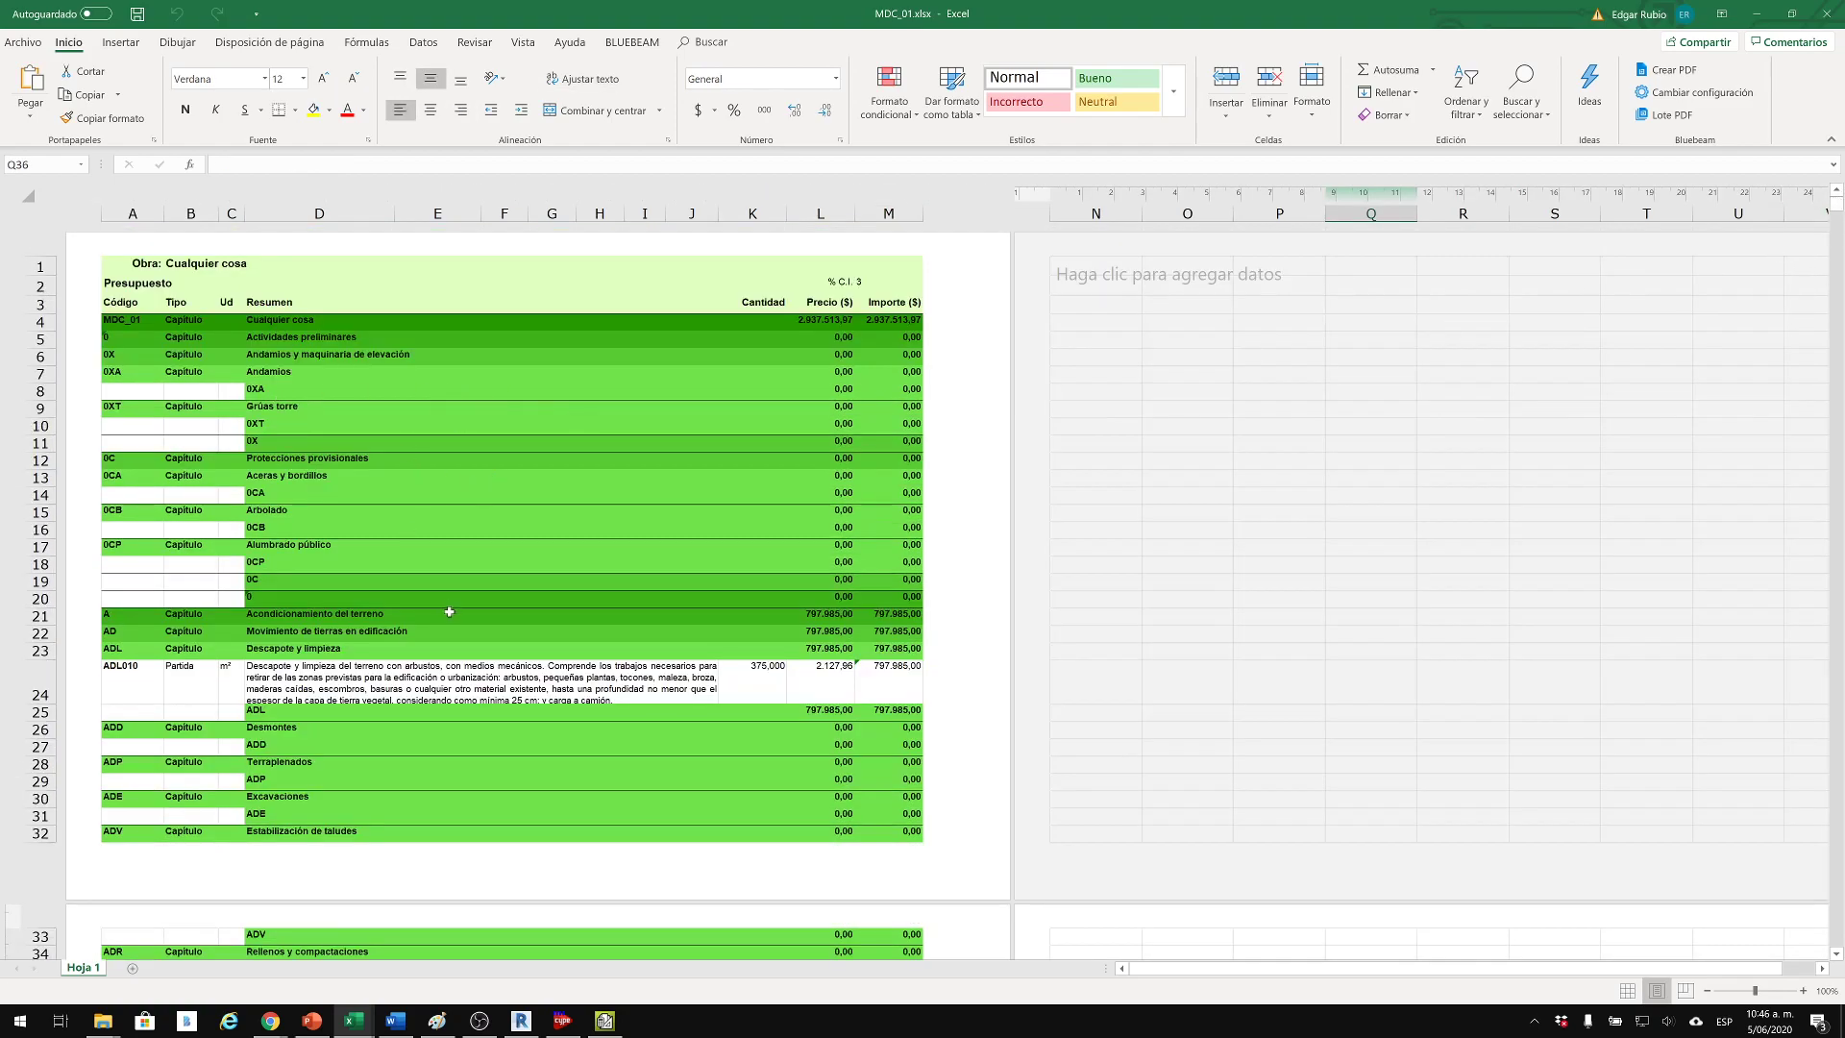
pyautogui.scroll(-8, 449, 611)
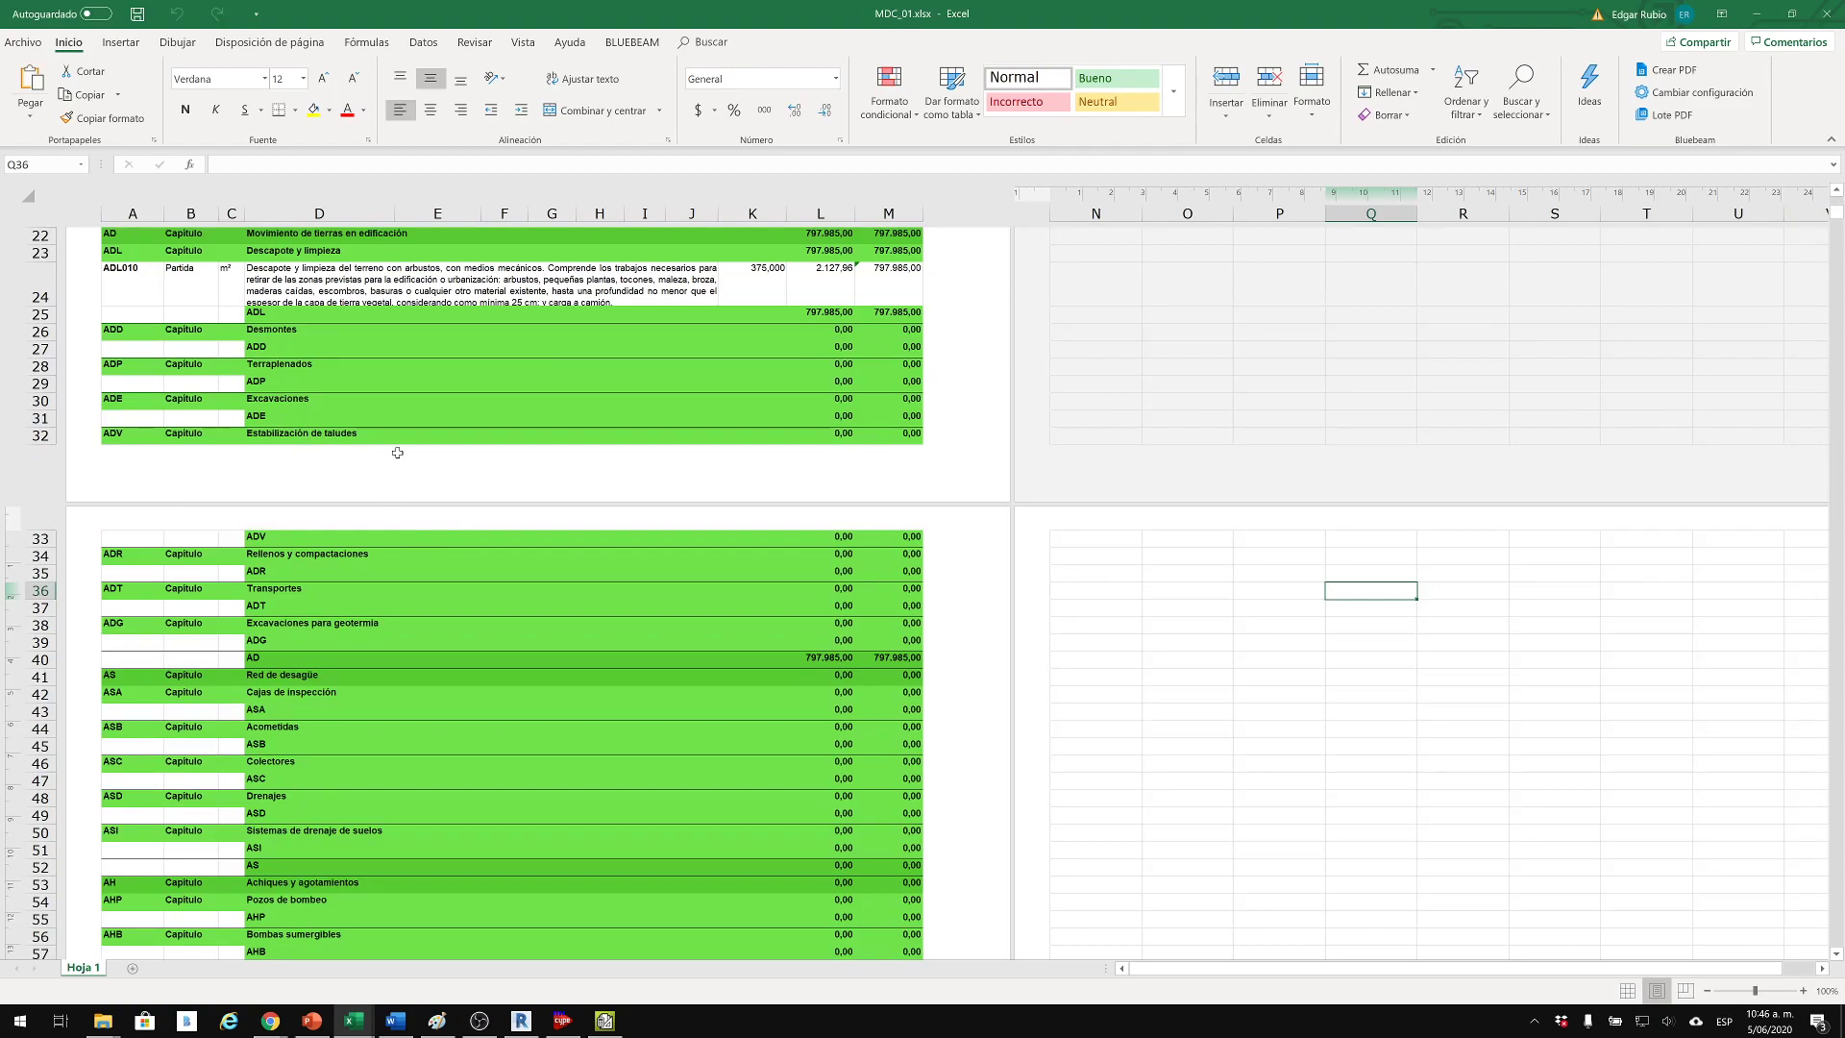
pyautogui.scroll(-7, 398, 452)
pyautogui.scroll(-6, 588, 491)
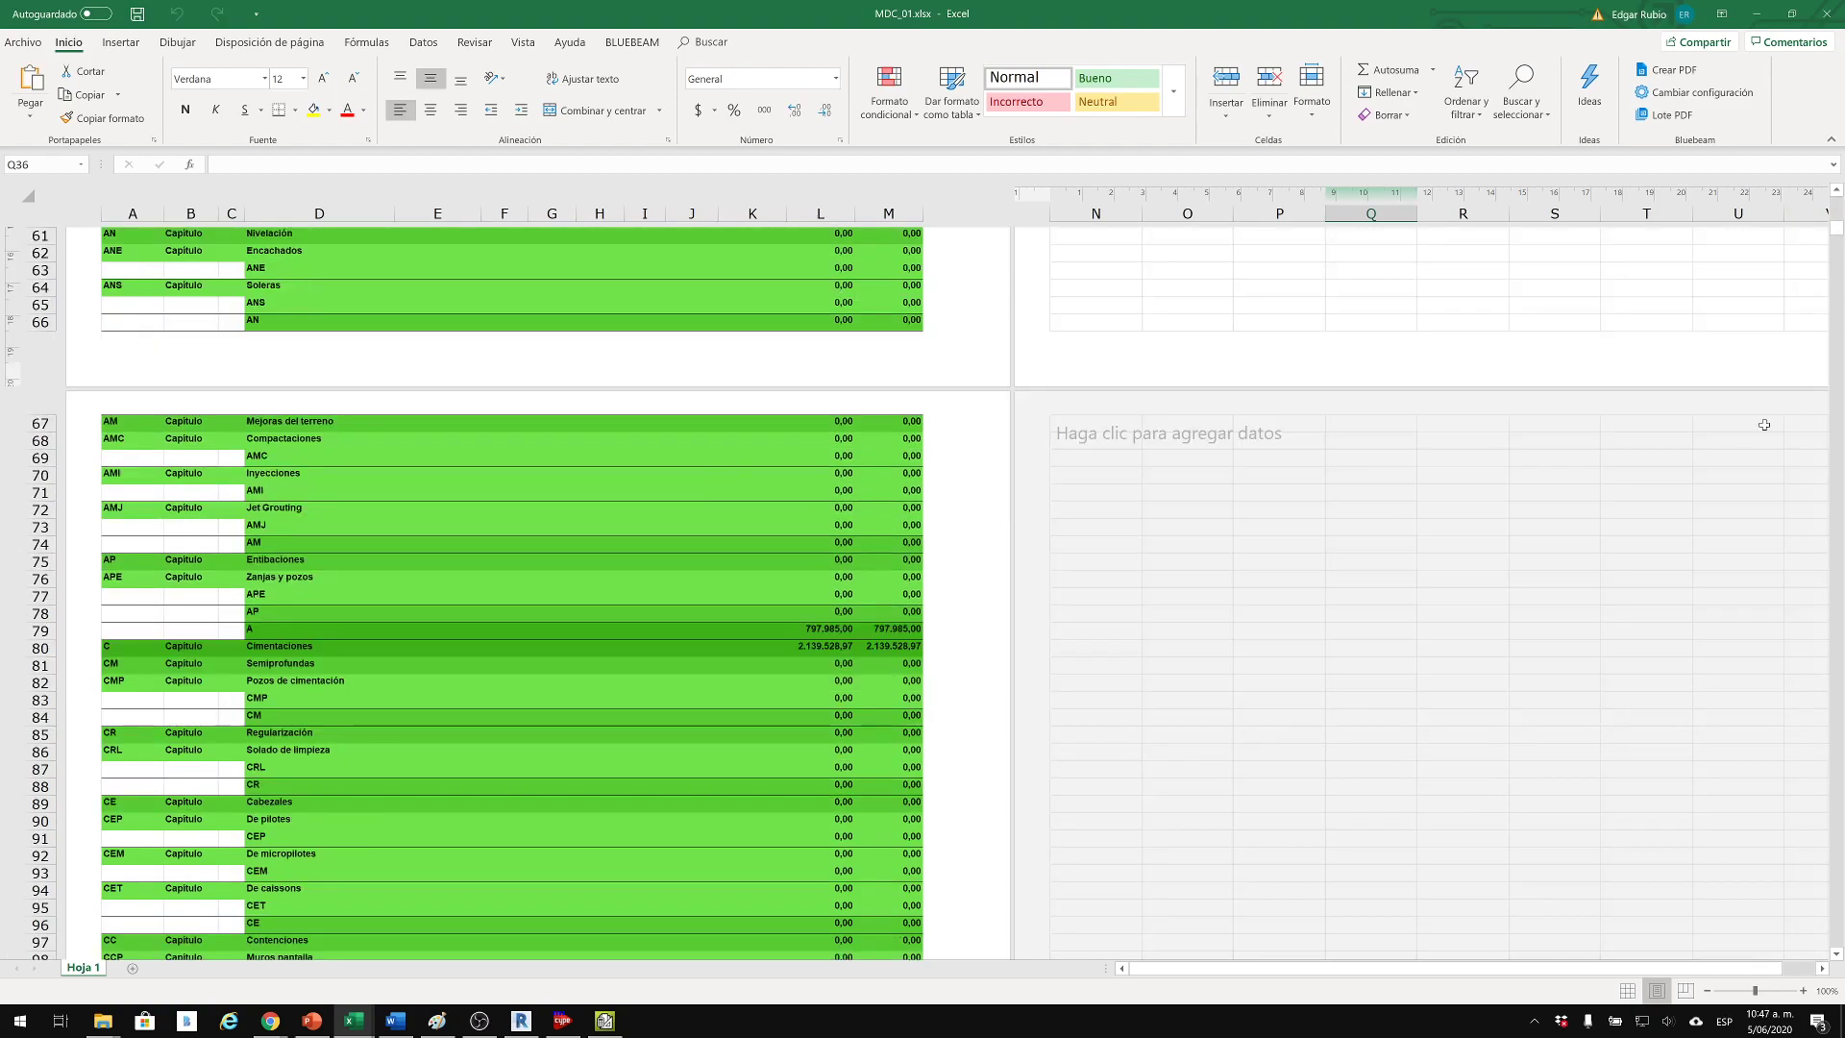
pyautogui.moveTo(1836, 229); pyautogui.dragTo(1843, 257)
pyautogui.moveTo(1844, 688); pyautogui.dragTo(1840, 741)
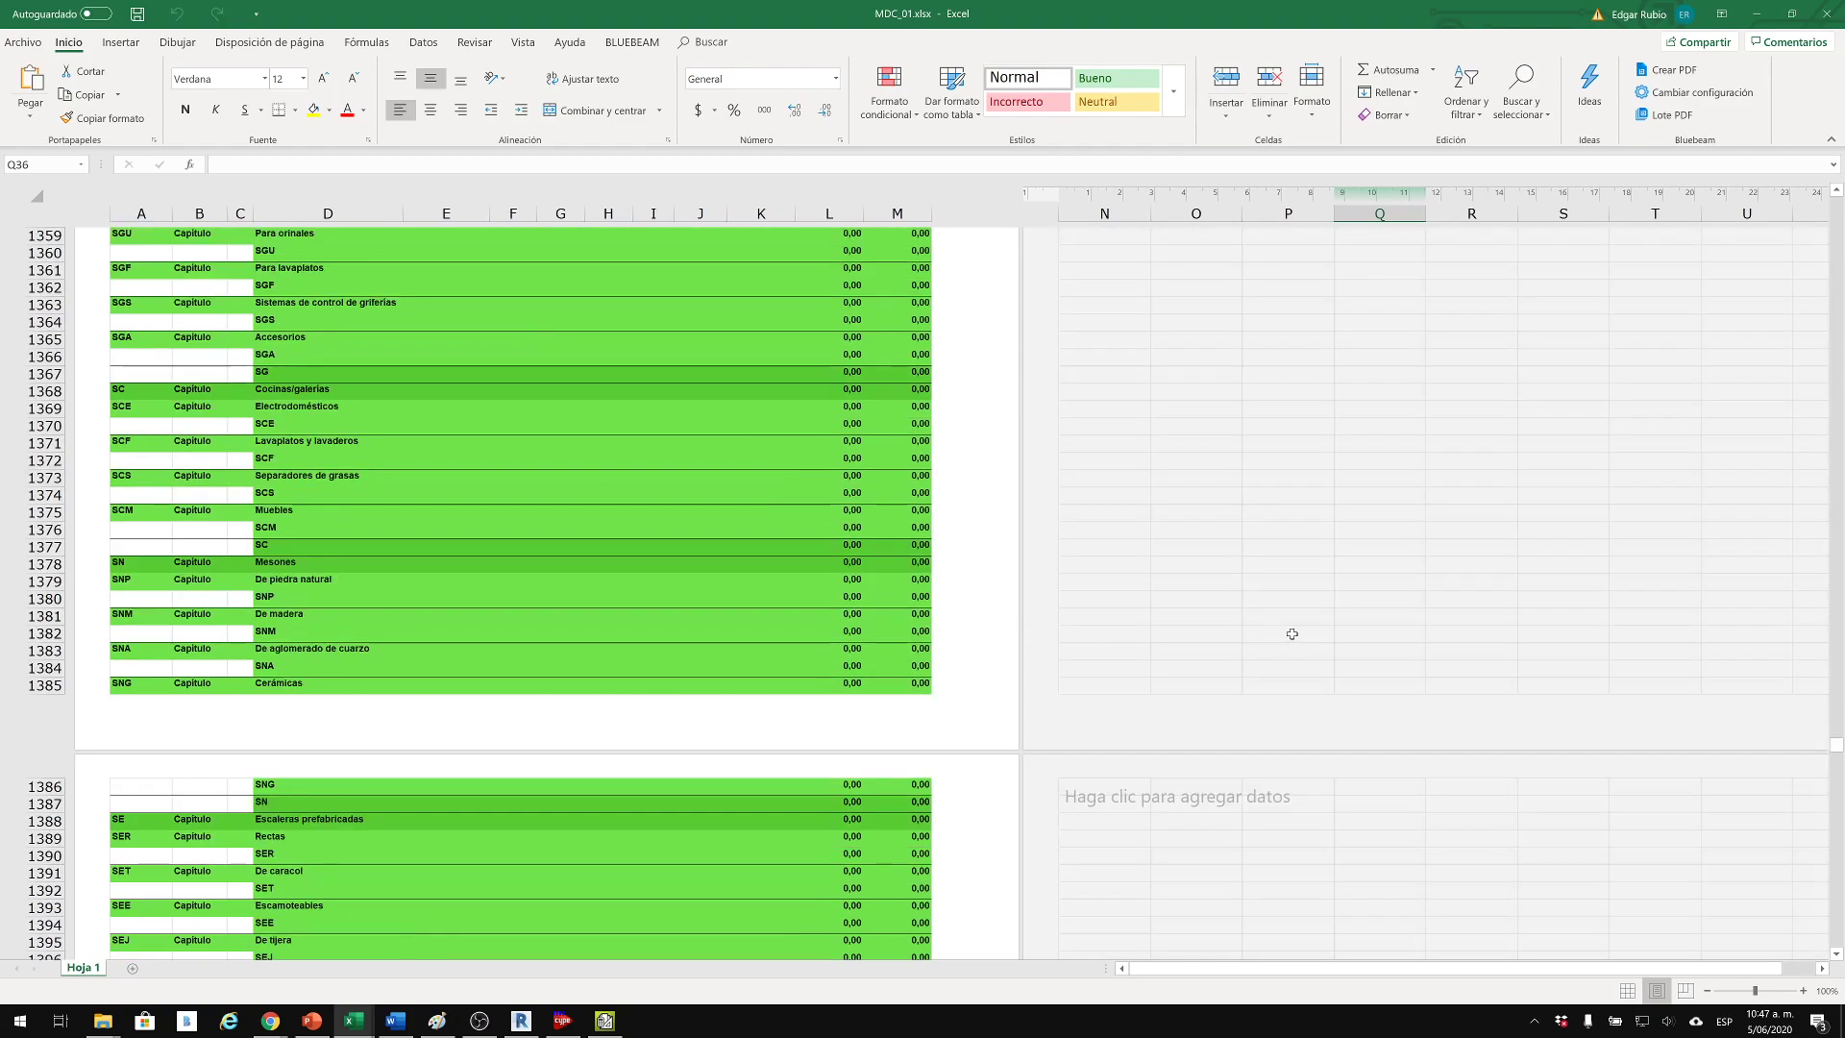
pyautogui.moveTo(1837, 751); pyautogui.dragTo(1837, 874)
pyautogui.scroll(-3, 470, 659)
pyautogui.scroll(-5, 253, 680)
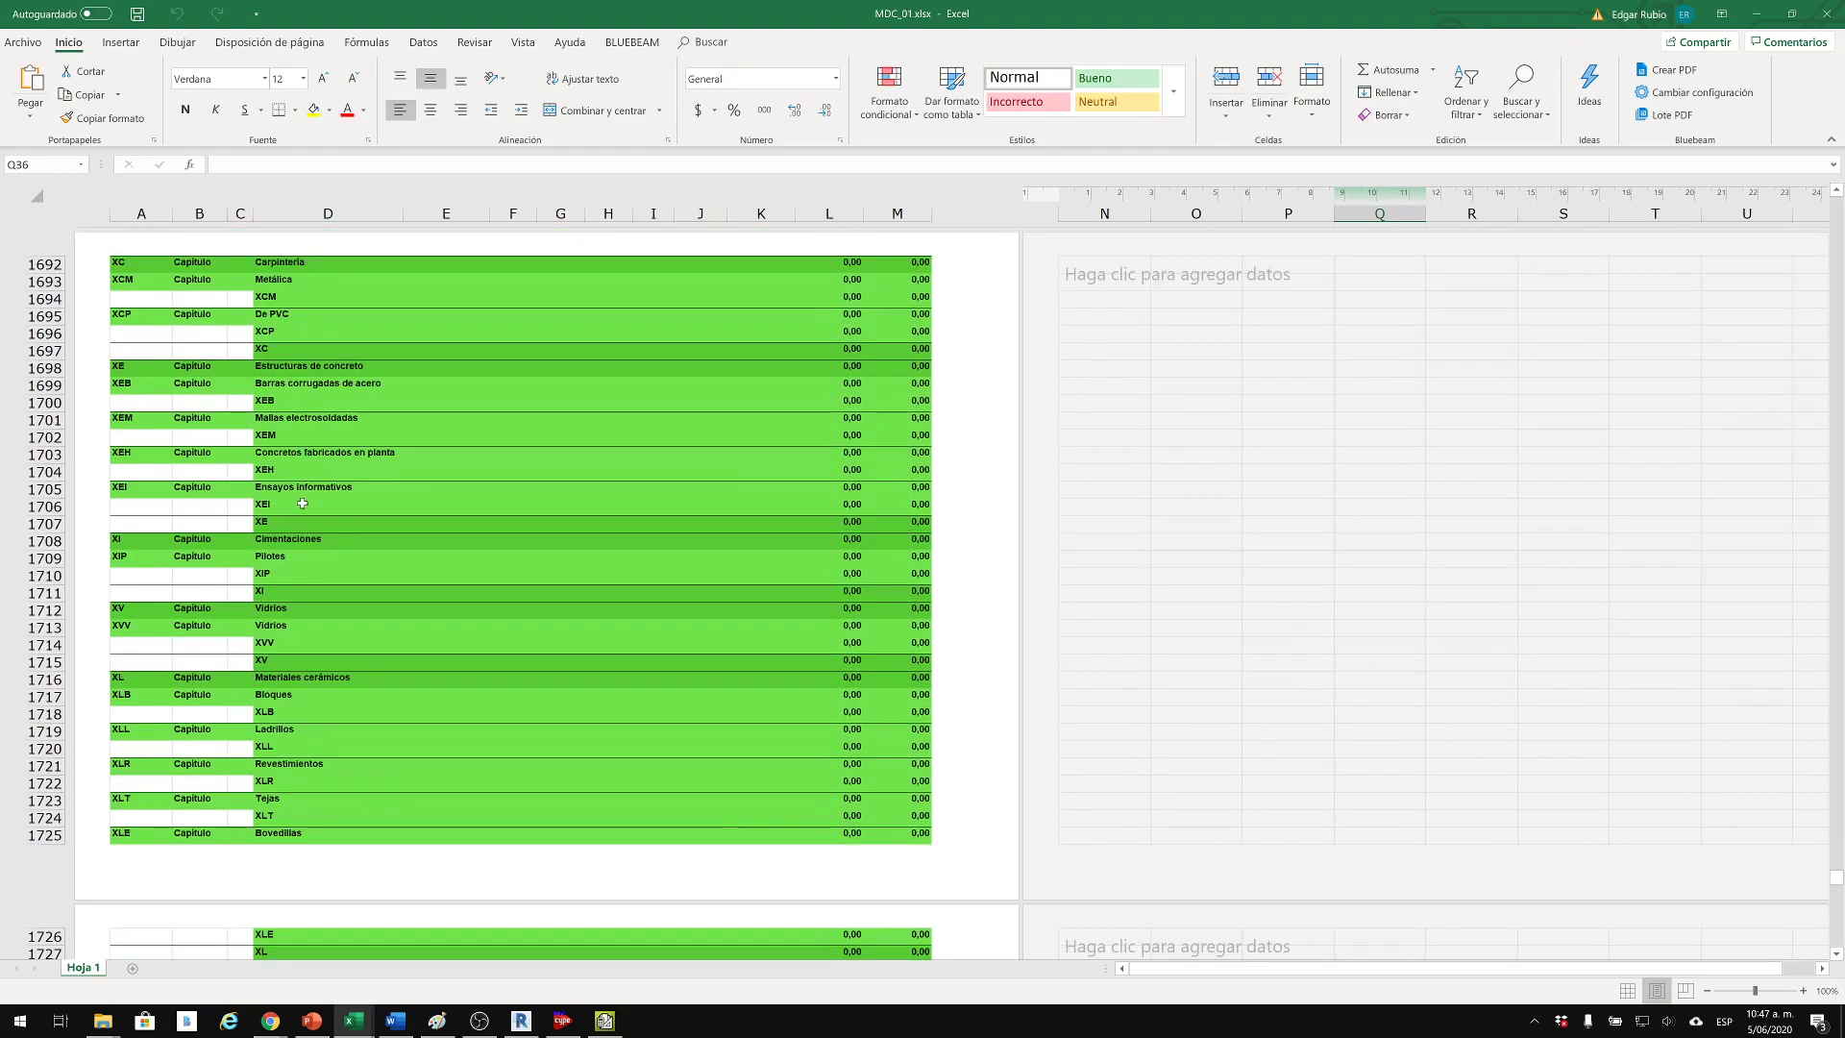
pyautogui.scroll(-19, 339, 575)
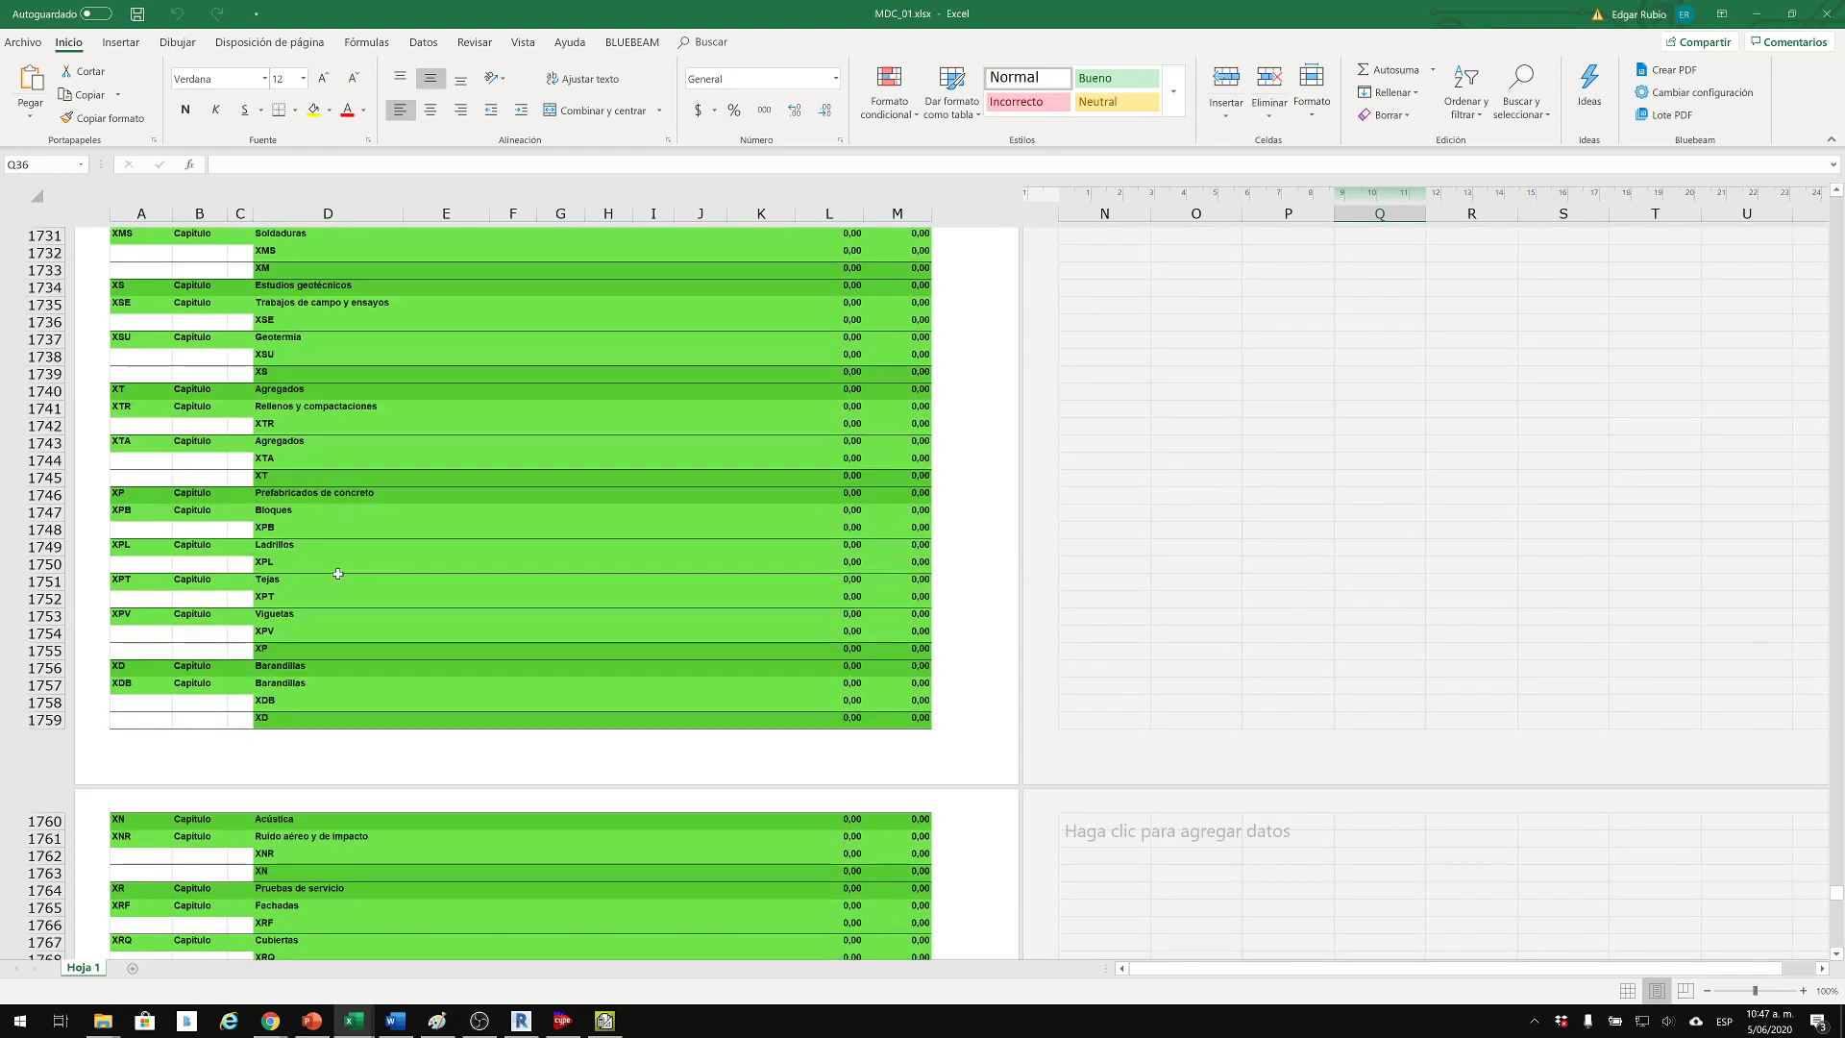
pyautogui.scroll(-20, 338, 574)
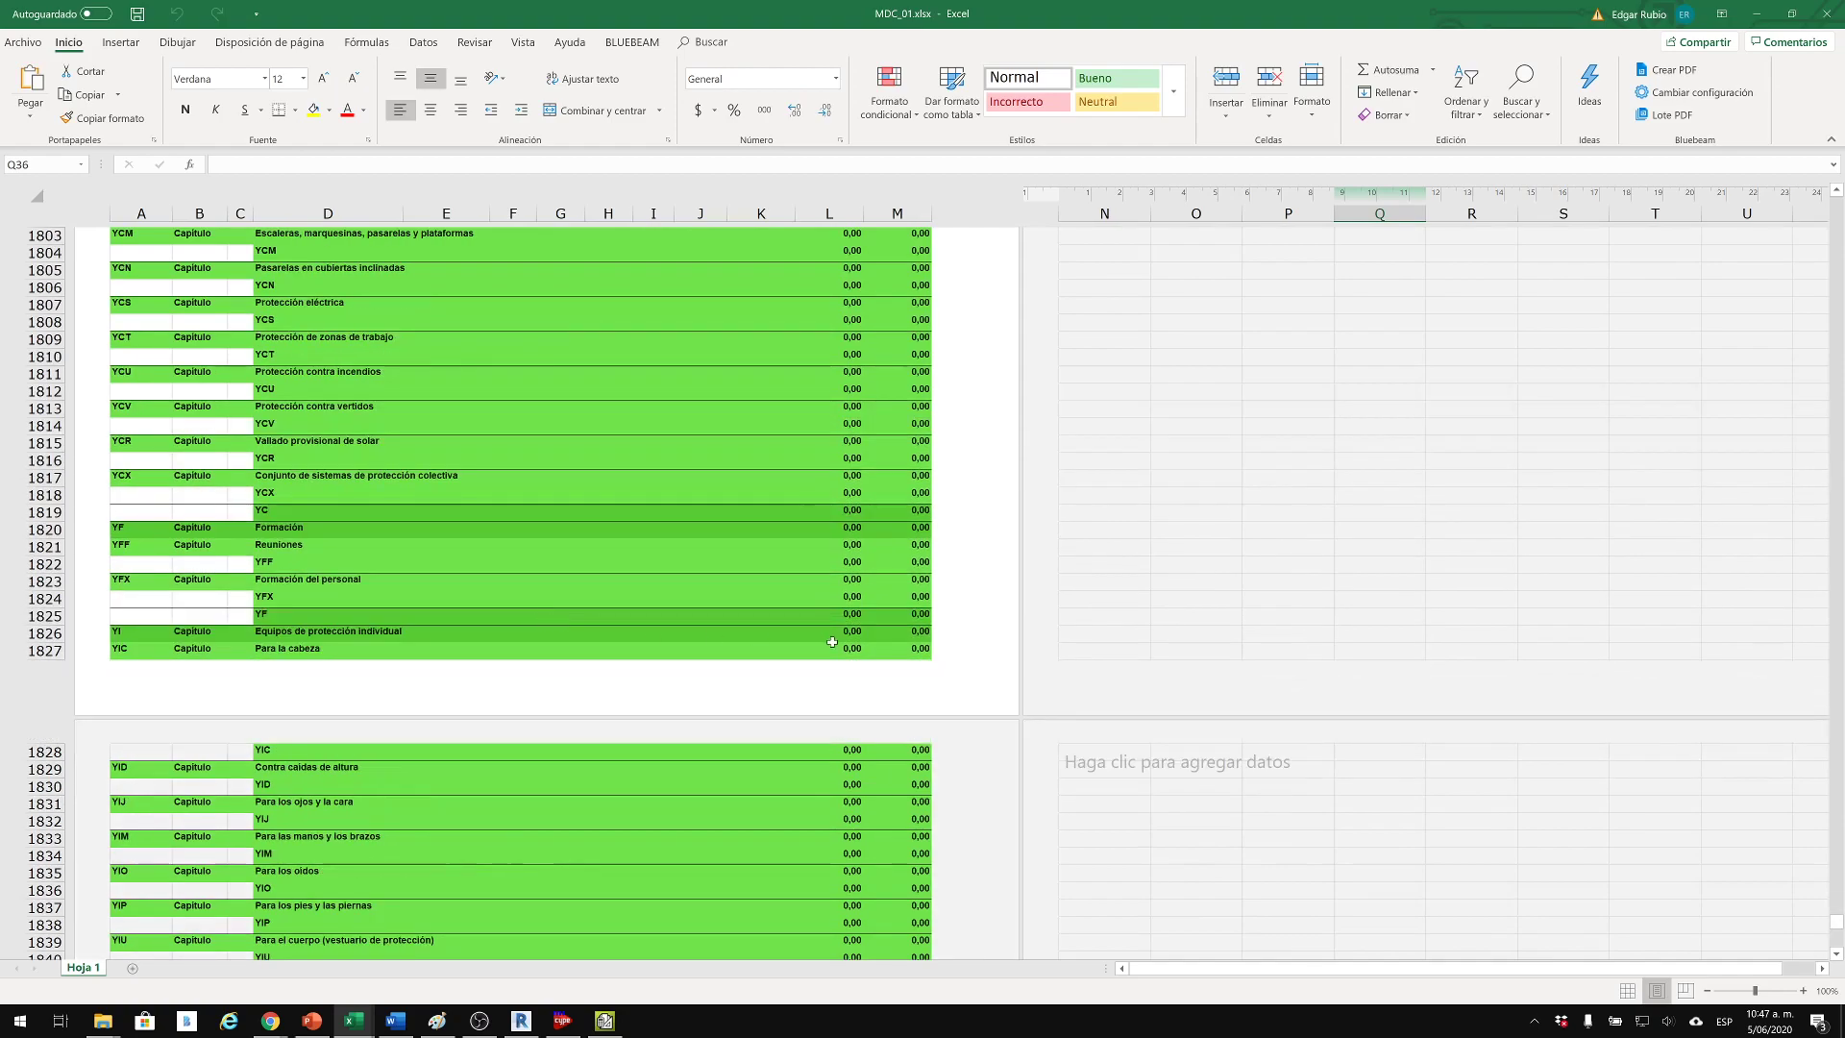
pyautogui.scroll(-13, 761, 647)
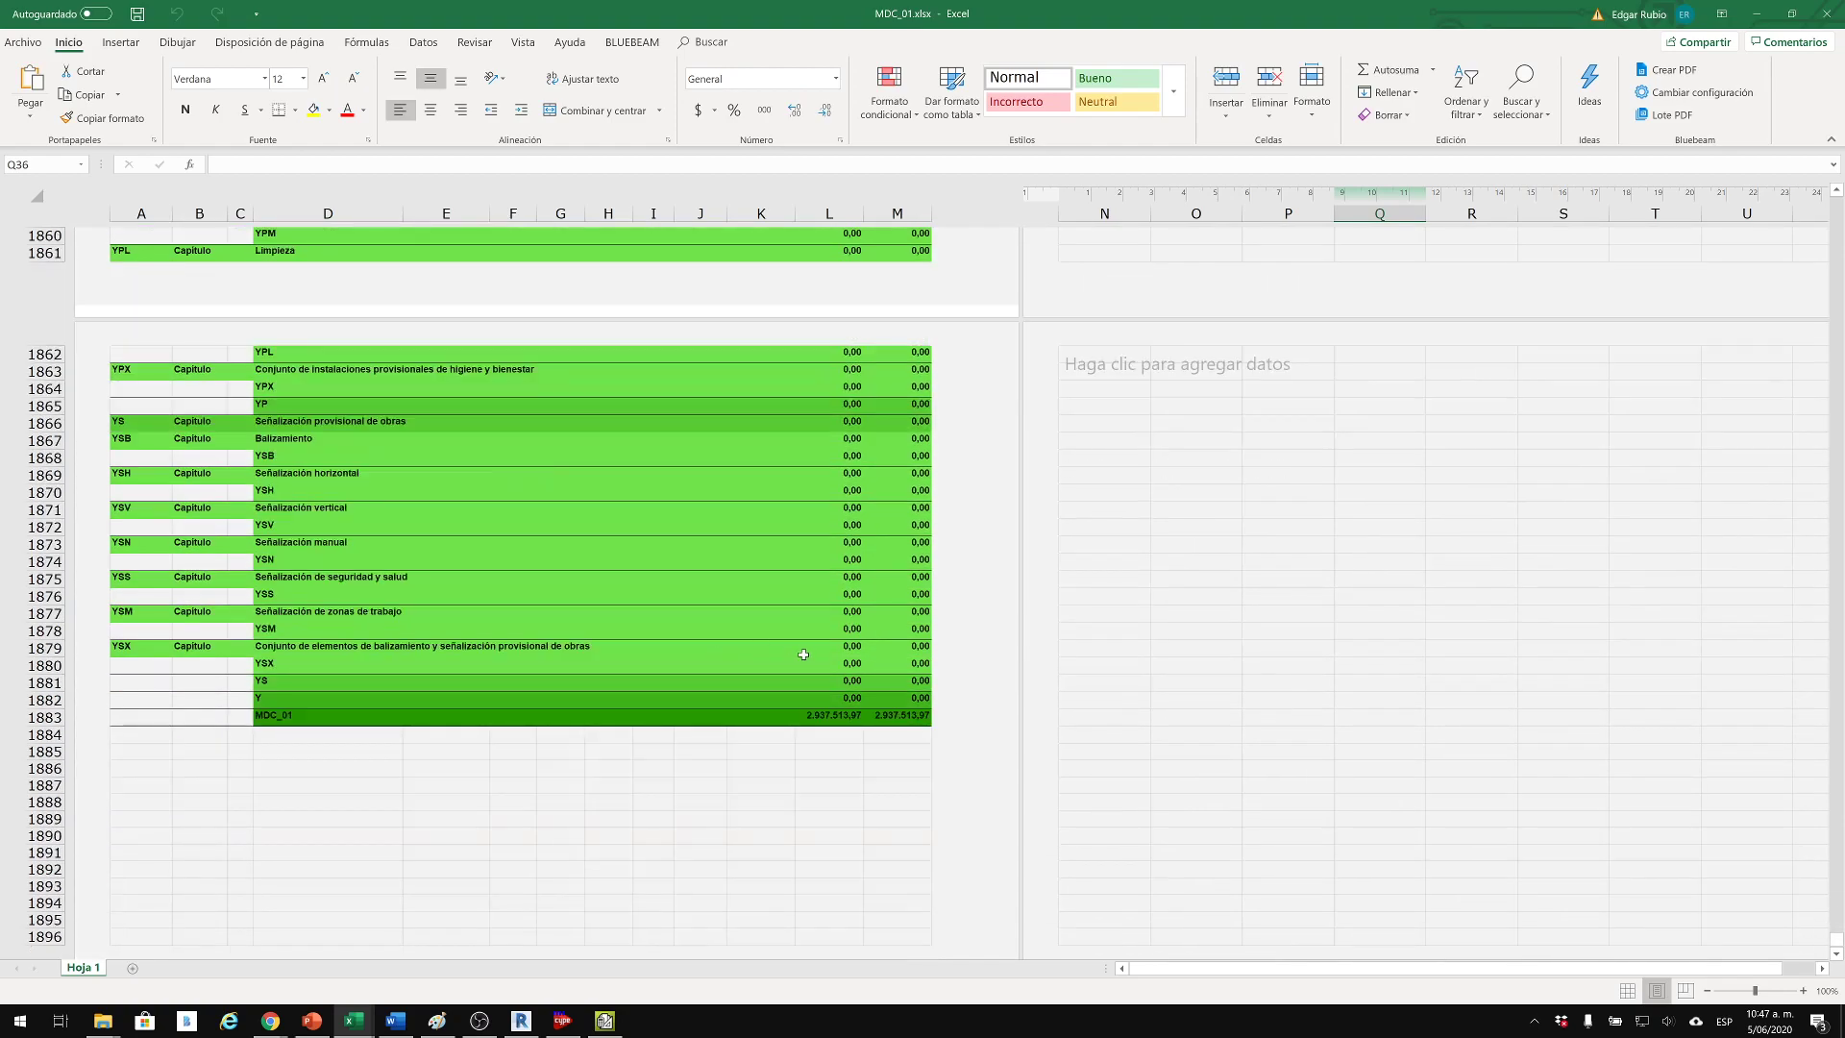
# Examine the formula of the overall total amount in the closing rows, and return to the start of the sheet.
pyautogui.moveTo(295, 681)
pyautogui.mouseDown()
pyautogui.moveTo(923, 723)
pyautogui.moveTo(406, 664)
pyautogui.moveTo(313, 672)
pyautogui.mouseUp()
pyautogui.click(923, 721)
pyautogui.click(829, 769)
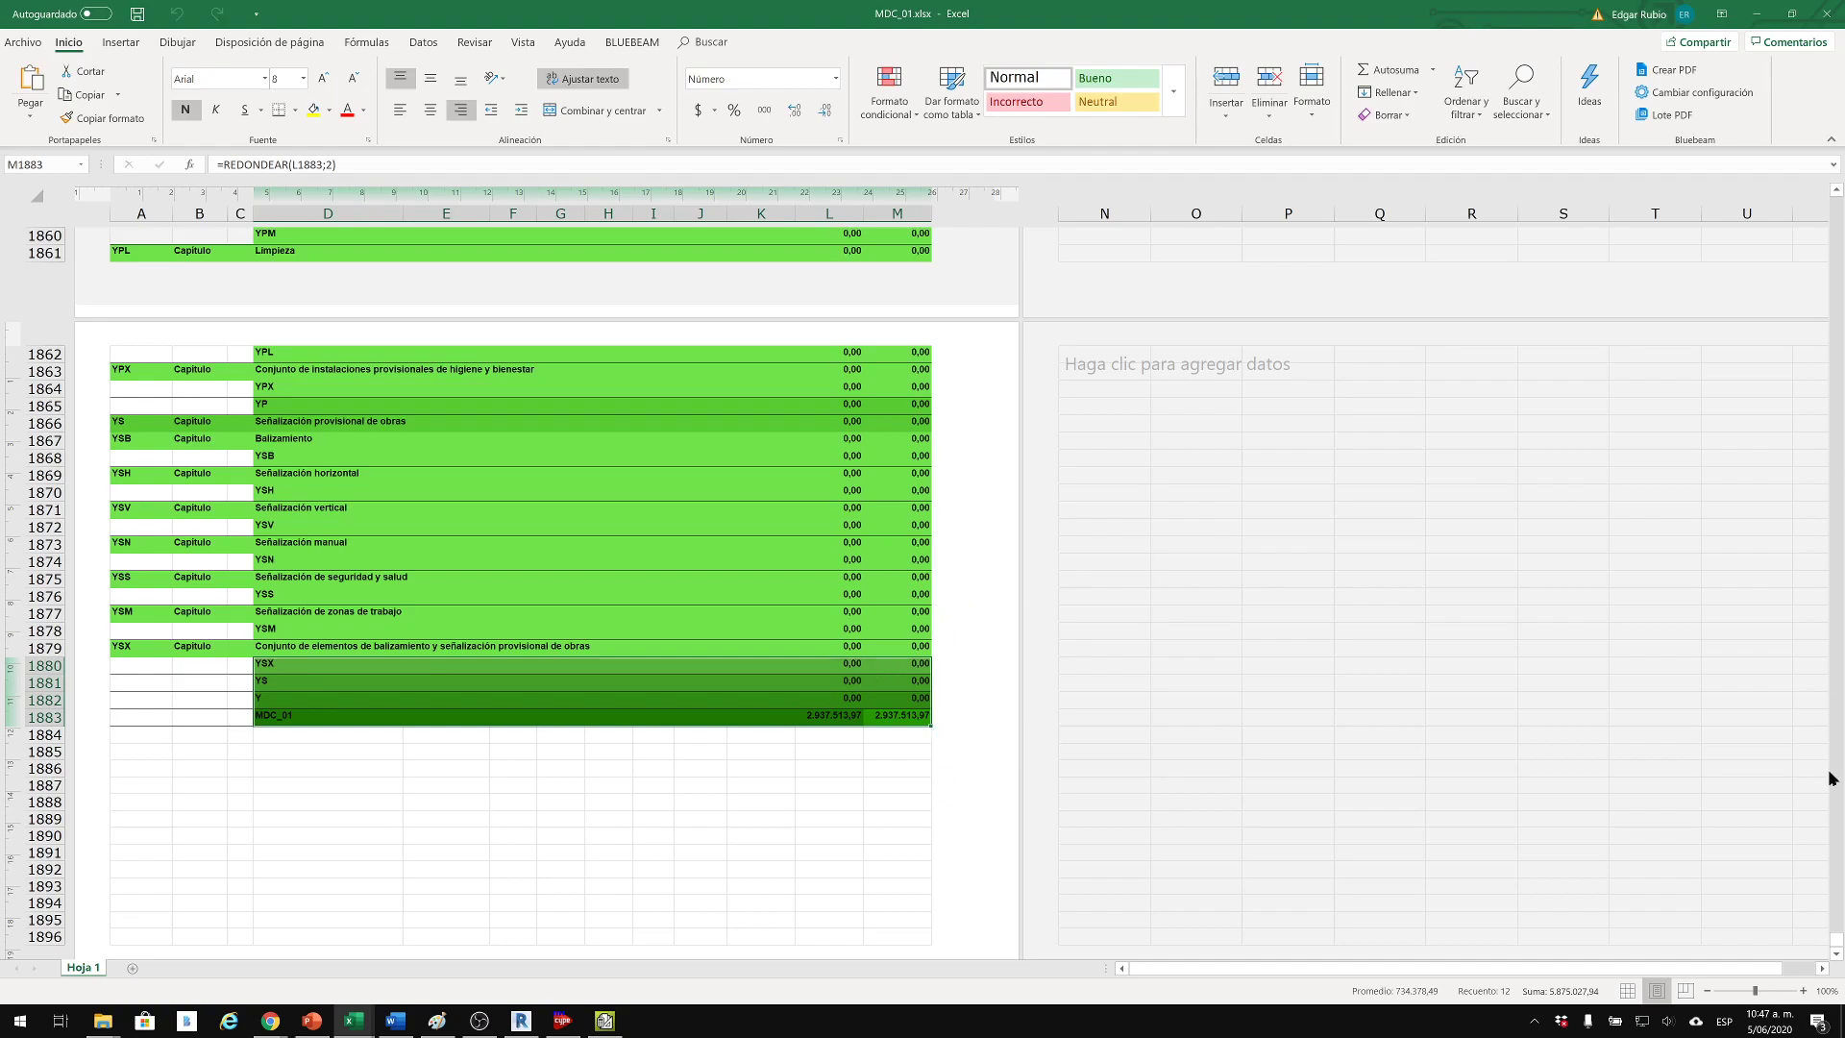
pyautogui.scroll(7, 1832, 734)
pyautogui.moveTo(1841, 943); pyautogui.dragTo(1842, 898)
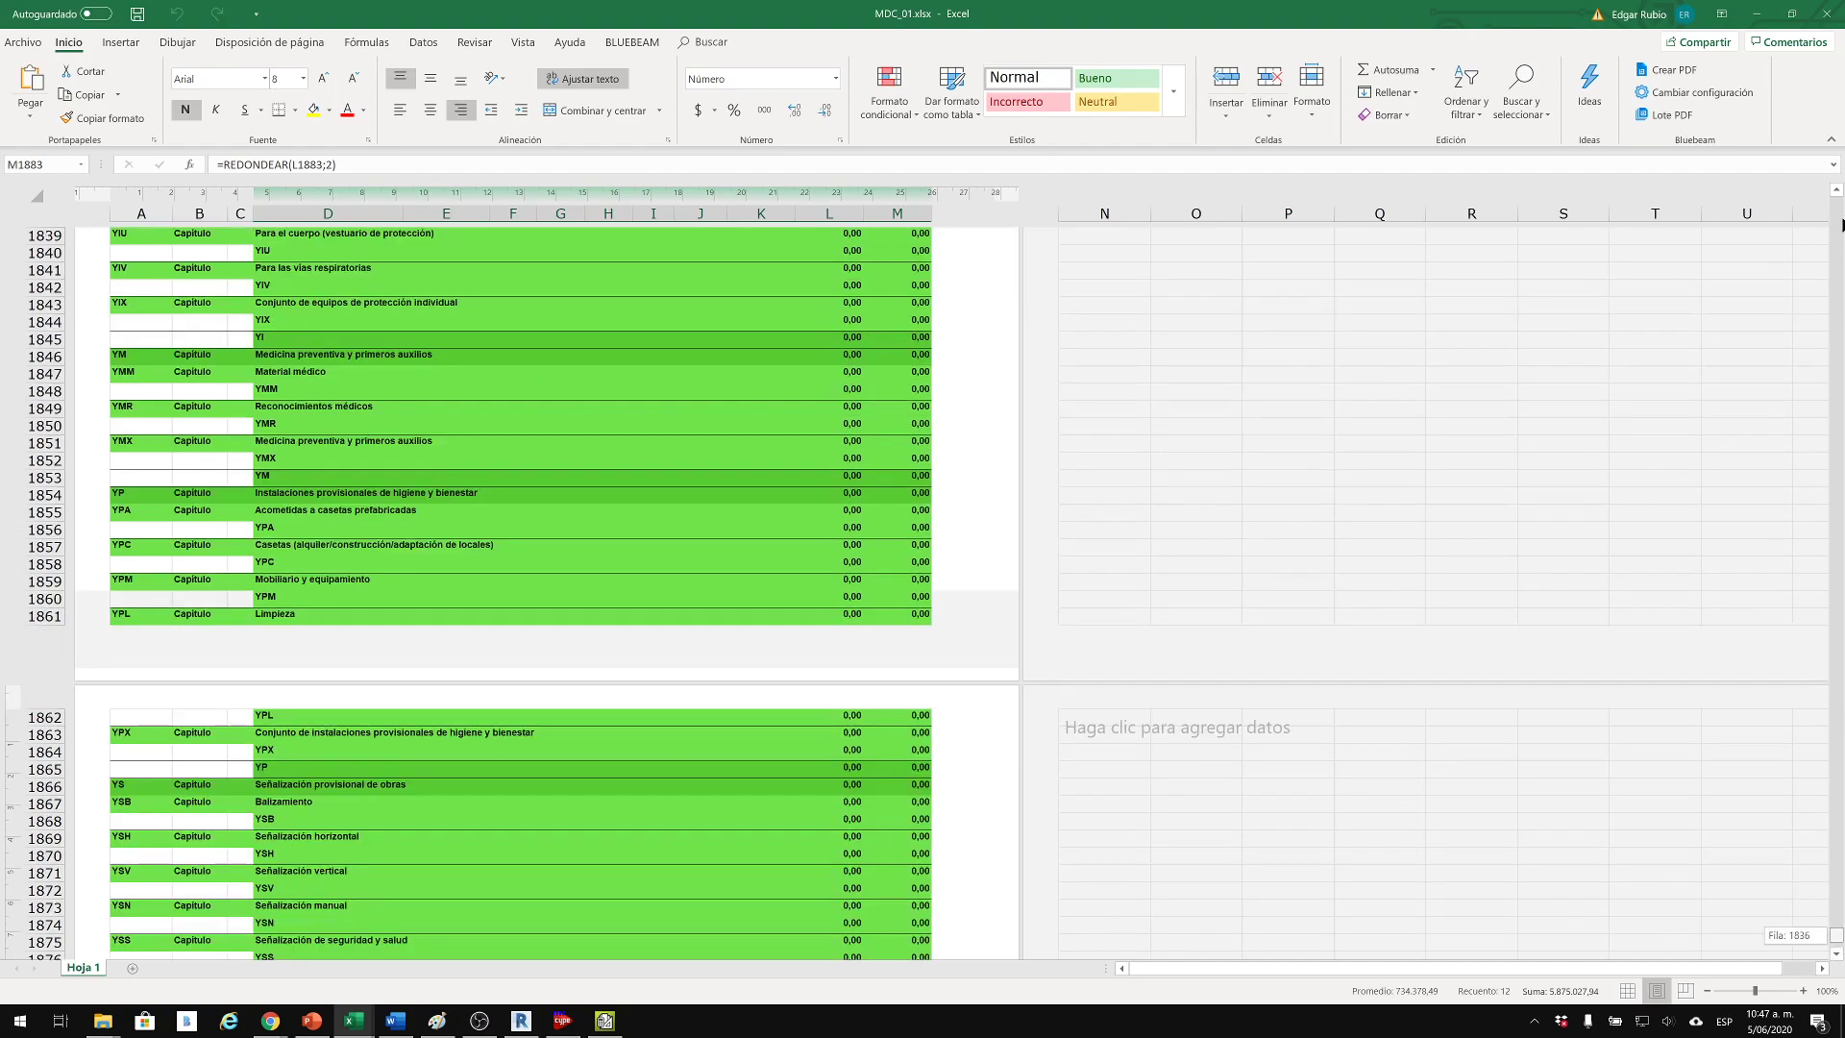
pyautogui.moveTo(1841, 130); pyautogui.dragTo(1834, 198)
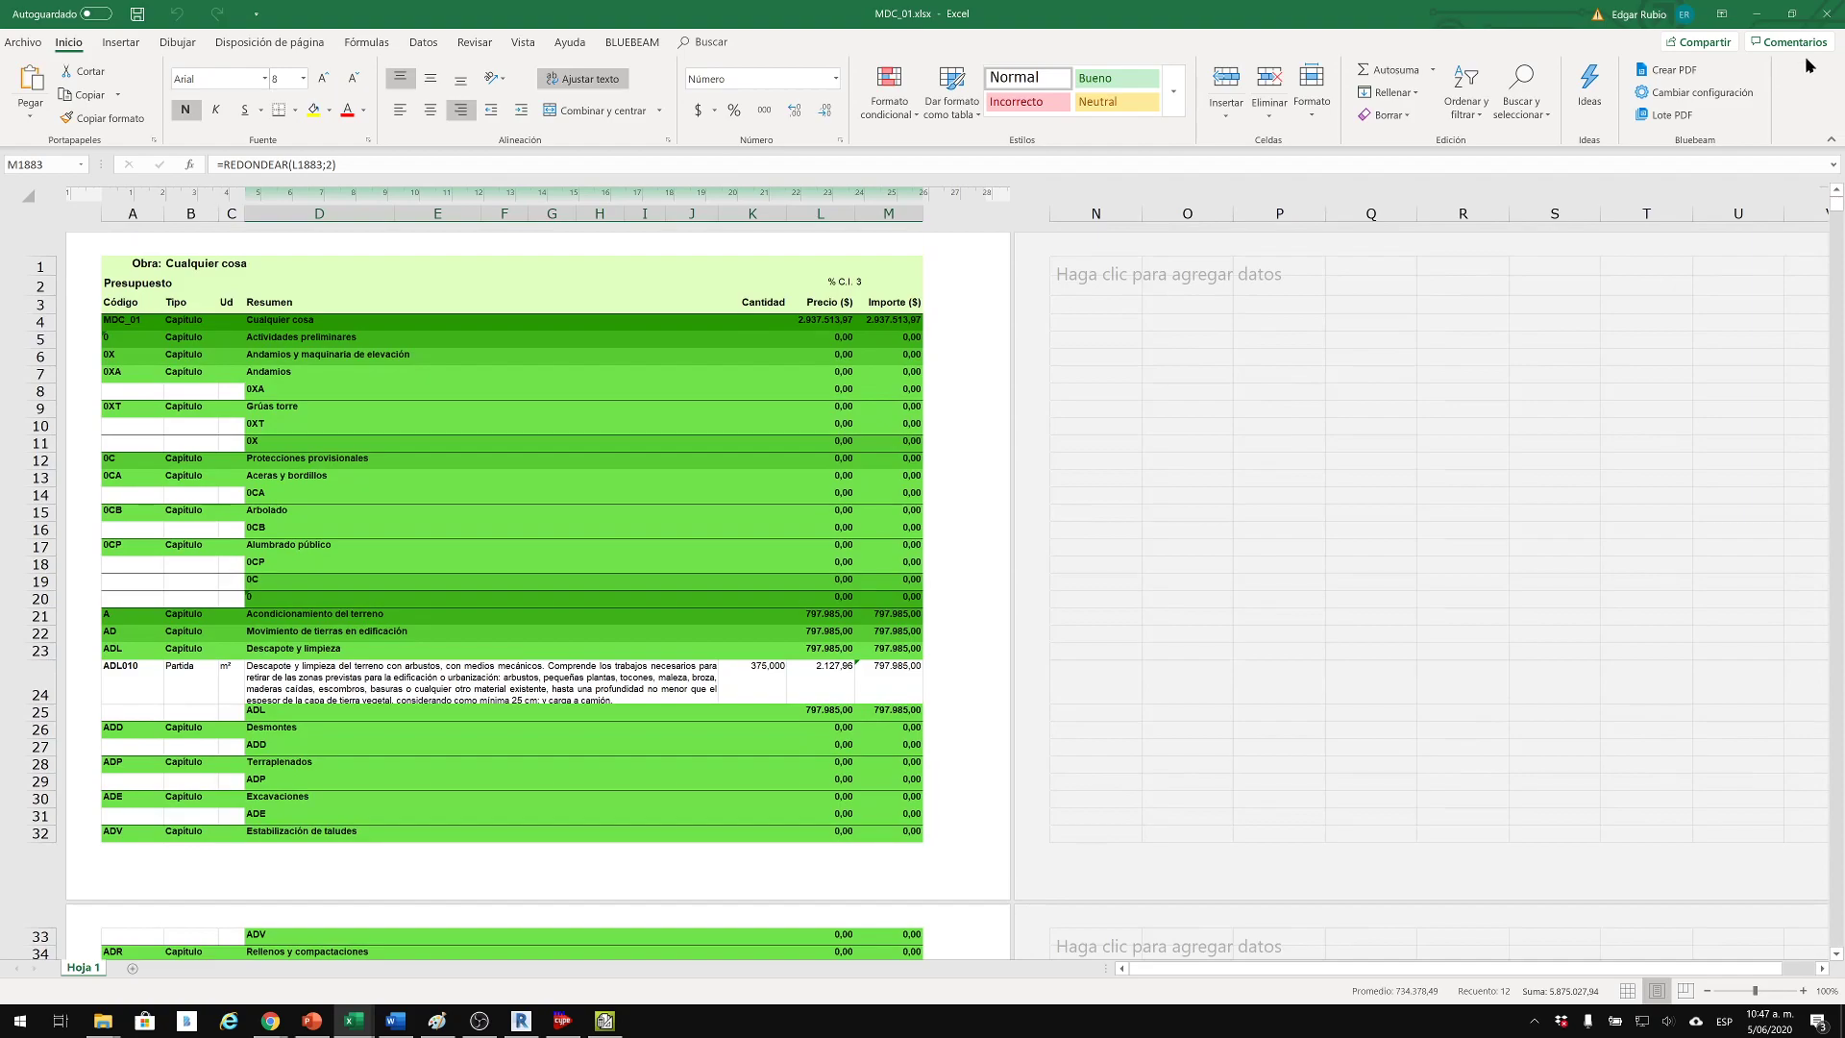
# Close the exported workbook, Arquímedes and the MCSV viewer, and clear the other Excel and browser windows from the desktop.
pyautogui.click(1826, 9)
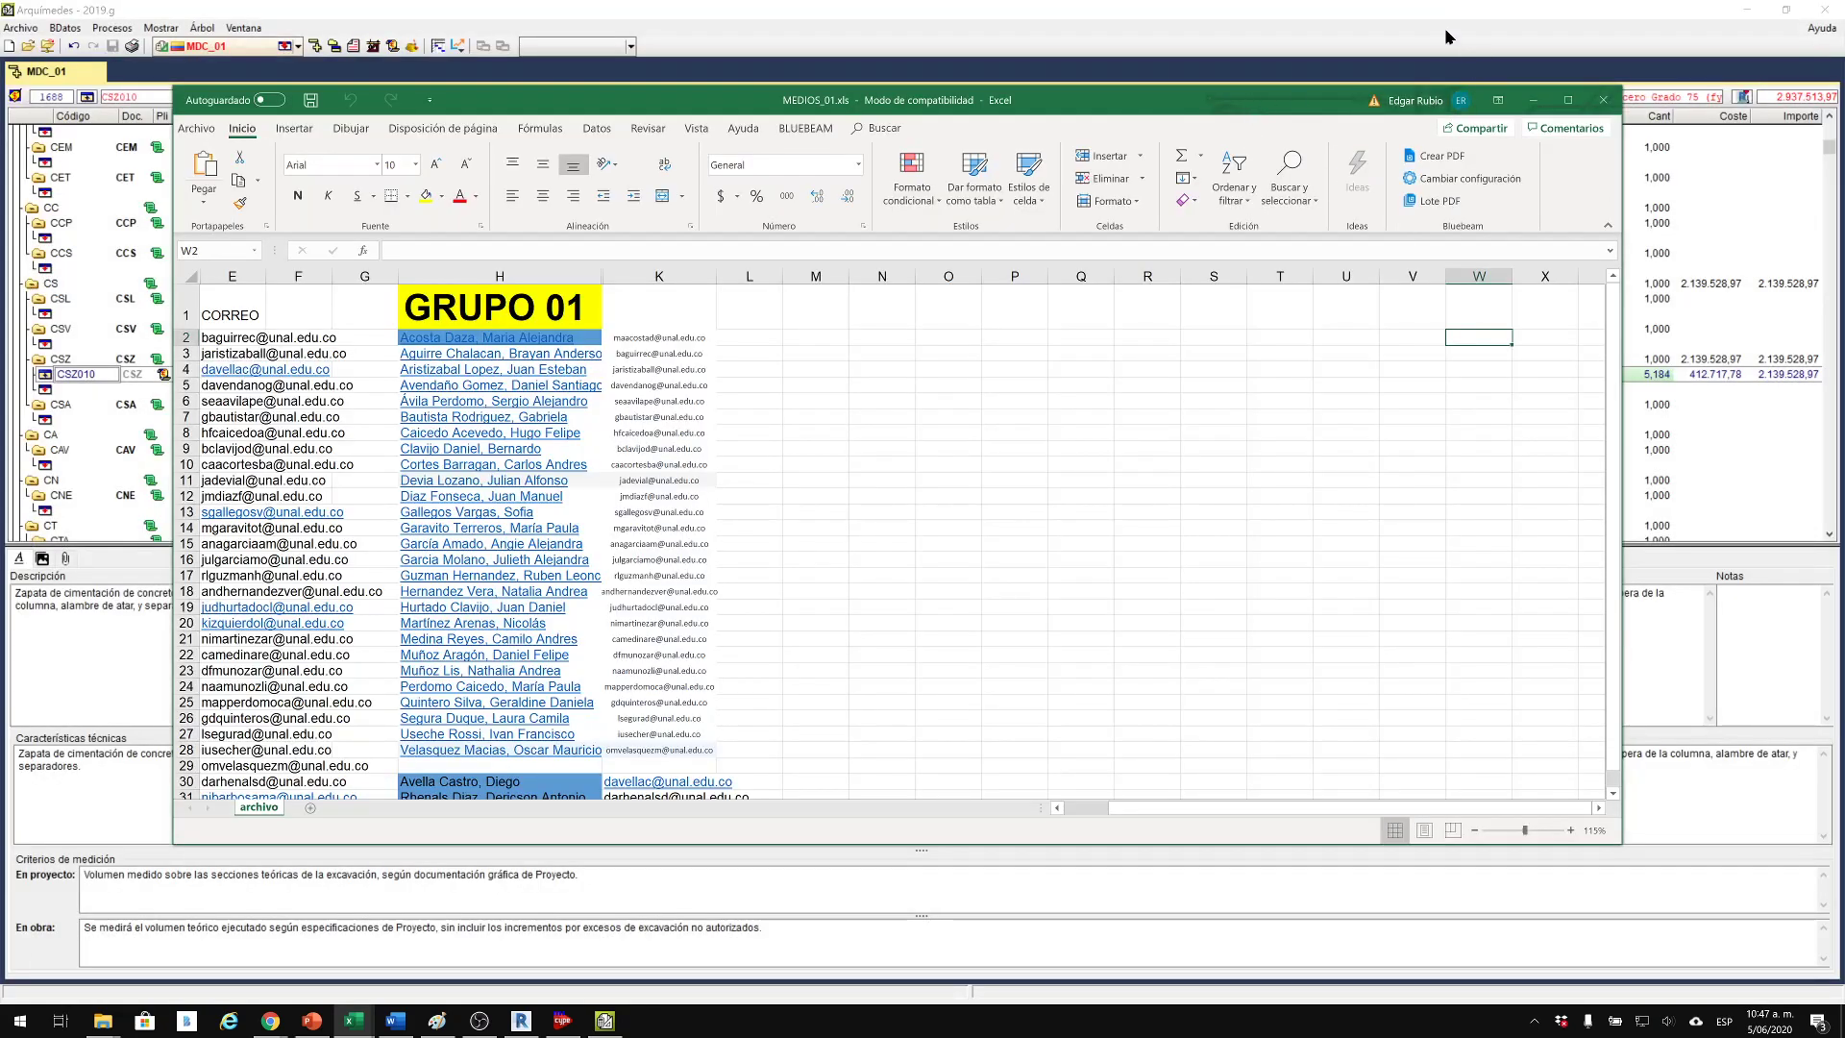
pyautogui.click(1449, 36)
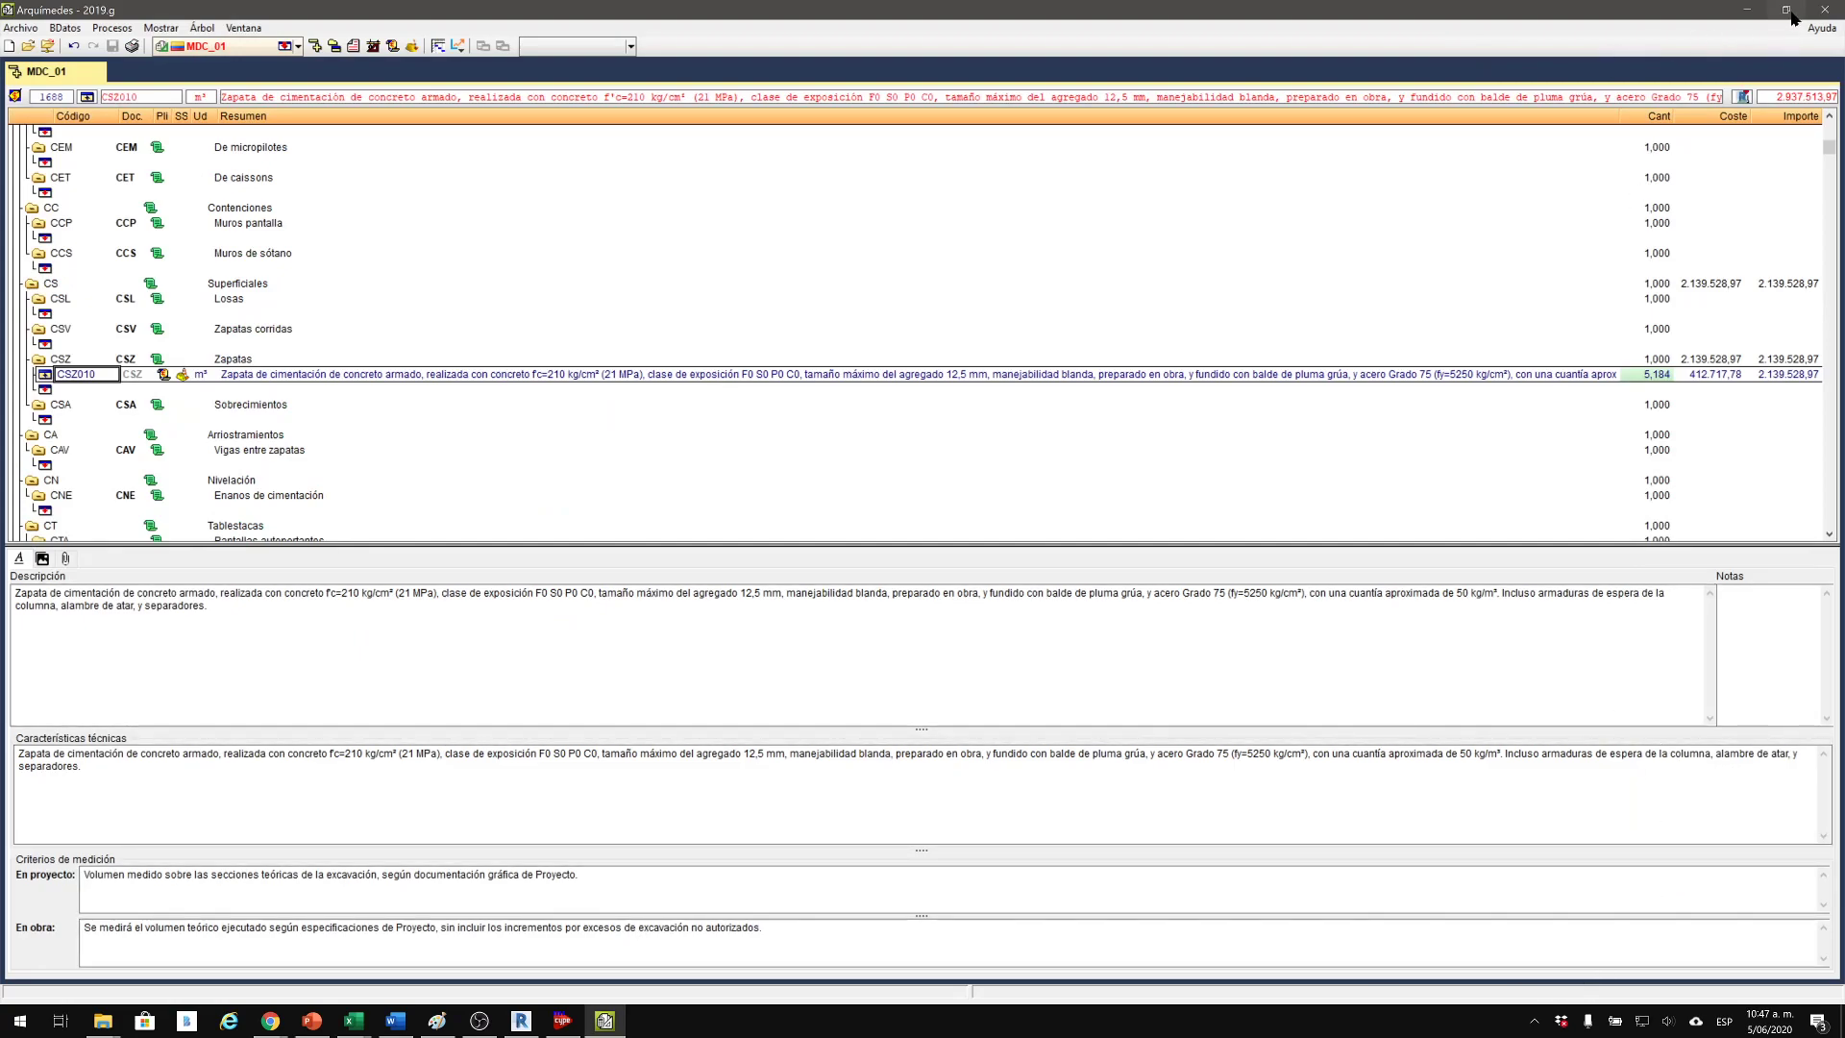
pyautogui.click(1825, 11)
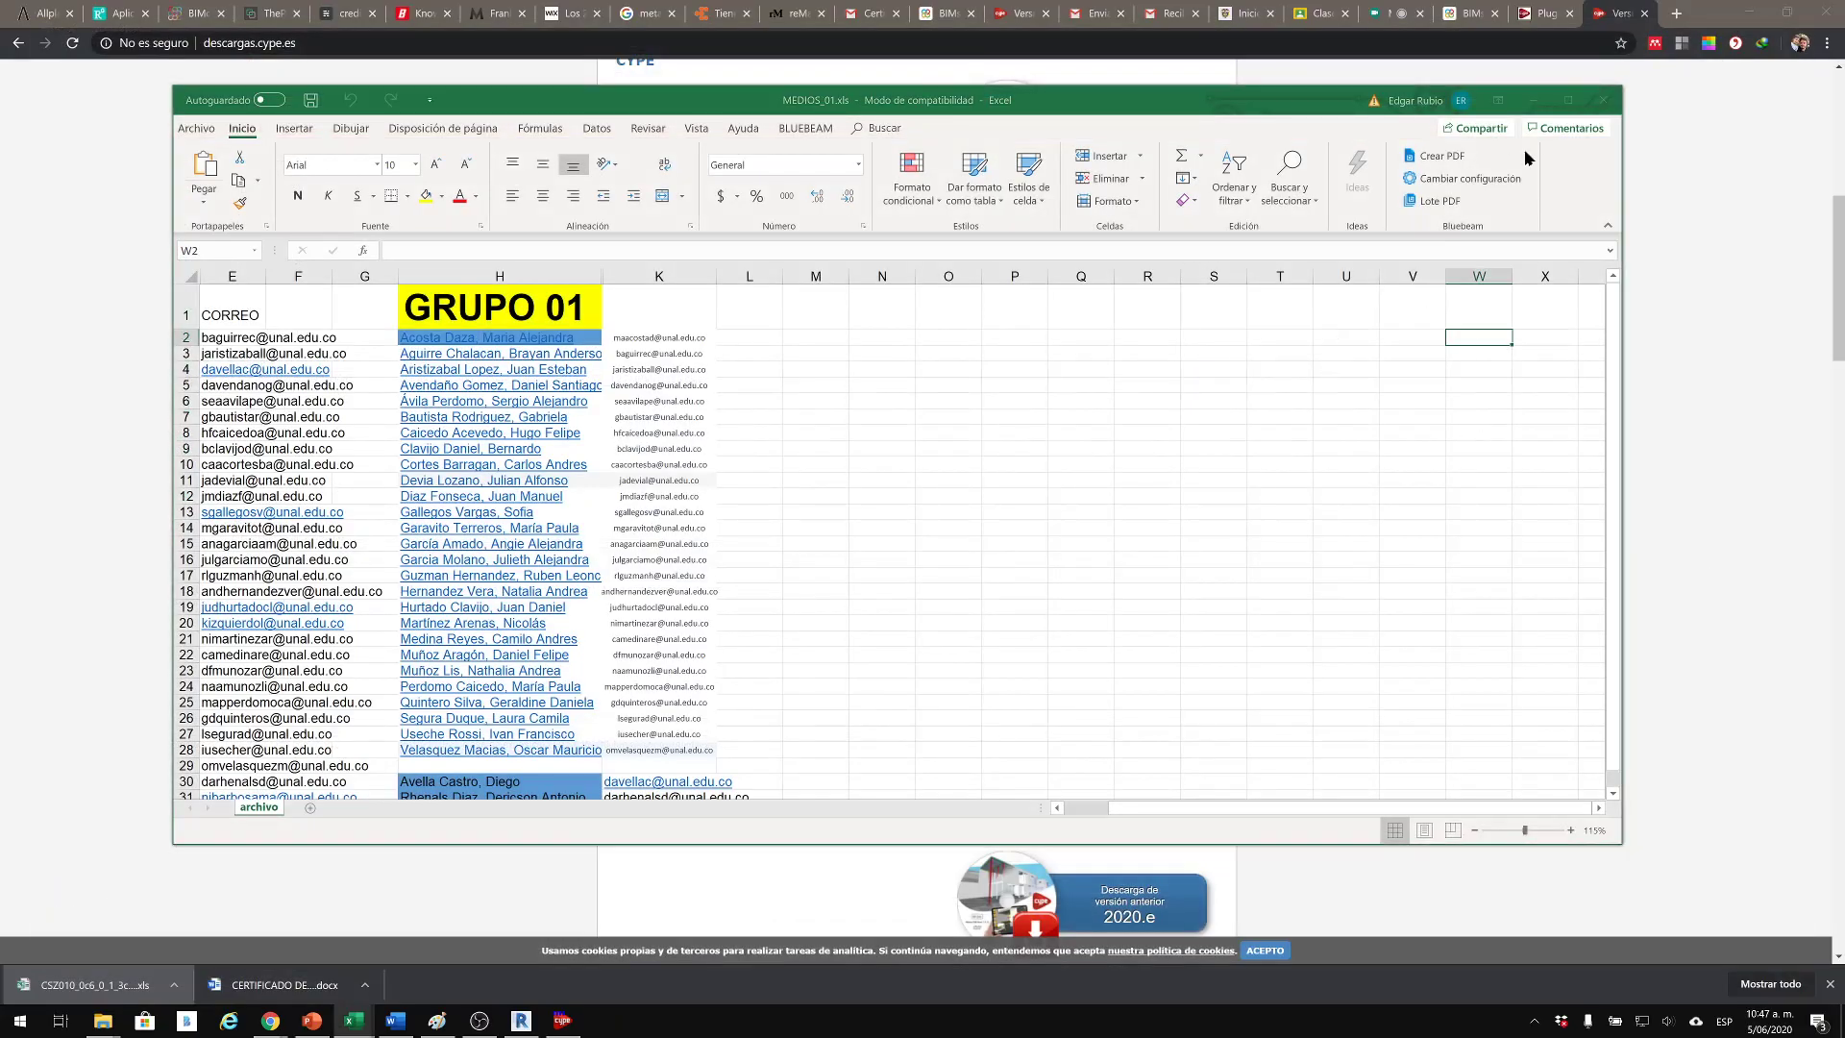
pyautogui.click(1534, 100)
pyautogui.click(1763, 12)
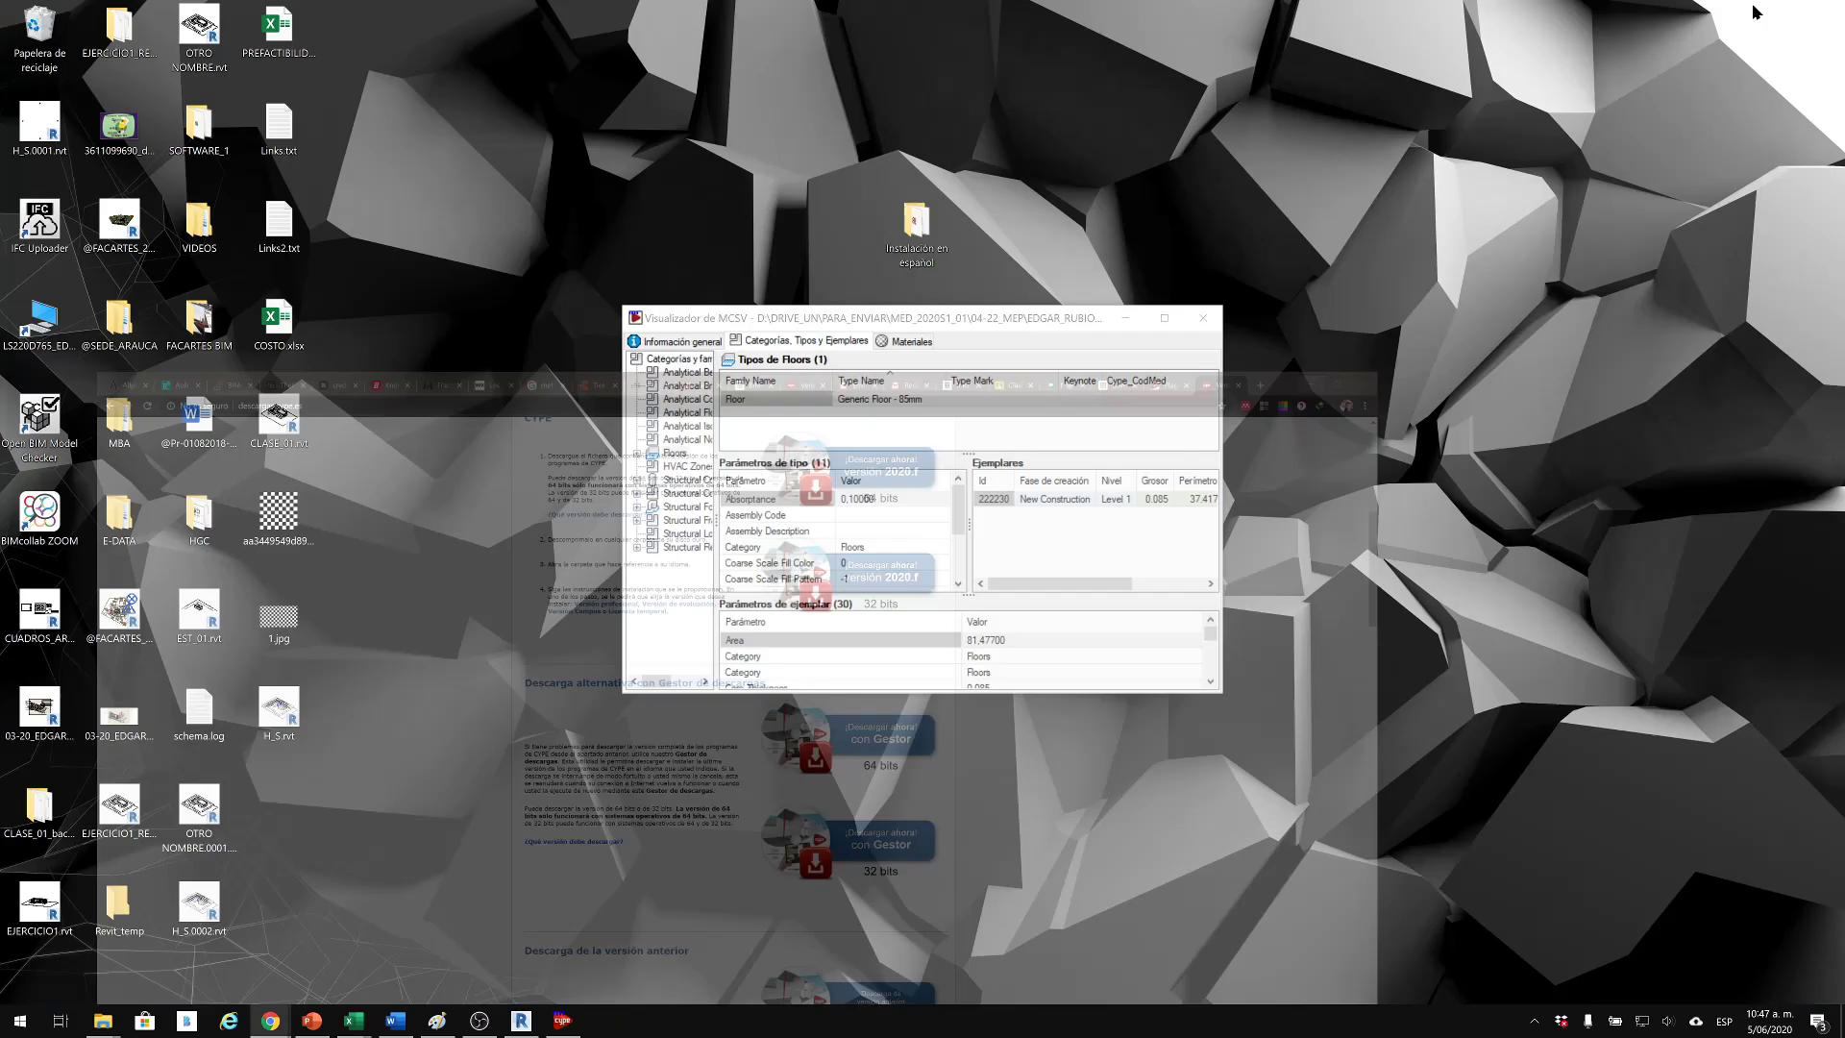
pyautogui.click(1200, 318)
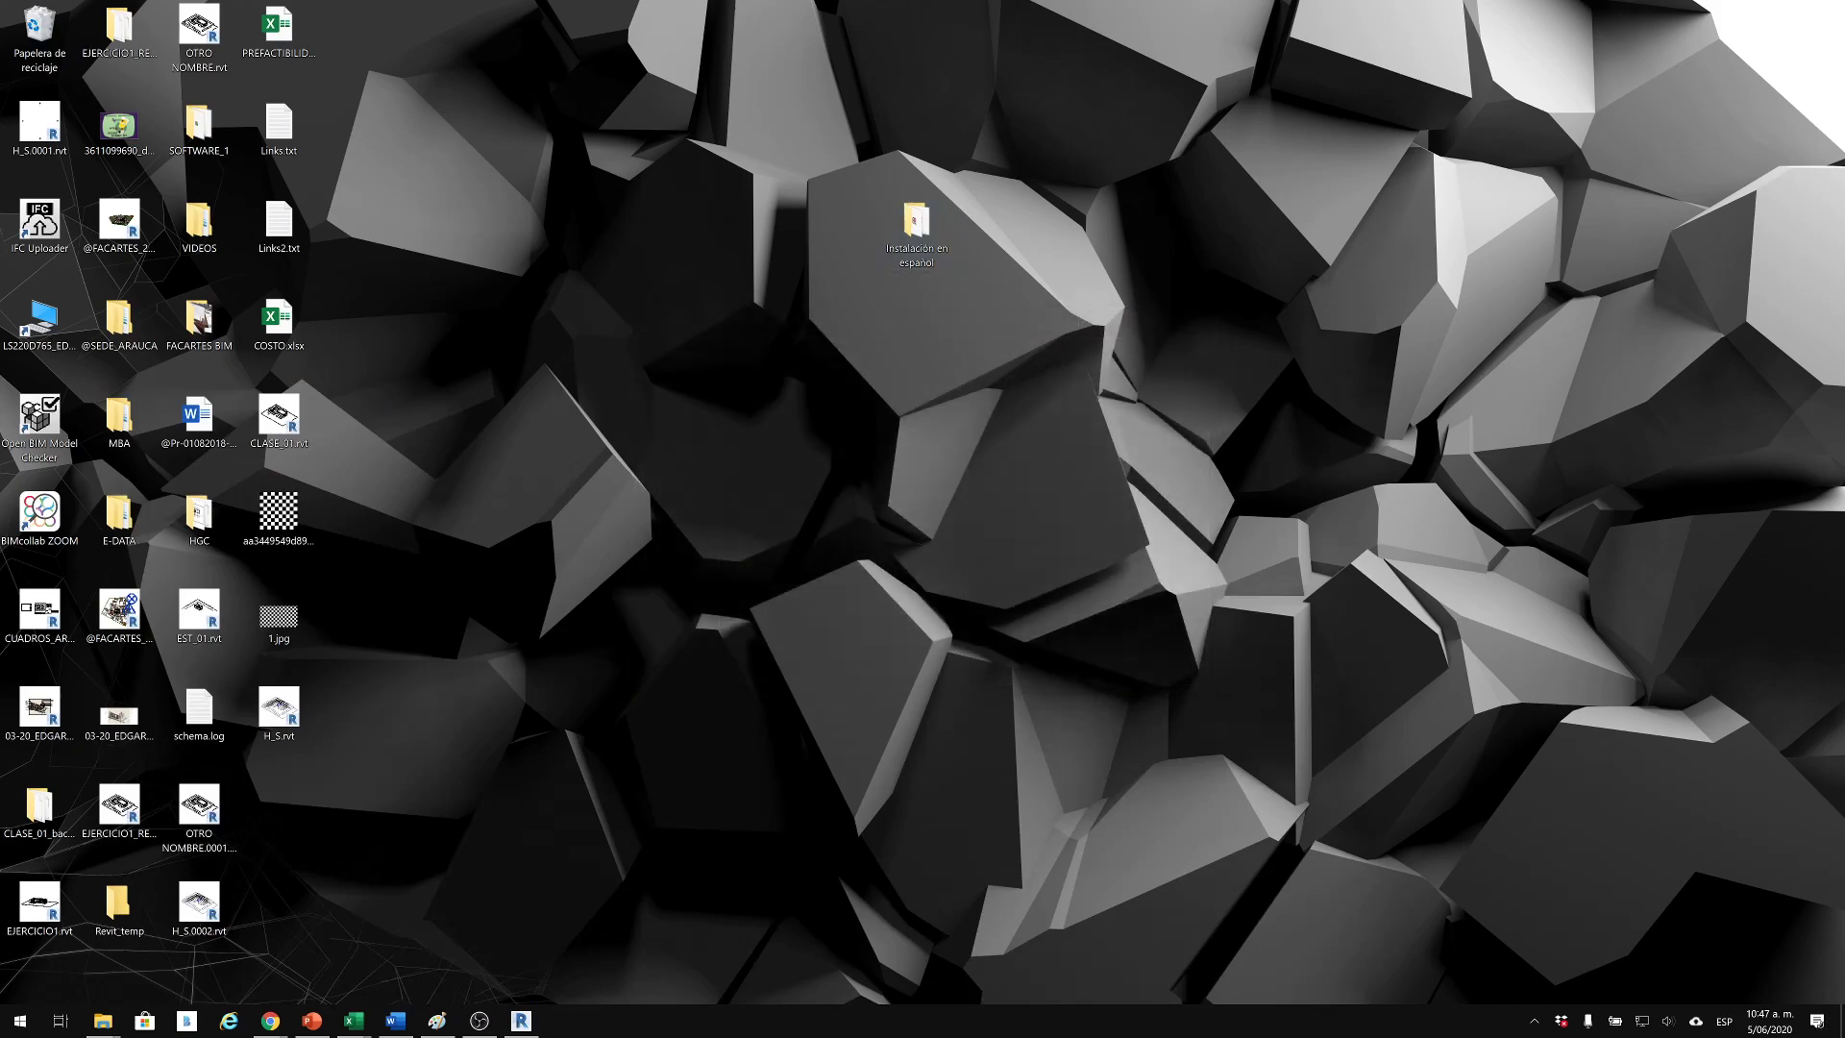
# Switch to the CYPE 2019 launcher and start Predimensionadores de mediciones y presupuestos from the Gestión programs.
pyautogui.click(1535, 1021)
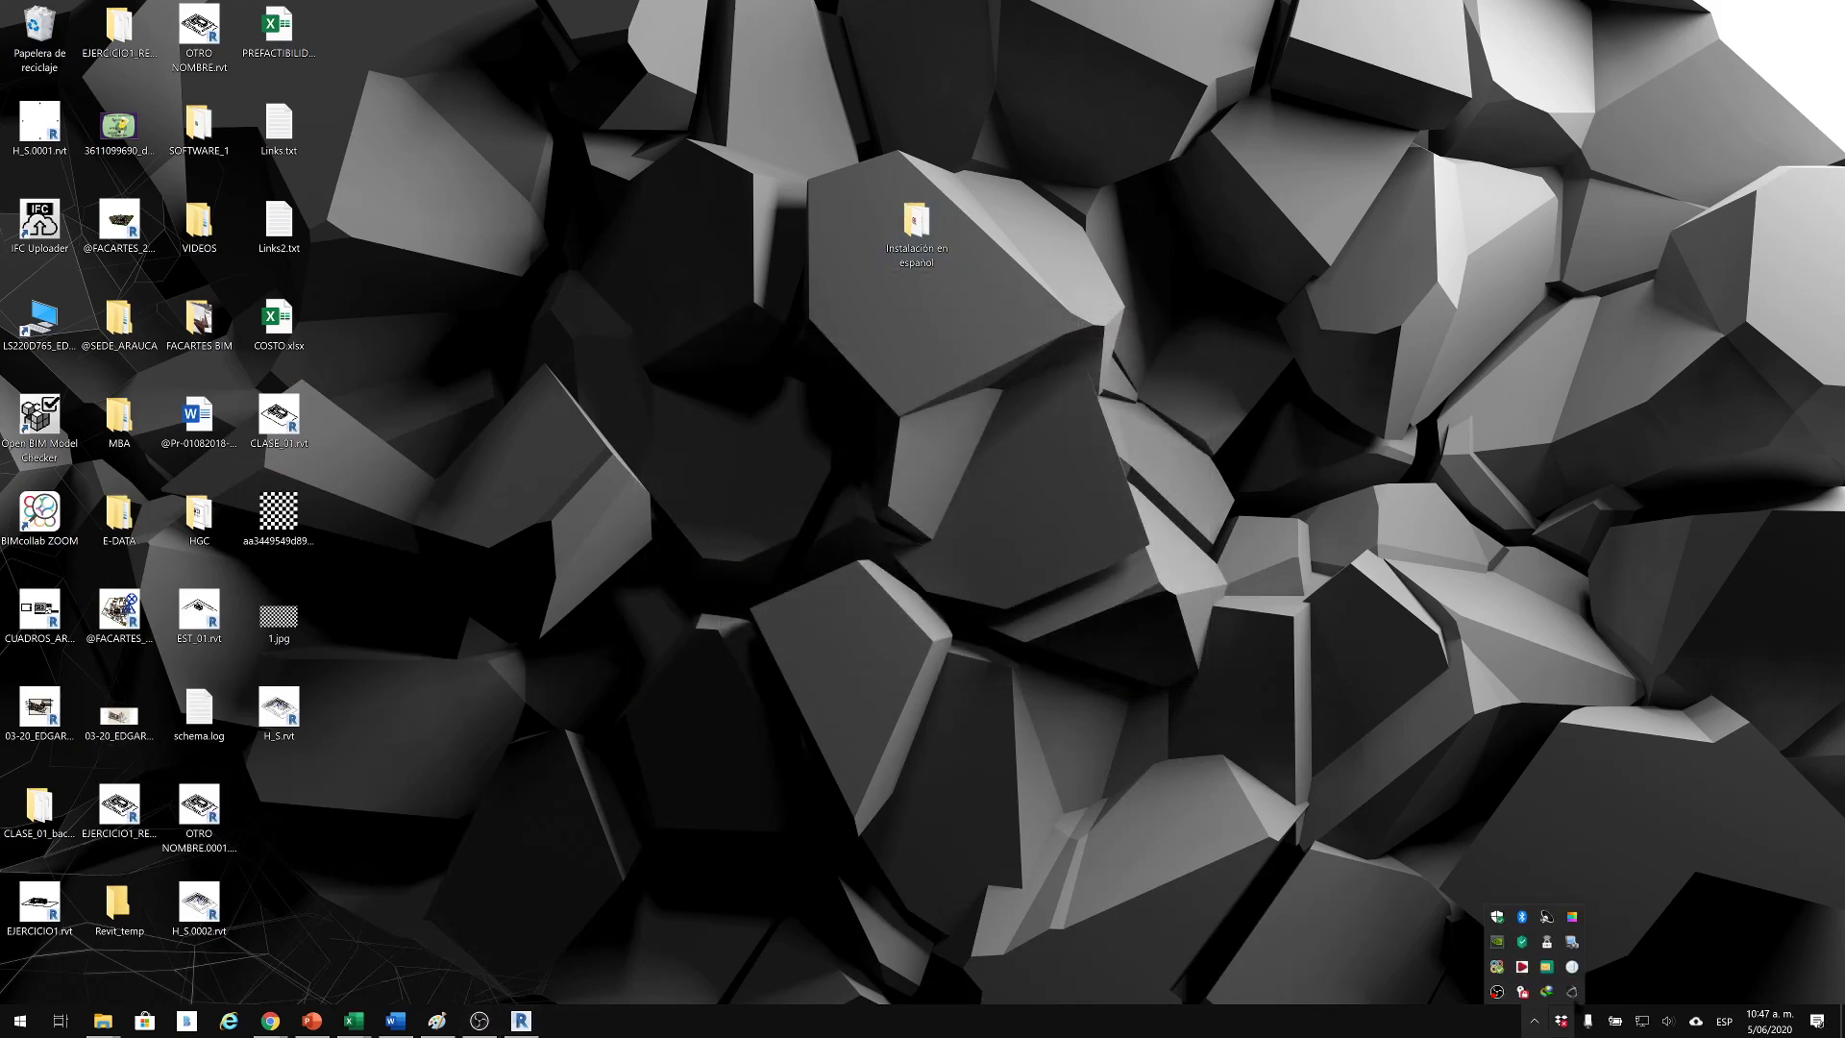
pyautogui.click(1523, 969)
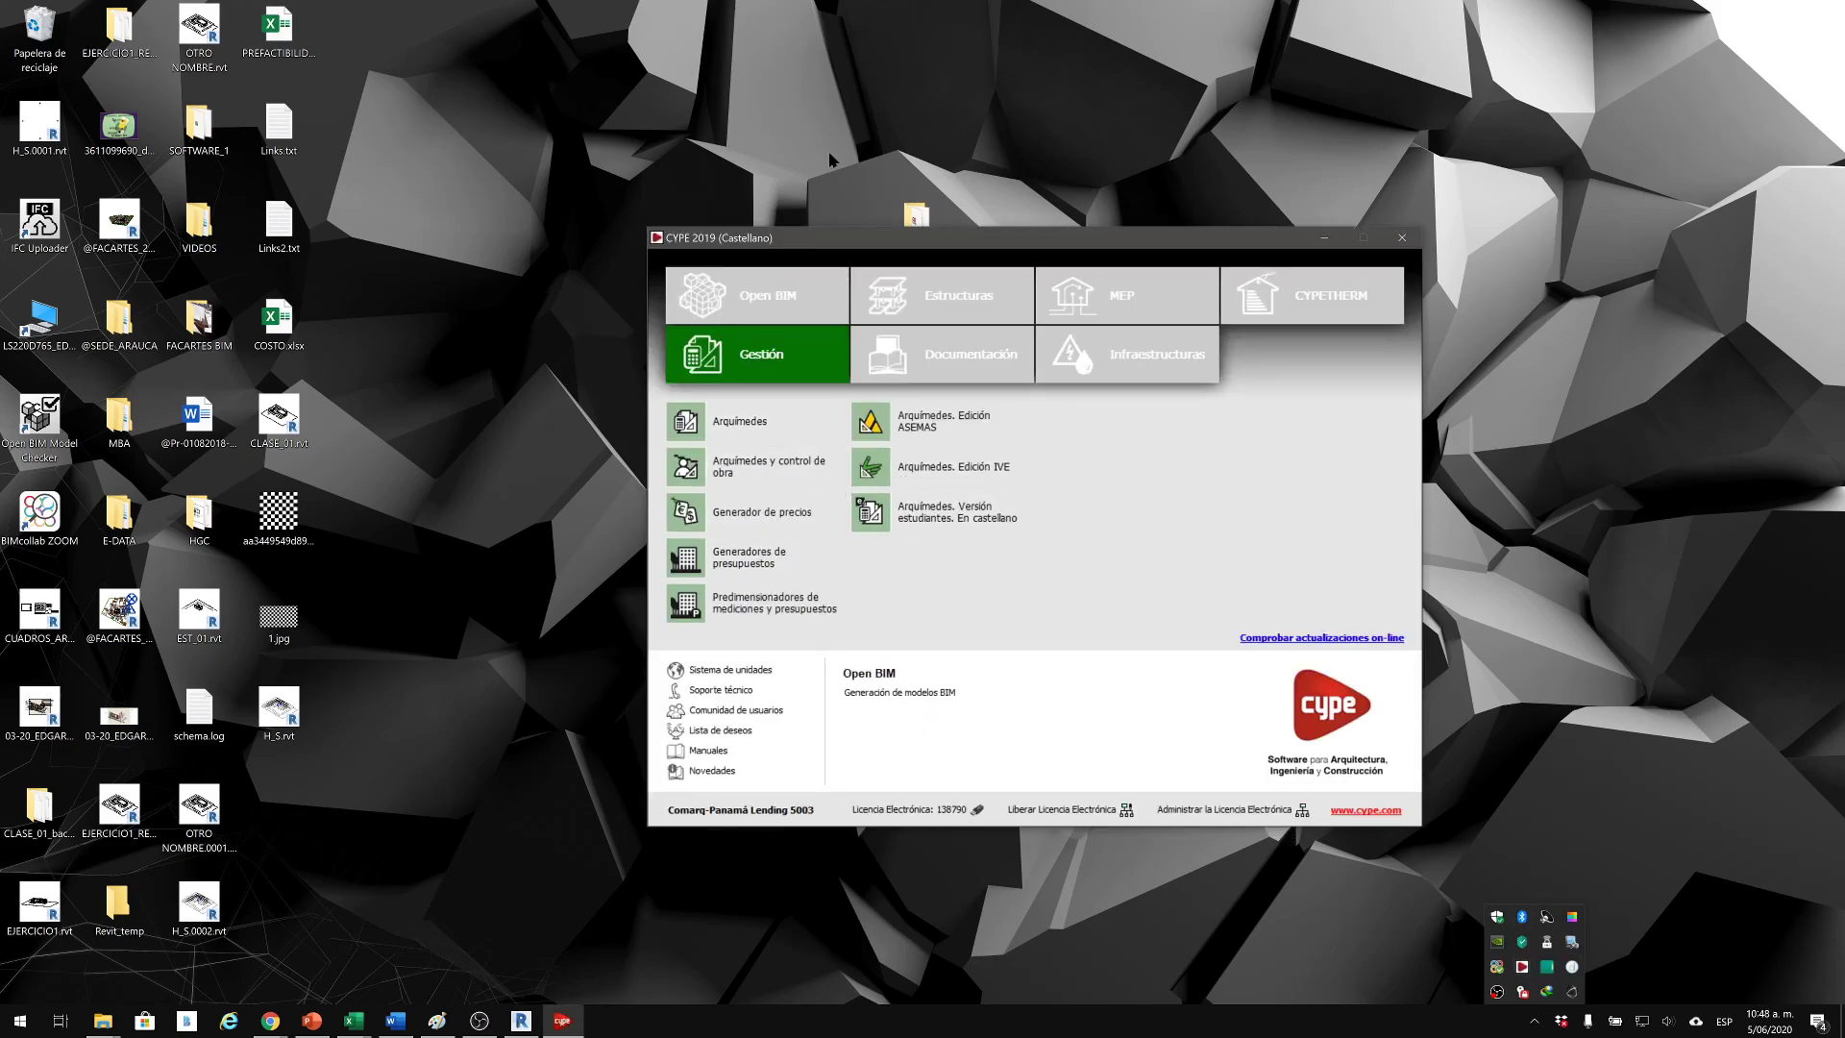
pyautogui.moveTo(848, 238); pyautogui.dragTo(732, 168)
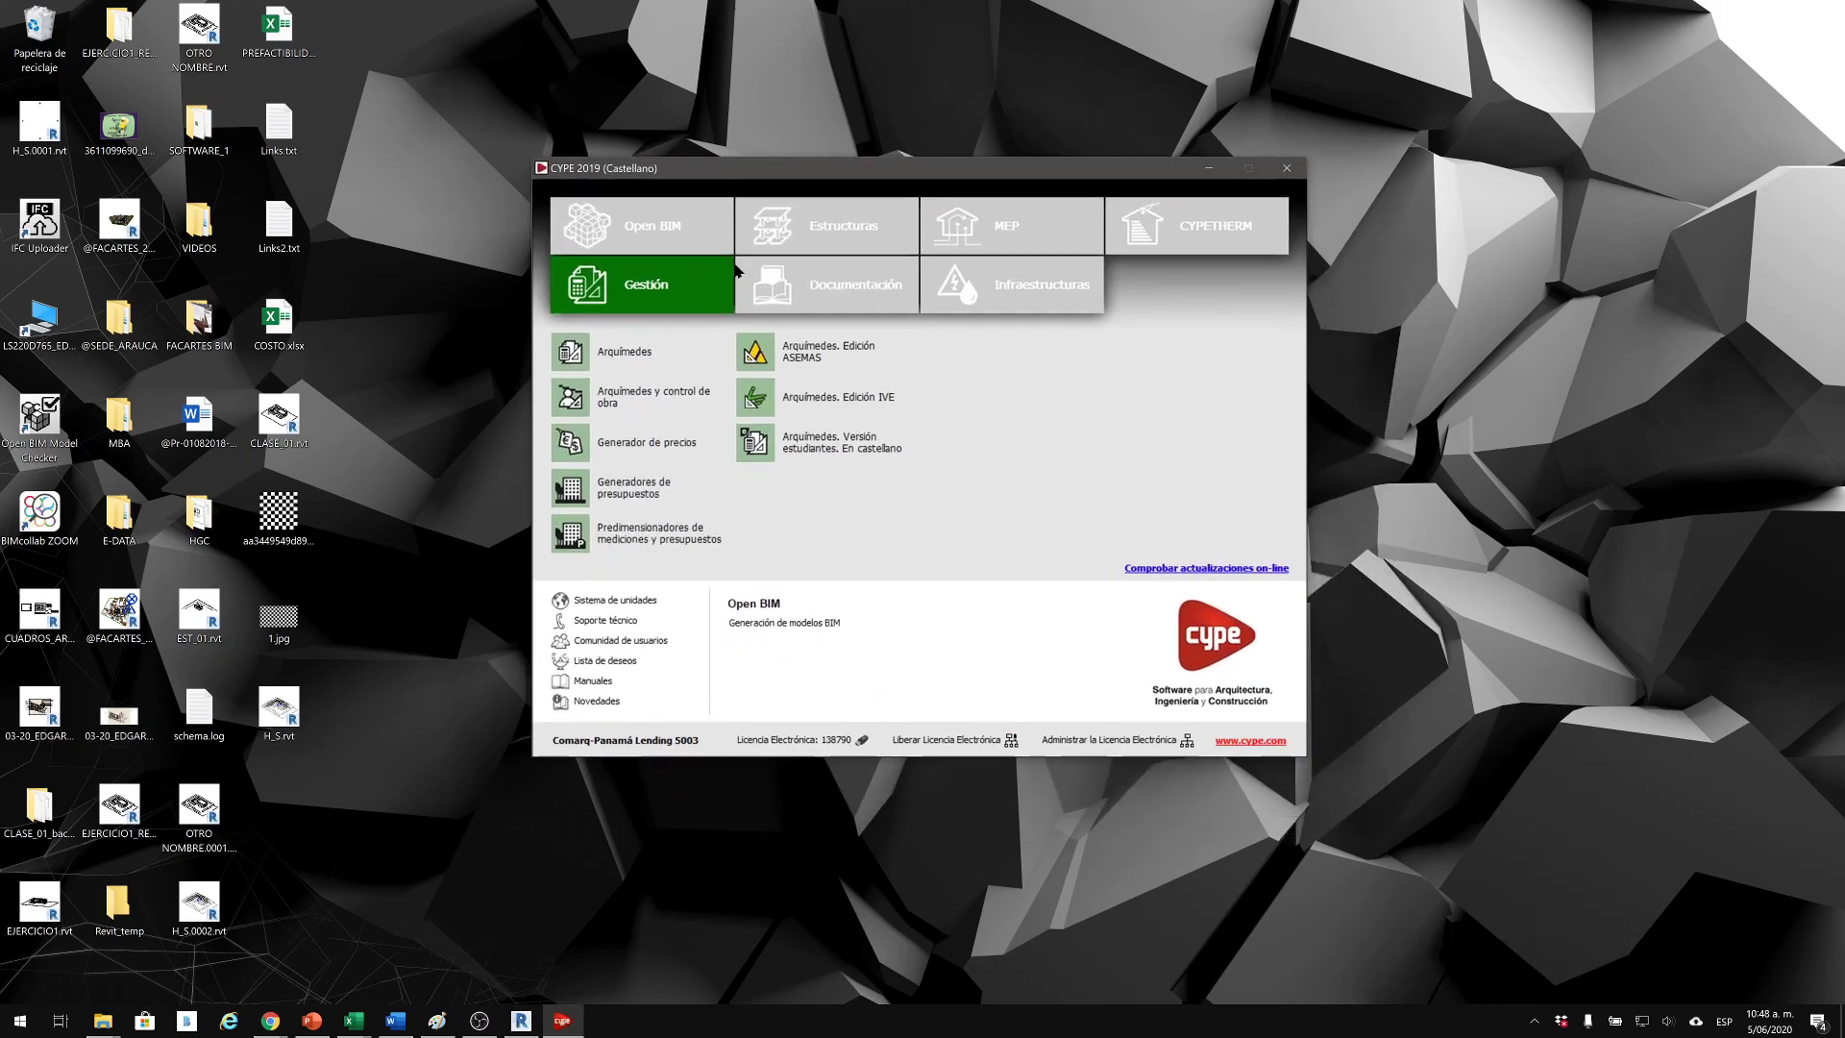
pyautogui.click(671, 544)
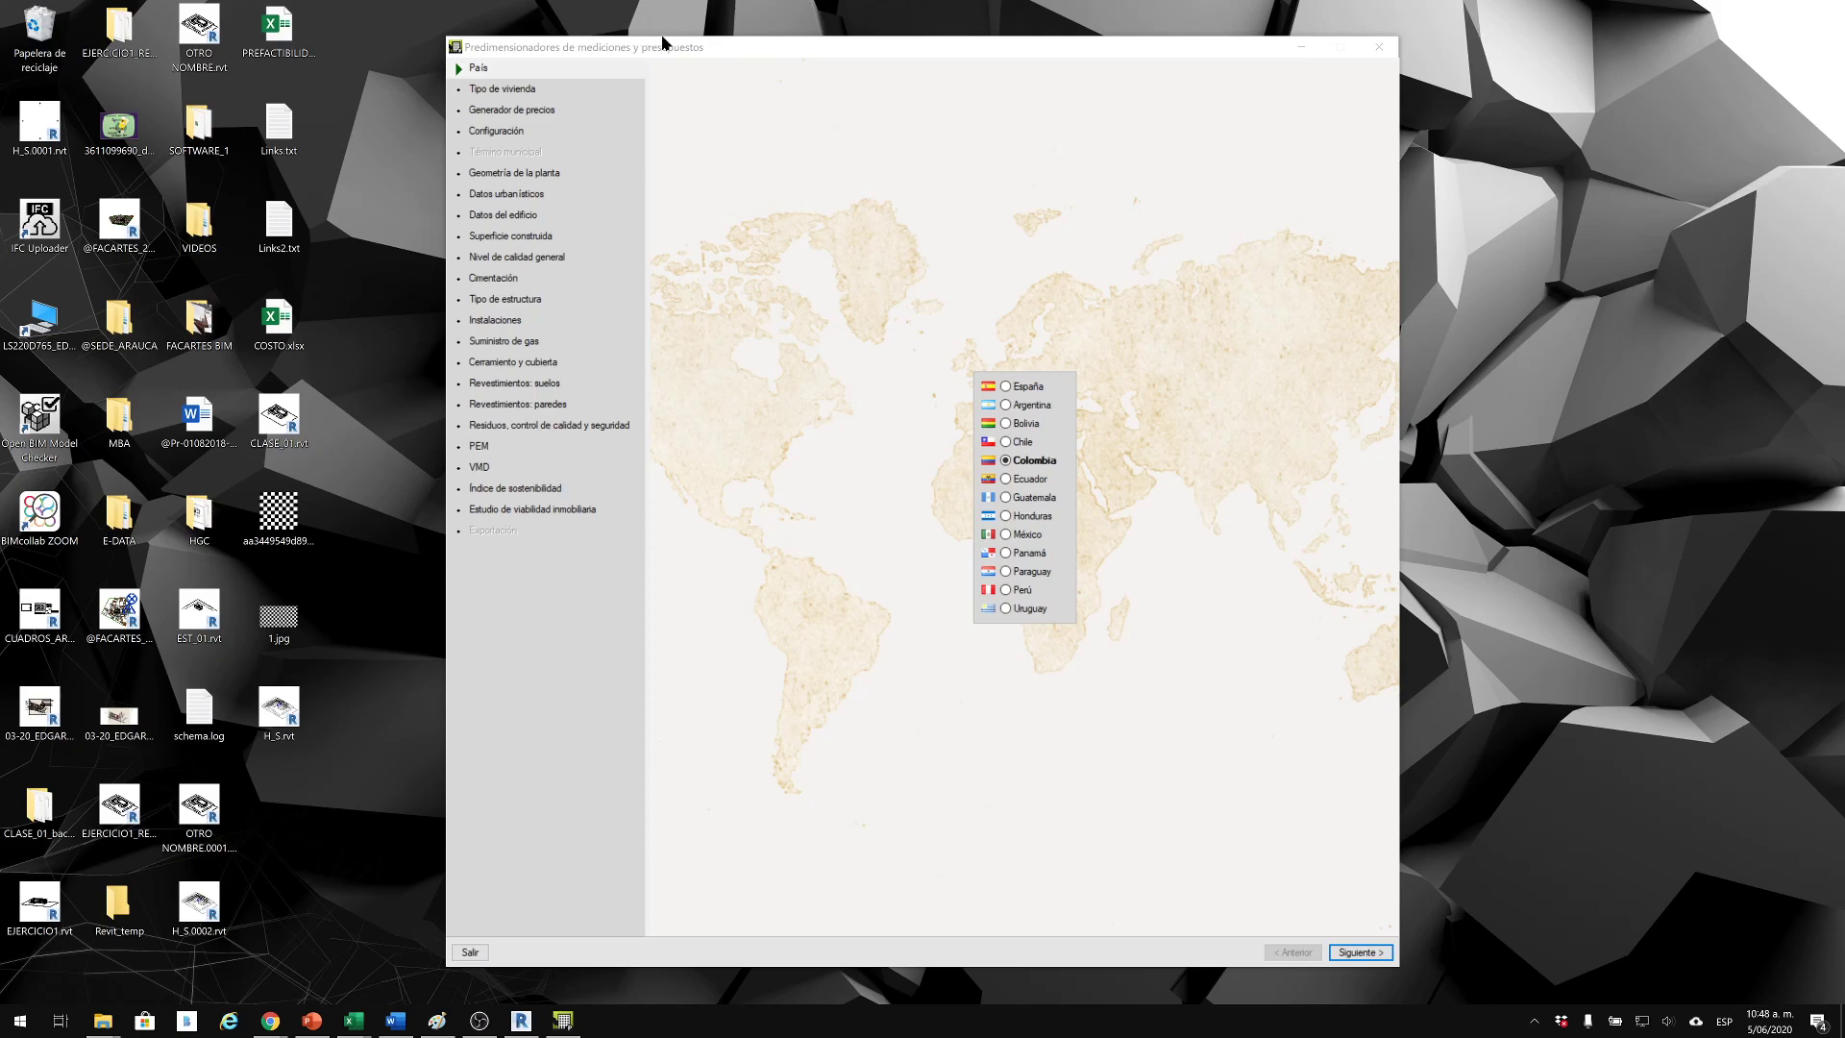
# Accept Colombia as the project country and set the dwelling type to Vivienda plurifamiliar aislada.
pyautogui.moveTo(663, 40); pyautogui.dragTo(645, 32)
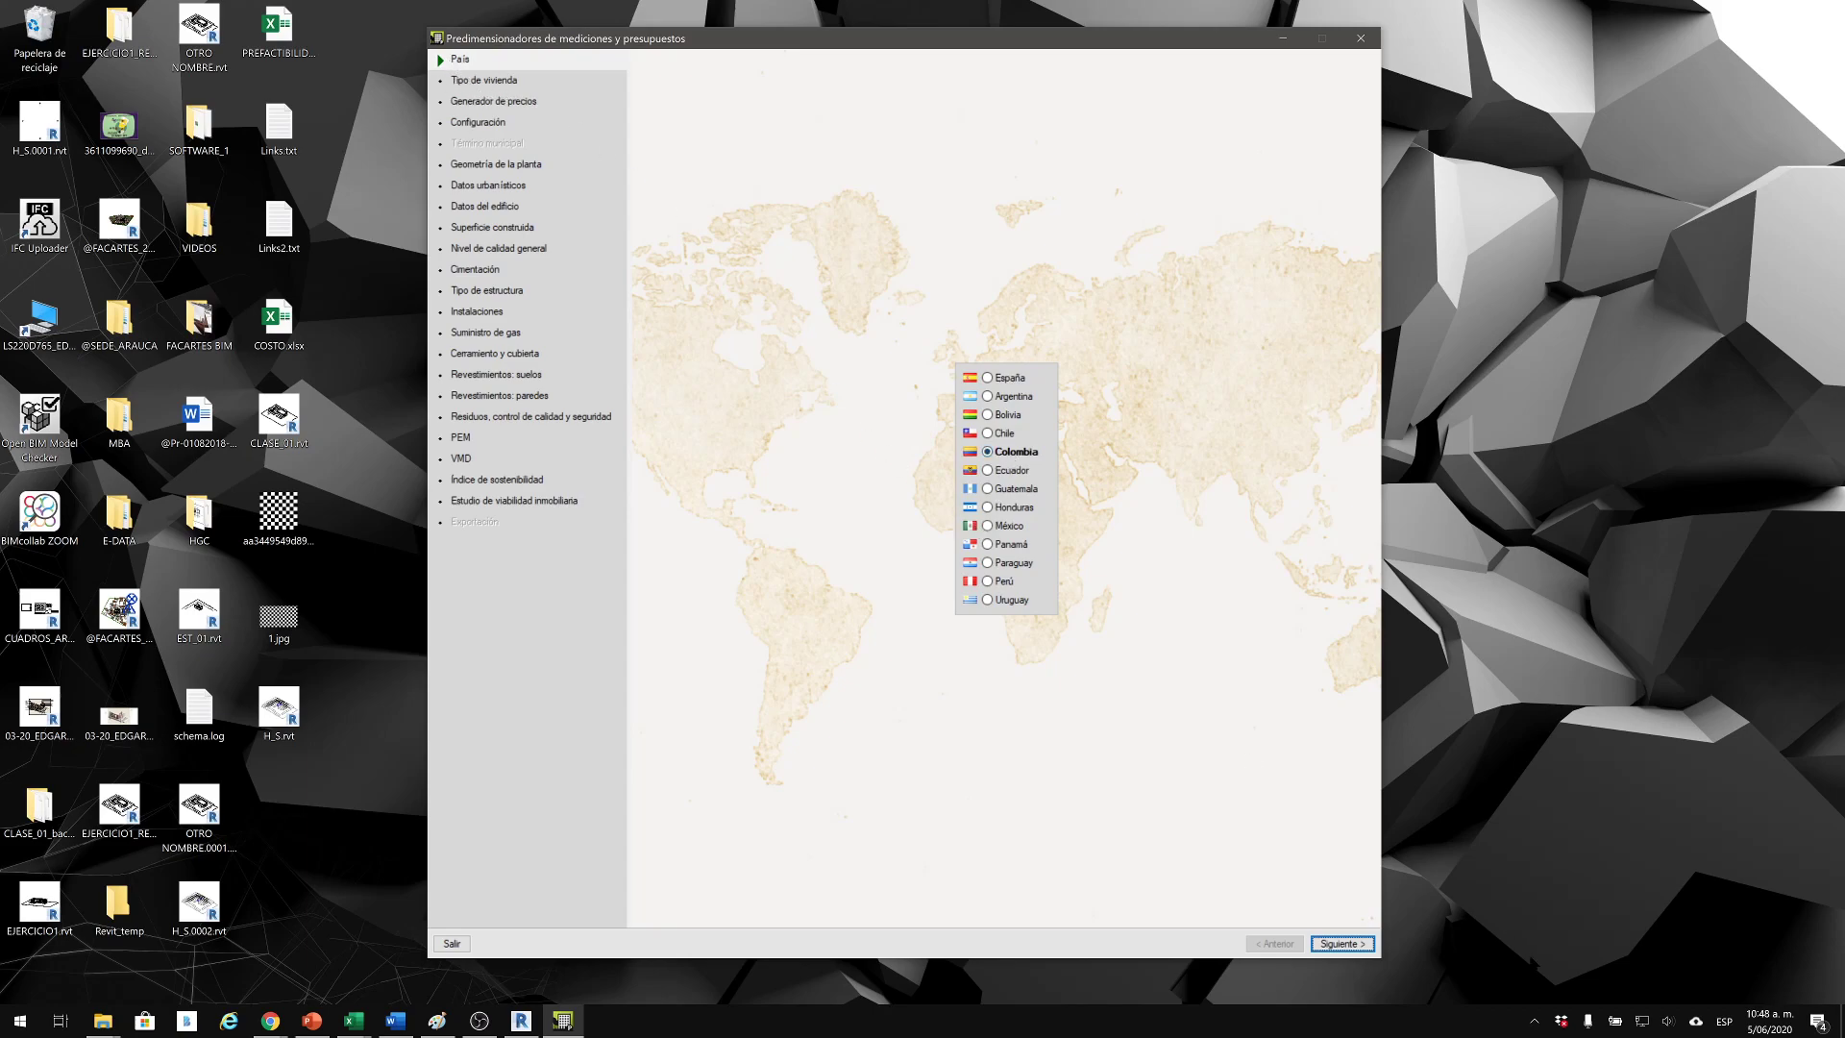
pyautogui.click(1341, 943)
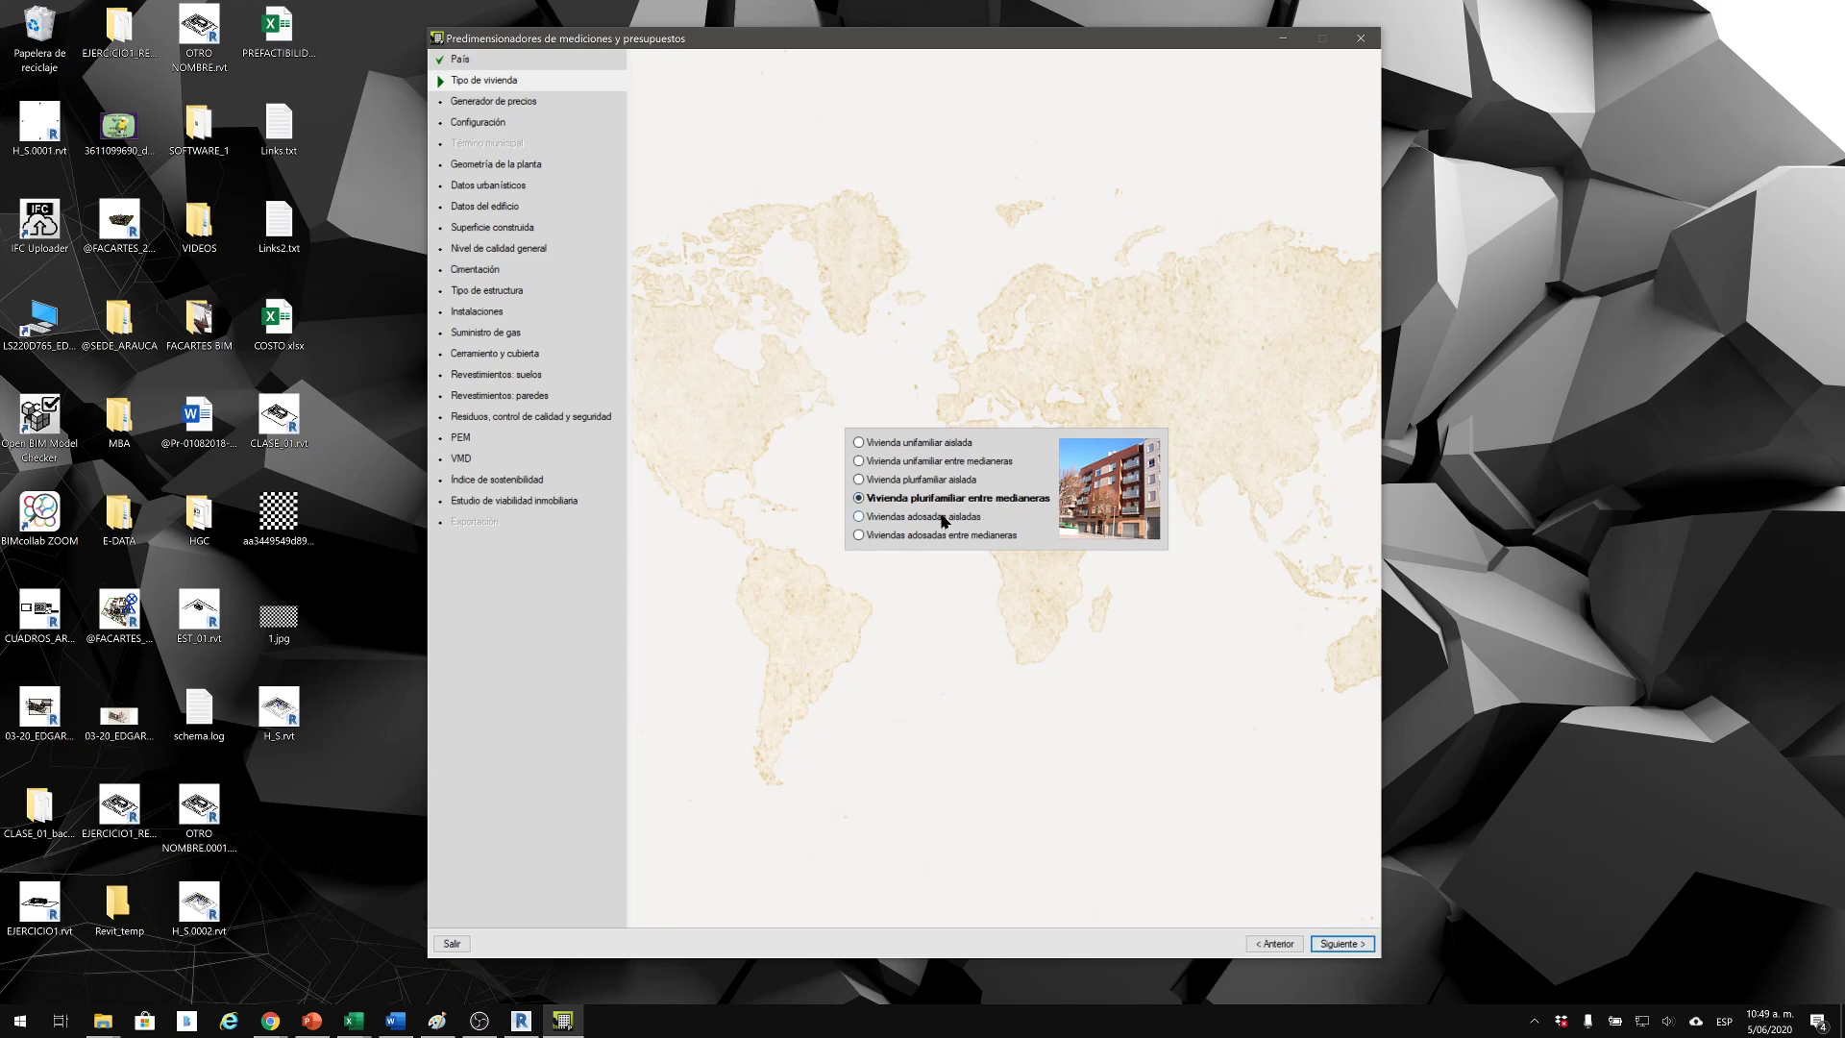
pyautogui.click(925, 479)
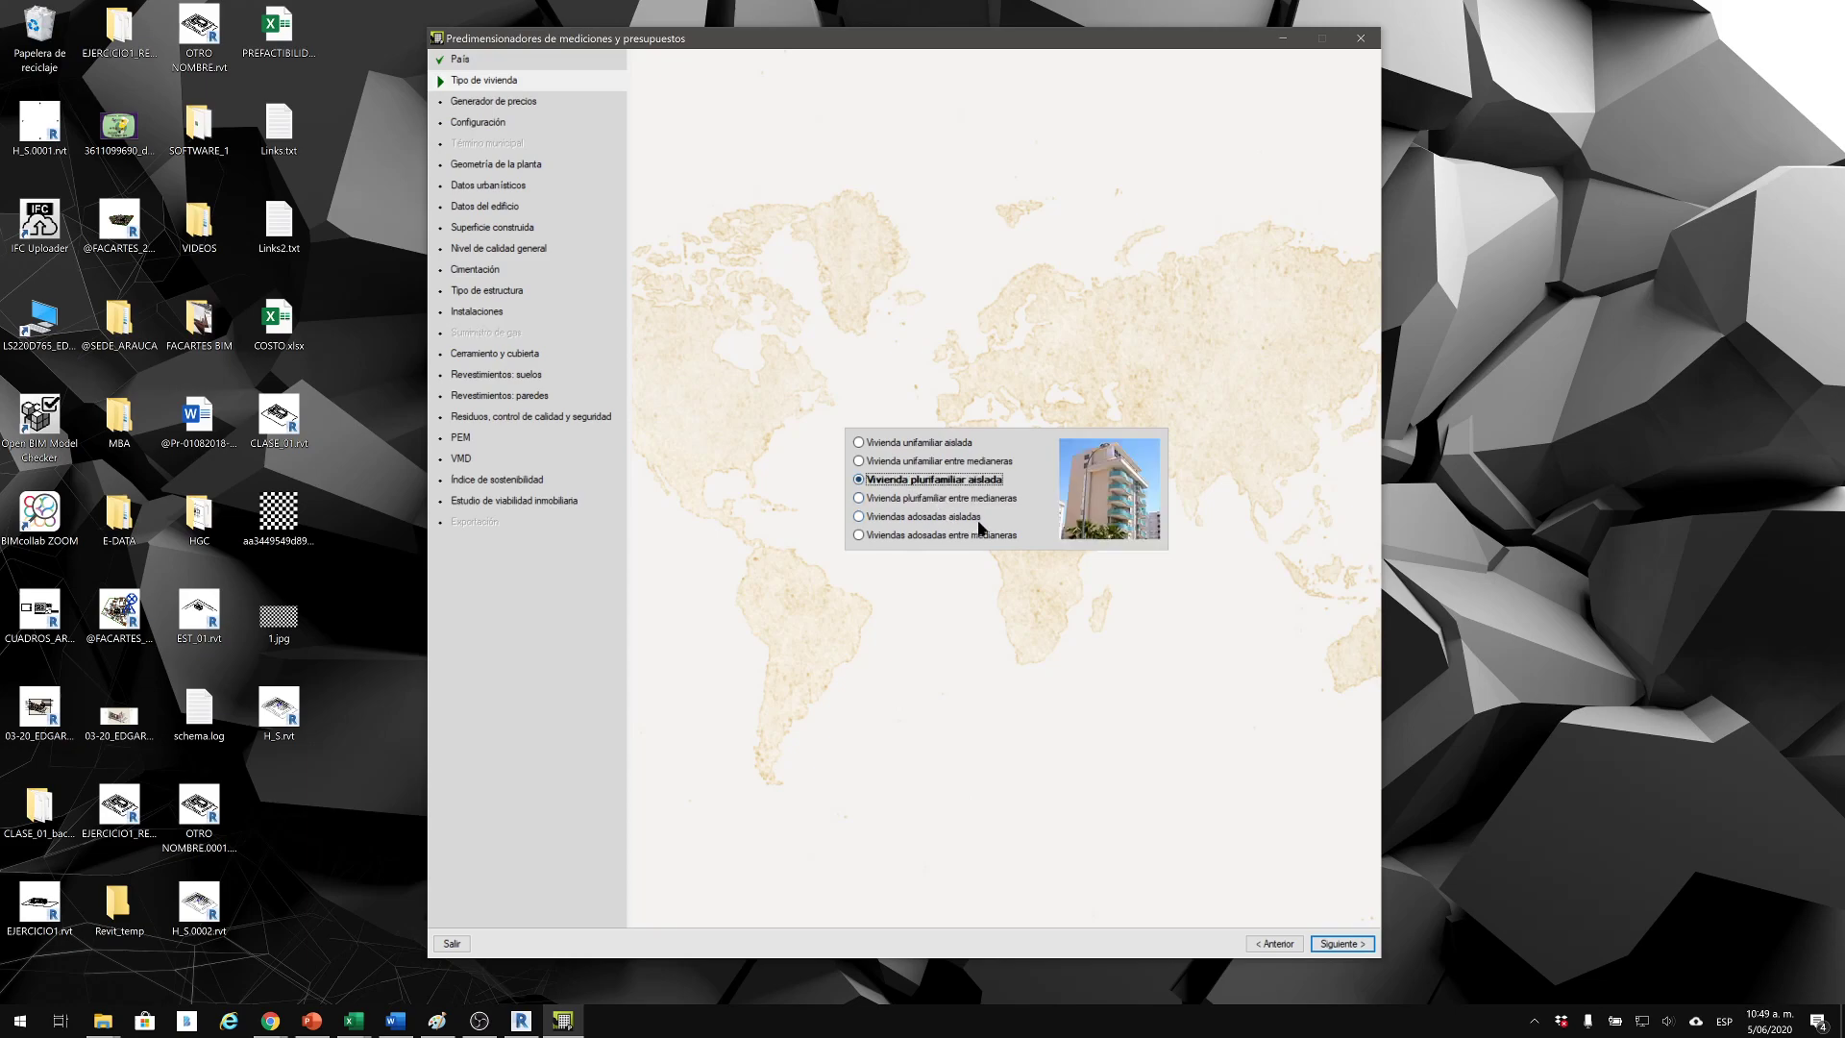
# Compare the other dwelling types and set the type to Vivienda plurifamiliar entre medianeras.
pyautogui.click(943, 462)
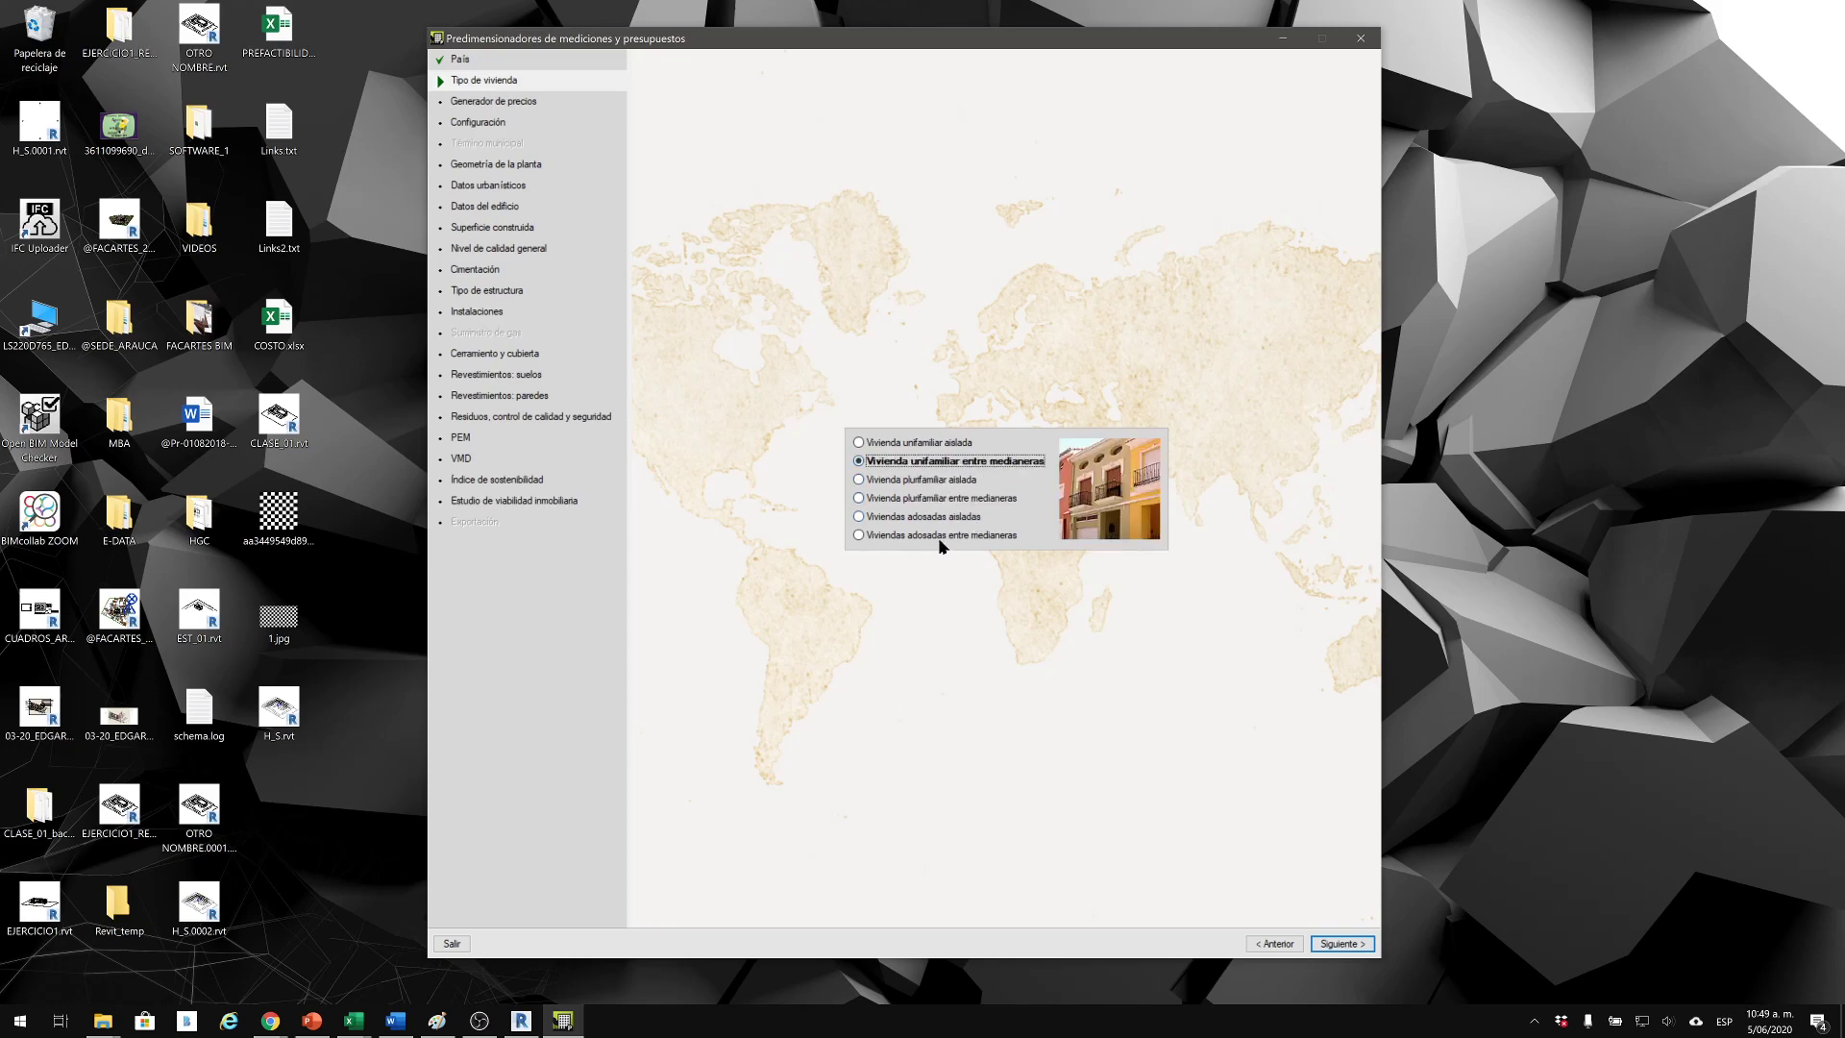
pyautogui.click(926, 517)
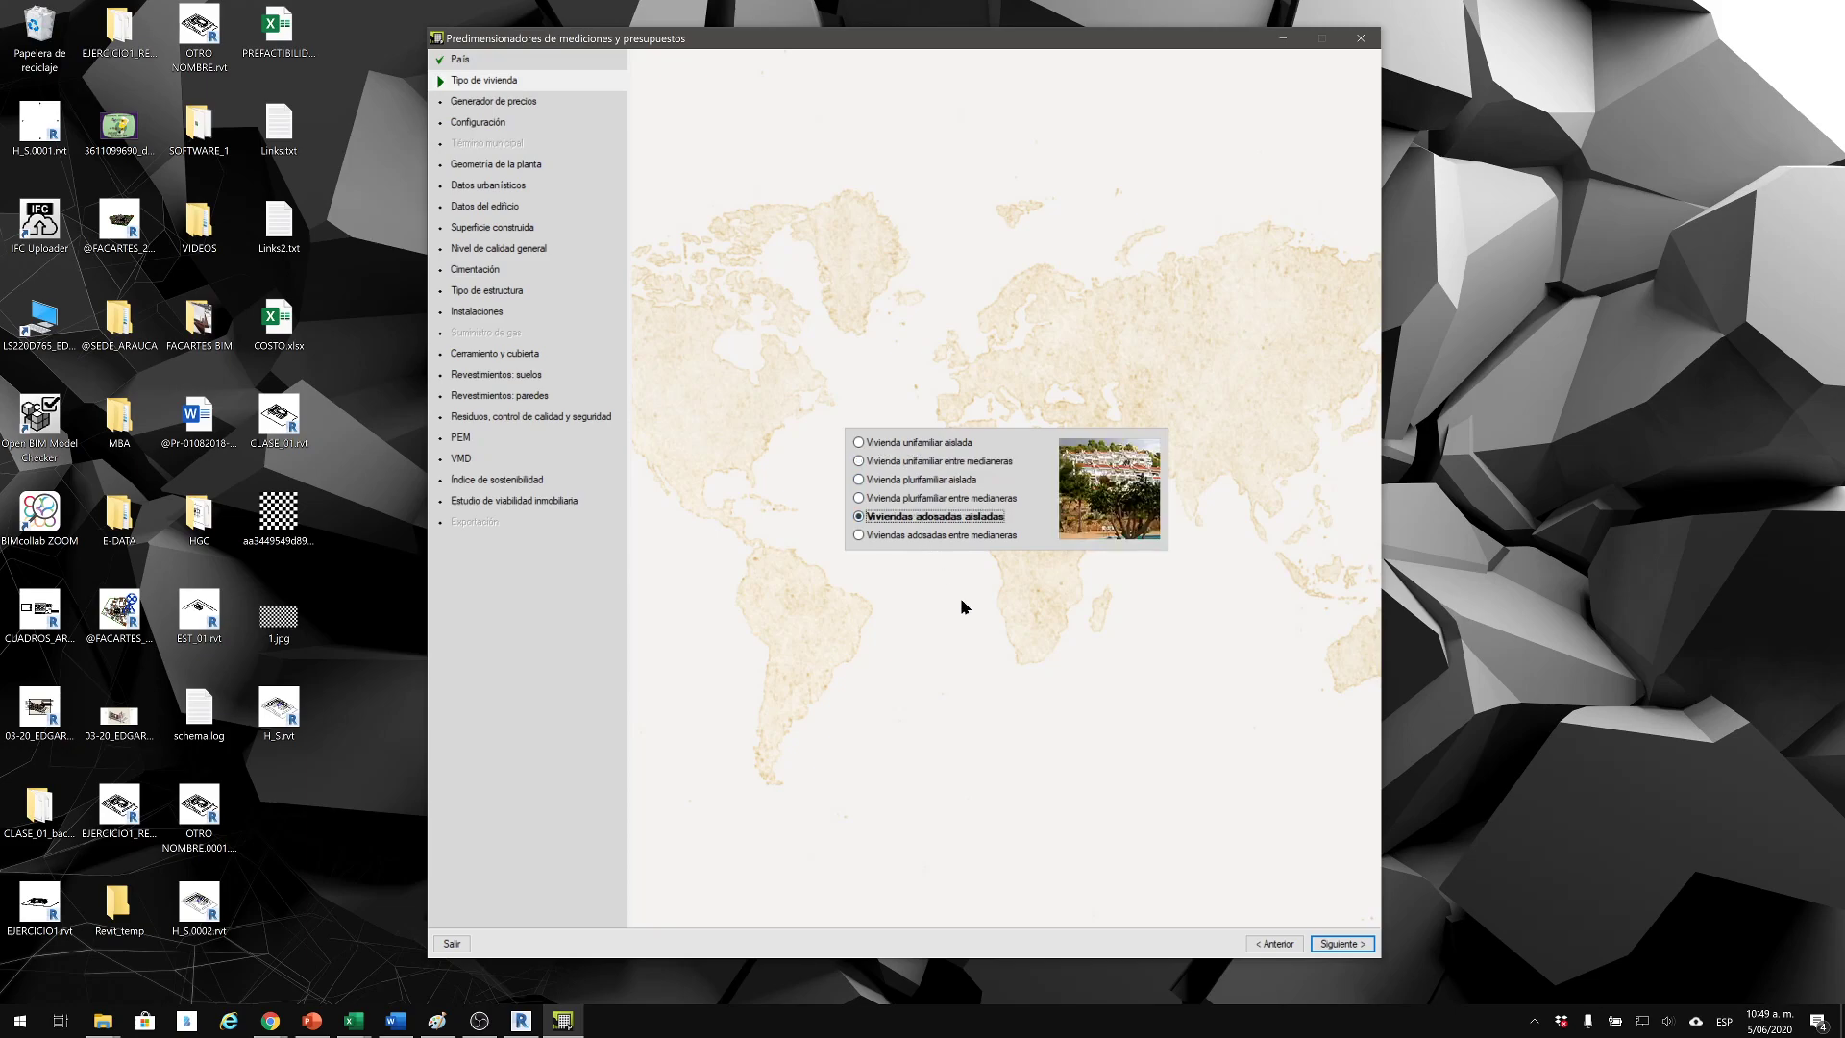
pyautogui.click(908, 499)
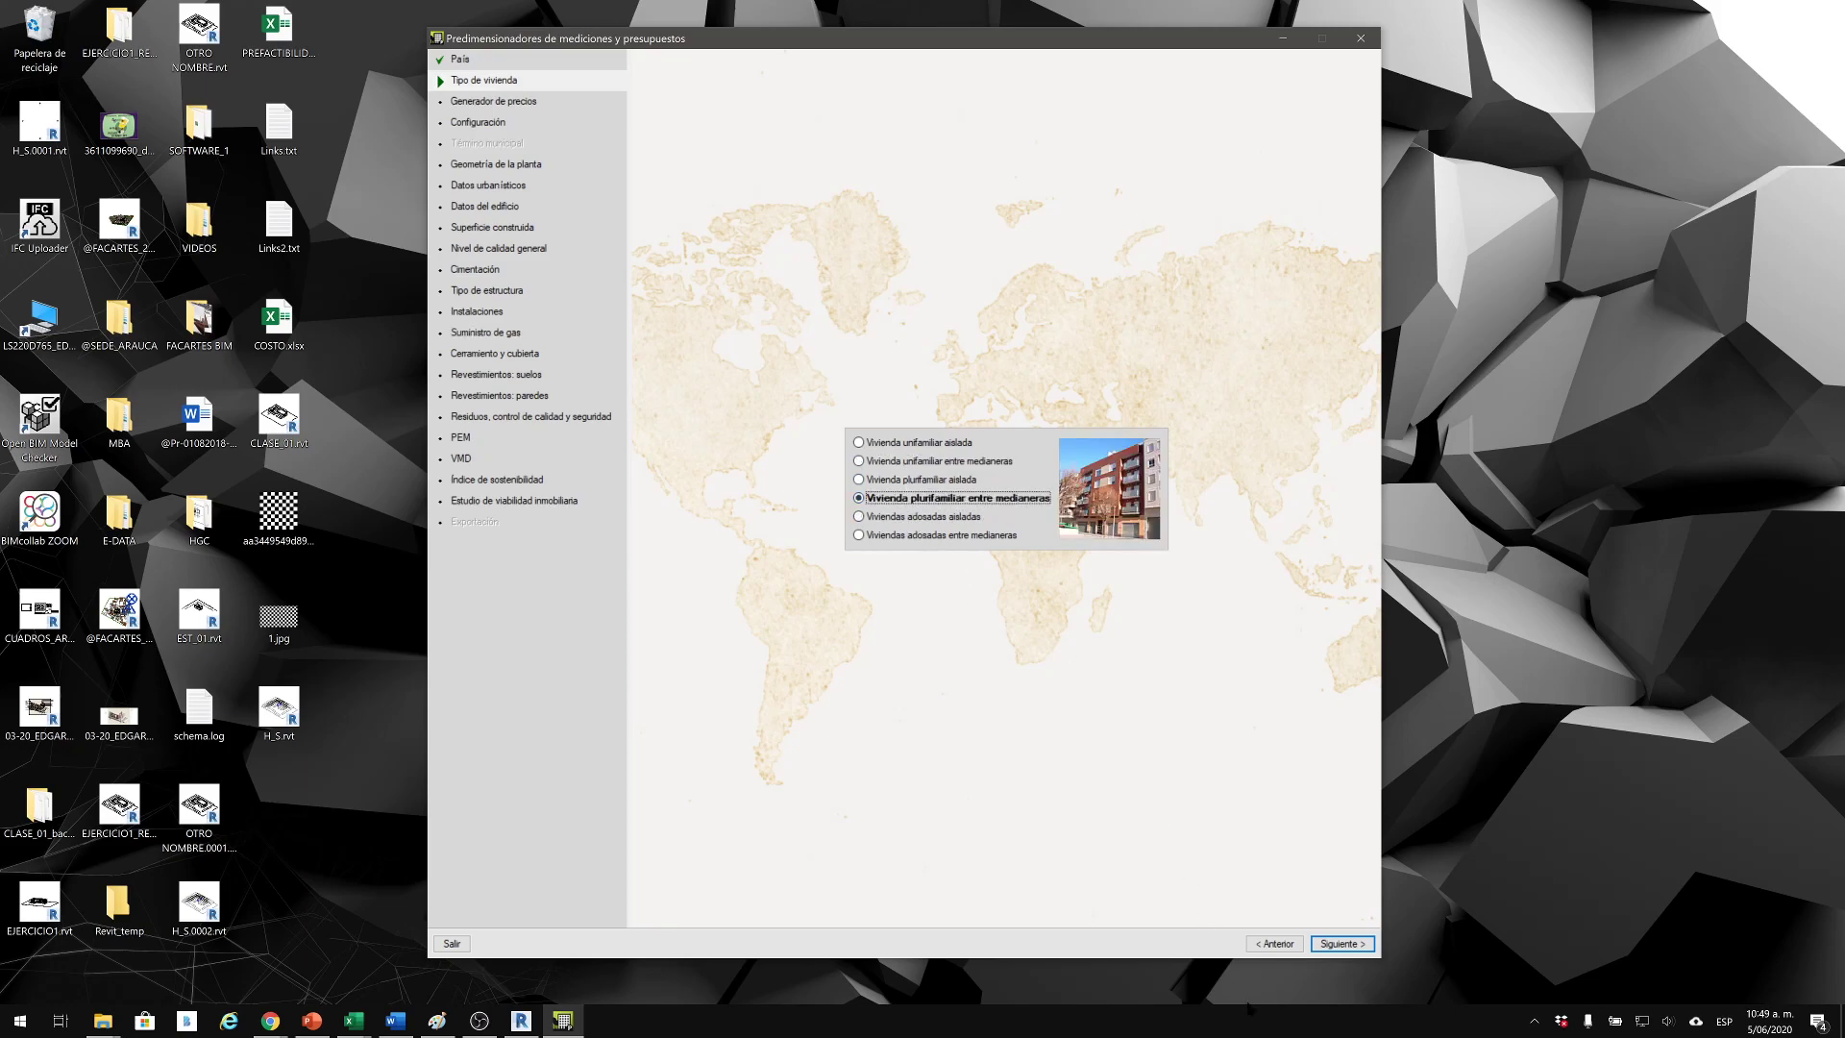
pyautogui.click(1343, 944)
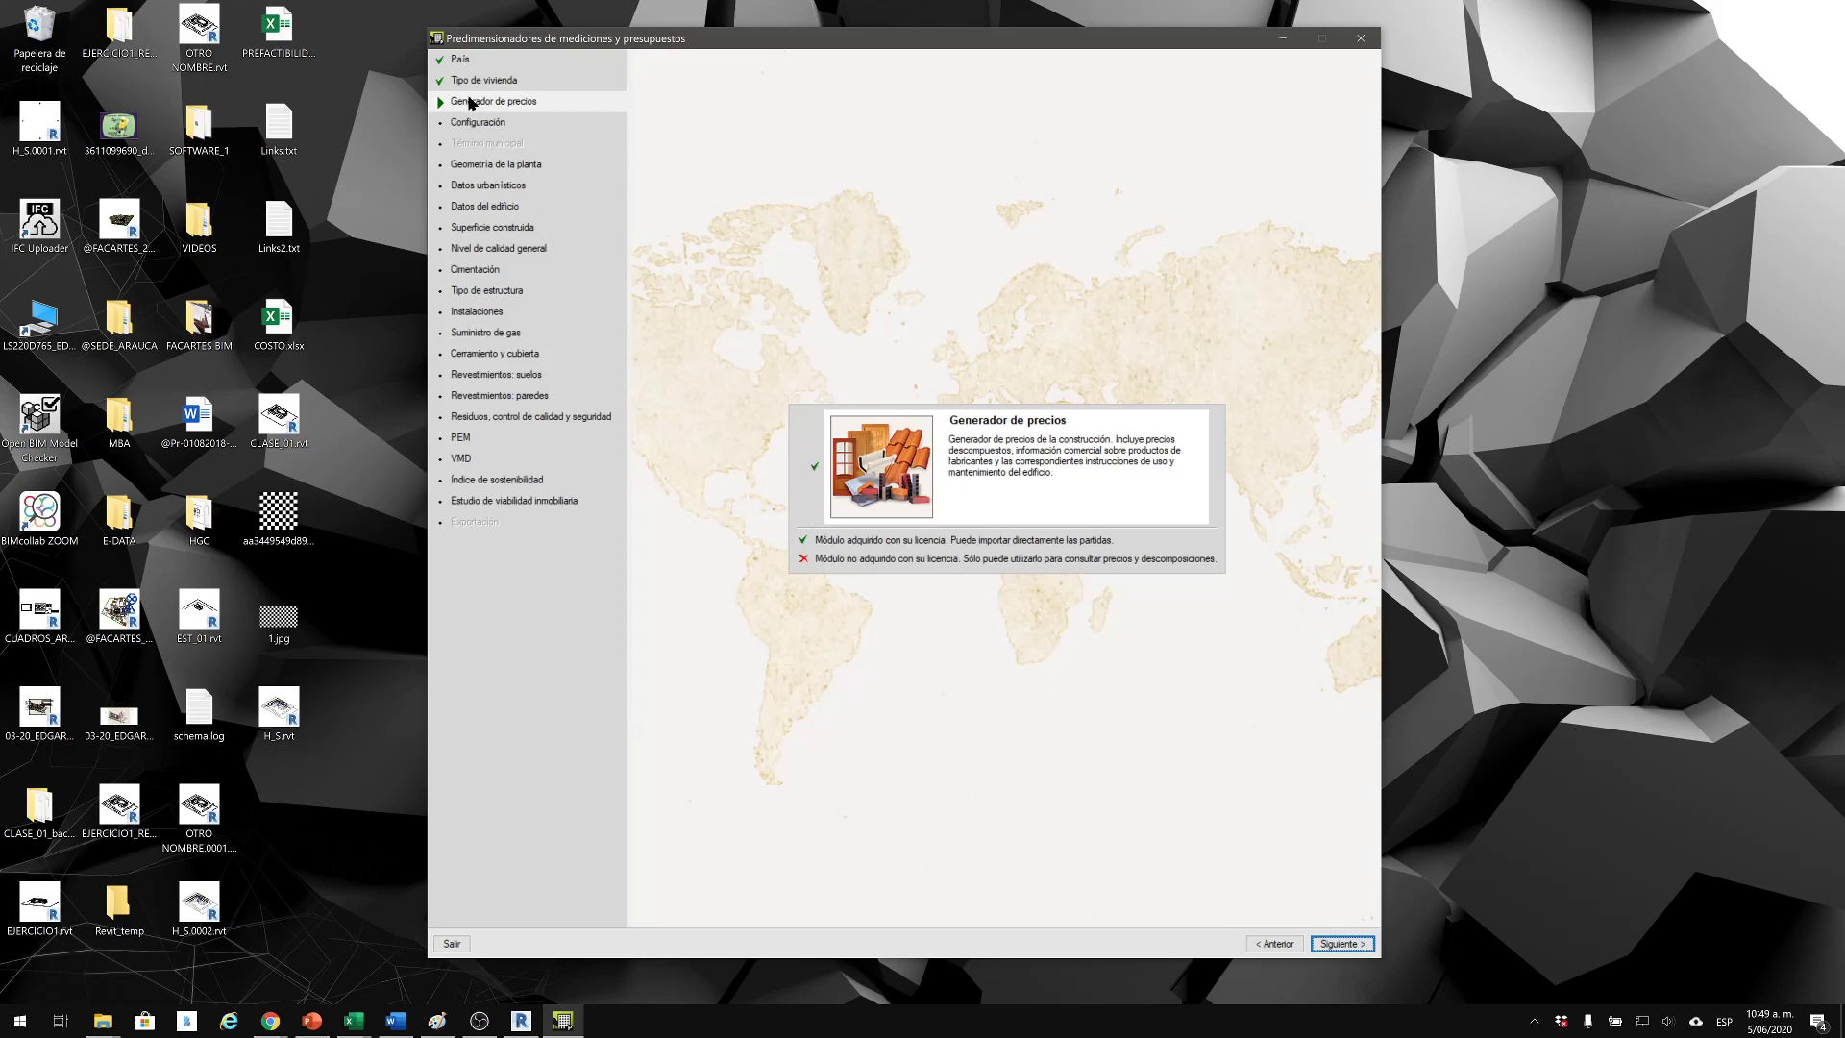
# Accept the Generador de precios module and locate the project in Santander, keeping the accessibility, topography and market settings.
pyautogui.click(1315, 946)
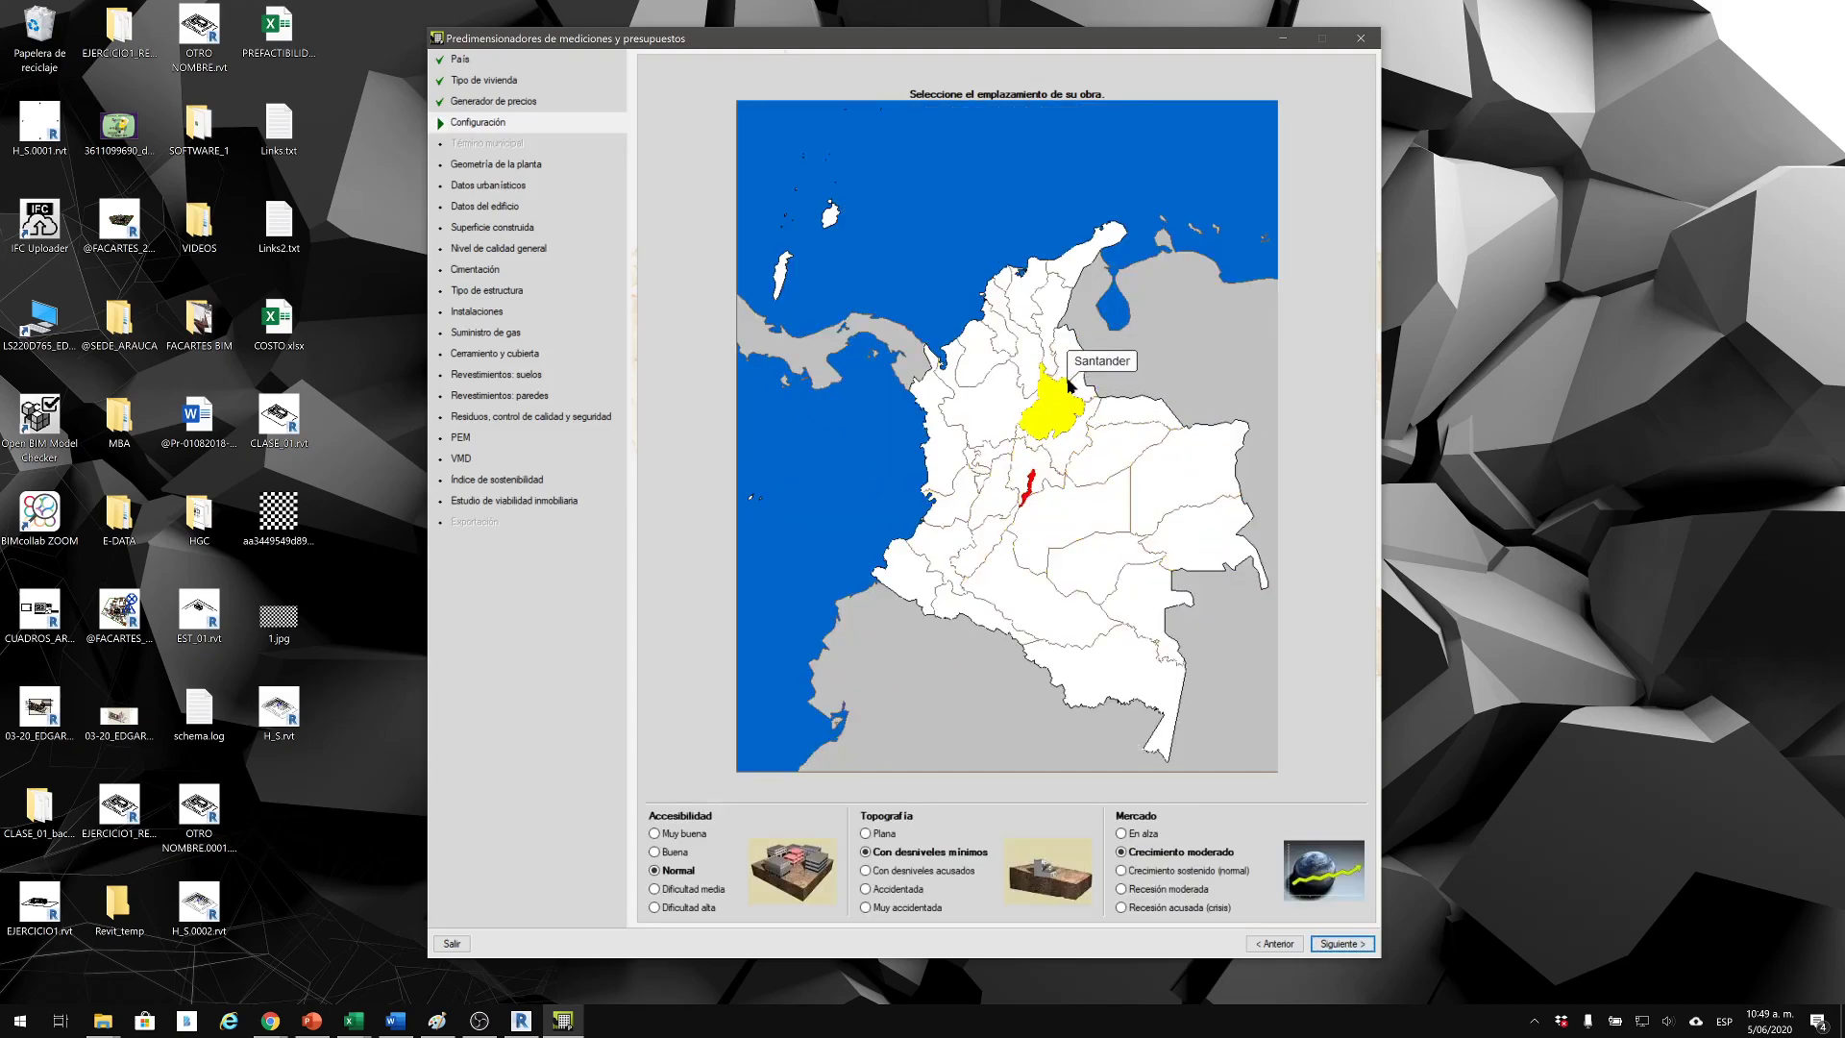
pyautogui.click(1067, 388)
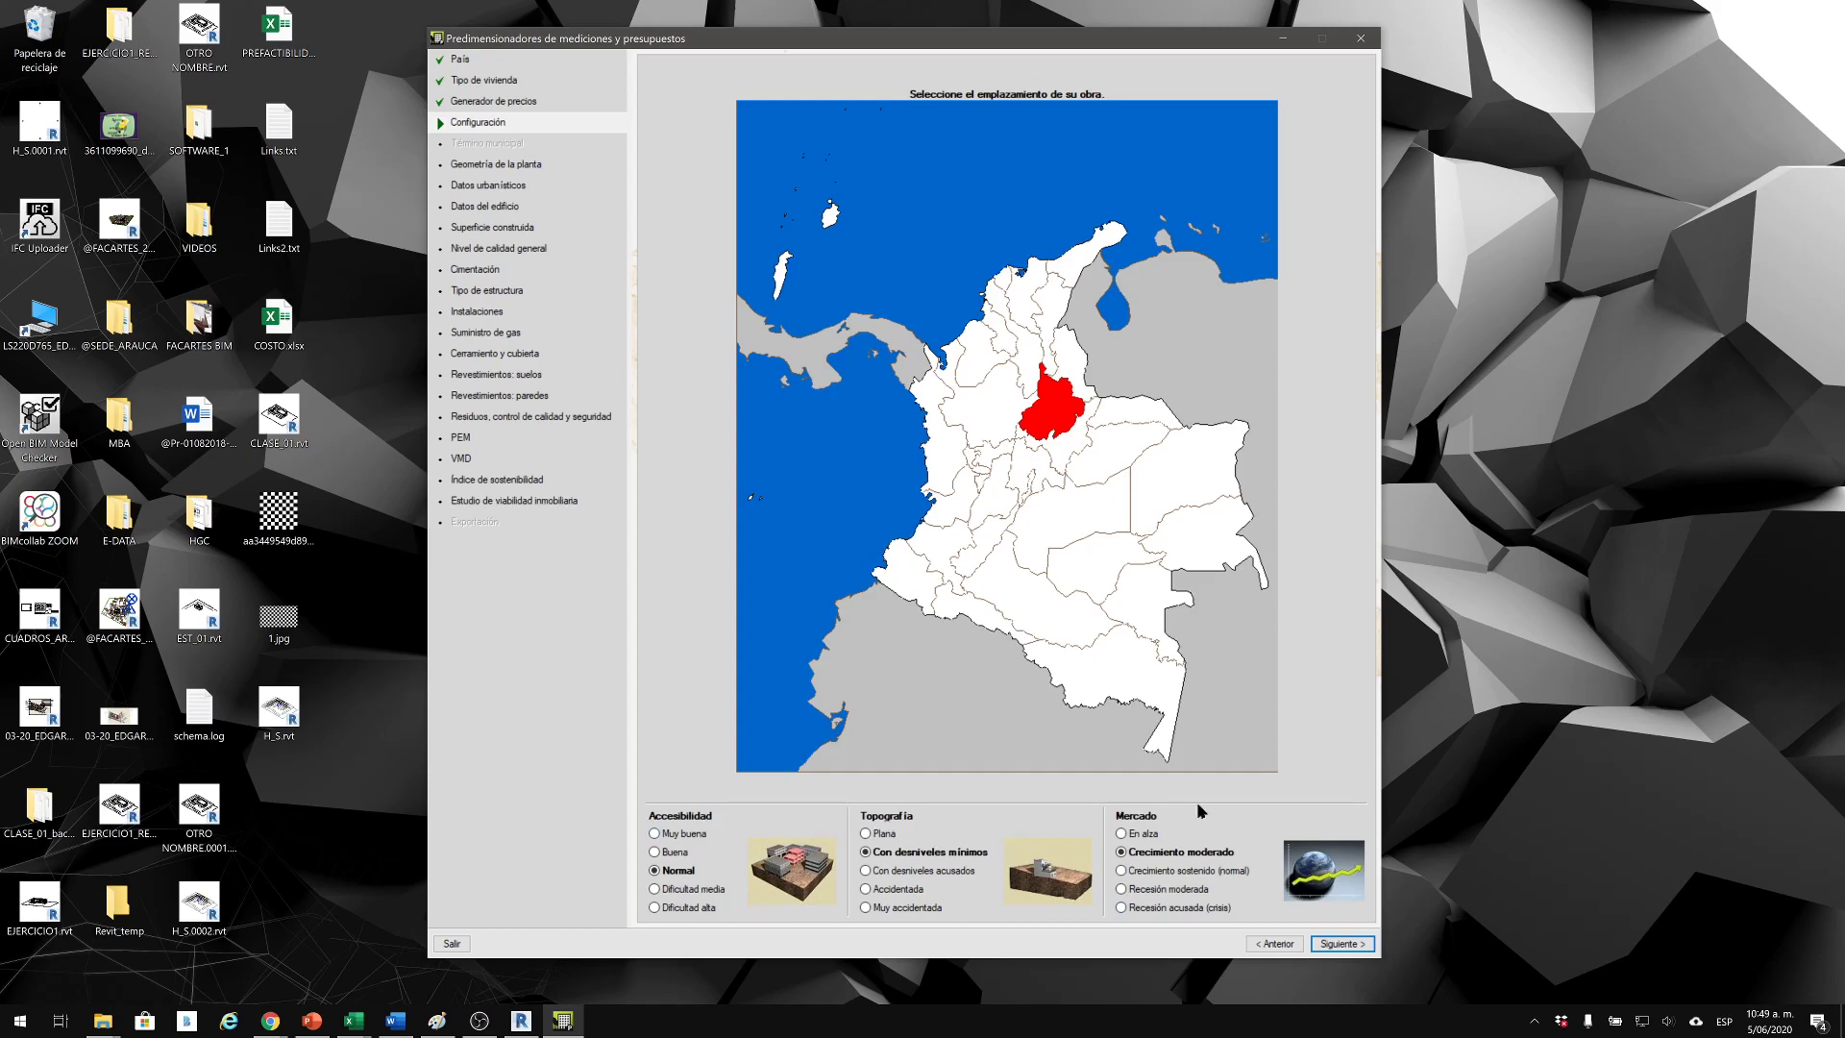
pyautogui.click(1349, 945)
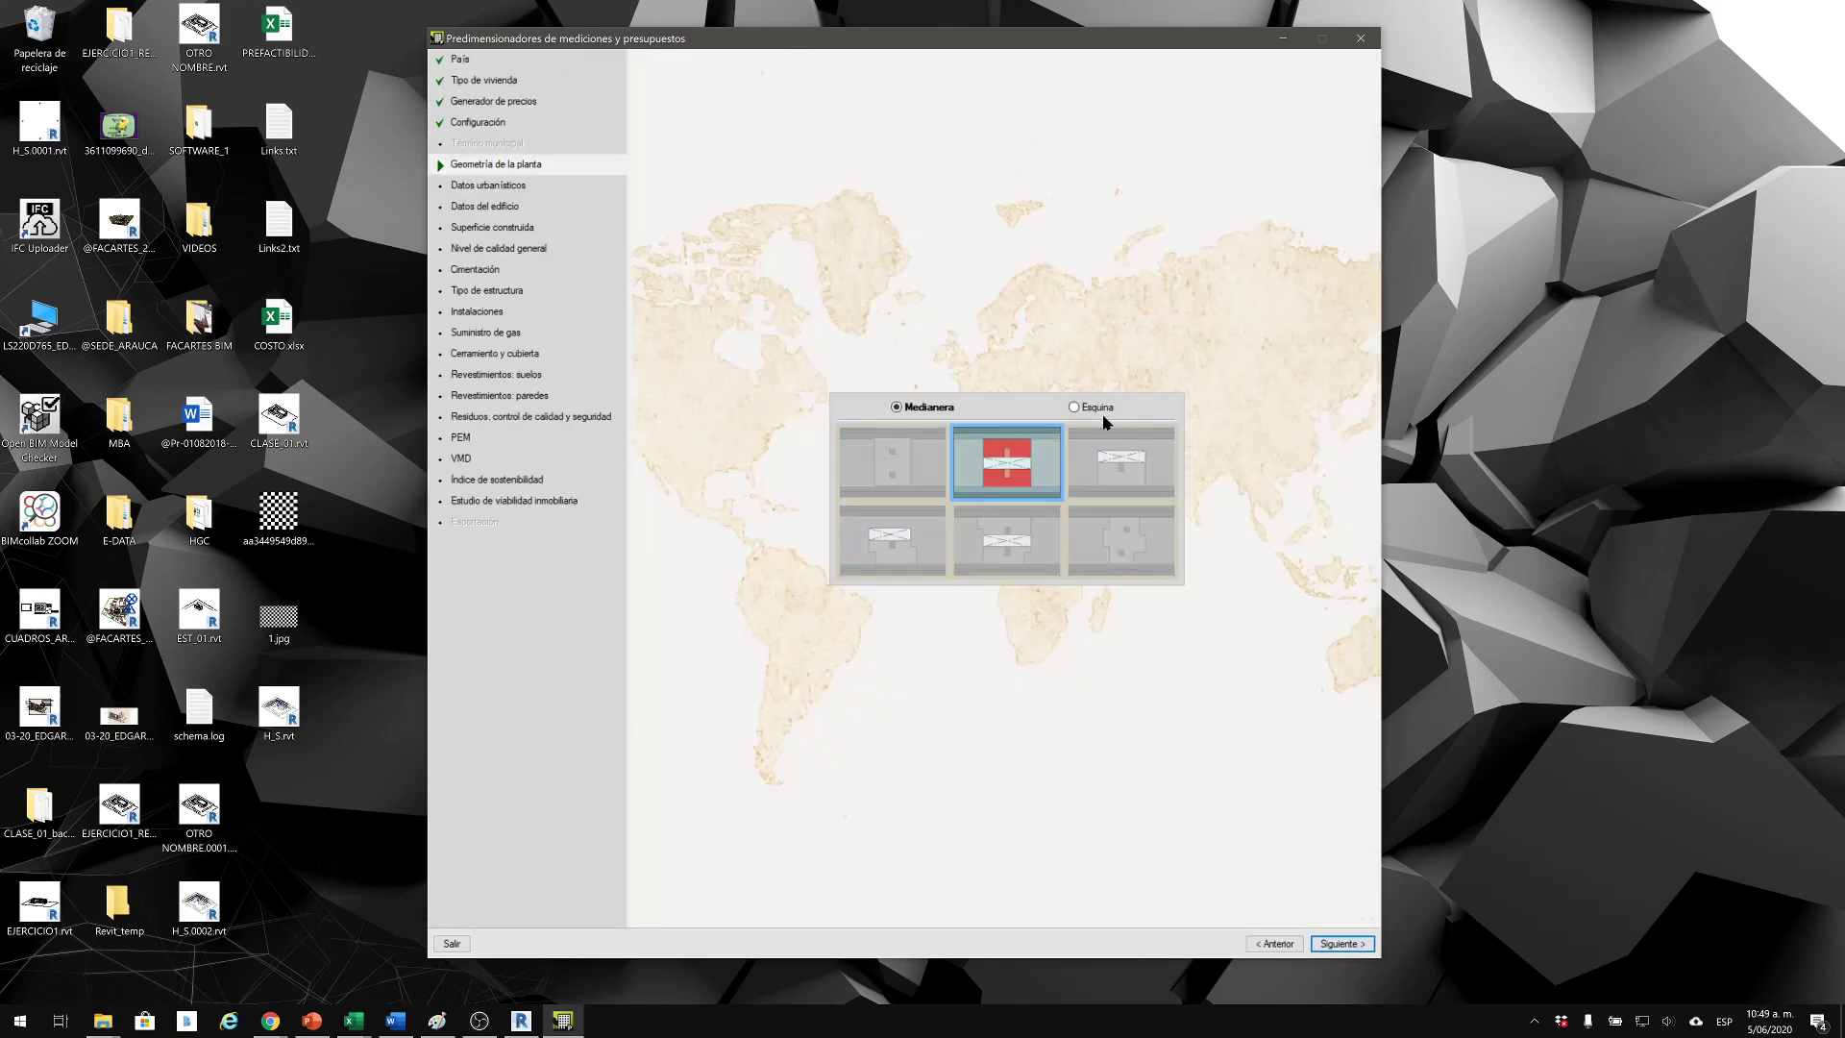
# Choose the middle lower-row Medianera plan layout and accept the urban data with a 28.00 m façade and 6 floors above grade.
pyautogui.click(991, 525)
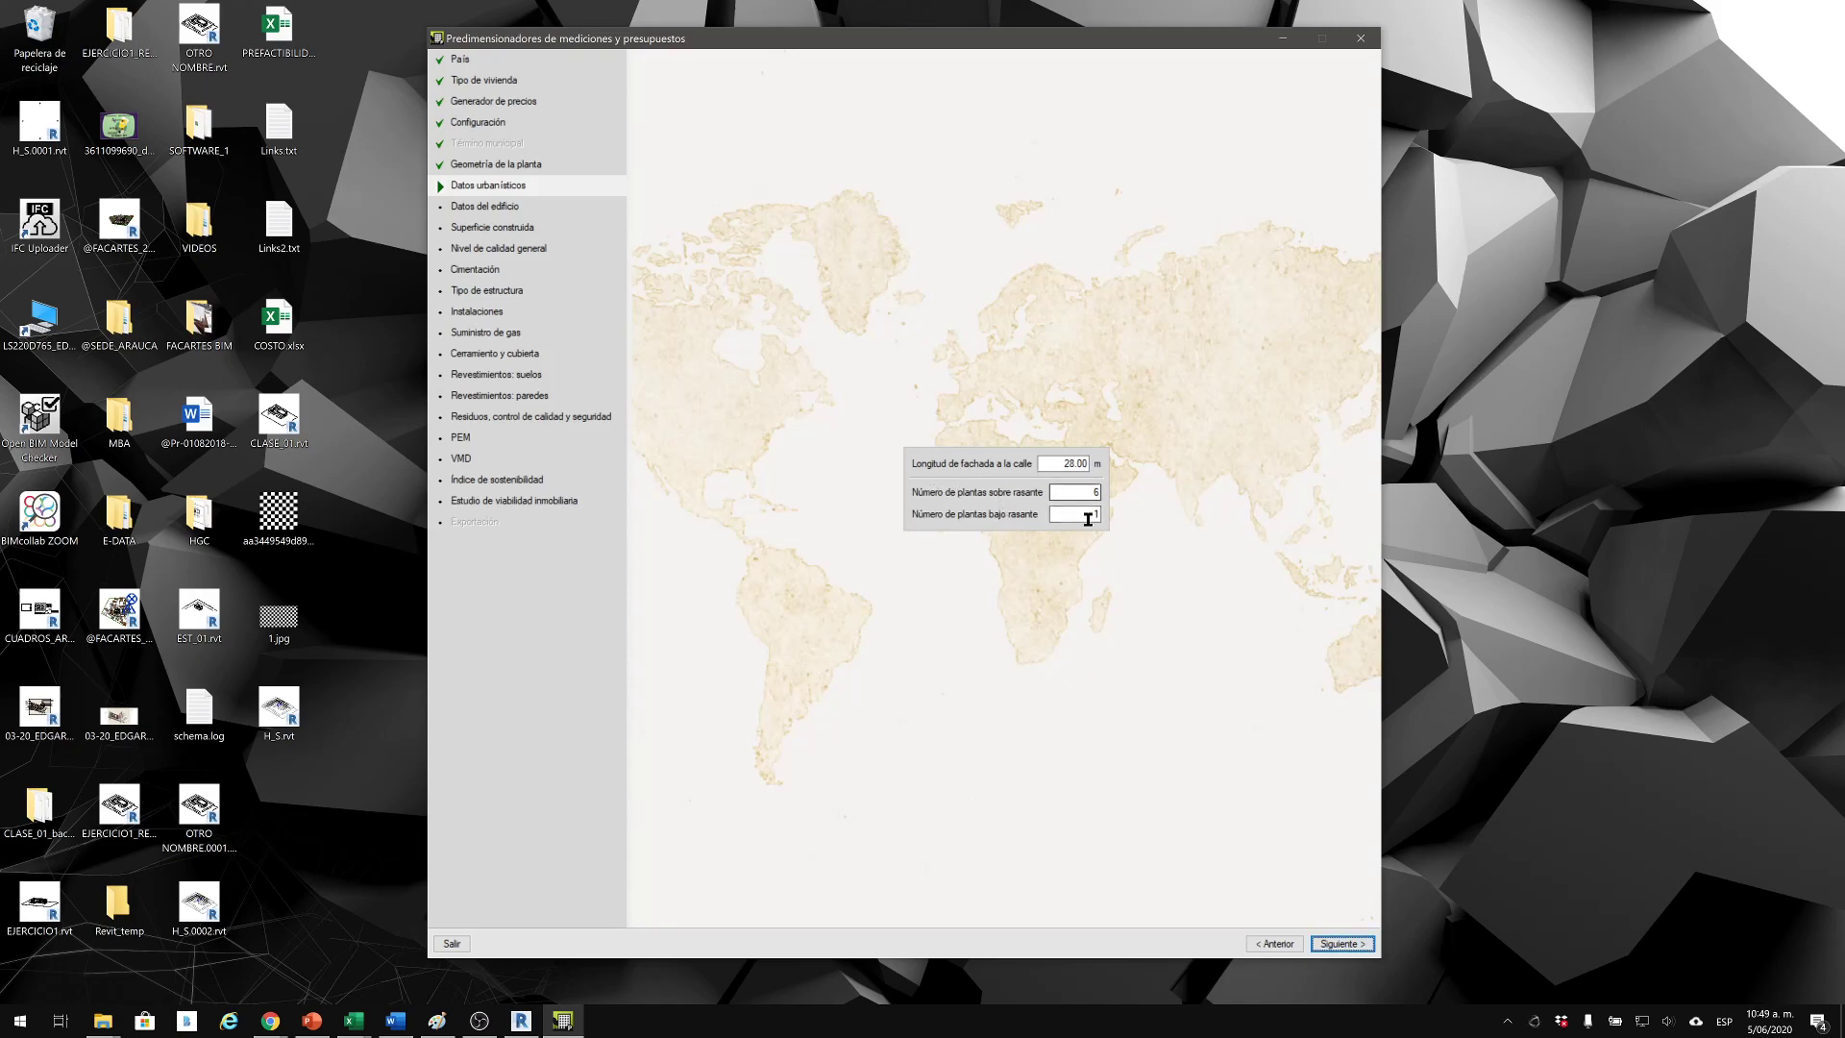
pyautogui.click(1342, 943)
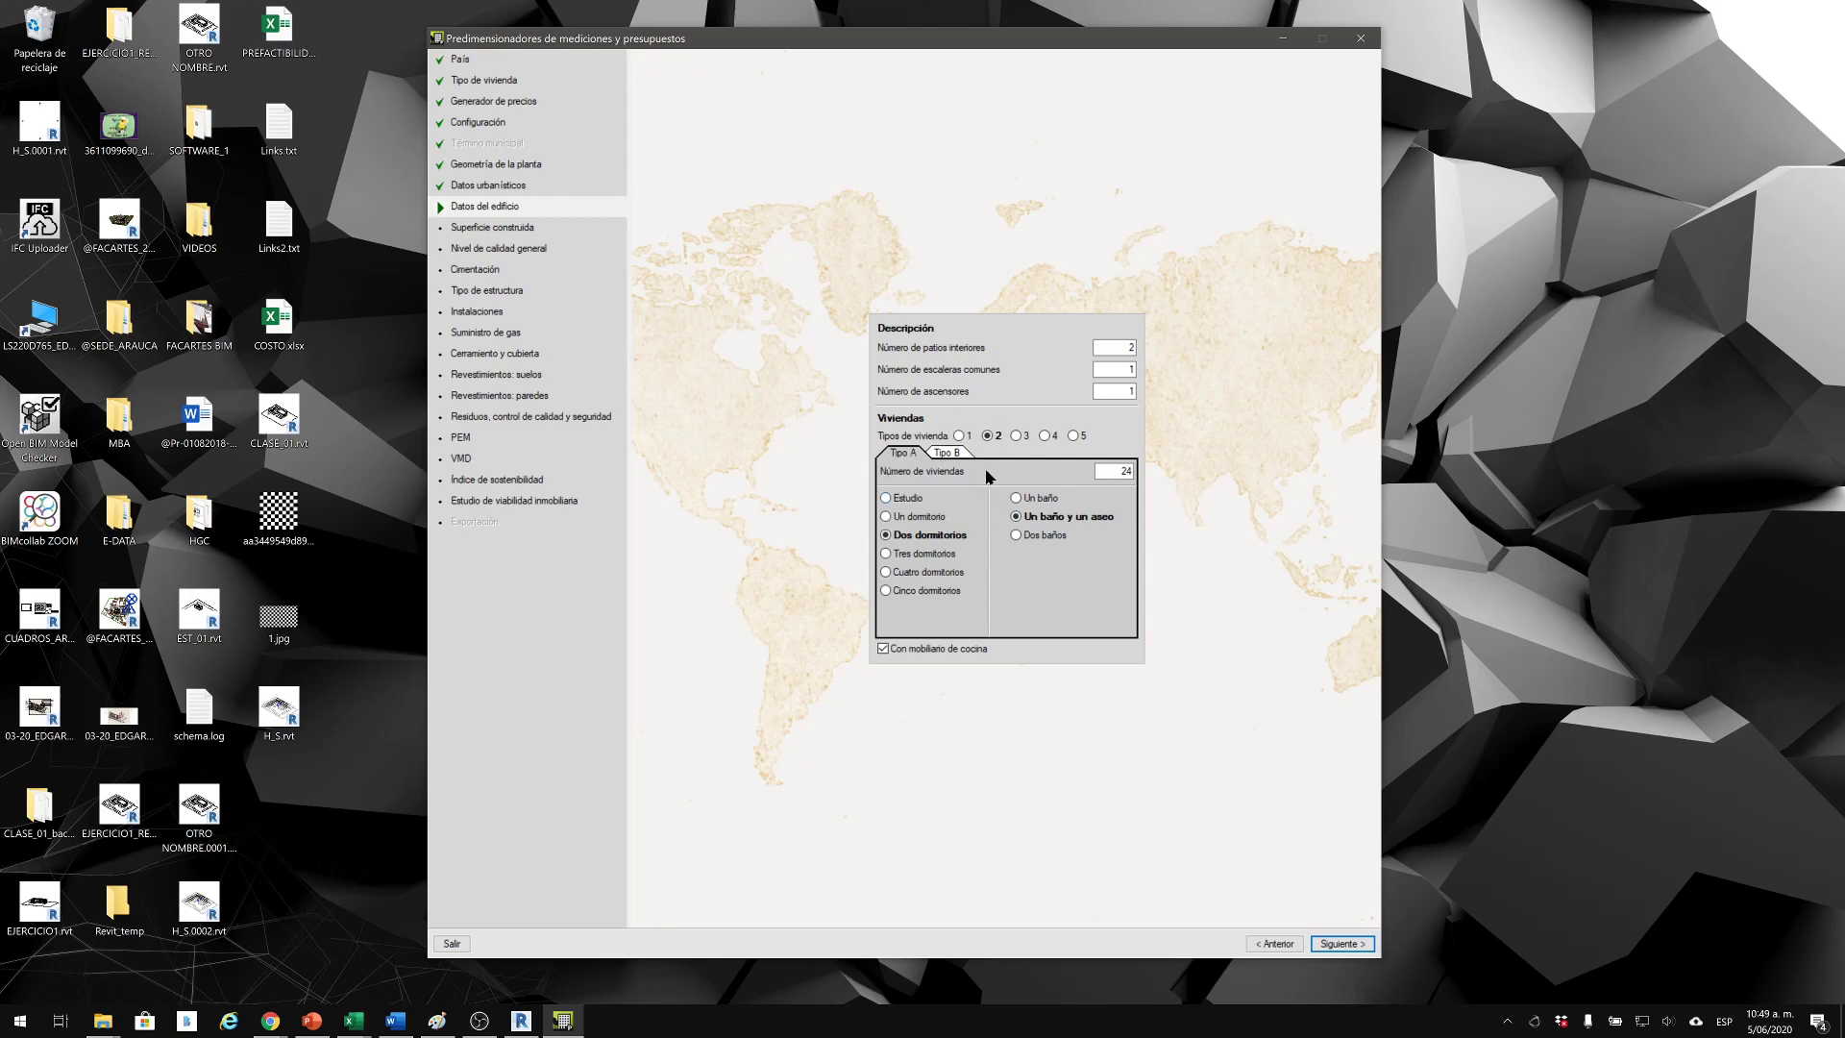
# Keep two dwelling types, give type A the Dos baños option, and accept the built areas by use.
pyautogui.click(1019, 435)
pyautogui.click(988, 435)
pyautogui.click(1019, 533)
pyautogui.click(1364, 948)
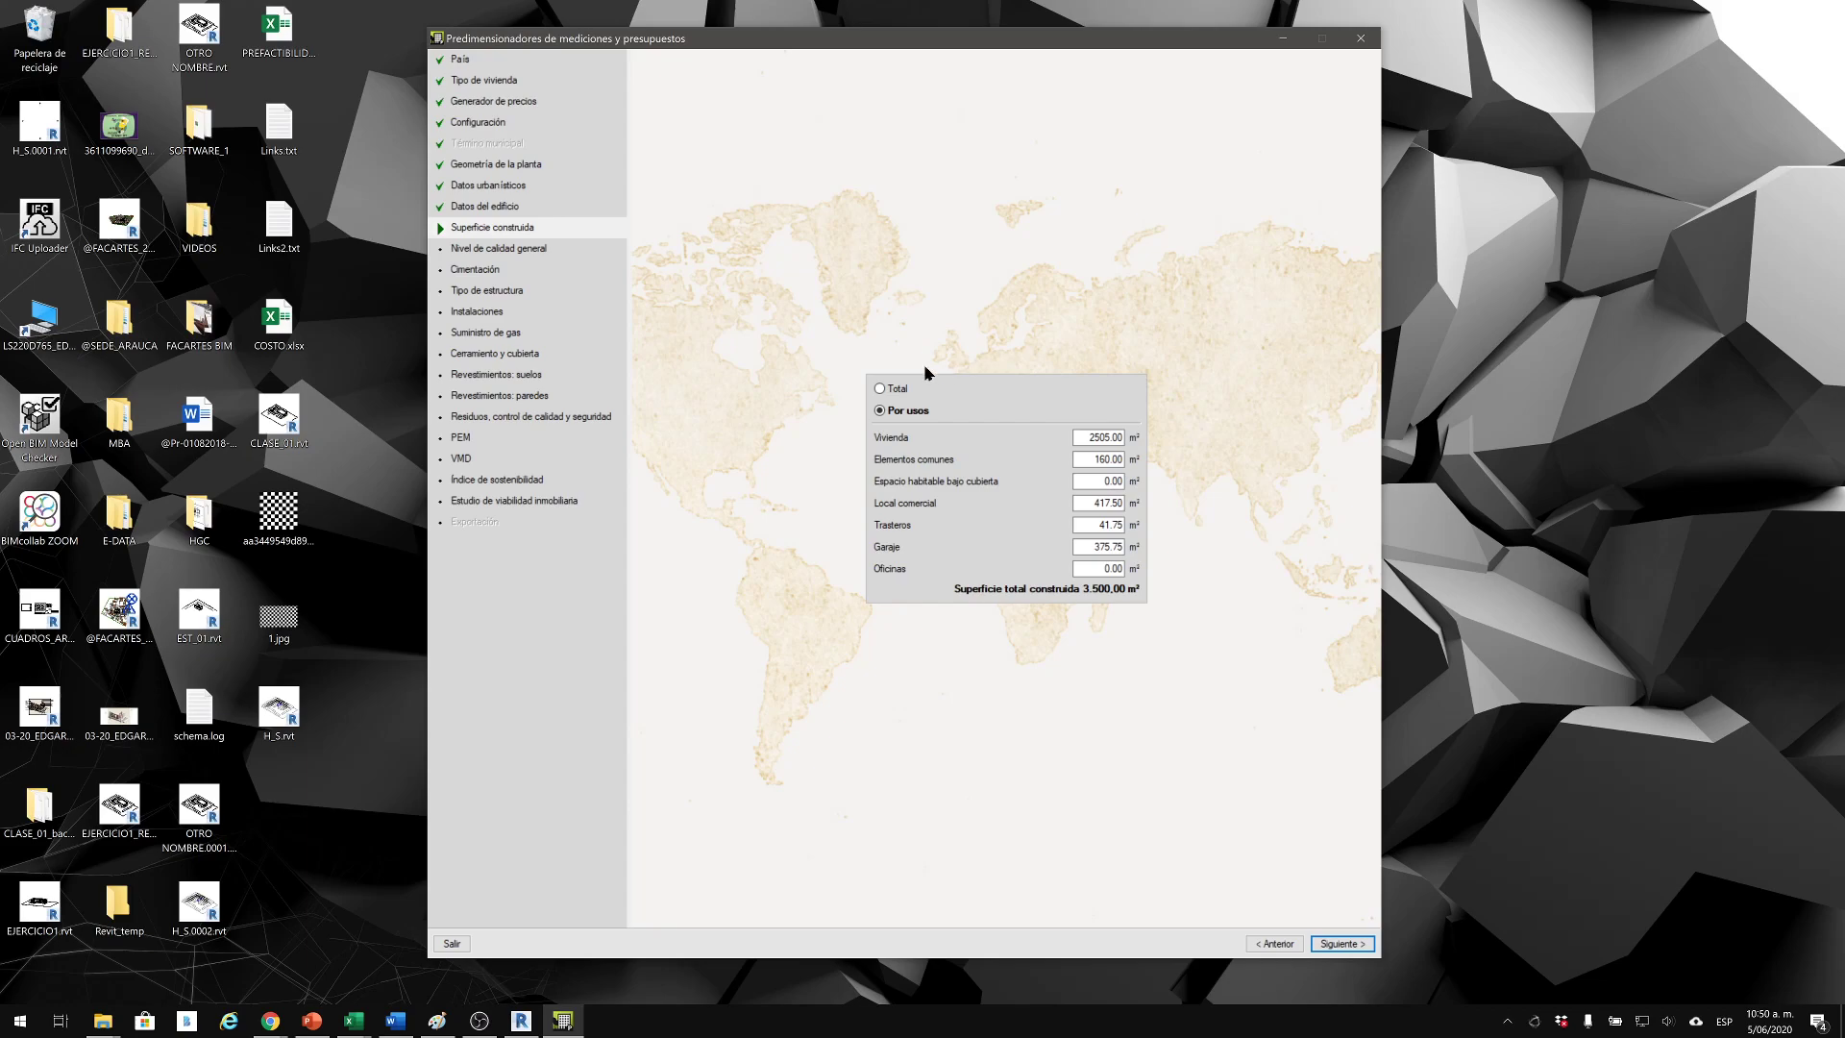
pyautogui.click(1350, 950)
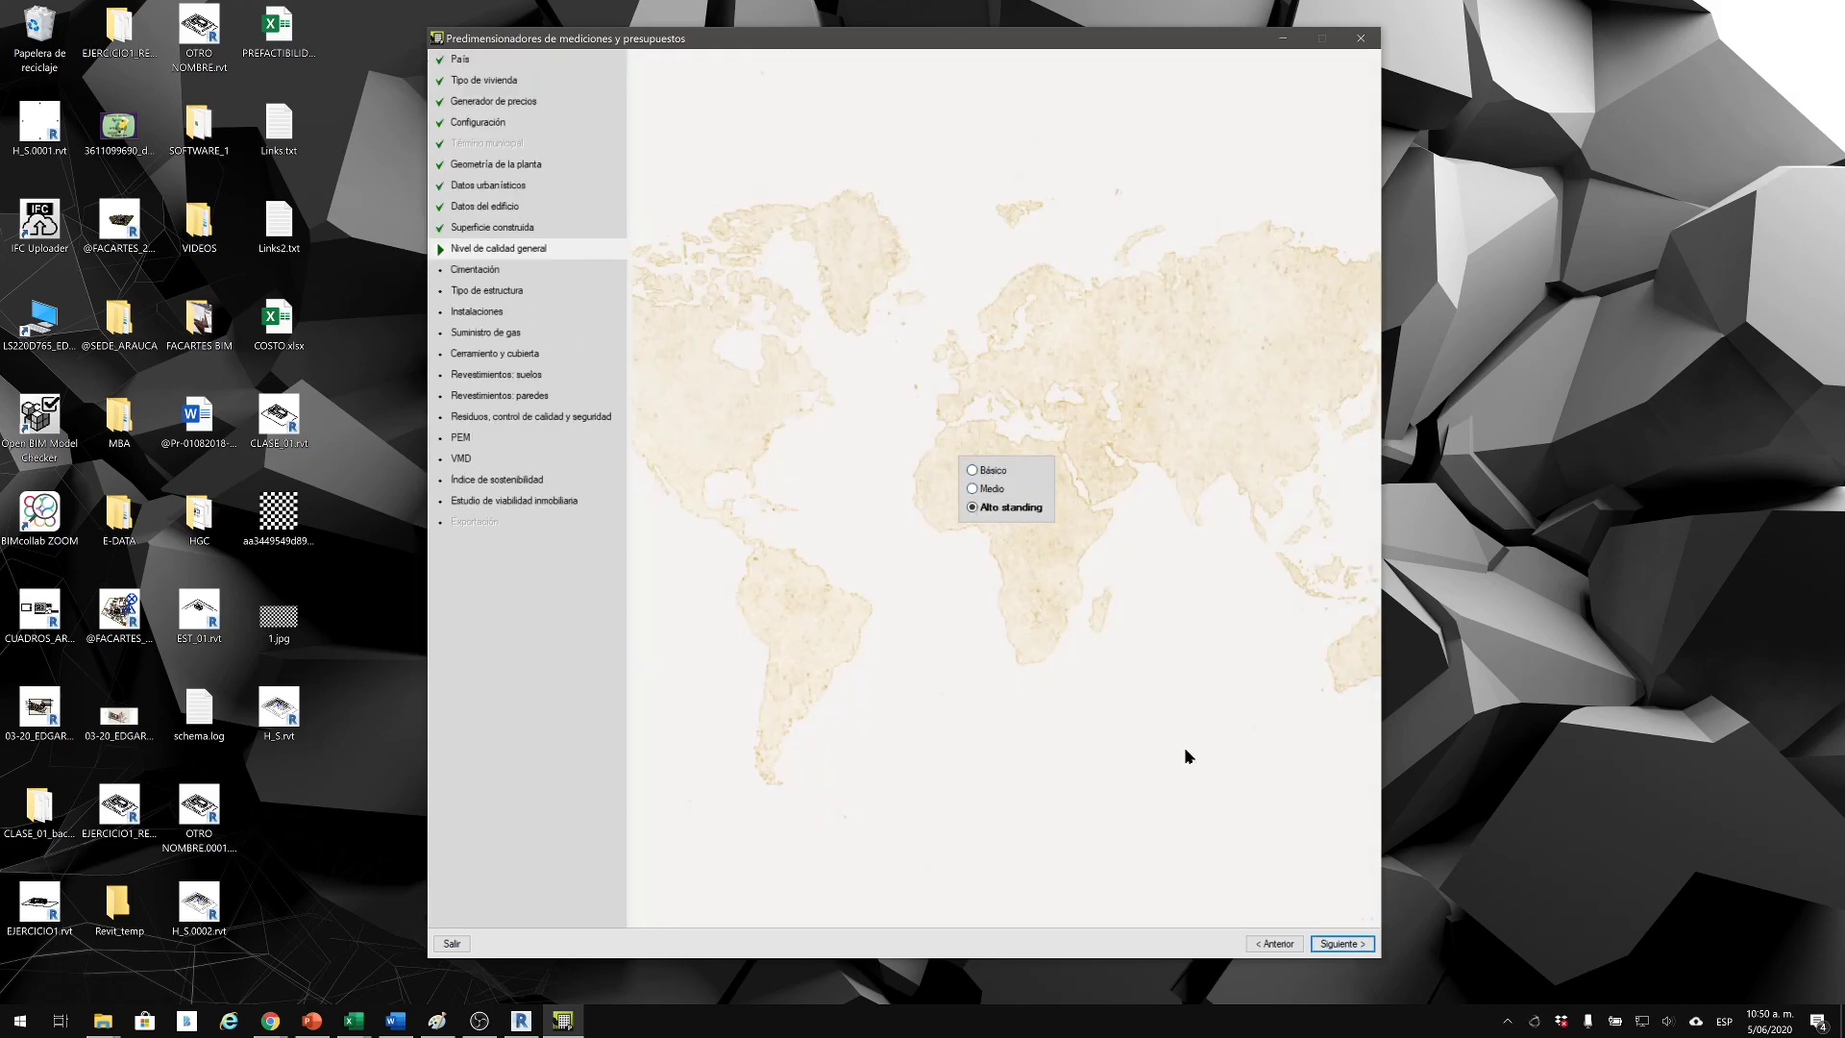
# Accept the Alto standing general quality level and set the foundation type to Pilotes in situ.
pyautogui.click(1341, 944)
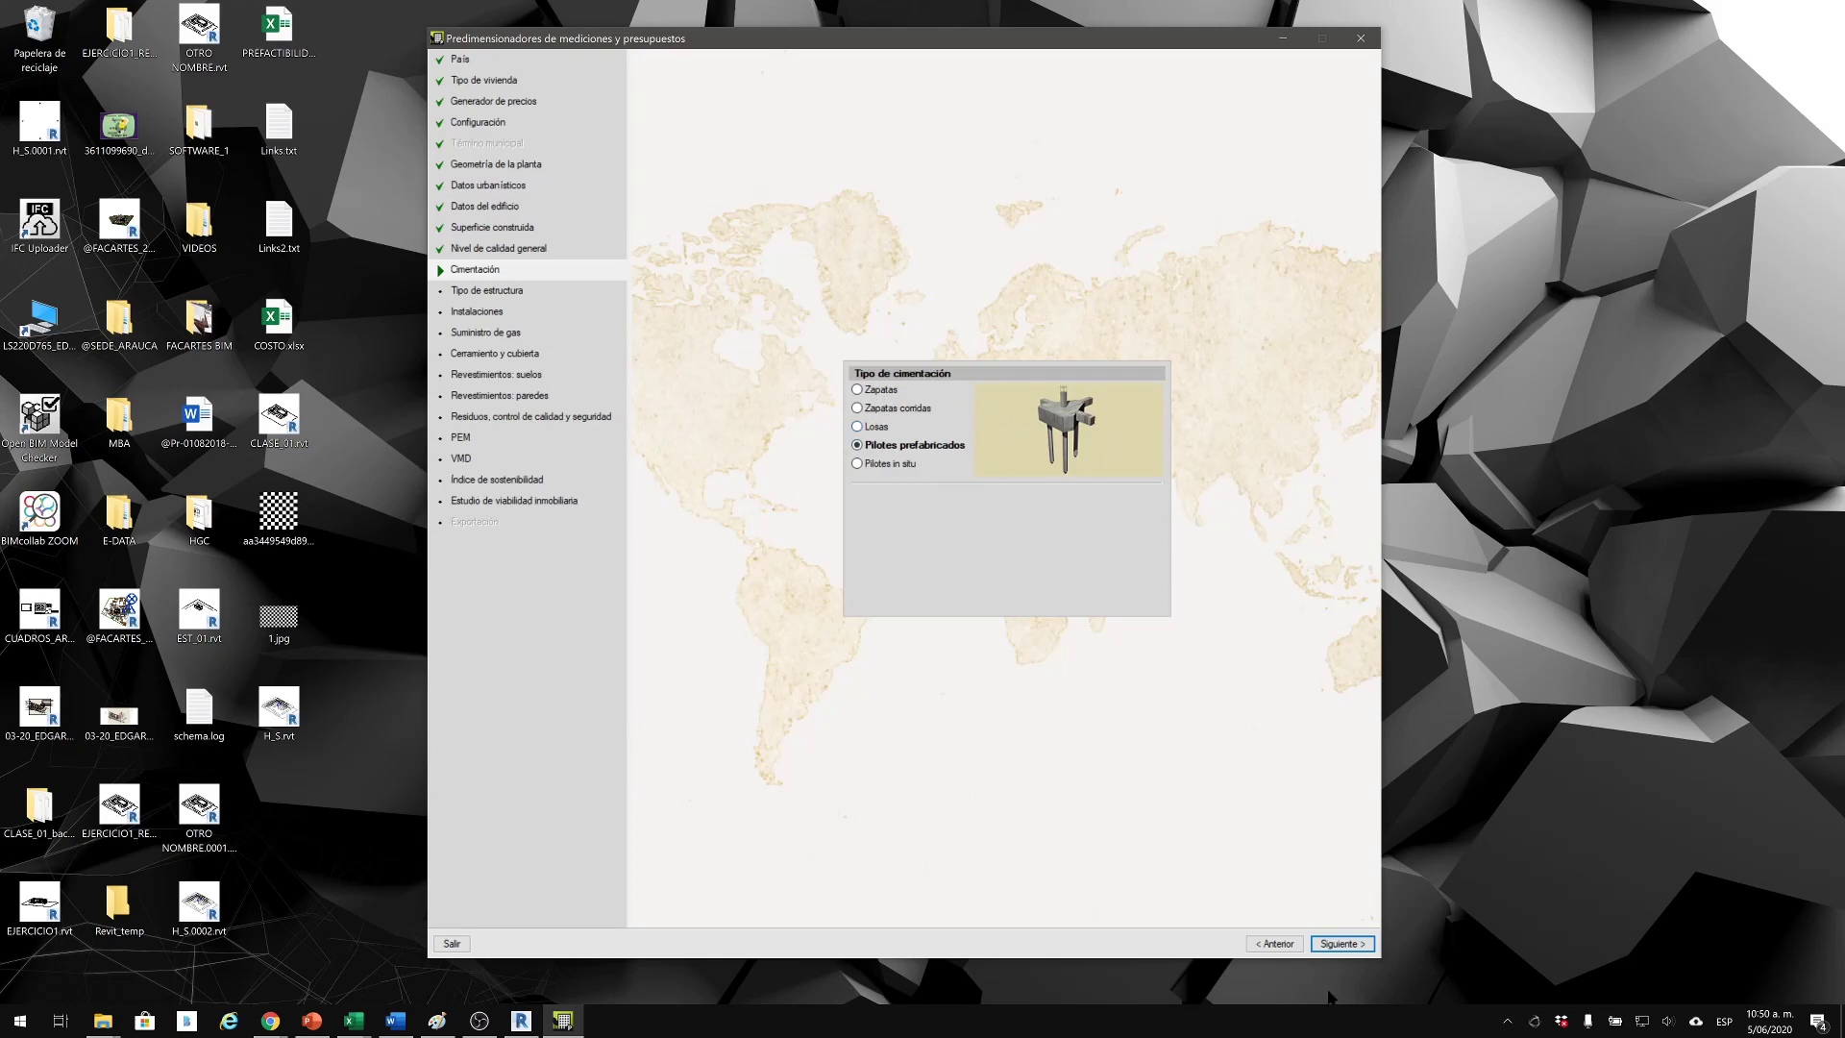
pyautogui.click(859, 465)
pyautogui.click(1346, 944)
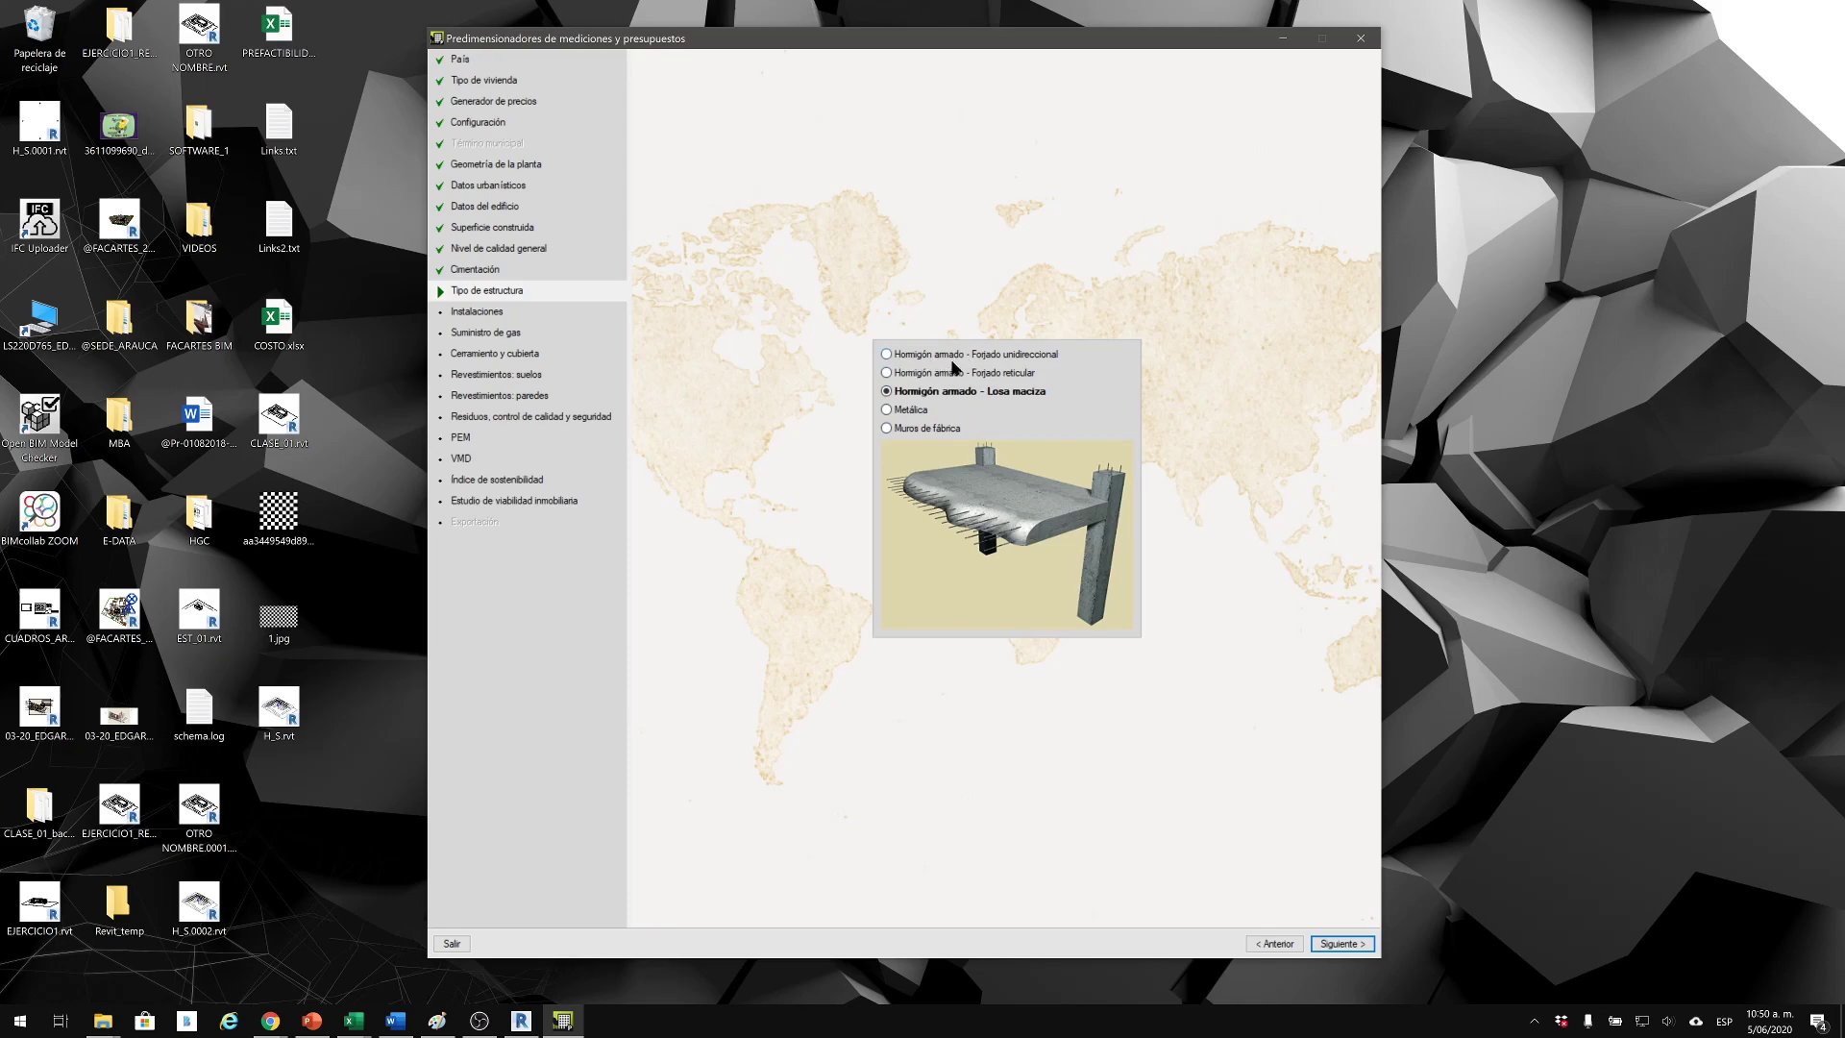
# Set the structure type to Hormigón armado - Forjado unidireccional and exclude Instalación receptora de gas from the installations.
pyautogui.click(915, 410)
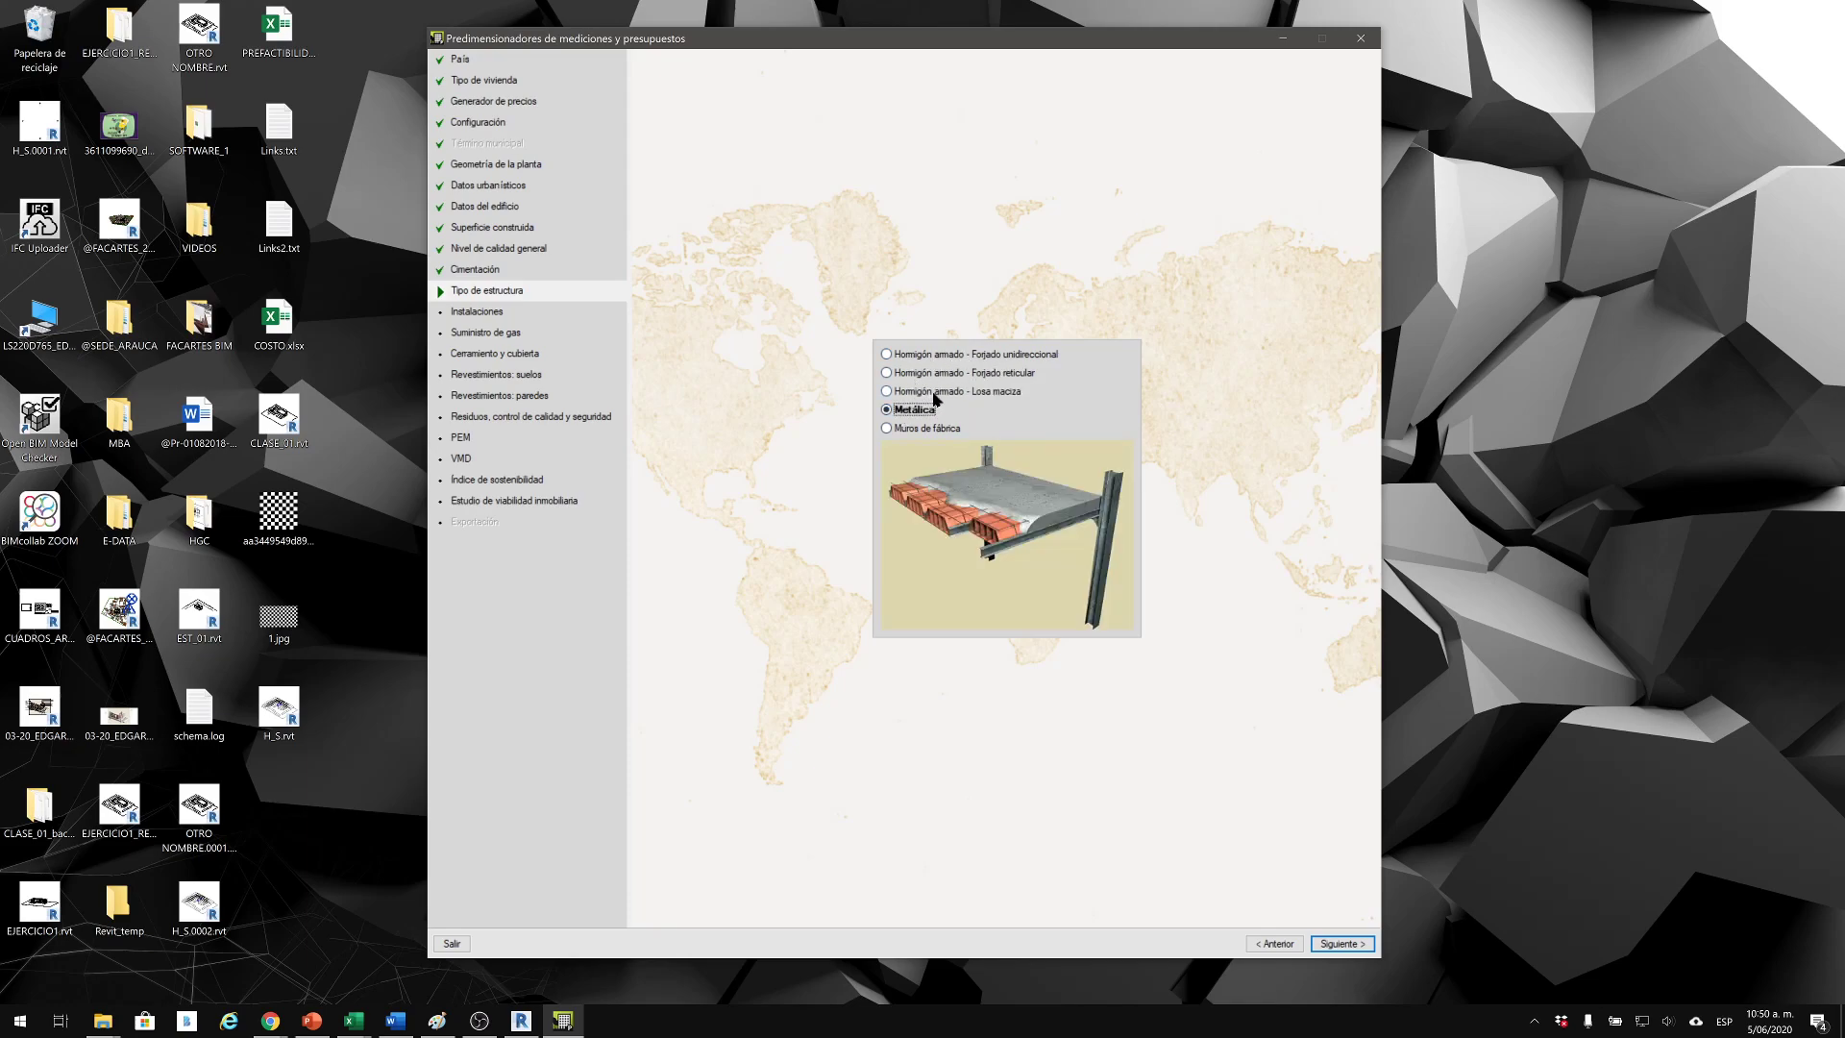
pyautogui.click(934, 393)
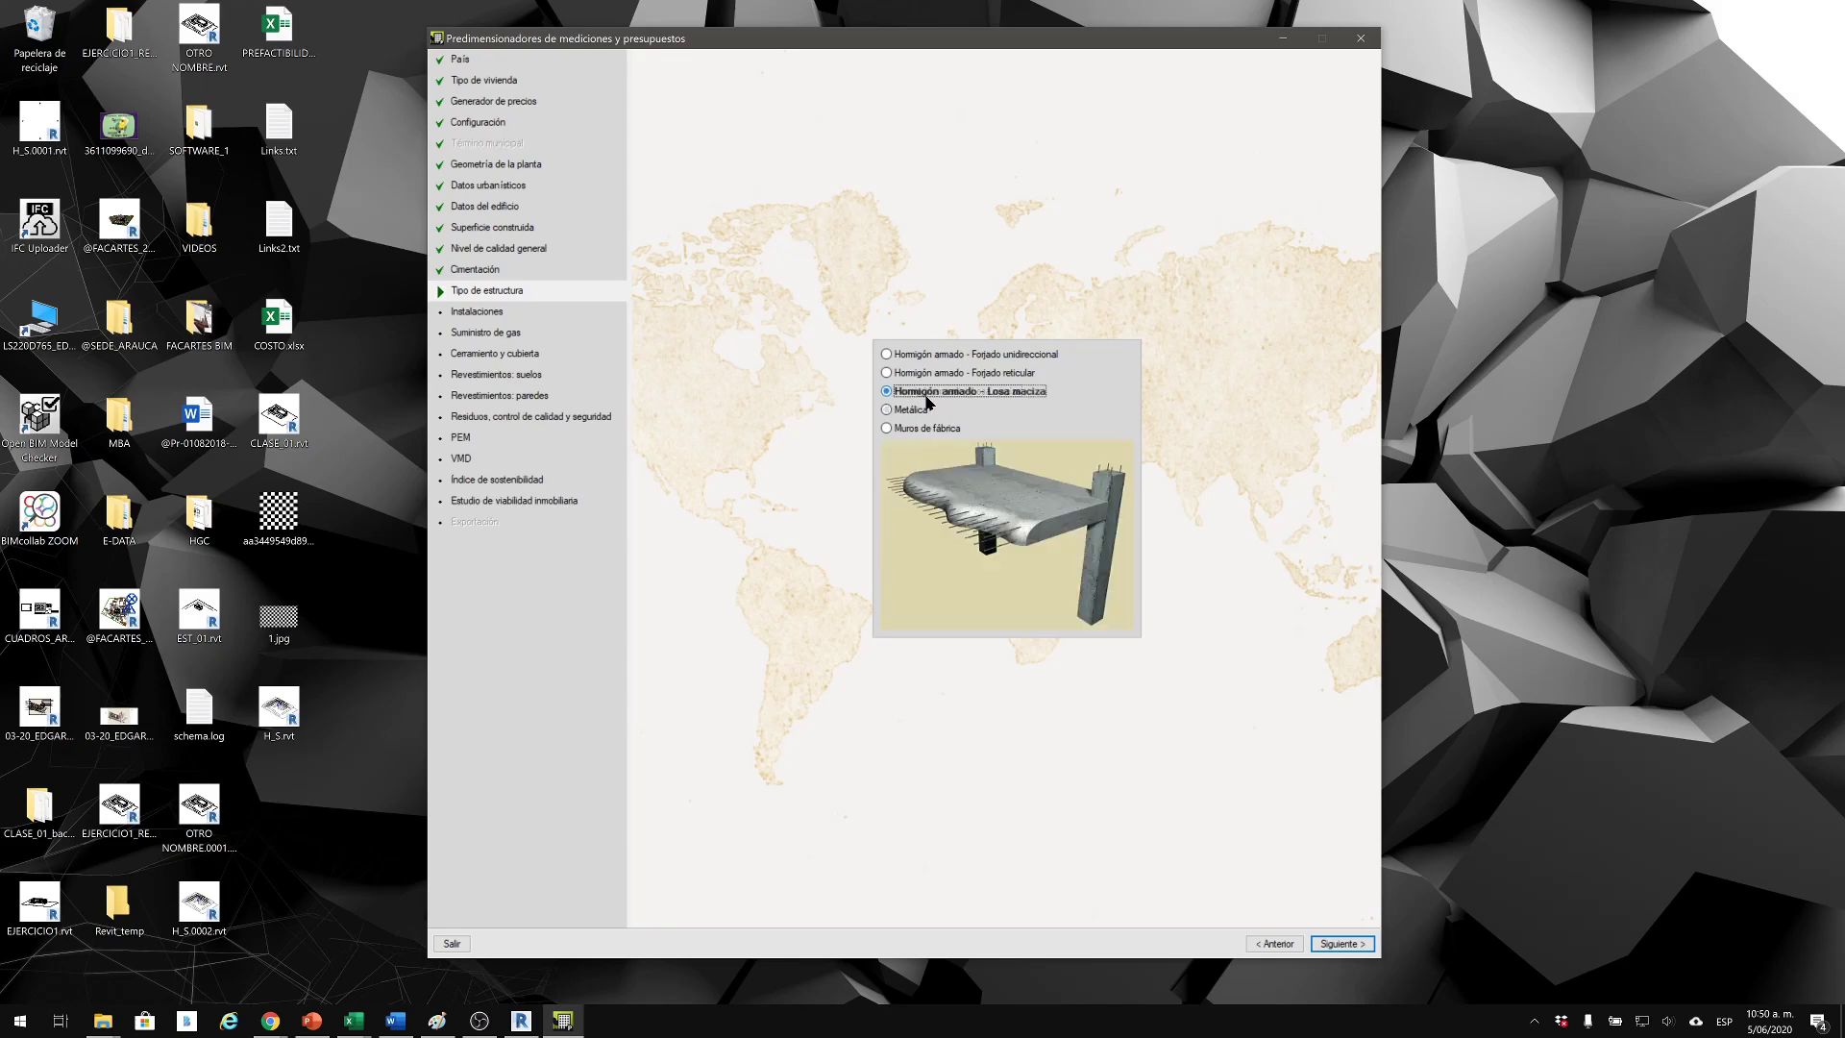
pyautogui.click(980, 355)
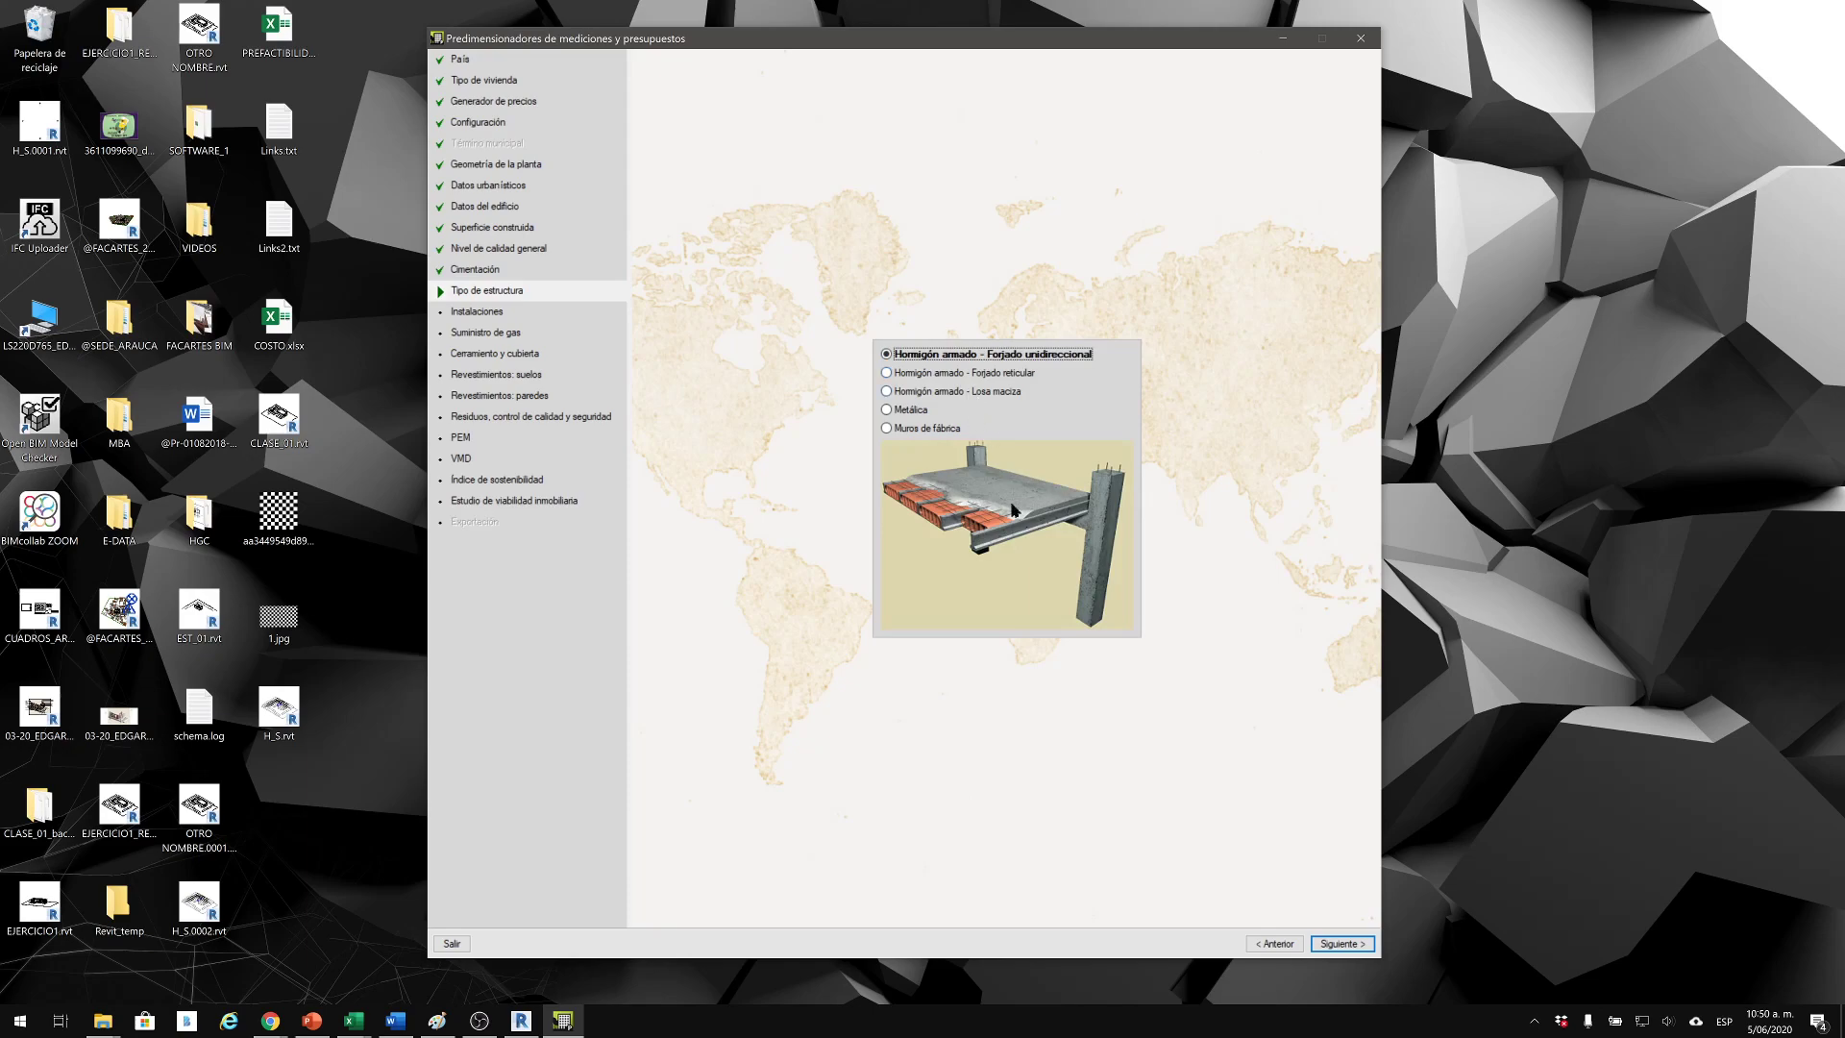
pyautogui.click(1331, 945)
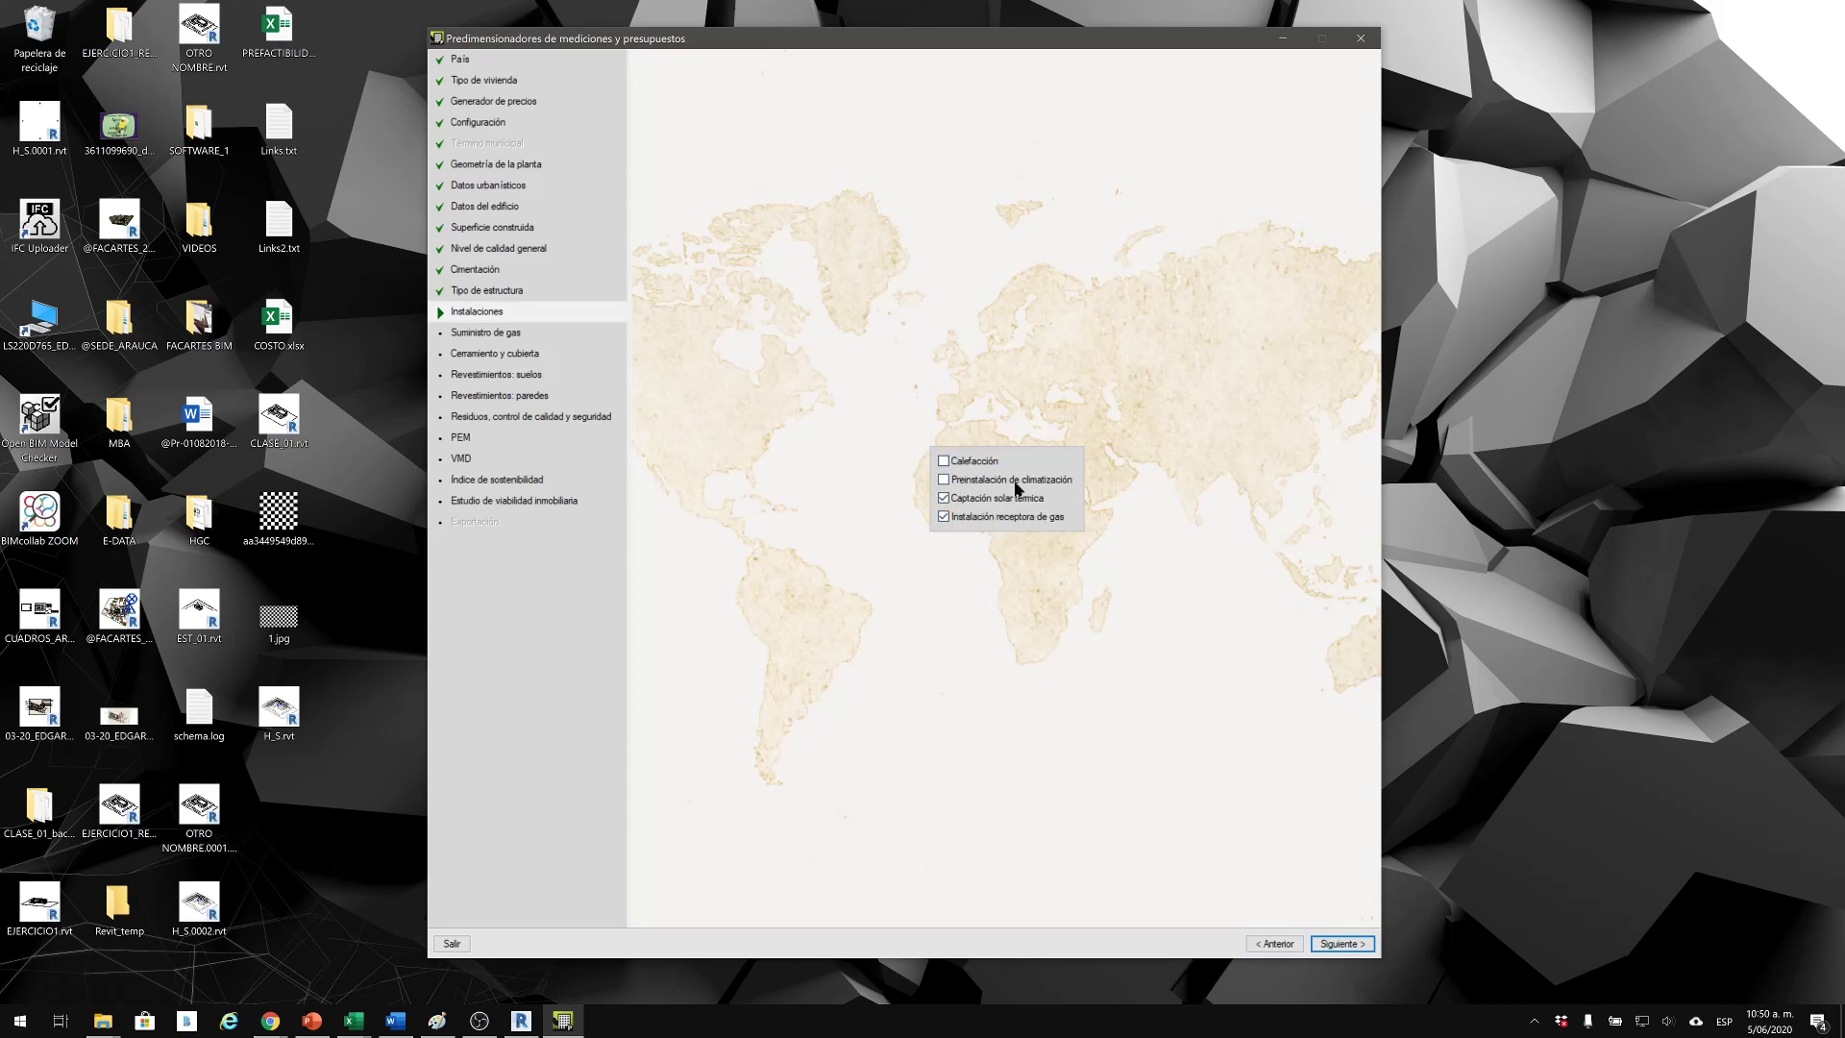
pyautogui.click(979, 517)
pyautogui.click(1345, 944)
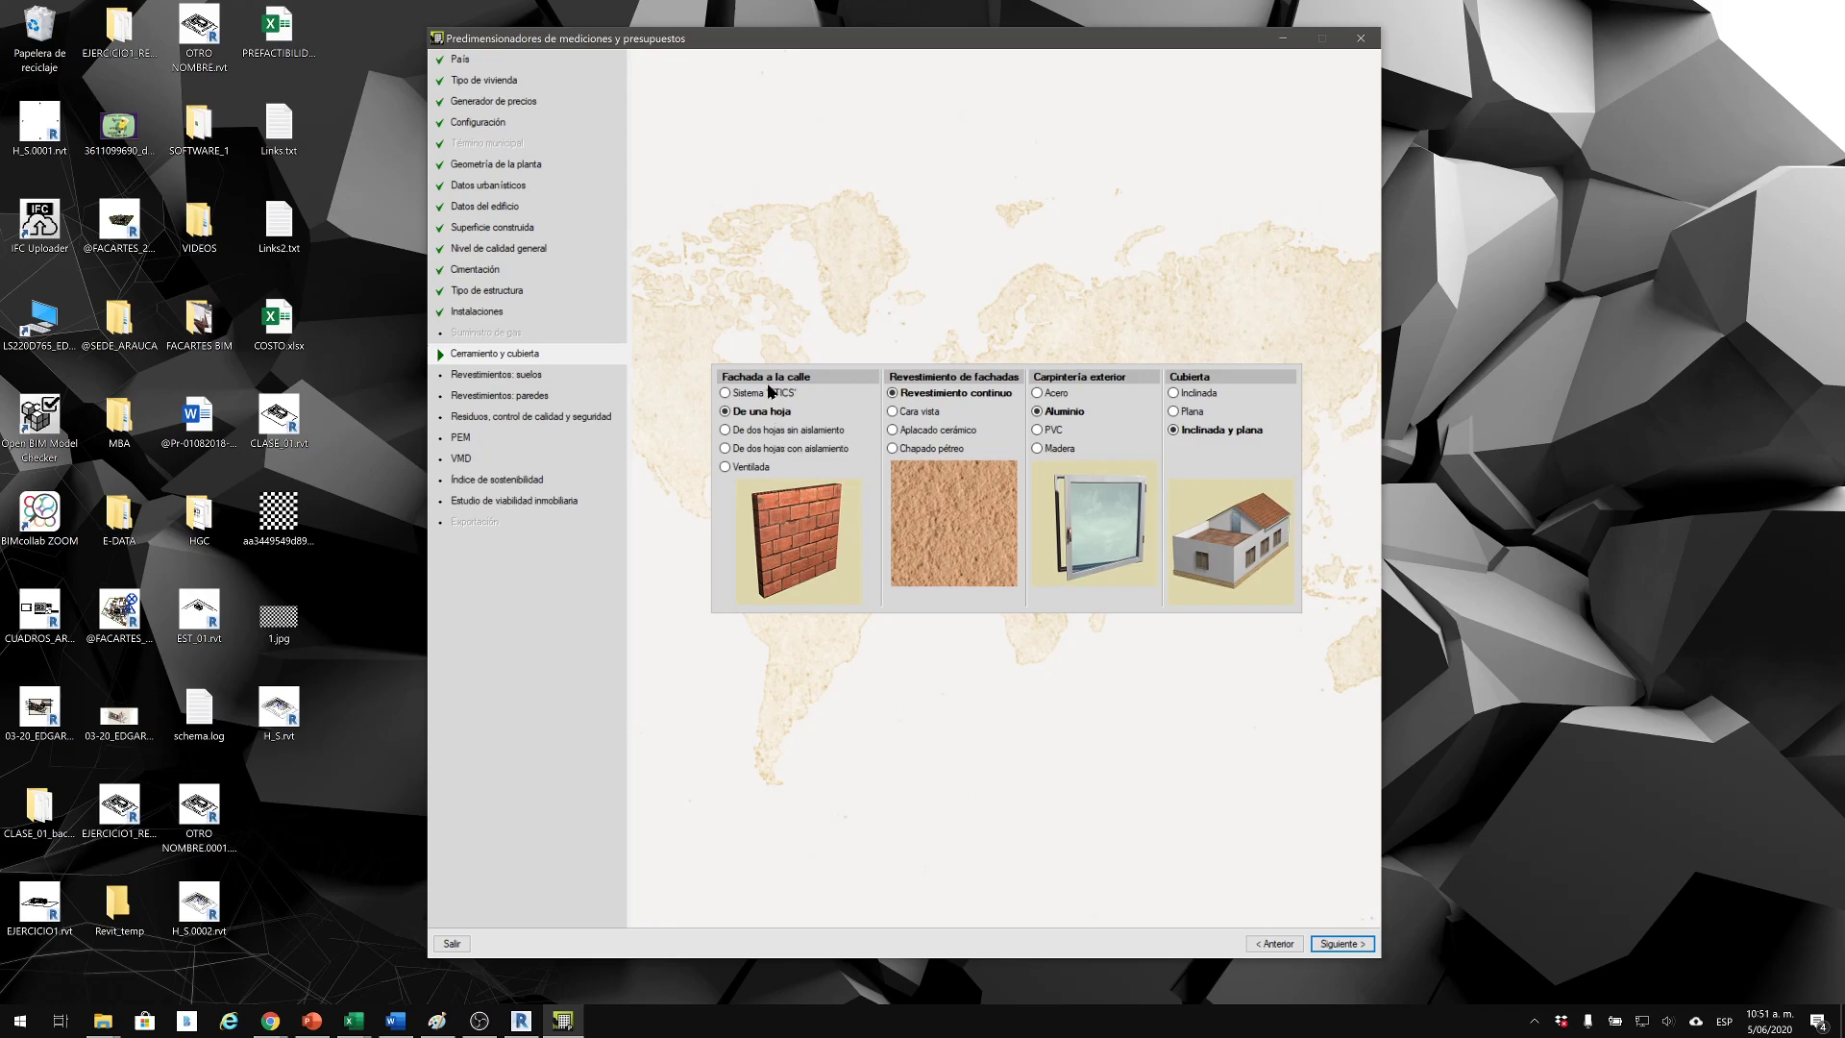
# Compare the façade options, keep the street façade as De una hoja, and set the façade cladding to Cara vista.
pyautogui.click(759, 454)
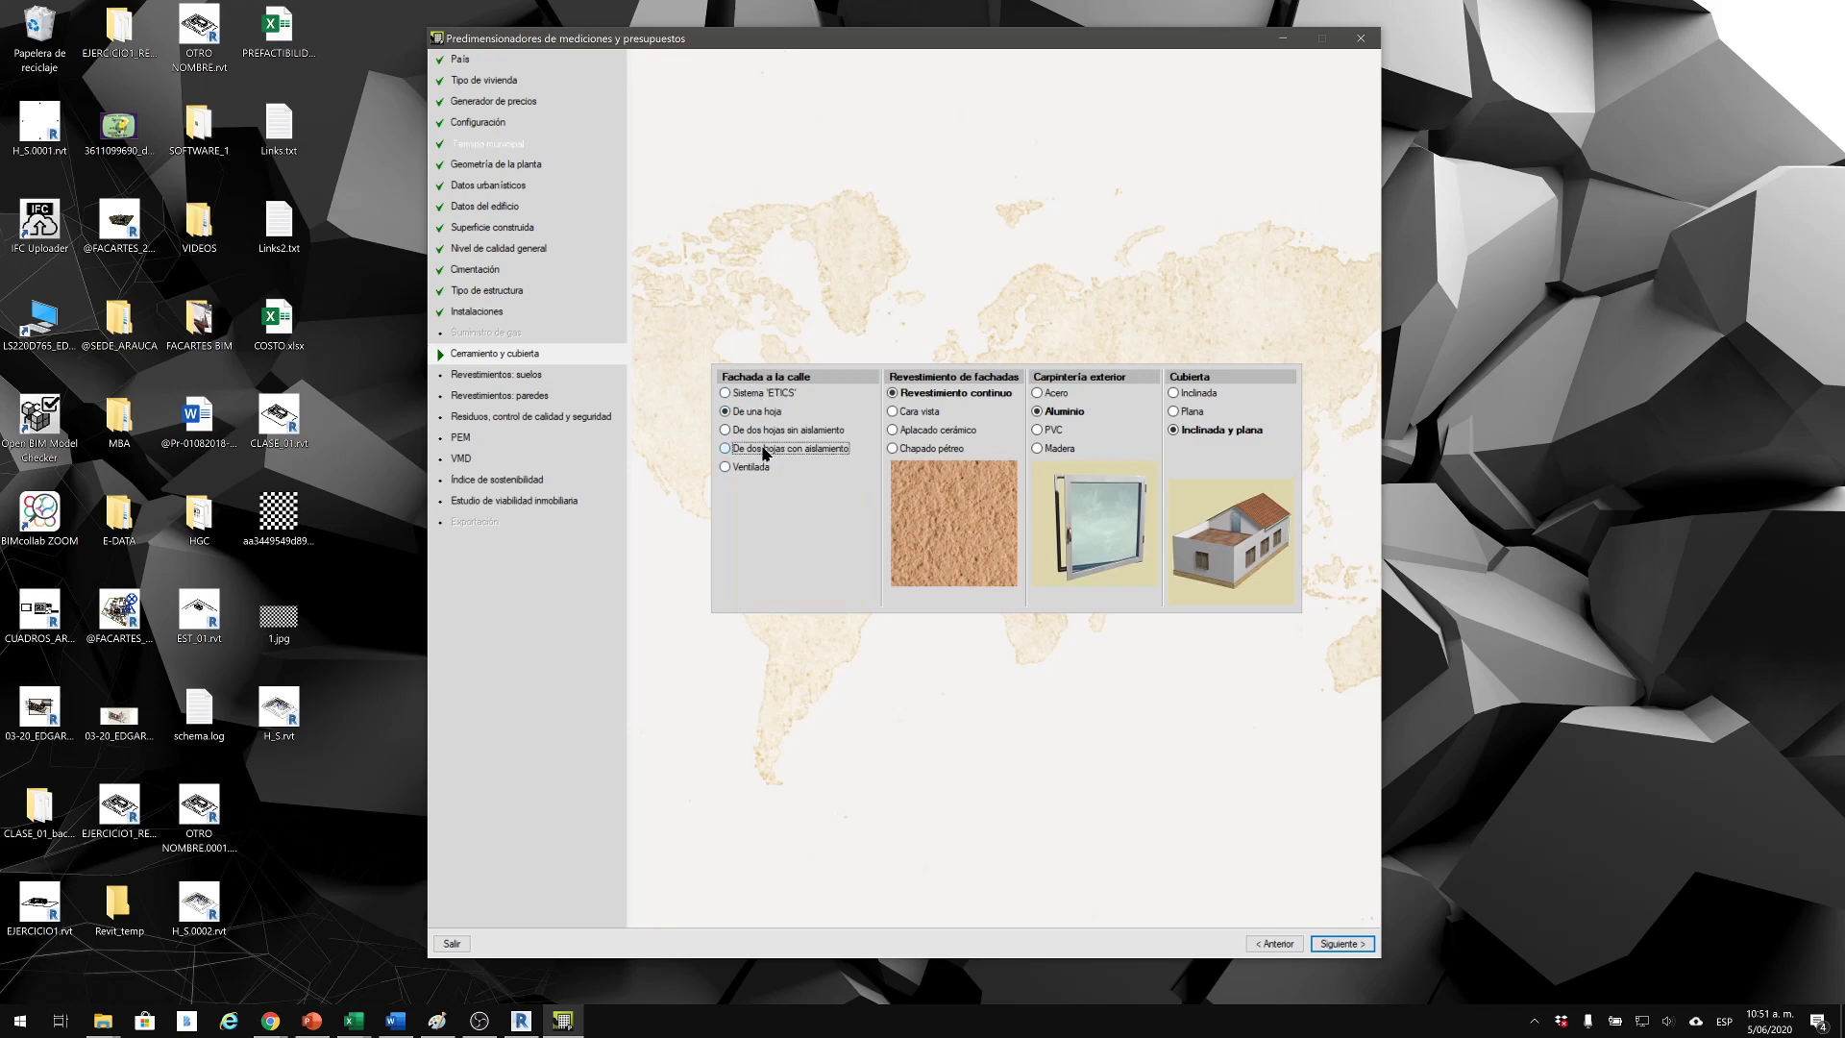
pyautogui.click(753, 466)
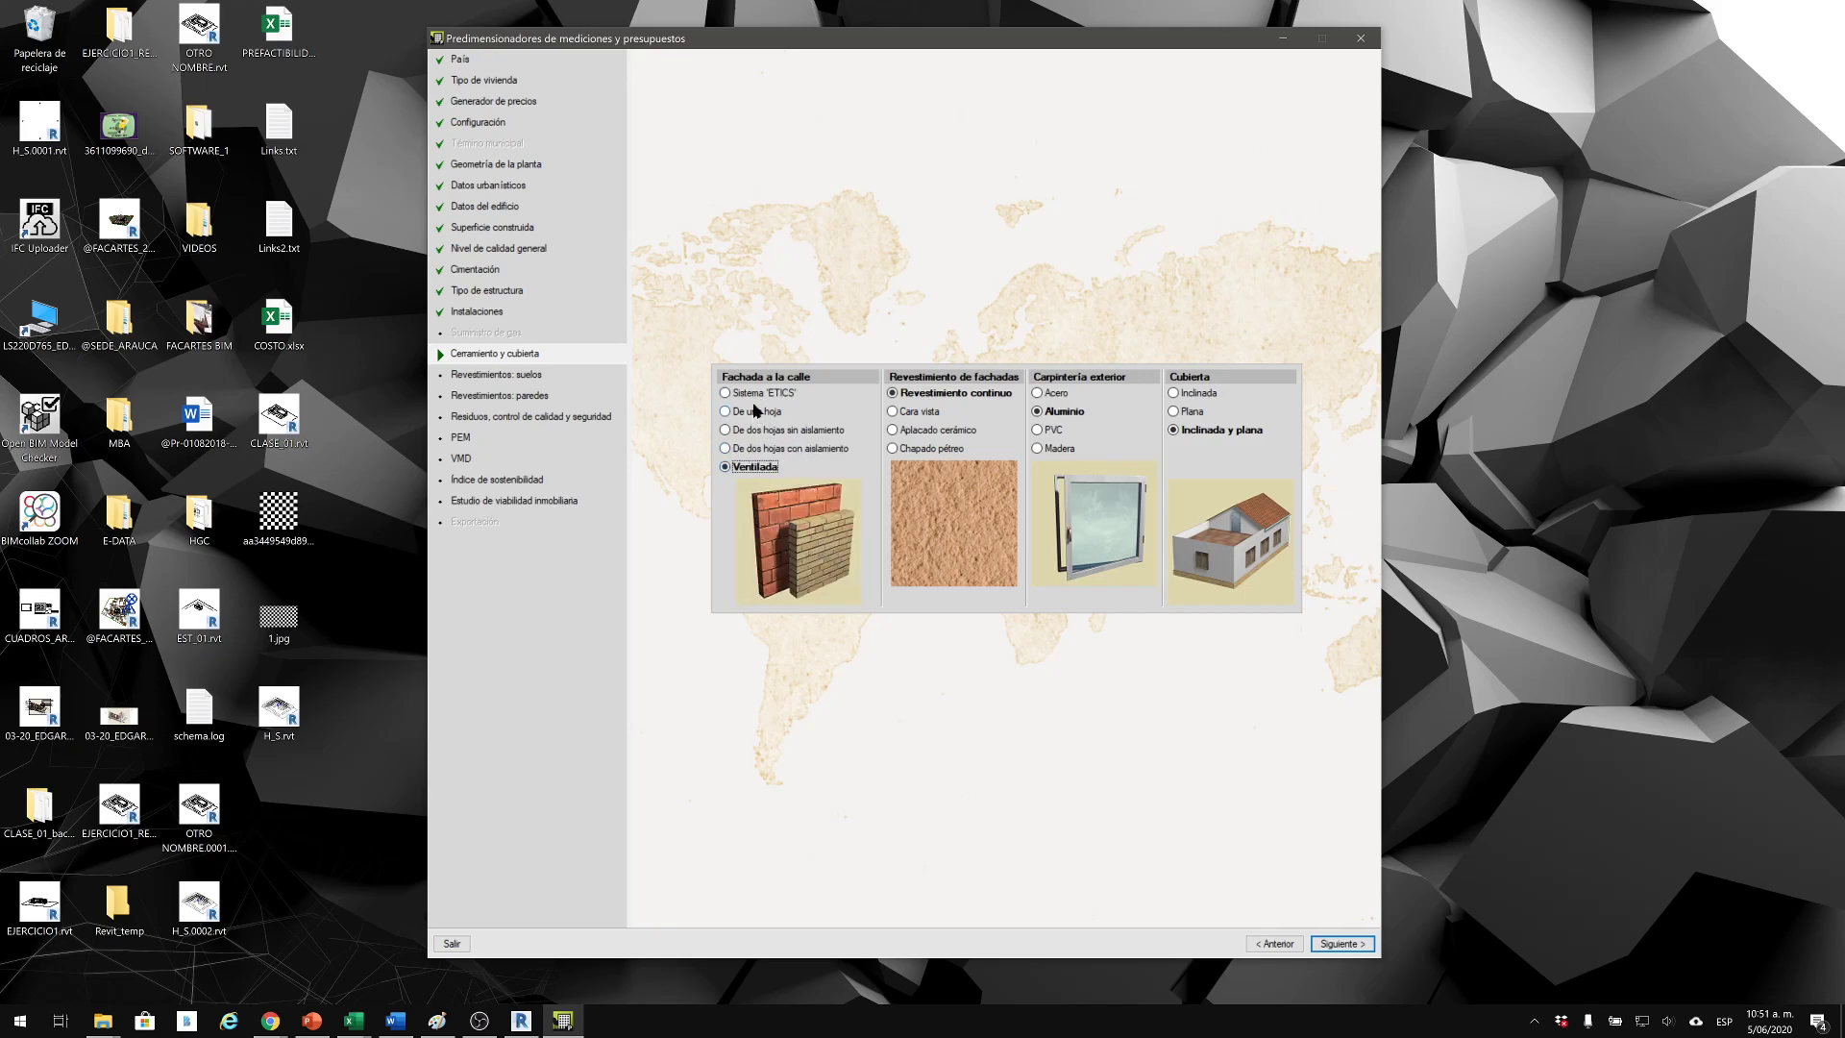
pyautogui.click(756, 414)
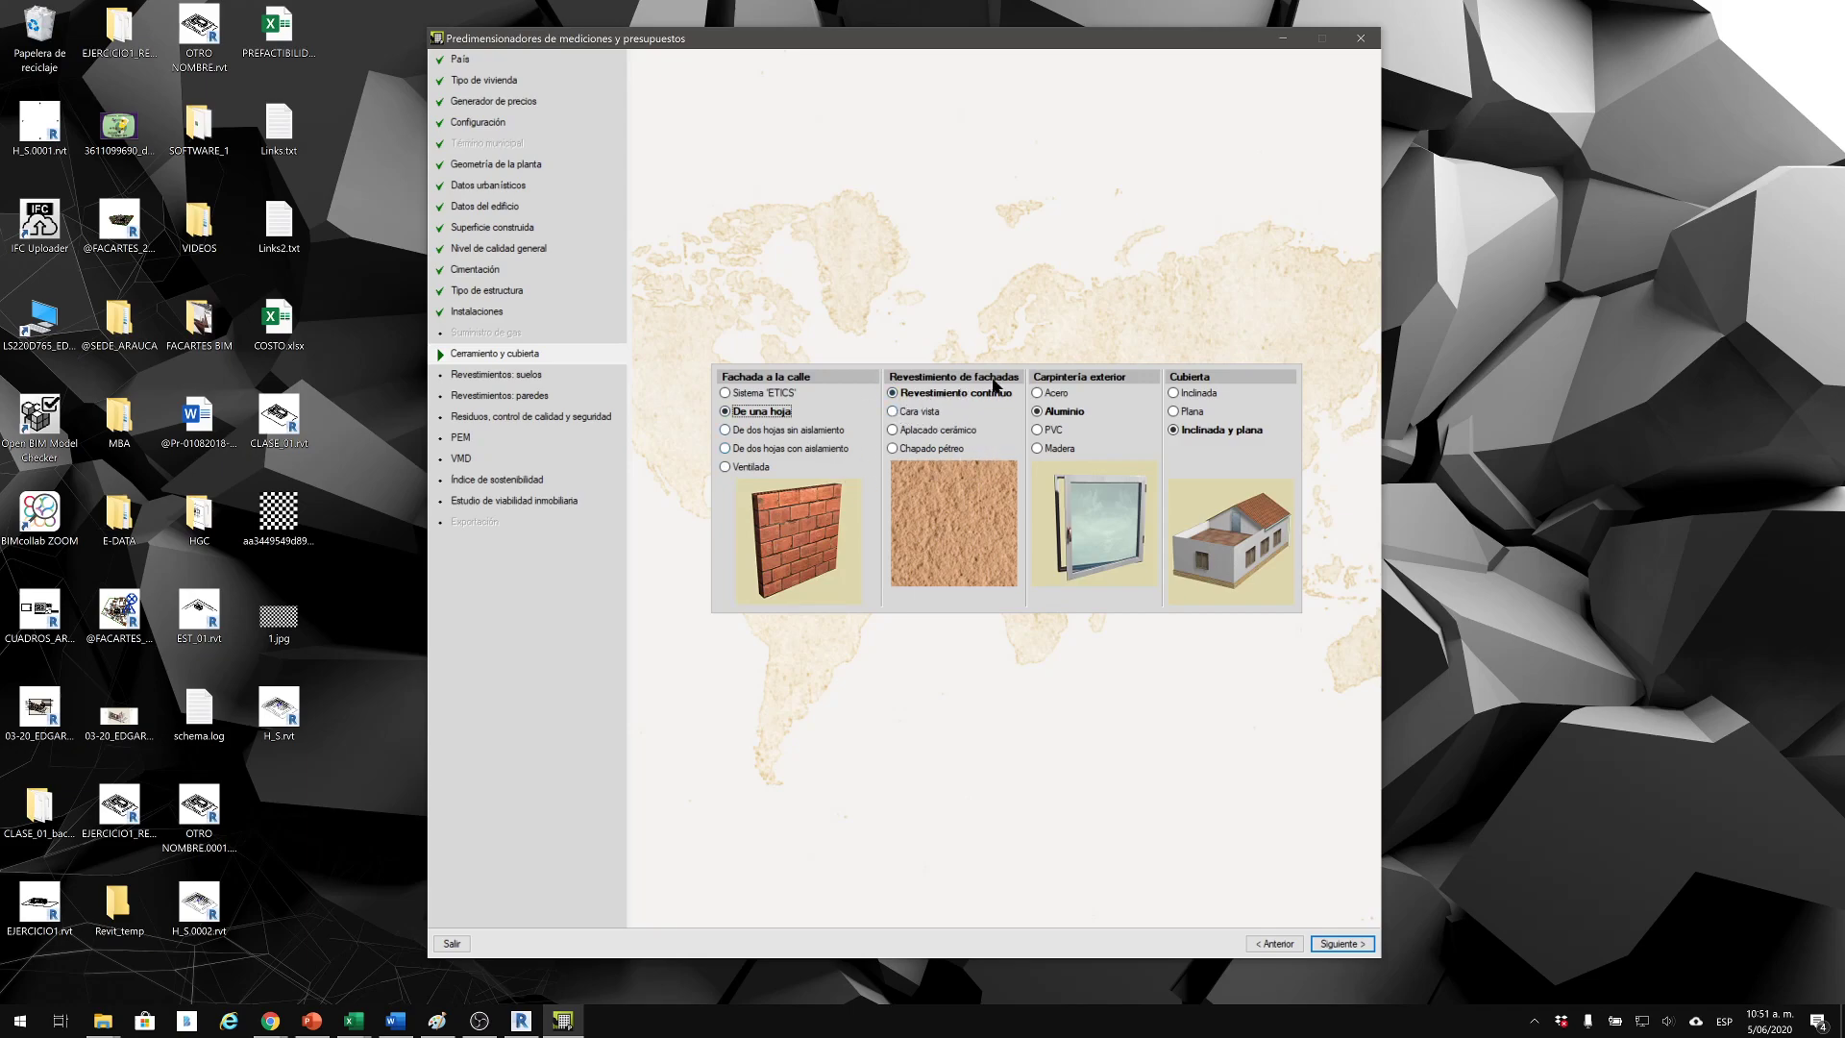
pyautogui.click(894, 413)
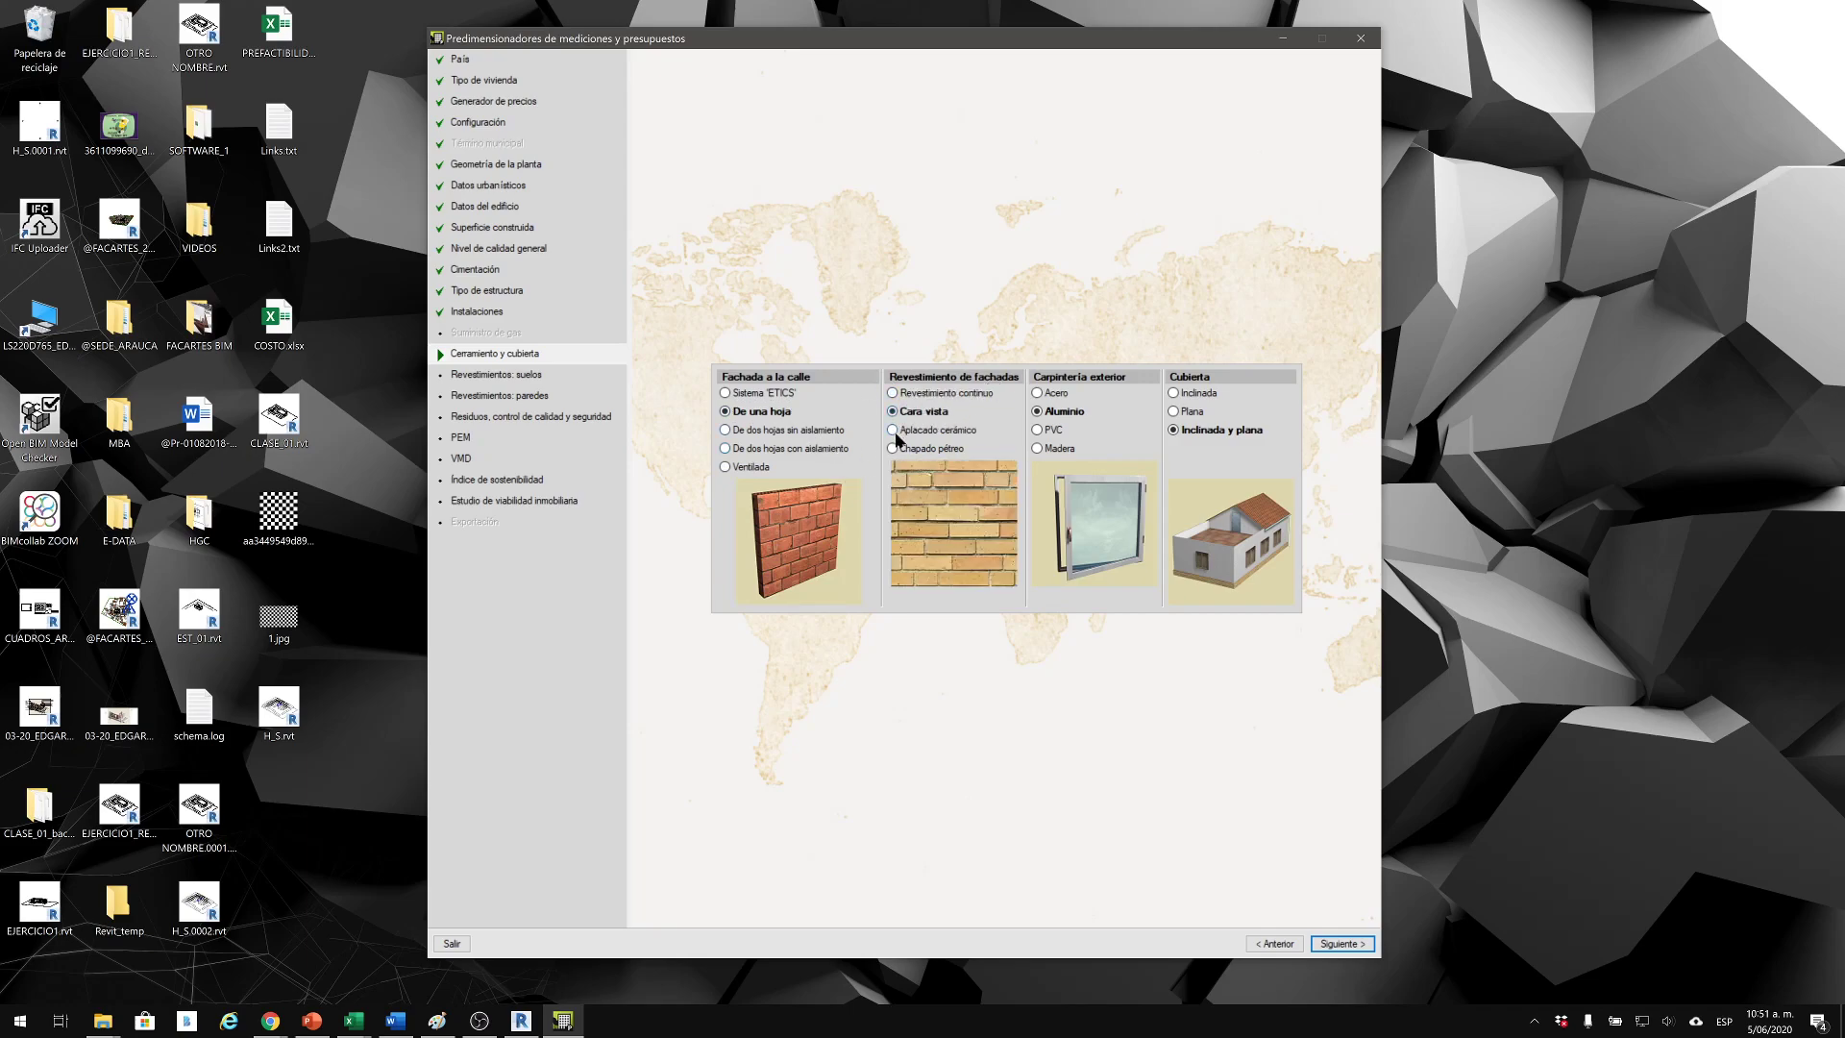
pyautogui.click(917, 431)
pyautogui.click(910, 448)
pyautogui.click(915, 411)
pyautogui.click(1342, 945)
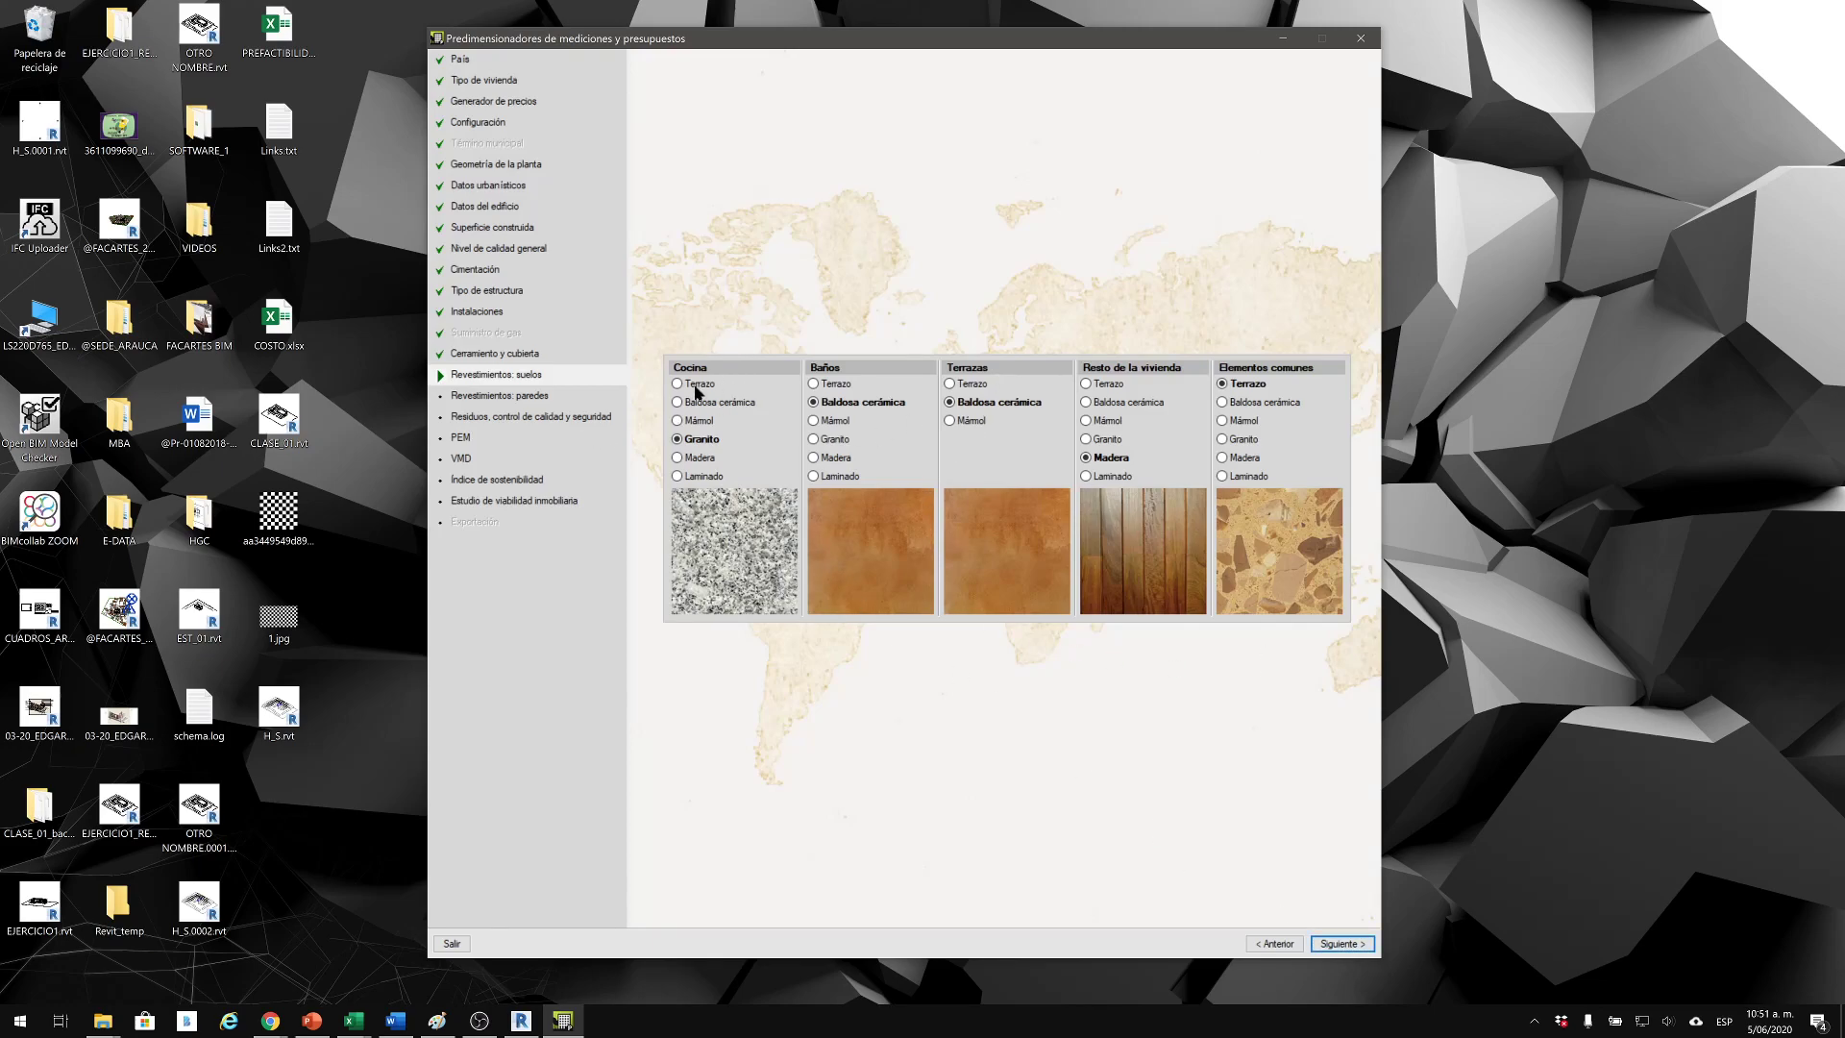
# Accept the floor and wall finishes, keep waste management, quality control and safety included, and generate the material execution budget.
pyautogui.click(1334, 947)
pyautogui.click(1333, 951)
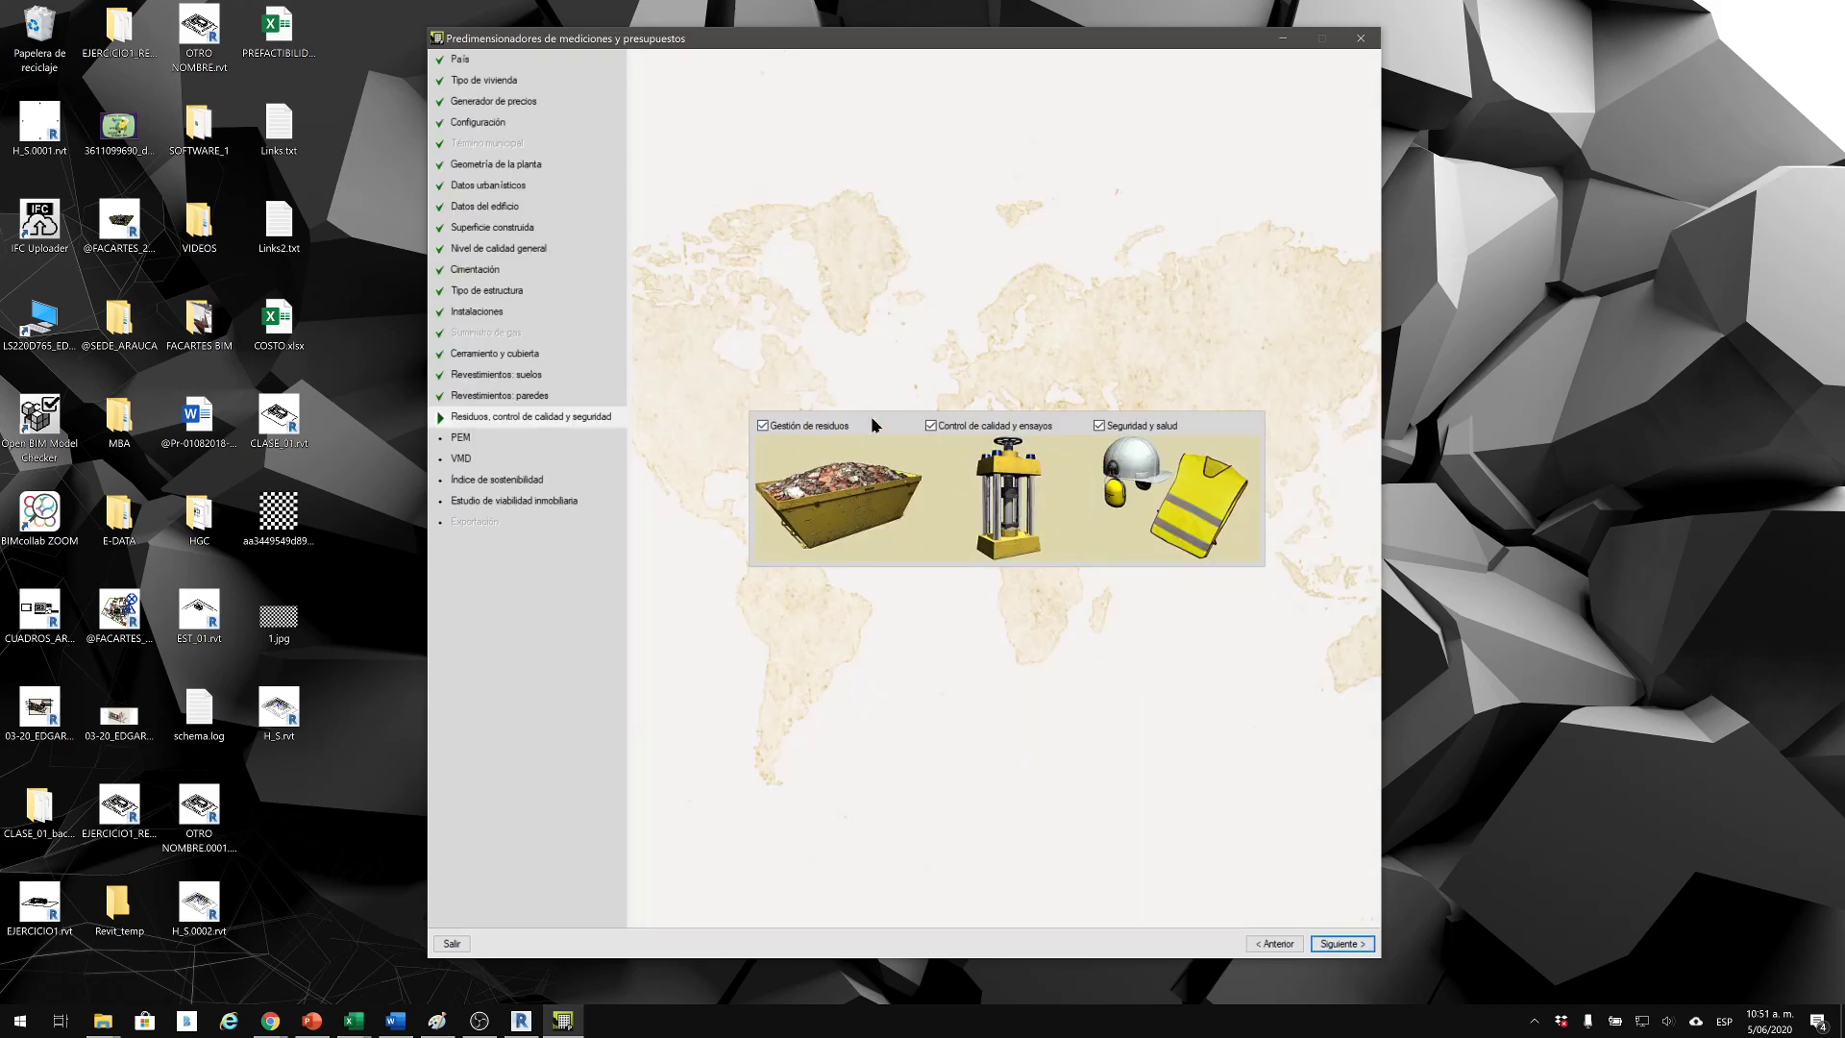
pyautogui.click(1339, 945)
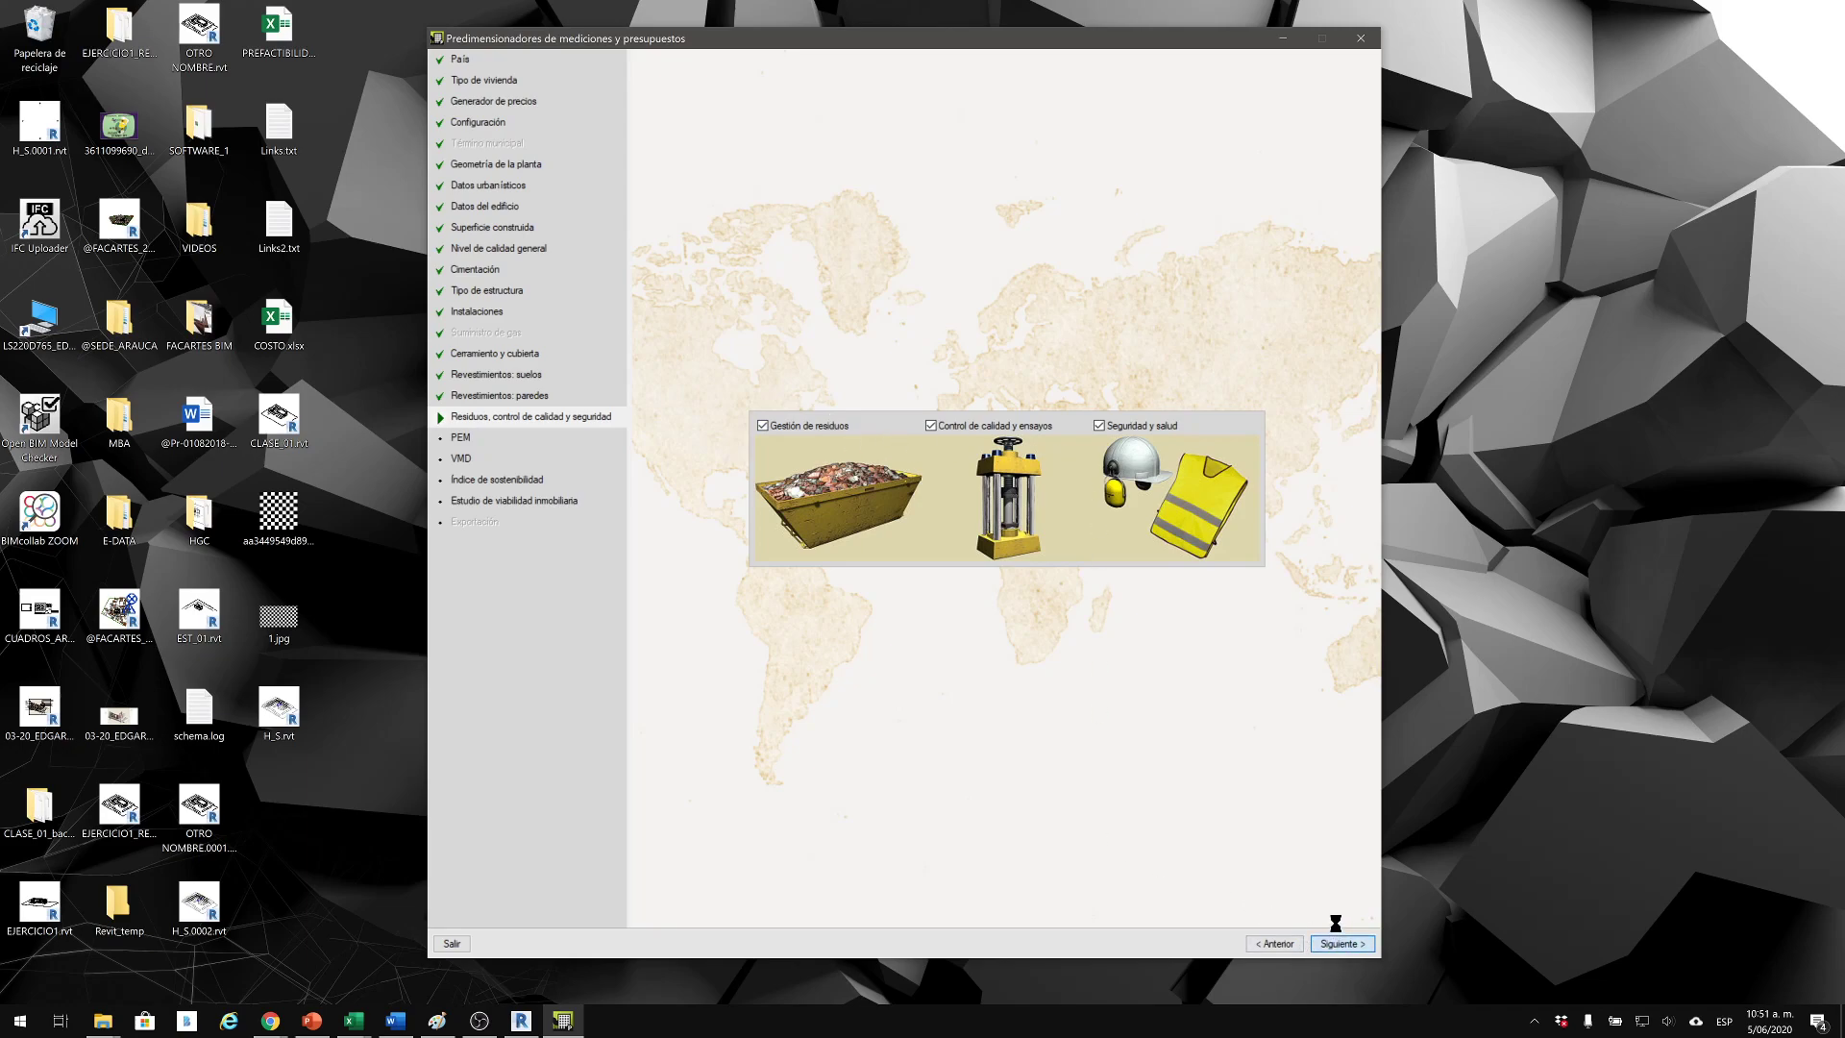
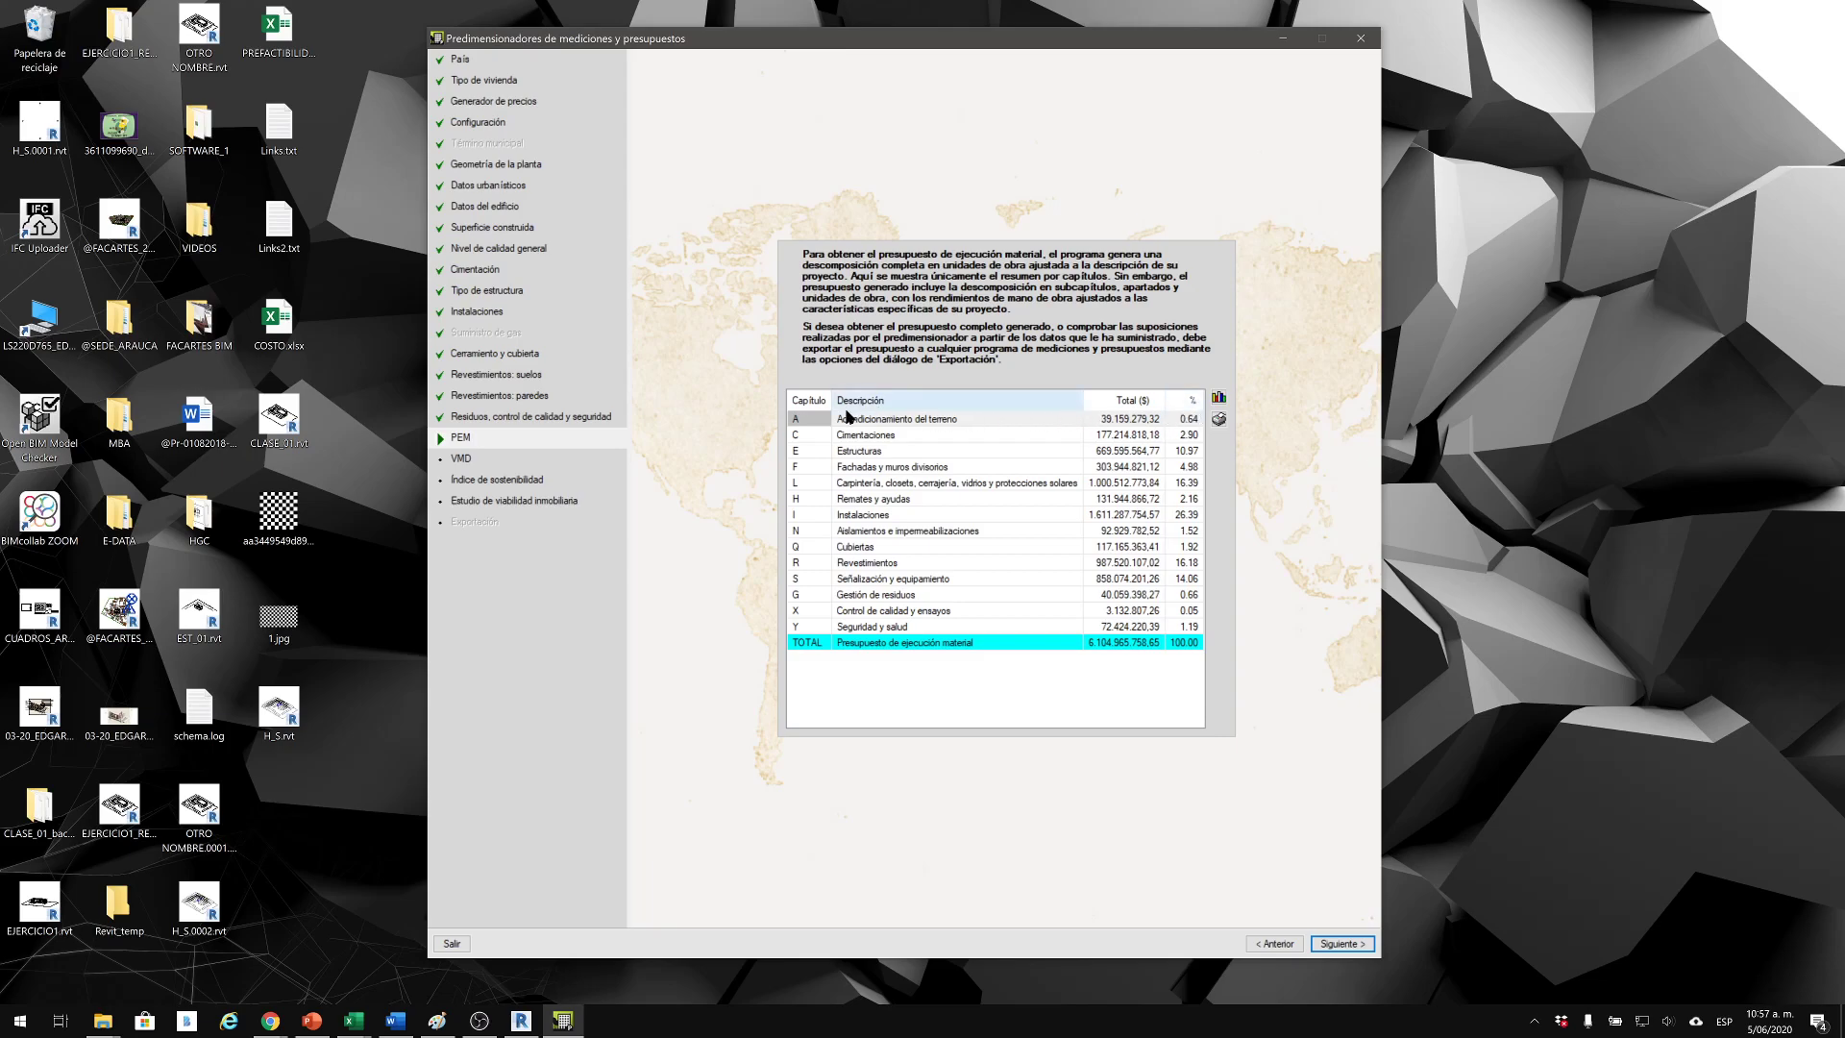
# Examine the percentage shares of the main chapters in the PEM summary, including Instalaciones, Estructuras, Revestimientos and Señalización y equipamiento.
pyautogui.click(1188, 424)
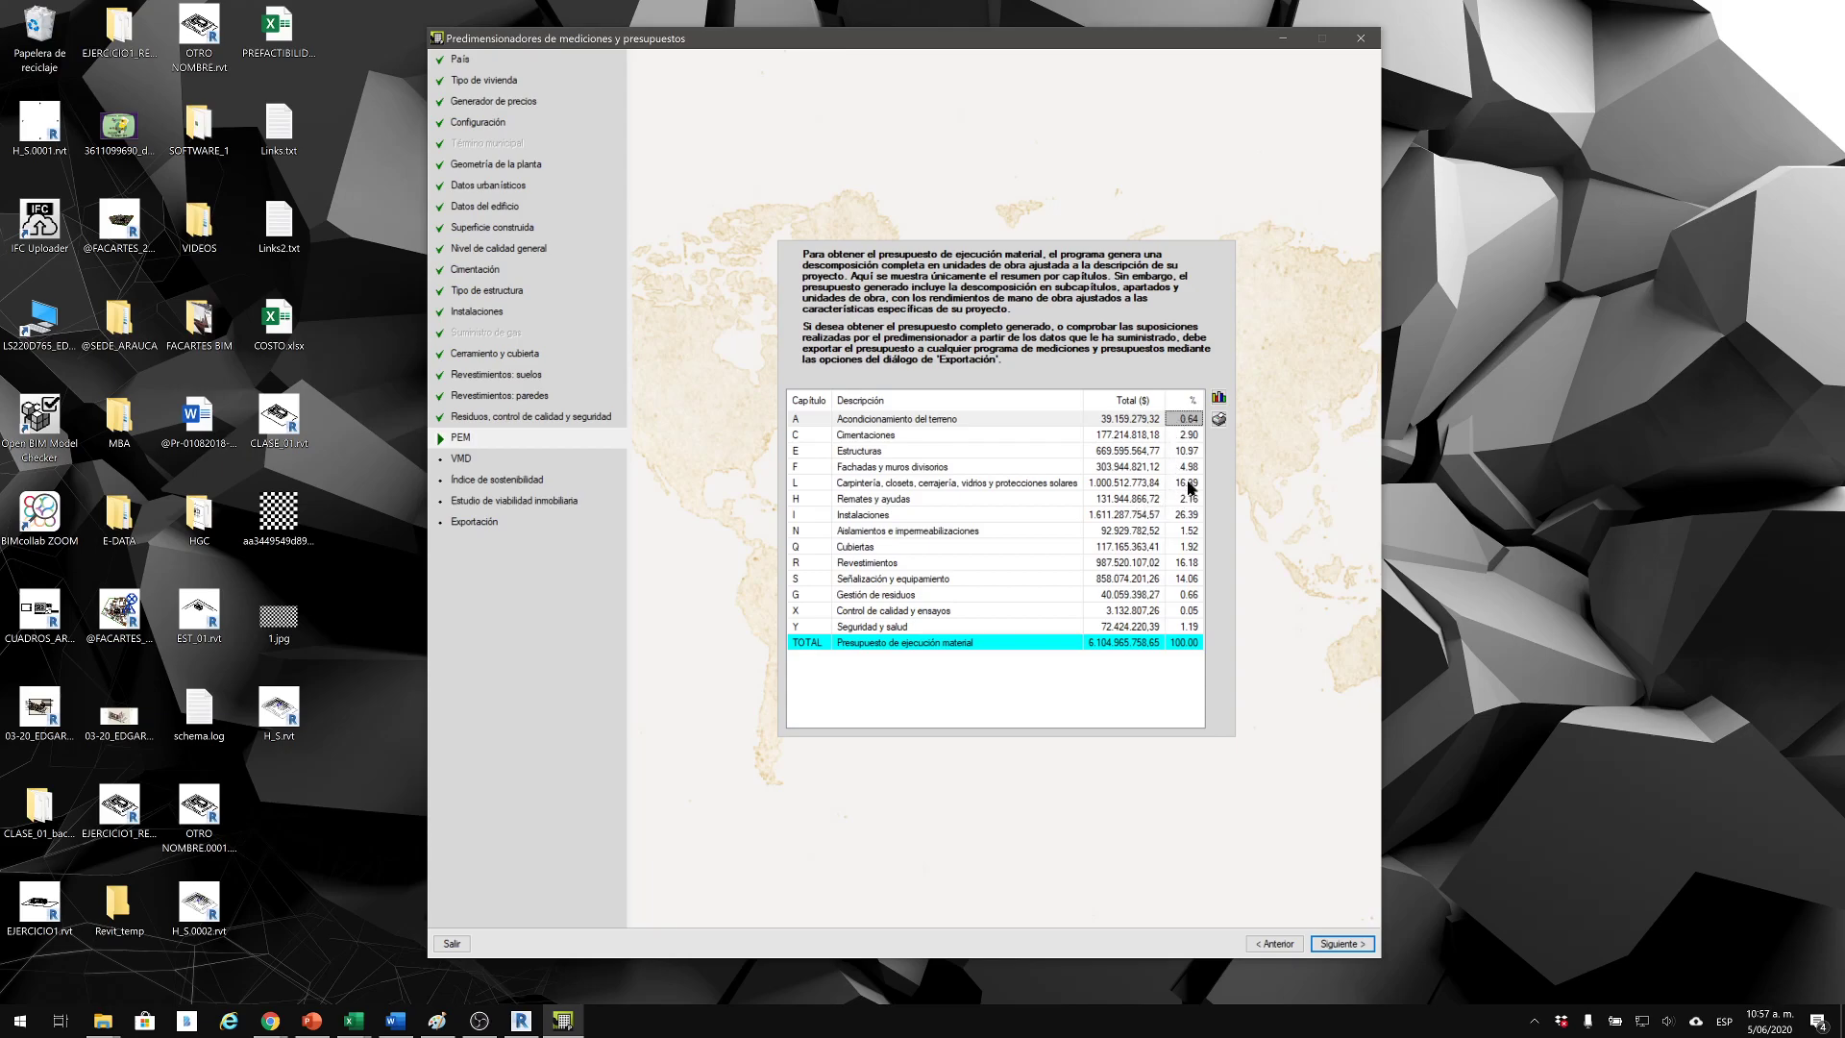
pyautogui.click(1190, 517)
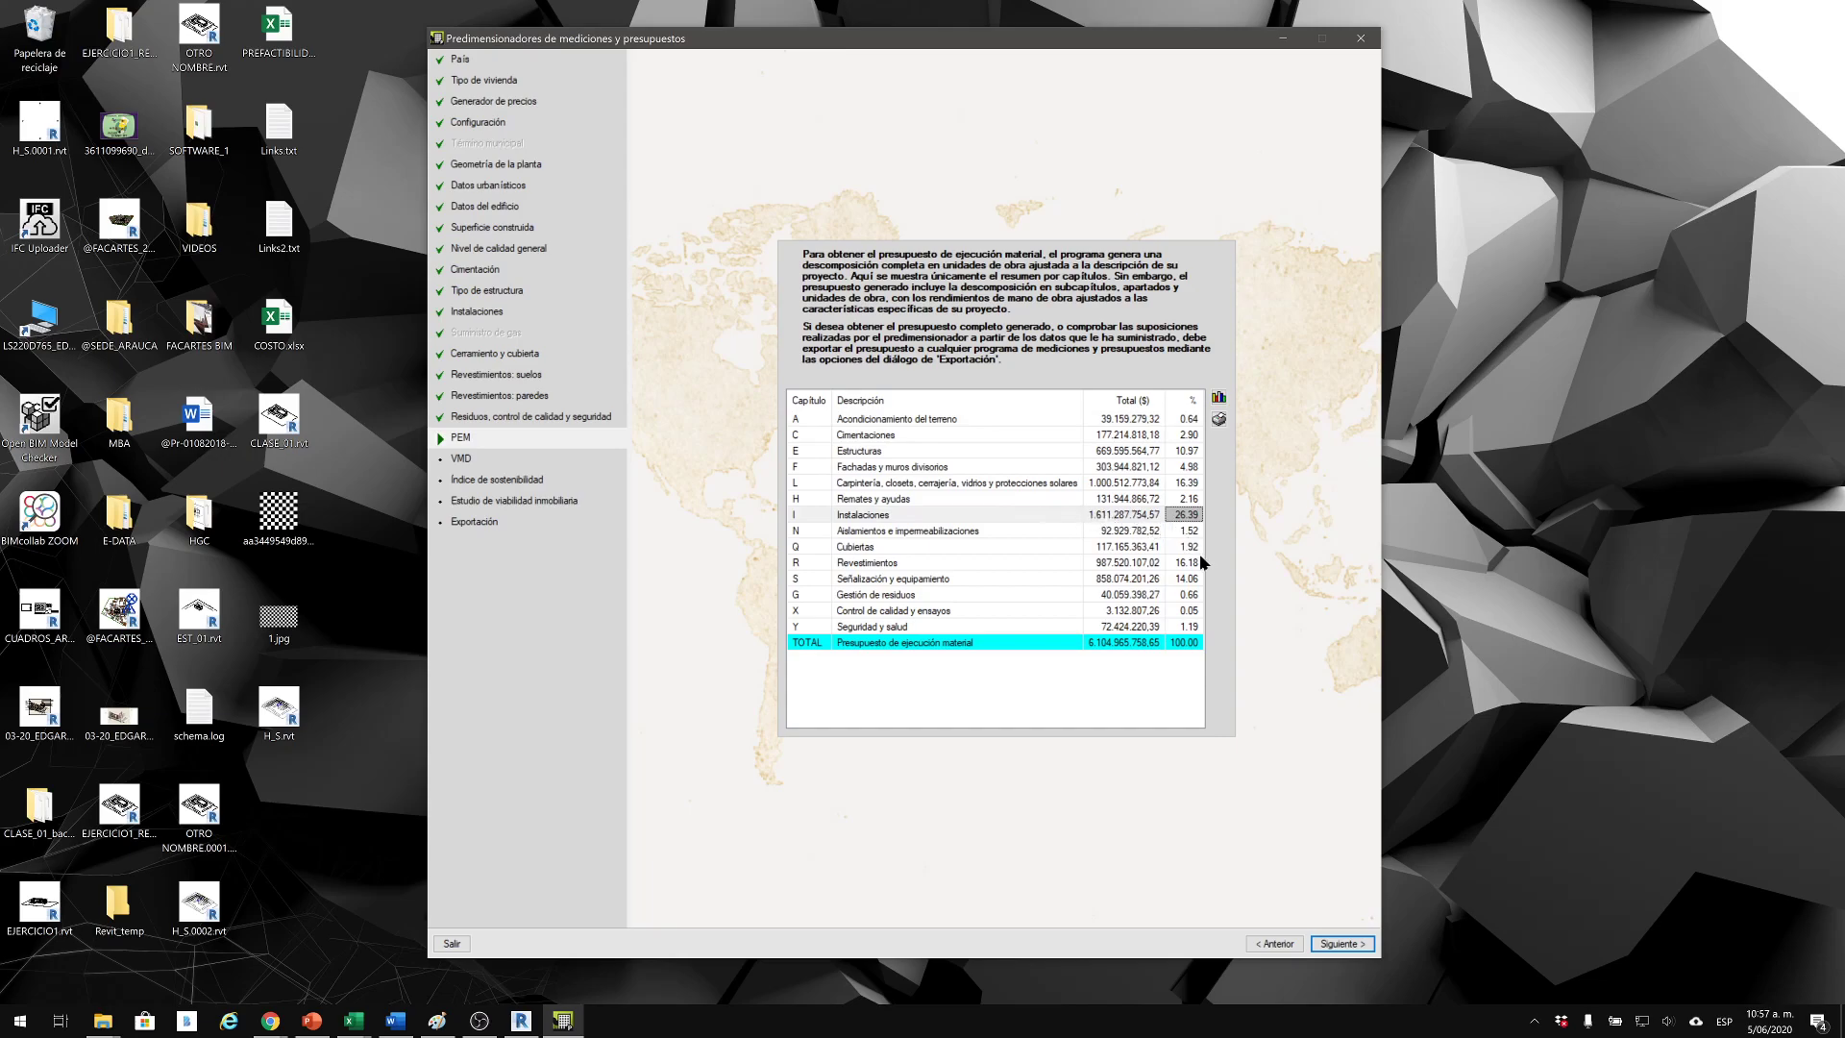
pyautogui.click(1184, 453)
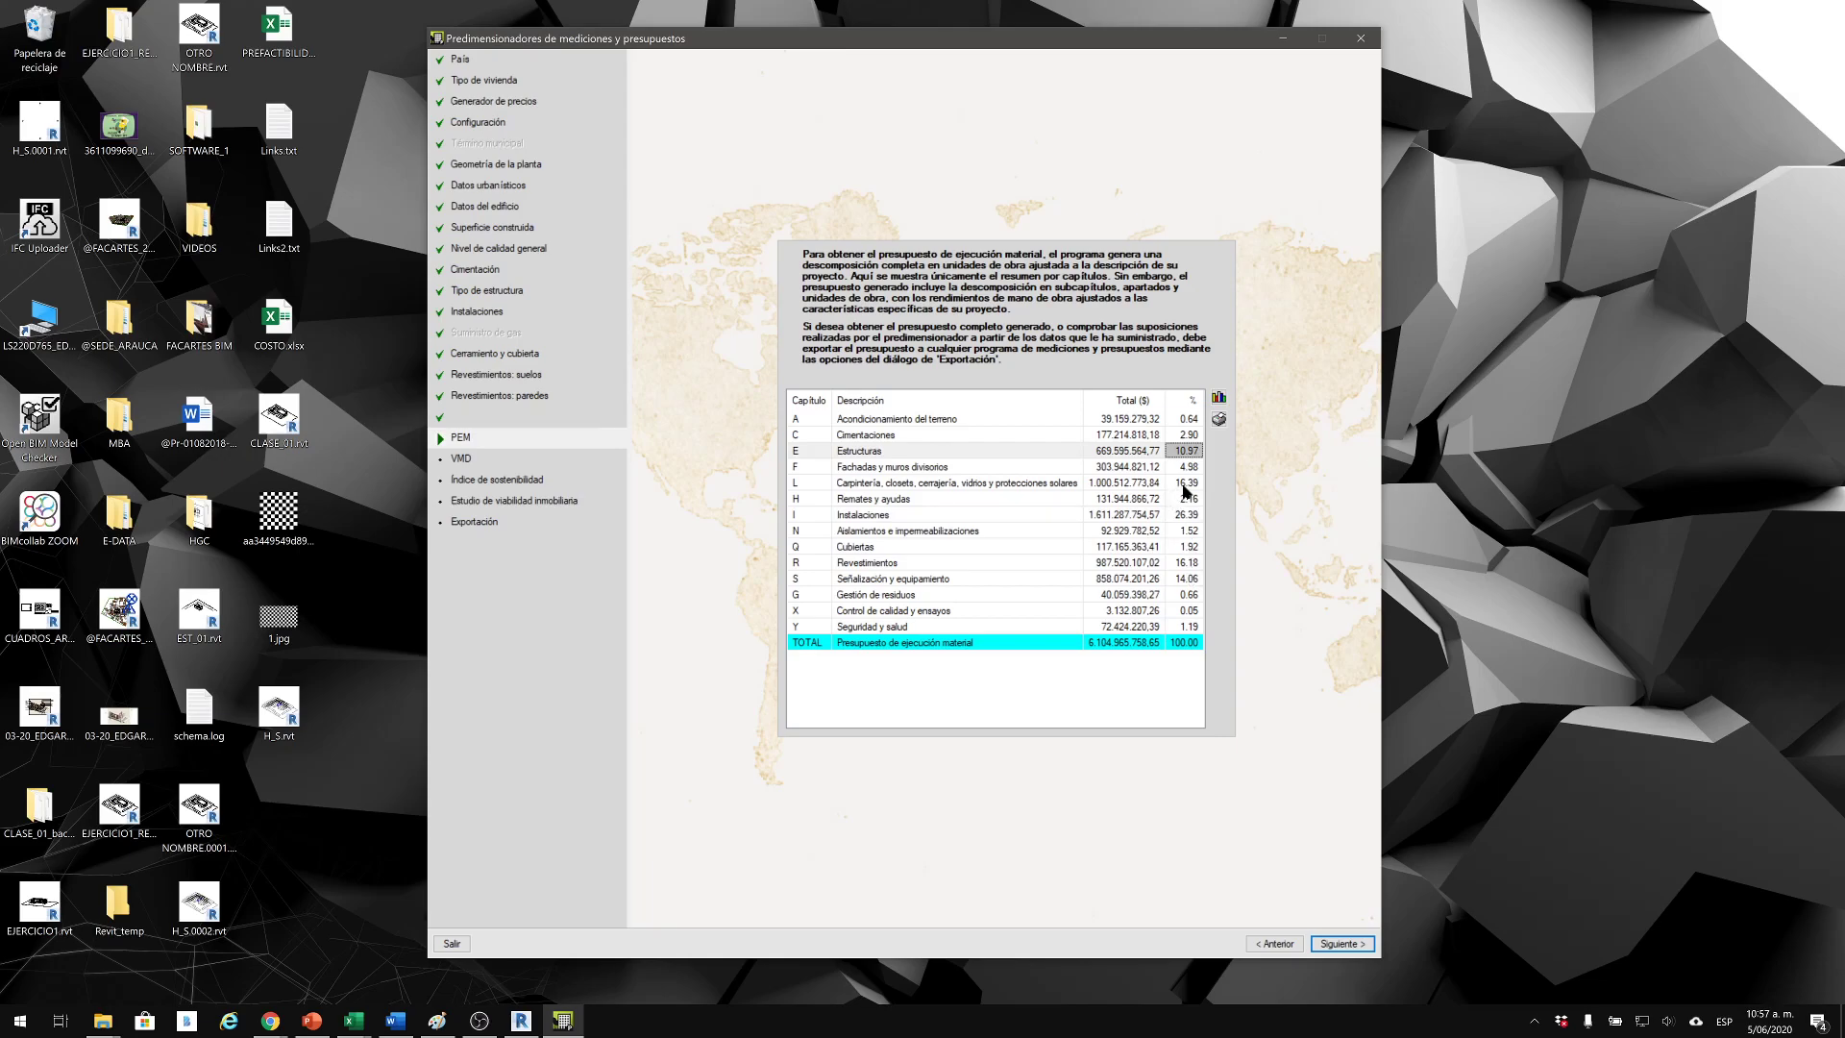
pyautogui.click(1186, 485)
pyautogui.click(1185, 567)
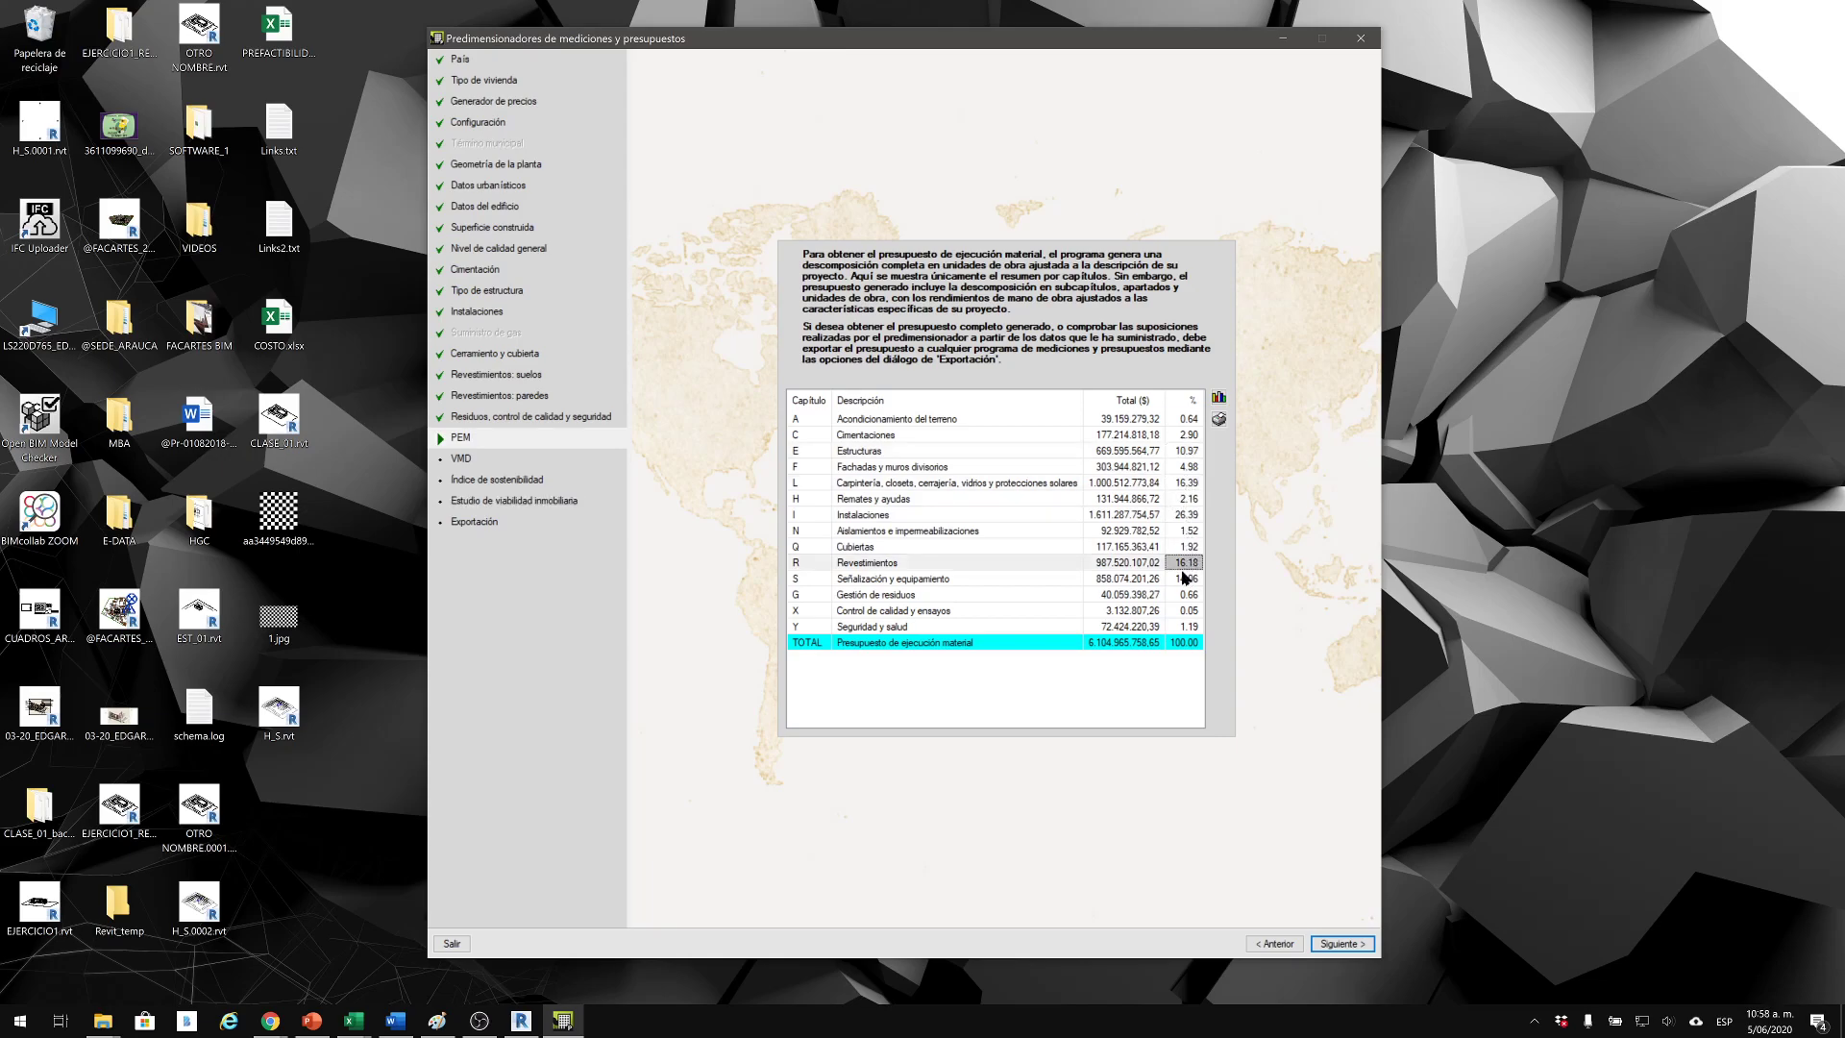
pyautogui.click(1184, 579)
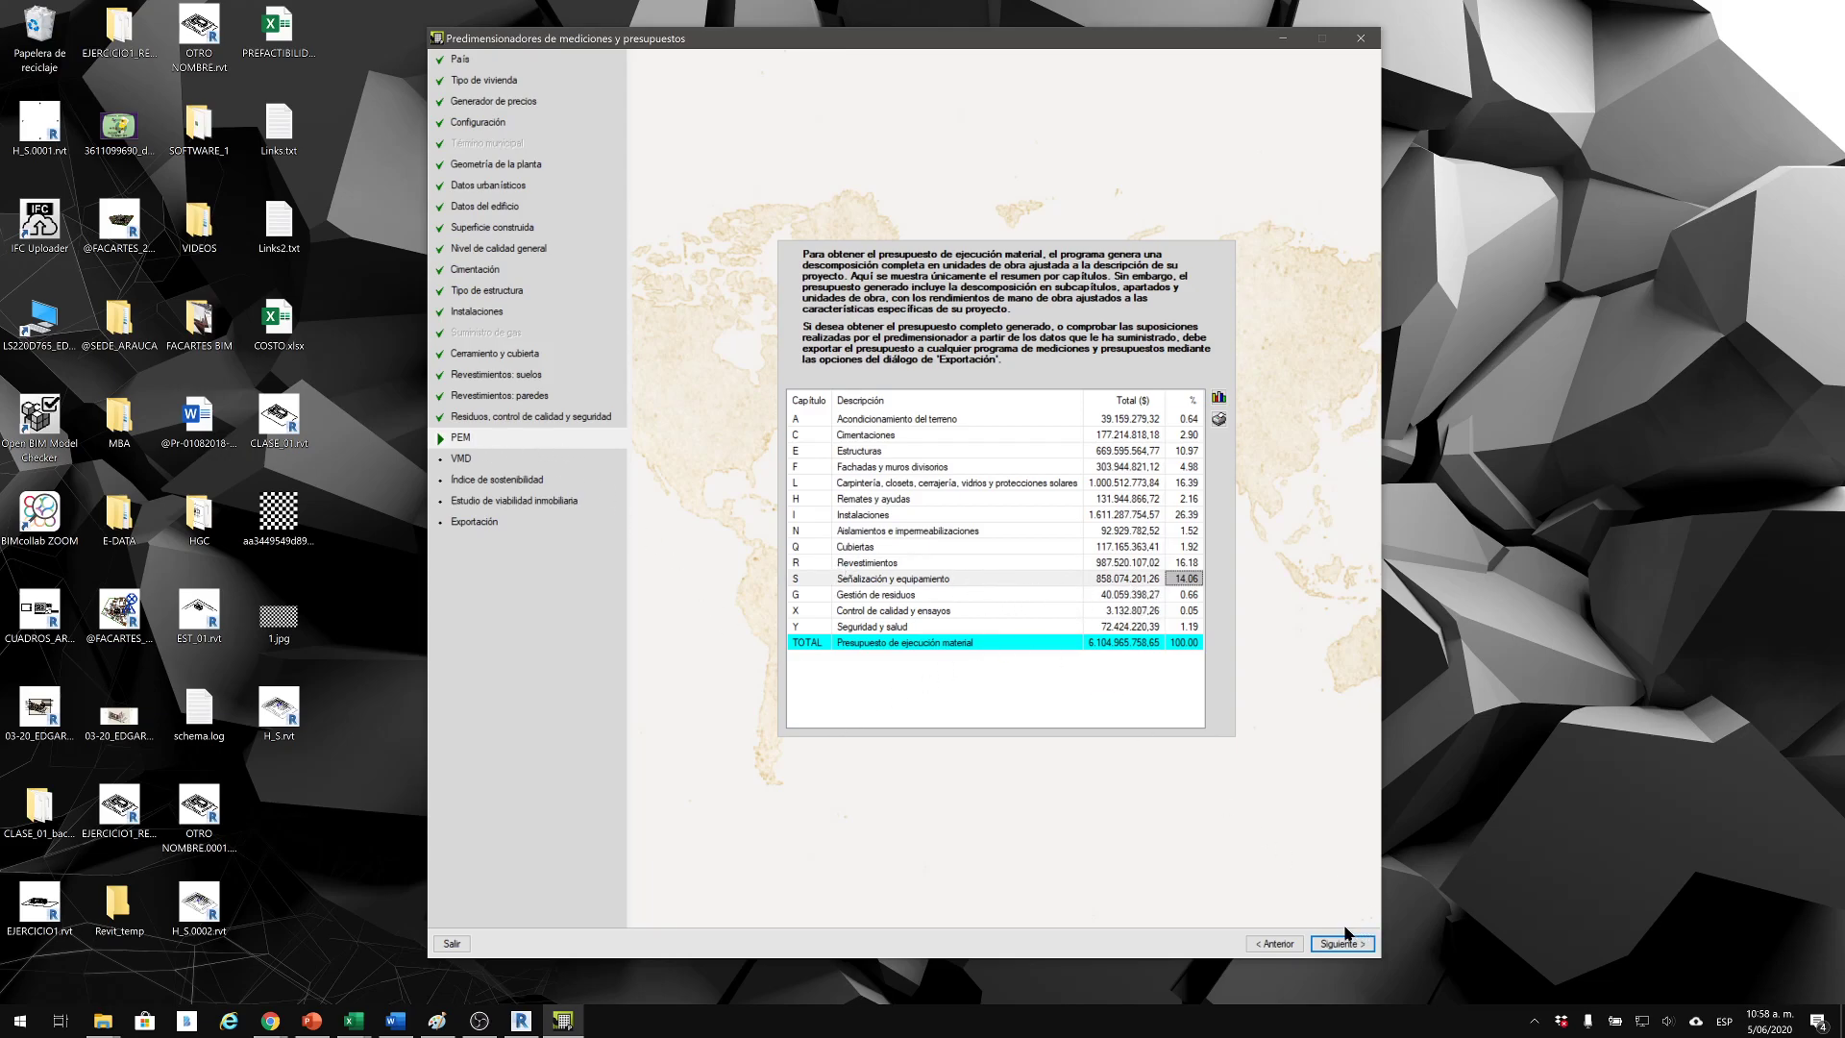
# Examine the bar chart of the Presupuesto de ejecución material by chapter, and close it.
pyautogui.click(1218, 397)
pyautogui.scroll(-7, 1066, 457)
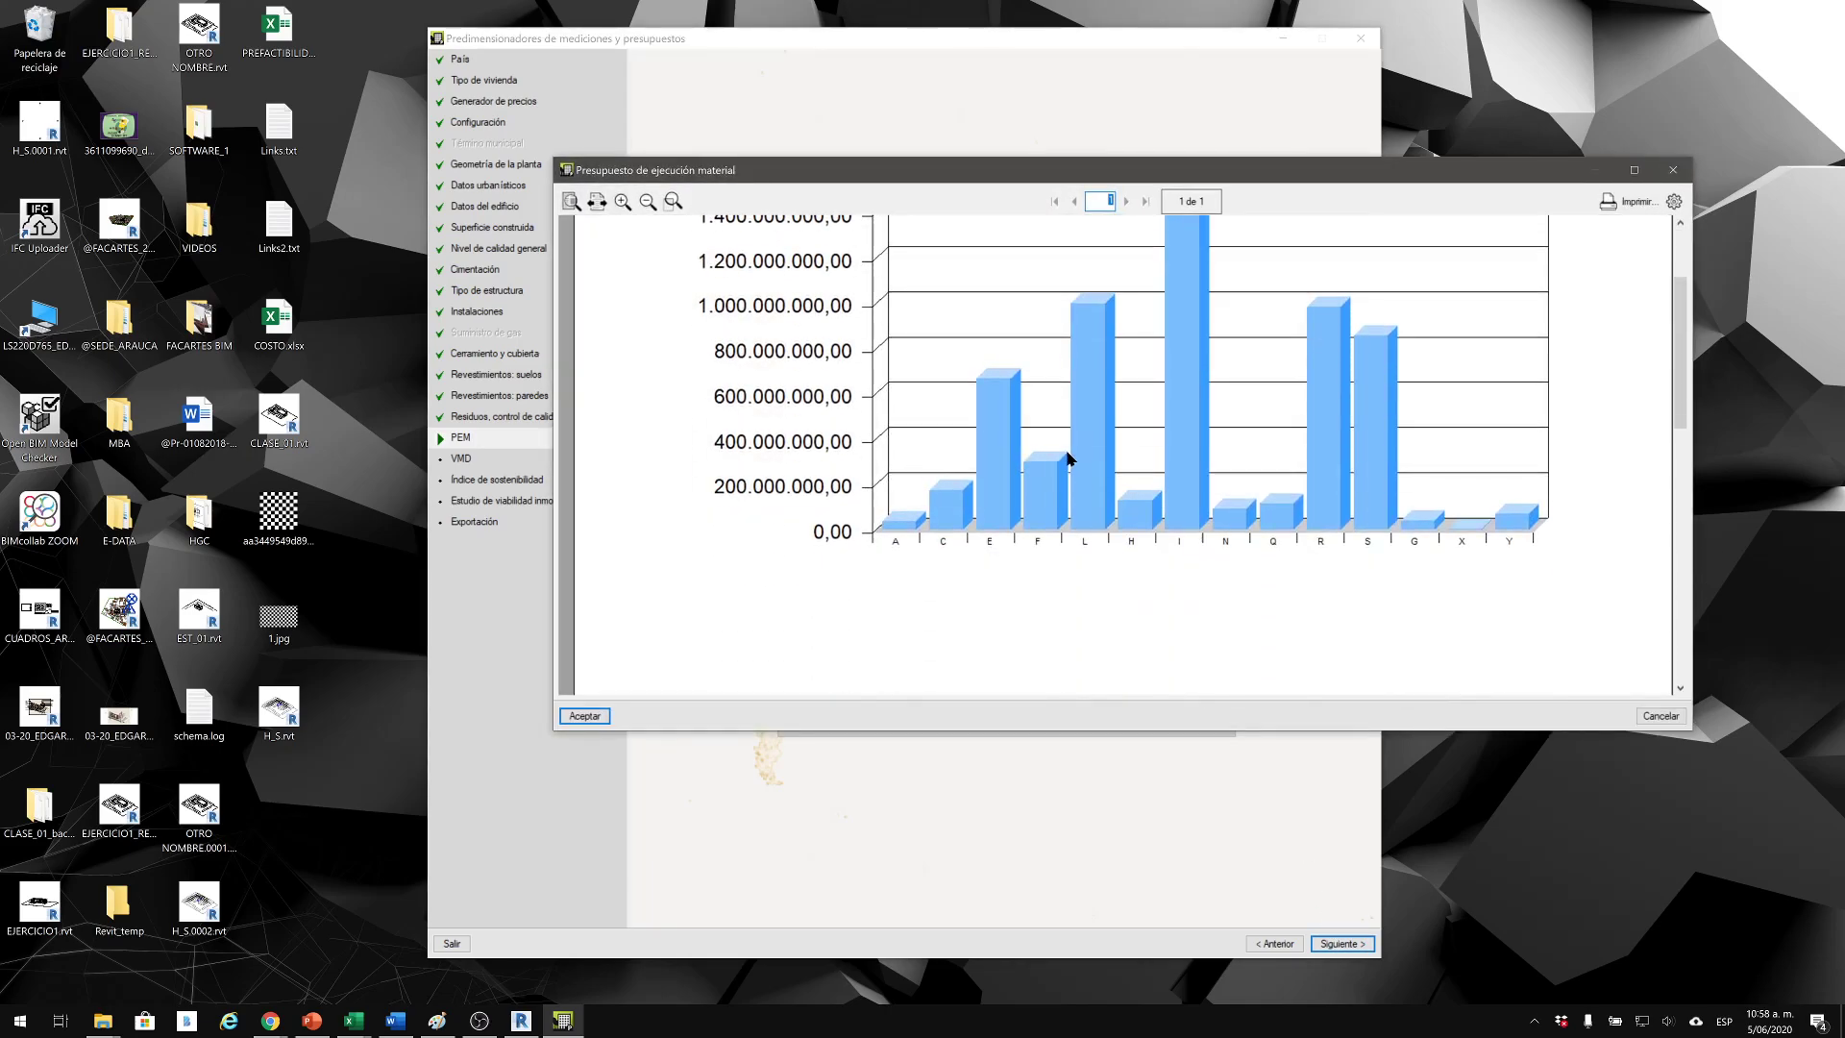
pyautogui.scroll(5, 1274, 439)
pyautogui.scroll(-6, 1292, 440)
pyautogui.scroll(-3, 1315, 430)
pyautogui.scroll(5, 1045, 375)
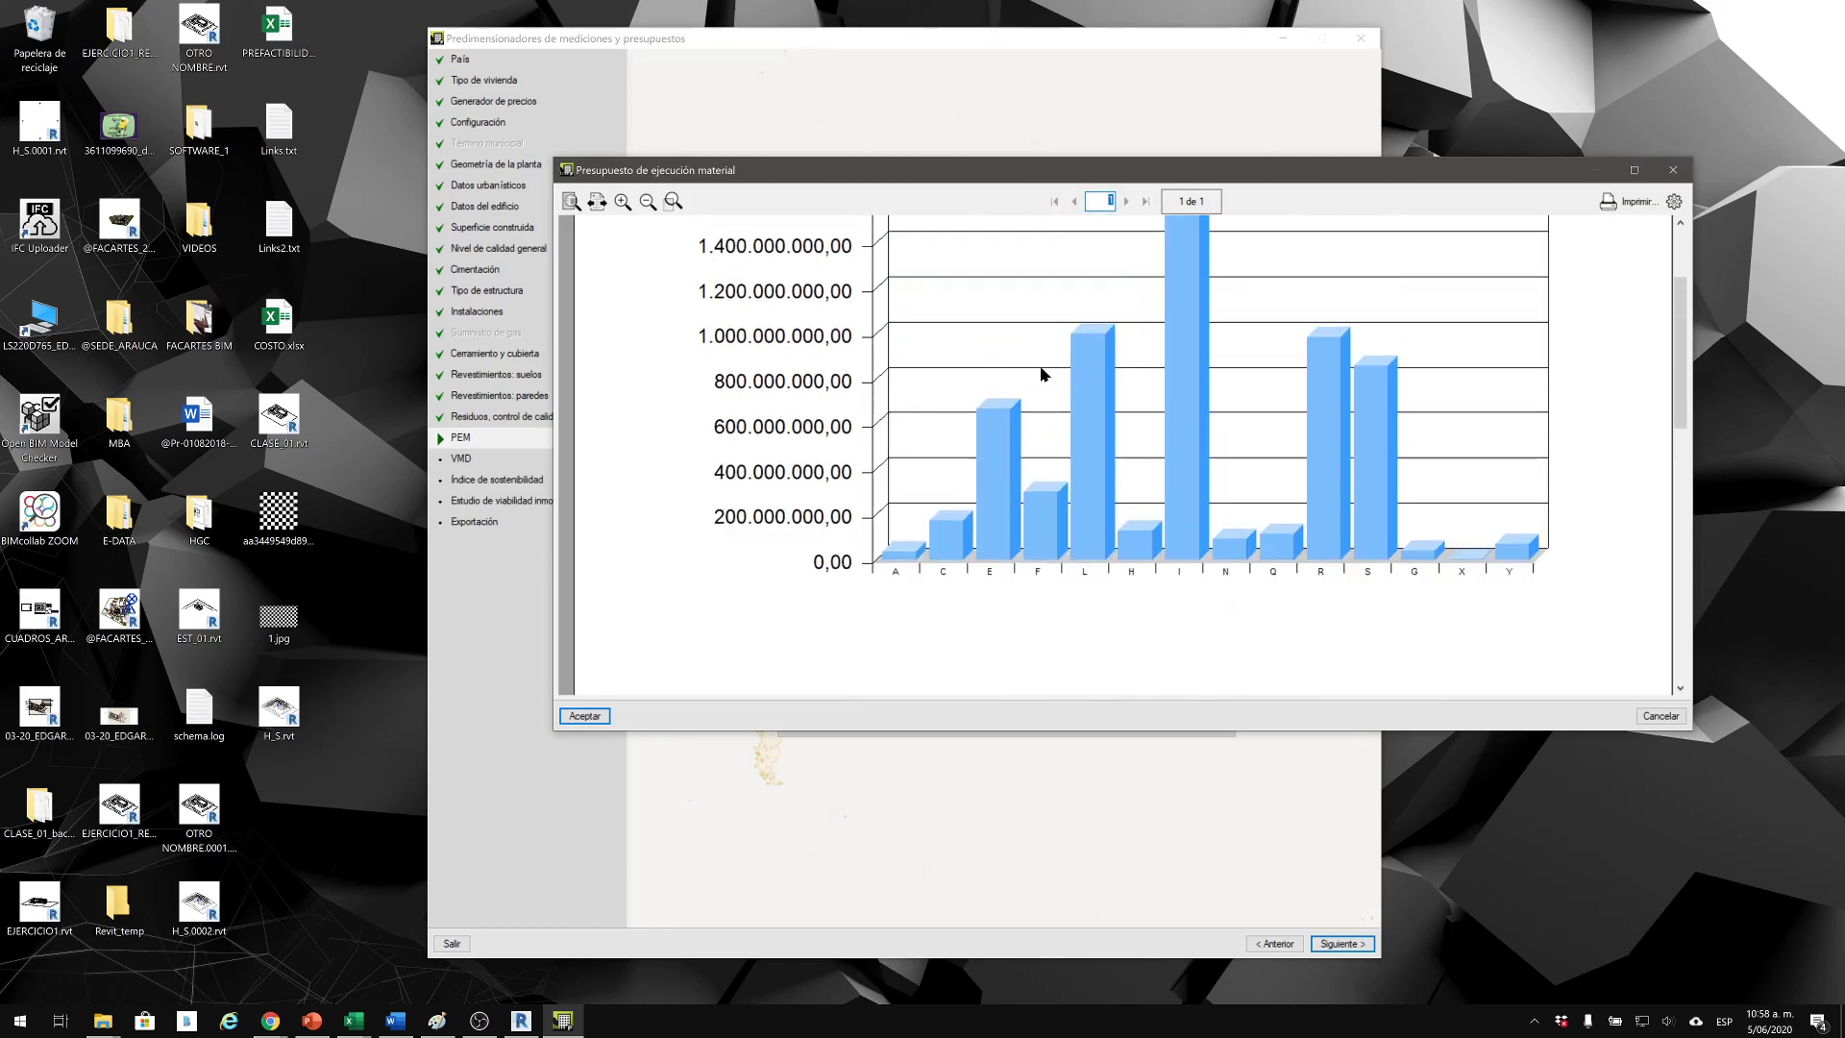
pyautogui.scroll(-2, 1057, 442)
pyautogui.scroll(4, 1269, 497)
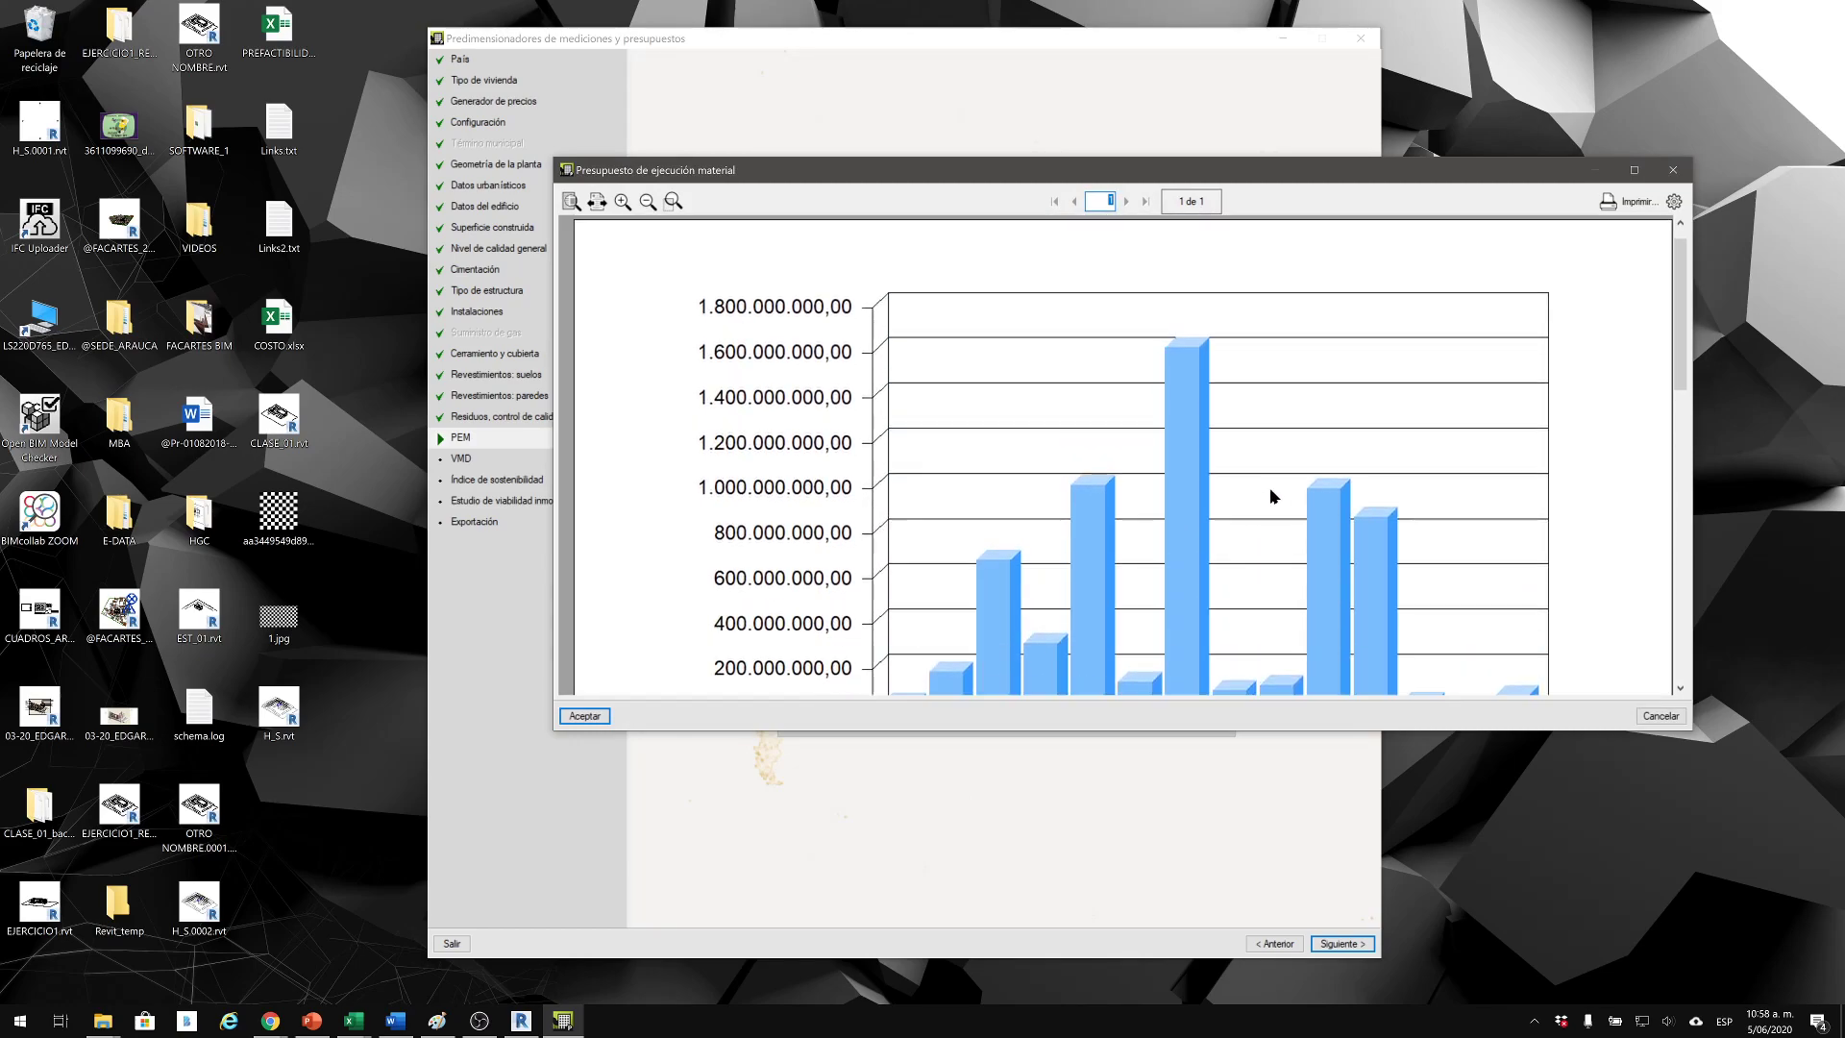
pyautogui.click(1675, 167)
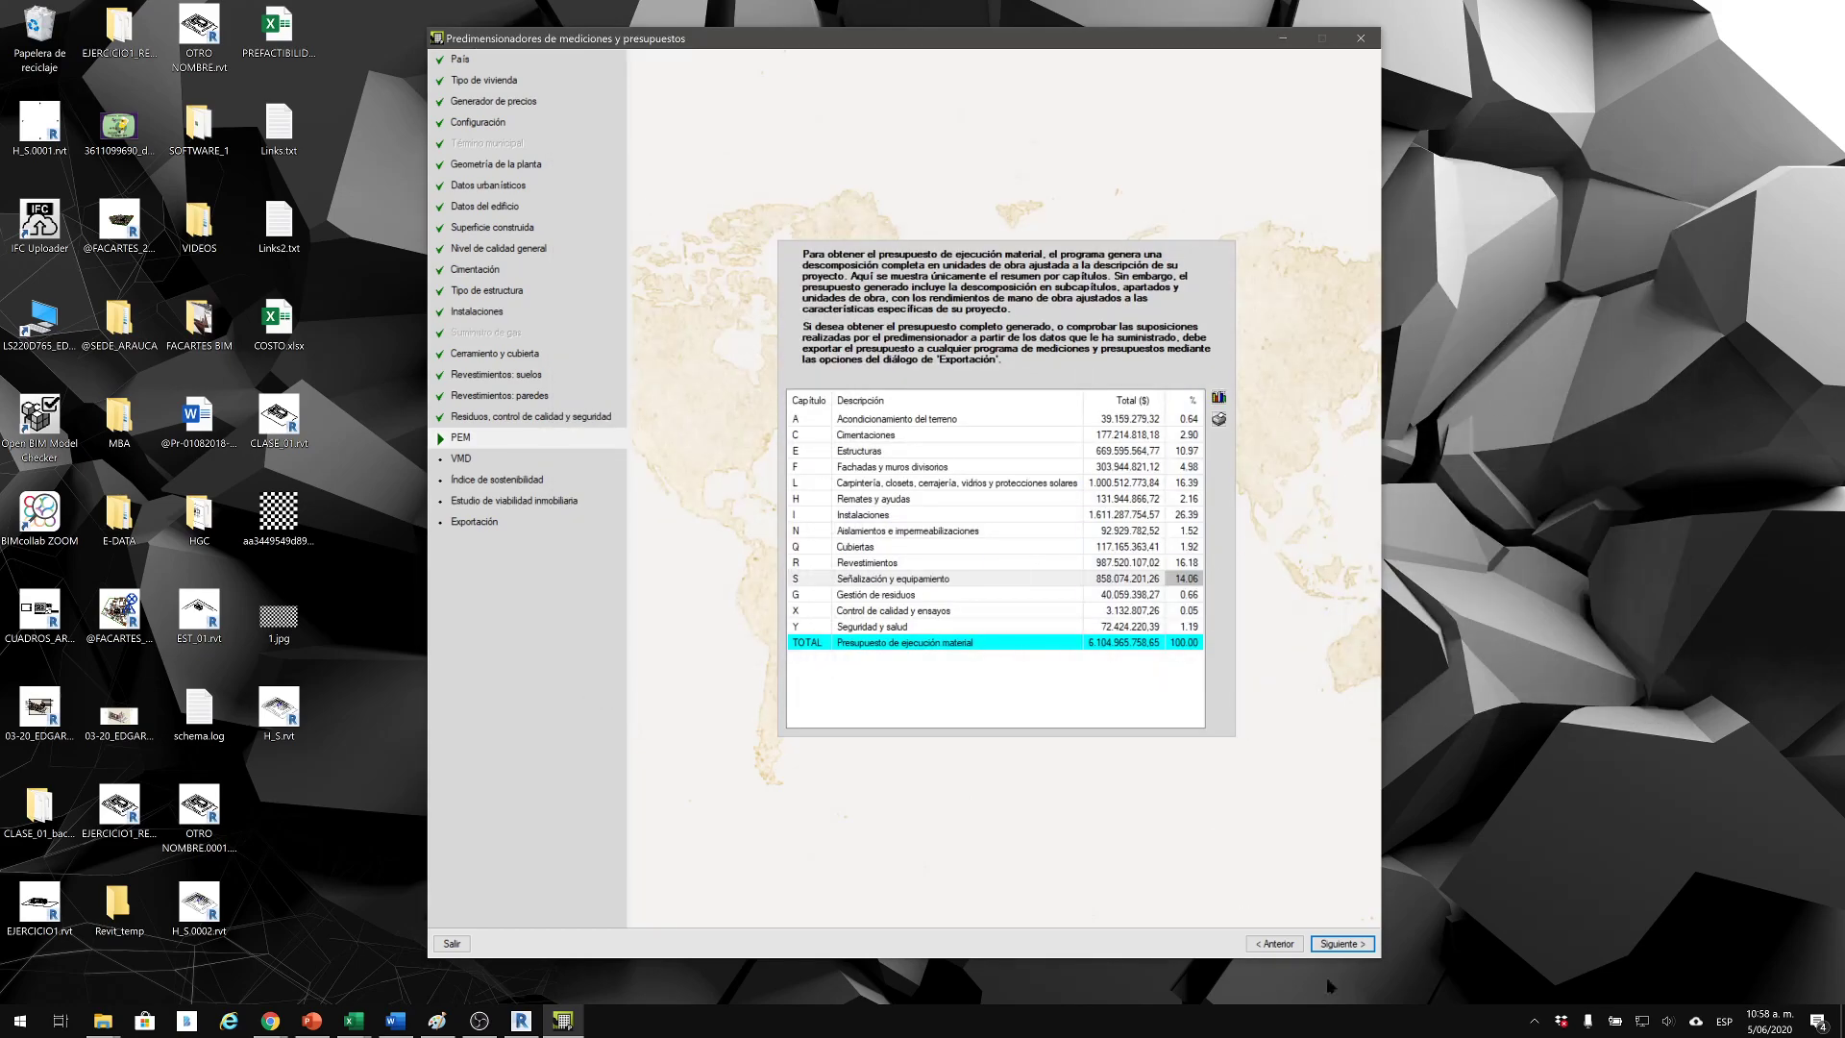
# Review the ten-year maintenance valuation (VMD) and the Índice de sostenibilidad by chapter, and continue to the Estudio de viabilidad inmobiliaria.
pyautogui.click(1345, 943)
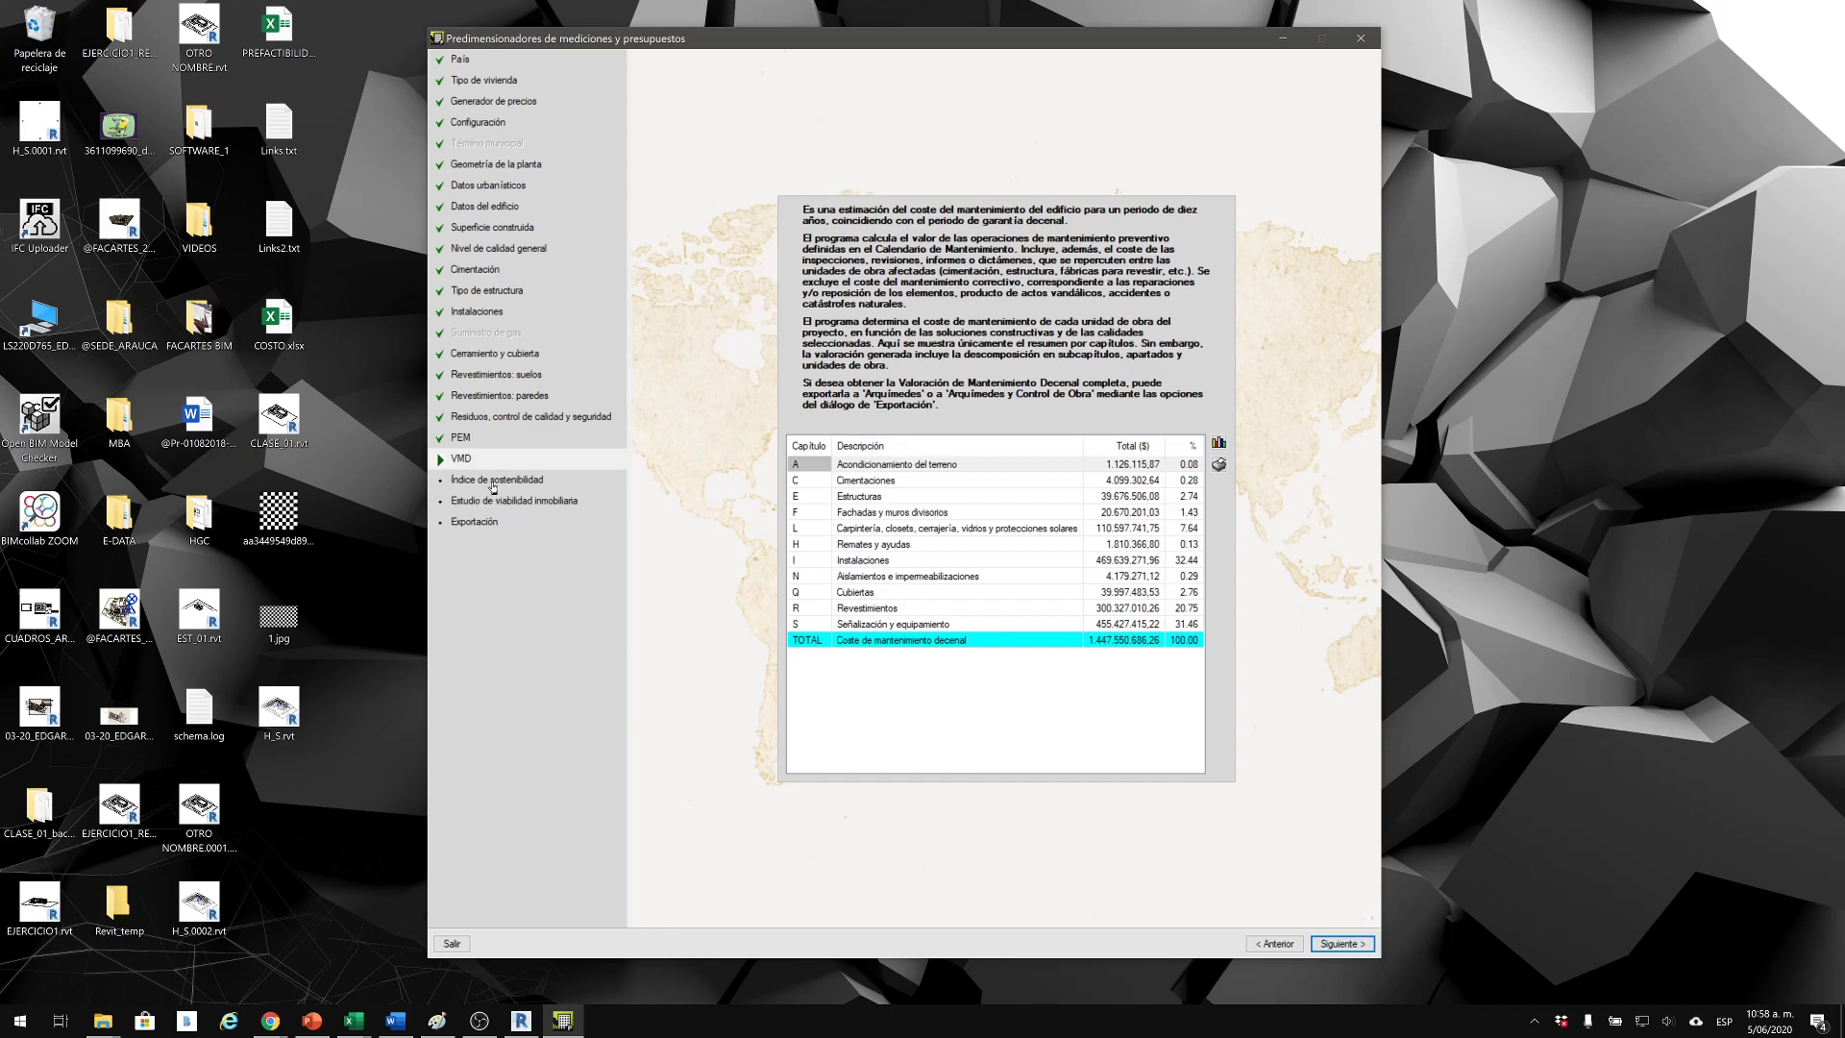
pyautogui.click(1355, 945)
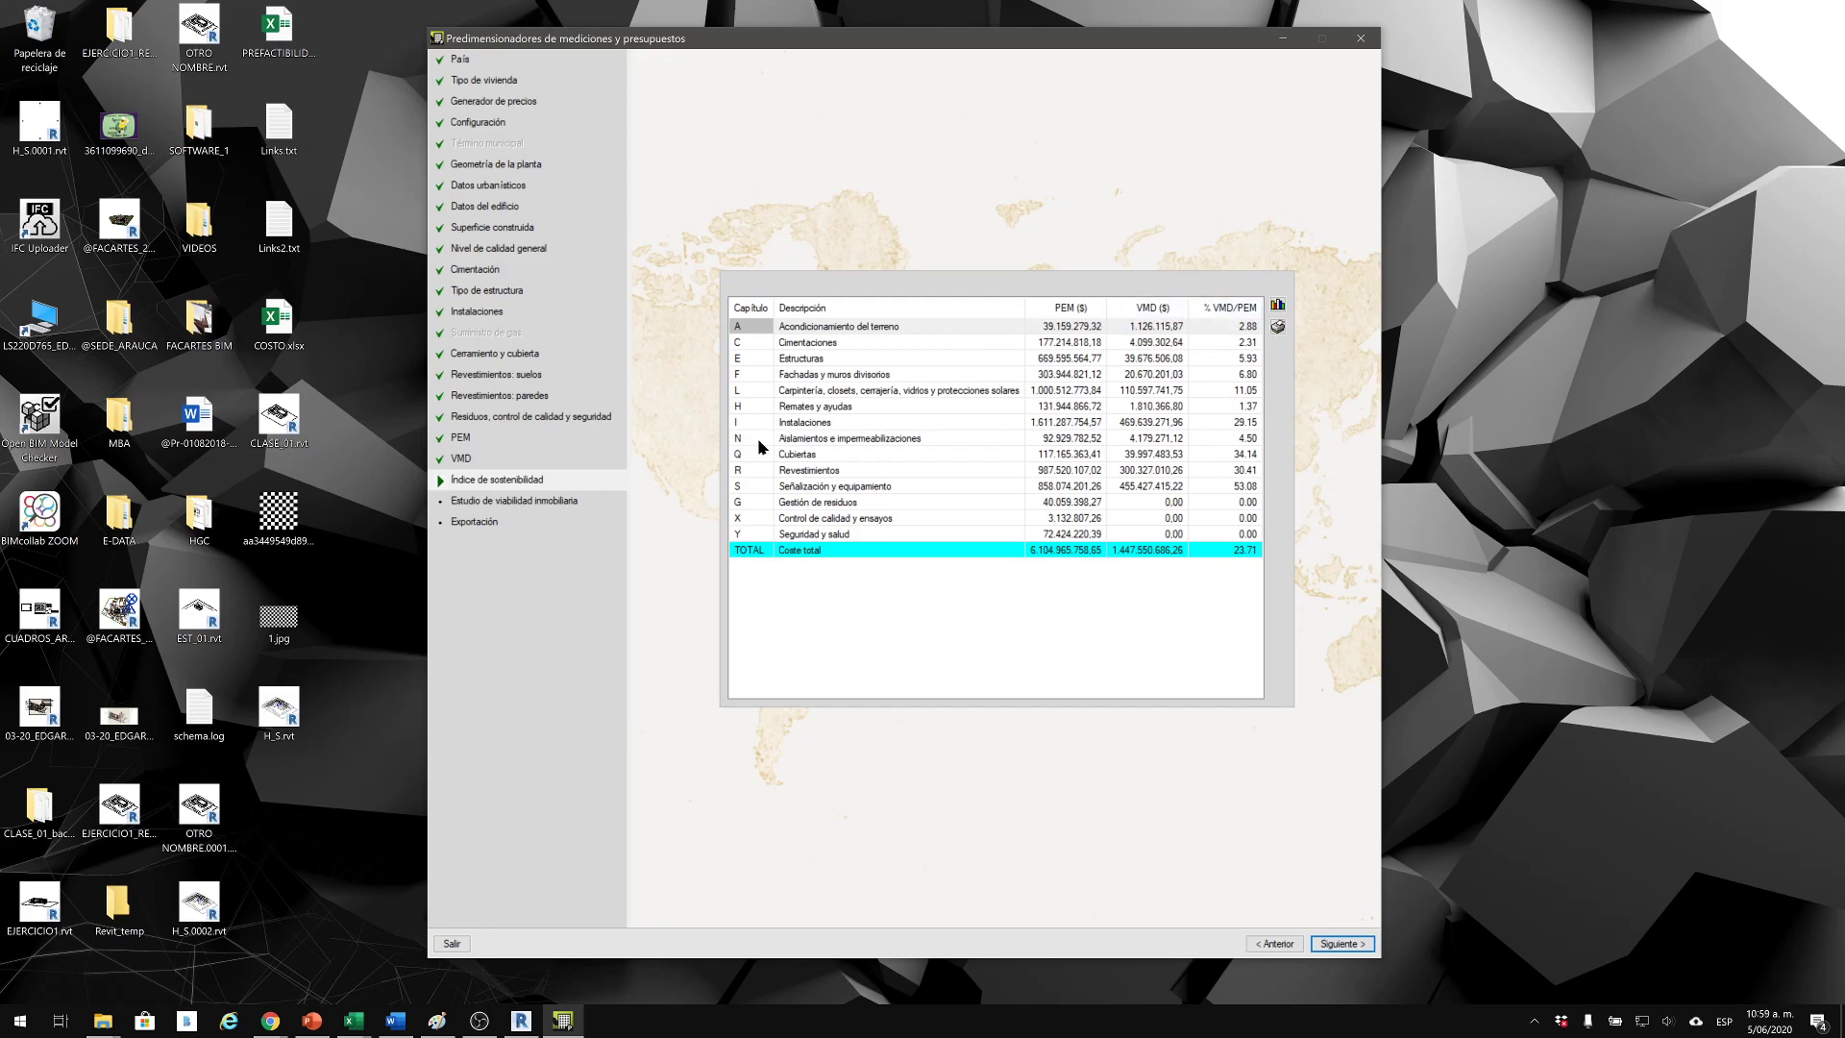
pyautogui.click(1355, 943)
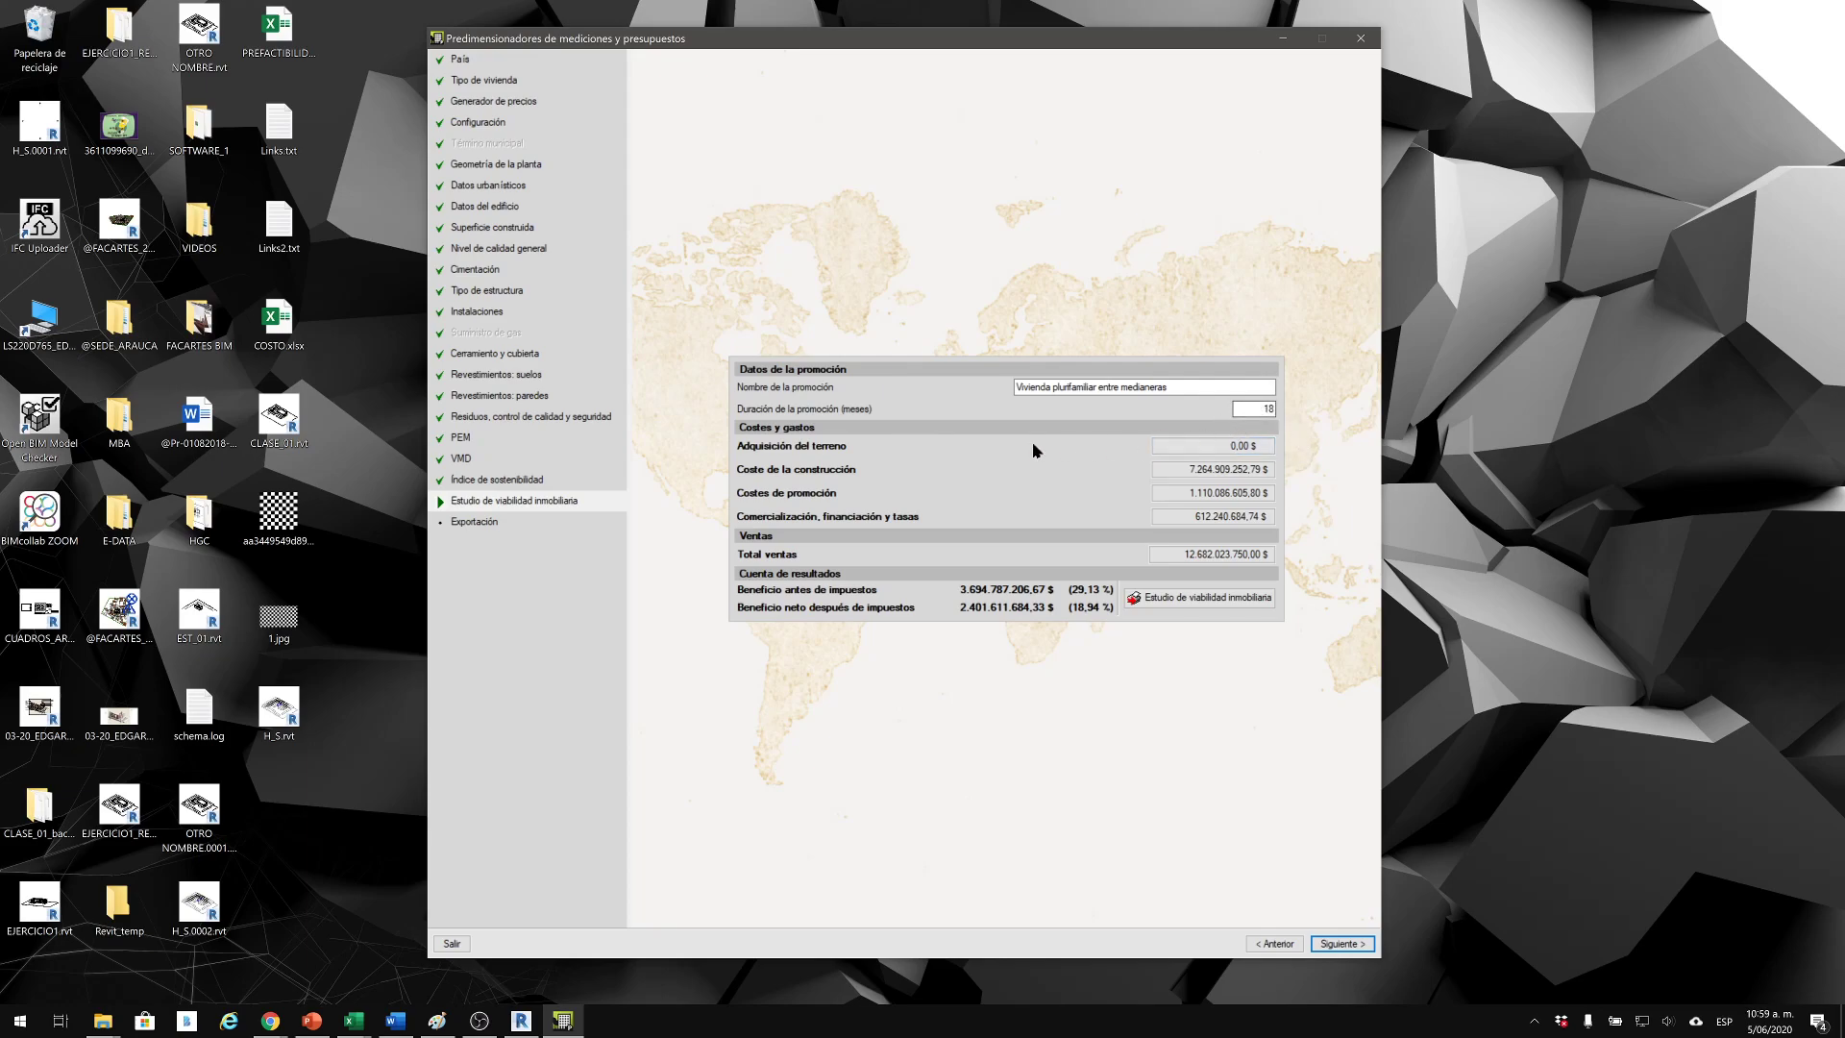
# Inspect the Adquisición del terreno cost items in the feasibility study, and cancel without entering any amounts.
pyautogui.click(1250, 450)
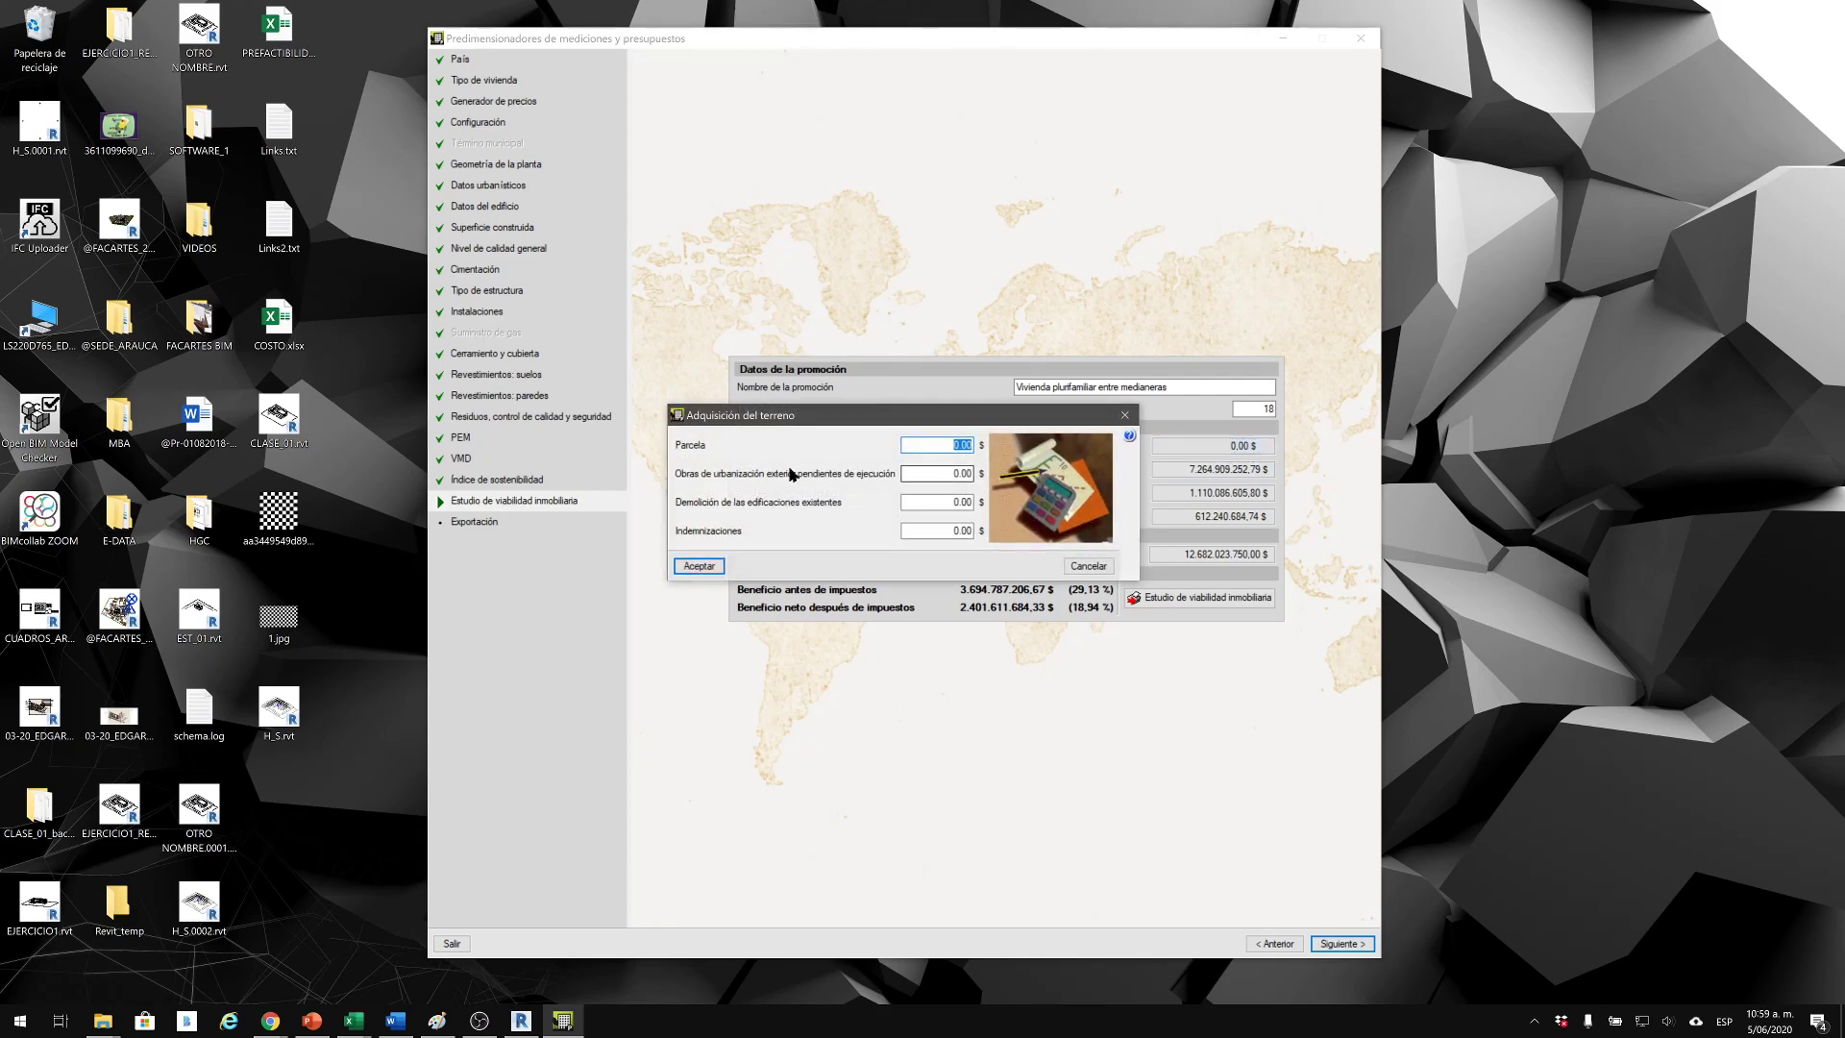
pyautogui.click(1088, 566)
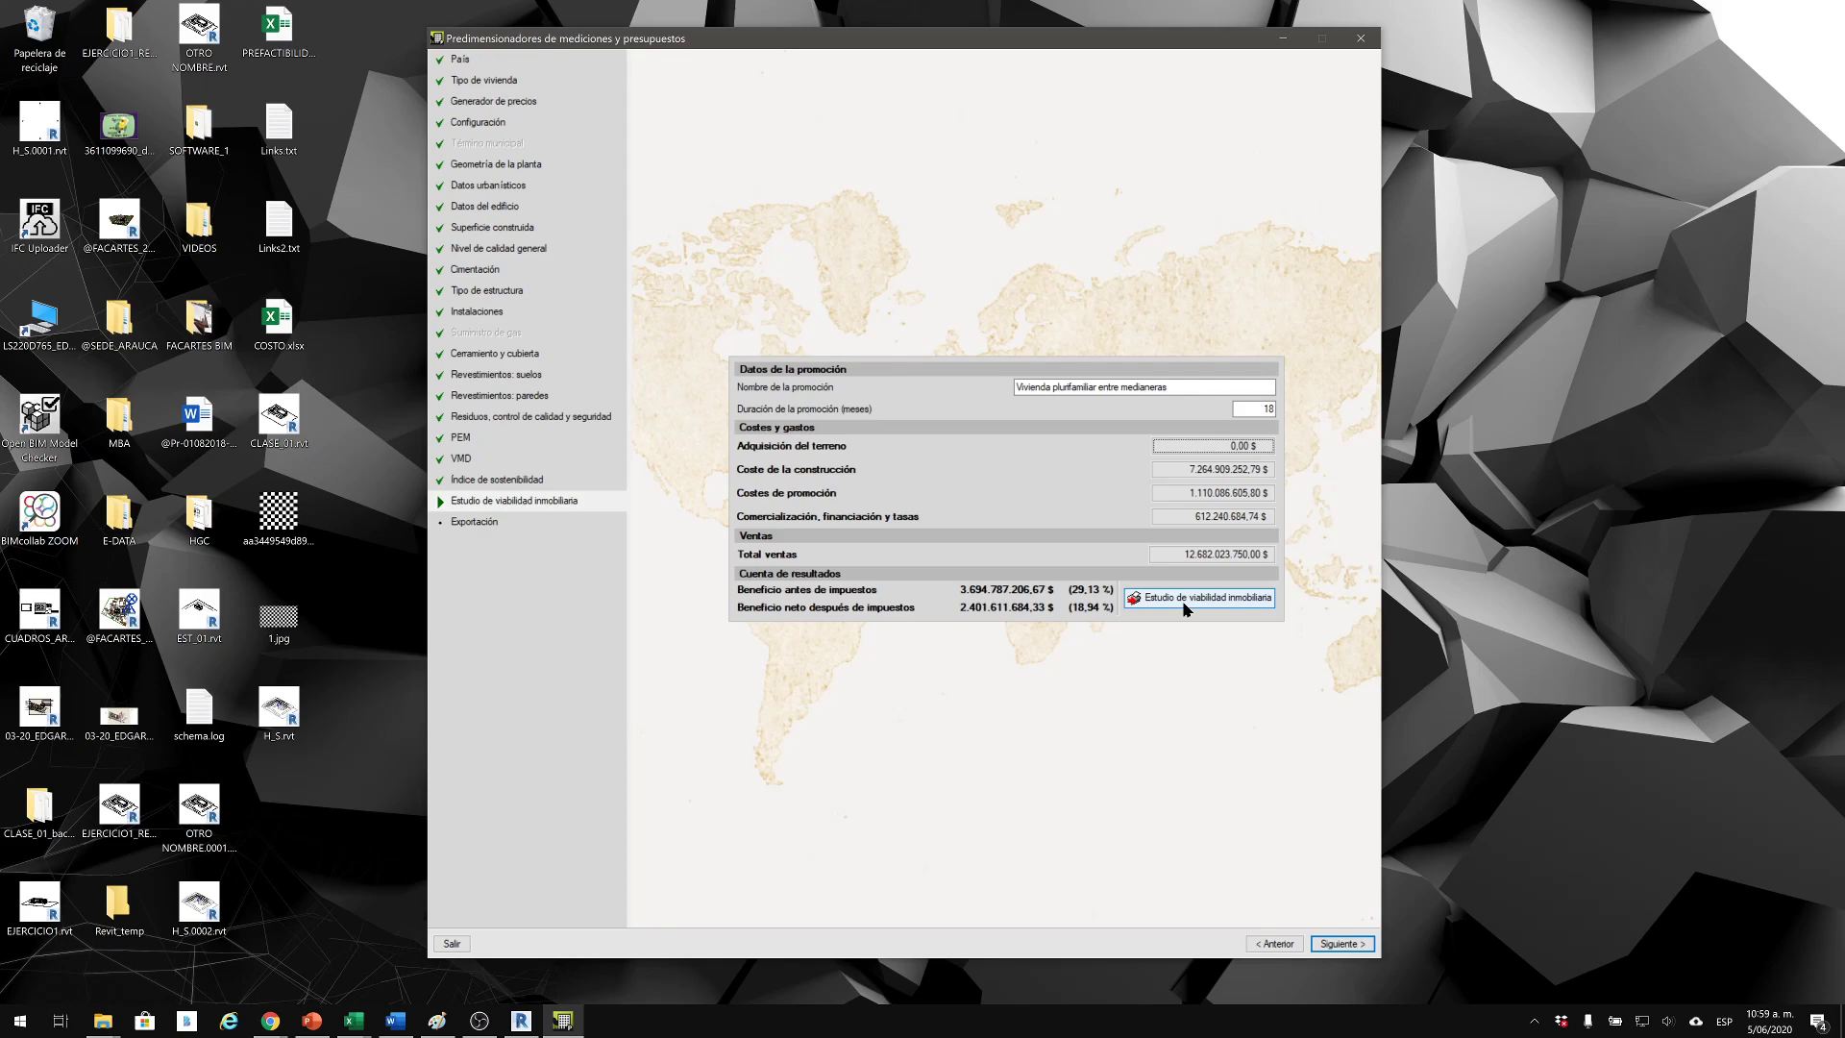
# Export the private-development budget as VIV_BOGOTA to Arquímedes, with Dos niveles and Presupuesto y Pliego de condiciones.
pyautogui.click(1336, 940)
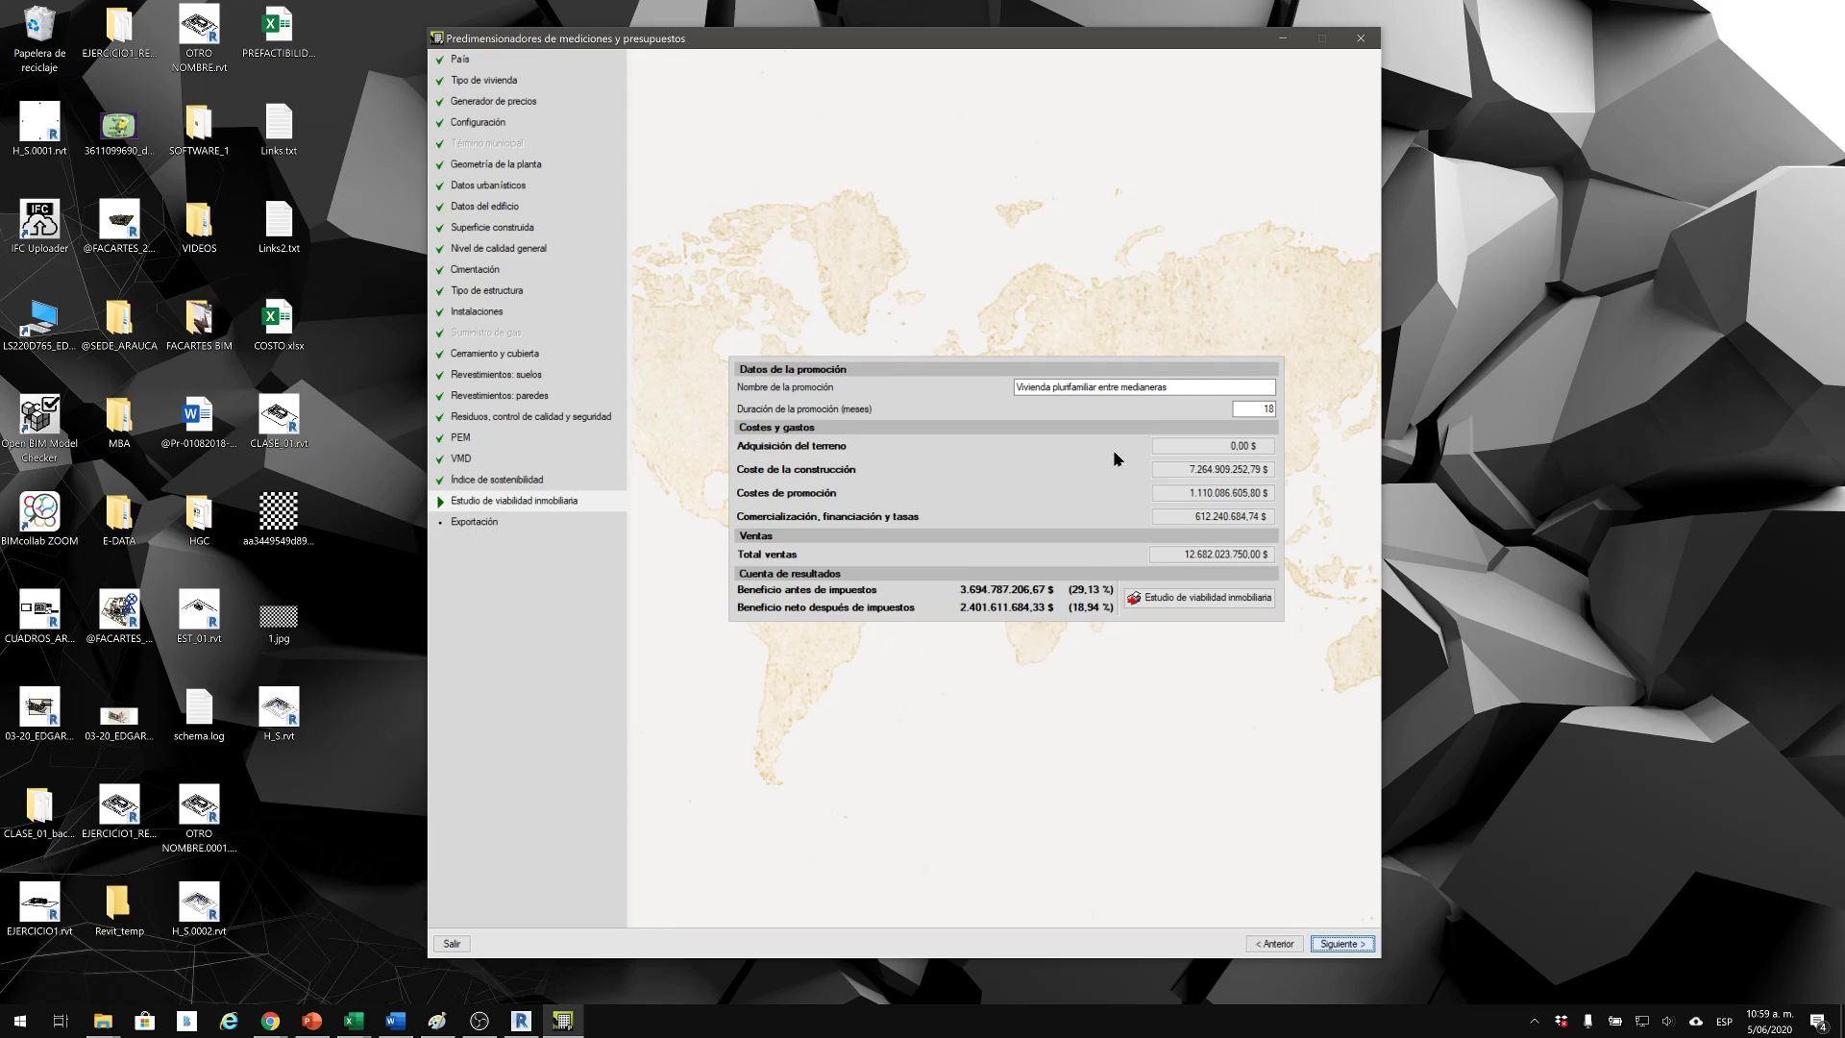
pyautogui.press('Return')
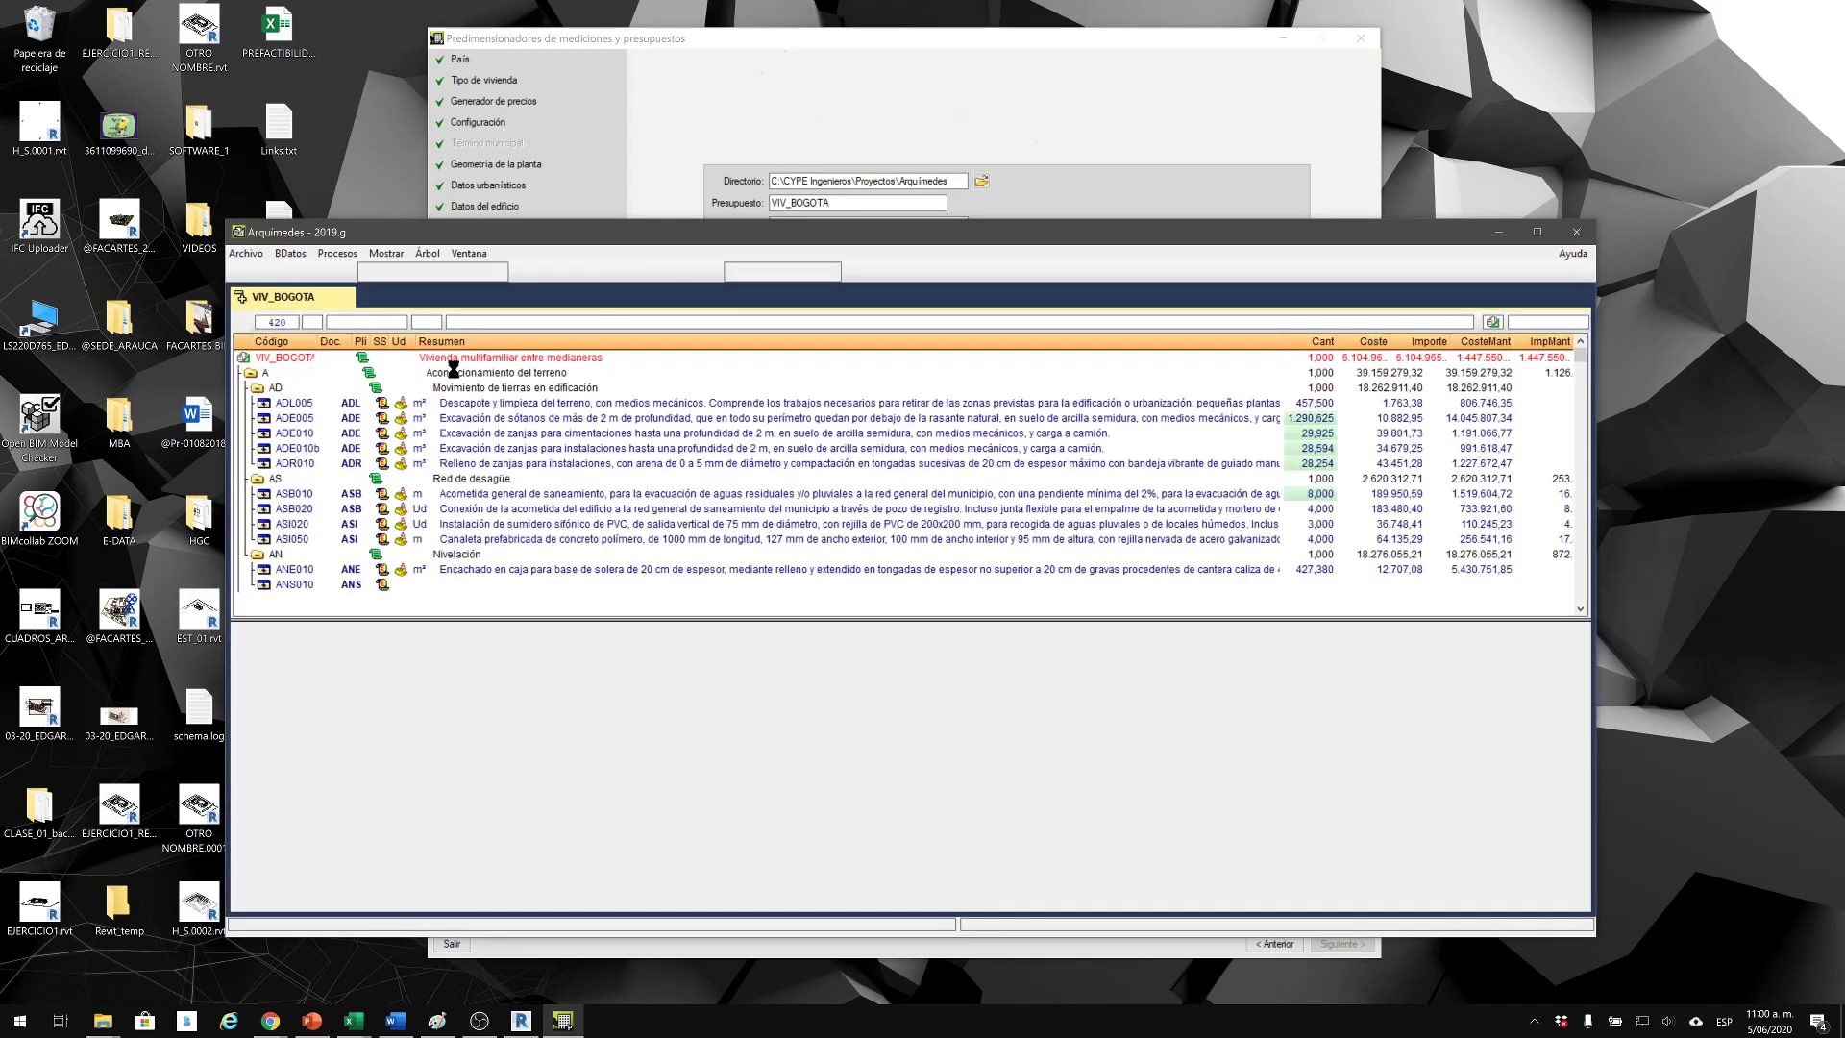
# Examine the exported VIV_BOGOTA budget in Arquímedes from the ground works to the site signage items, and return to the Predimensionadores.
pyautogui.click(1537, 232)
pyautogui.scroll(-2, 1360, 322)
pyautogui.scroll(-7, 1360, 322)
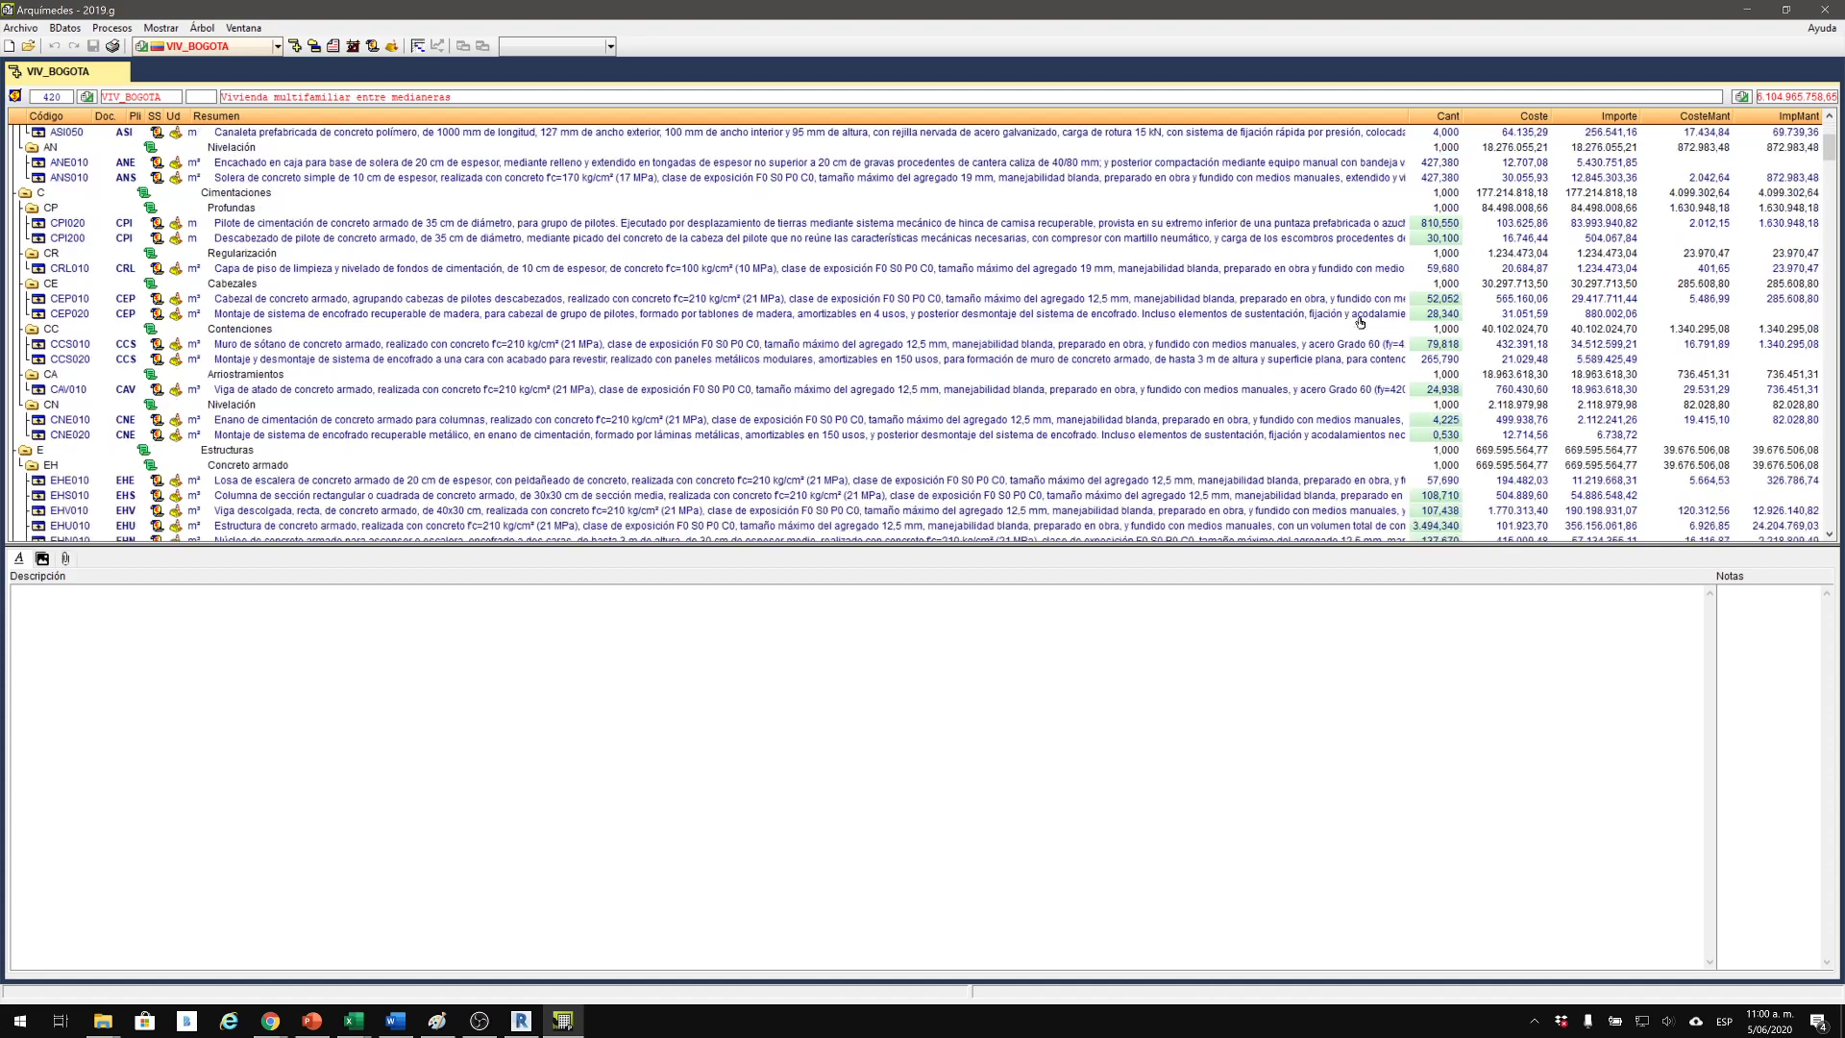
pyautogui.moveTo(1837, 183); pyautogui.dragTo(1838, 531)
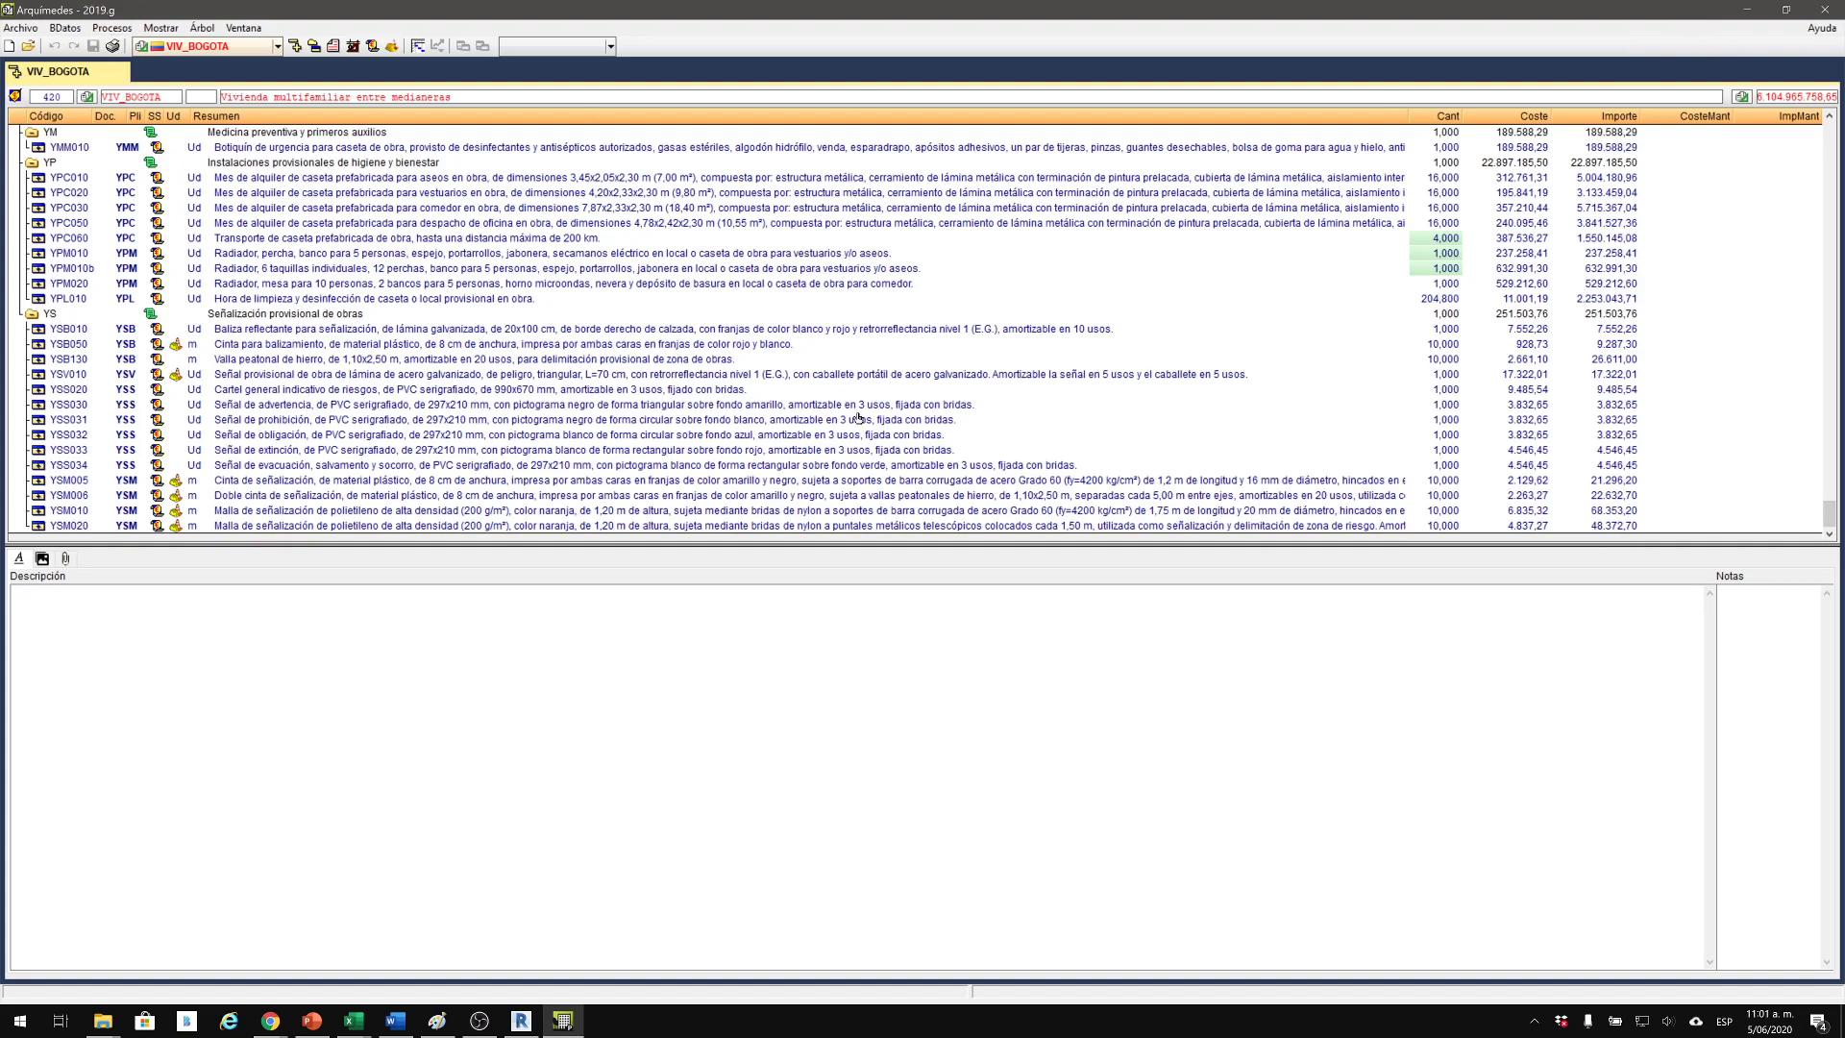
pyautogui.click(1743, 10)
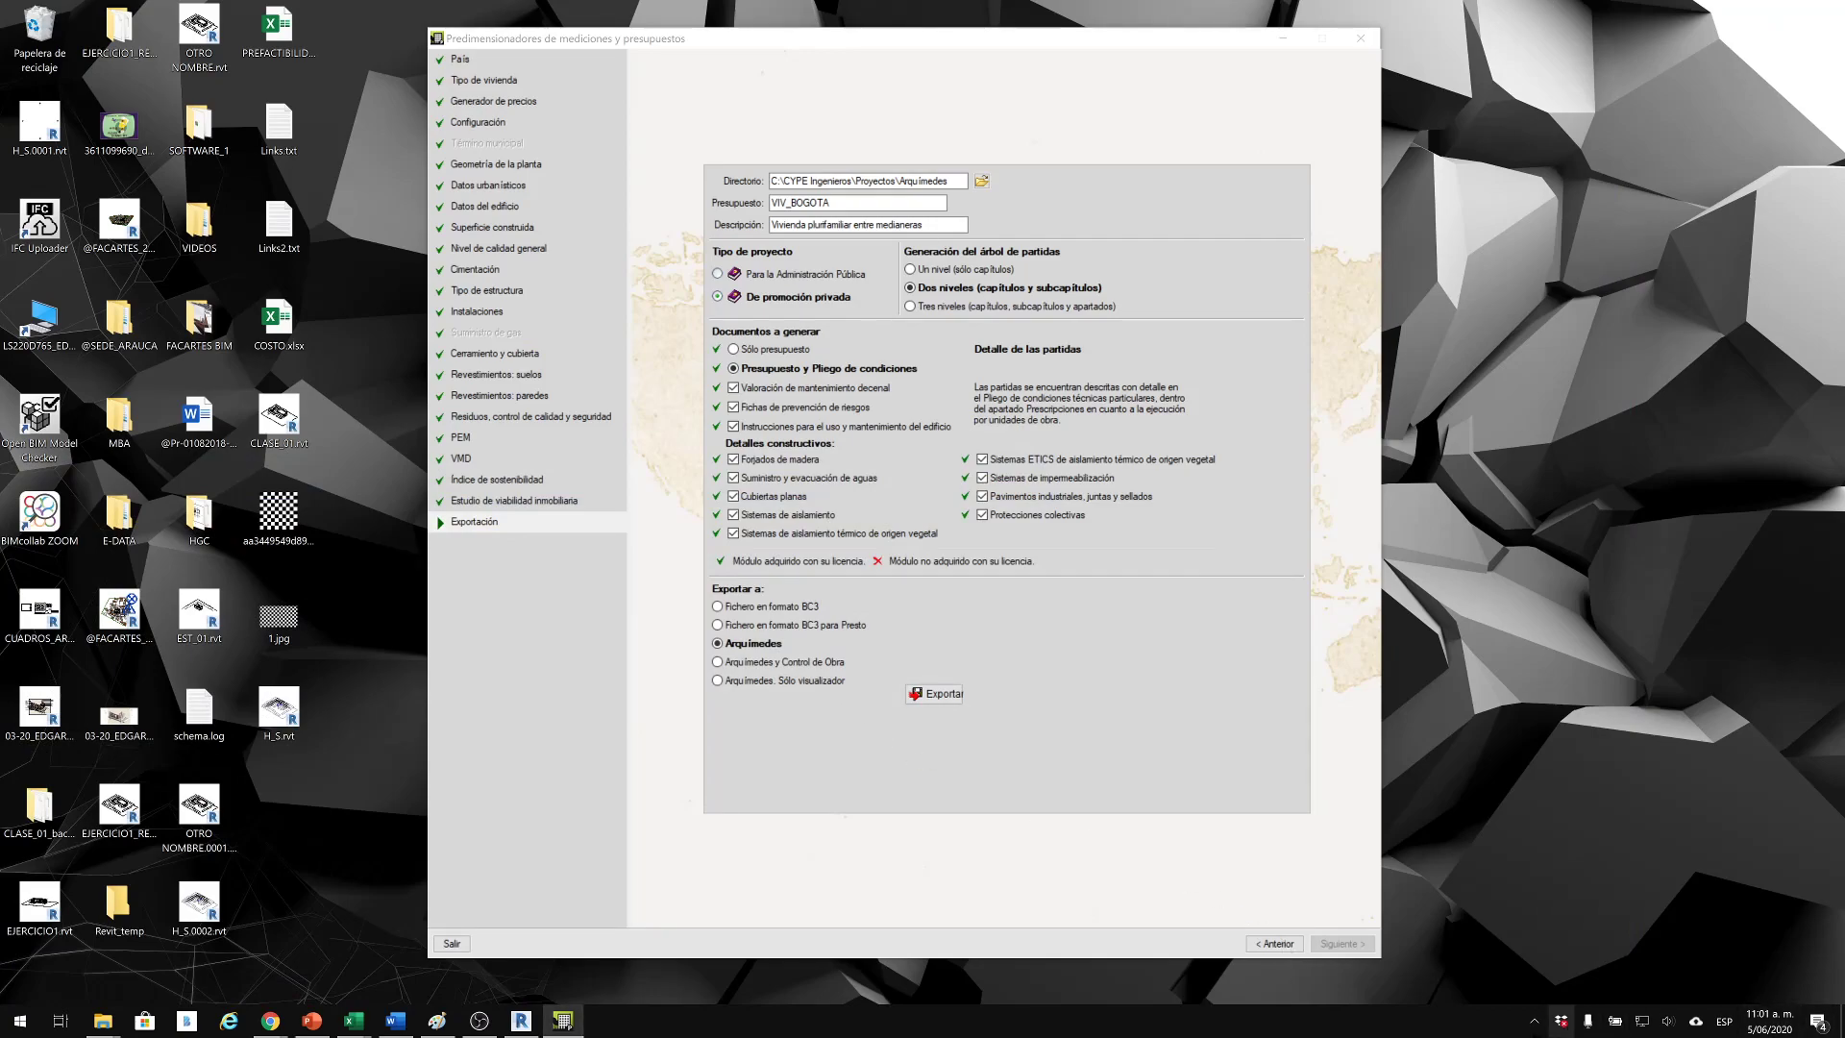
pyautogui.click(1535, 1022)
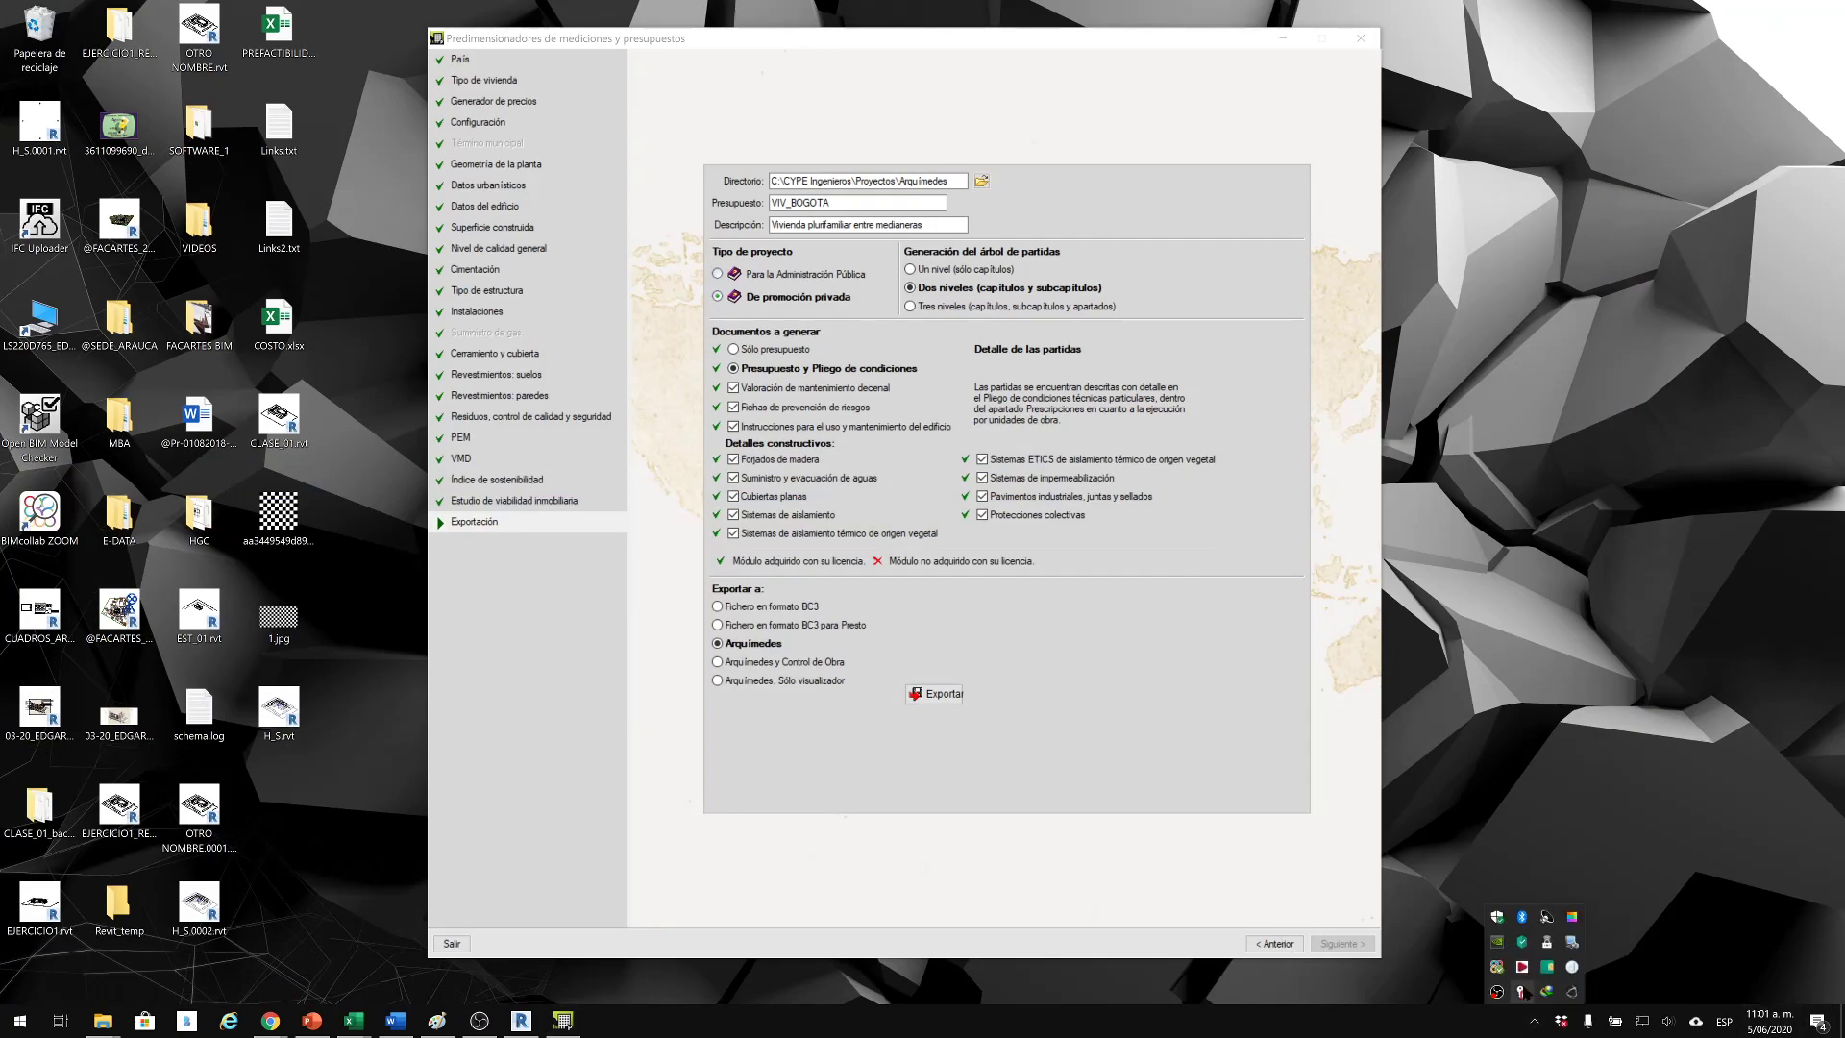